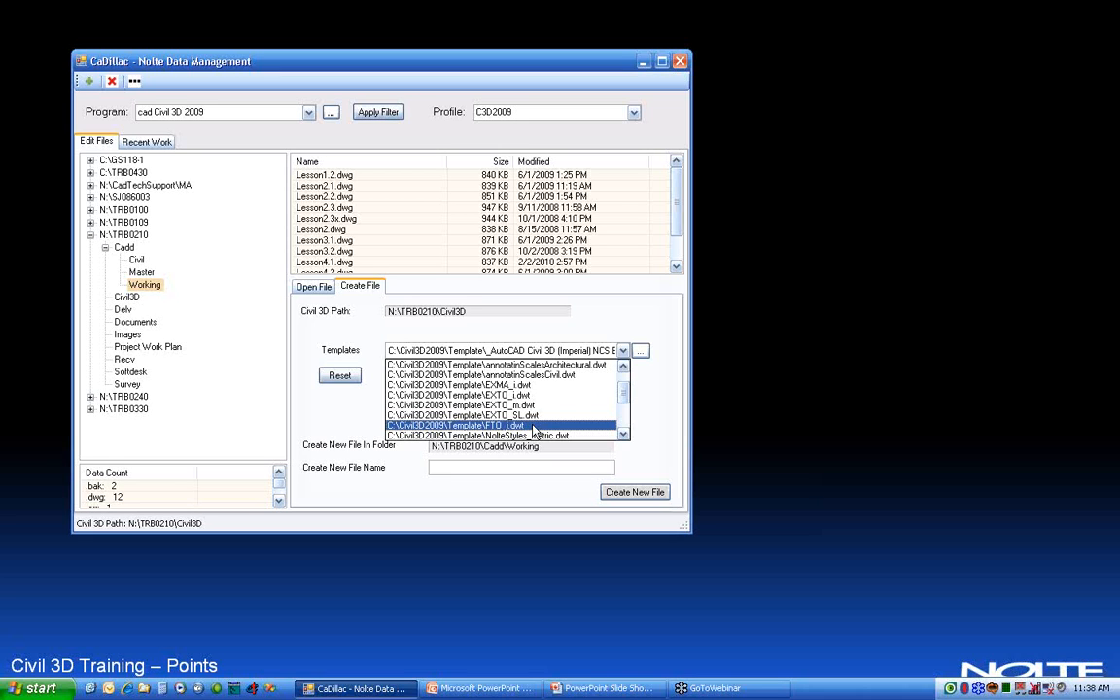
# Step: Create a new drawing named Temp-Webinar in the Working folder from the FTO_i.dwt template
pyautogui.click(533, 425)
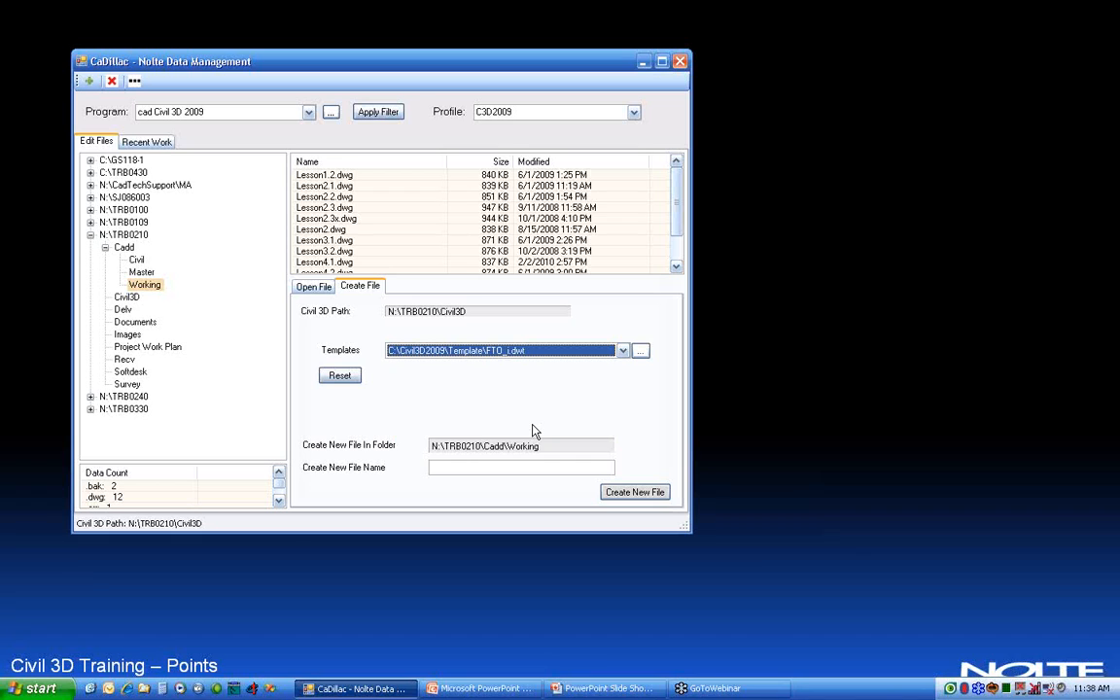
pyautogui.click(489, 466)
pyautogui.write('Temp')
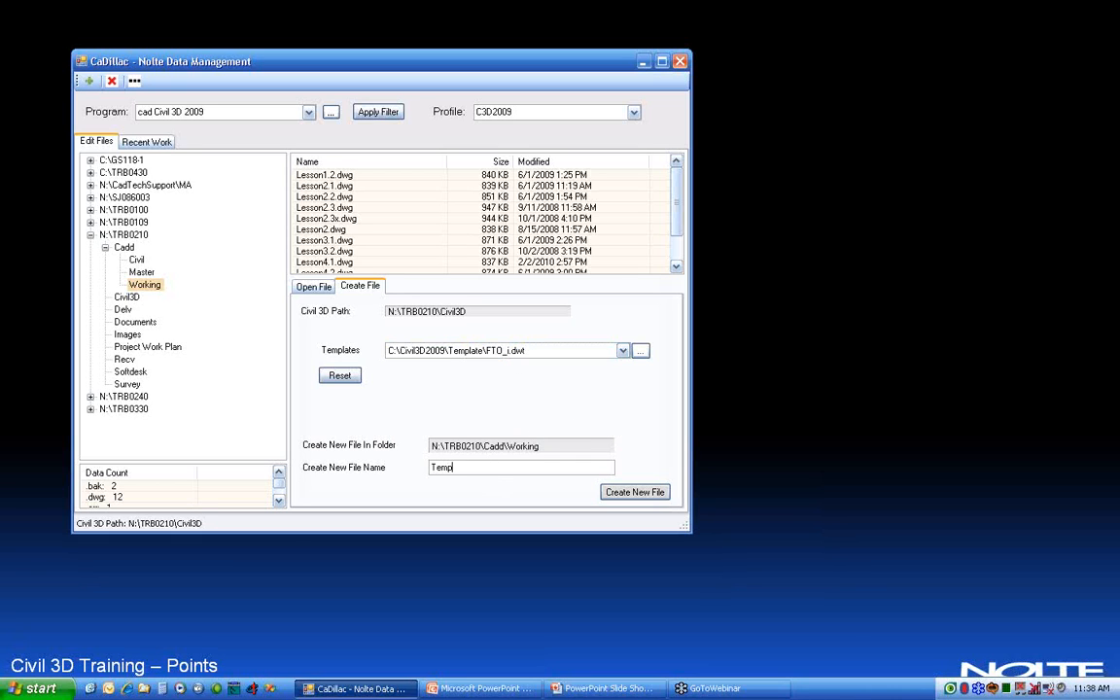
pyautogui.write('-Webiner')
pyautogui.press('BackSpace')
pyautogui.press('BackSpace')
pyautogui.write('ar')
pyautogui.press('Tab')
pyautogui.press('Return')
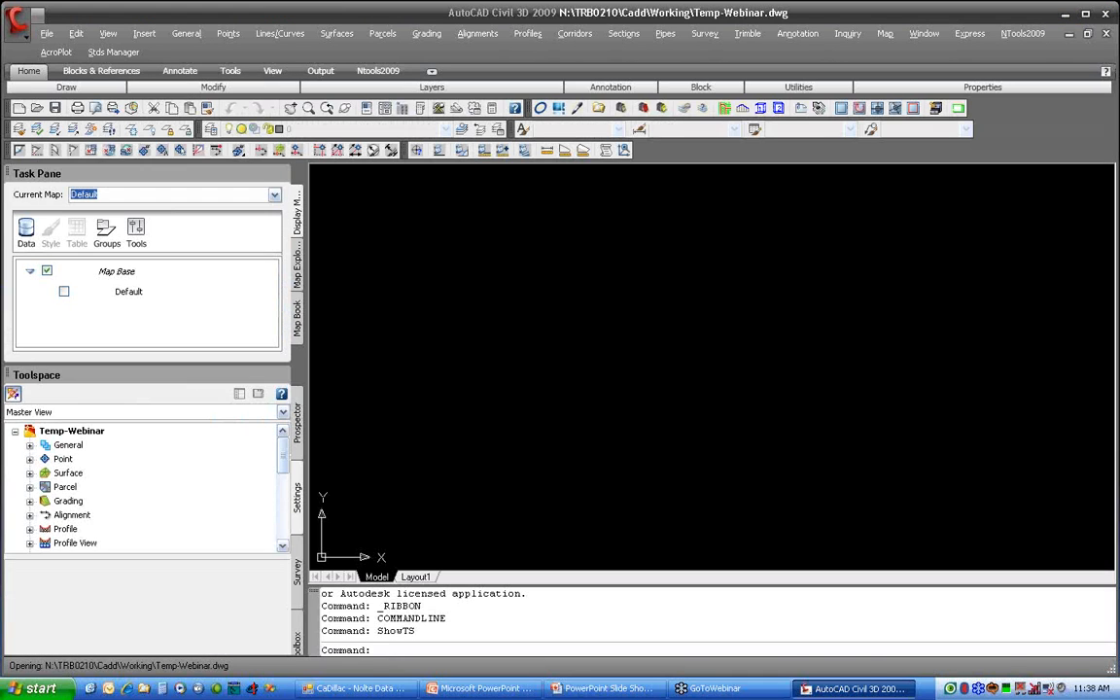
# Step: Close the map Task Pane, and show the Prospector tree enlarged to fit all its items
pyautogui.click(282, 173)
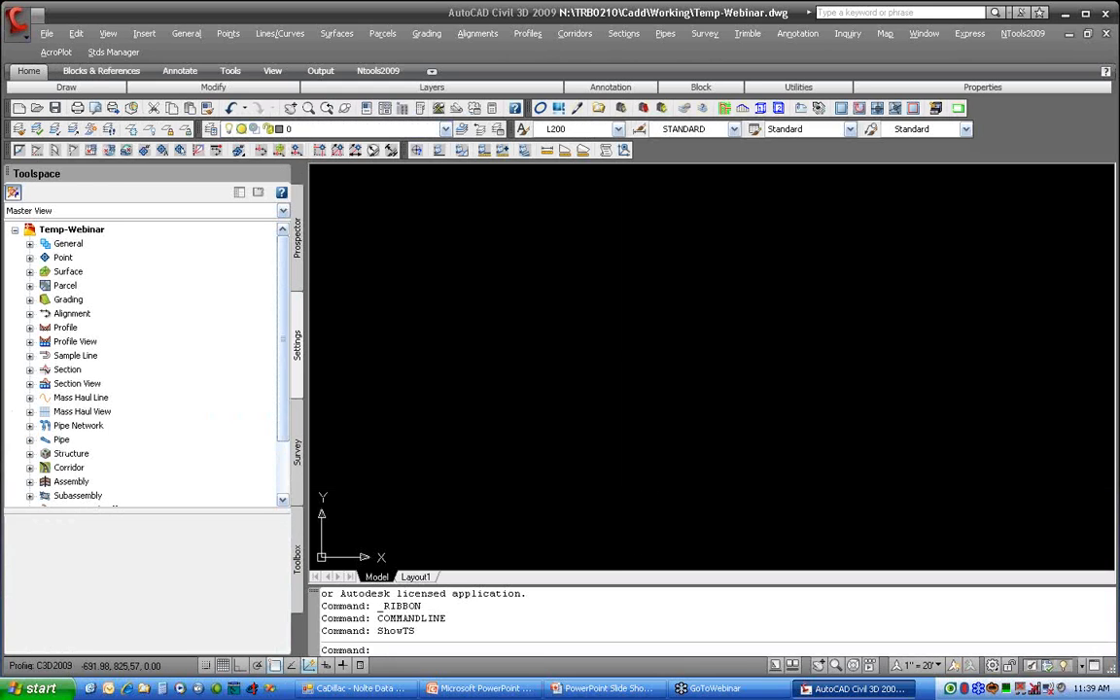
pyautogui.click(300, 274)
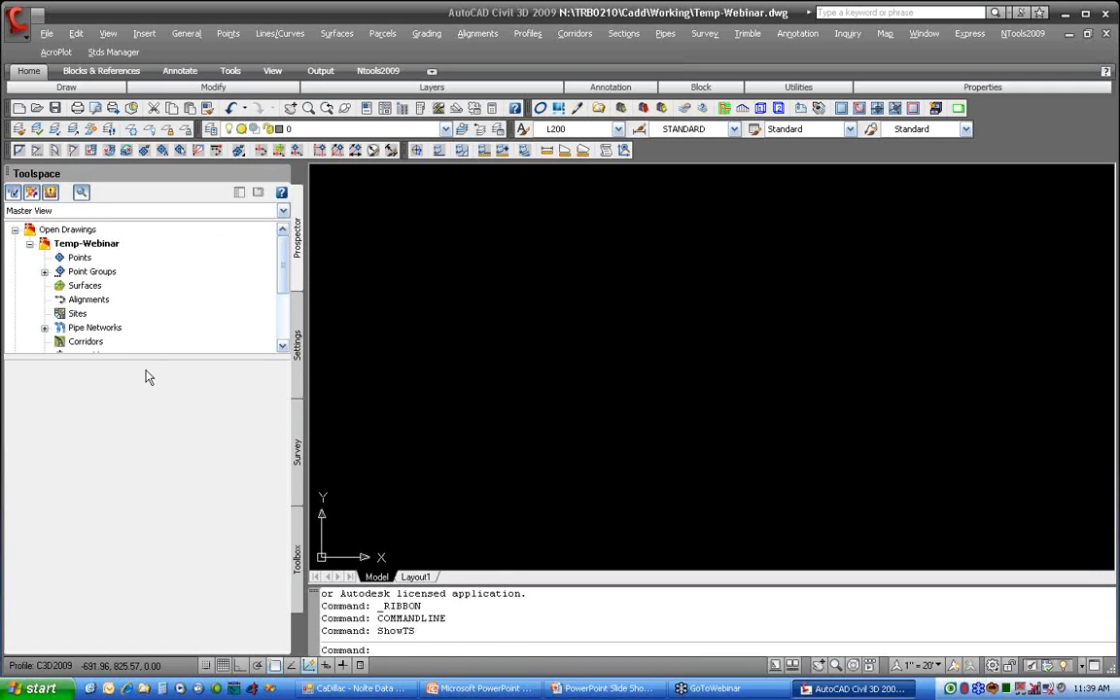
pyautogui.moveTo(136, 356)
pyautogui.mouseDown()
pyautogui.moveTo(132, 530)
pyautogui.moveTo(145, 535)
pyautogui.mouseUp()
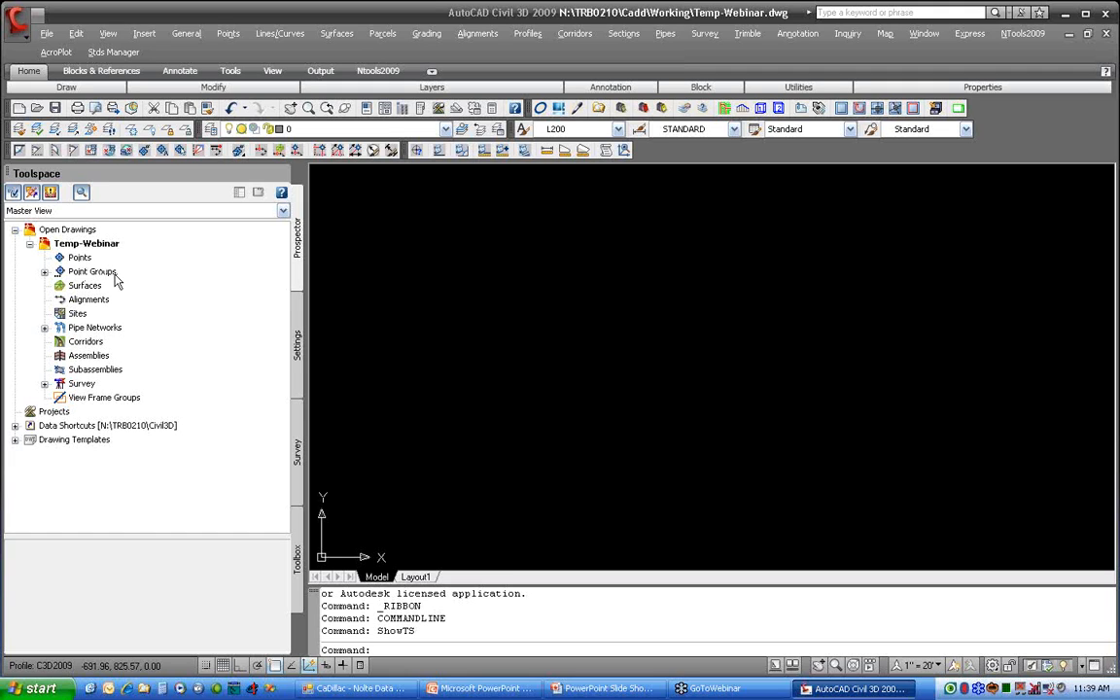
# Step: Expand the Point collection in the Settings tree of the Temp-Webinar drawing
pyautogui.click(298, 335)
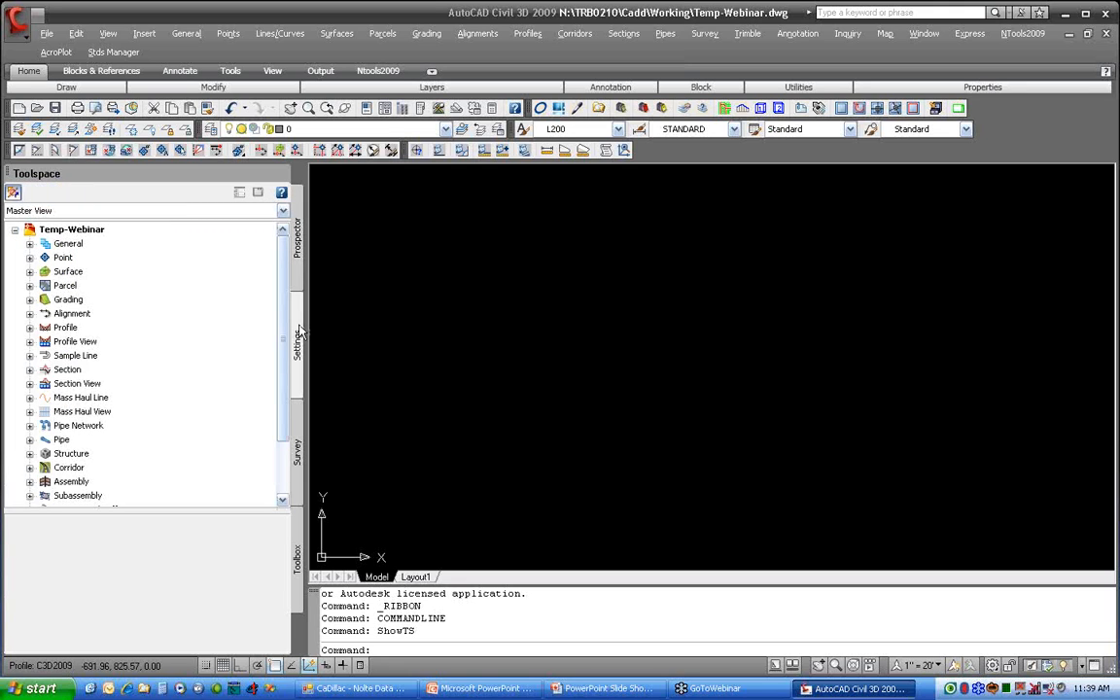
pyautogui.click(89, 231)
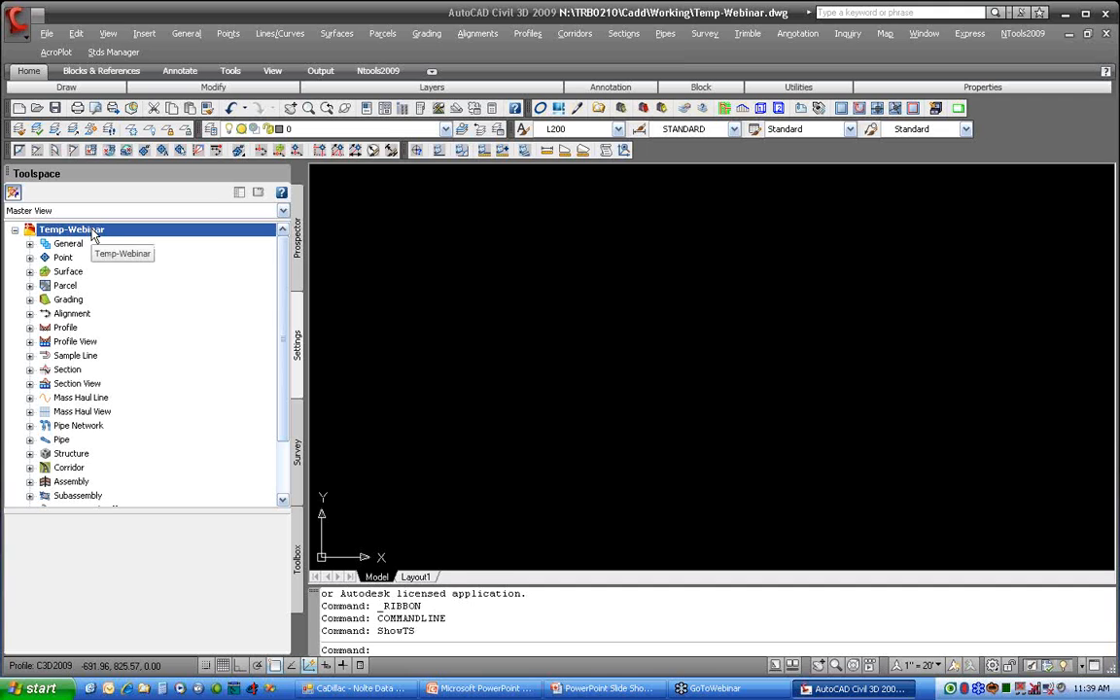
pyautogui.click(29, 258)
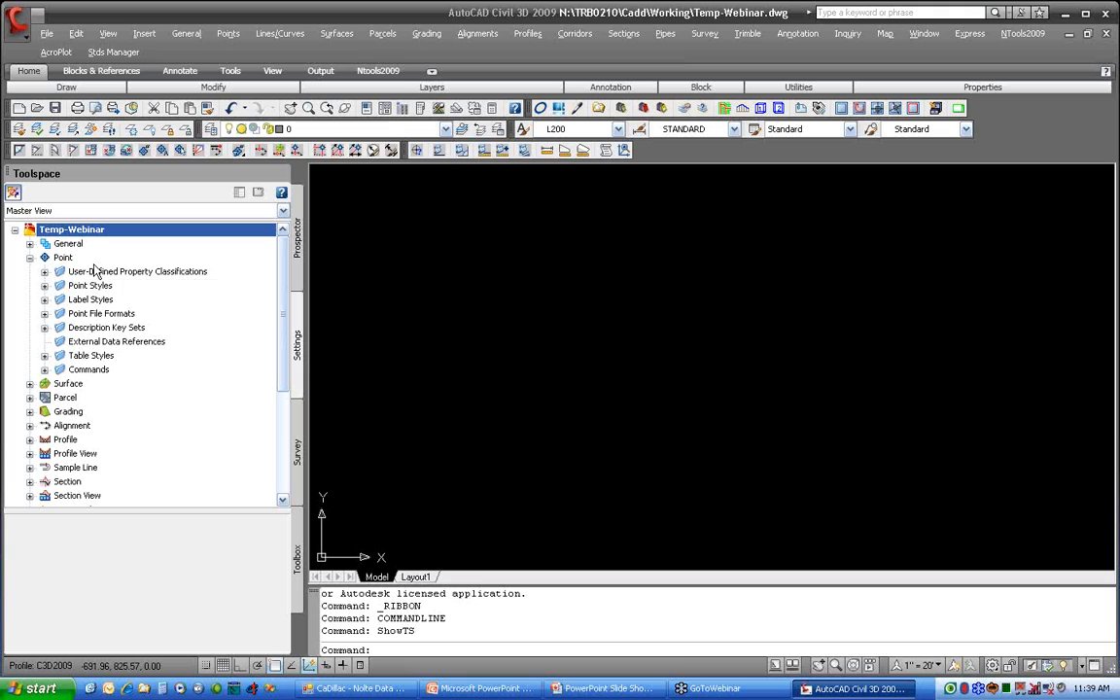
# Step: In the drawing settings, set the imperial to metric conversion to US Survey Foot and the scale to 1" = 20'
pyautogui.rightClick(118, 232)
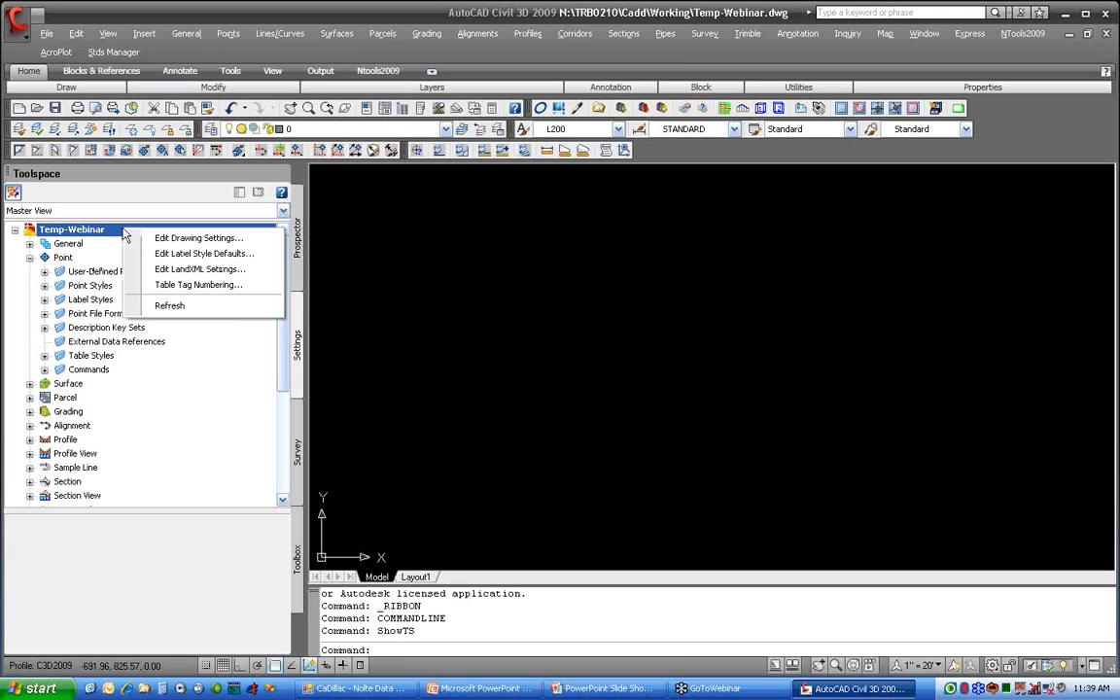
pyautogui.click(234, 240)
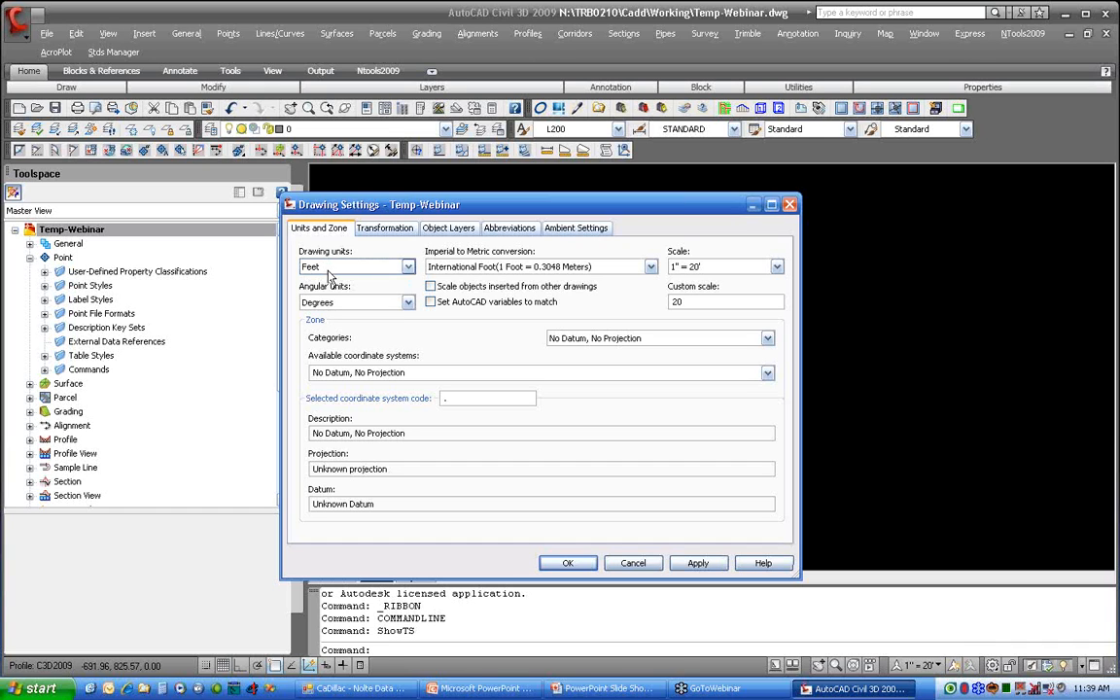
pyautogui.click(454, 267)
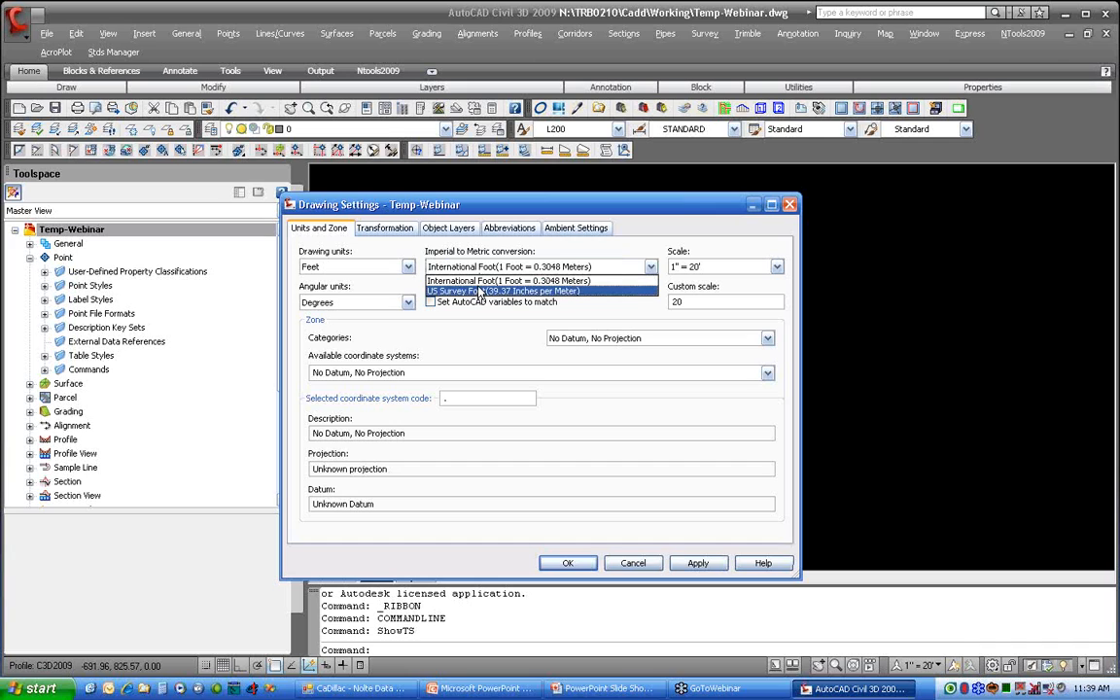
pyautogui.click(595, 292)
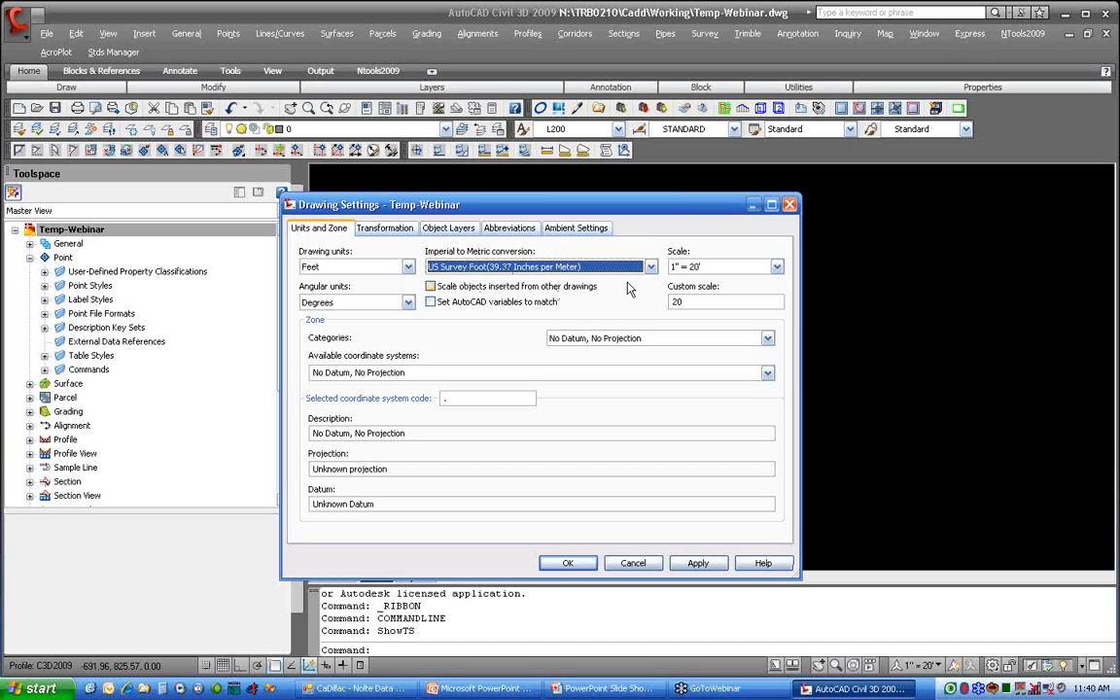
pyautogui.click(778, 267)
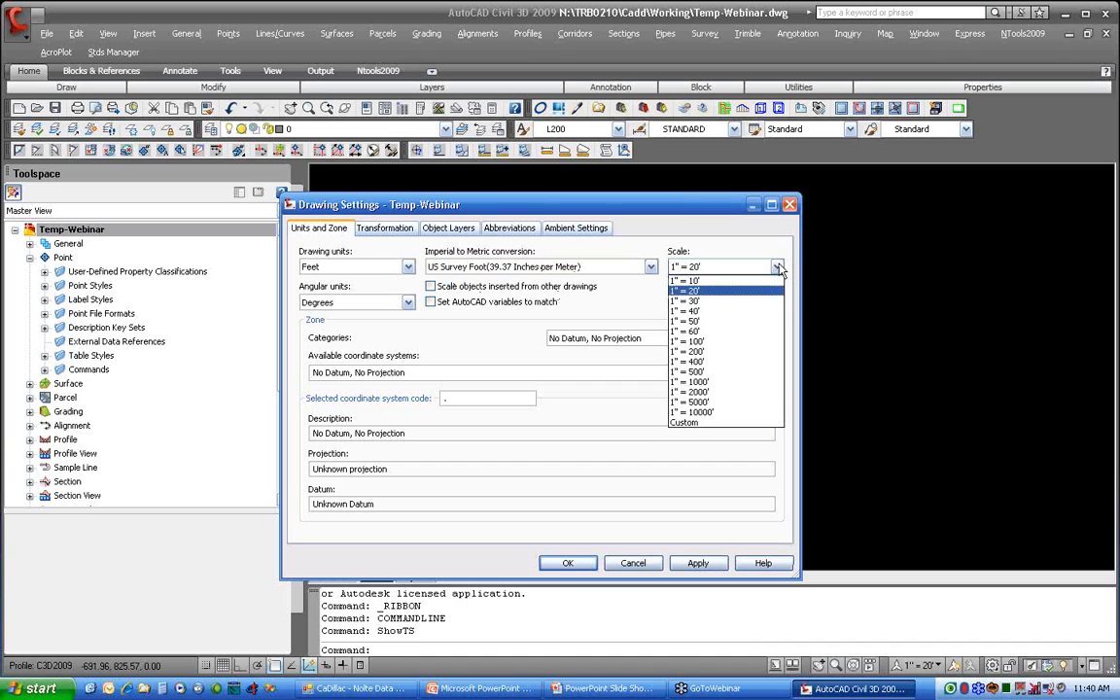
pyautogui.click(723, 292)
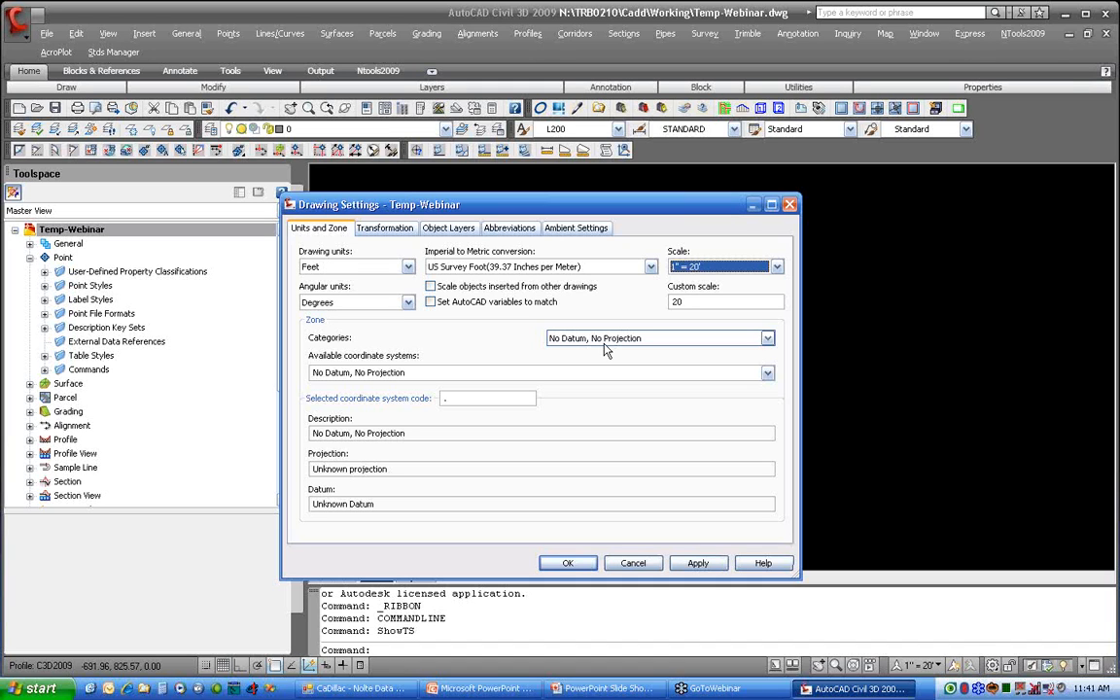
# Step: Review the transformation and object layer settings, and set Save Command Changes to Settings to yes in the general ambient settings
pyautogui.click(389, 229)
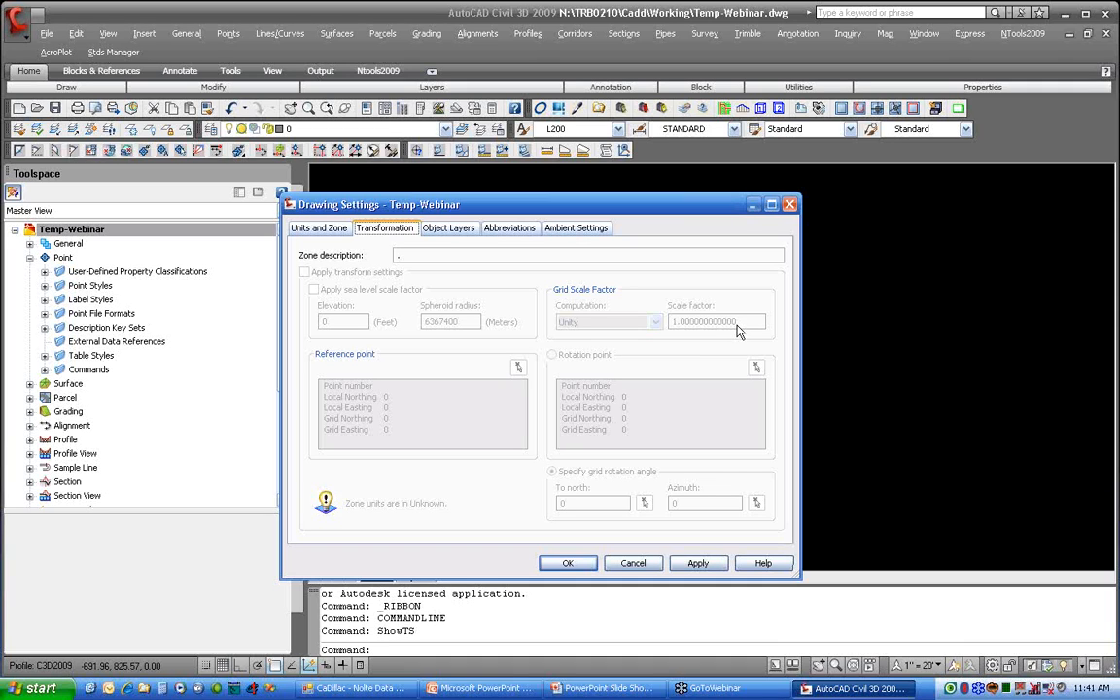
pyautogui.click(473, 230)
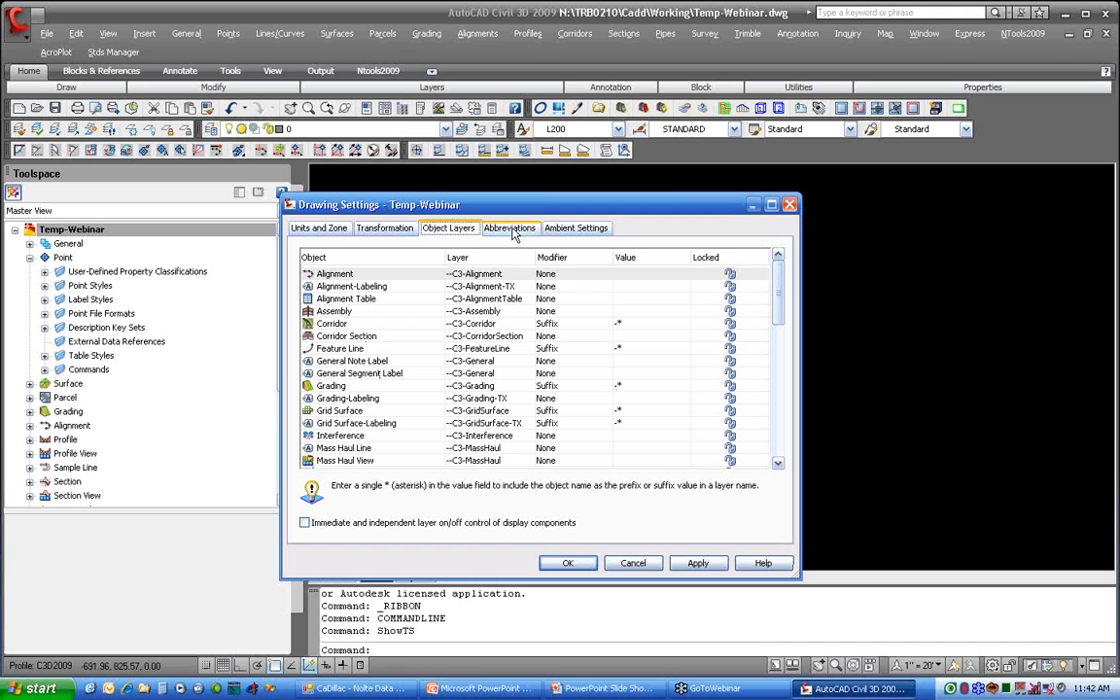
pyautogui.click(582, 228)
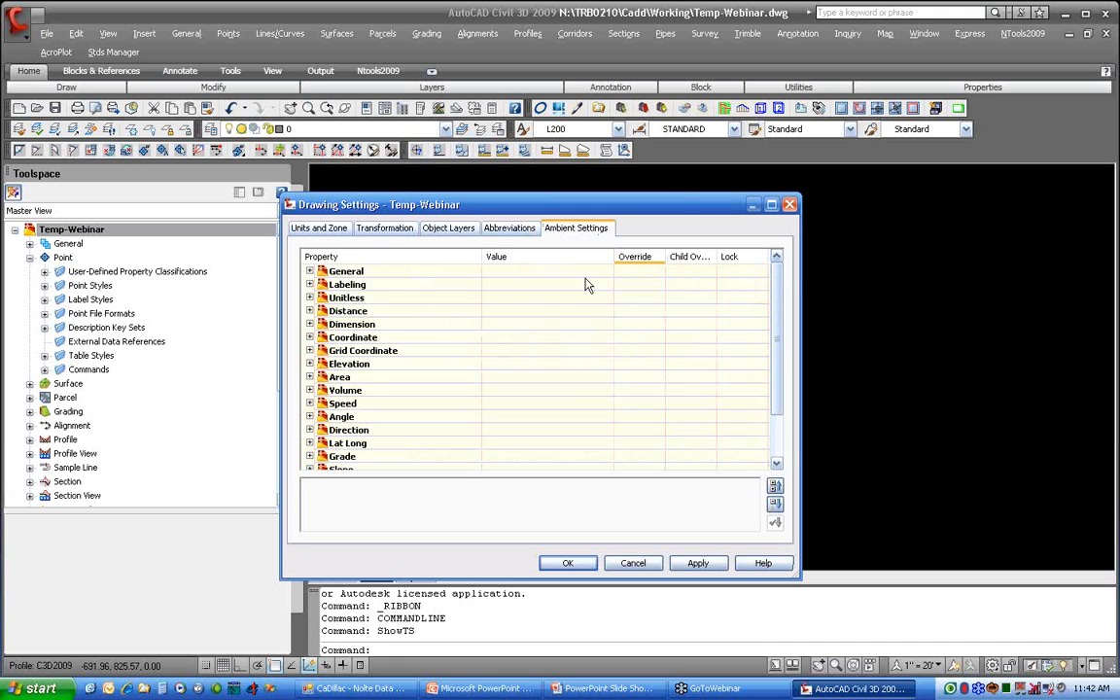
pyautogui.click(309, 271)
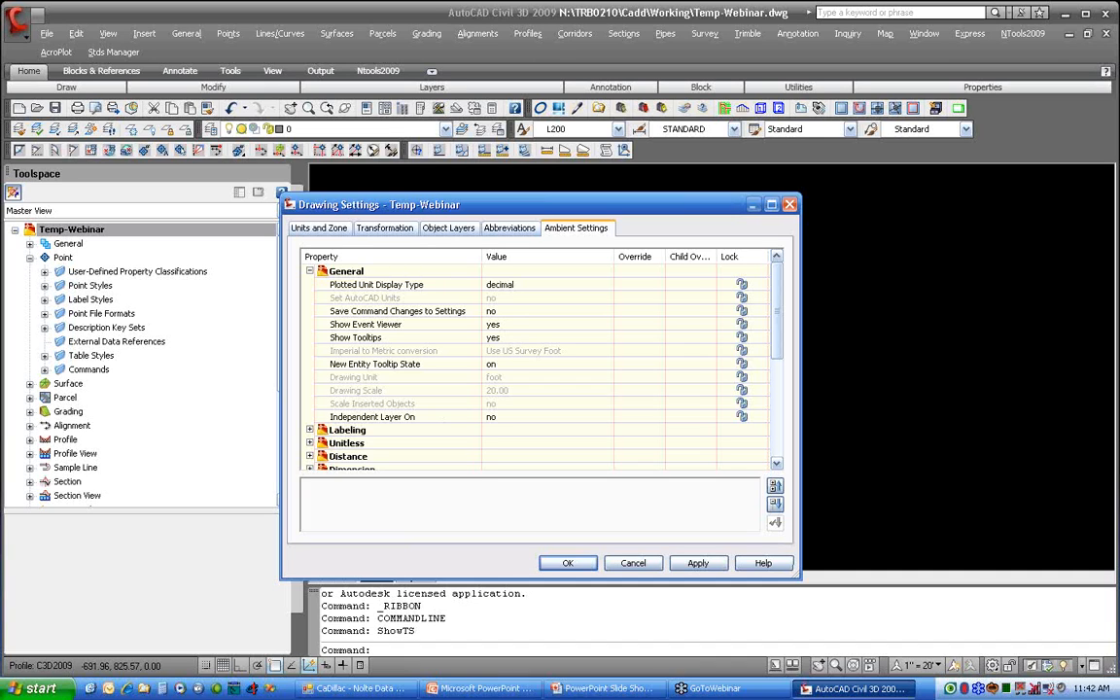
pyautogui.click(503, 313)
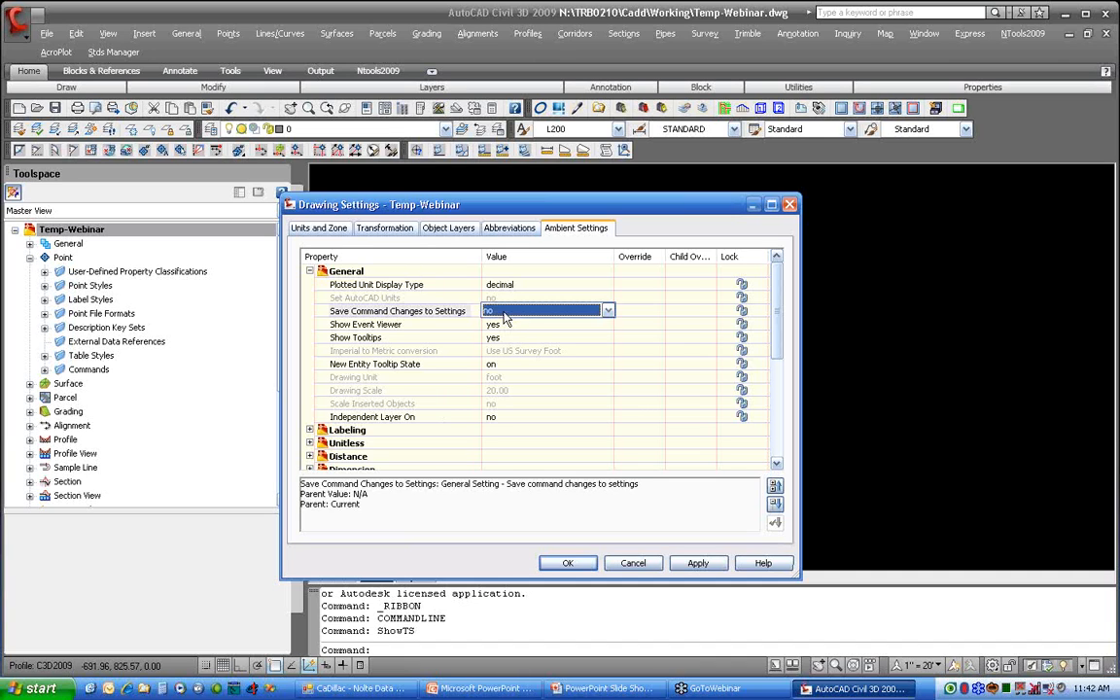
pyautogui.click(503, 312)
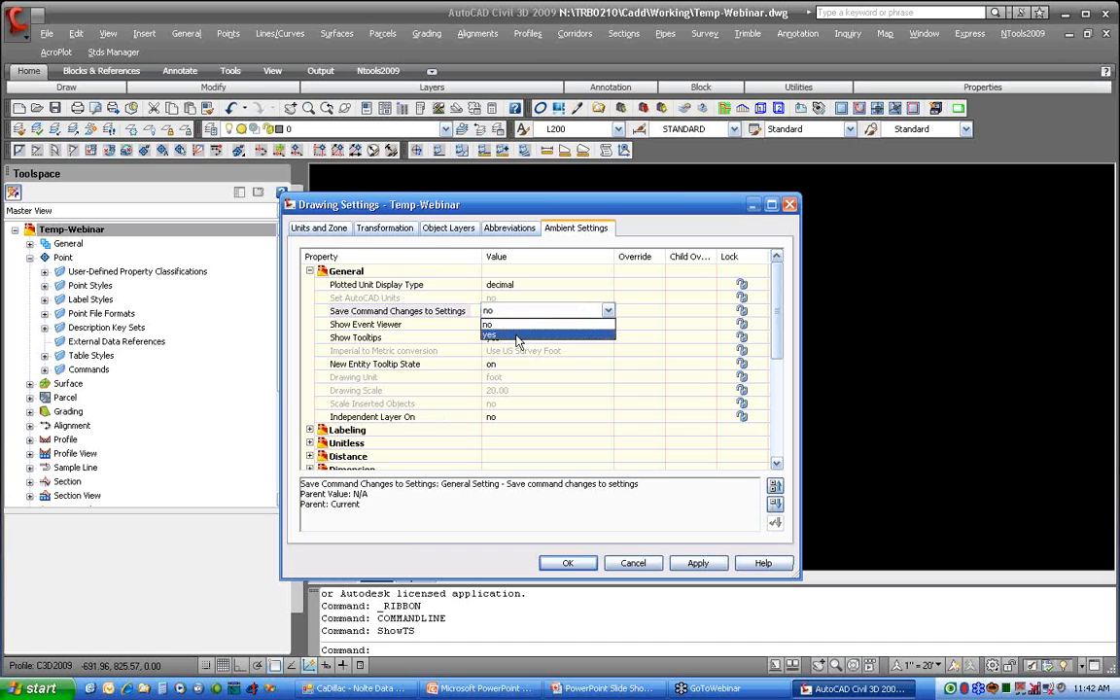
pyautogui.click(517, 336)
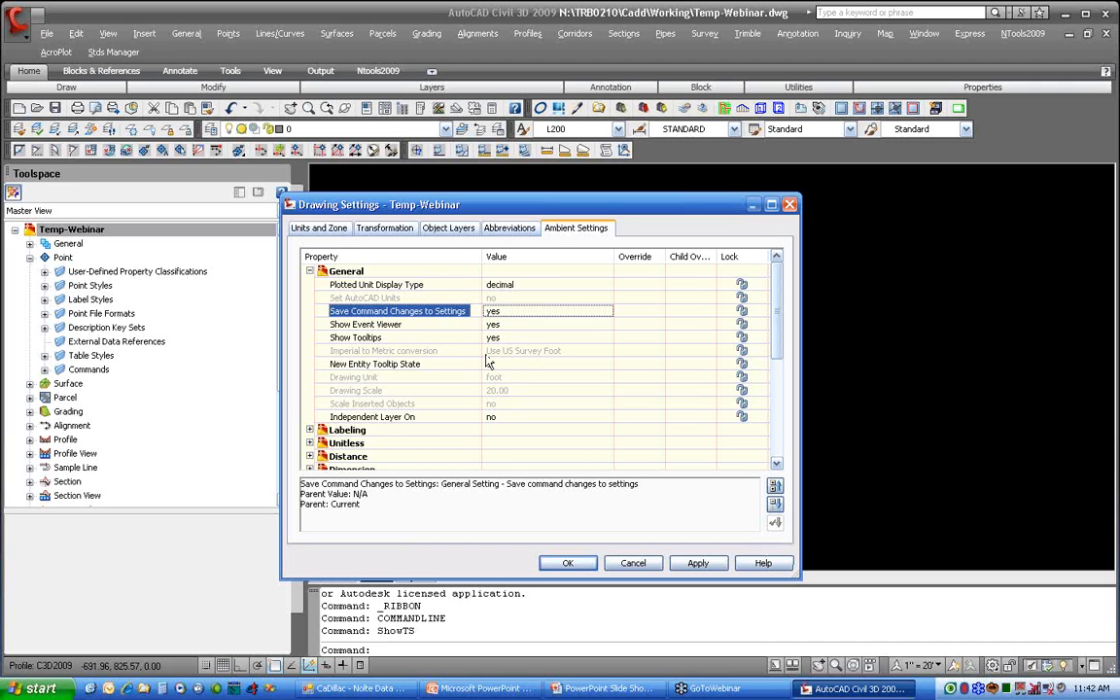
pyautogui.click(569, 564)
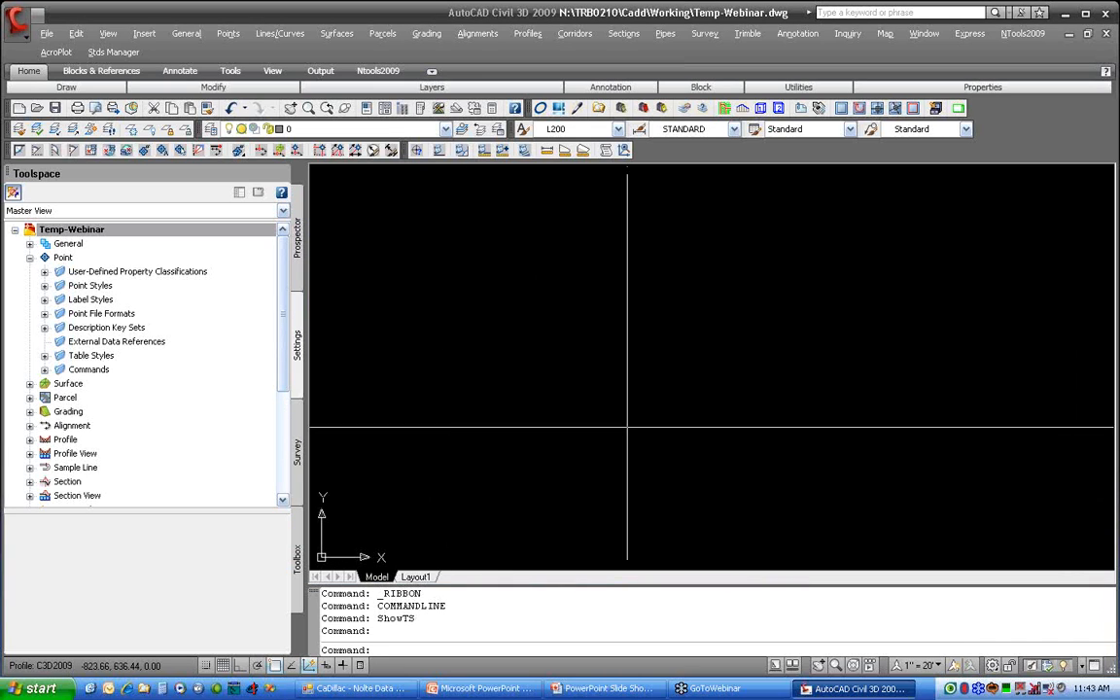
# Step: Examine the Point feature settings for default styles, default name format and updating points
pyautogui.click(75, 258)
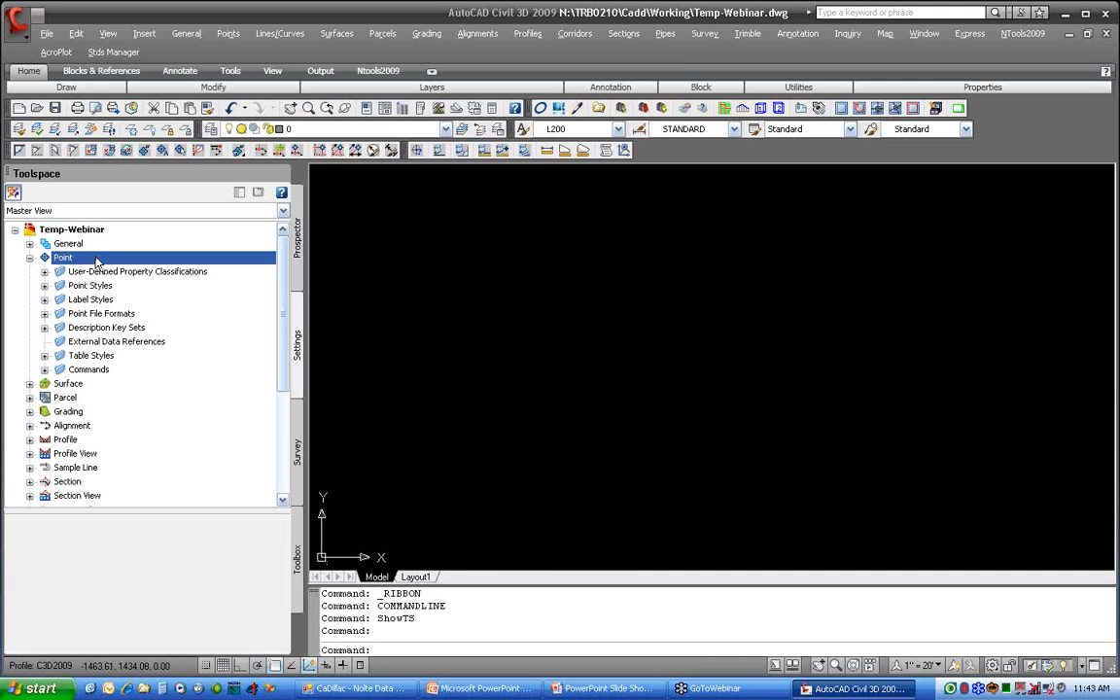
pyautogui.rightClick(96, 261)
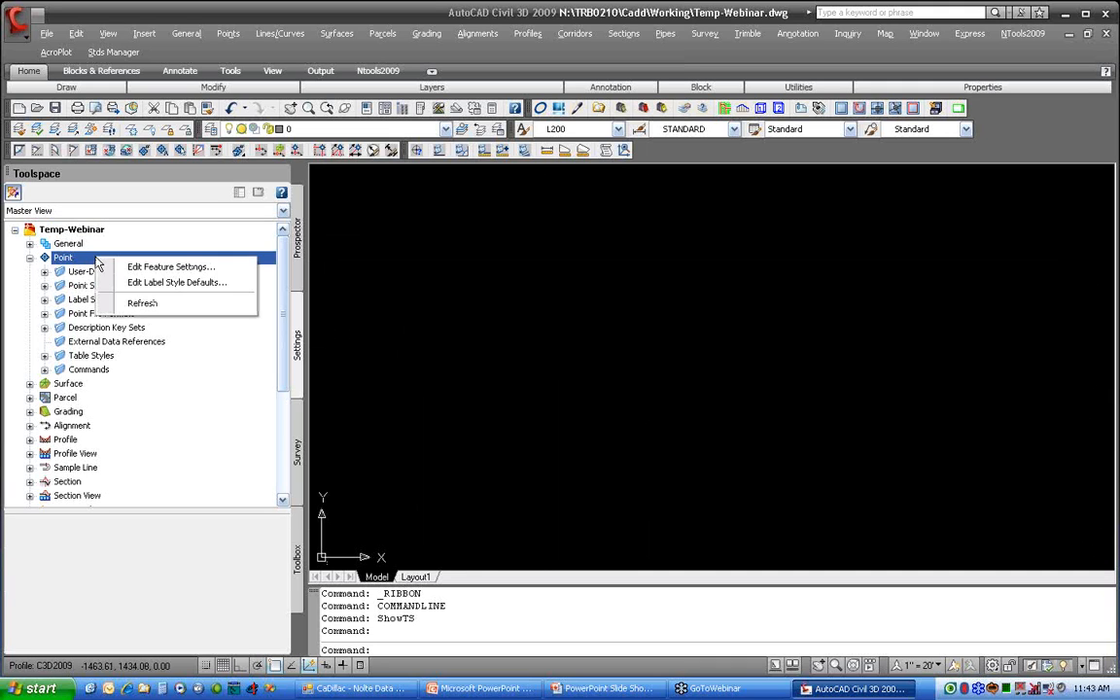
pyautogui.click(240, 268)
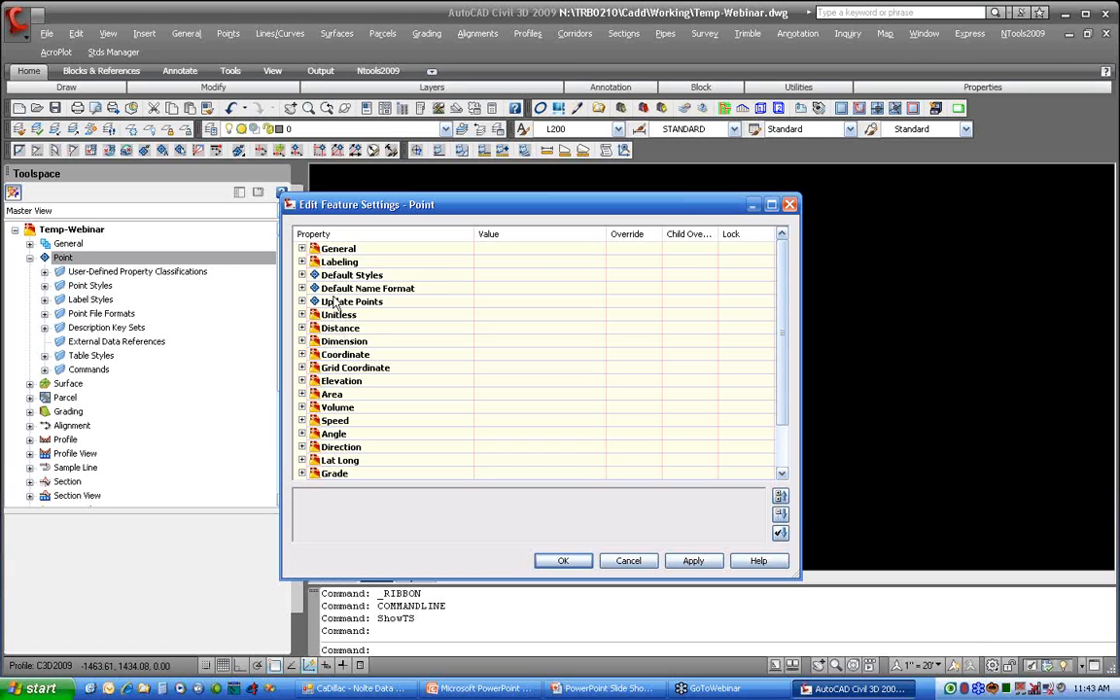
pyautogui.click(302, 276)
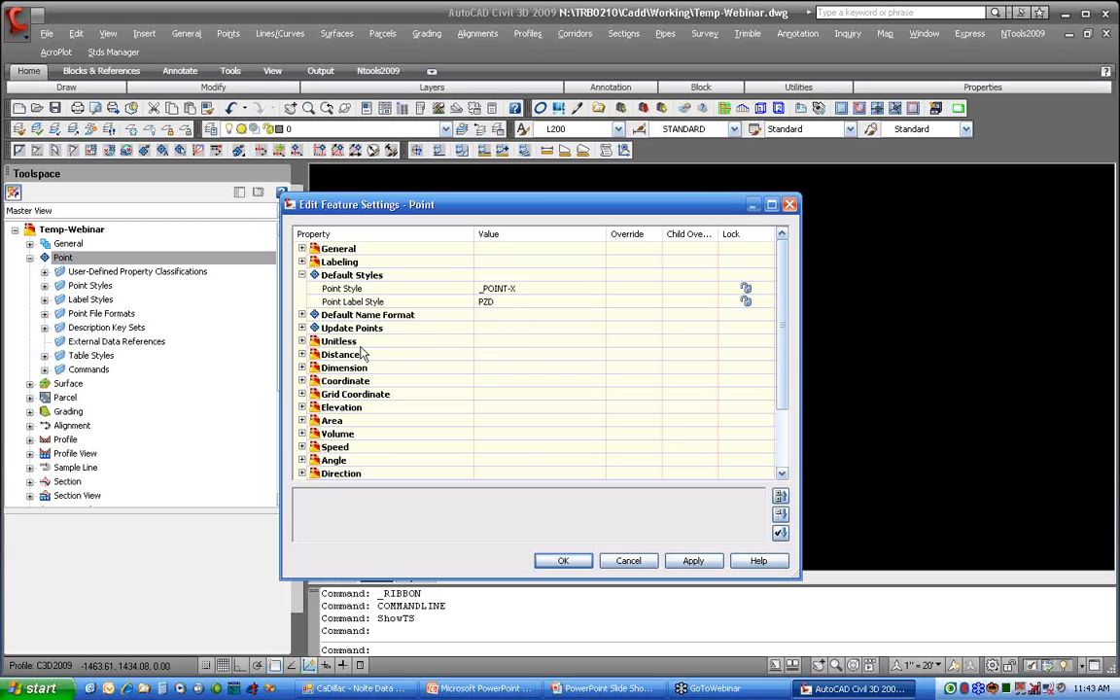
pyautogui.click(302, 315)
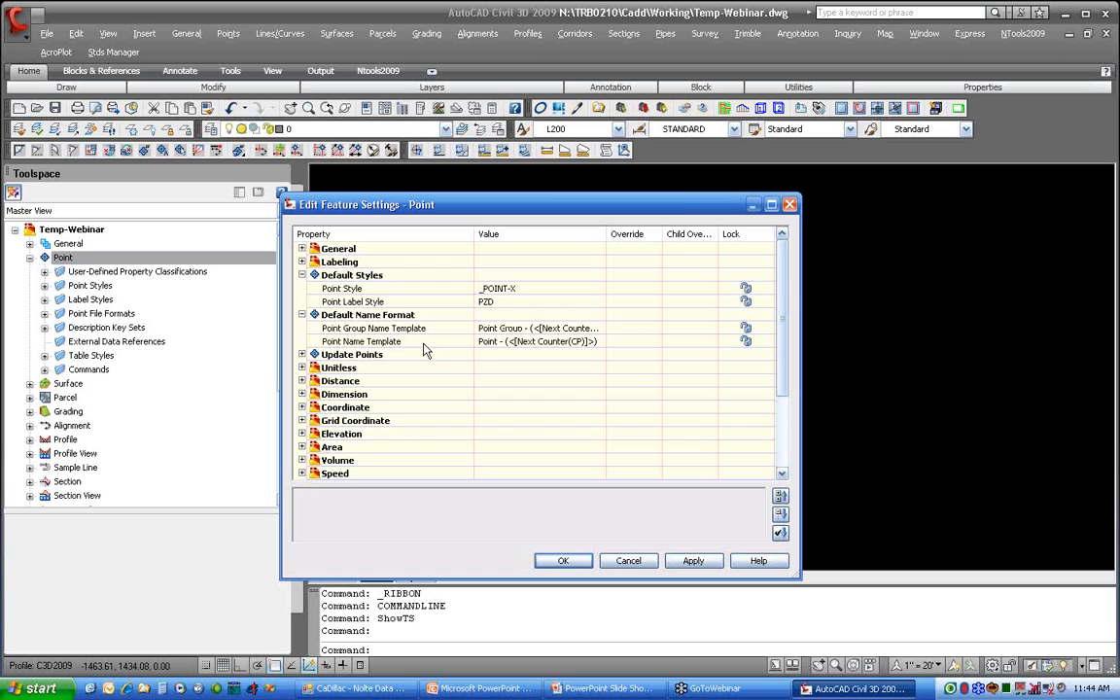
pyautogui.click(301, 353)
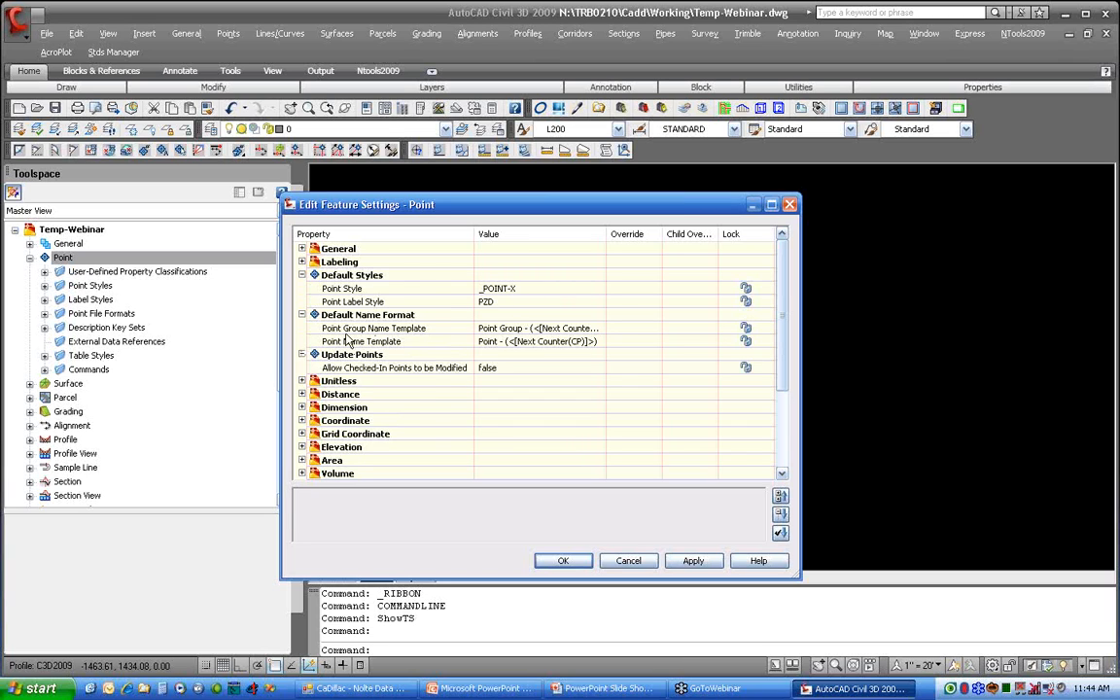
pyautogui.scroll(-1, 350, 350)
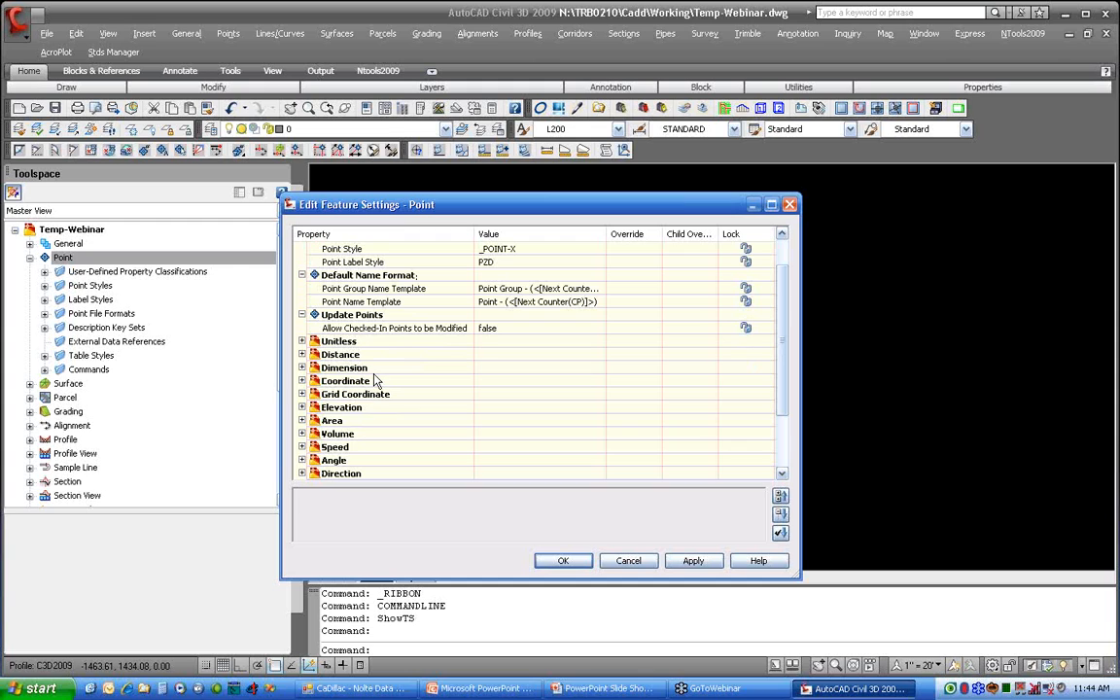
pyautogui.scroll(-1, 377, 381)
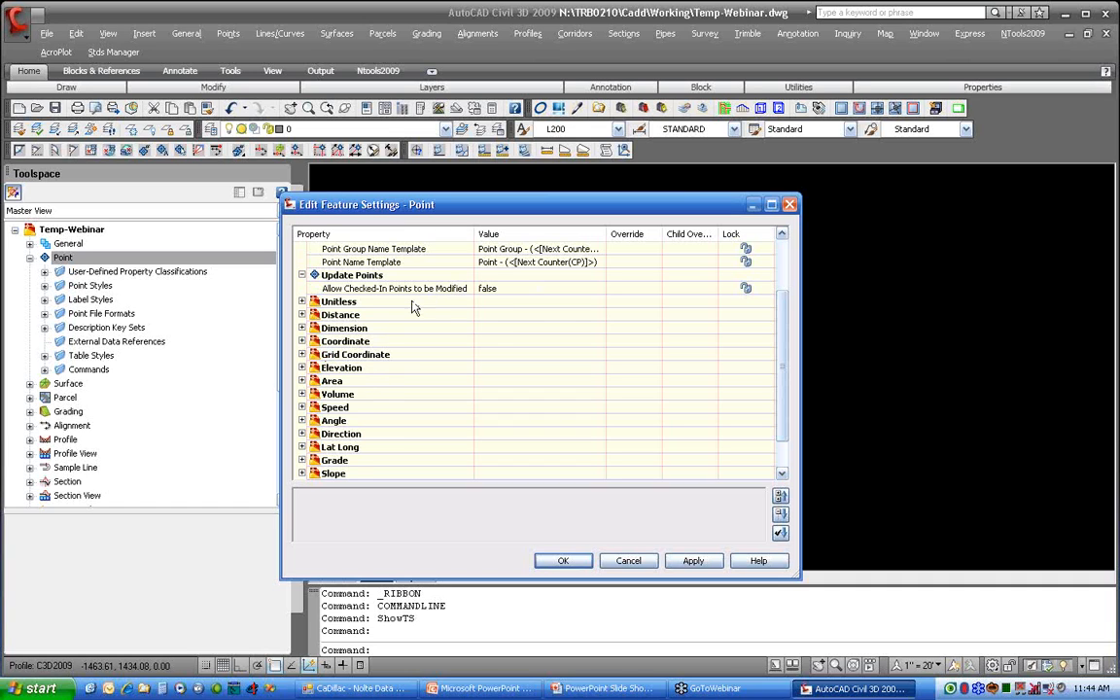
pyautogui.scroll(2, 413, 307)
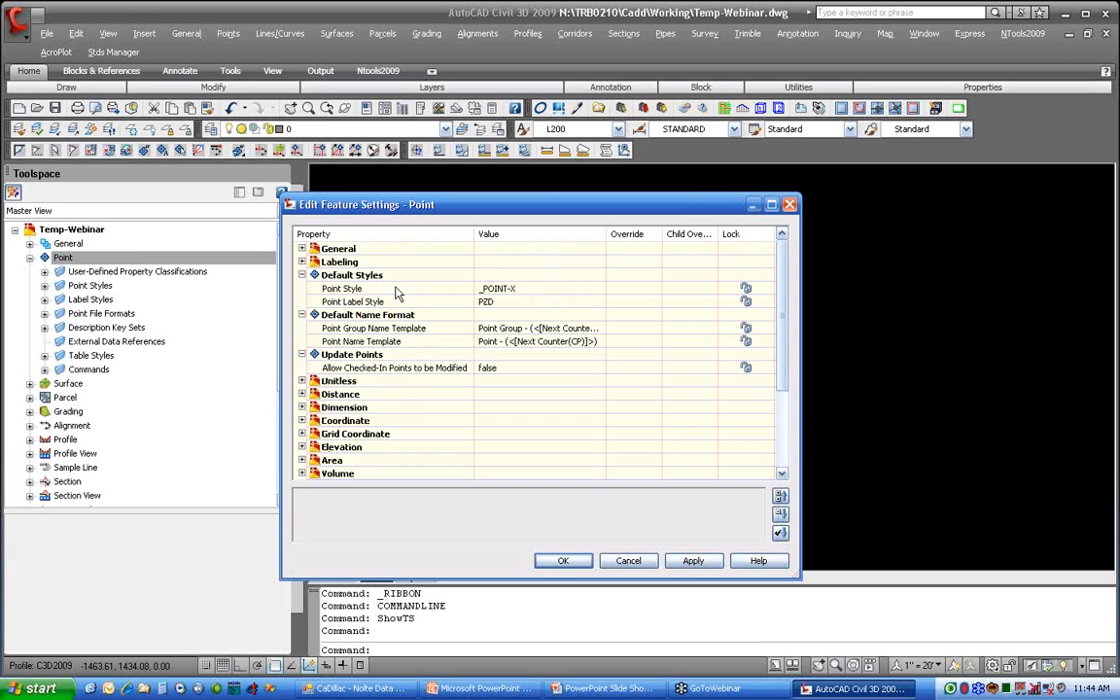
pyautogui.click(572, 560)
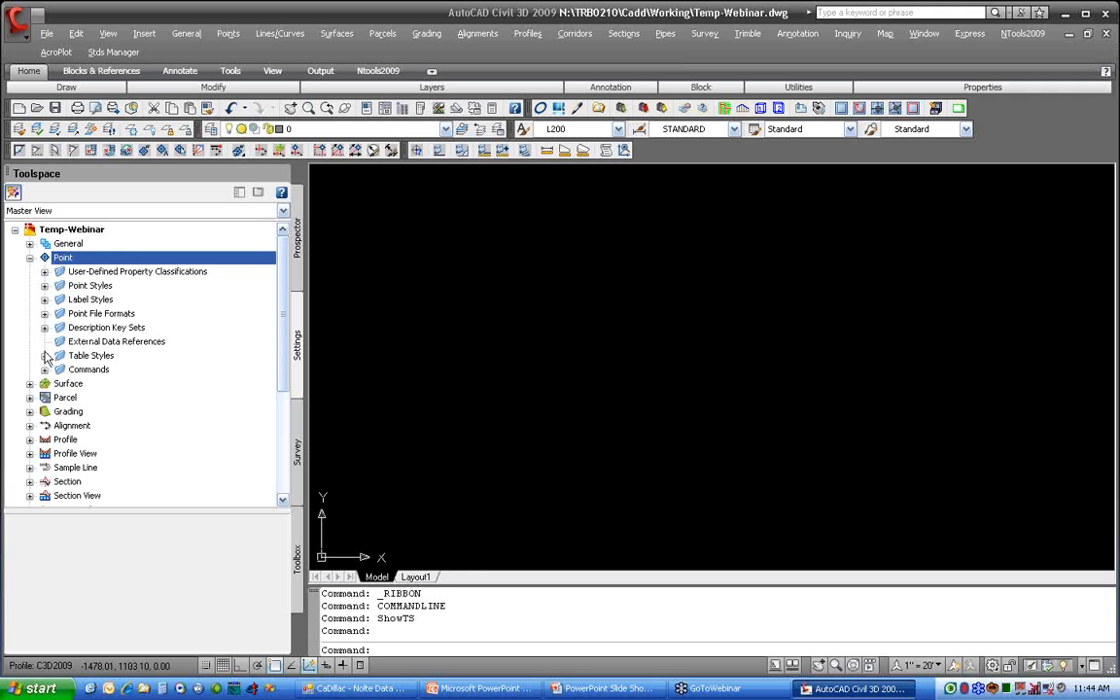
# Step: Open the CreatePoints command settings from the Point commands and show the Default Layer and Points Creation properties
pyautogui.click(44, 370)
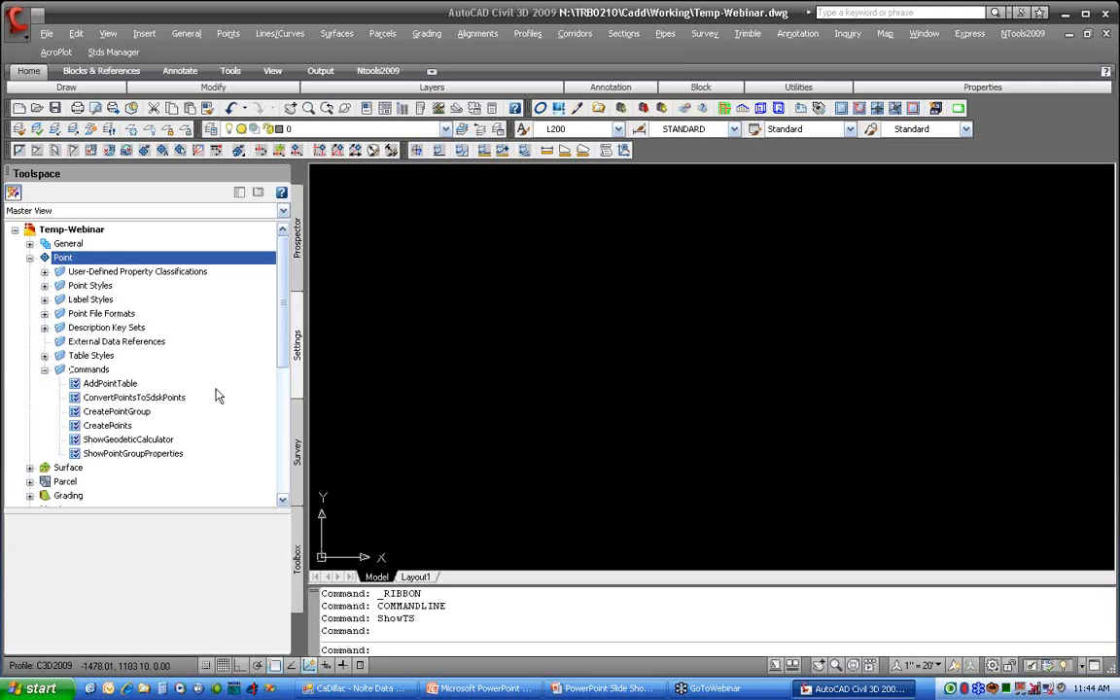
pyautogui.click(107, 426)
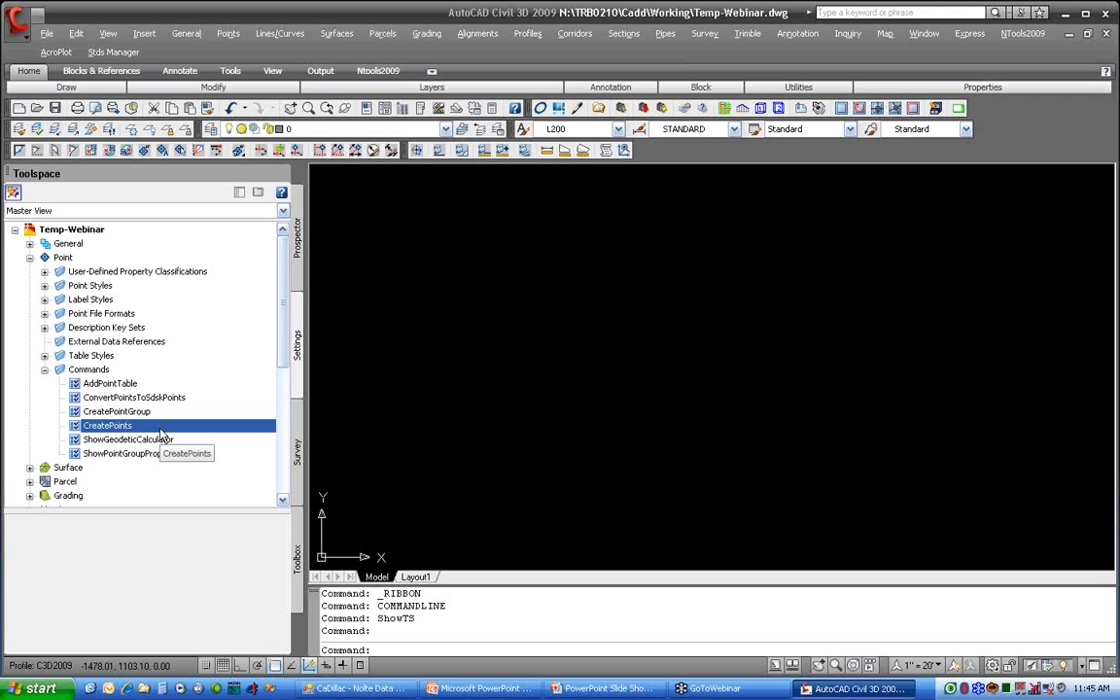
pyautogui.rightClick(161, 429)
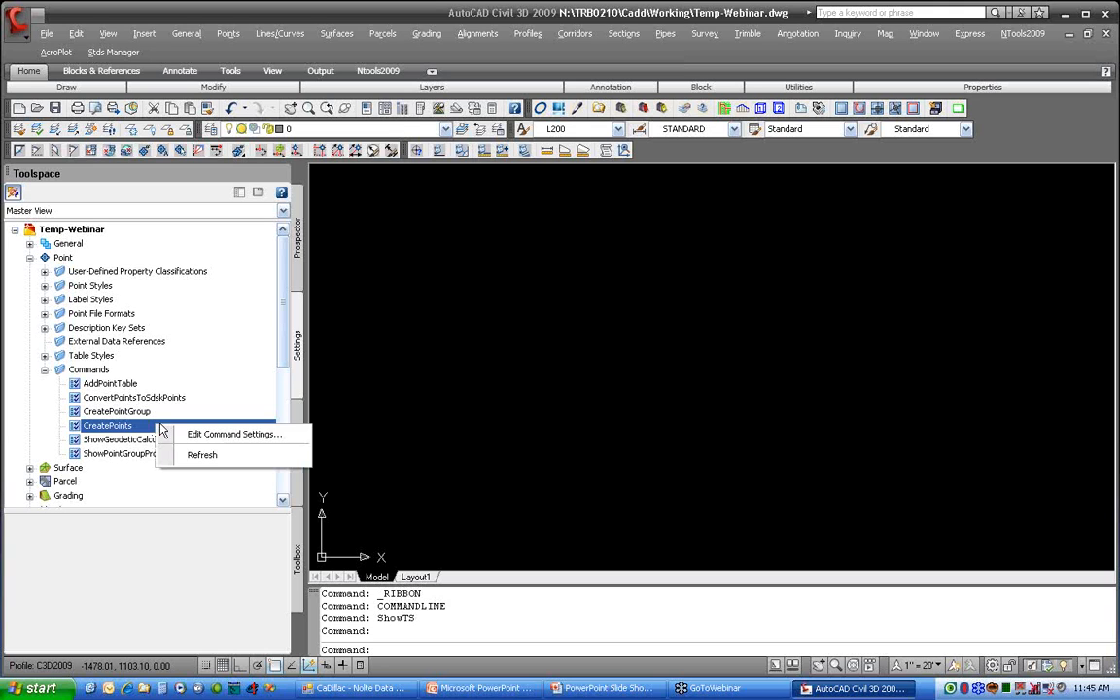
pyautogui.click(281, 438)
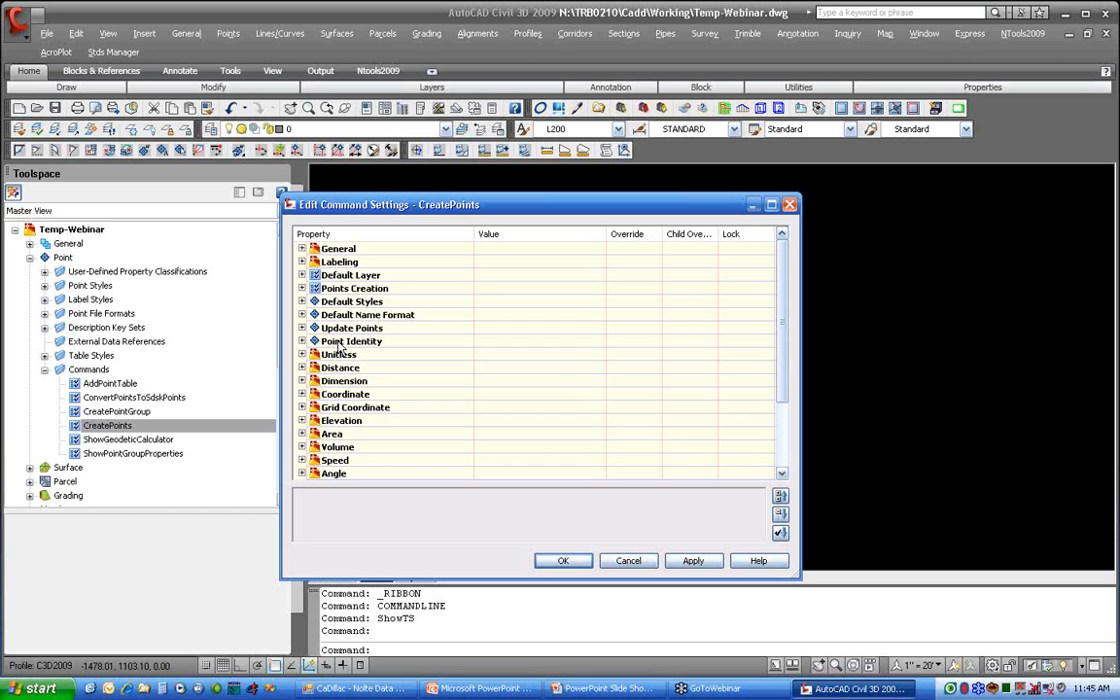
pyautogui.click(302, 276)
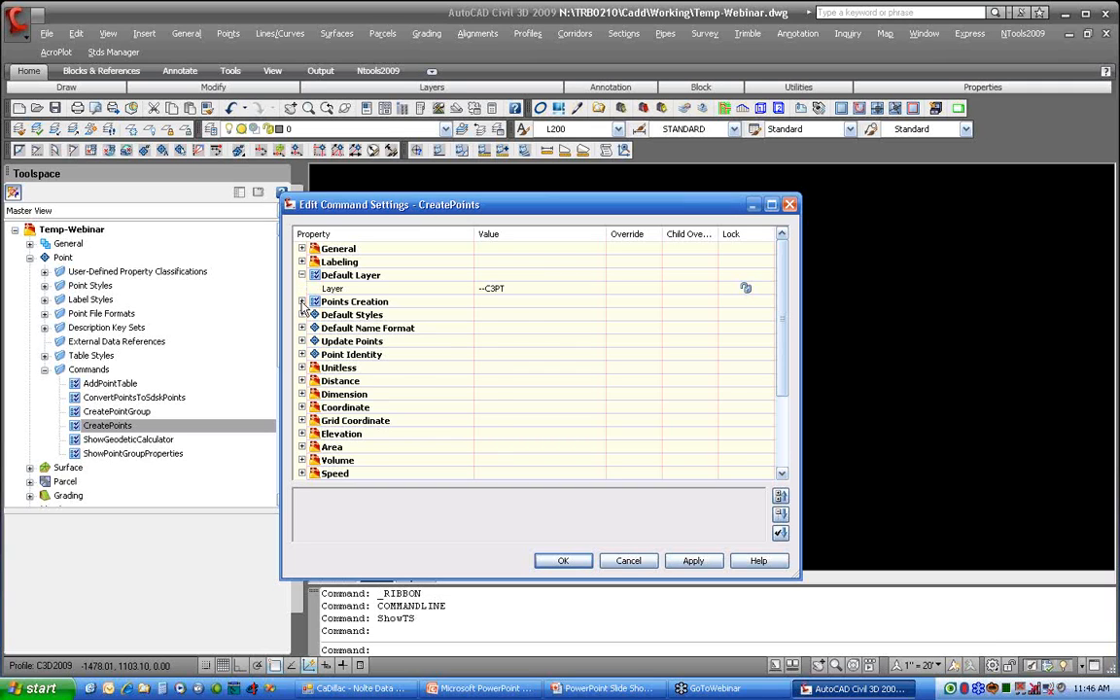
pyautogui.click(301, 303)
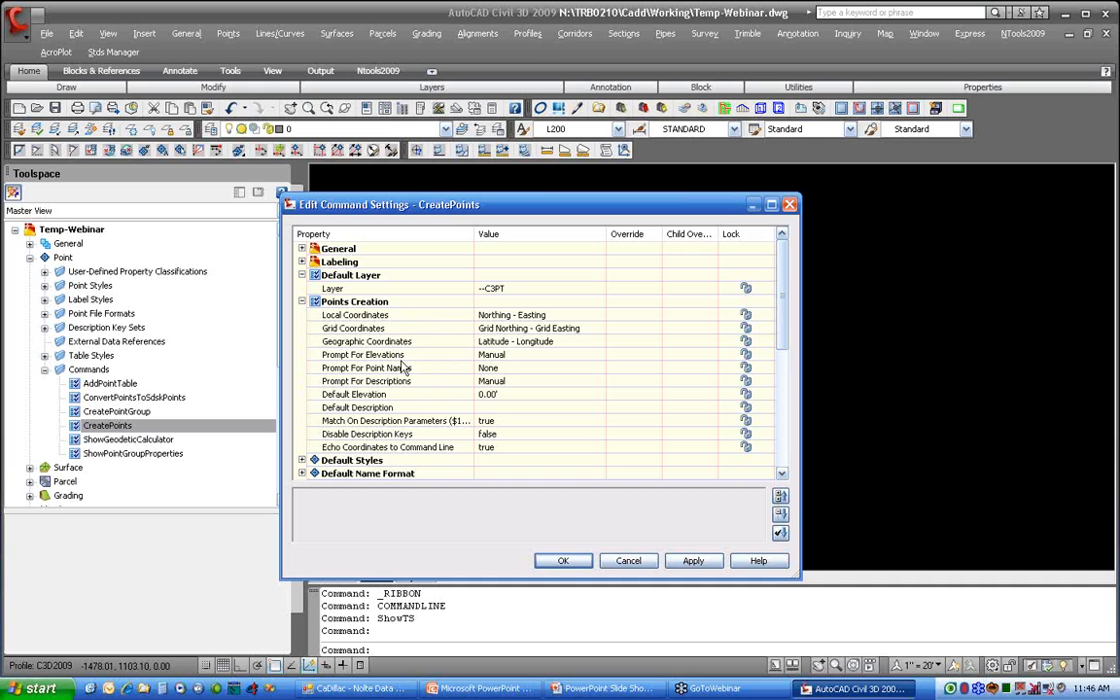
# Step: Try the None and Automatic options for Prompt For Elevations and set it back to Manual
pyautogui.click(379, 356)
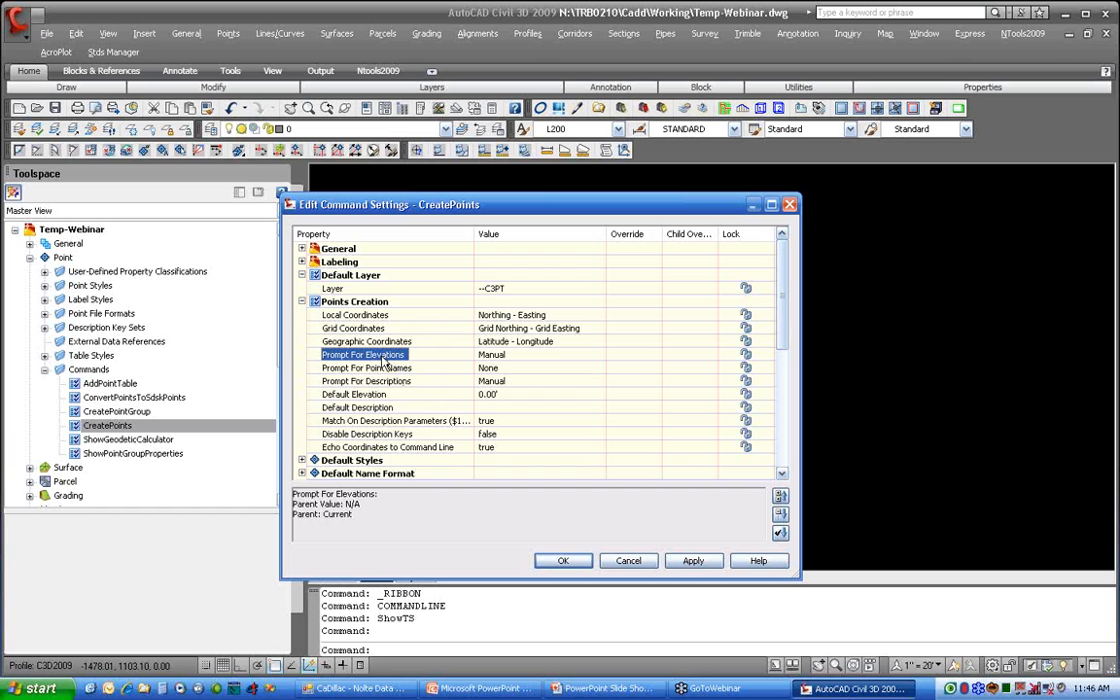
pyautogui.click(595, 356)
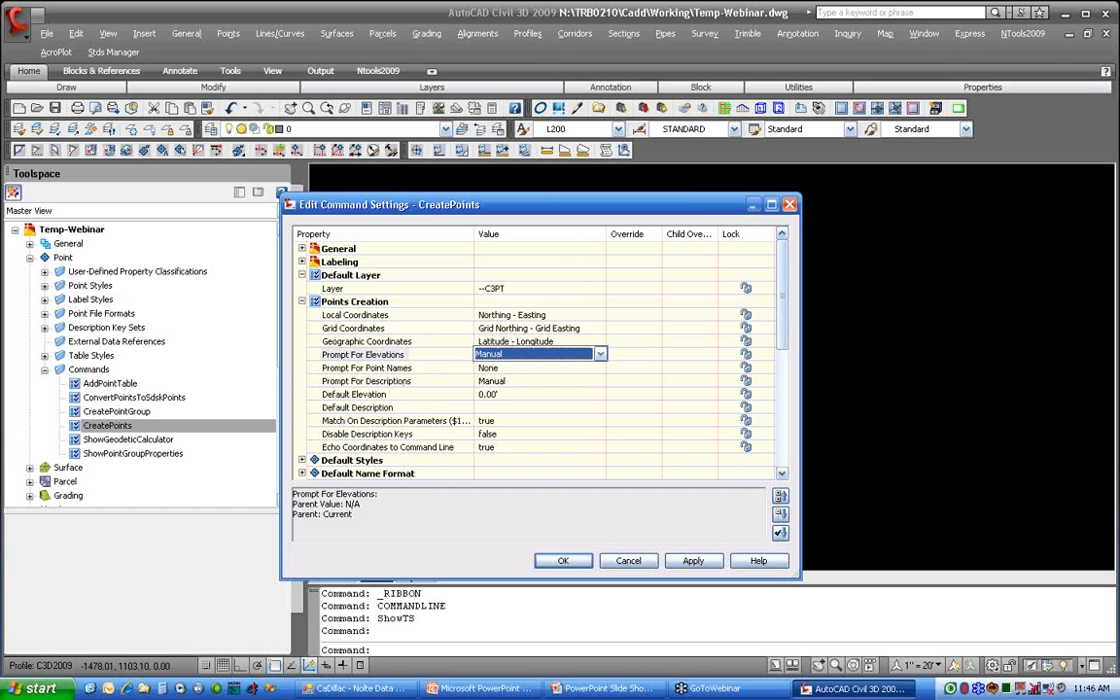
pyautogui.click(602, 356)
pyautogui.click(547, 392)
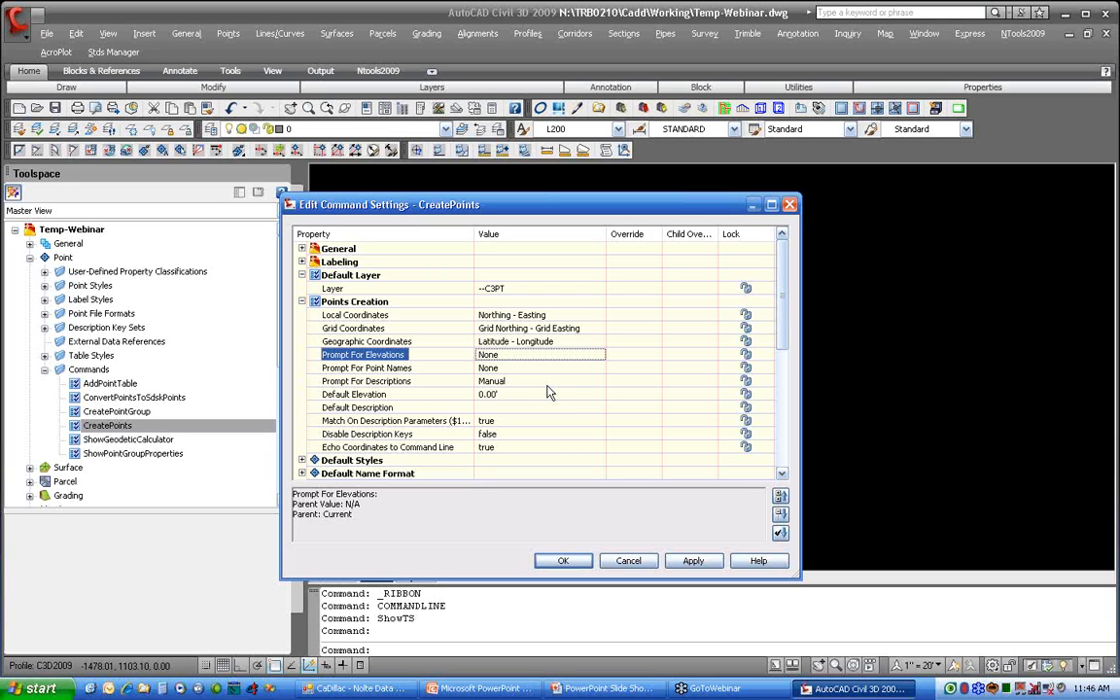
pyautogui.click(595, 356)
pyautogui.click(600, 355)
pyautogui.click(543, 371)
pyautogui.click(507, 395)
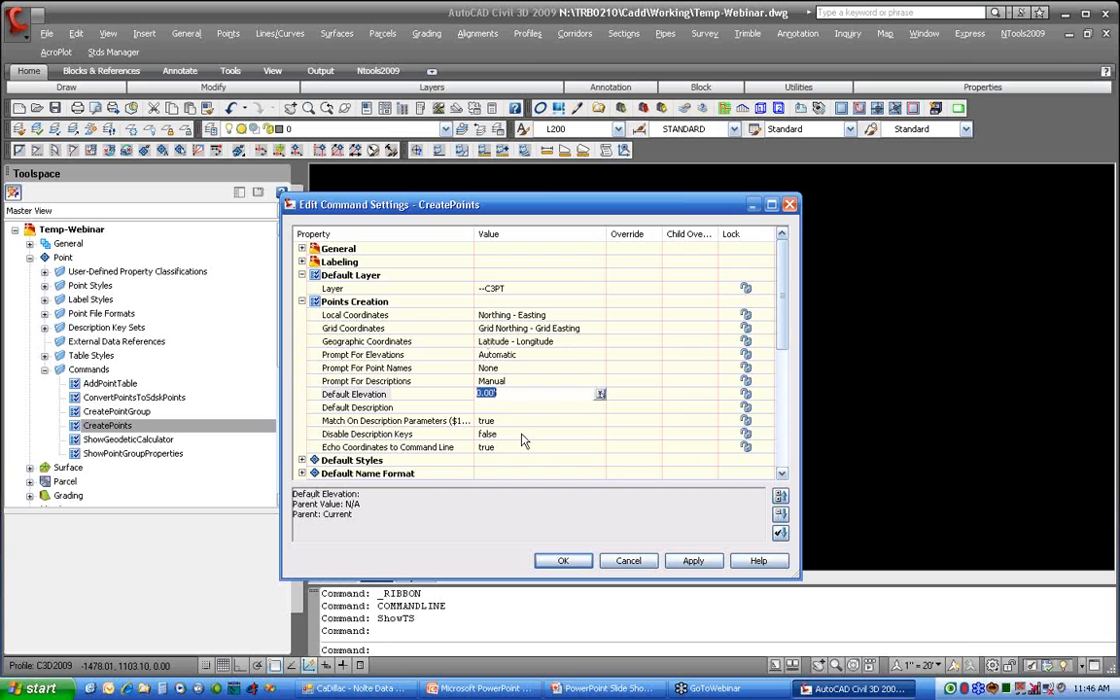
pyautogui.click(508, 355)
pyautogui.click(508, 355)
pyautogui.click(504, 379)
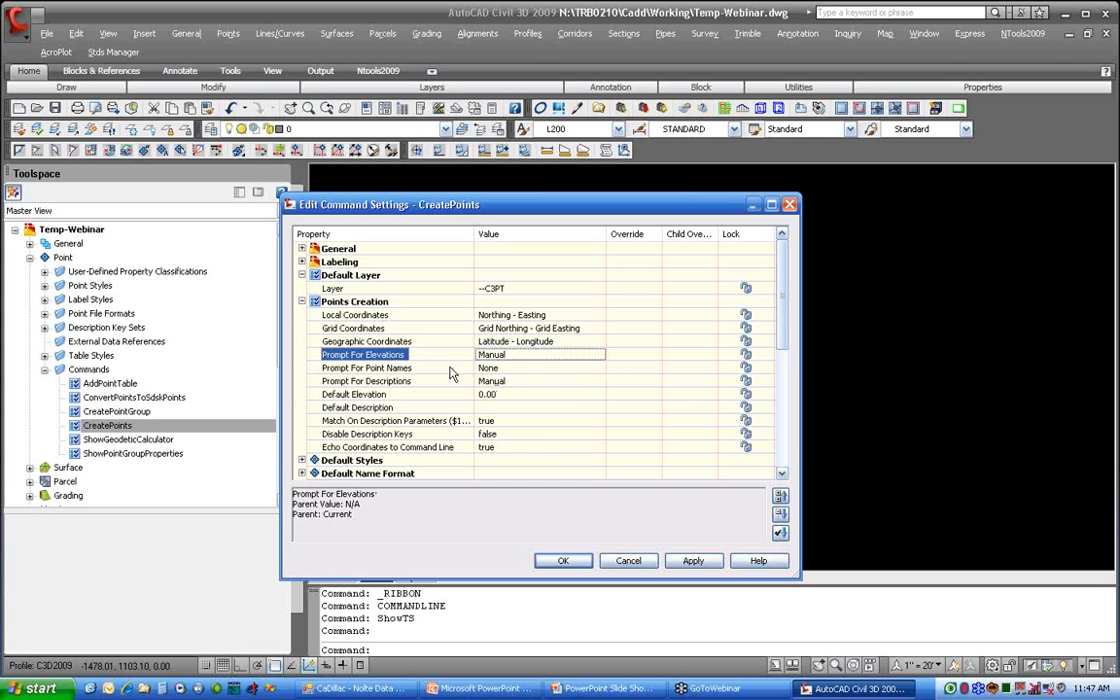
# Step: Examine the Points Creation settings for point name and description prompts, default description, description keys and echoing coordinates
pyautogui.click(411, 369)
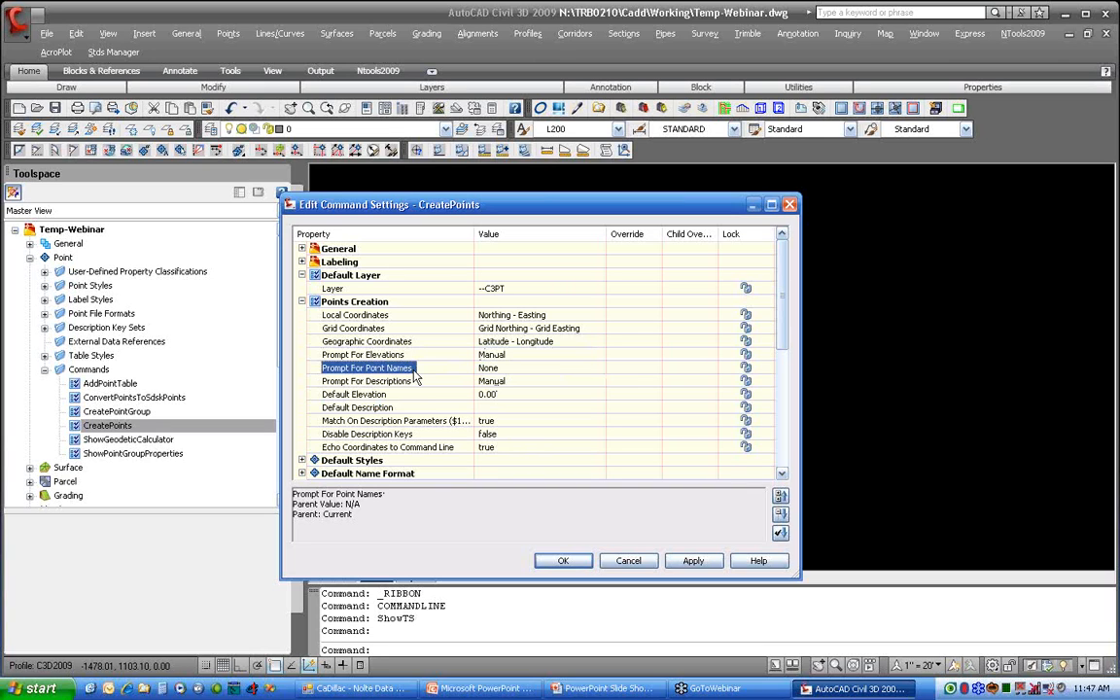
pyautogui.click(465, 382)
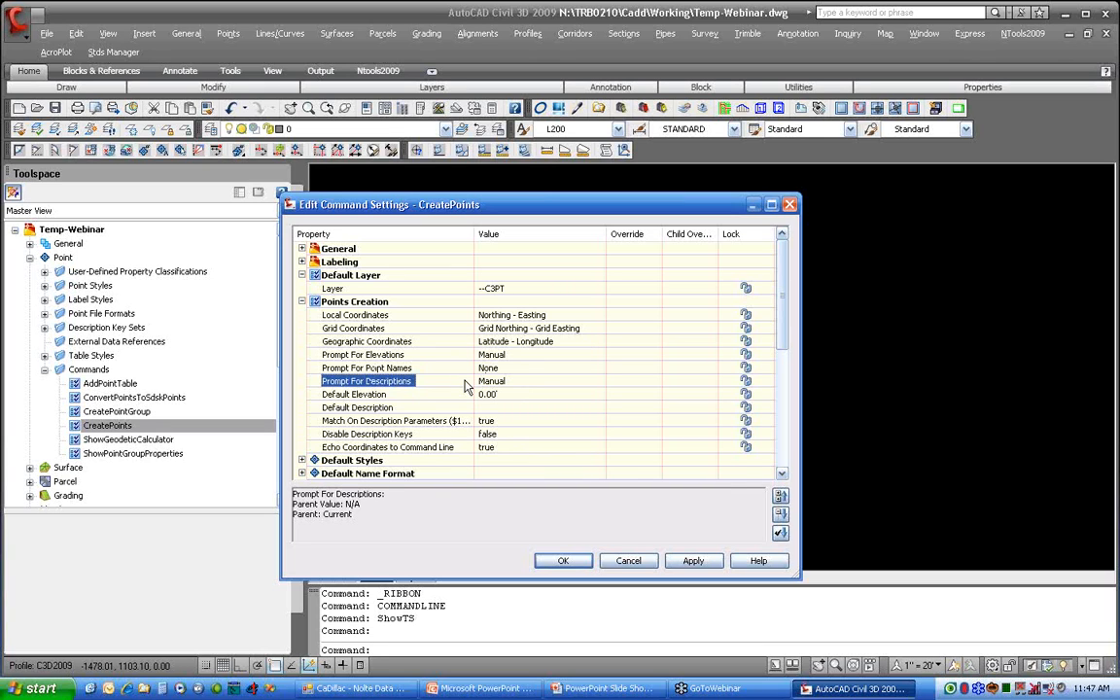
pyautogui.click(520, 382)
pyautogui.click(525, 382)
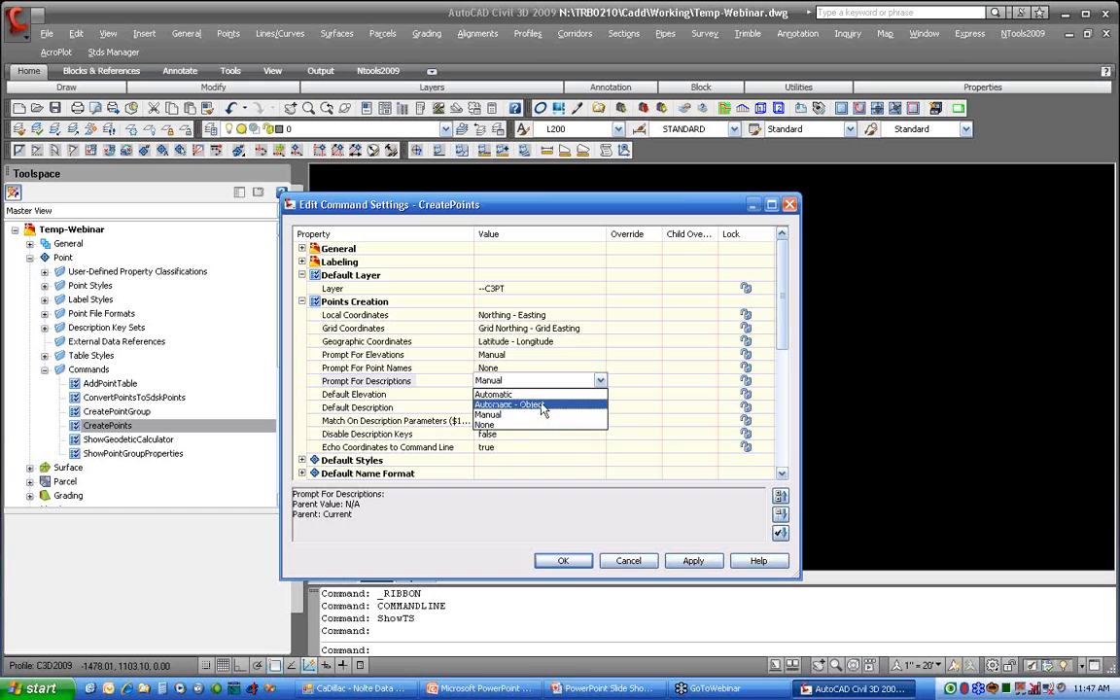
pyautogui.click(459, 384)
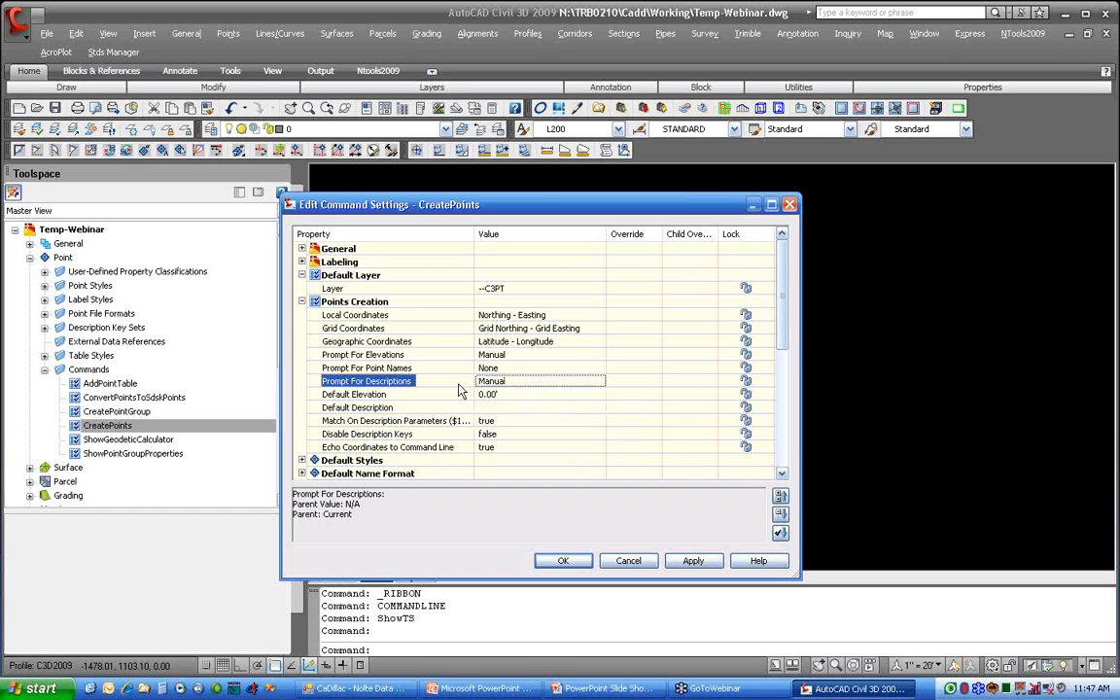
pyautogui.click(449, 407)
pyautogui.click(495, 407)
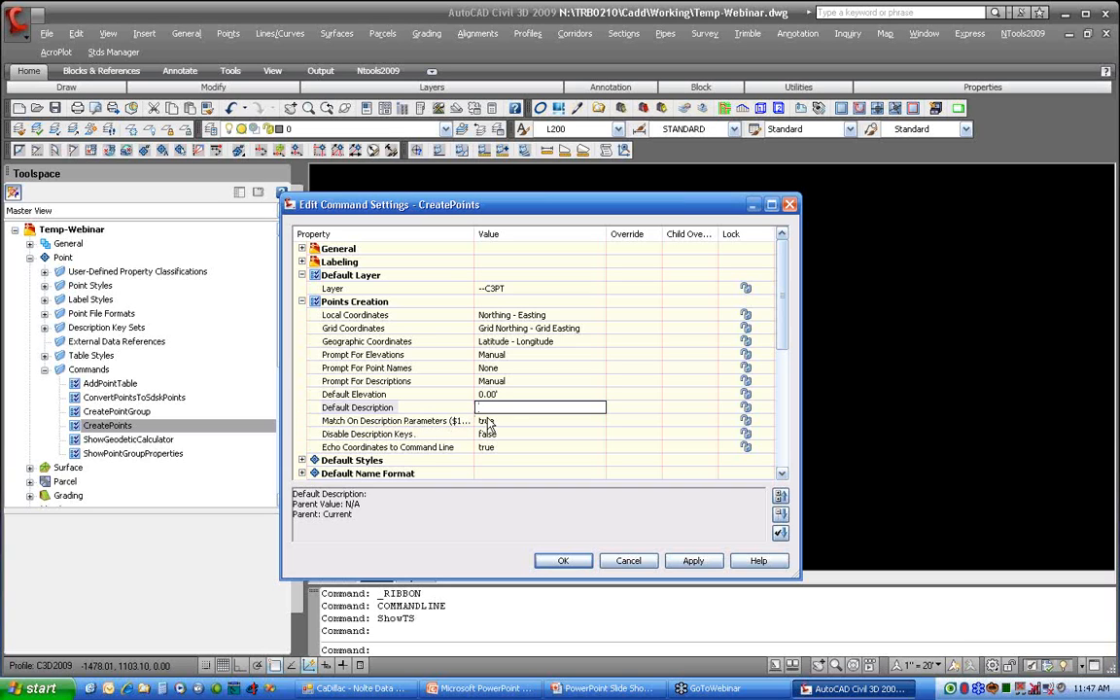
pyautogui.click(408, 435)
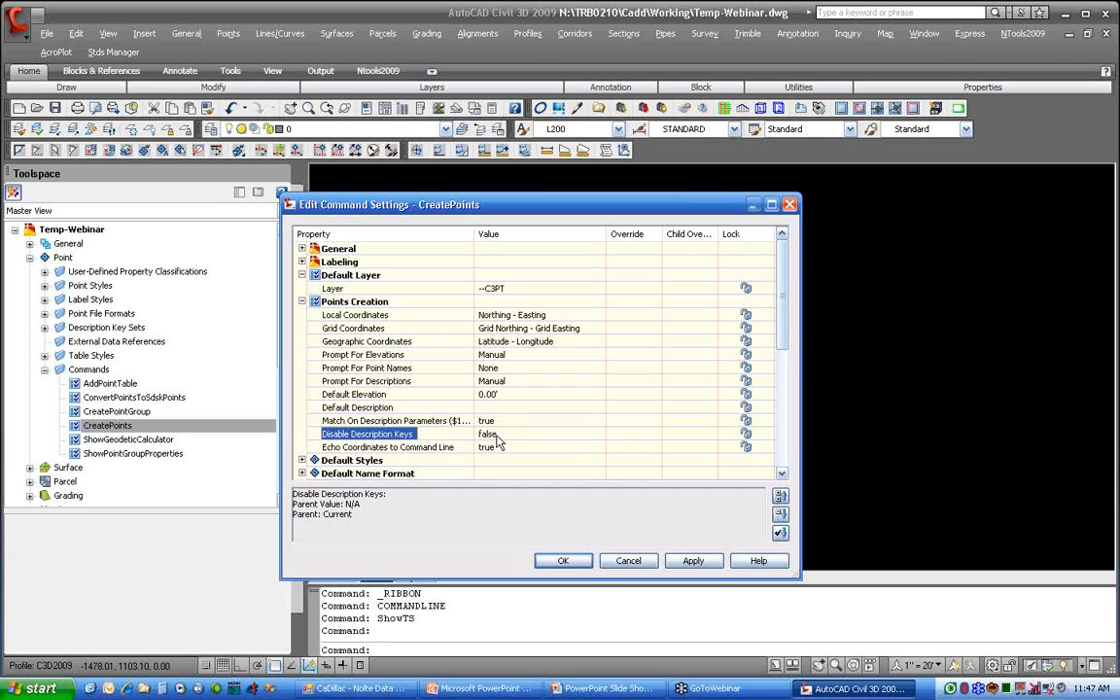
pyautogui.click(435, 448)
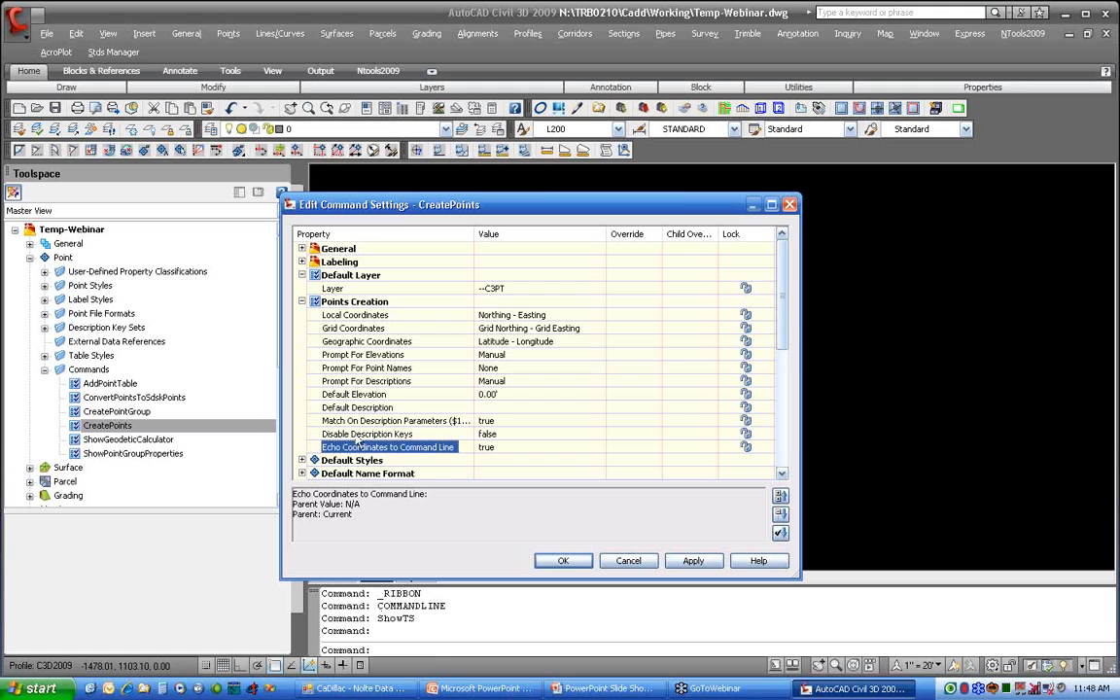
pyautogui.click(302, 301)
pyautogui.click(303, 275)
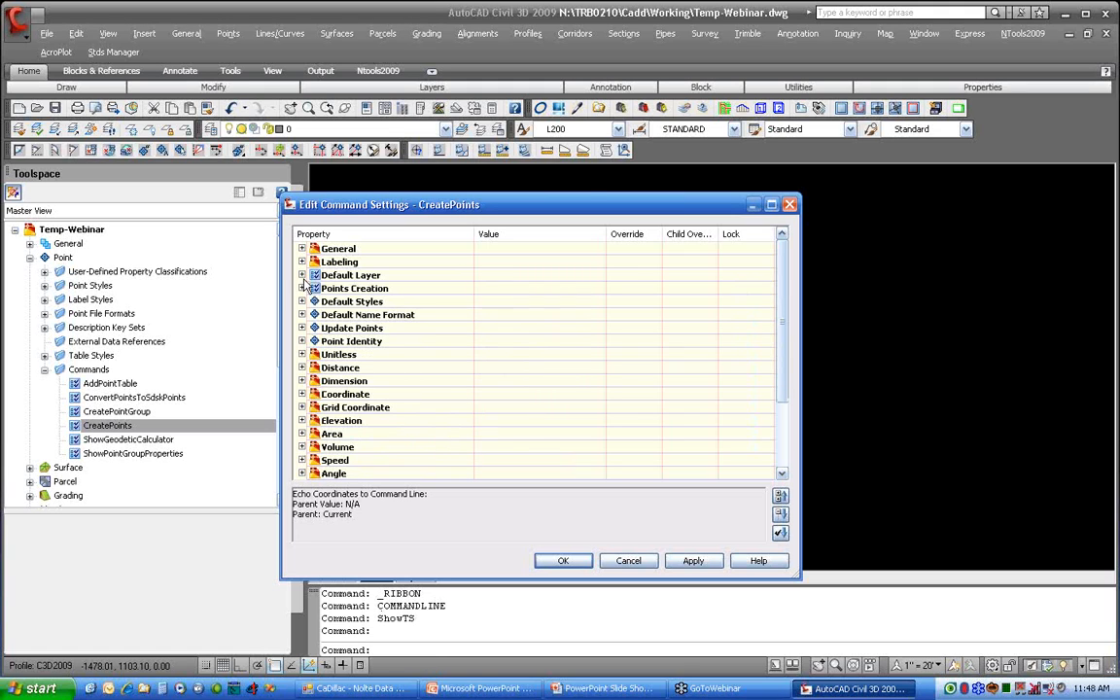
# Step: Examine the Point Identity settings for sequential numbering, next point number and handling of supplied point numbers
pyautogui.click(302, 342)
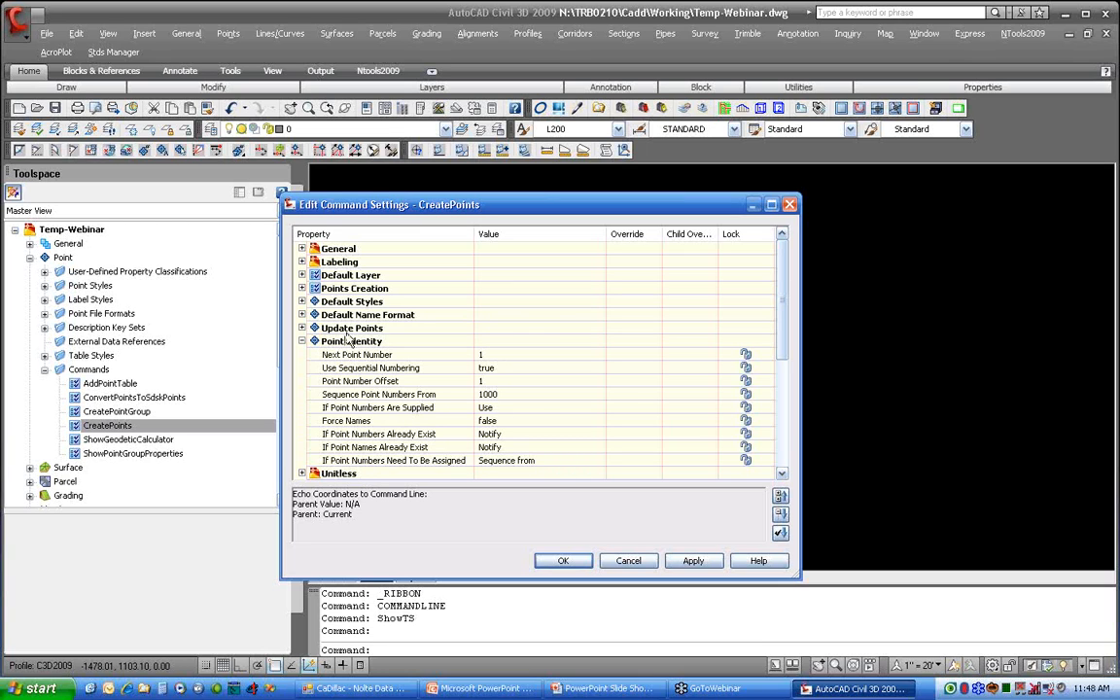
pyautogui.click(531, 369)
pyautogui.click(532, 370)
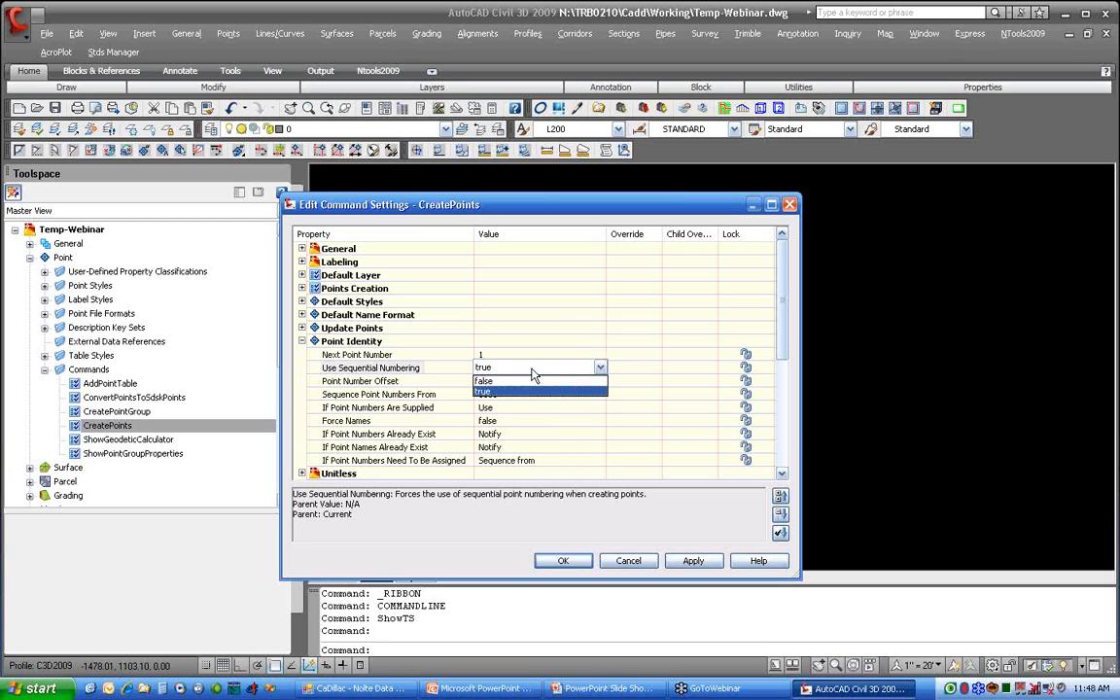
pyautogui.click(532, 370)
pyautogui.click(500, 356)
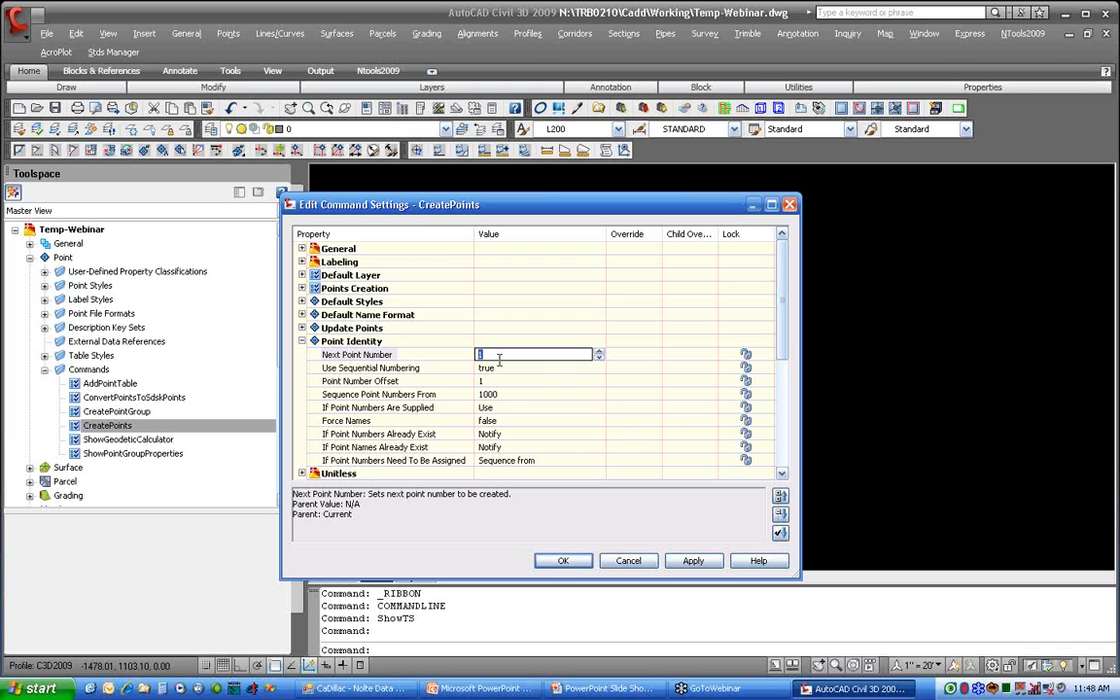
pyautogui.click(537, 356)
pyautogui.click(386, 410)
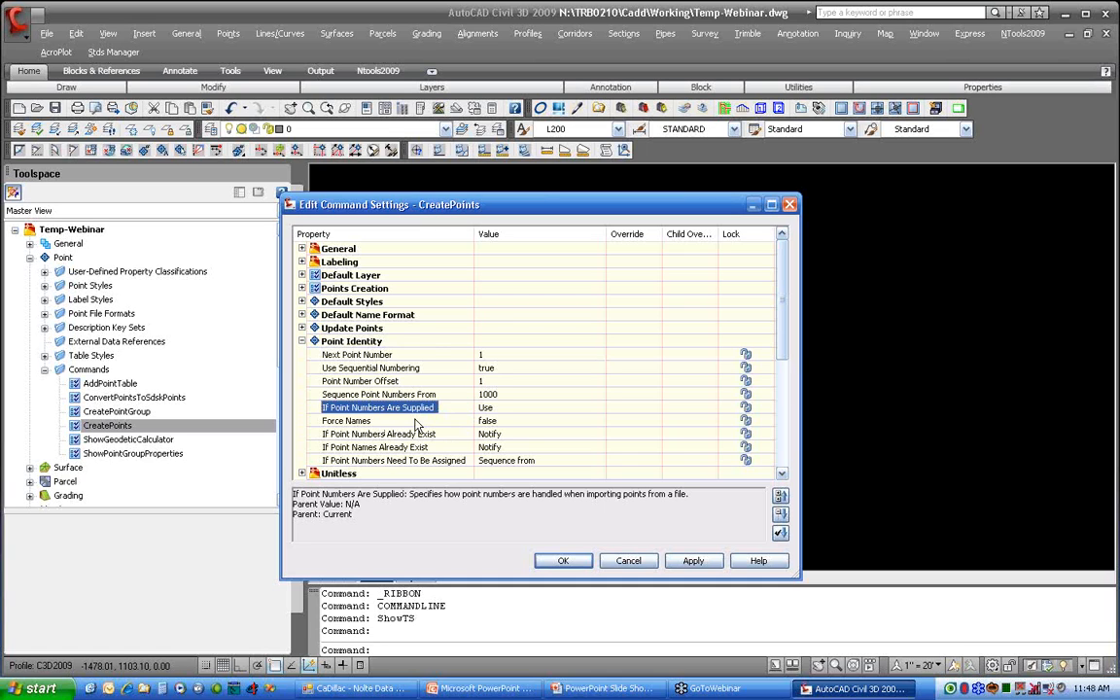
# Step: Review the options for point numbers that already exist and choose Notify
pyautogui.scroll(-1, 418, 418)
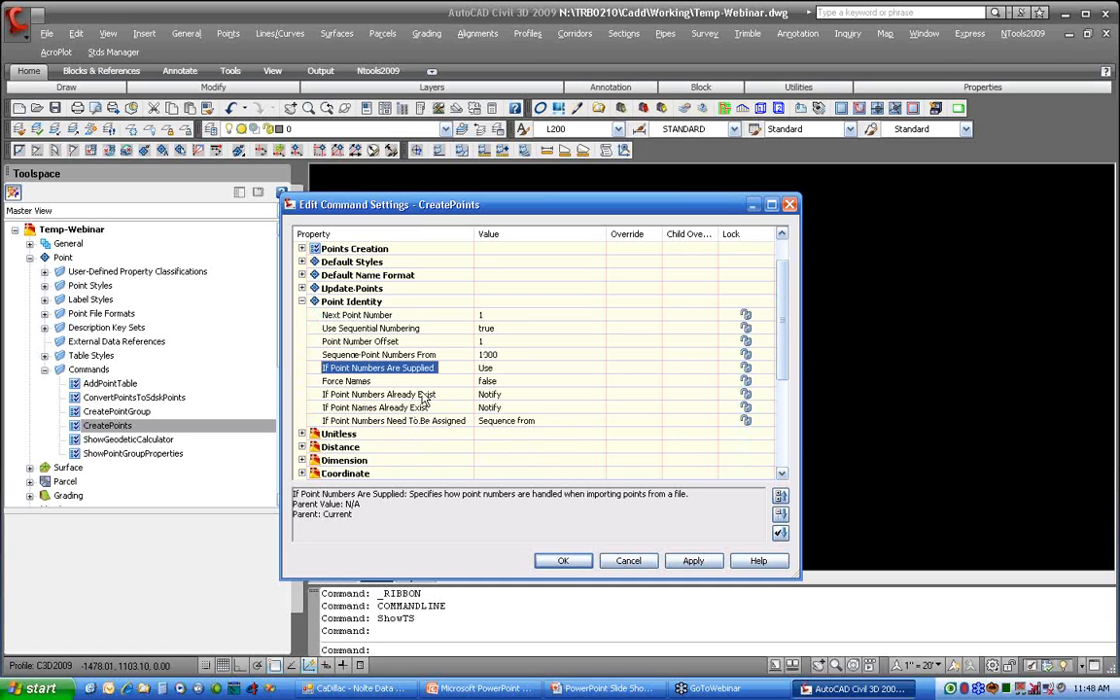
pyautogui.click(533, 397)
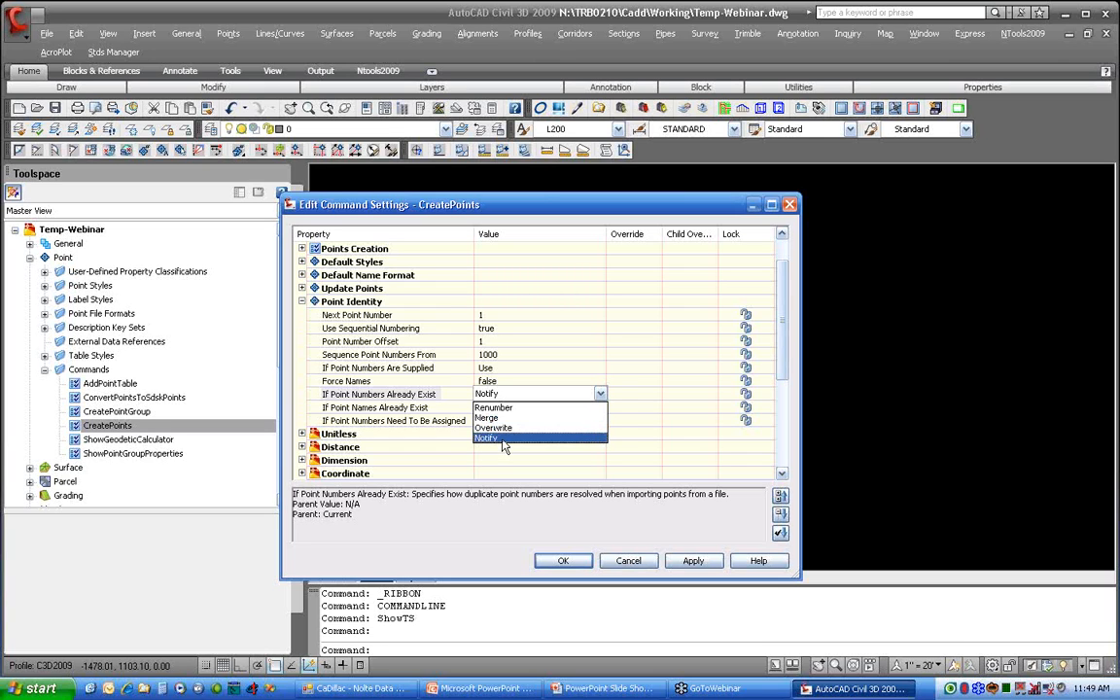
pyautogui.click(503, 439)
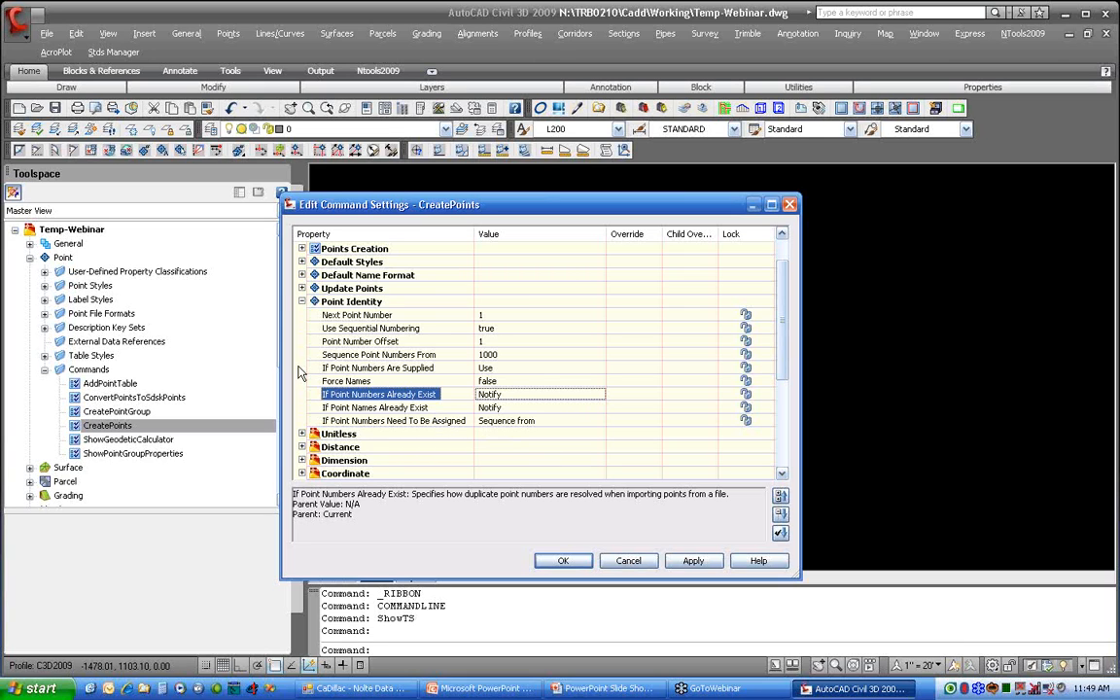
pyautogui.click(301, 302)
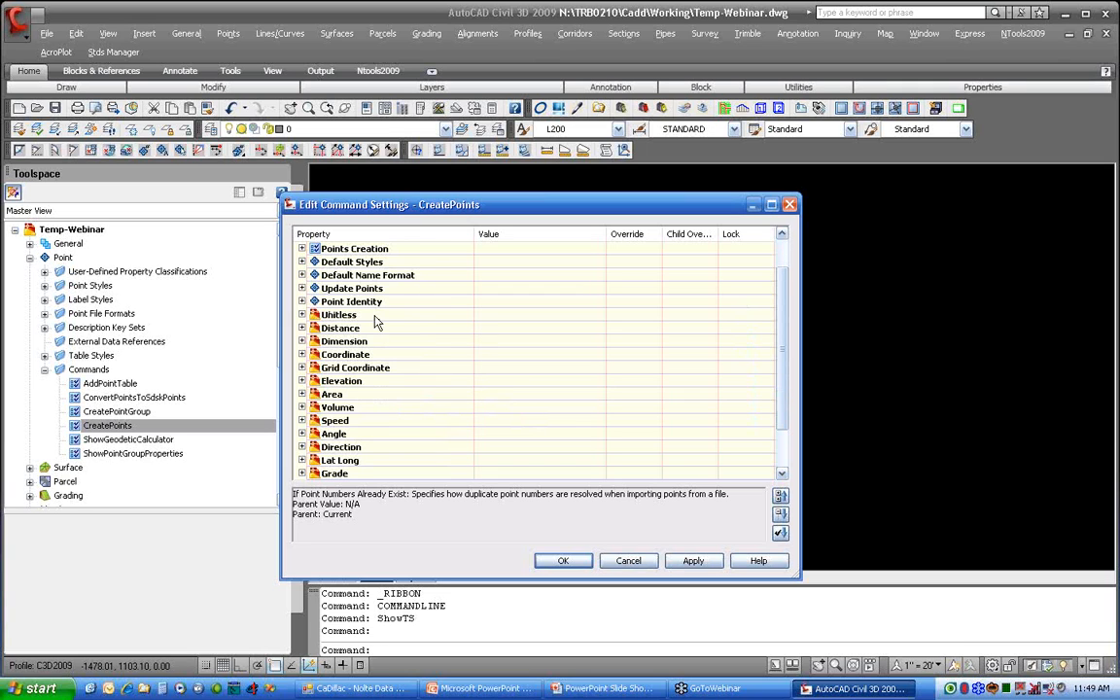
# Step: Recheck the Point Identity, Default Layer and Points Creation categories and accept the CreatePoints command settings
pyautogui.scroll(1, 377, 323)
pyautogui.click(368, 343)
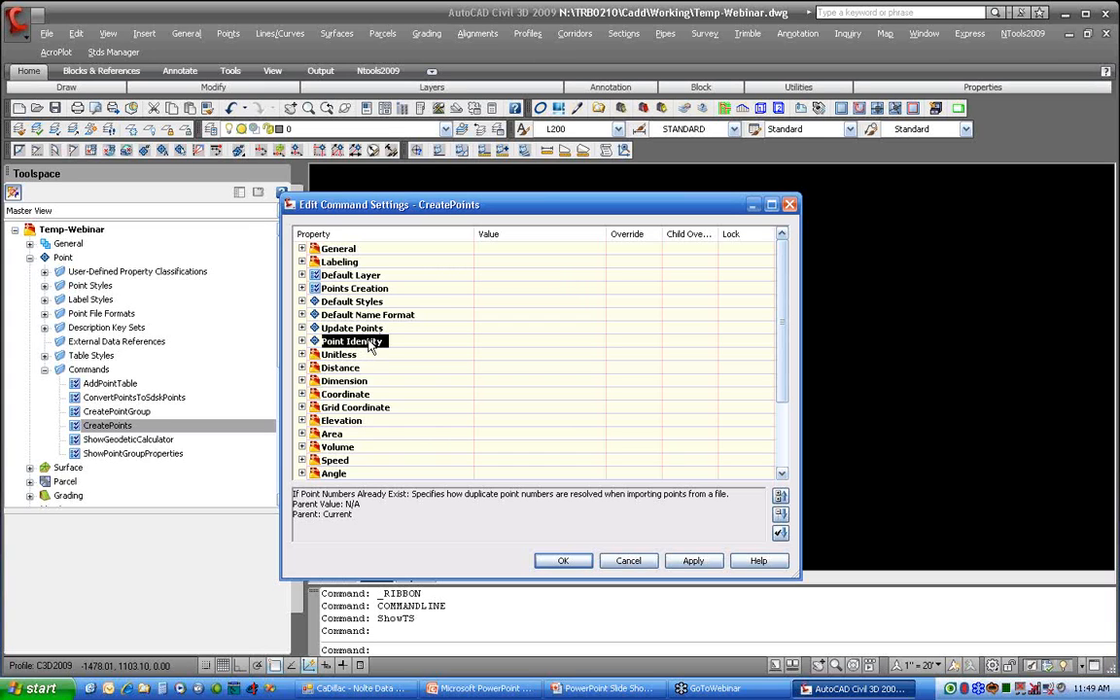
pyautogui.click(320, 275)
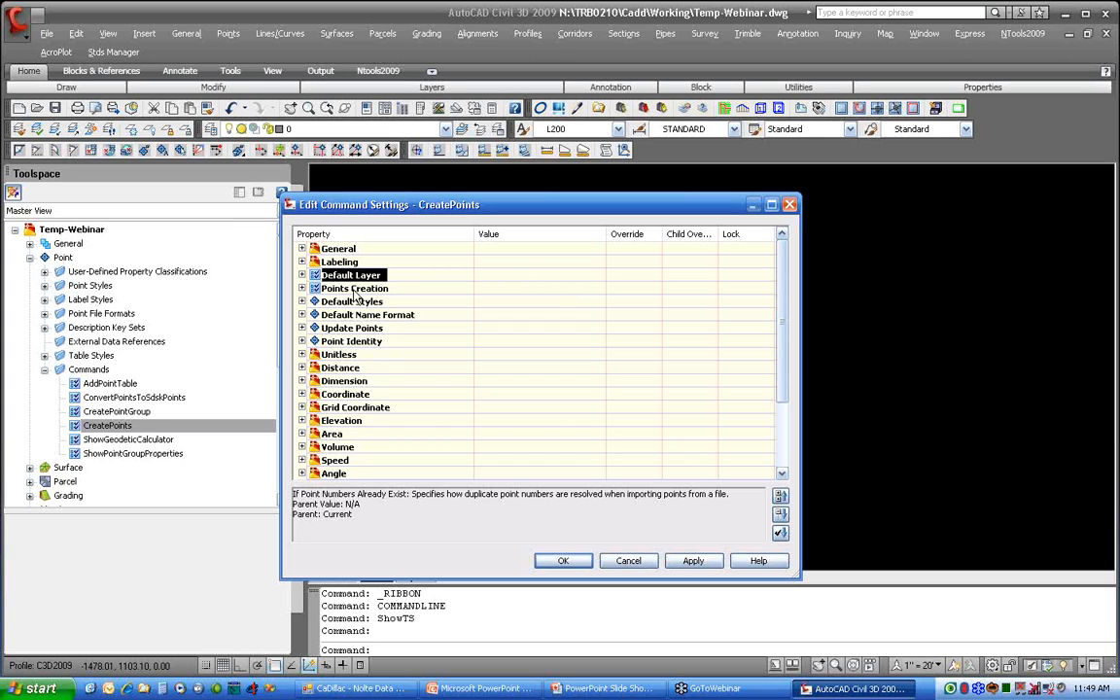
pyautogui.click(354, 289)
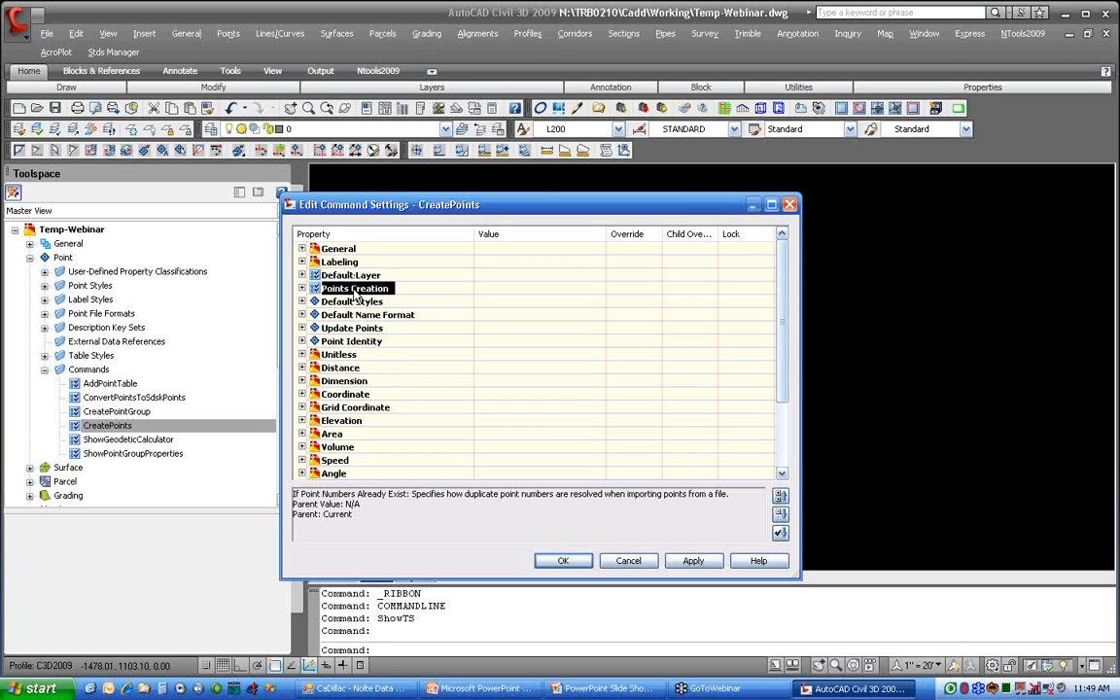
pyautogui.click(564, 561)
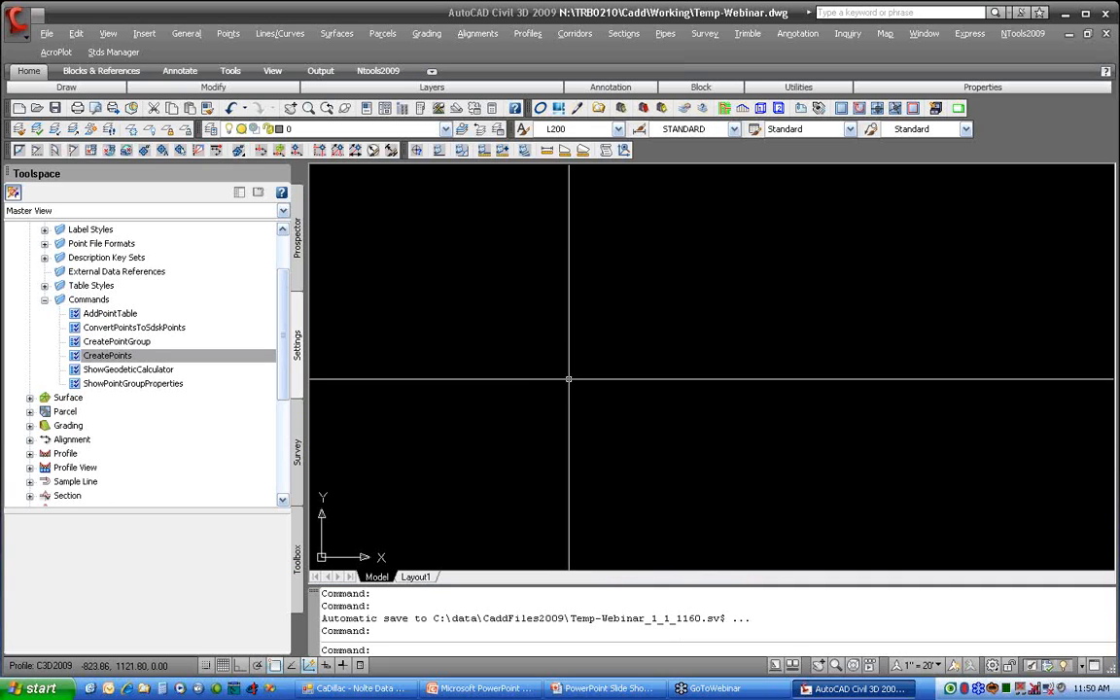
pyautogui.click(230, 34)
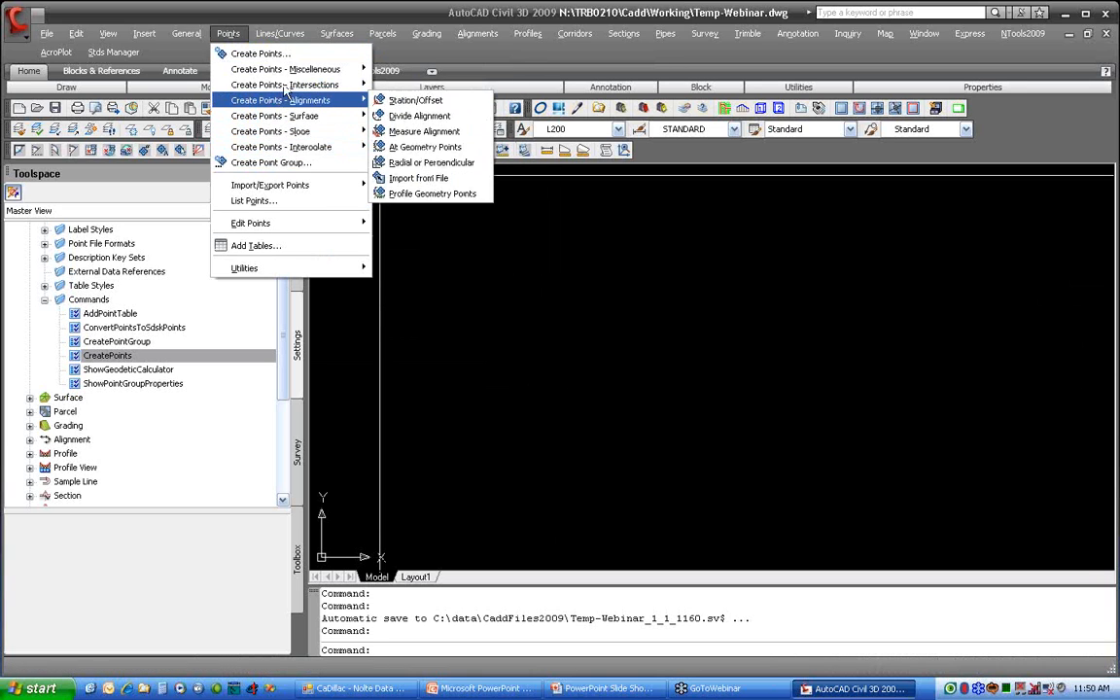
pyautogui.moveTo(290, 72)
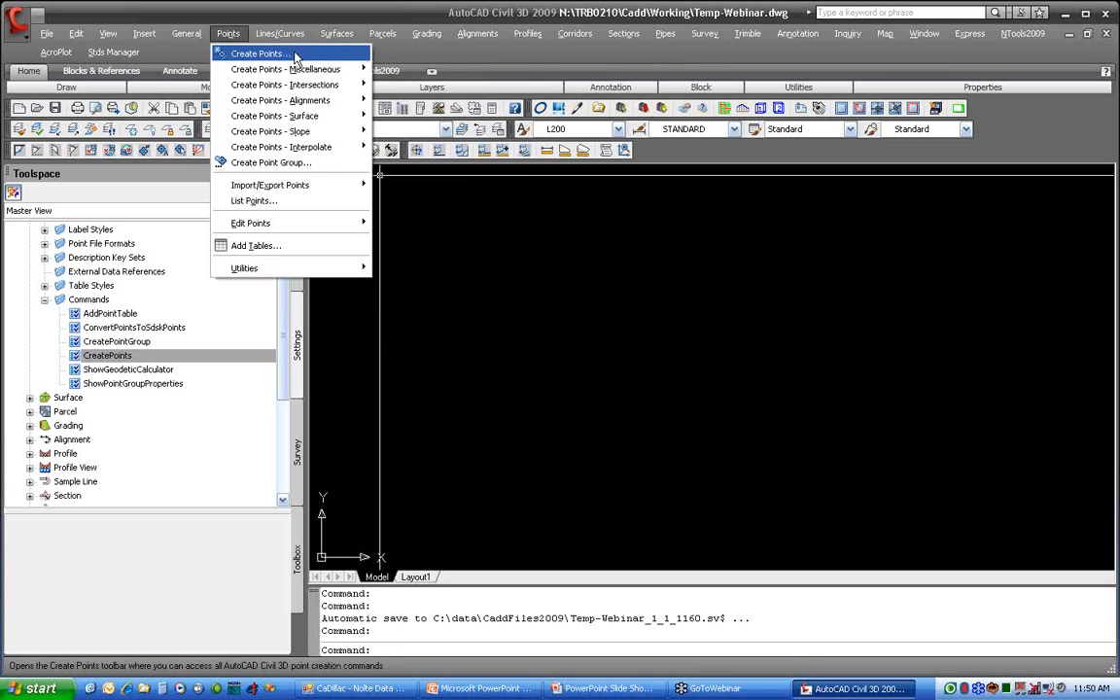
pyautogui.moveTo(307, 135)
pyautogui.moveTo(321, 187)
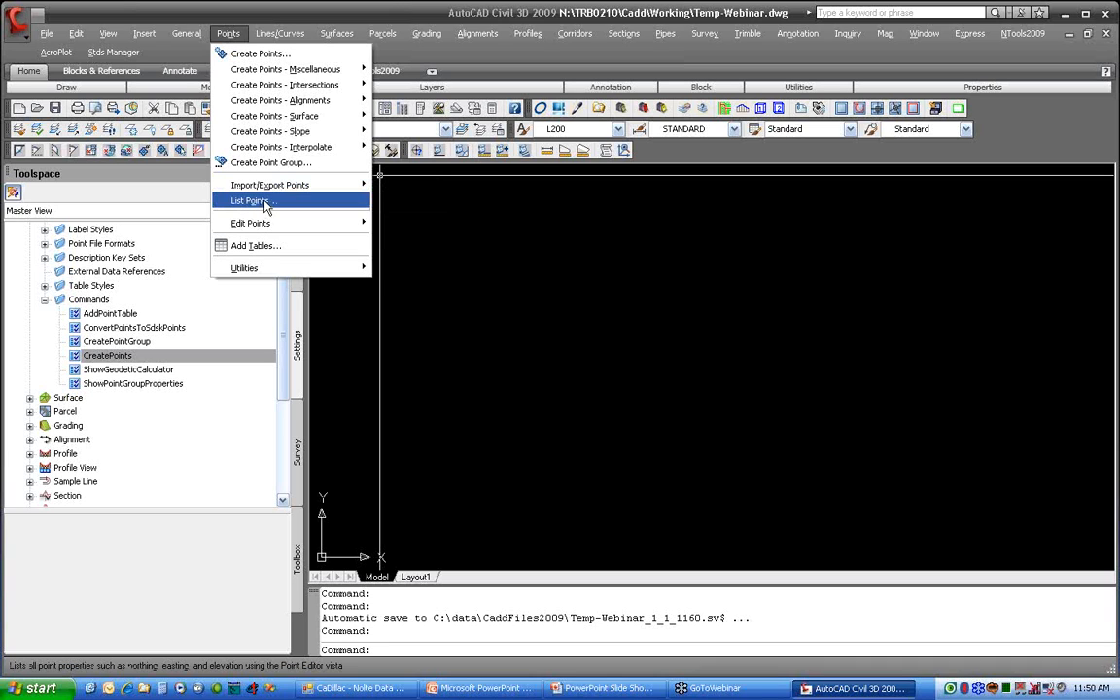
pyautogui.moveTo(277, 224)
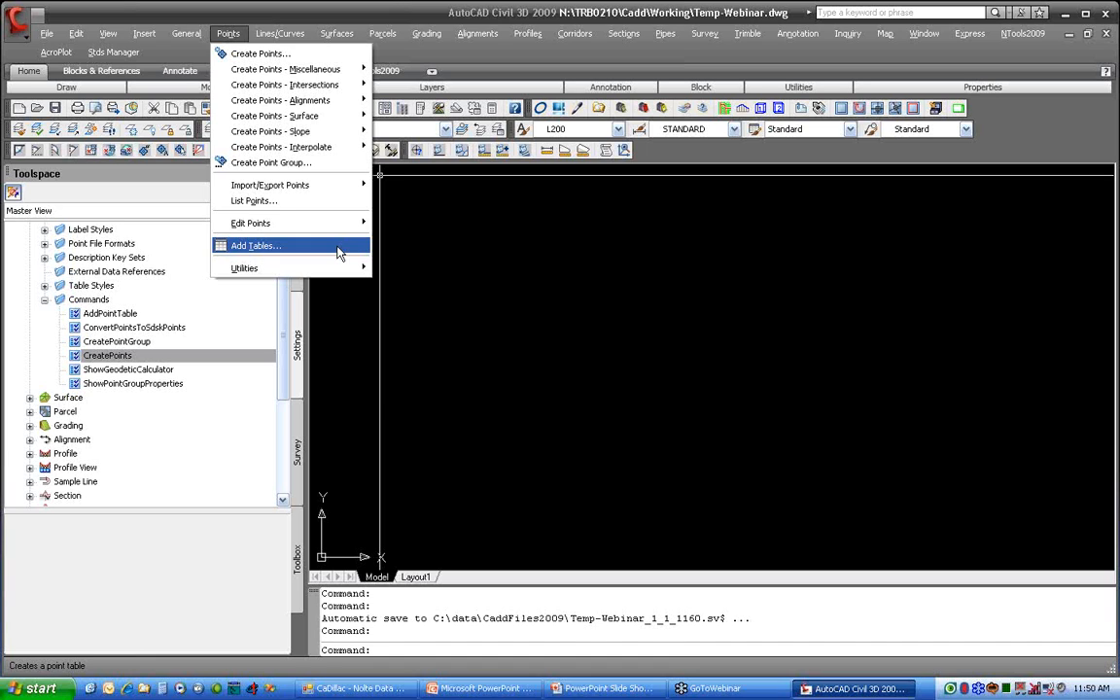
# Step: Start the Create Points command and reposition its window in the drawing area with the parameter list expanded
pyautogui.moveTo(325, 275)
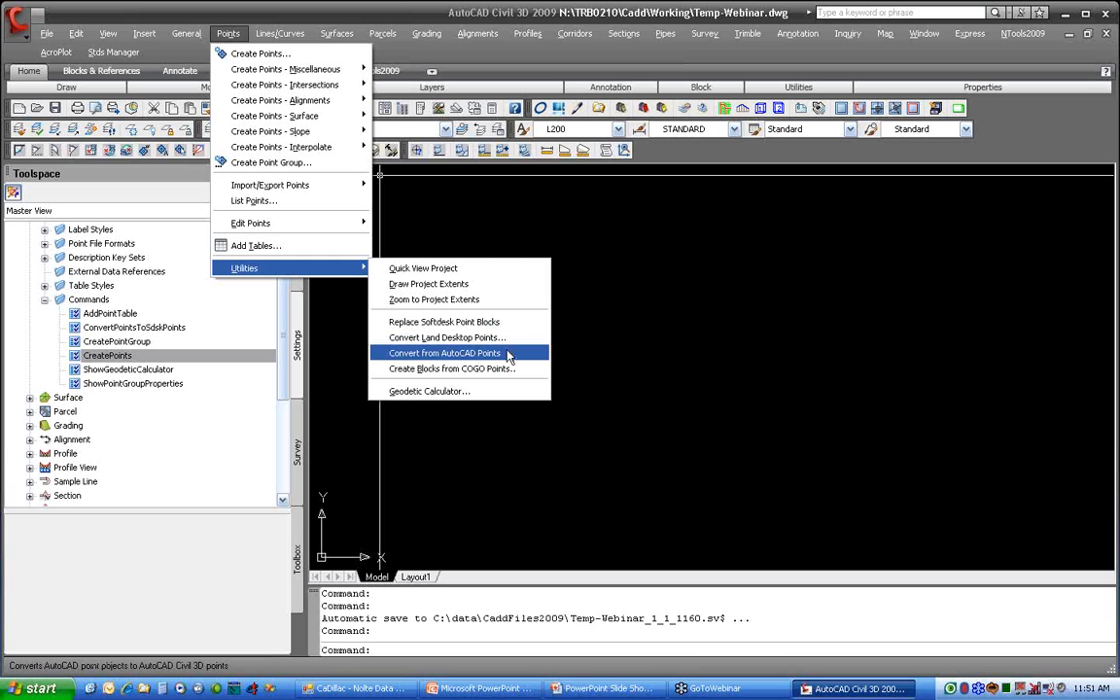
pyautogui.click(259, 54)
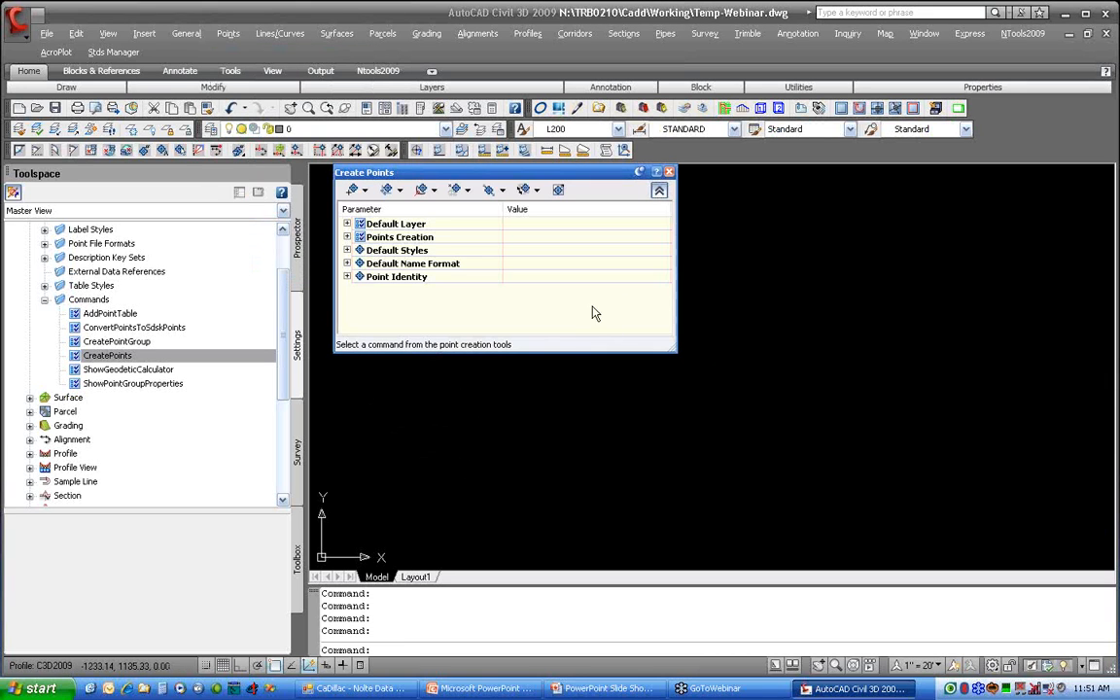
pyautogui.click(661, 191)
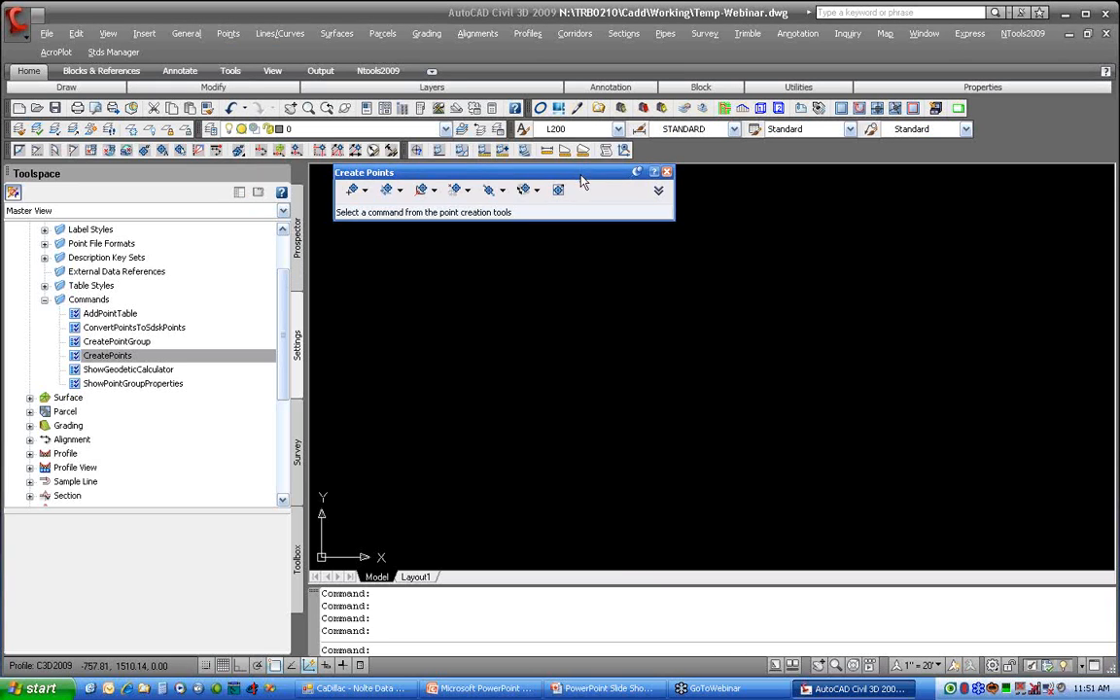
pyautogui.moveTo(581, 182); pyautogui.dragTo(578, 201)
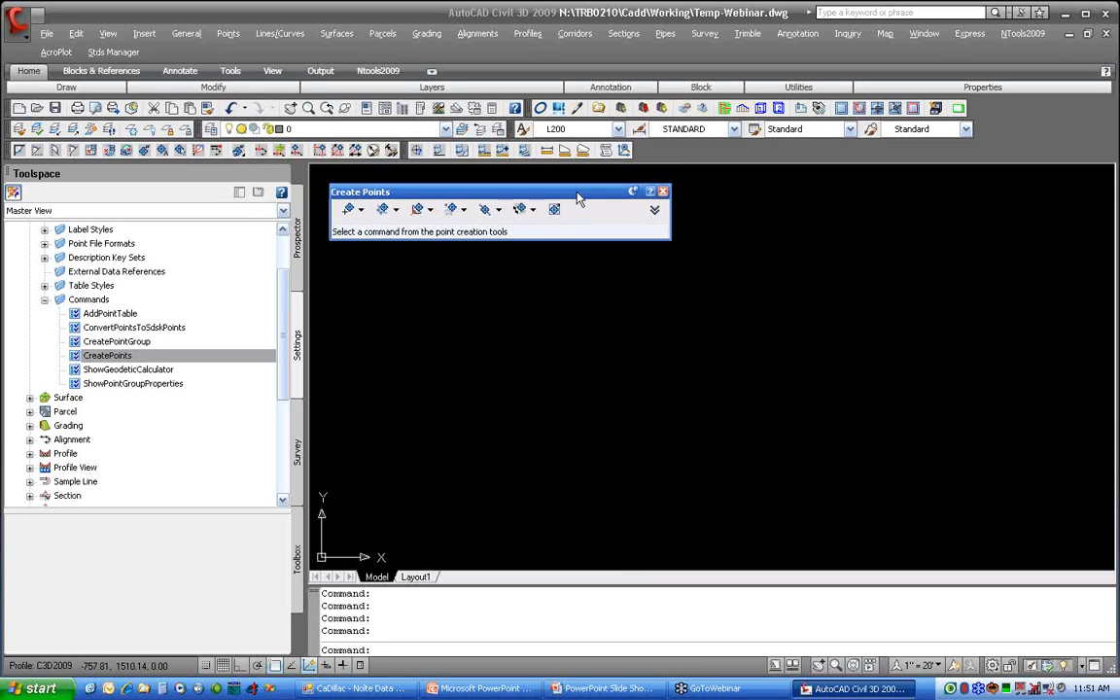
pyautogui.click(655, 211)
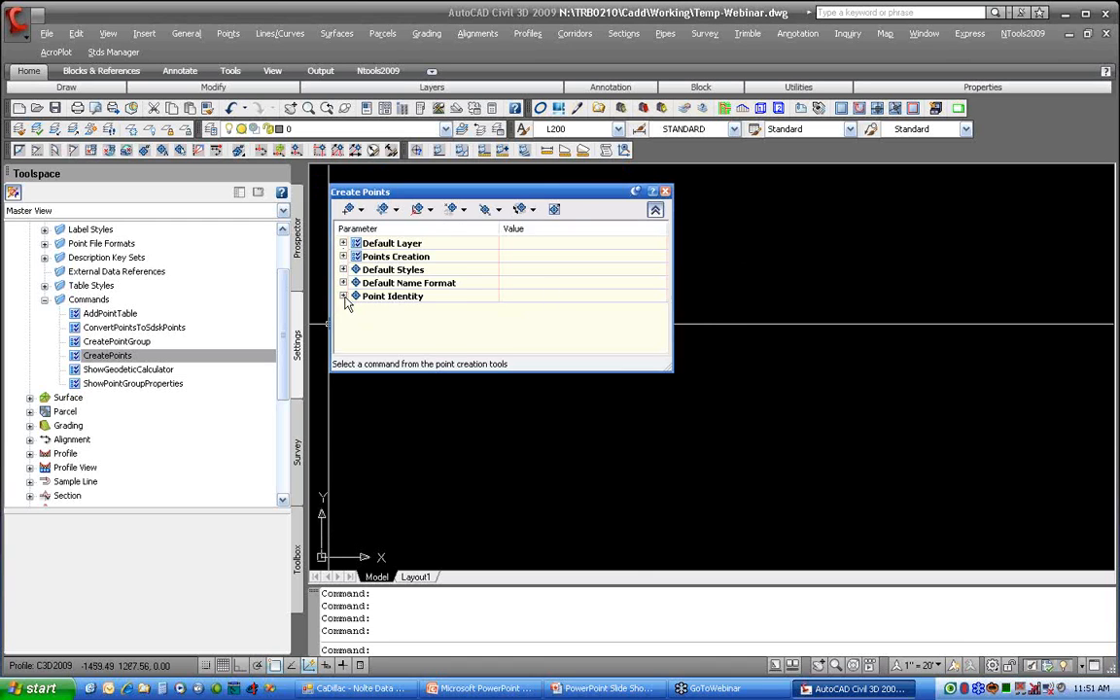
# Step: Review the next point number and the elevation, name and description prompt settings for creating points, and collapse the parameter list
pyautogui.click(342, 296)
pyautogui.click(457, 310)
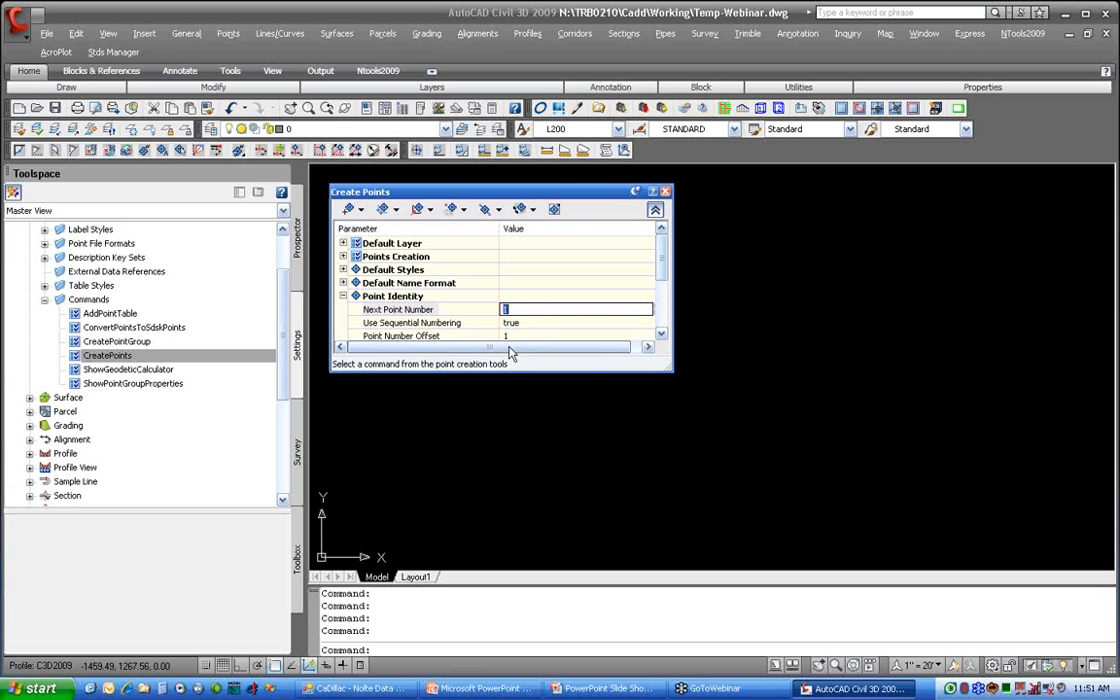
pyautogui.click(342, 256)
pyautogui.scroll(-2, 450, 294)
pyautogui.scroll(1, 457, 292)
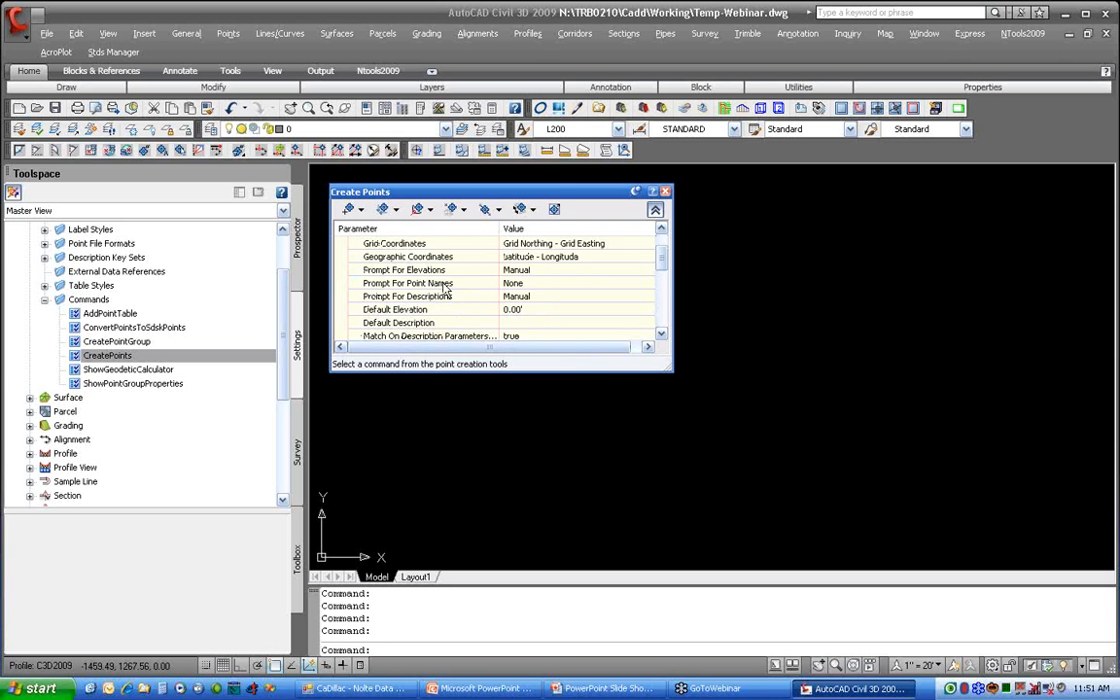
pyautogui.click(508, 270)
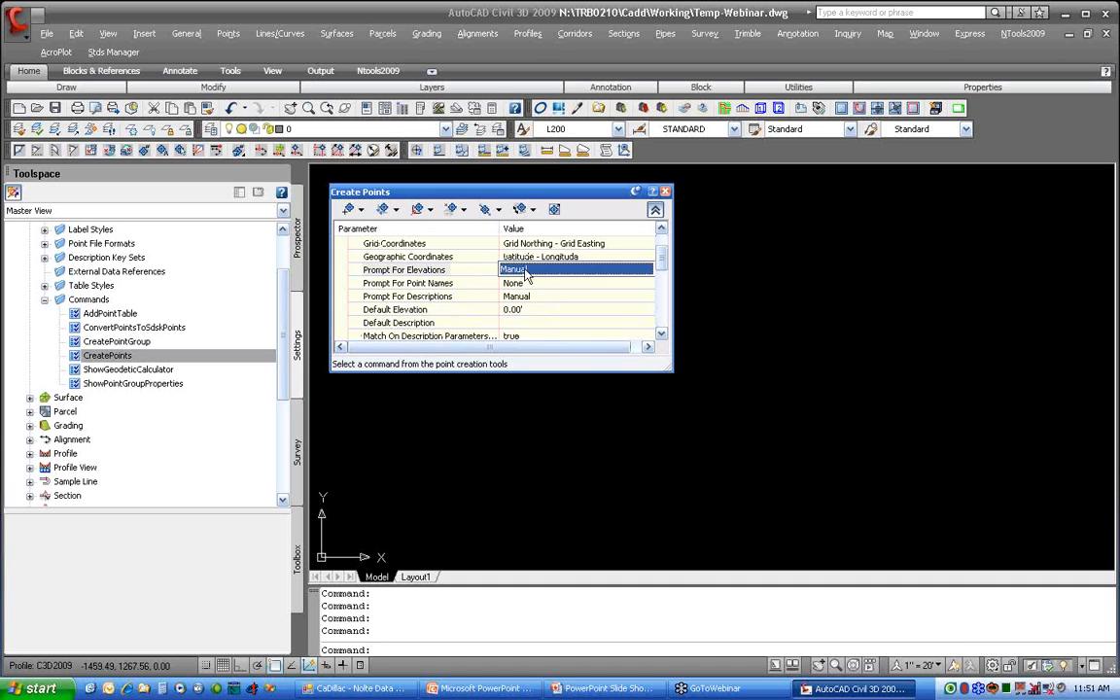
pyautogui.press('Down')
pyautogui.press('Down')
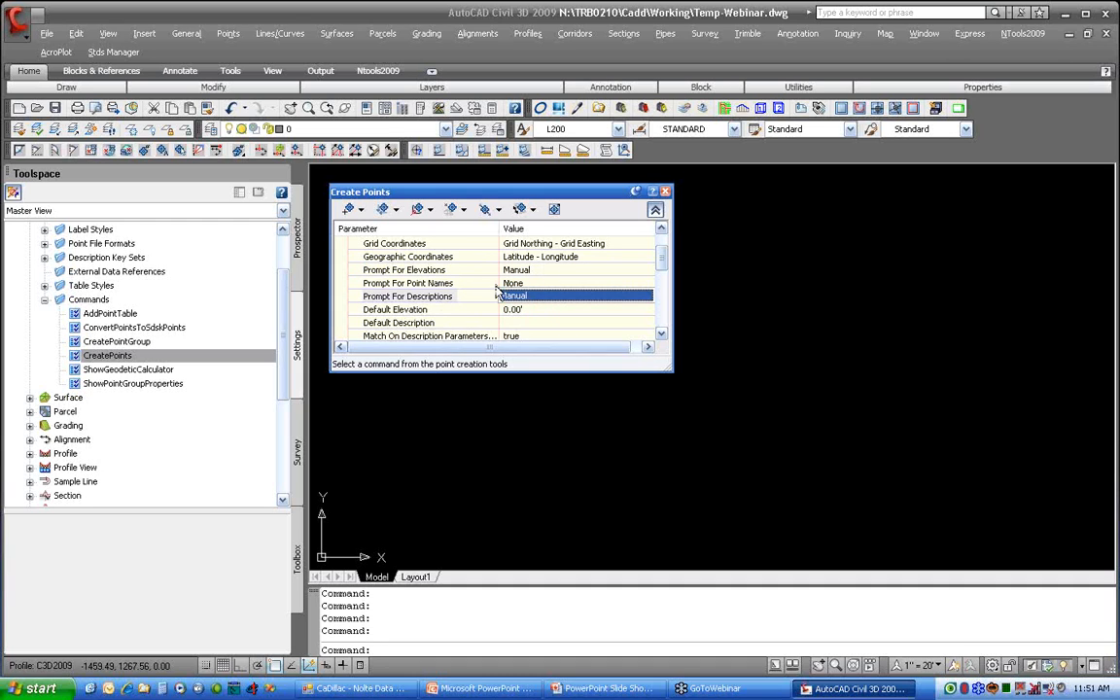
pyautogui.click(655, 211)
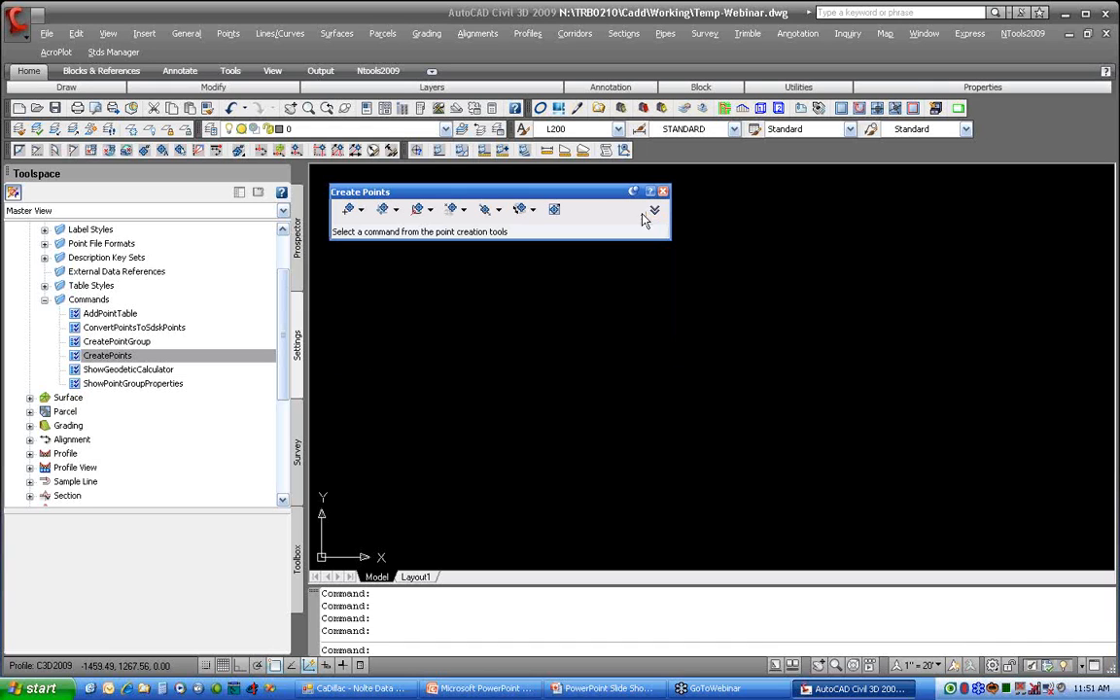
# Step: Review the available miscellaneous, intersection, alignment, surface, interpolation and slope point creation methods
pyautogui.click(360, 211)
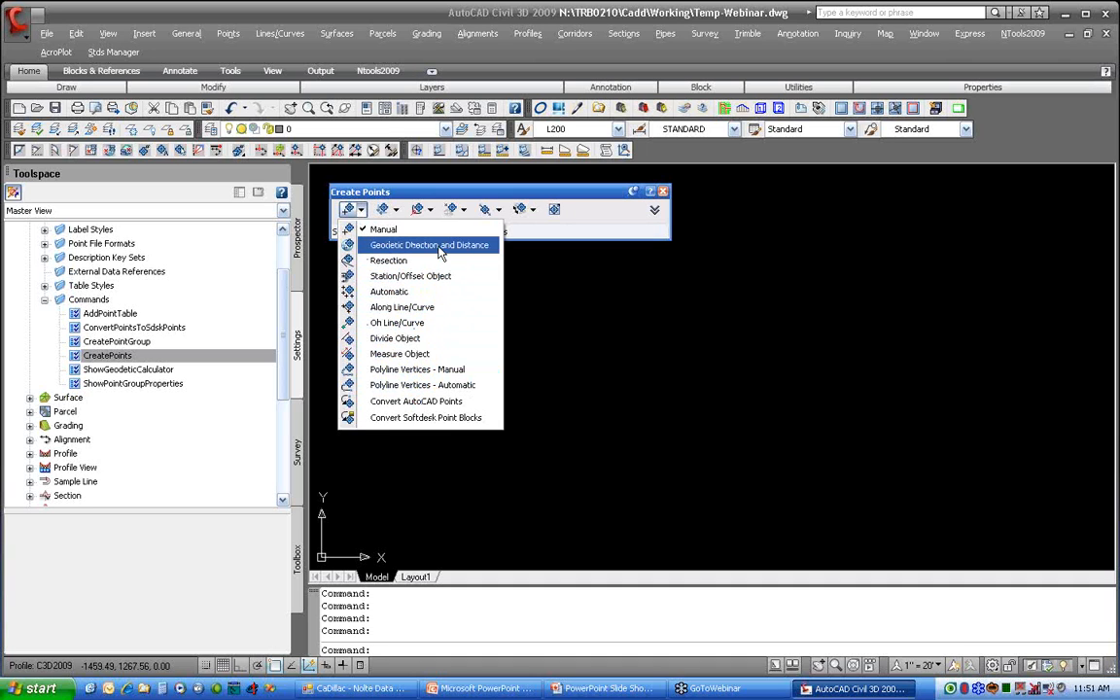
pyautogui.click(397, 210)
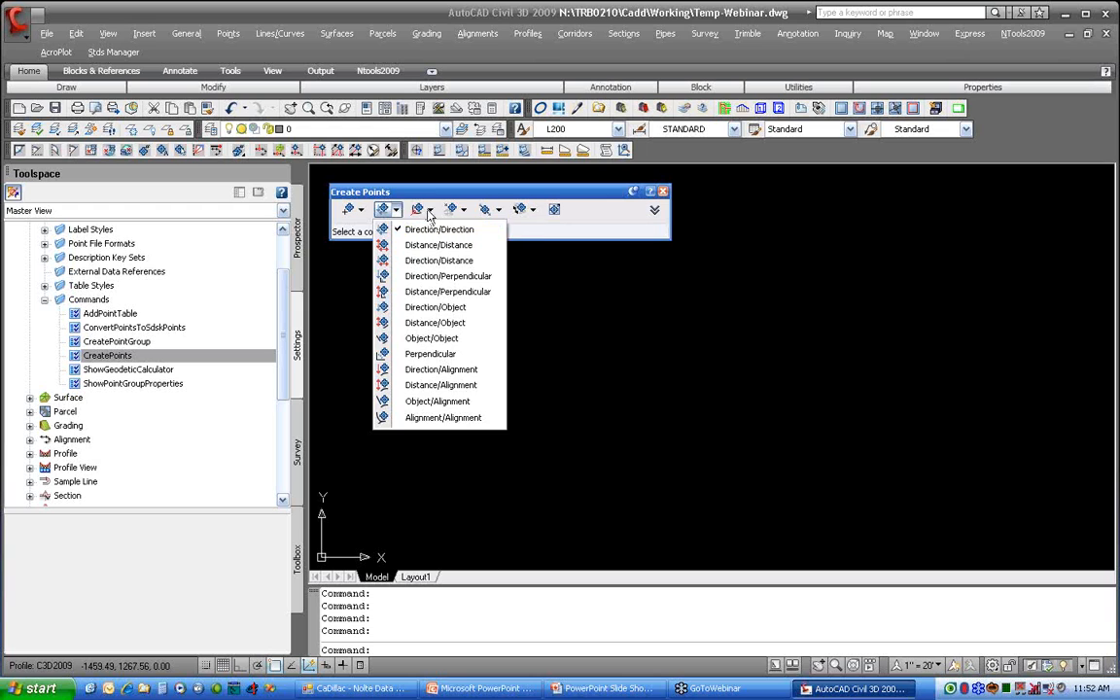
pyautogui.click(430, 211)
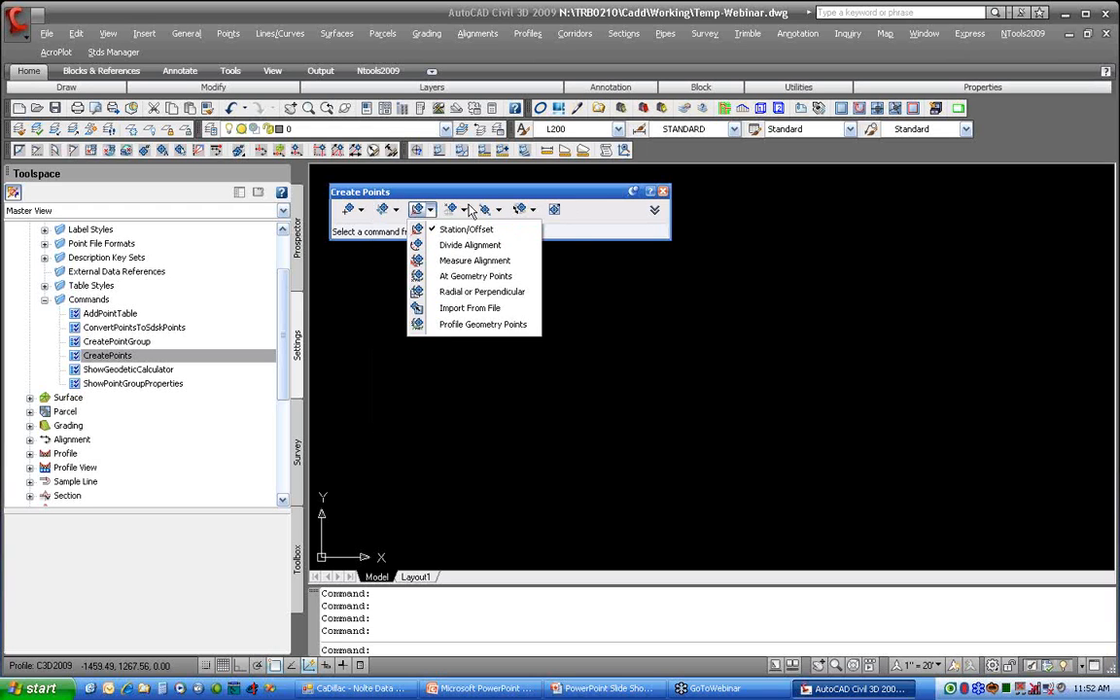
pyautogui.click(465, 210)
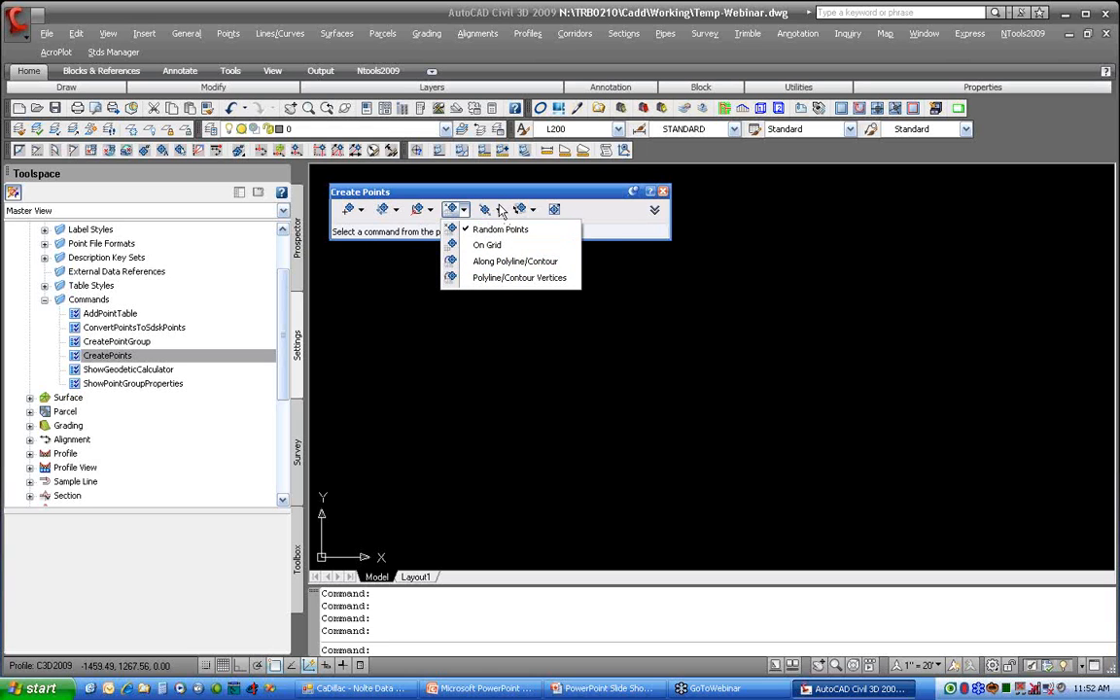
pyautogui.click(500, 211)
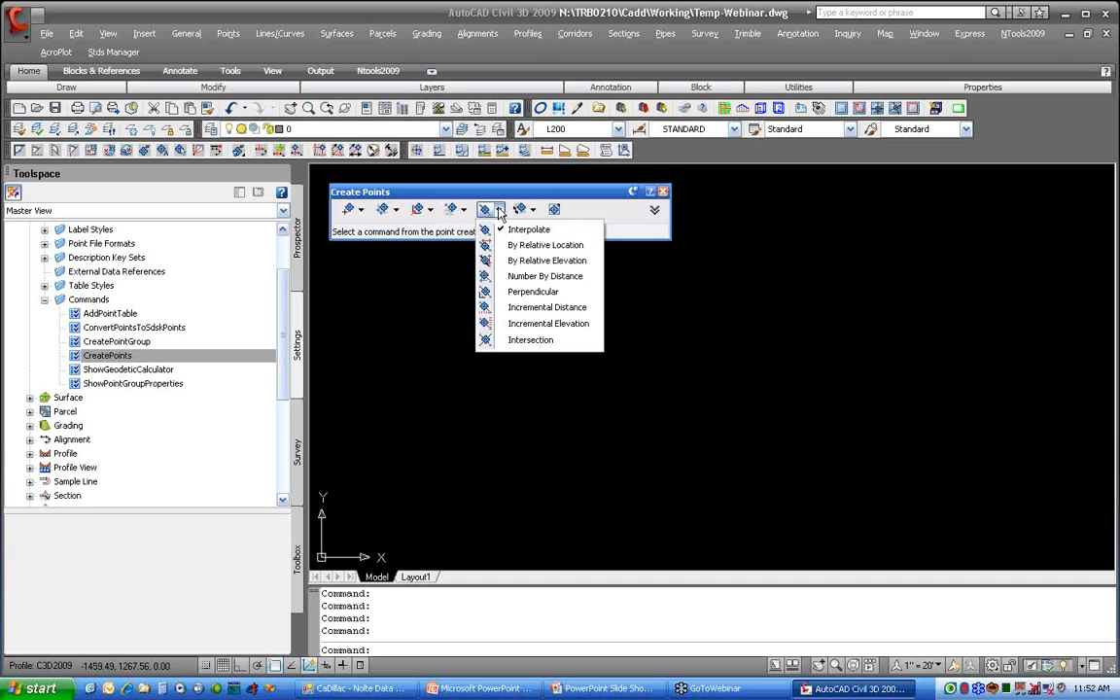
pyautogui.click(533, 210)
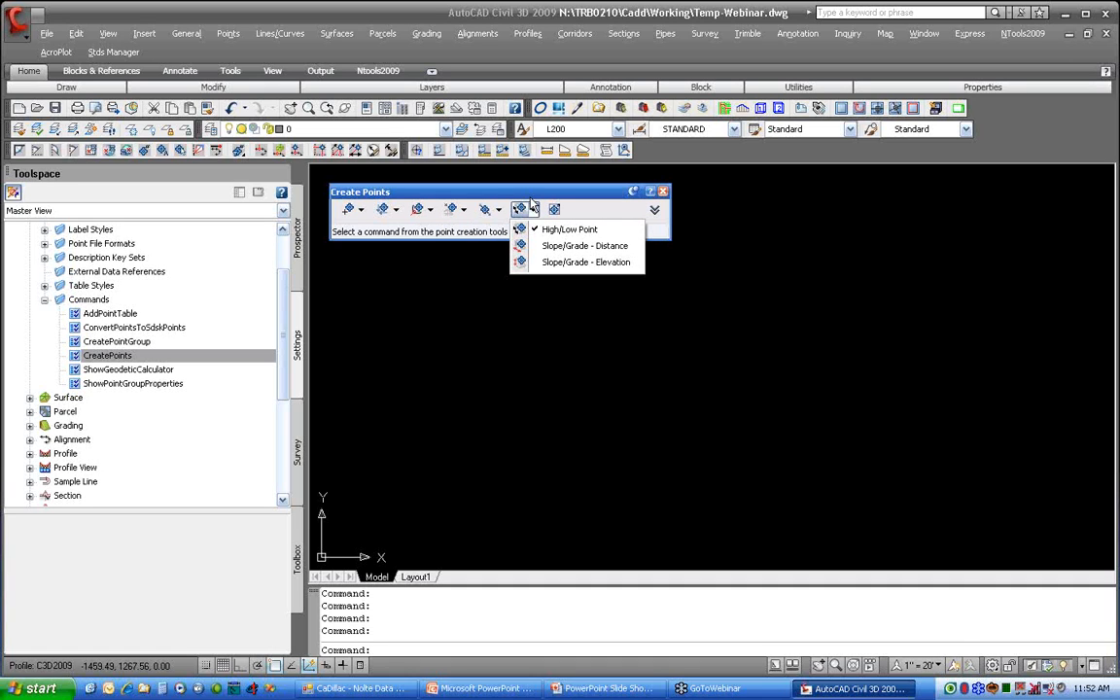
pyautogui.click(570, 195)
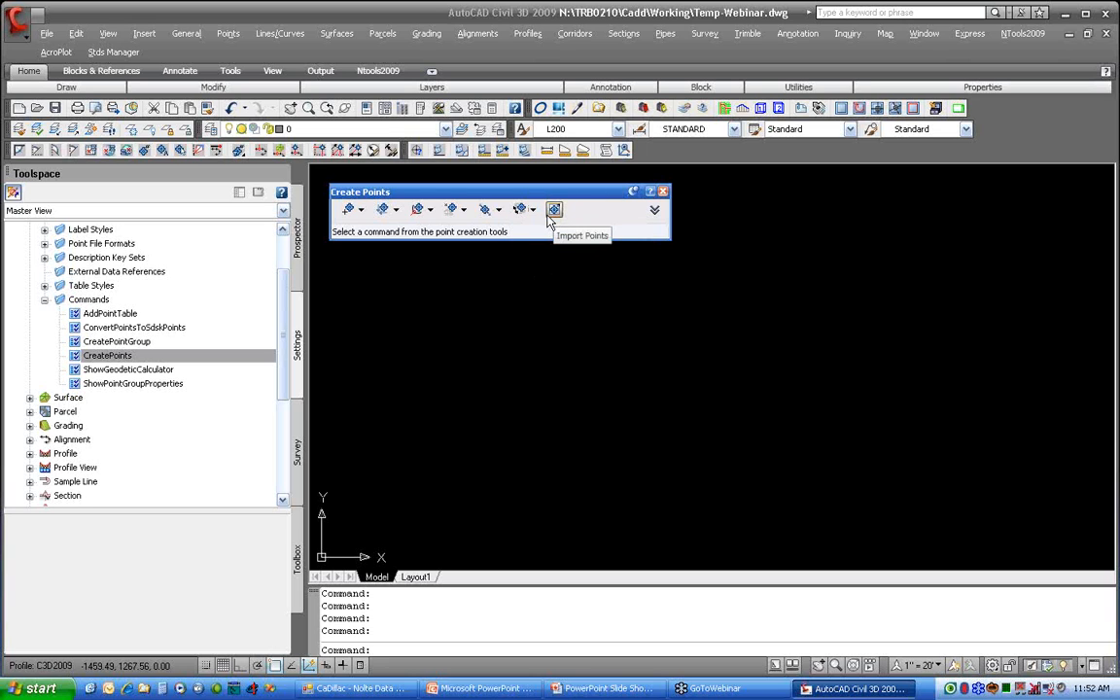
# Step: Create a point manually at 5000,5000 with description SV and elevation 3454.55
pyautogui.click(358, 210)
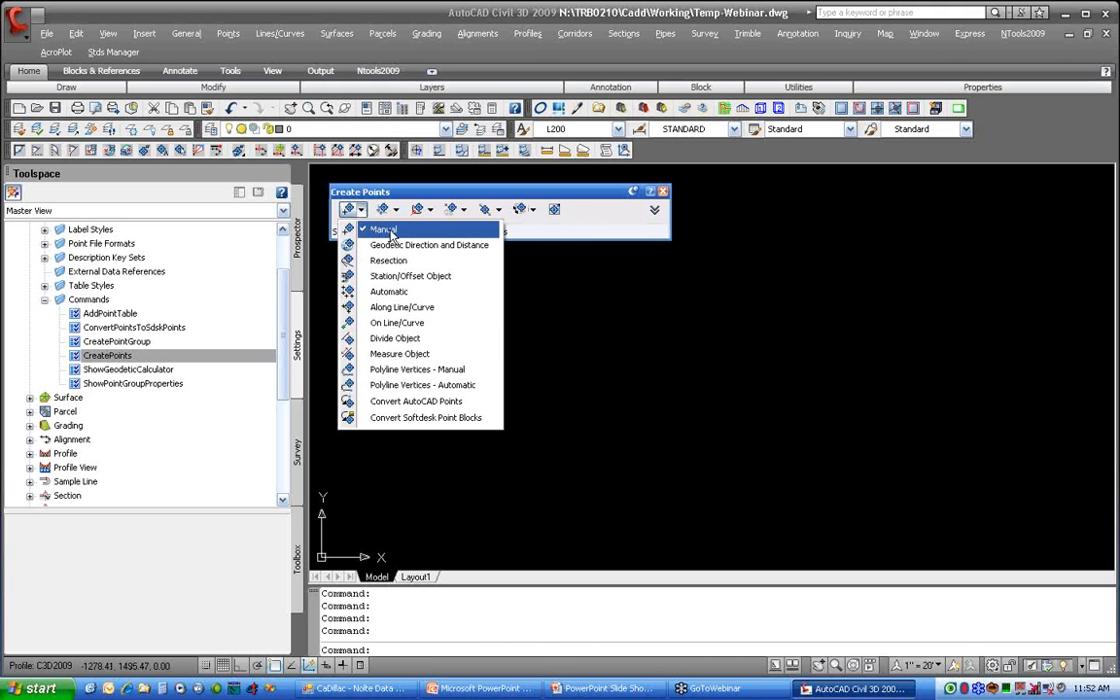
pyautogui.click(384, 230)
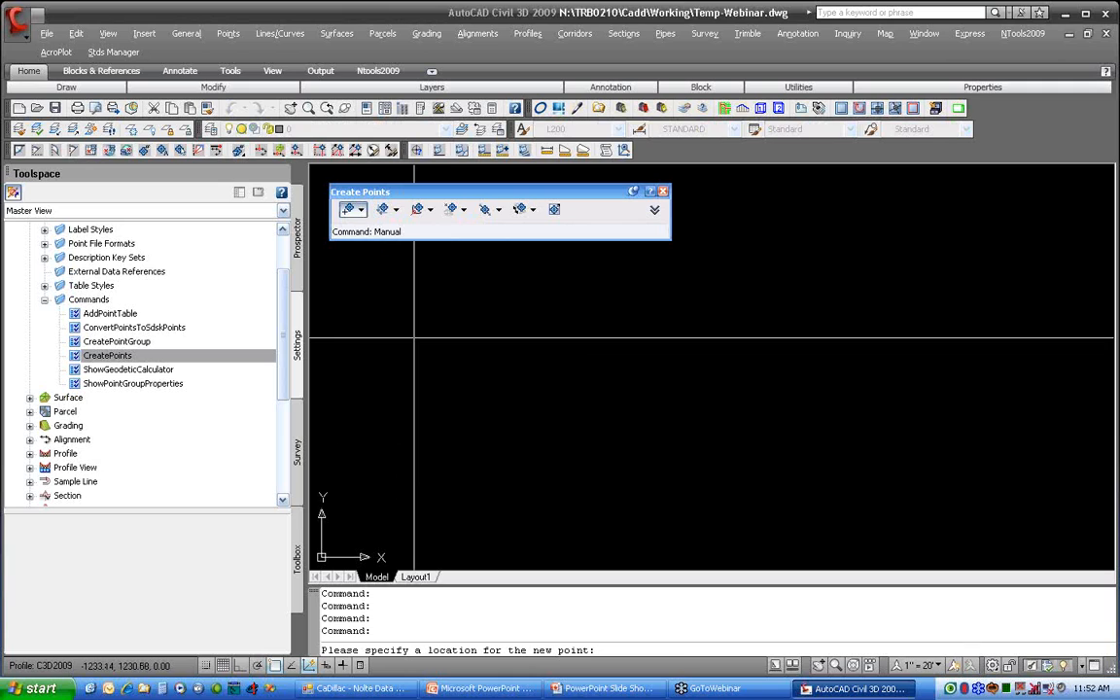
pyautogui.write('5')
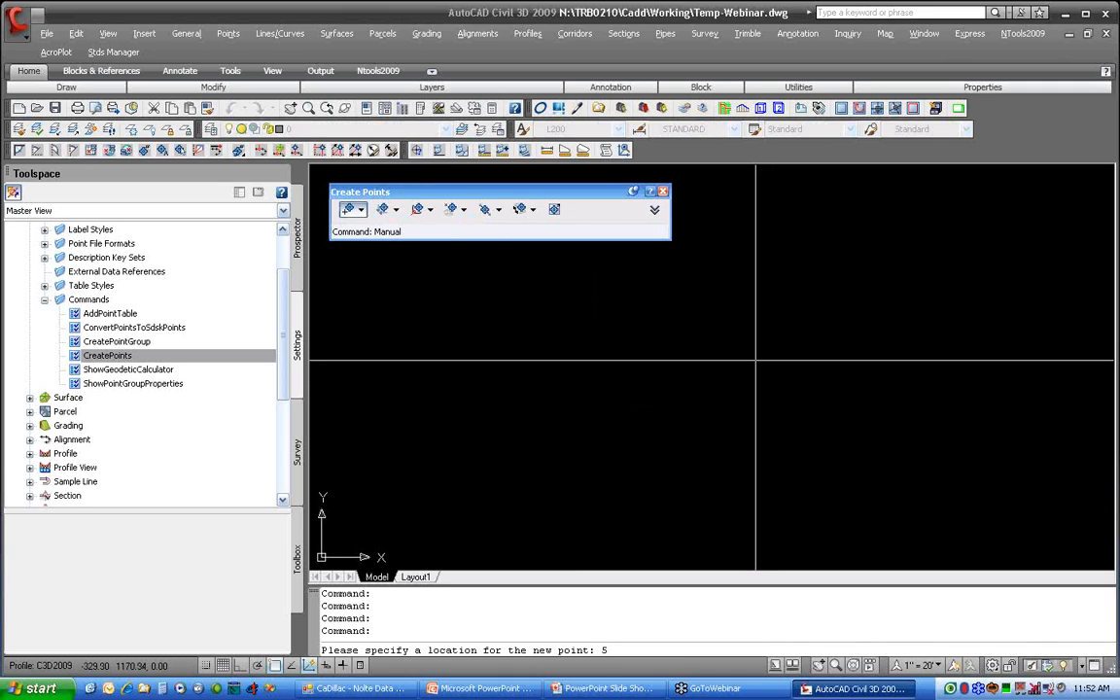
pyautogui.write('300,5300')
pyautogui.press('Return')
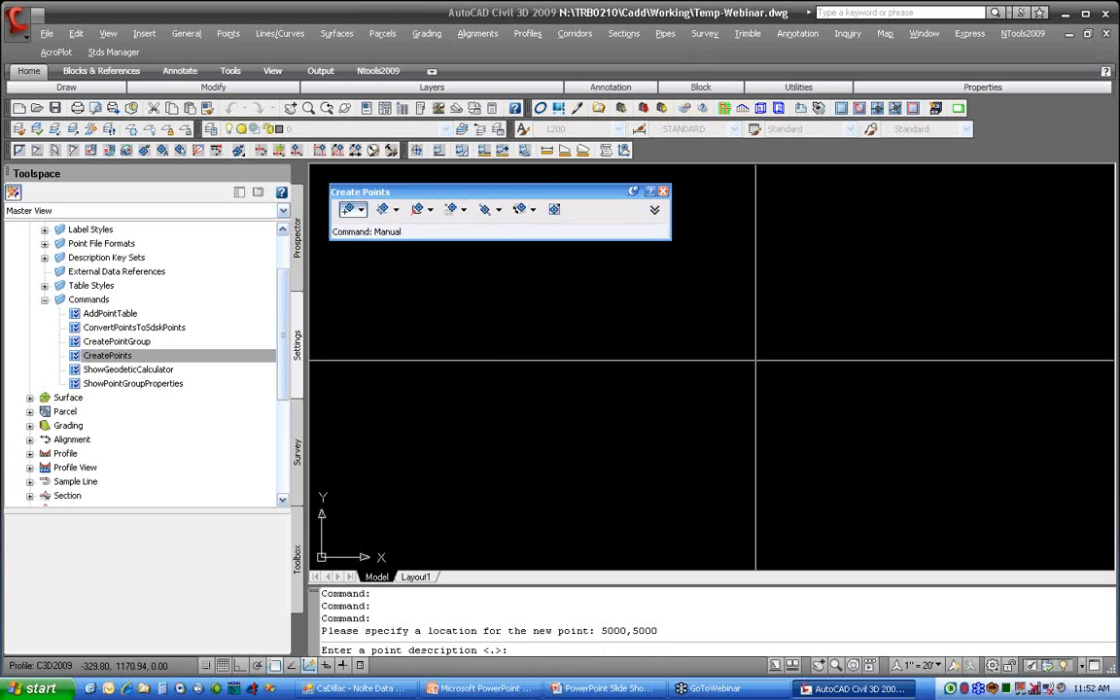
pyautogui.write('SV')
pyautogui.press('Return')
pyautogui.write('3454.55')
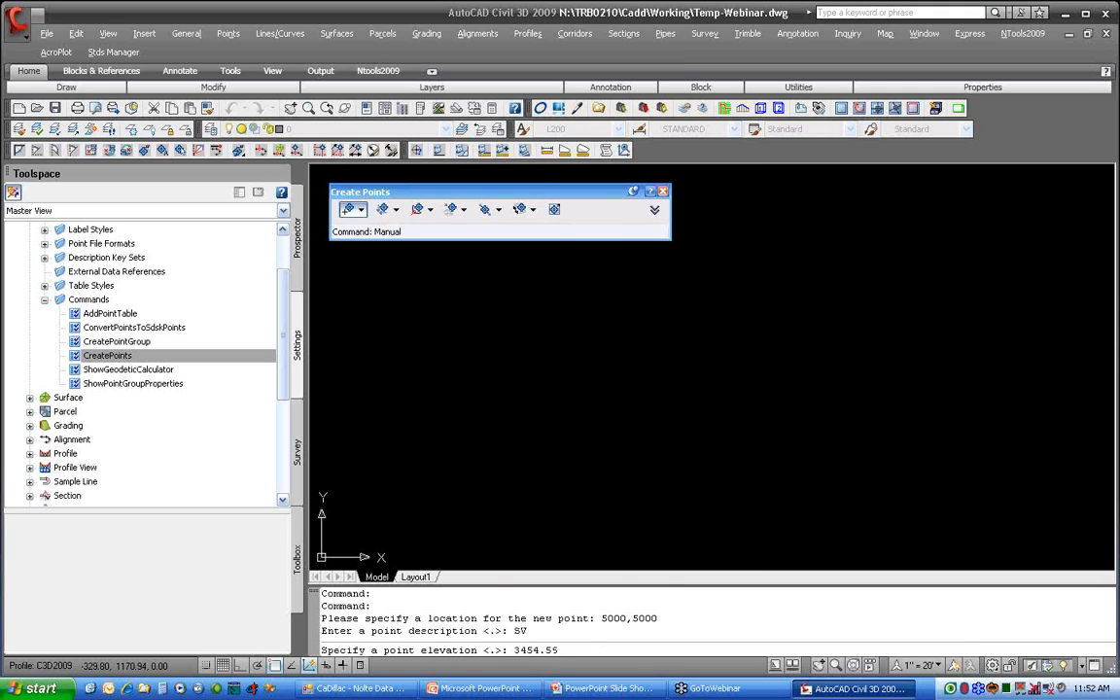
pyautogui.press('Return')
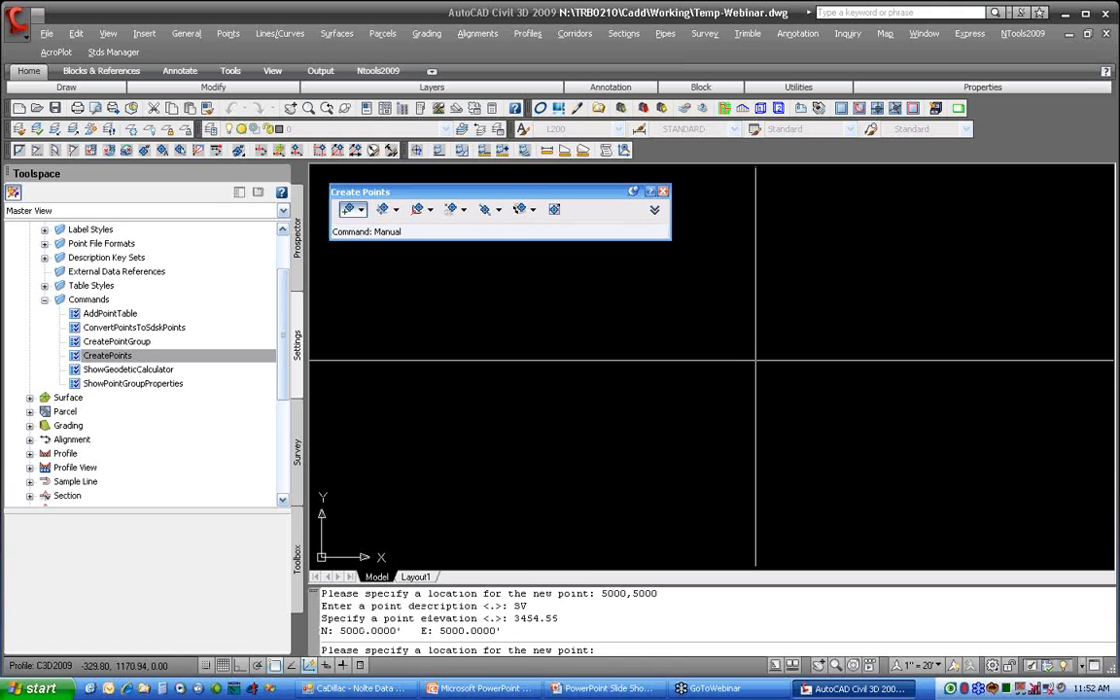
pyautogui.press('Return')
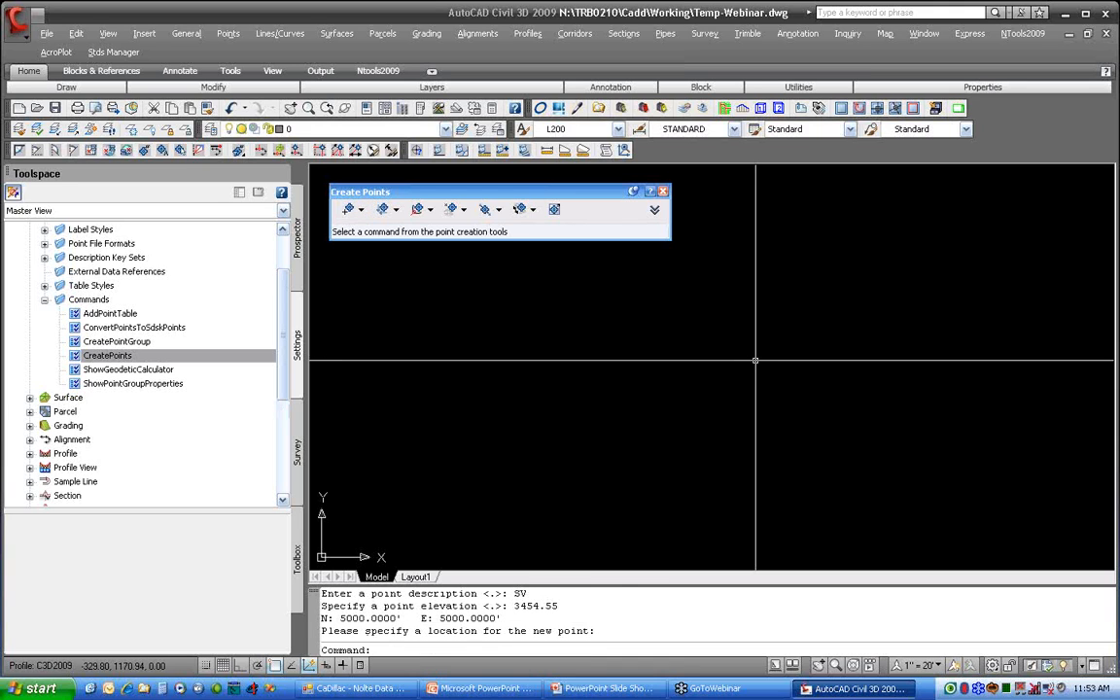
# Step: Manually create a second point east of the first, at about N 5006, E 5043, with description SV and elevation 3456.66
pyautogui.write('z')
pyautogui.press('Return')
pyautogui.write('e')
pyautogui.press('Return')
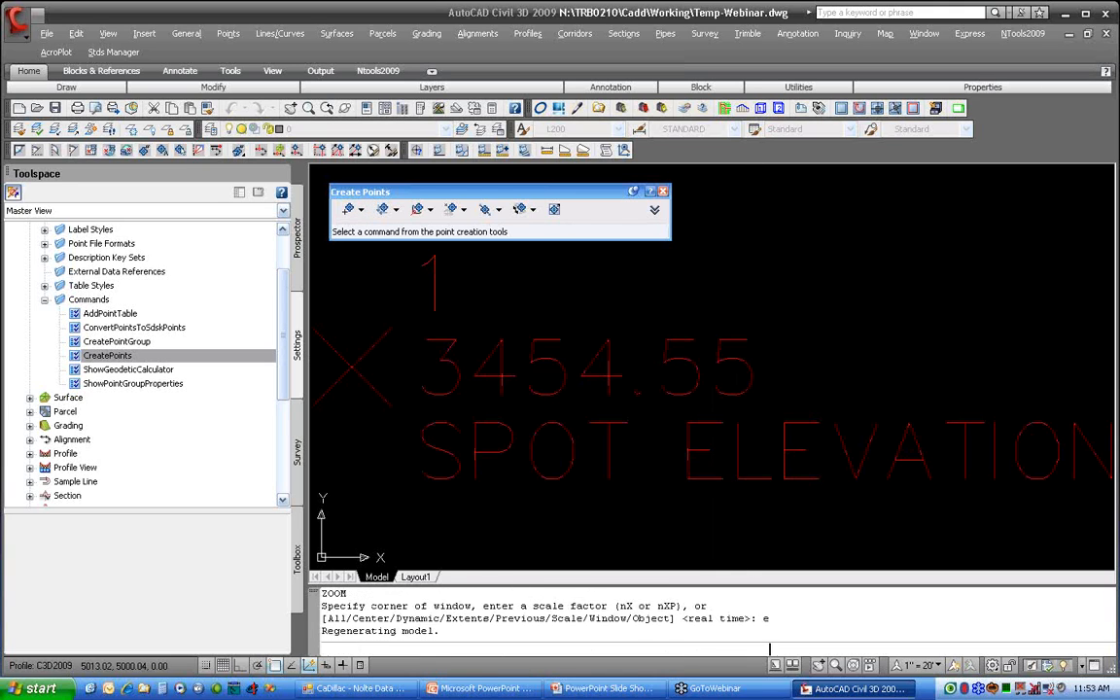
pyautogui.scroll(-3, 704, 389)
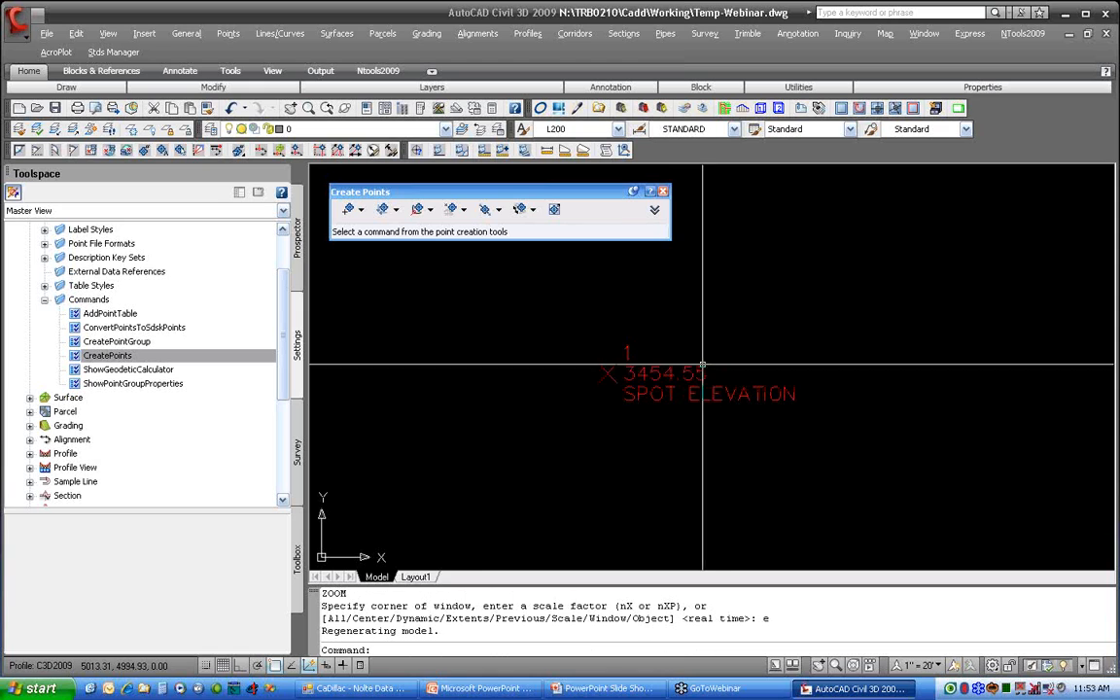
pyautogui.click(347, 211)
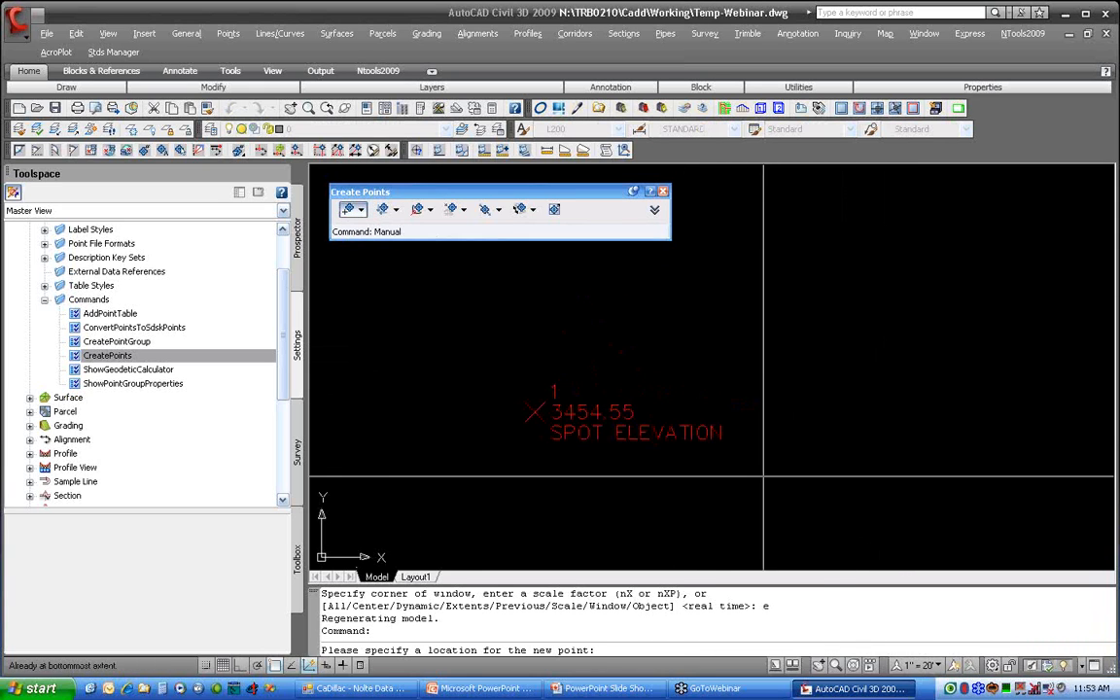
pyautogui.click(796, 419)
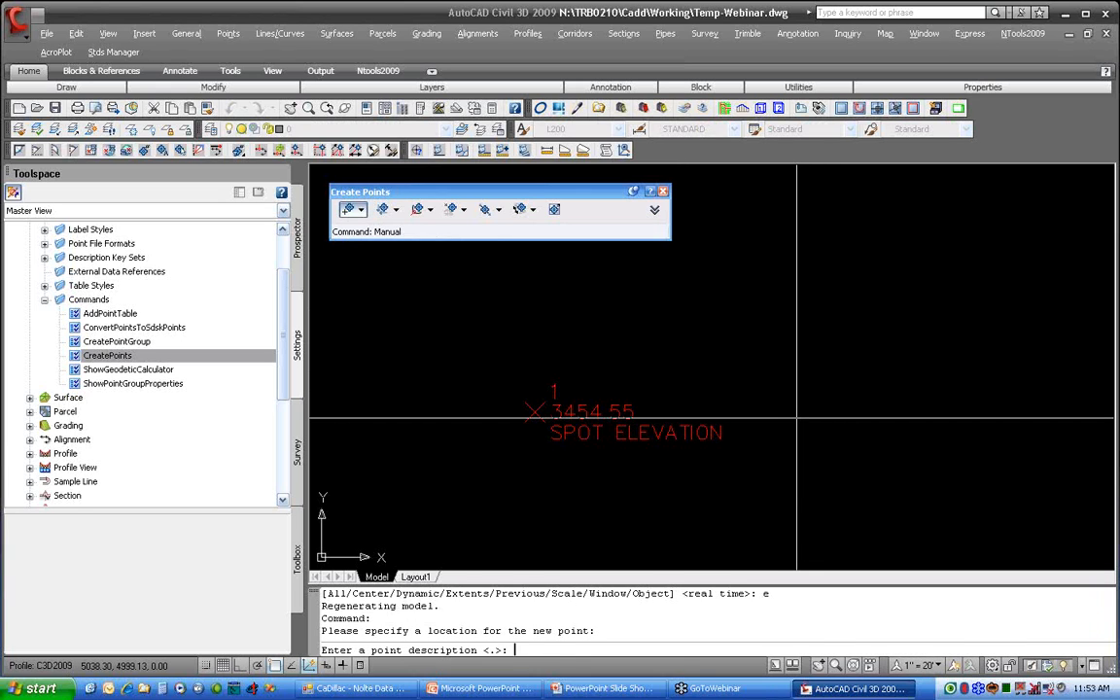
pyautogui.write('SV')
pyautogui.press('Return')
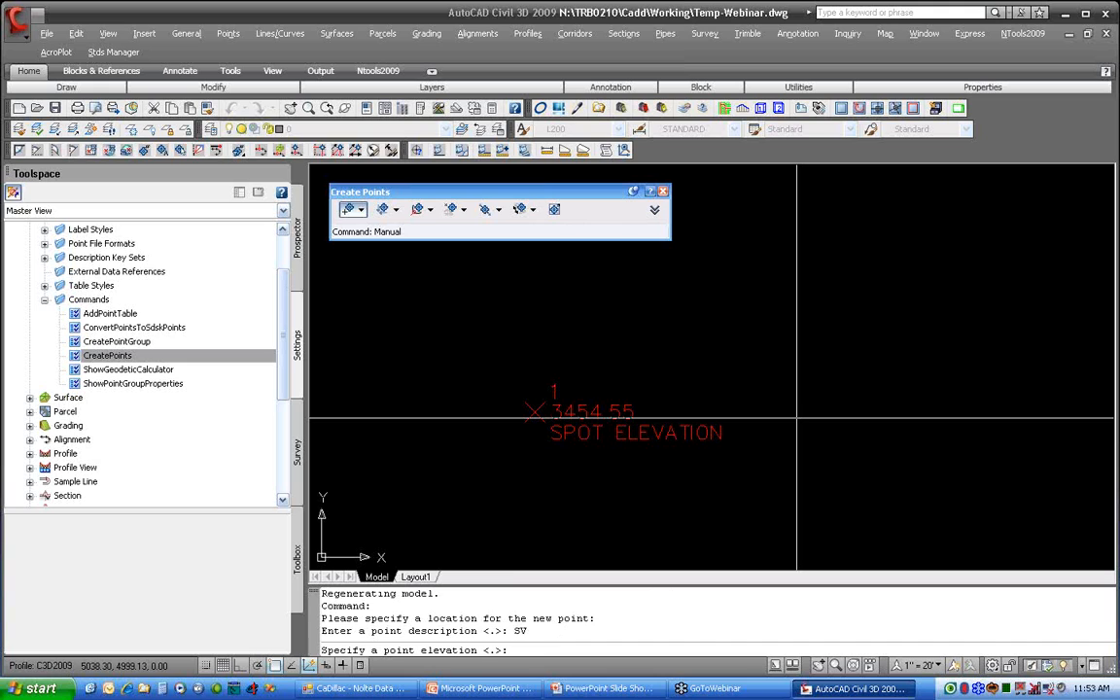
pyautogui.write('3456.66')
pyautogui.press('Return')
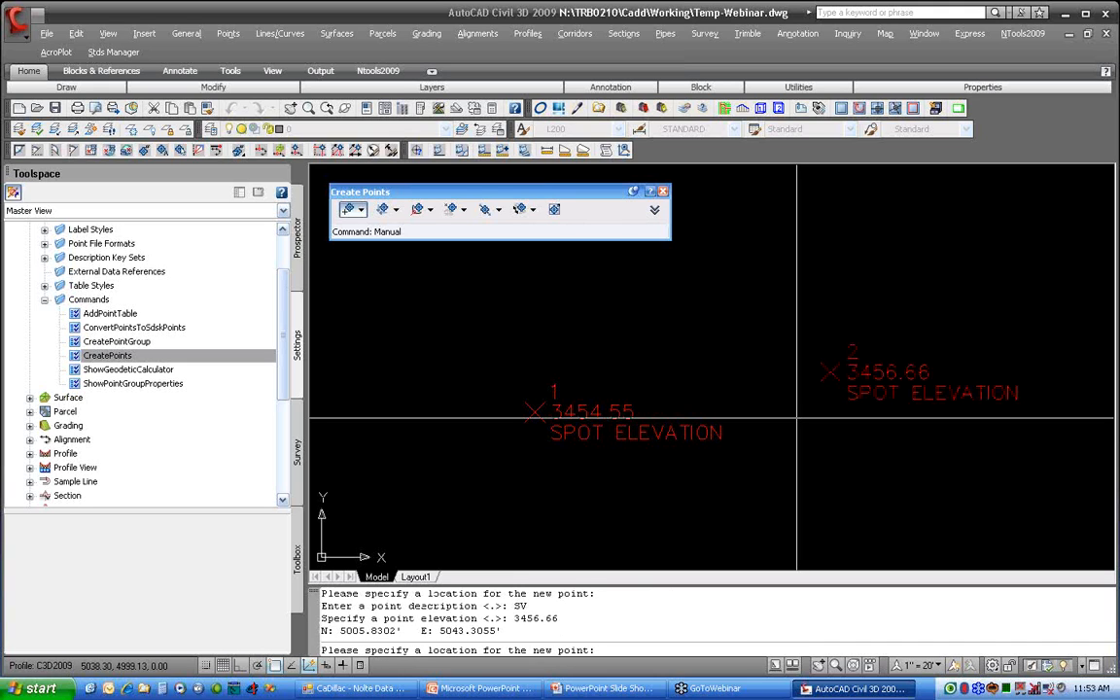
# Step: Place a third point south of the second, at about N 4982, E 5040, keeping description SV and entering elevation 3456.54
pyautogui.click(804, 532)
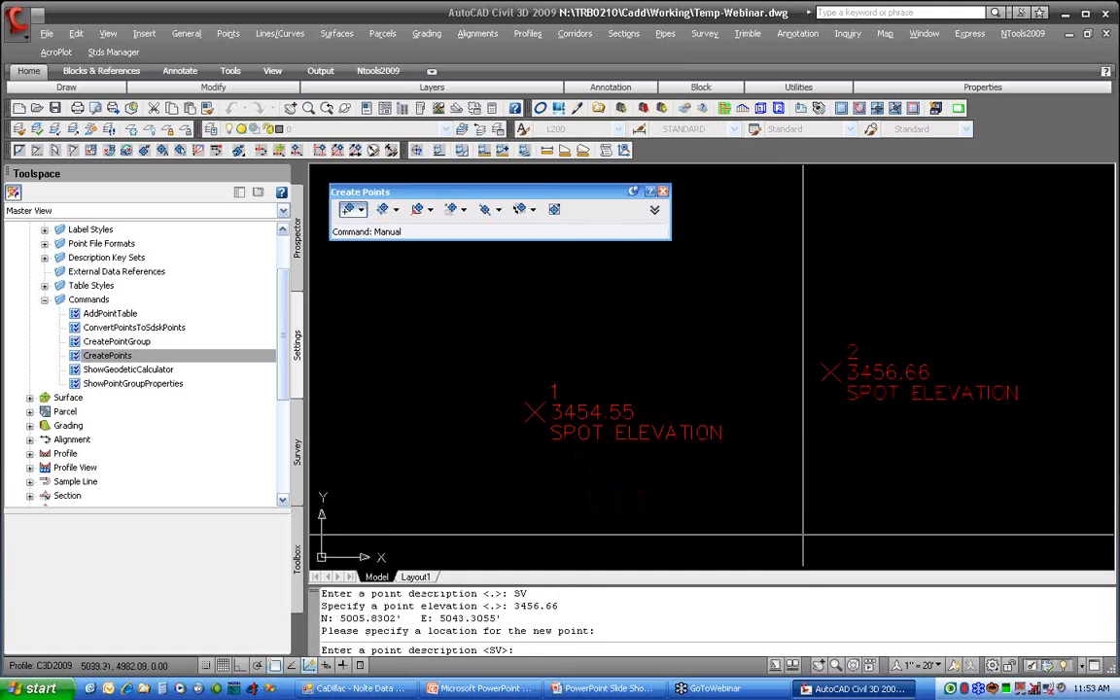
pyautogui.press('Return')
pyautogui.write('3456.54')
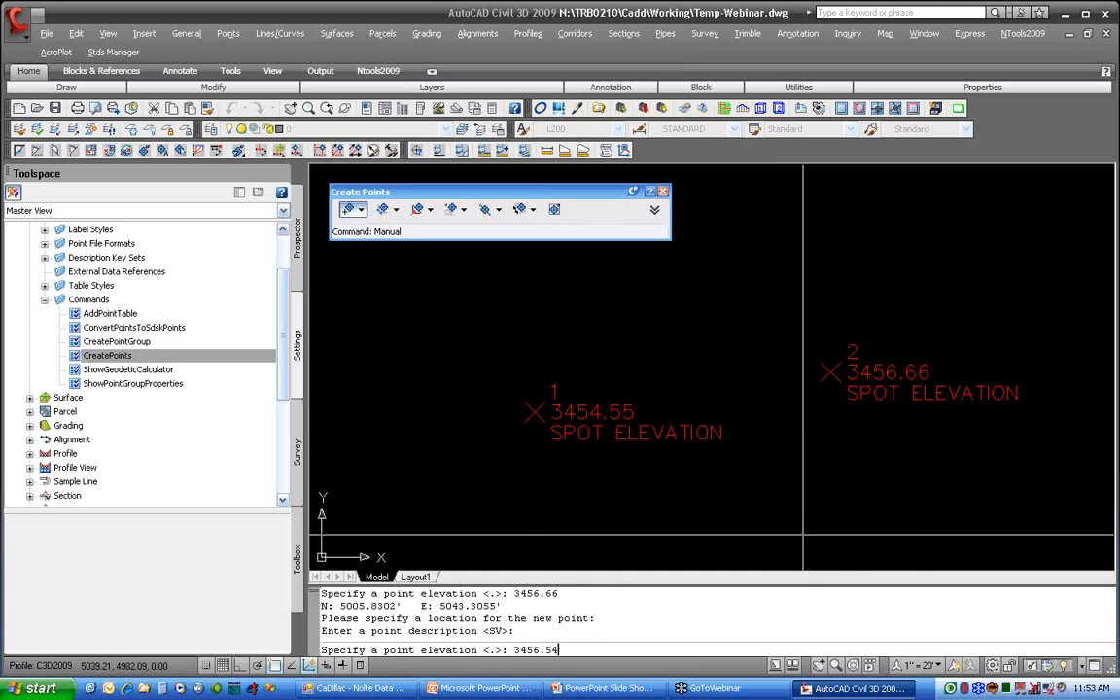
pyautogui.press('Return')
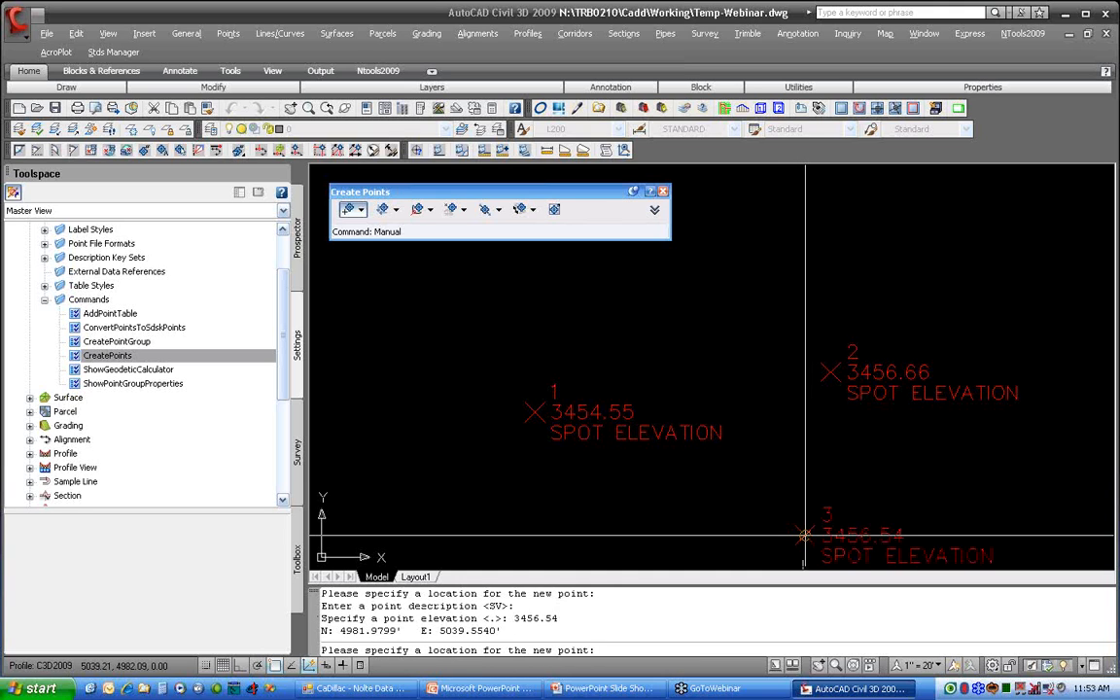
# Step: Place a point northwest of point 1, at about N 5018, E 4988, with description WTFH and elevation 3455.66
pyautogui.click(453, 289)
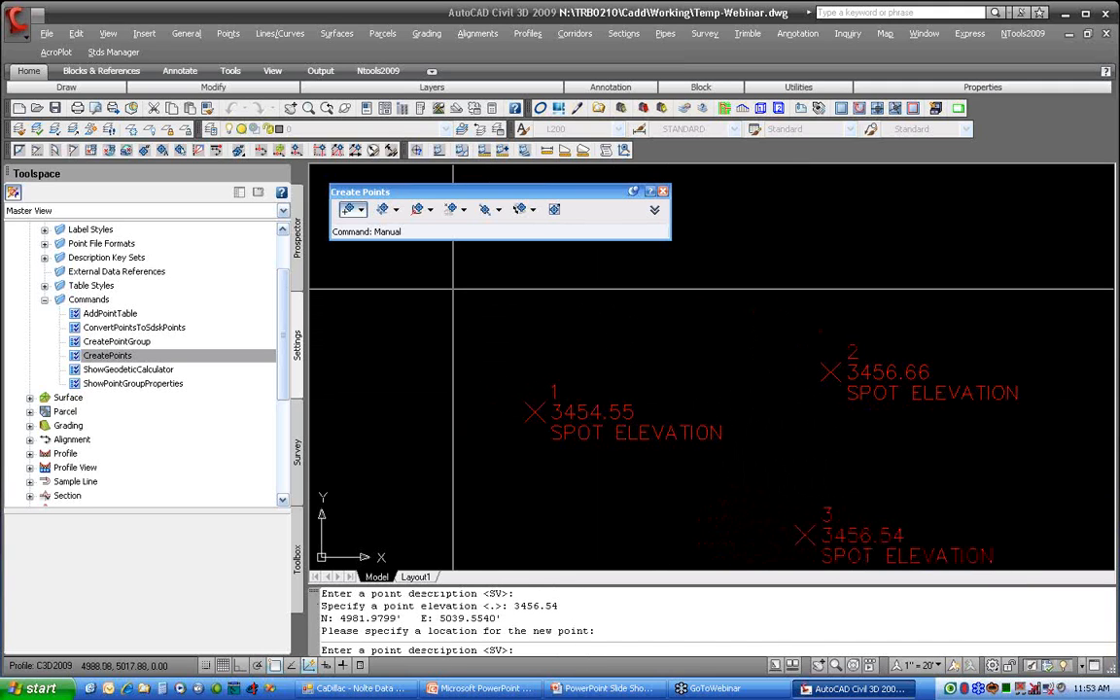
pyautogui.write('WTFH')
pyautogui.press('Return')
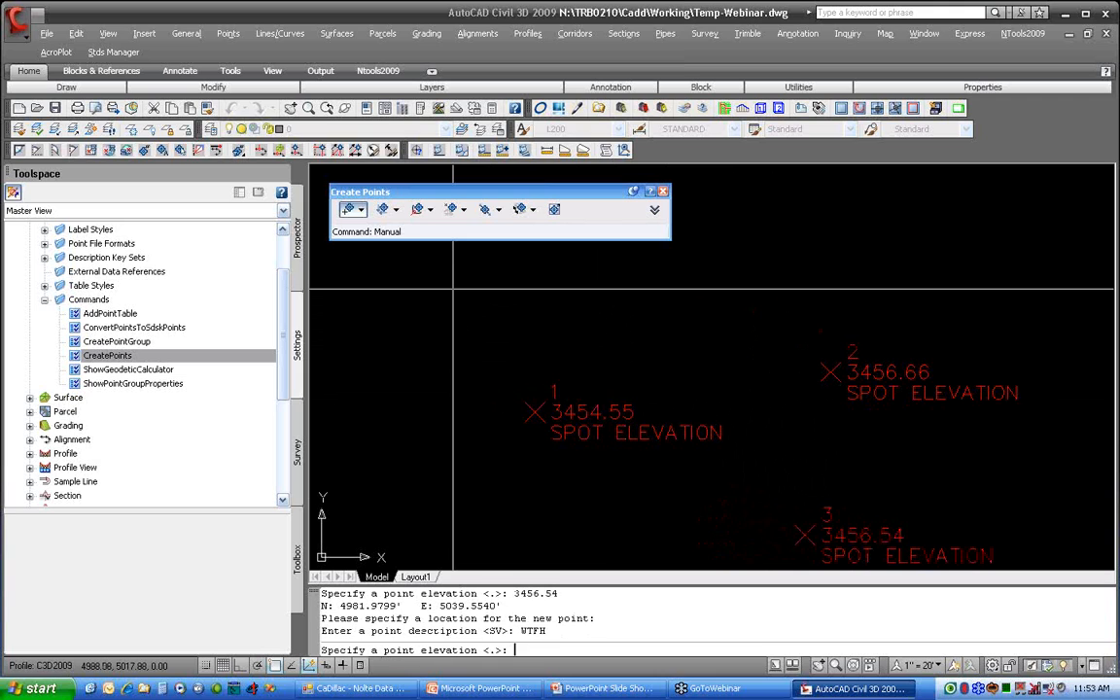
pyautogui.write('3455.66')
pyautogui.press('Return')
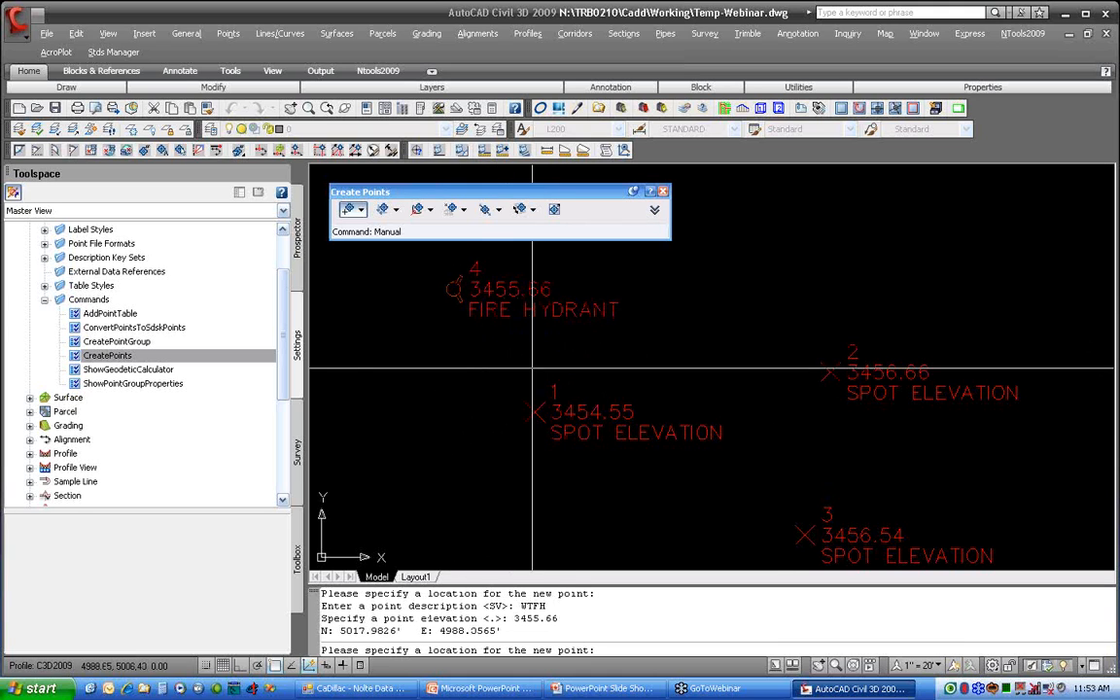
# Step: Place another point north of point 2, at about N 5020, E 5040, keeping description WTFH and entering elevation 4565.32, and end manual point creation
pyautogui.click(812, 278)
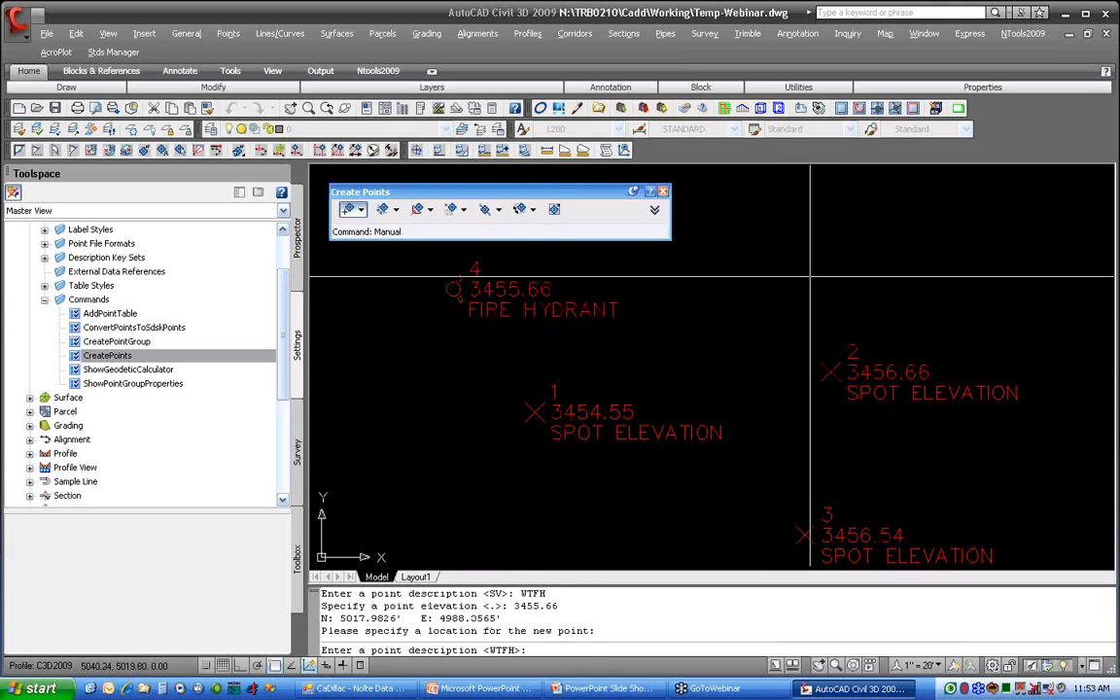
pyautogui.press('Return')
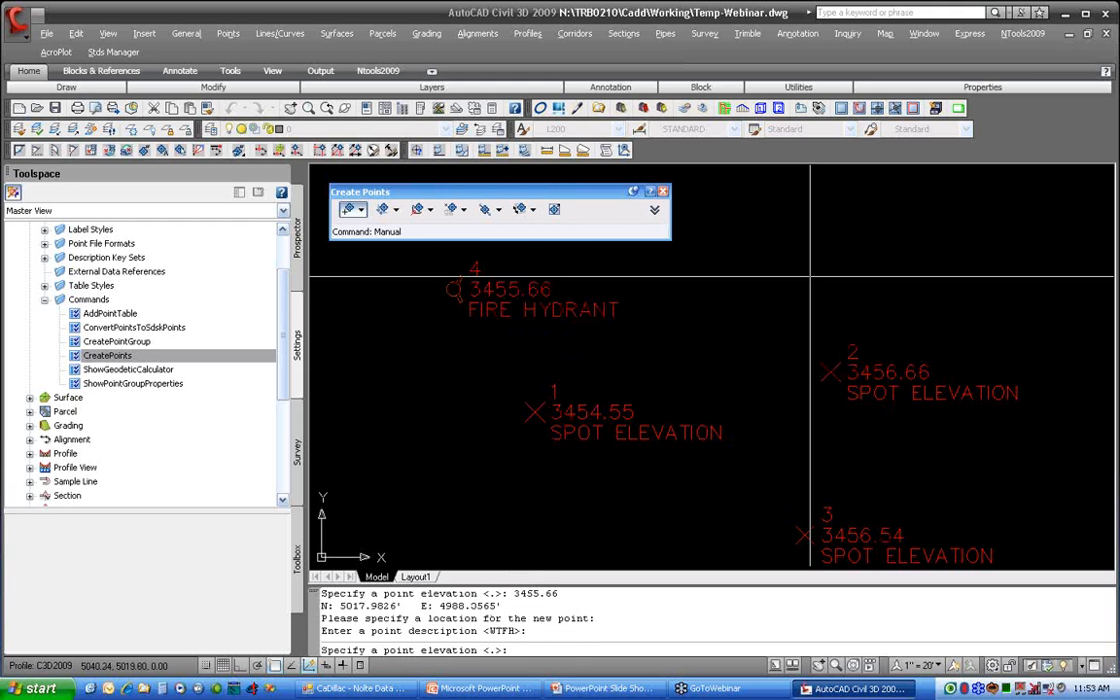
pyautogui.write('4565.32')
pyautogui.press('Return')
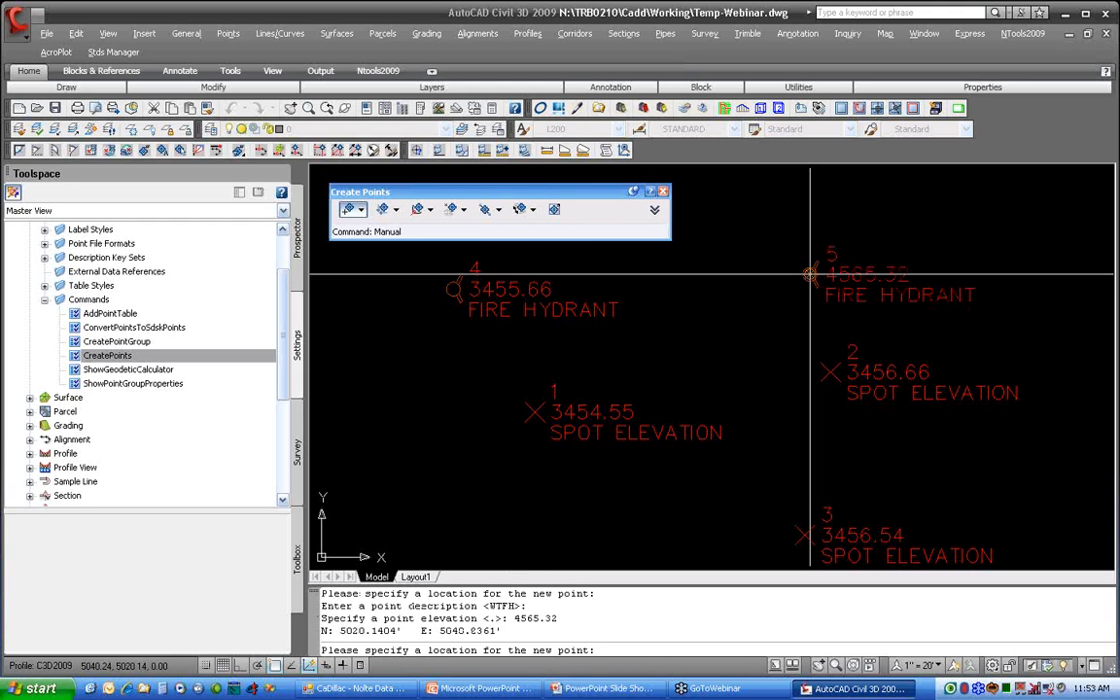
pyautogui.press('Return')
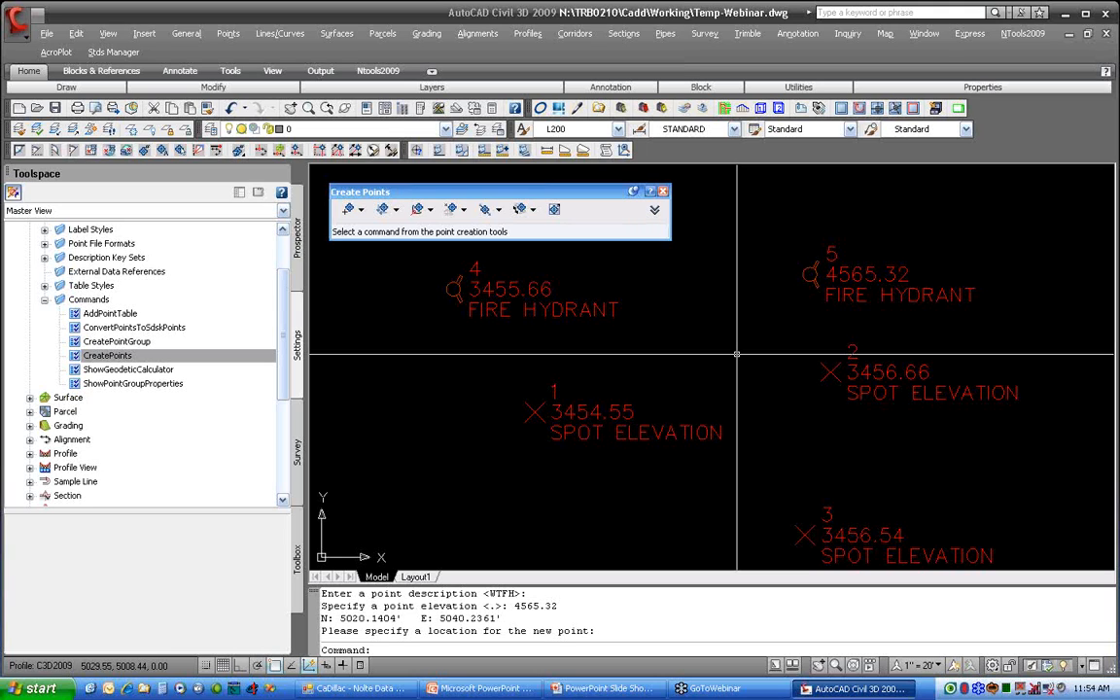
# Step: Switch to the PowerPoint slide show and advance from the Settings slide to the first bullet of the Styles slide
pyautogui.hotkey('alt', 'Tab')
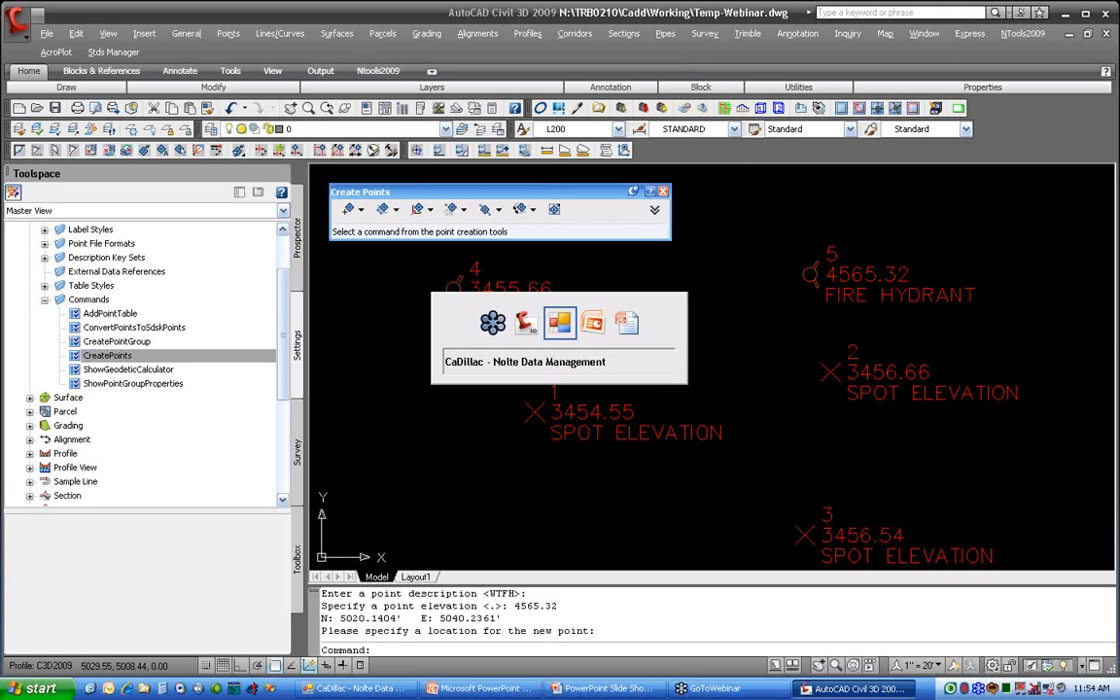
pyautogui.press('Tab')
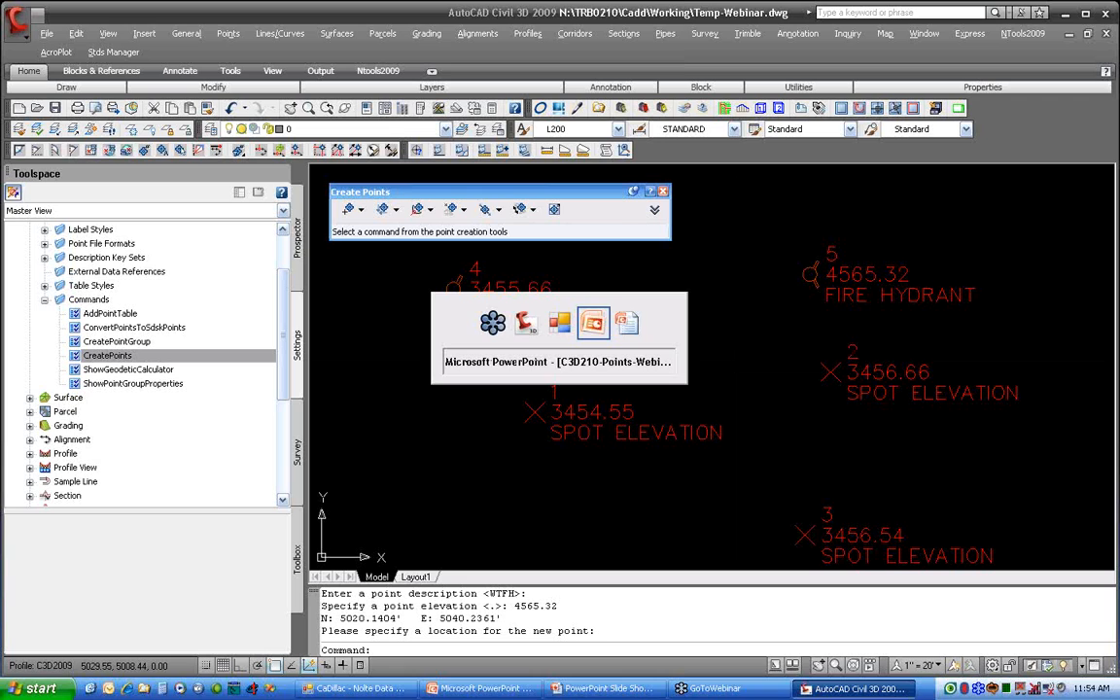
pyautogui.hotkey('alt', 'Tab')
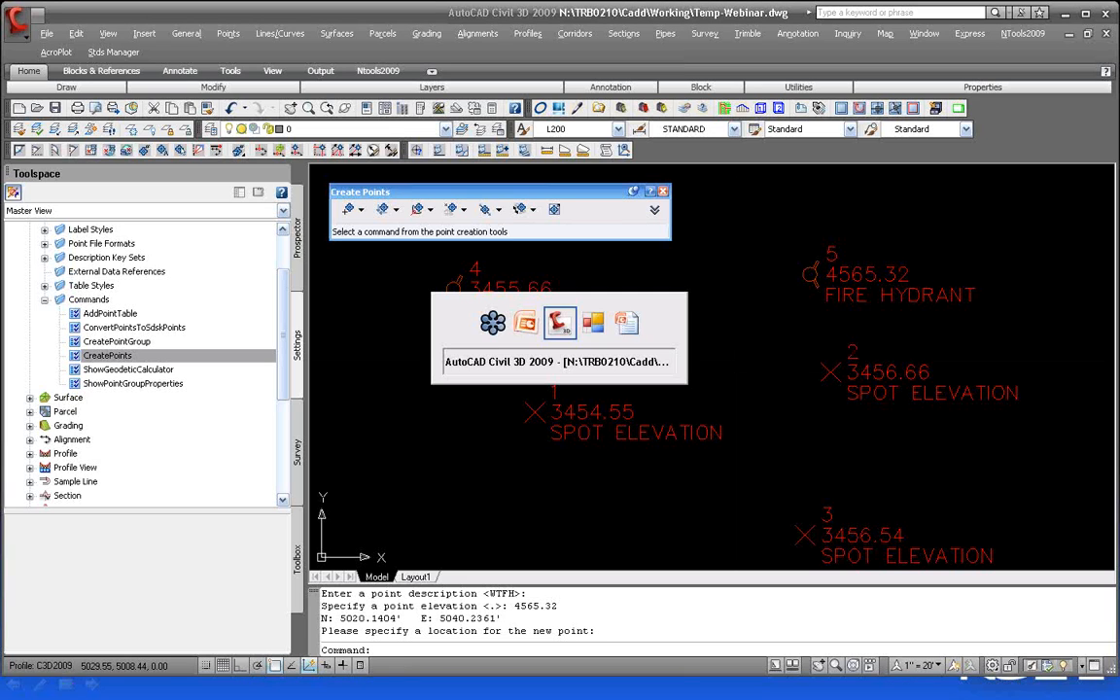
pyautogui.press('Tab')
pyautogui.press('Tab')
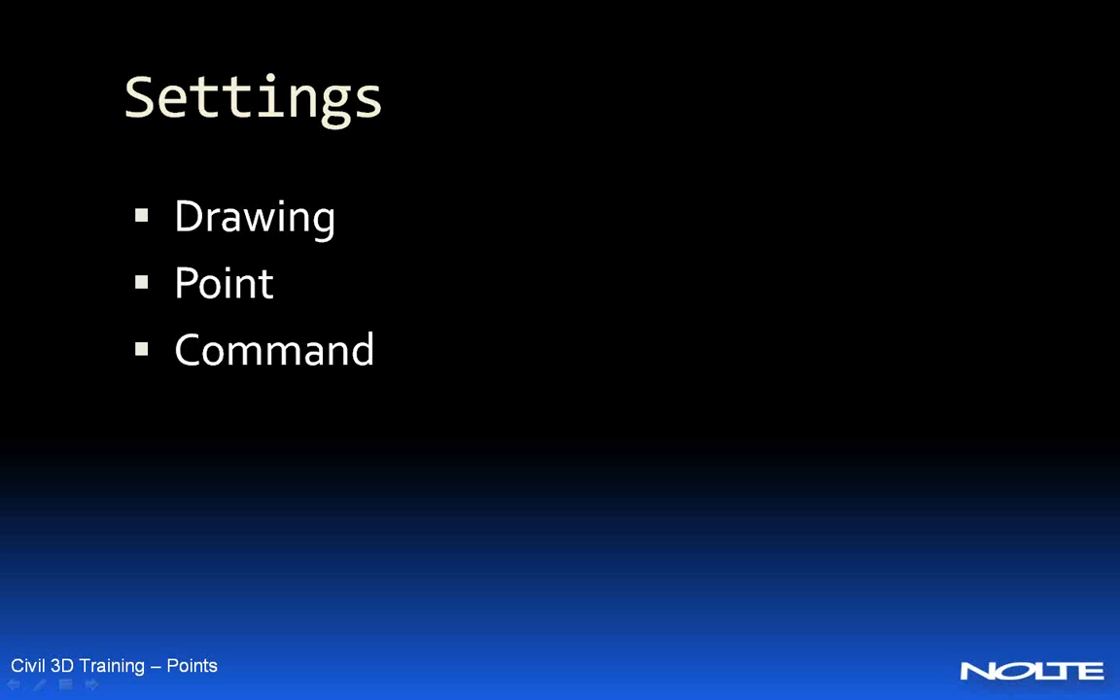
pyautogui.press('Right')
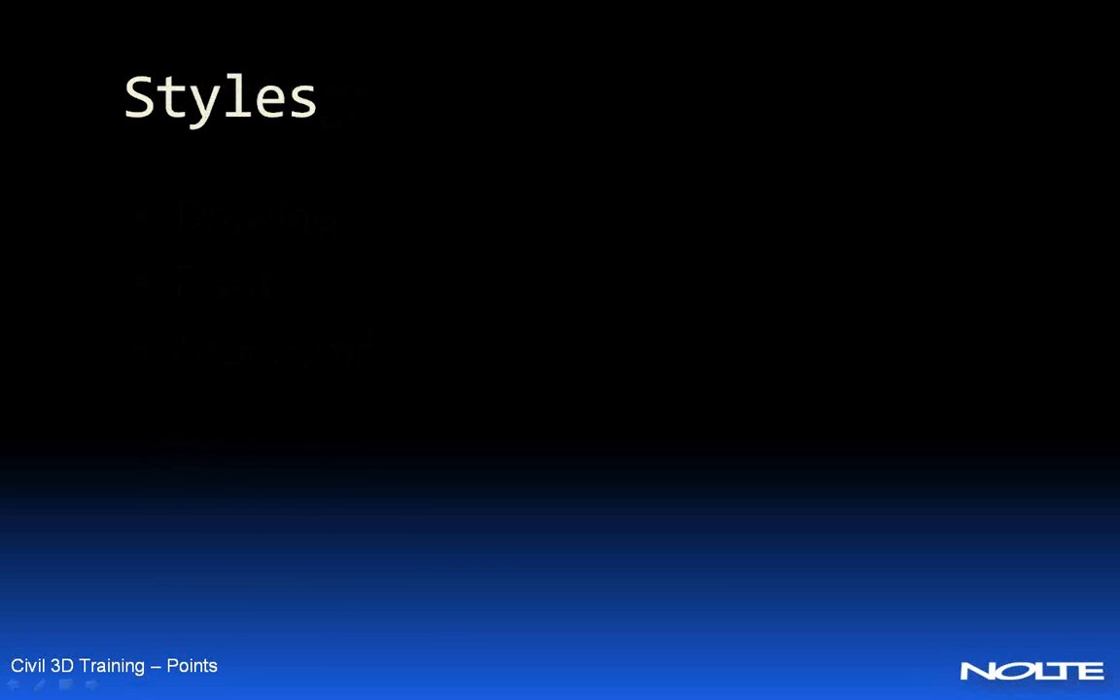
pyautogui.press('Right')
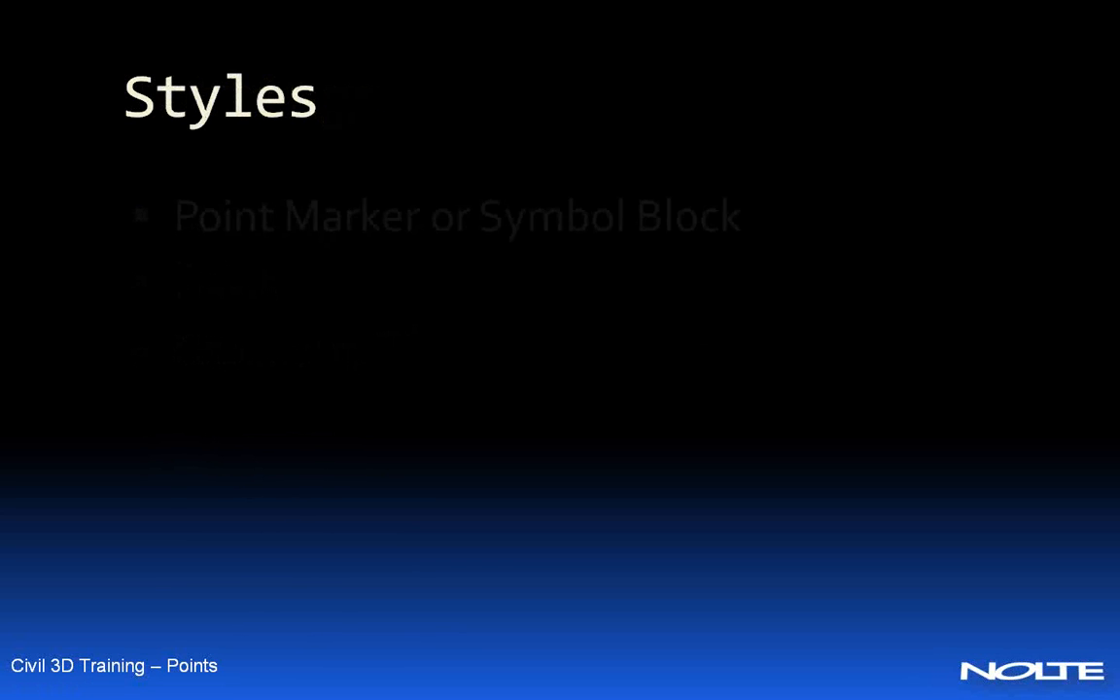
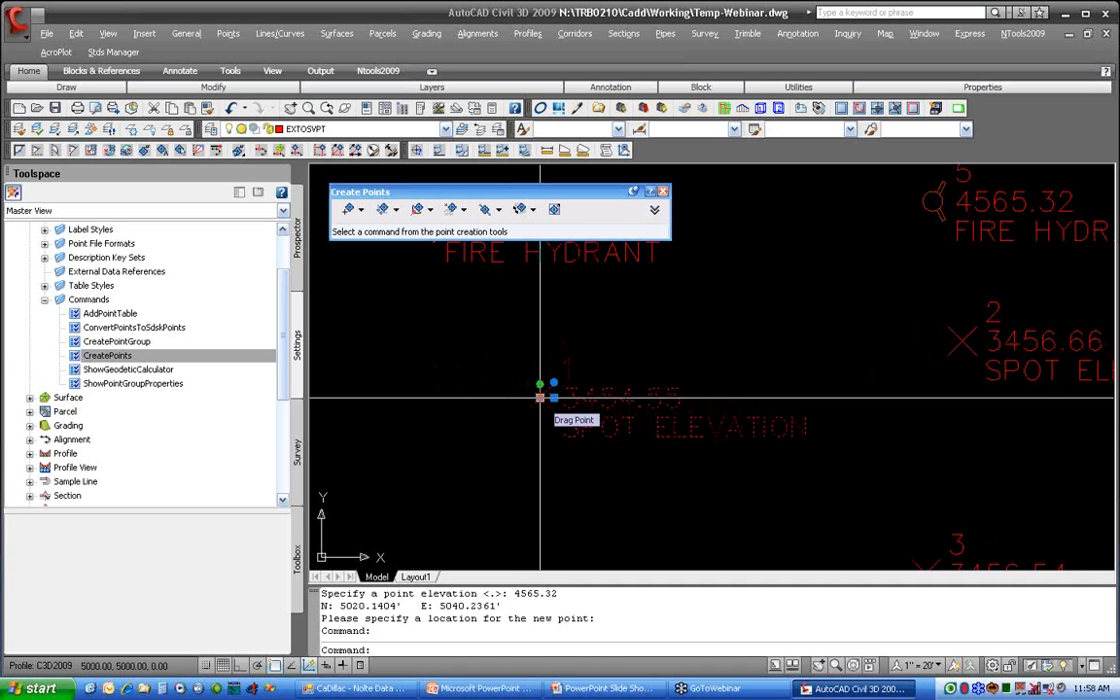
# Step: List the drawing's points in the Prospector, enlarge the list area to show all of them, and select point 1
pyautogui.click(298, 283)
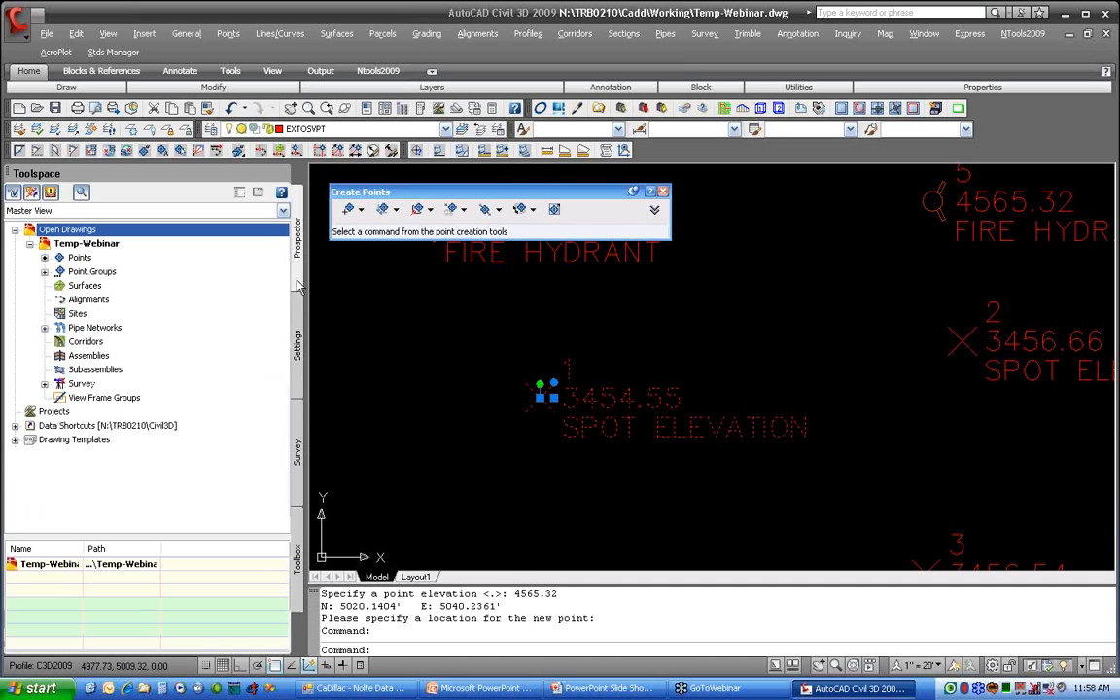
pyautogui.click(78, 256)
pyautogui.moveTo(152, 538); pyautogui.dragTo(157, 482)
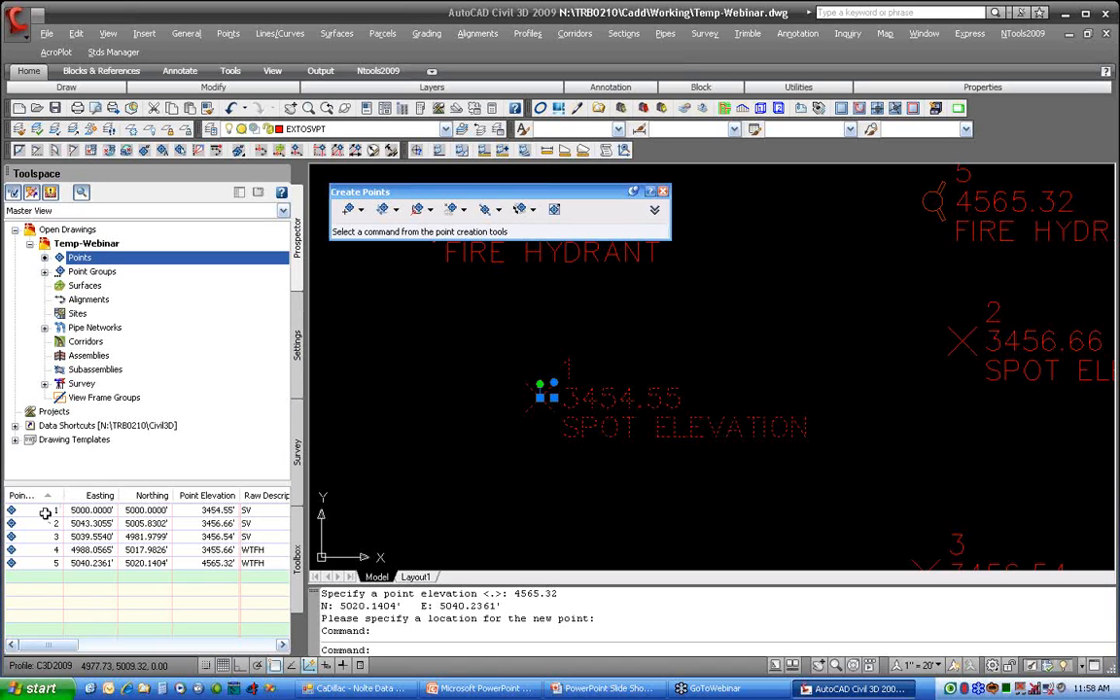
pyautogui.click(89, 511)
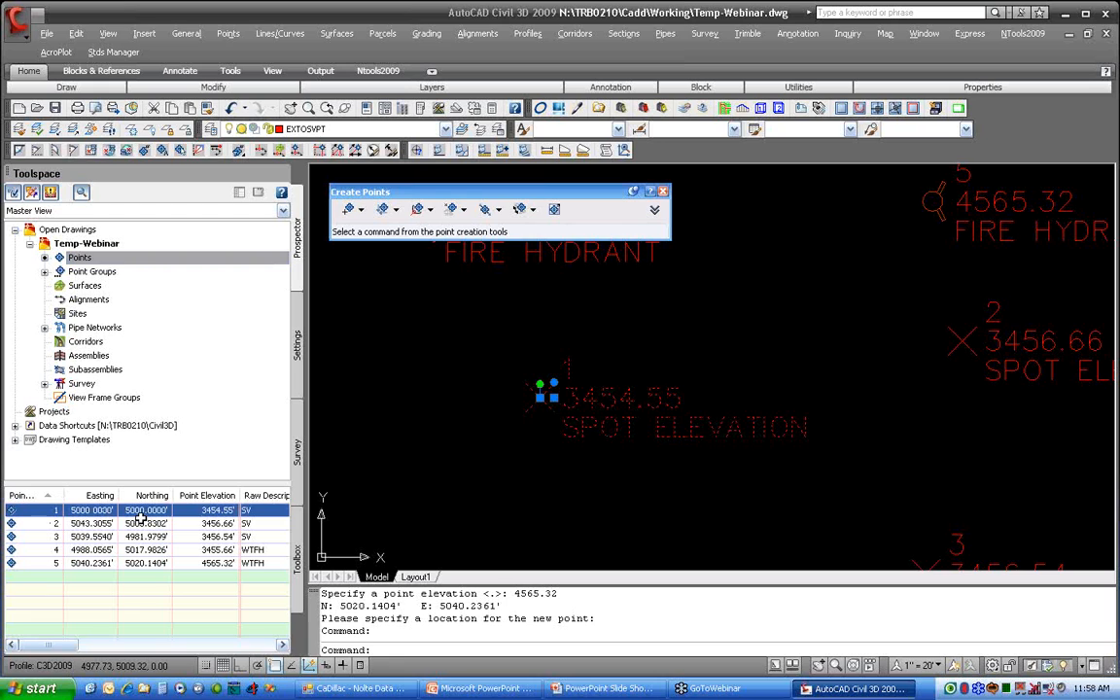
# Step: Move point 1 due west in the drawing with Ortho on, to an easting of about 4988.96
pyautogui.click(539, 398)
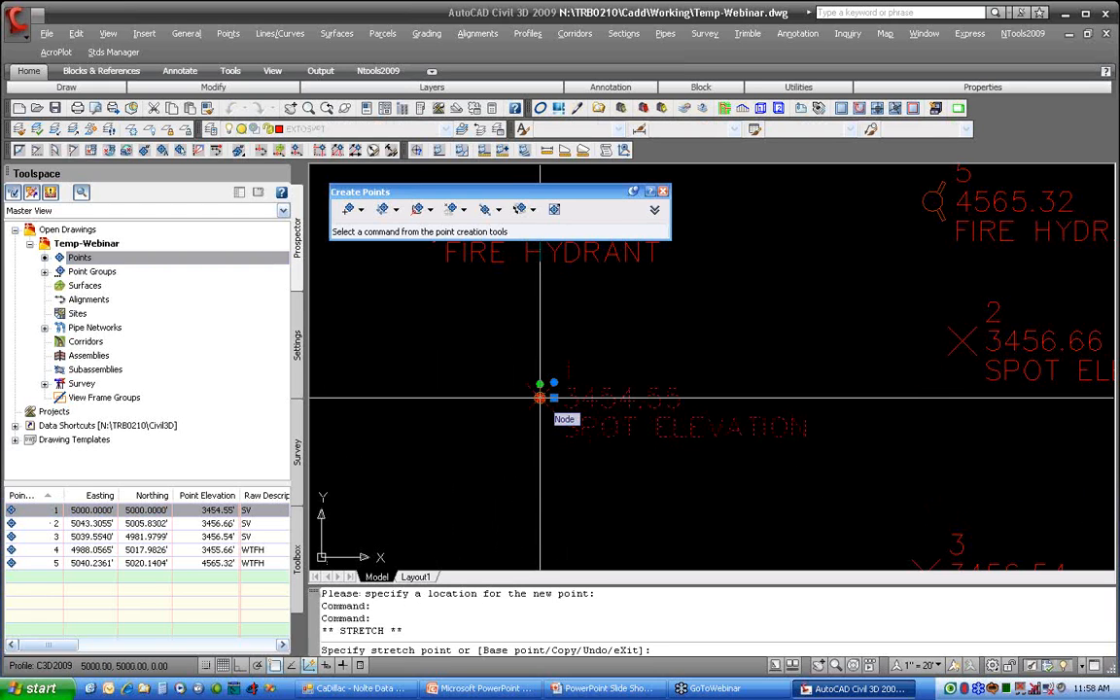
pyautogui.press('F8')
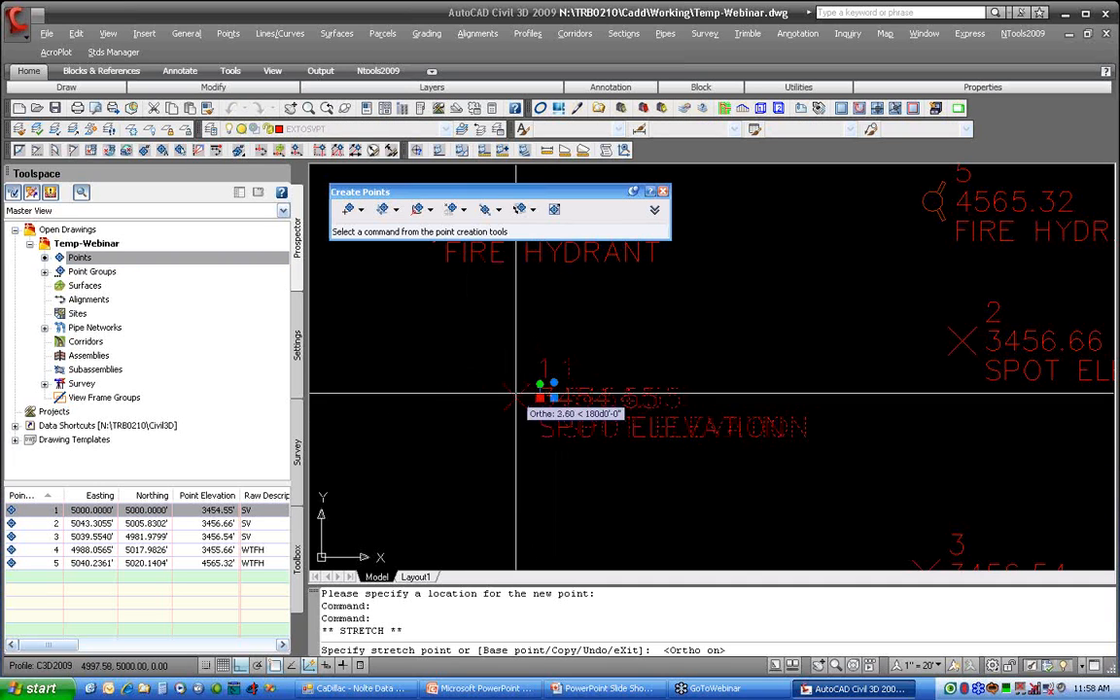
pyautogui.click(431, 393)
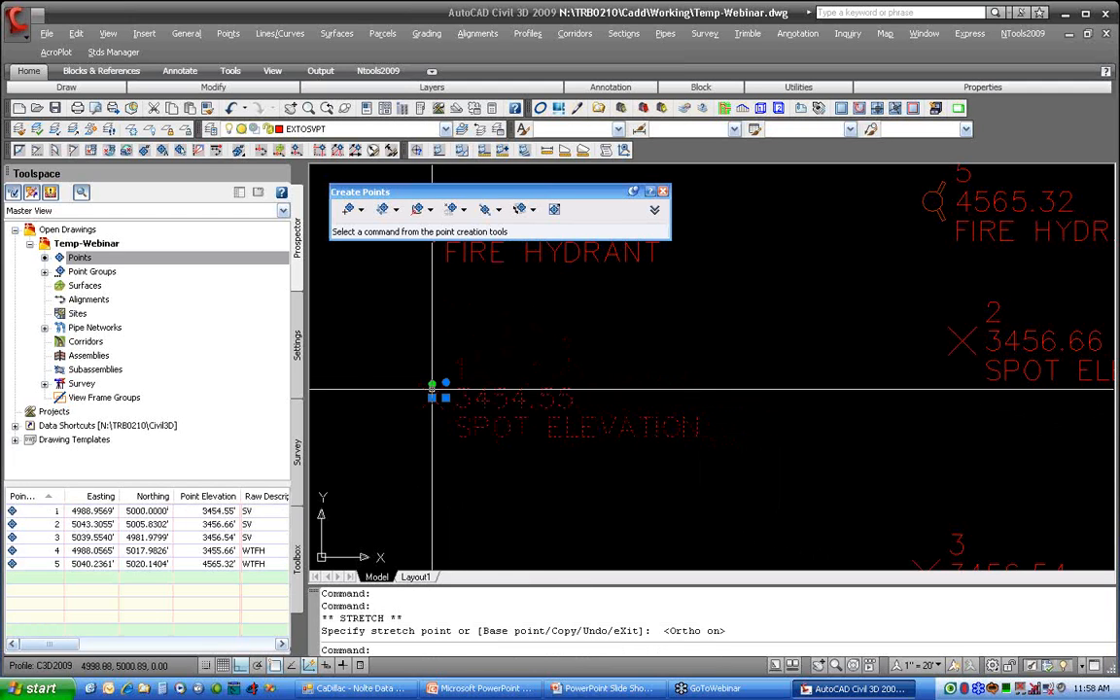
# Step: Set point 1's easting to 5000 in the Prospector point list
pyautogui.click(112, 510)
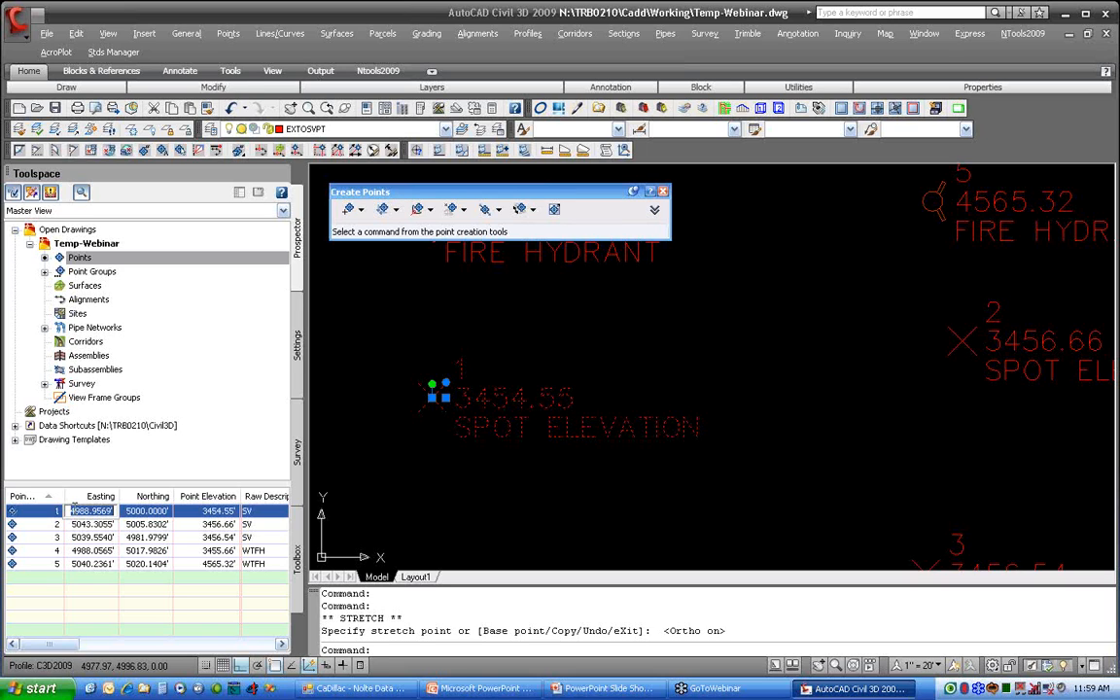
pyautogui.click(78, 626)
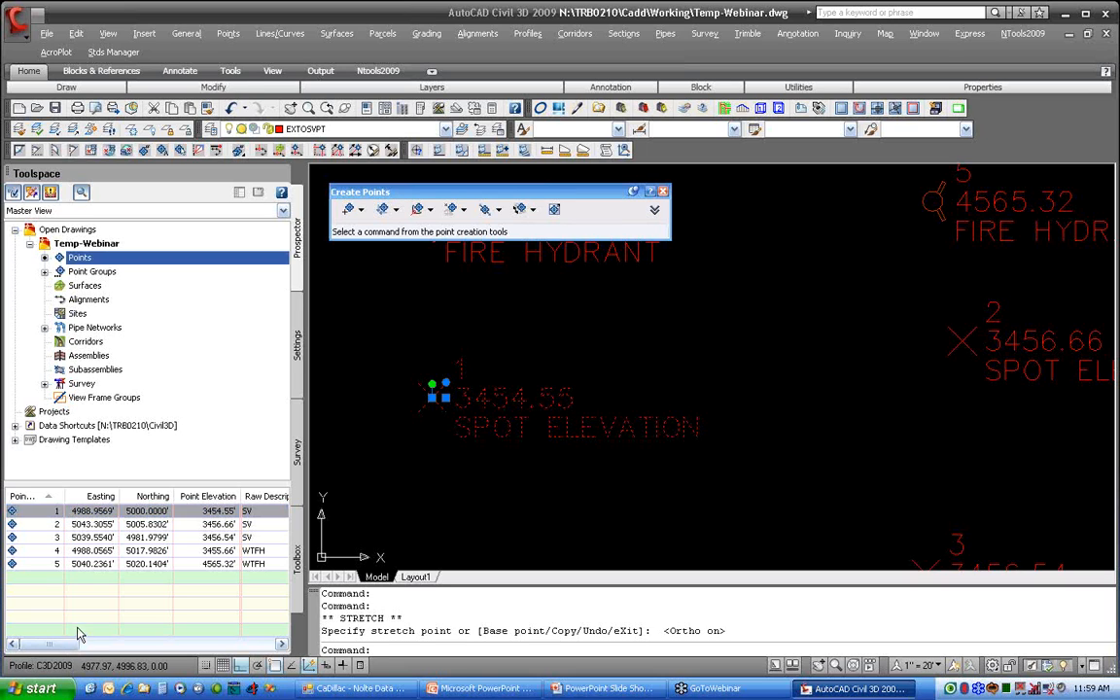
pyautogui.doubleClick(92, 511)
pyautogui.write('5000')
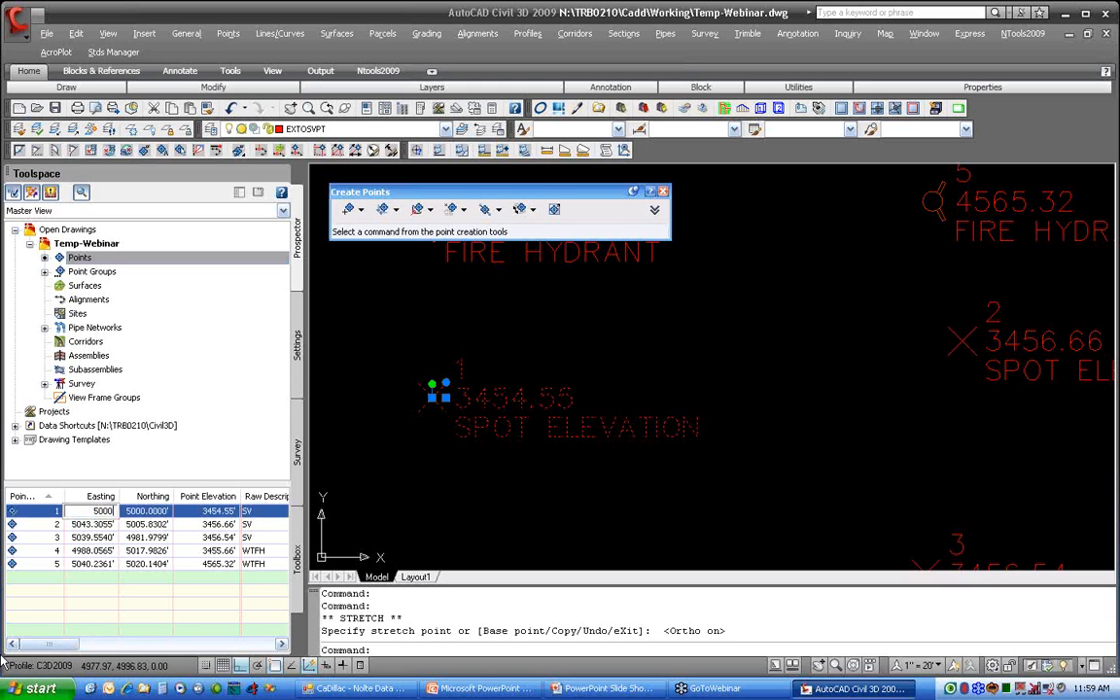
pyautogui.press('Return')
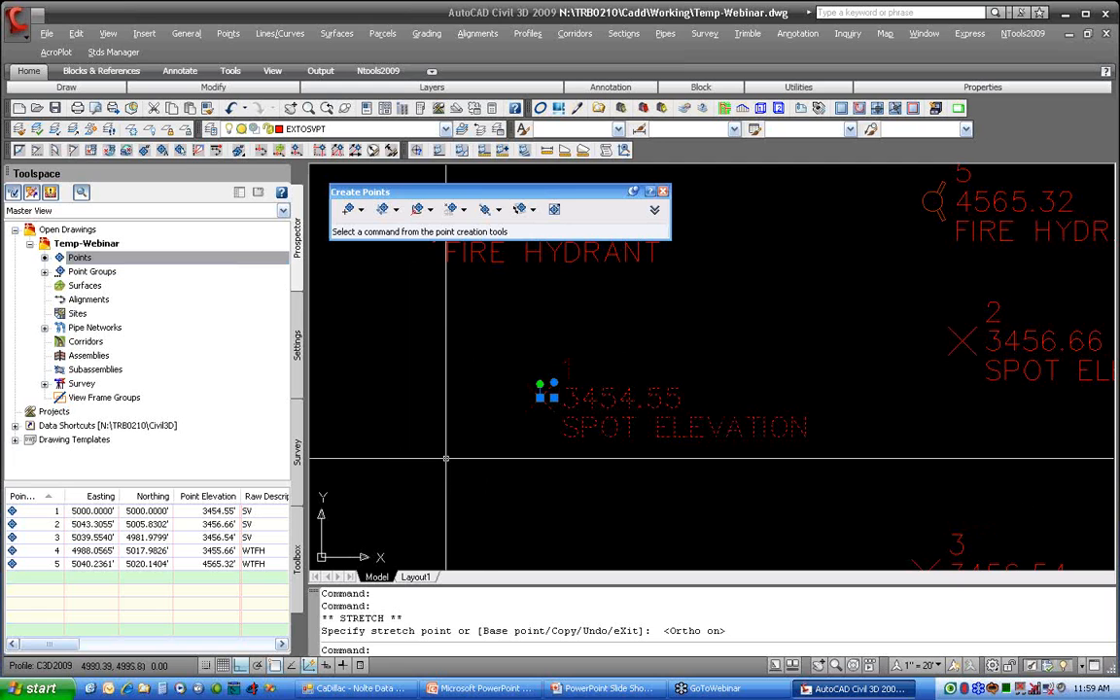
# Step: Rotate point 1's marker and label clockwise to a diagonal angle with Ortho off
pyautogui.click(540, 385)
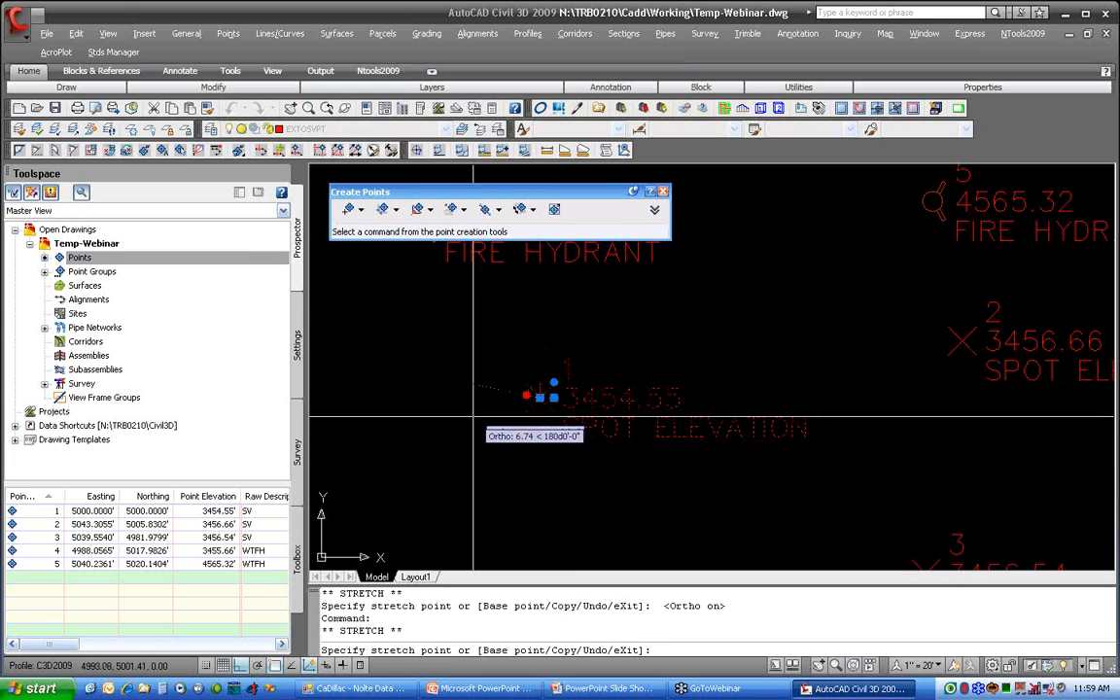
pyautogui.press('F8')
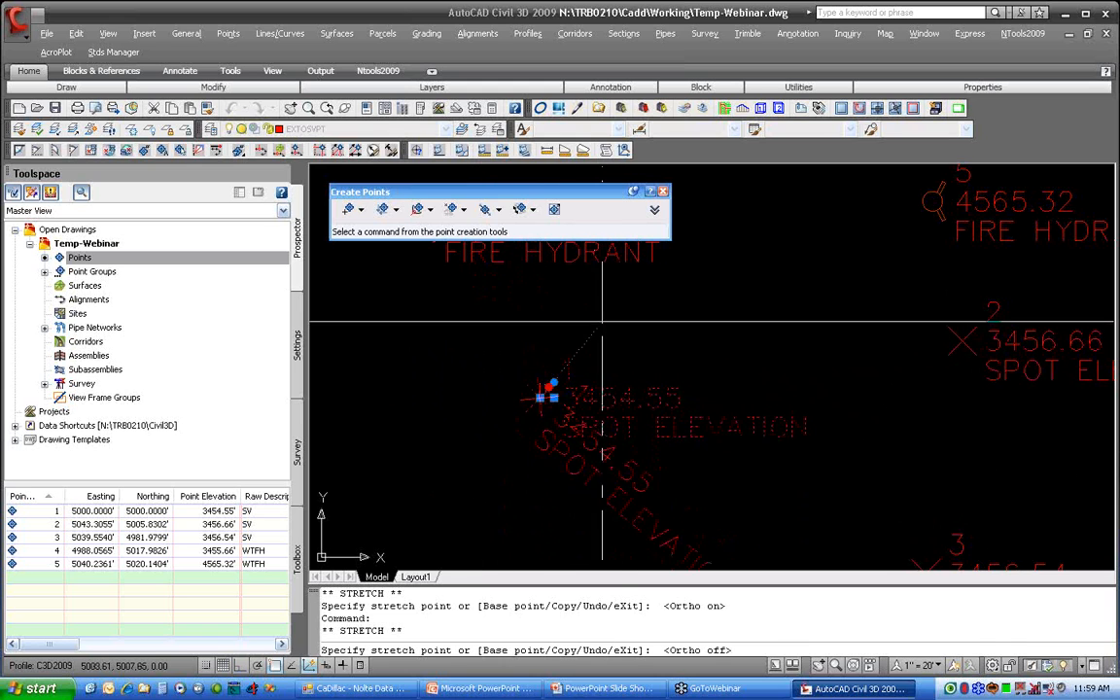
pyautogui.click(601, 321)
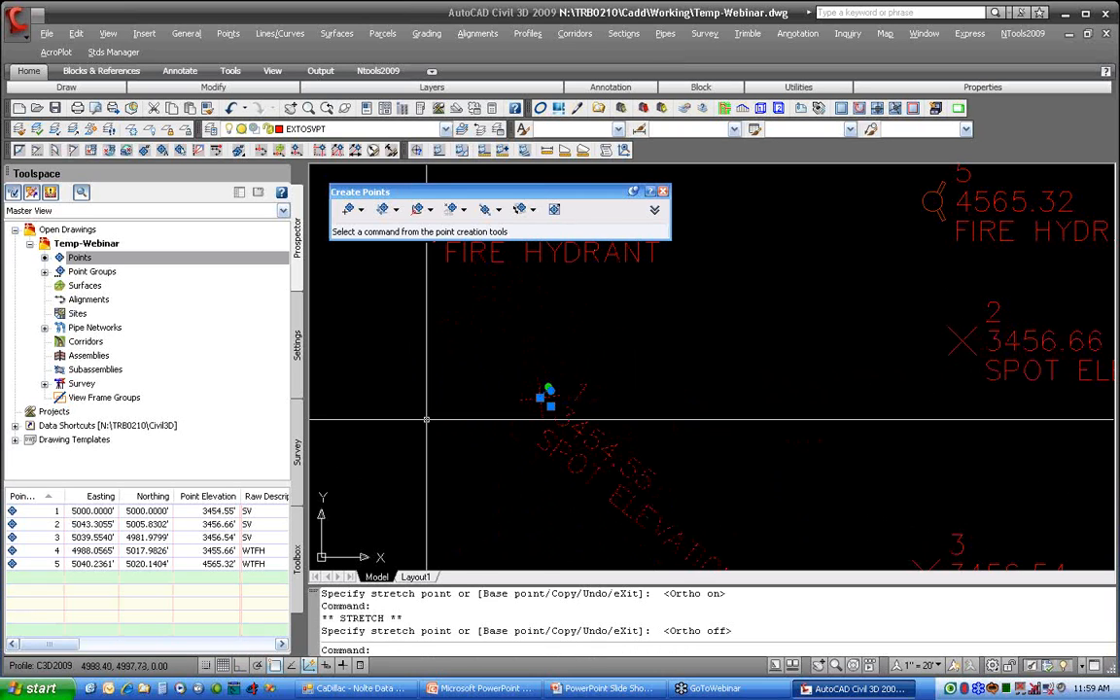
pyautogui.click(583, 423)
pyautogui.rightClick(584, 424)
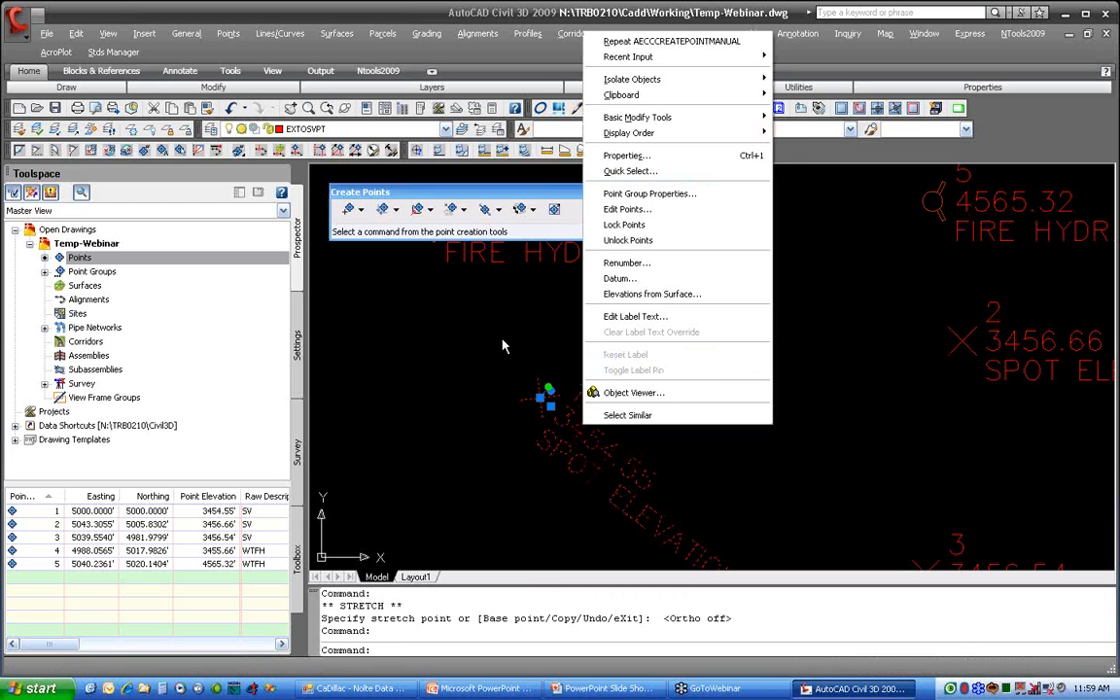
pyautogui.press('Escape')
pyautogui.press('Escape')
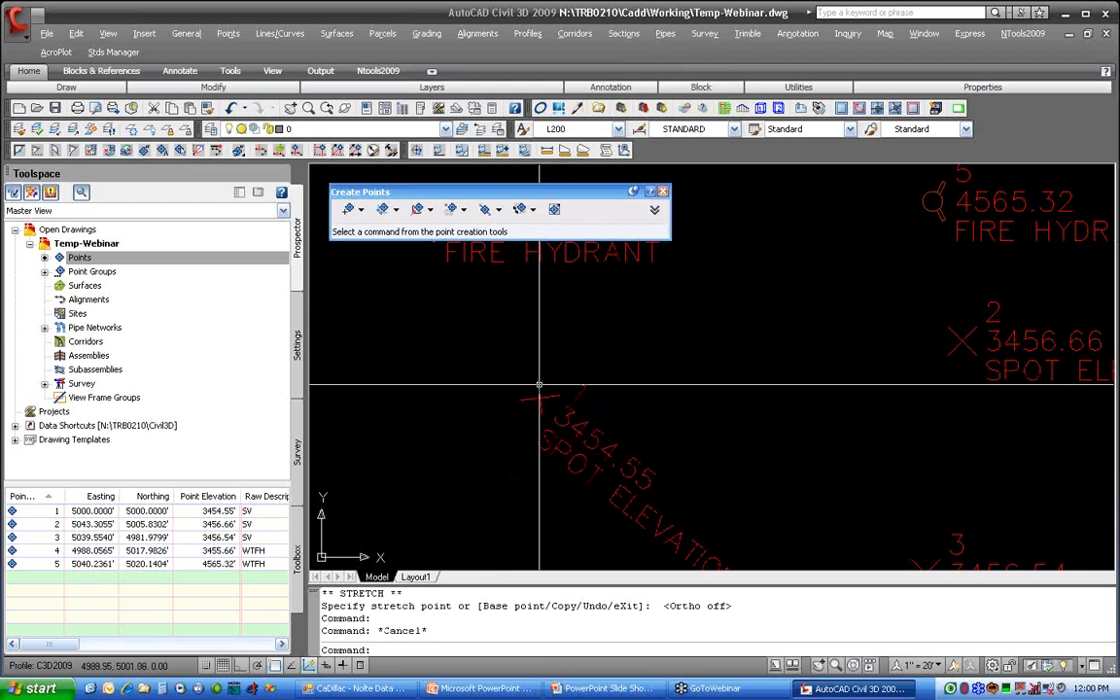
pyautogui.click(544, 396)
pyautogui.rightClick(583, 440)
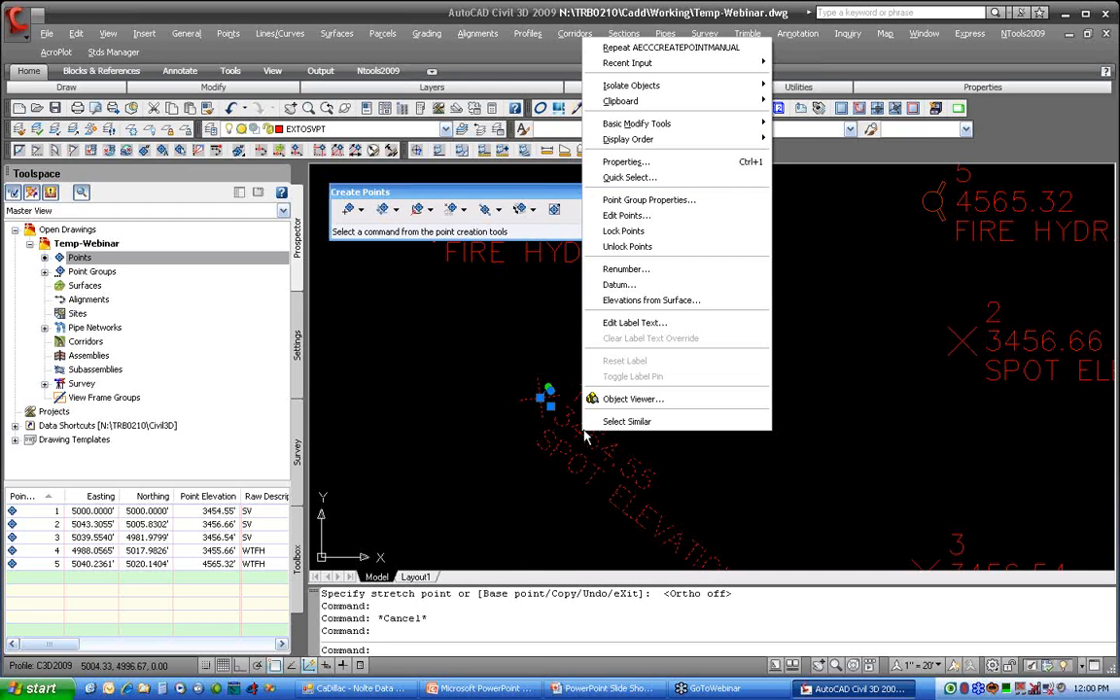
pyautogui.press('Escape')
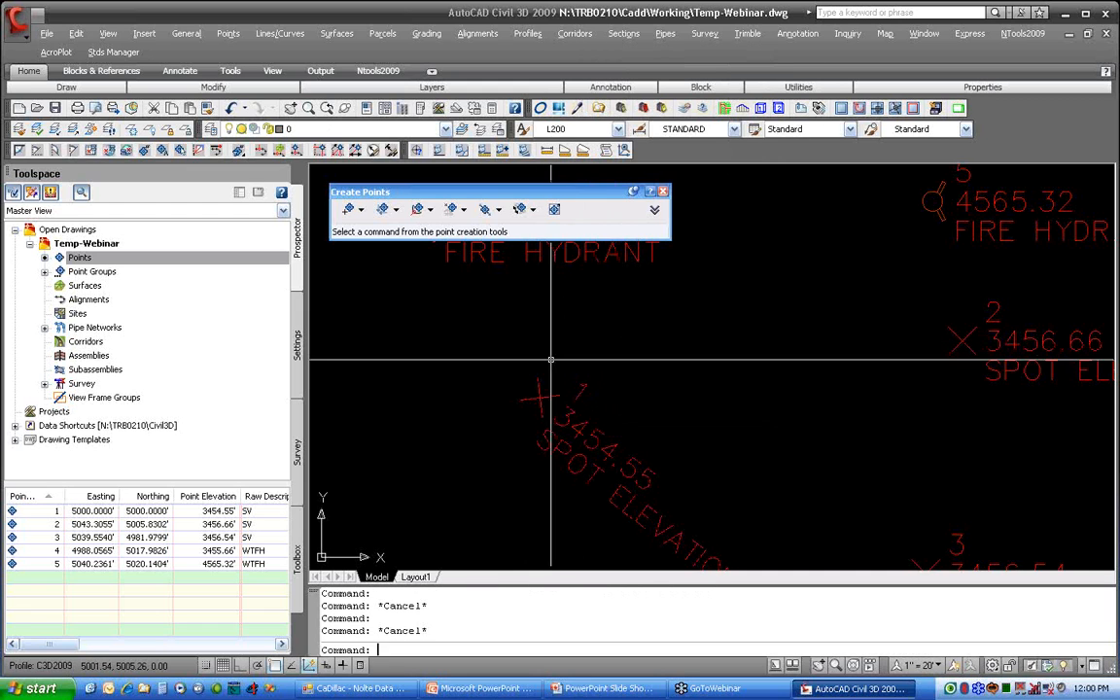
# Step: Rotate point 1's marker and label back to a nearly horizontal orientation, leaving Ortho off, and deselect the point
pyautogui.click(549, 388)
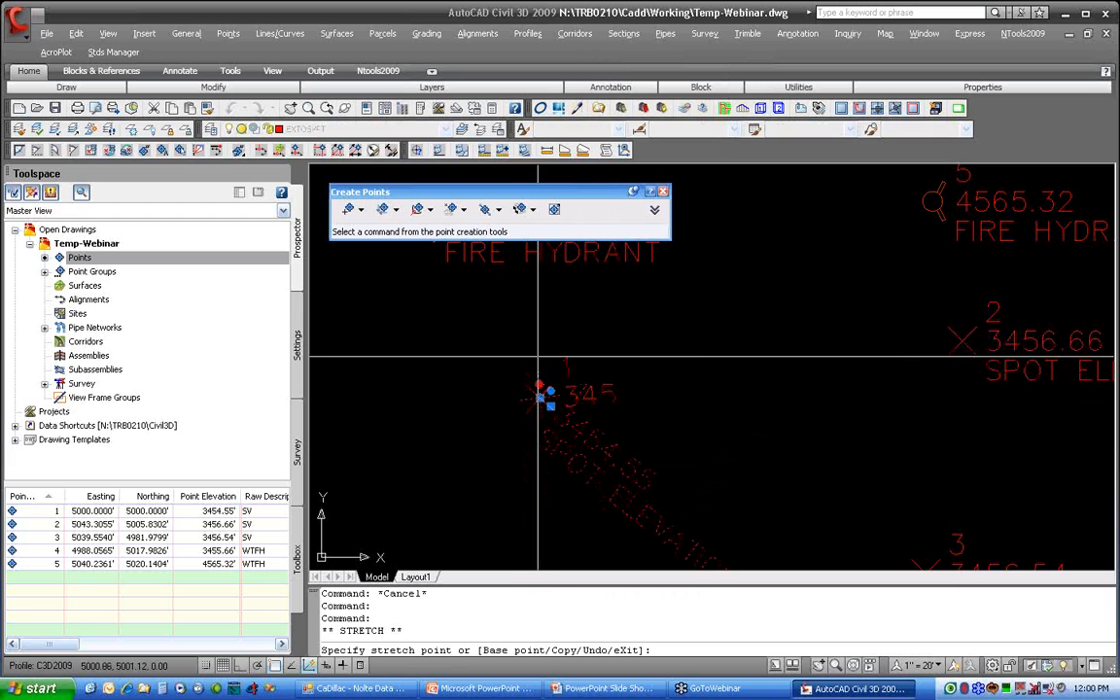
pyautogui.press('F8')
pyautogui.press('F8')
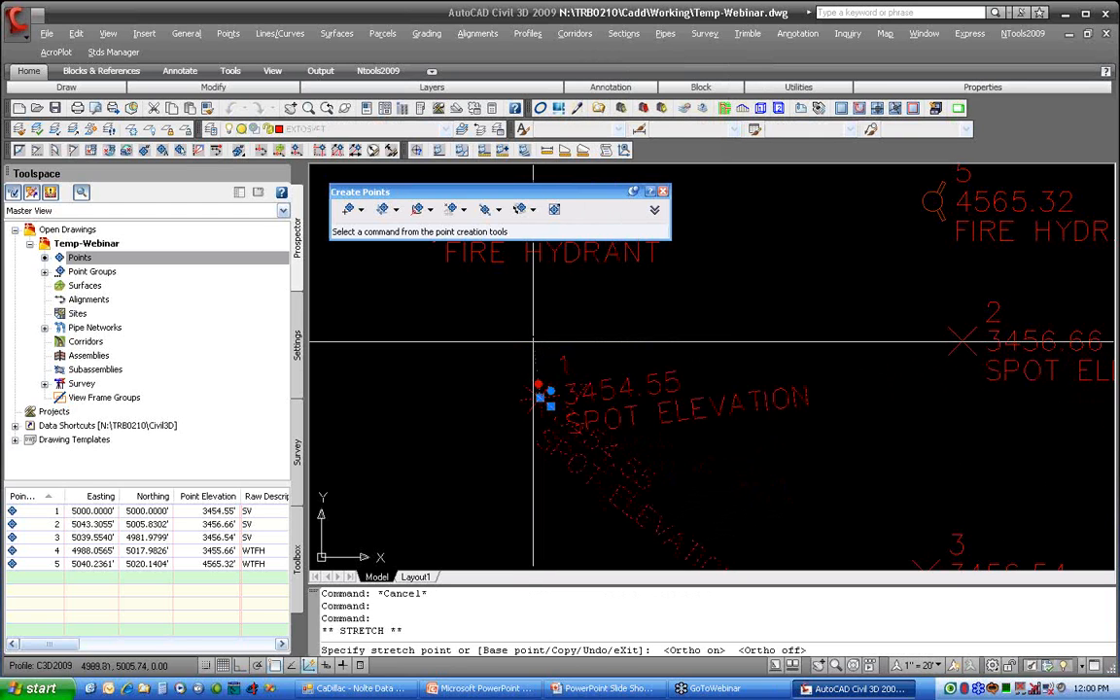
pyautogui.click(539, 343)
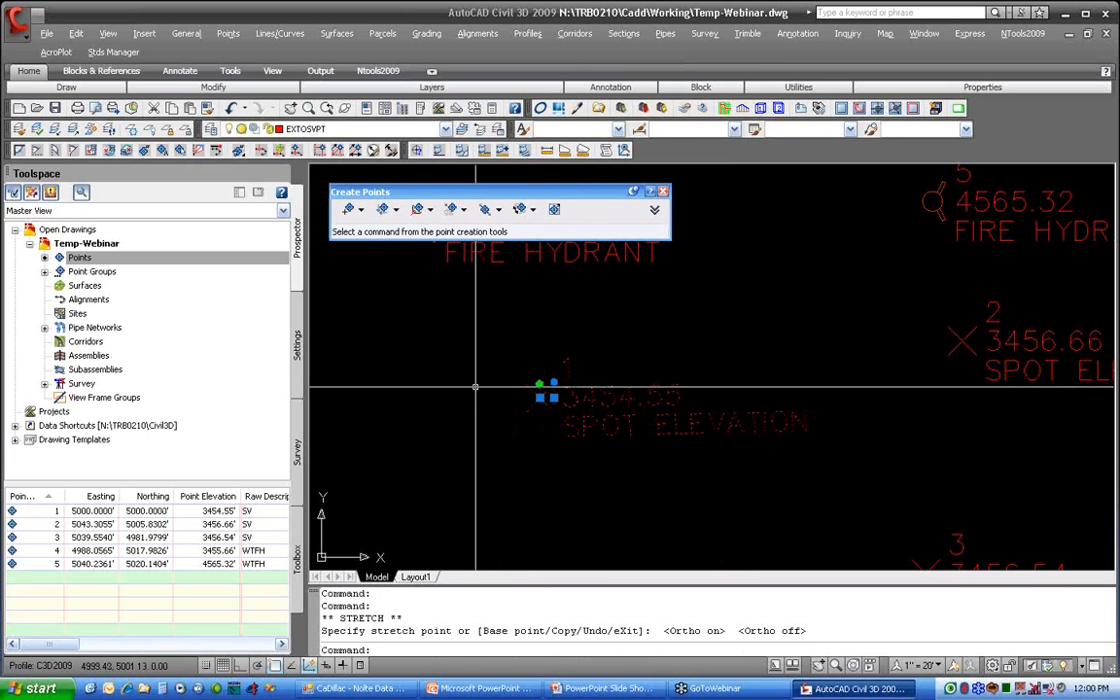
pyautogui.press('Escape')
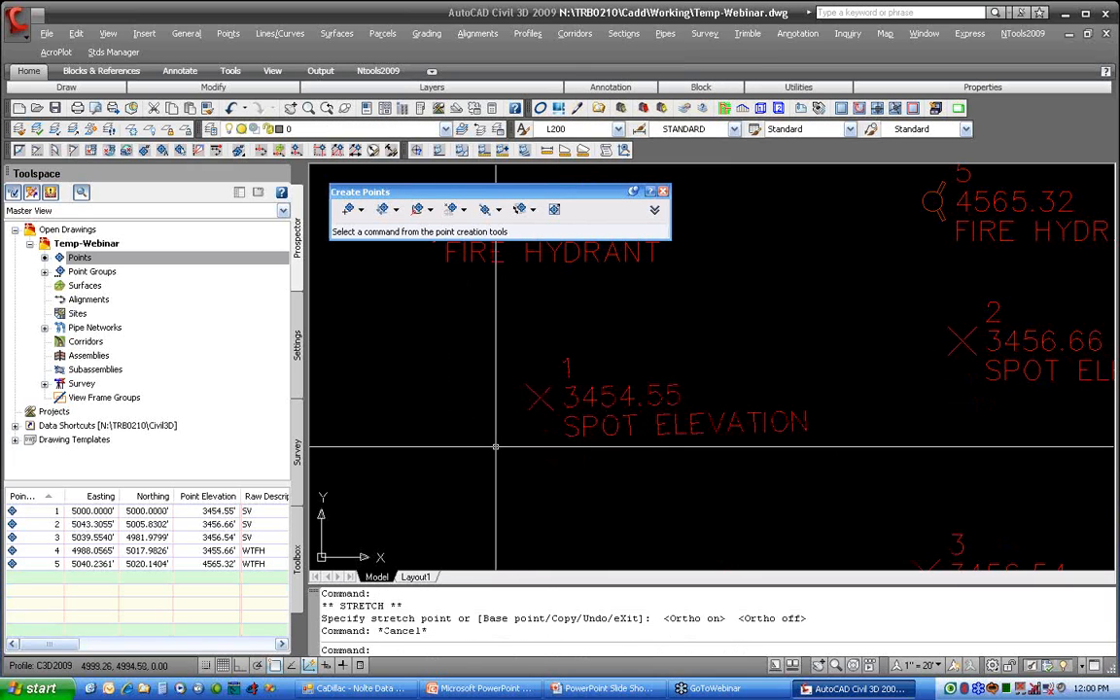
# Step: Move point 1's label southeast of its marker so that a leader connects them, and deselect the point
pyautogui.click(549, 406)
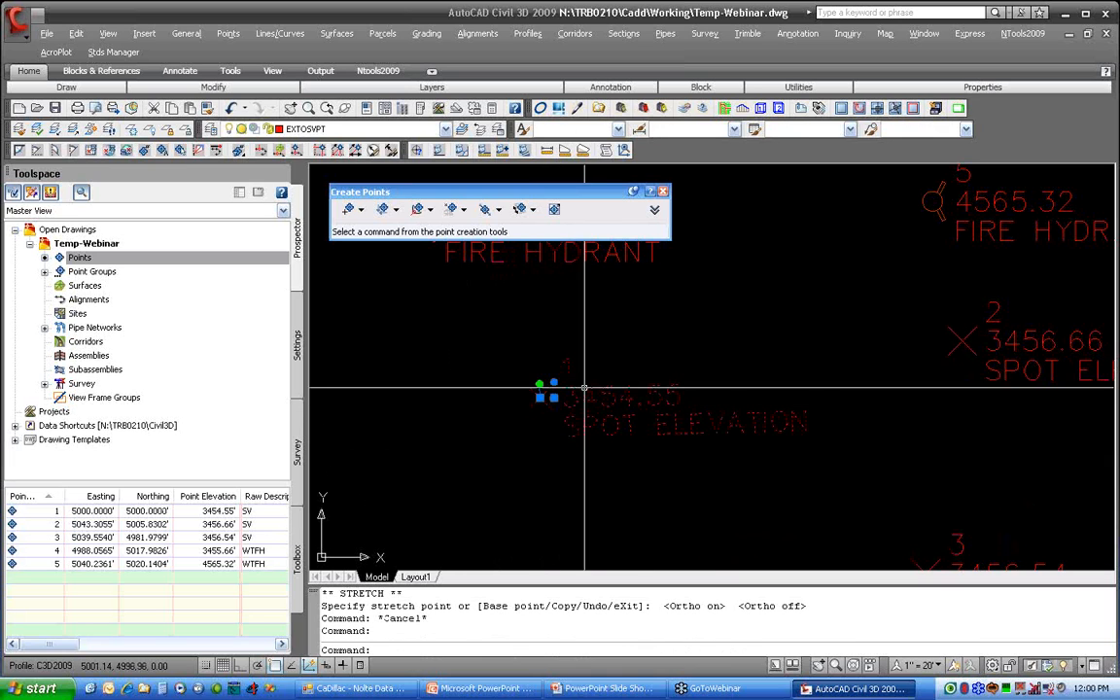
pyautogui.click(553, 397)
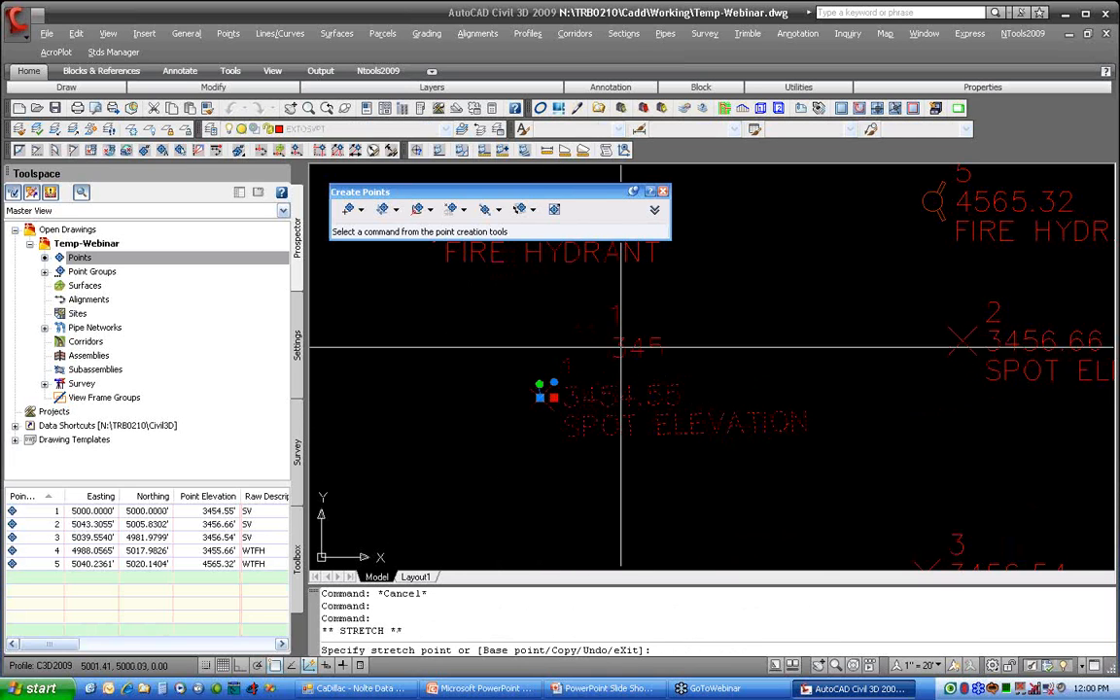
pyautogui.click(625, 459)
pyautogui.press('Escape')
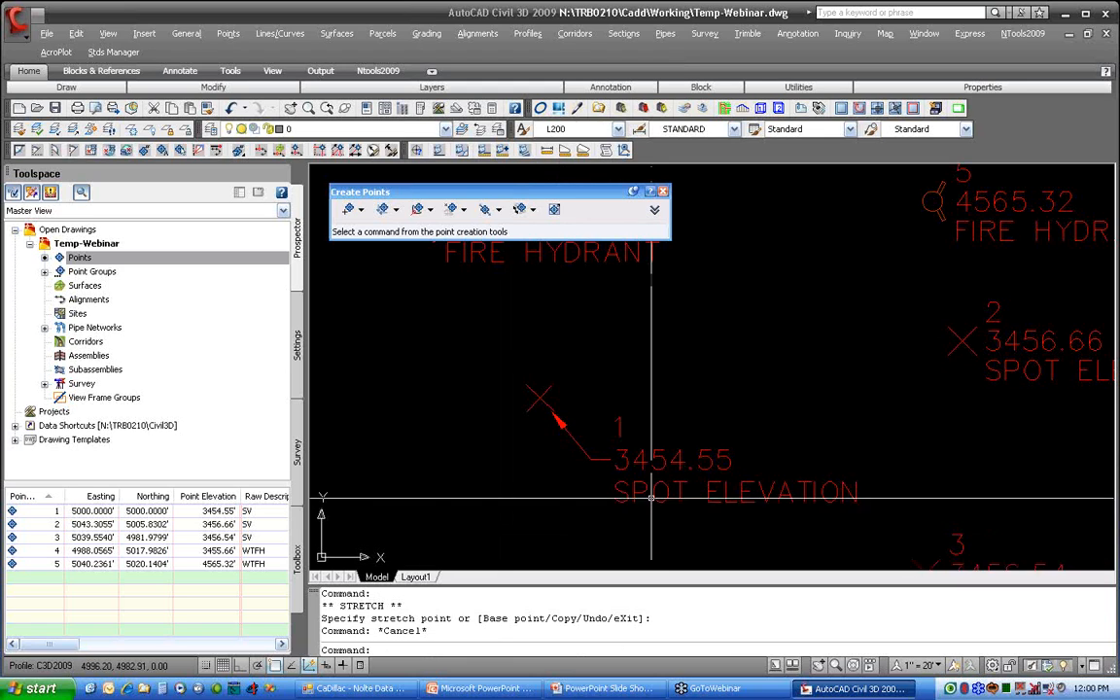
# Step: Move point 1's label to the southwest side of its marker and deselect the point
pyautogui.click(611, 457)
pyautogui.click(611, 457)
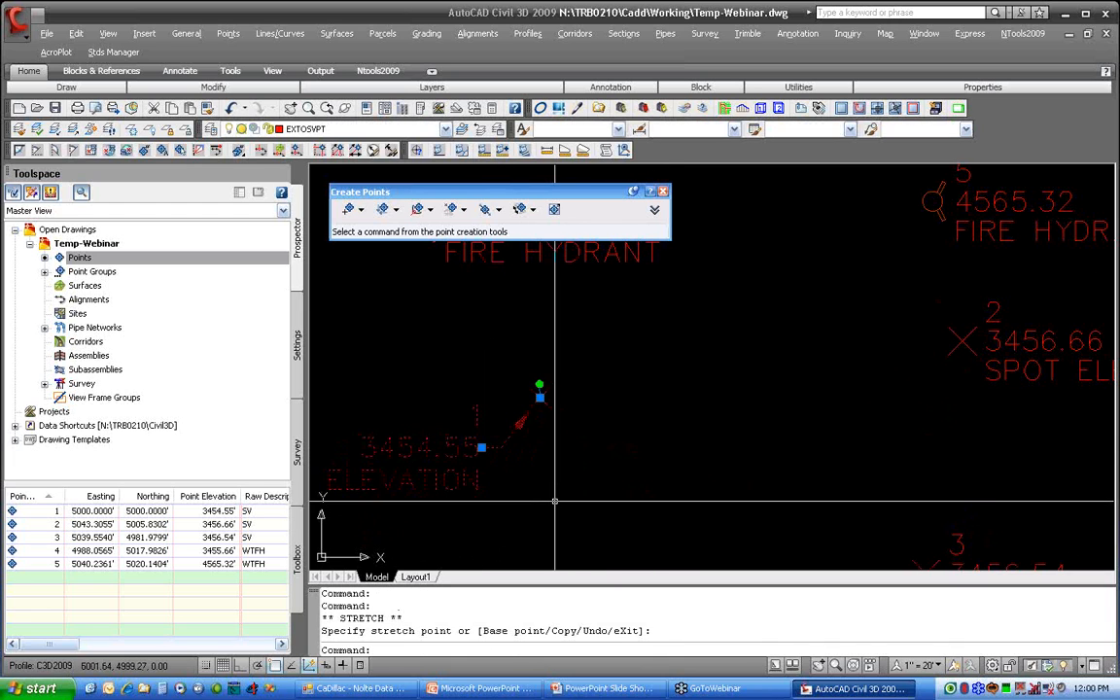
pyautogui.moveTo(555, 496); pyautogui.dragTo(625, 486, button='middle')
pyautogui.press('Escape')
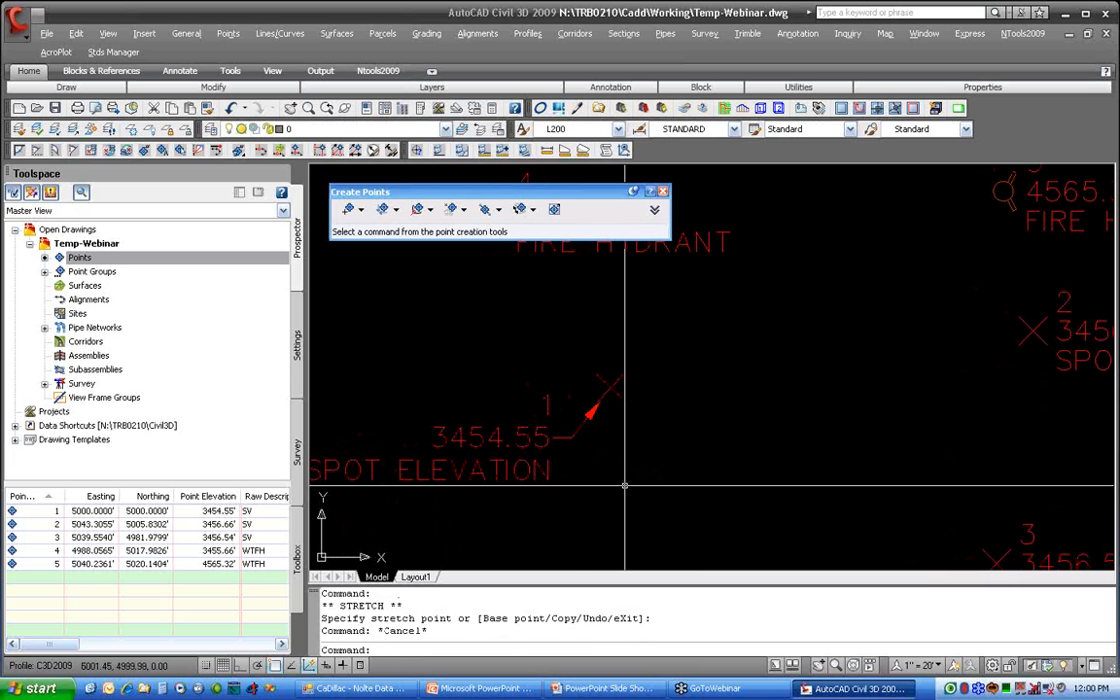
# Step: Reset point 1's label to its default position beside the marker
pyautogui.click(602, 387)
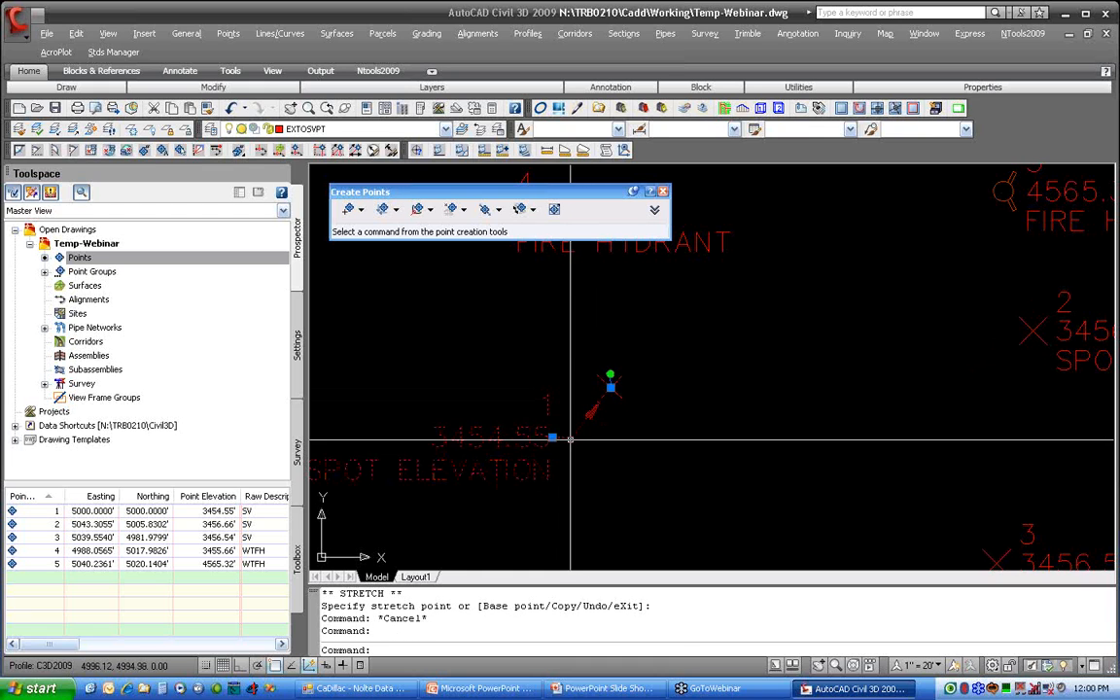
pyautogui.rightClick(490, 428)
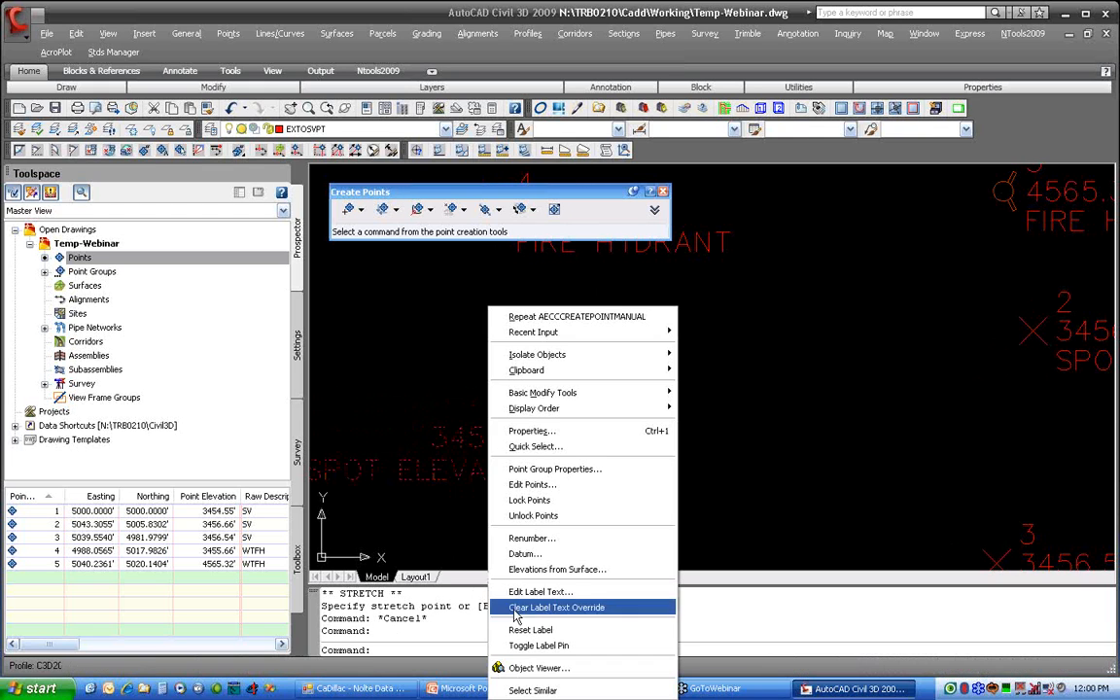
pyautogui.click(530, 629)
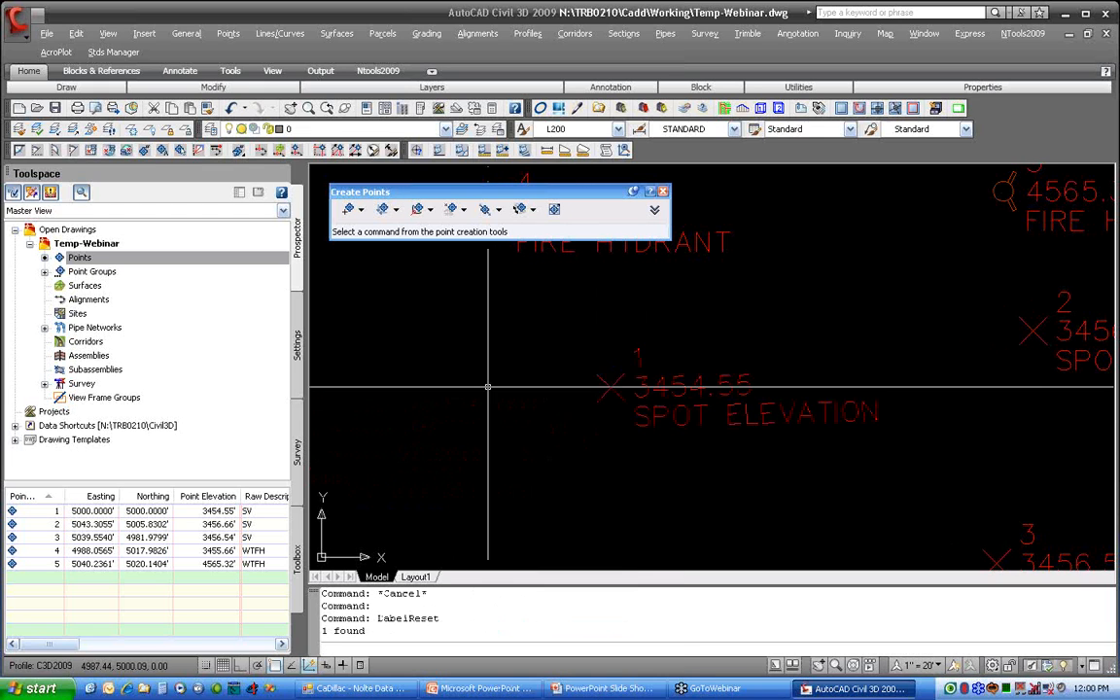
# Step: Pull point 1's reset label away again to the southeast of its marker with a leader, and deselect the point
pyautogui.click(630, 391)
pyautogui.click(625, 387)
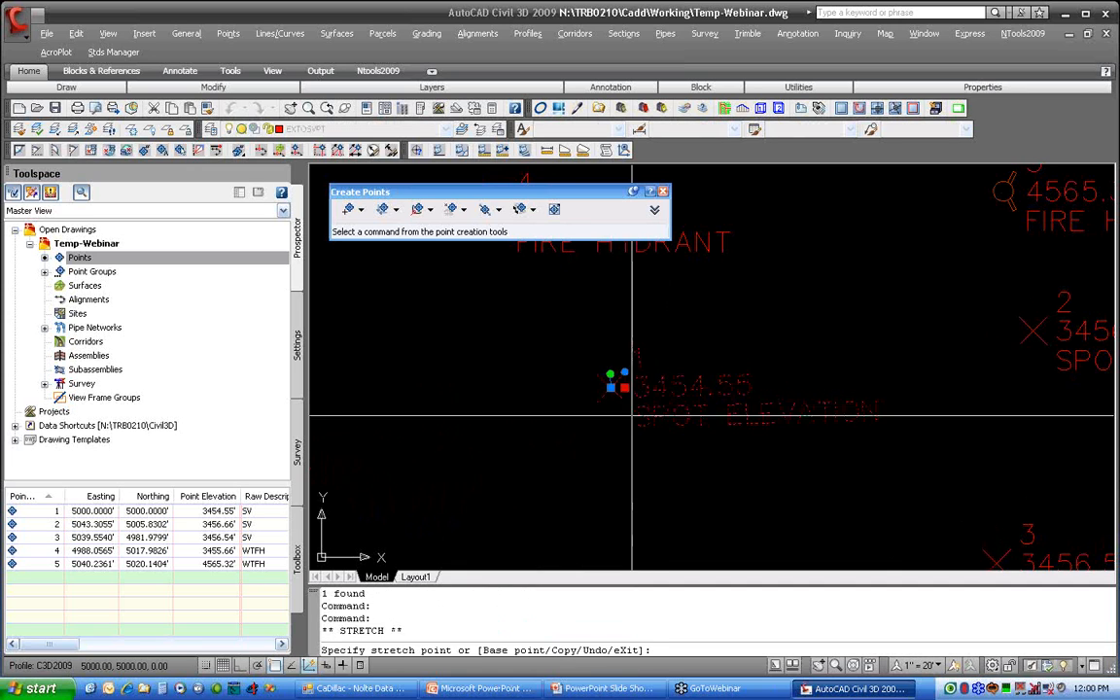
pyautogui.rightClick(696, 467)
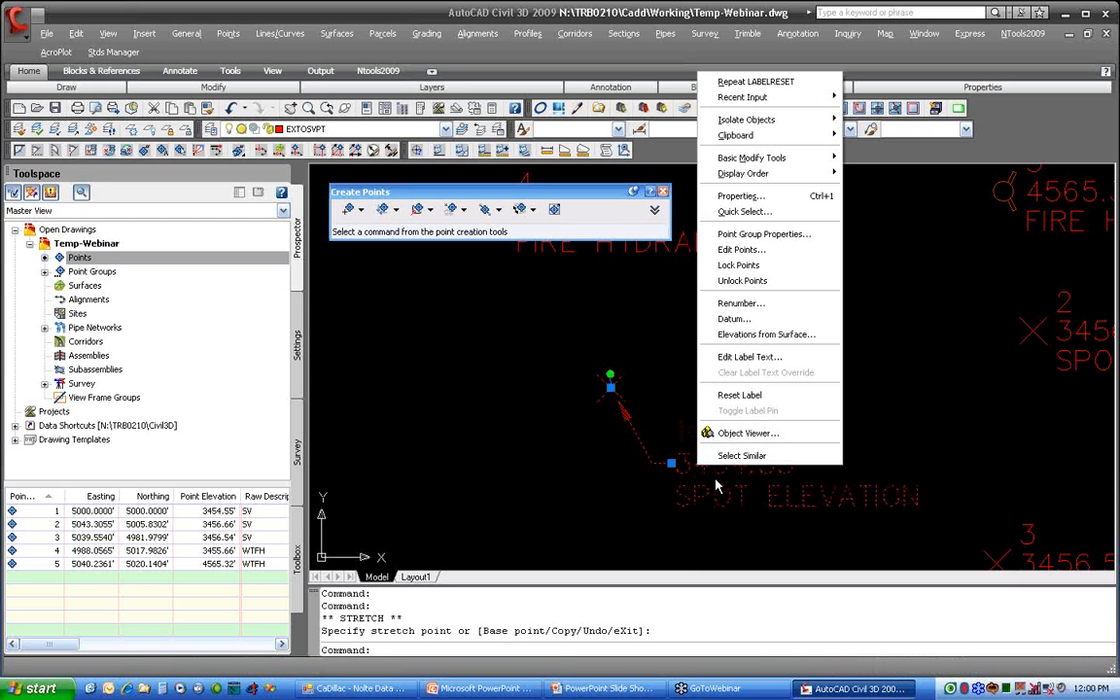
pyautogui.press('Escape')
pyautogui.press('Escape')
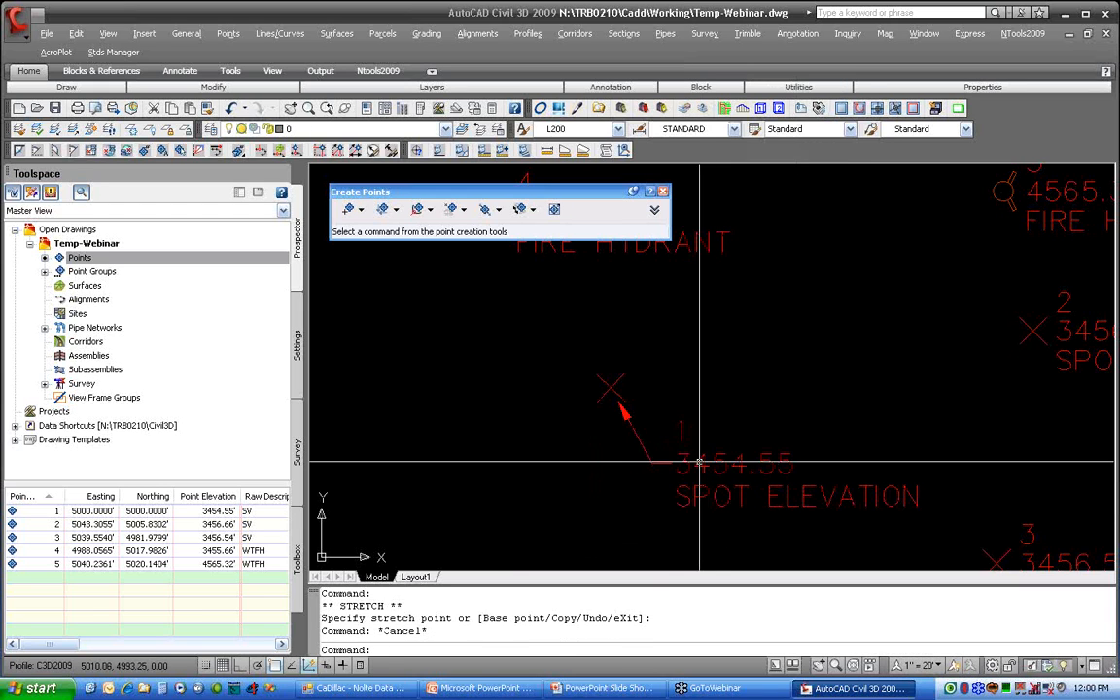
# Step: Pin point 1's label in place and try to move the point marker northwest, cancelling the move
pyautogui.rightClick(699, 463)
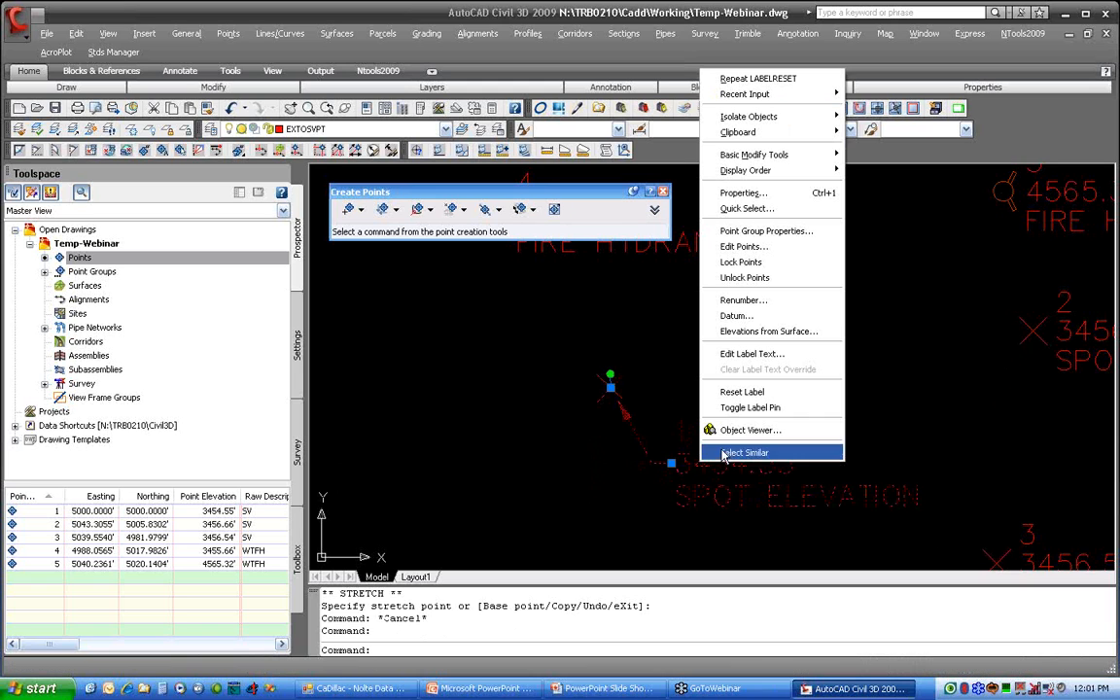
pyautogui.click(788, 408)
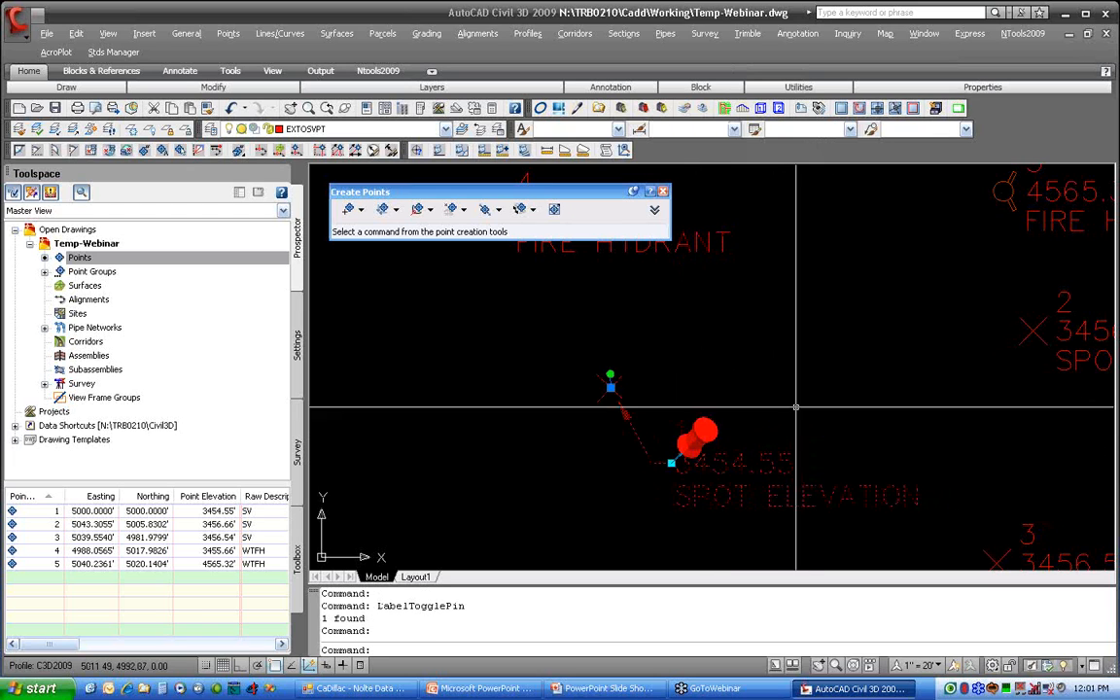
pyautogui.click(611, 387)
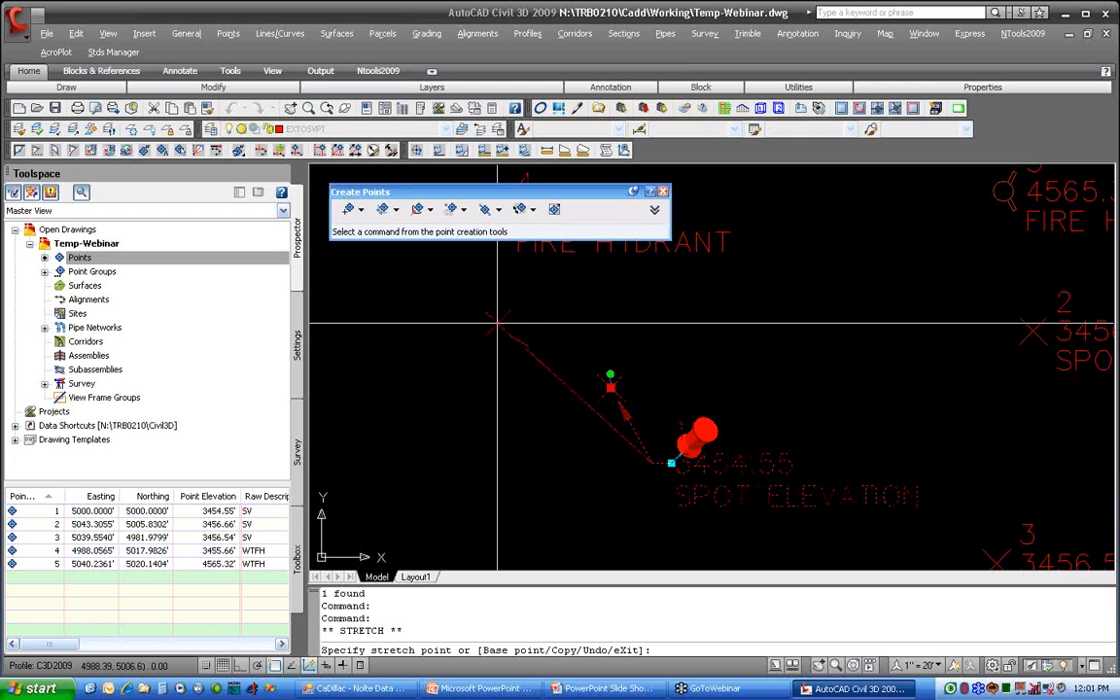
pyautogui.press('Escape')
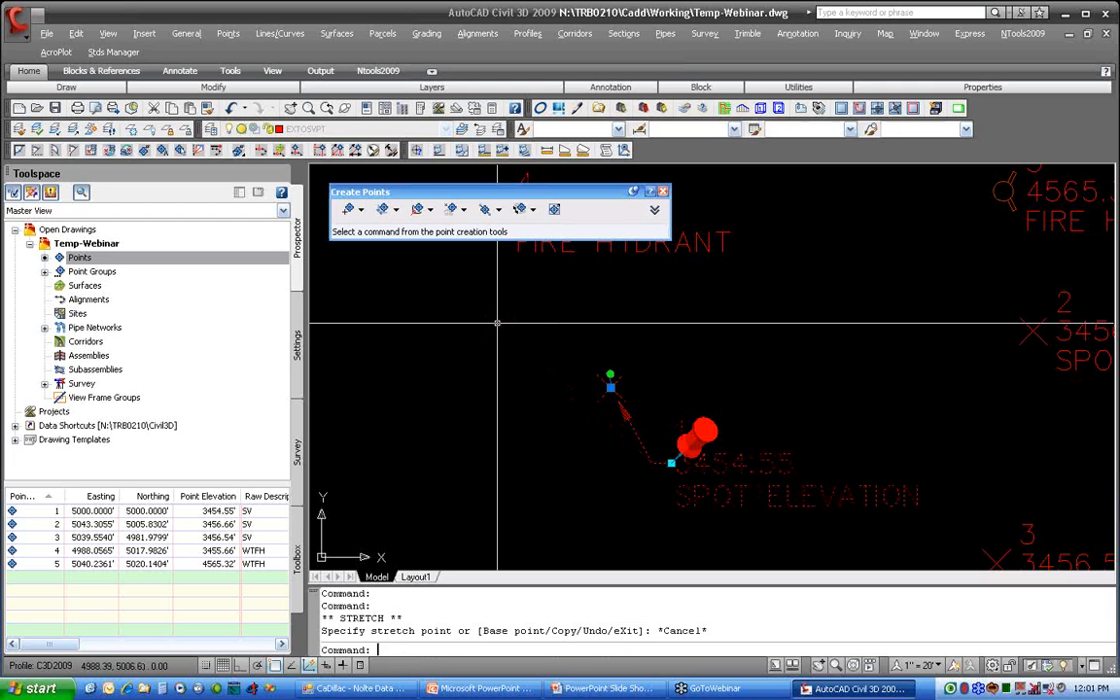
# Step: Unpin point 1's label and reset it to its default position beside the marker
pyautogui.rightClick(721, 410)
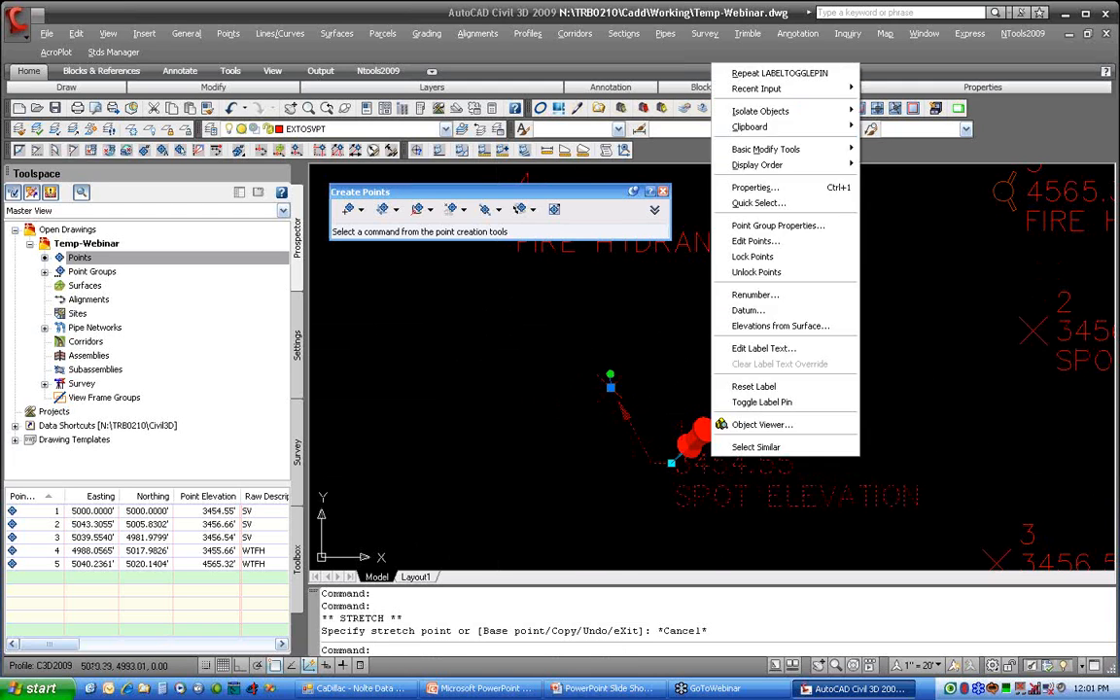
pyautogui.click(754, 469)
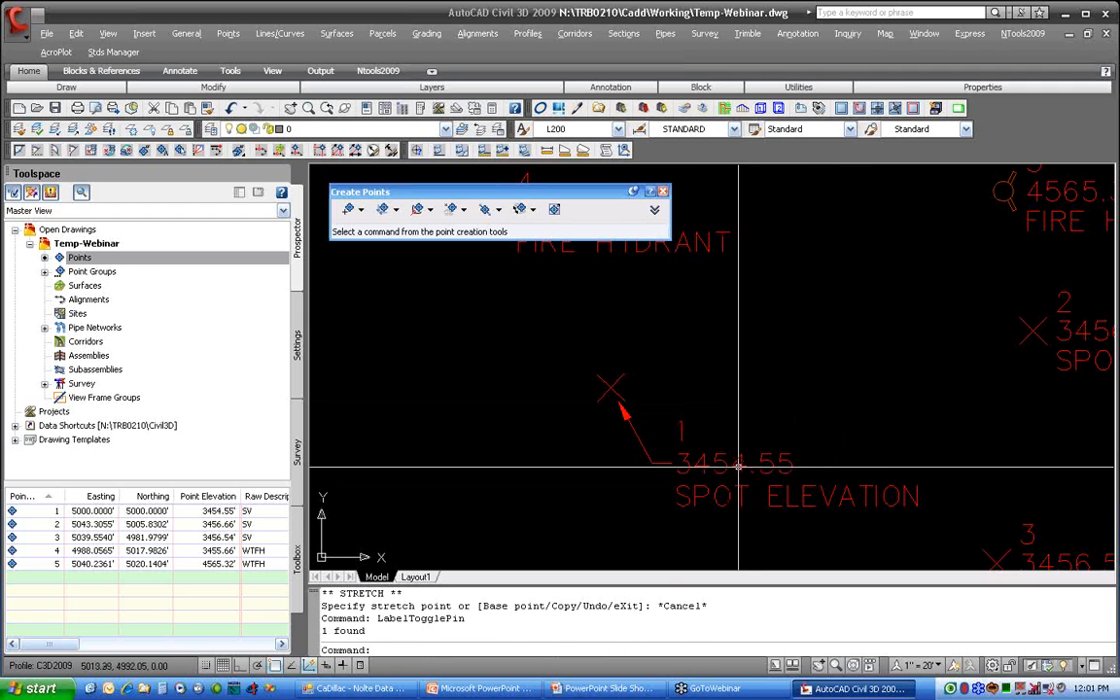
pyautogui.click(681, 463)
pyautogui.rightClick(724, 463)
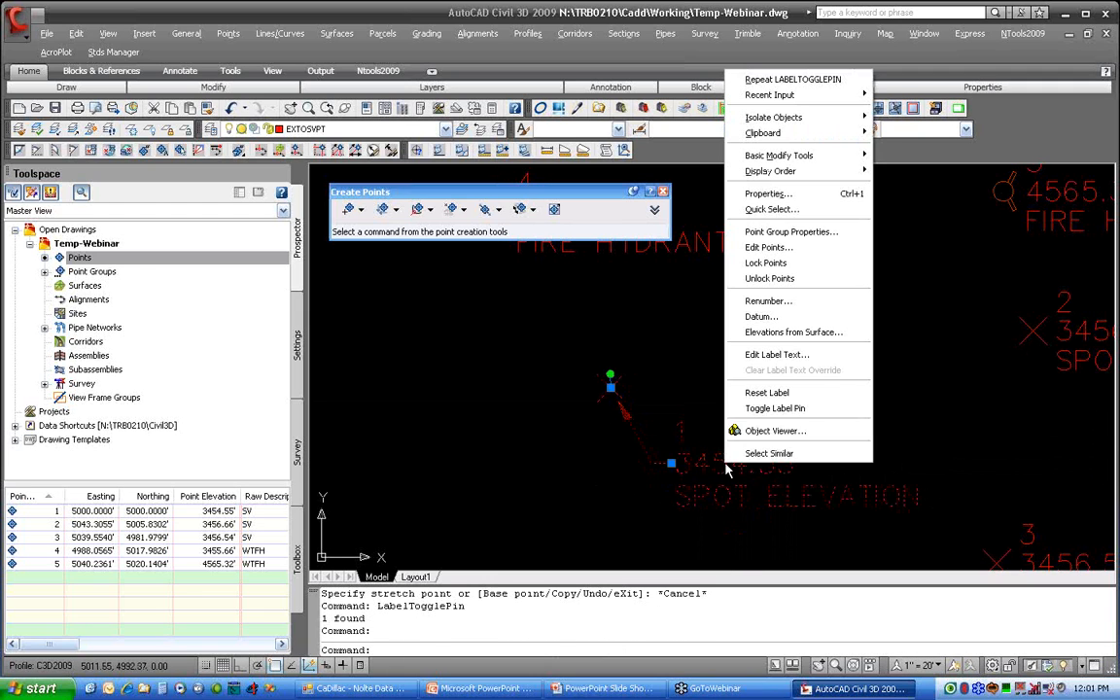
pyautogui.click(764, 394)
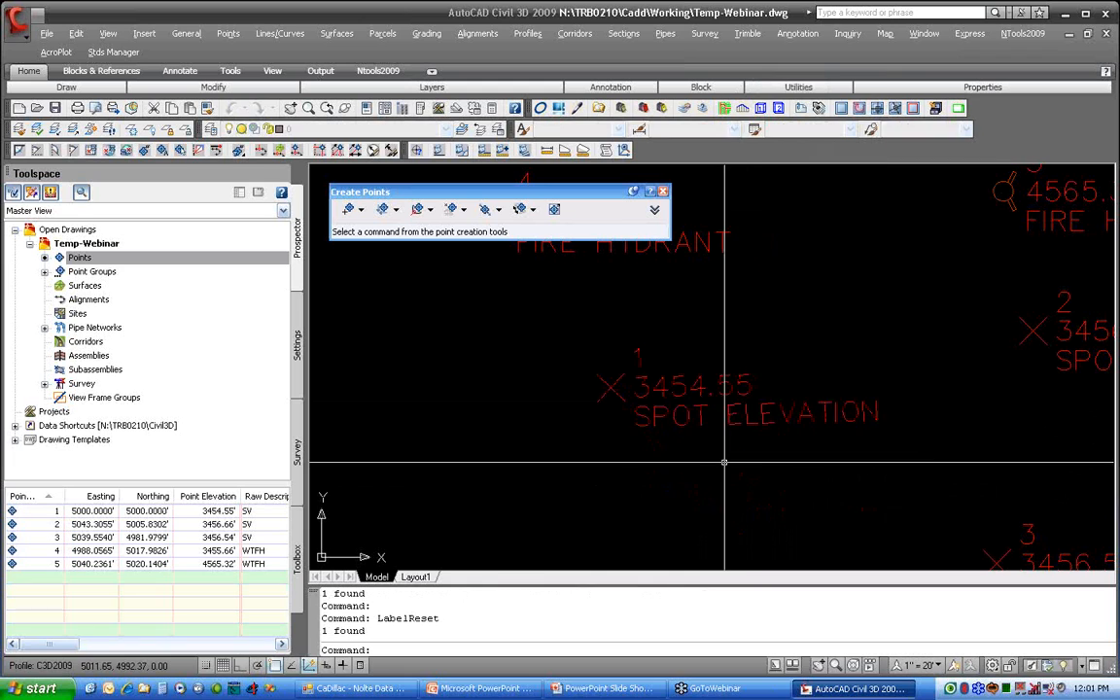
# Step: Show the individual component grips of point 1's label, and move its description southeast and its point number northeast, away from the elevation text
pyautogui.click(613, 386)
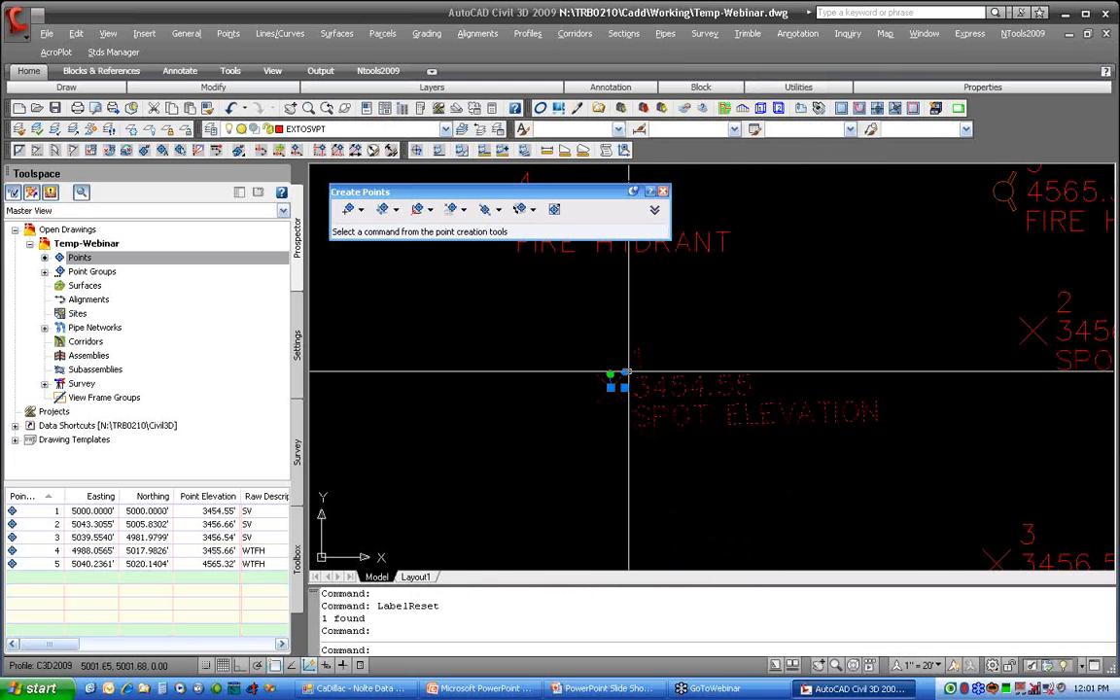
pyautogui.click(625, 372)
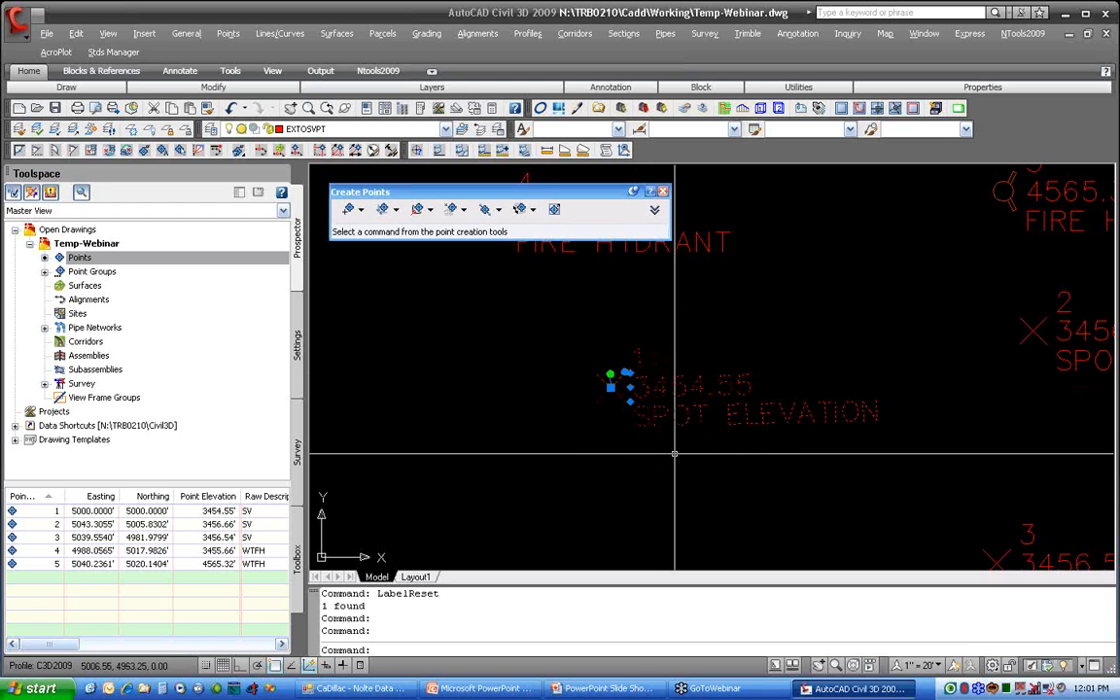
pyautogui.click(630, 402)
pyautogui.click(670, 442)
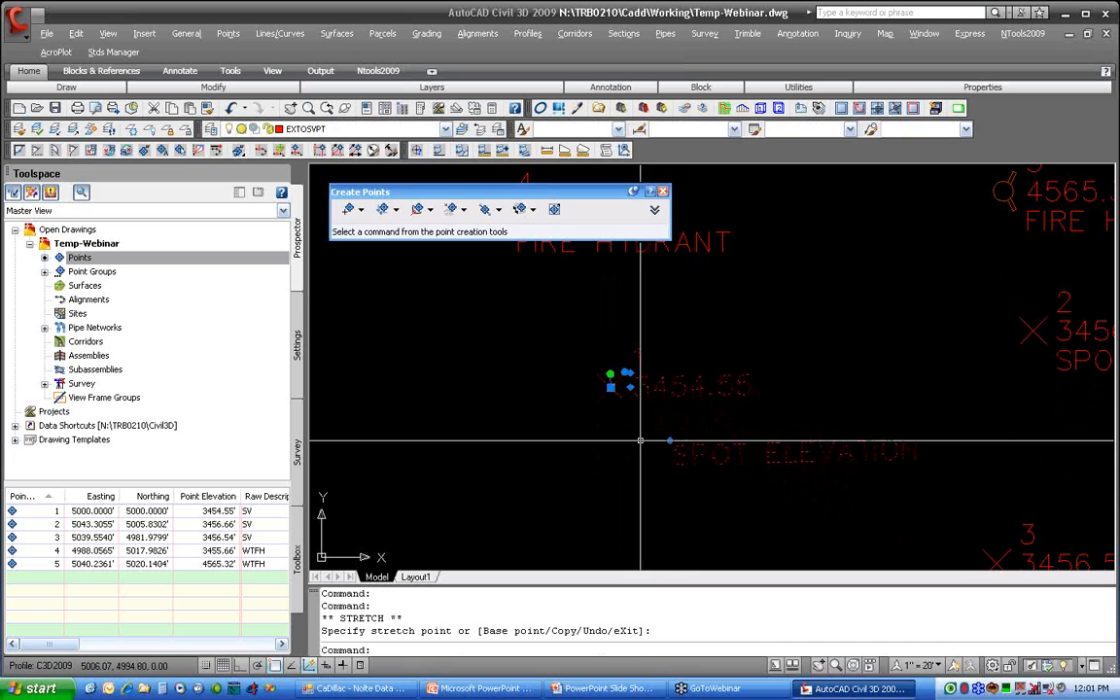
pyautogui.click(630, 372)
pyautogui.click(671, 321)
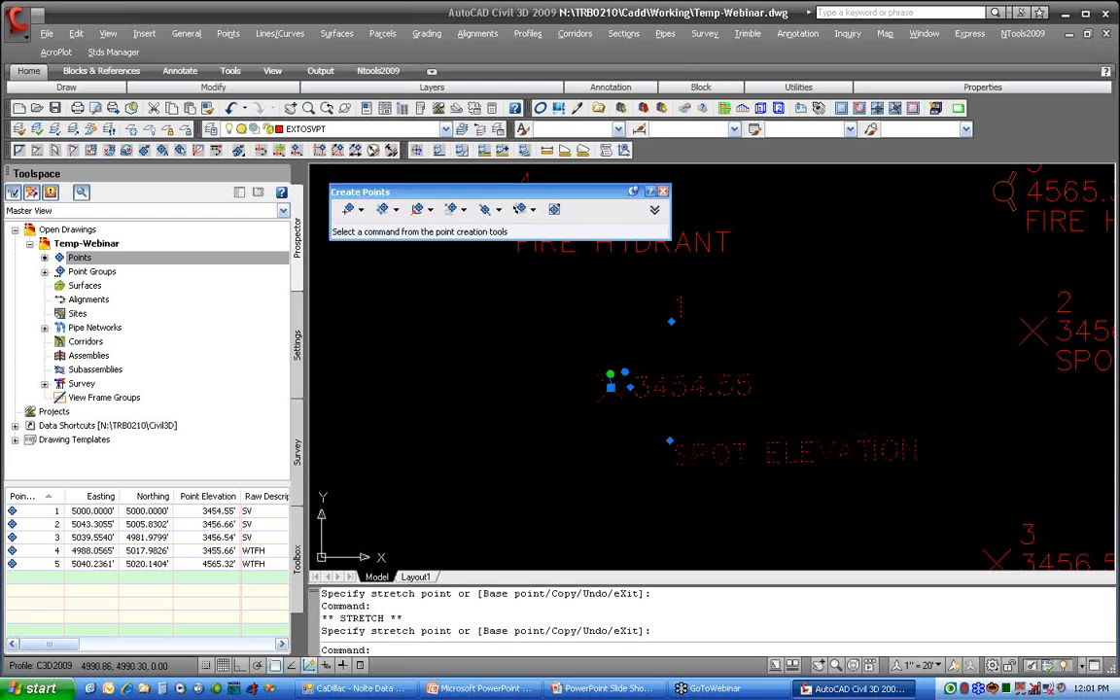
# Step: Move point 1's whole label with its offset components to several positions around the marker, and reset the label to its default layout
pyautogui.click(630, 387)
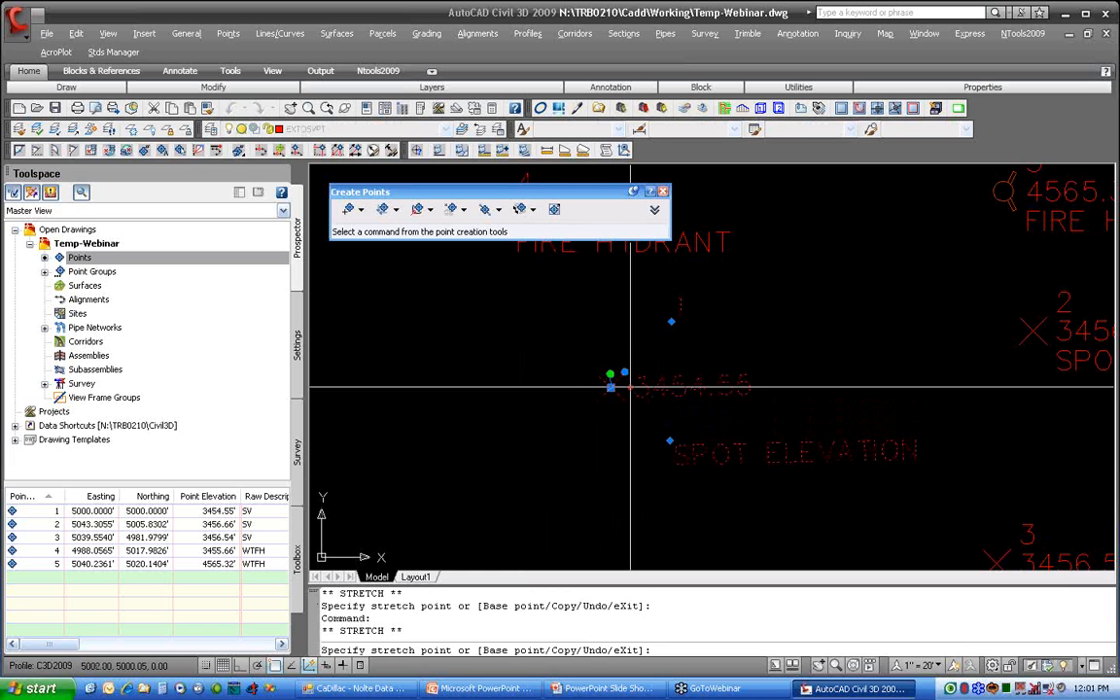
pyautogui.click(718, 362)
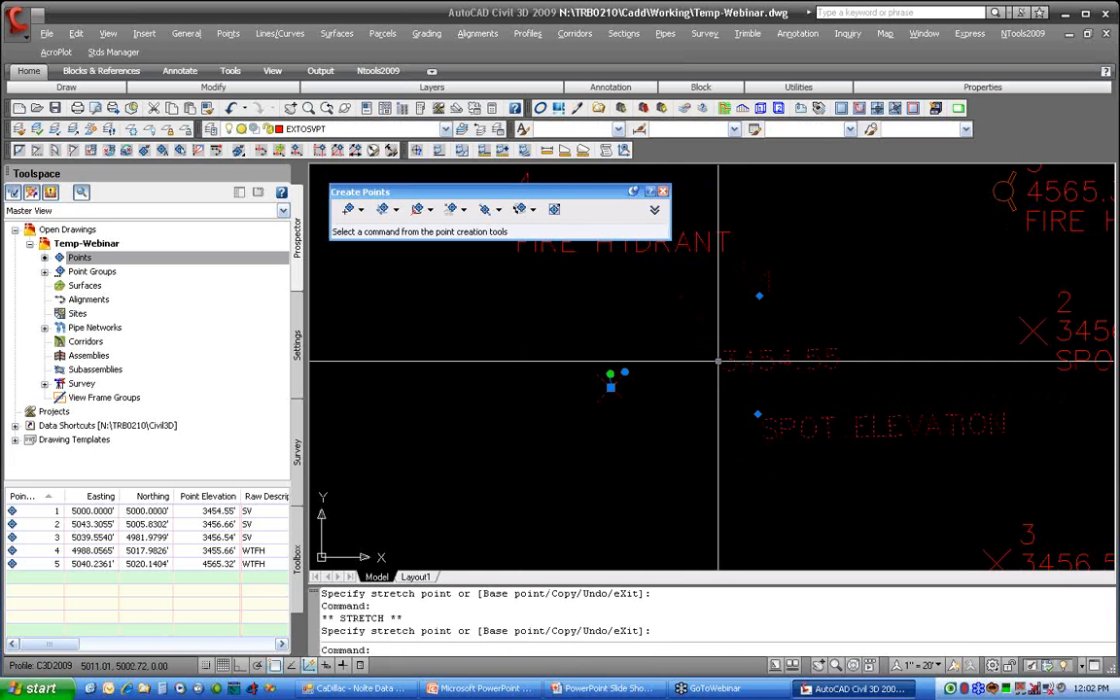
pyautogui.click(717, 361)
pyautogui.click(655, 415)
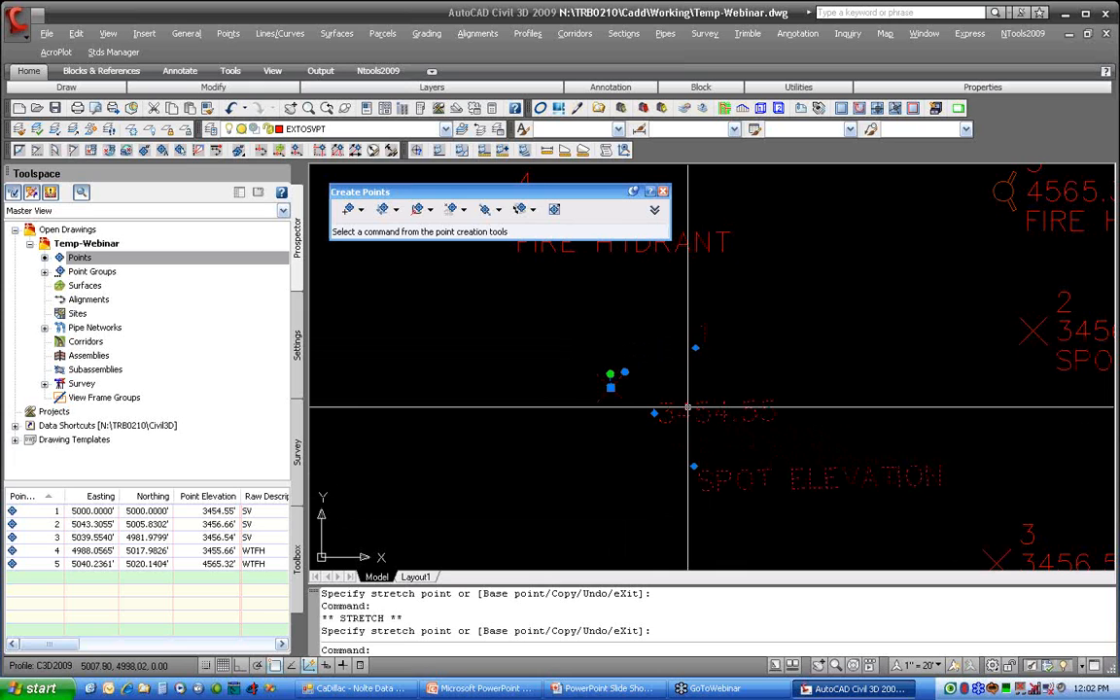
pyautogui.click(654, 414)
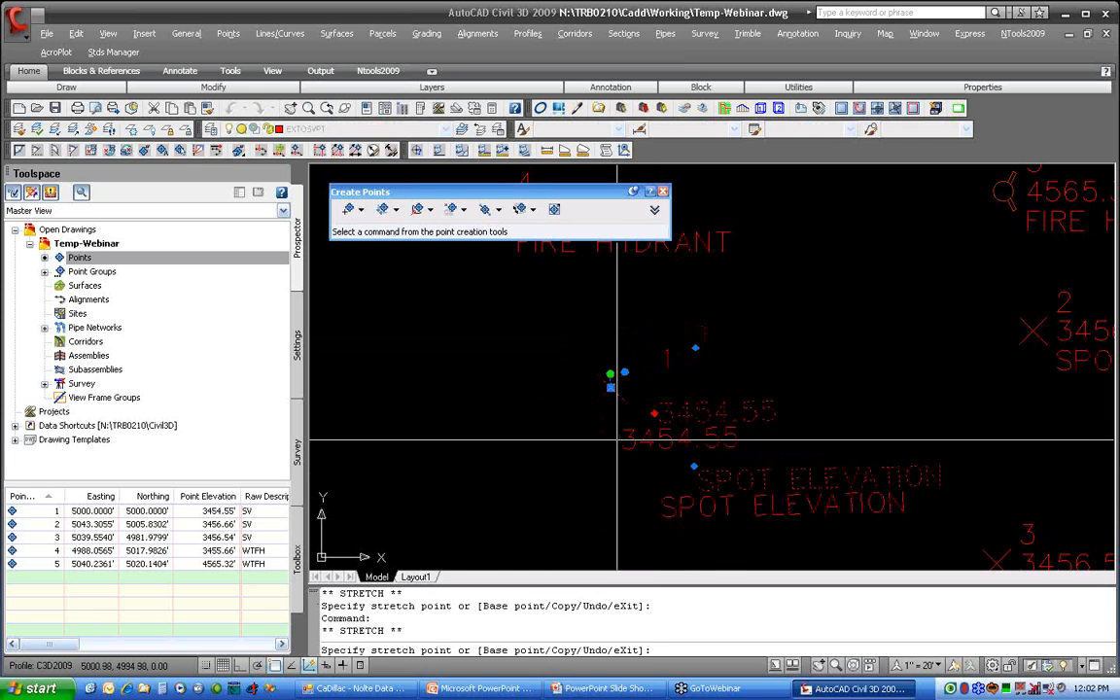
pyautogui.click(673, 374)
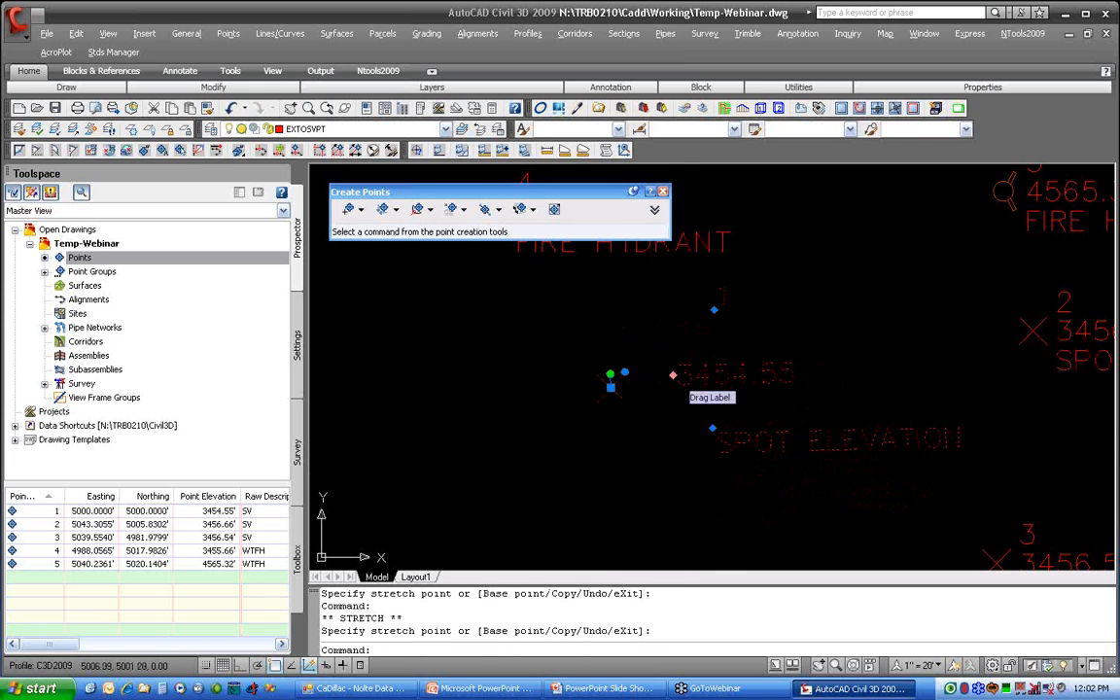
pyautogui.click(672, 374)
pyautogui.click(639, 387)
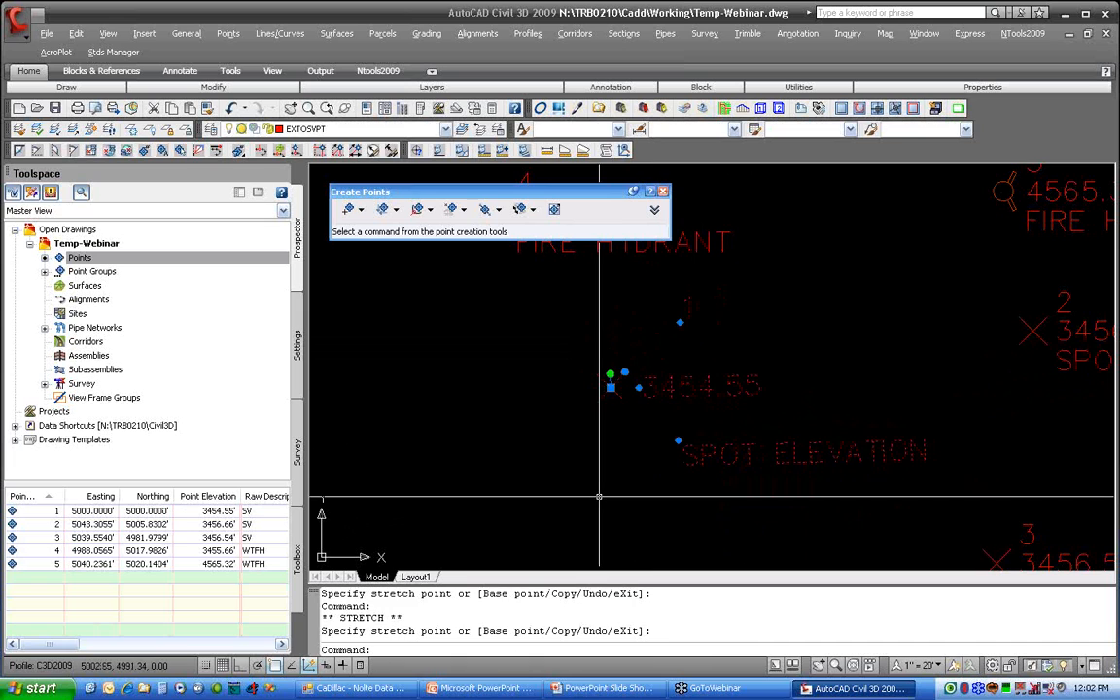
pyautogui.rightClick(690, 386)
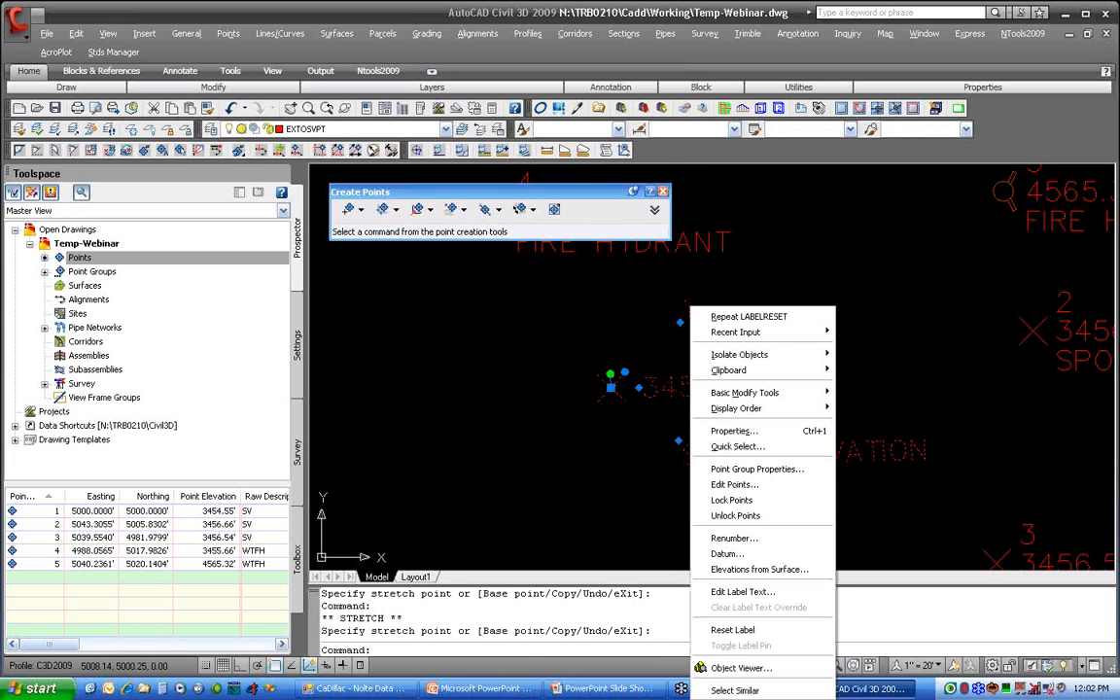
pyautogui.click(732, 629)
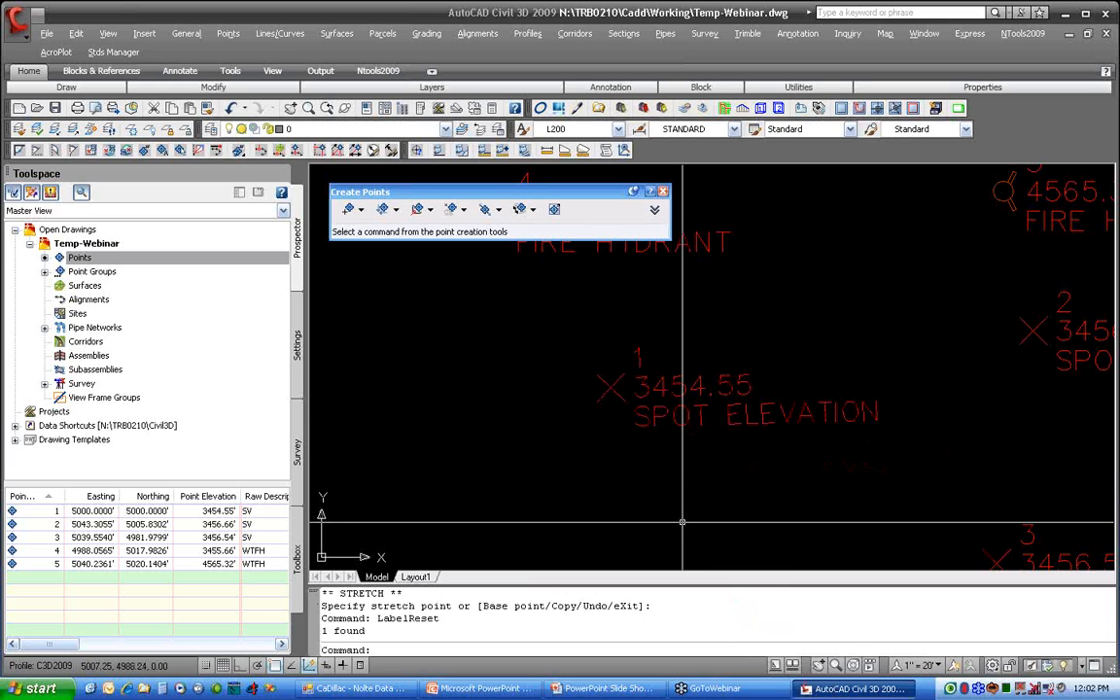
# Step: Examine the list of point styles in the drawing's settings, from _POINT-+ through Standard
pyautogui.click(297, 342)
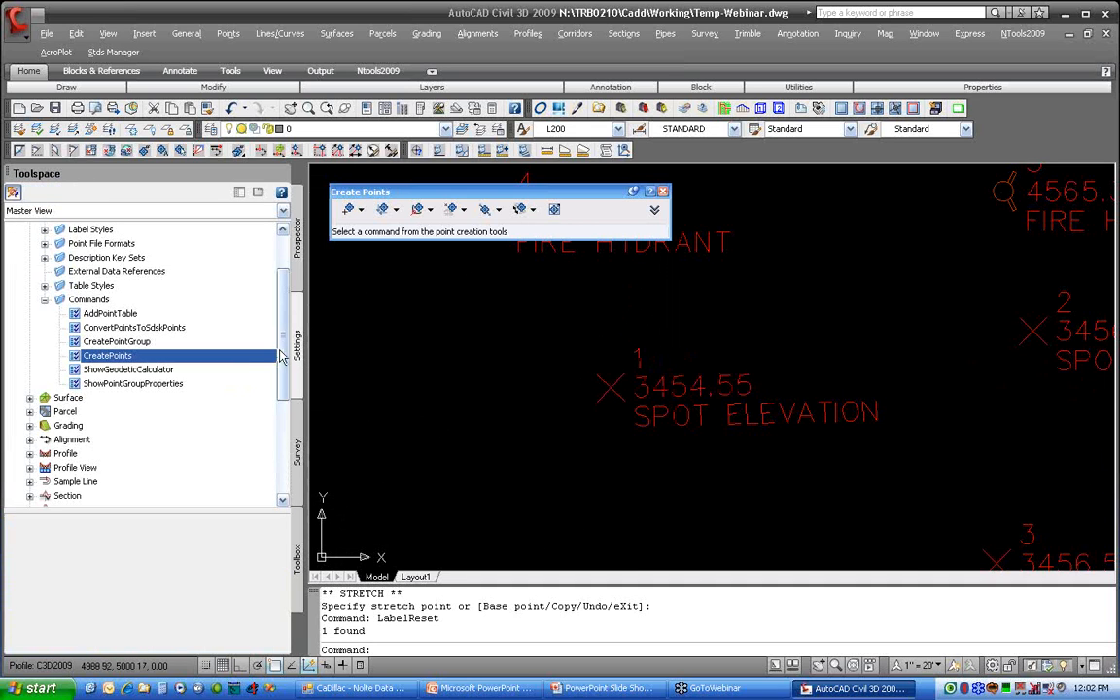
pyautogui.moveTo(281, 352); pyautogui.dragTo(282, 291)
pyautogui.click(45, 372)
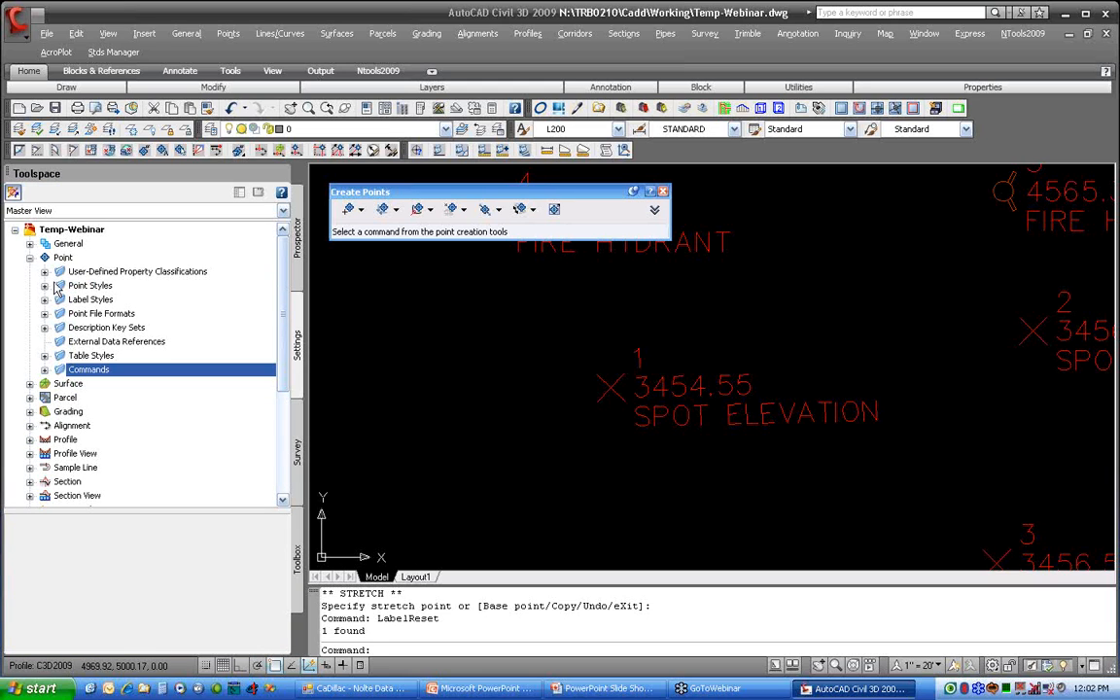
pyautogui.click(44, 286)
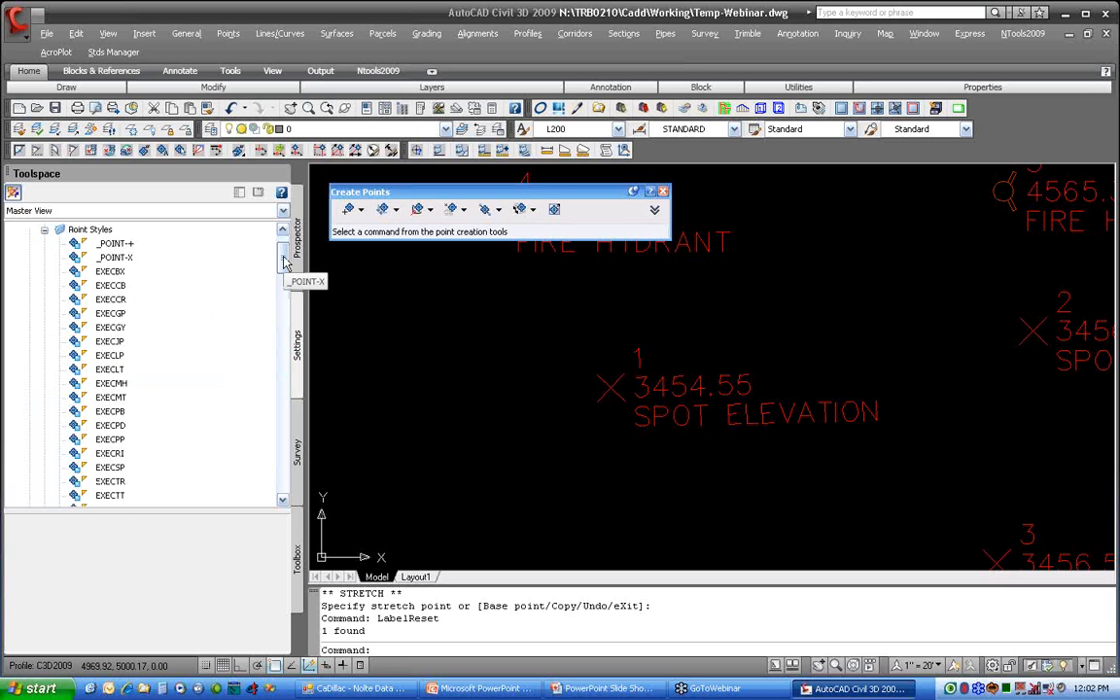
pyautogui.moveTo(284, 263); pyautogui.dragTo(281, 440)
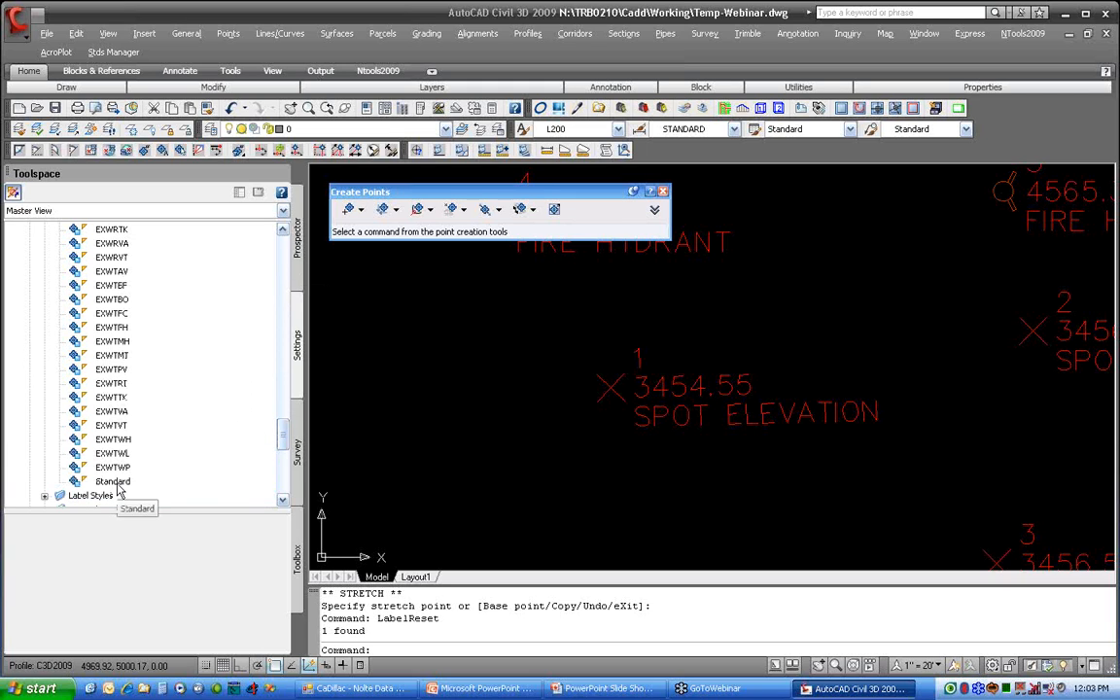
pyautogui.moveTo(282, 434); pyautogui.dragTo(287, 295)
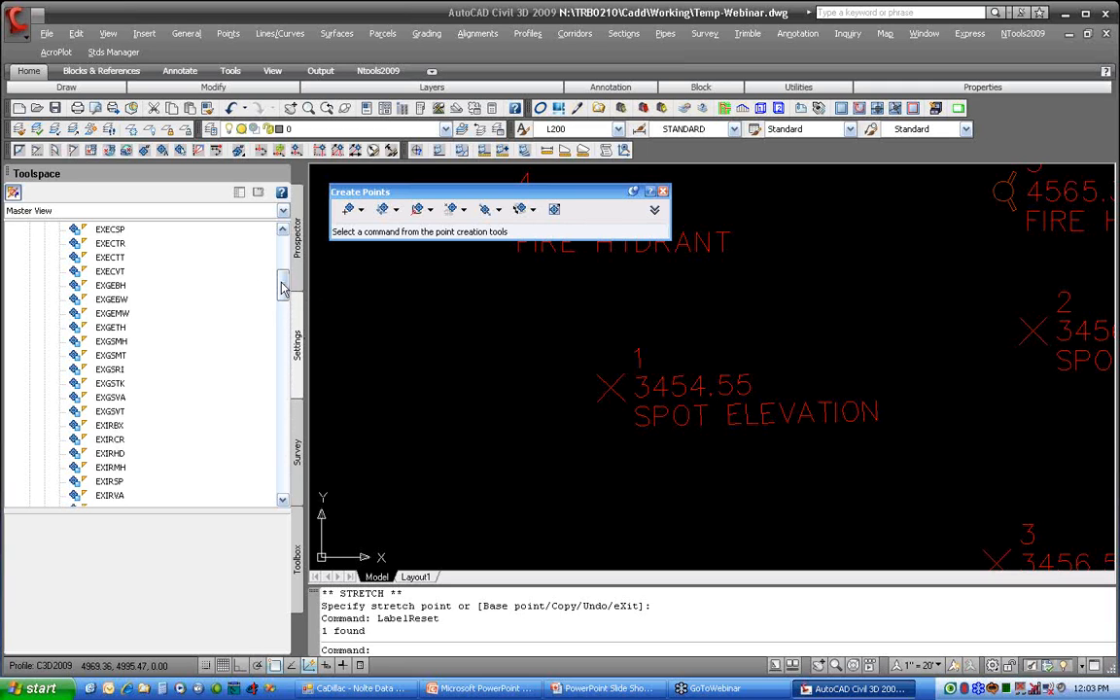
pyautogui.moveTo(285, 291); pyautogui.dragTo(288, 255)
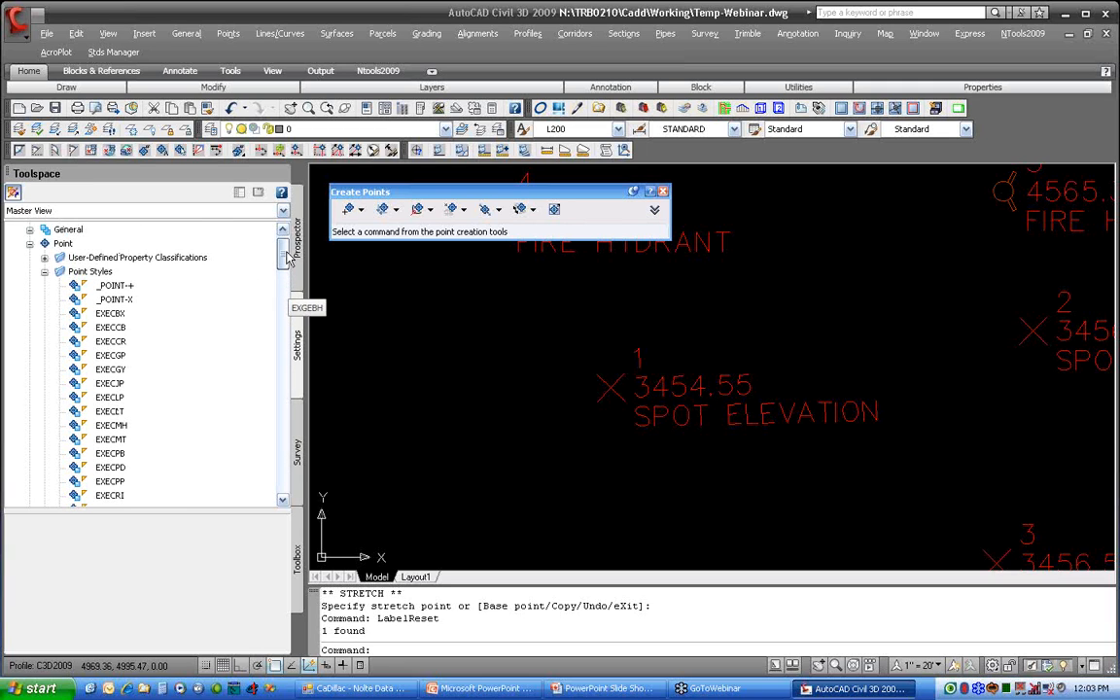
# Step: Open the _POINT-X point style for editing and review its information and marker settings
pyautogui.rightClick(131, 300)
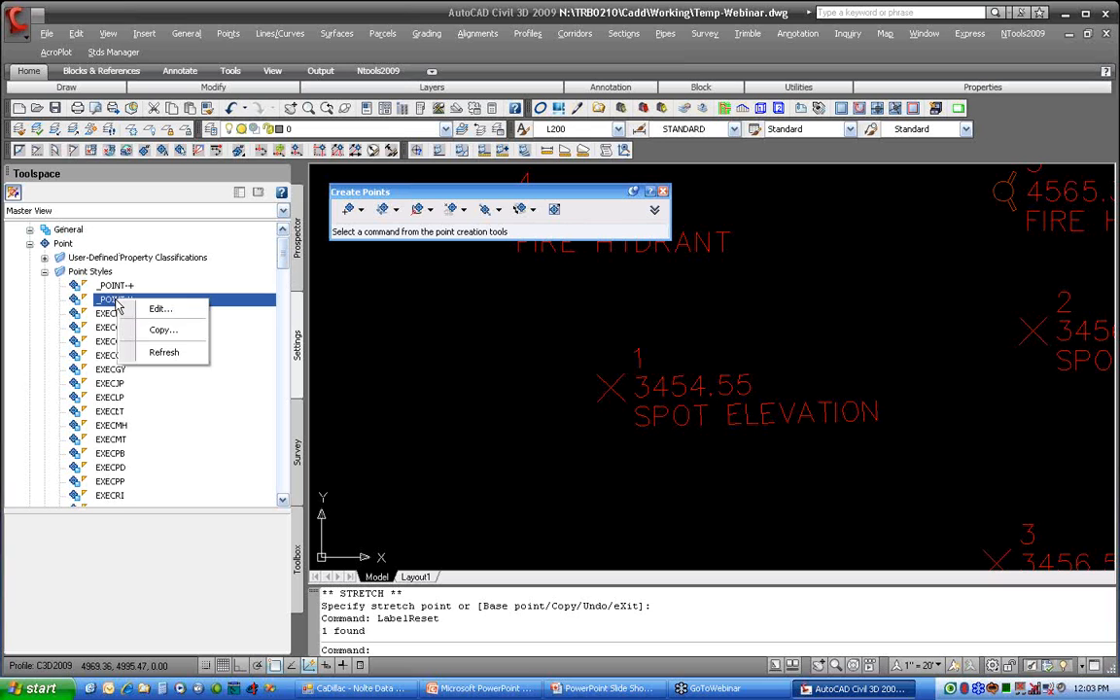
pyautogui.click(161, 310)
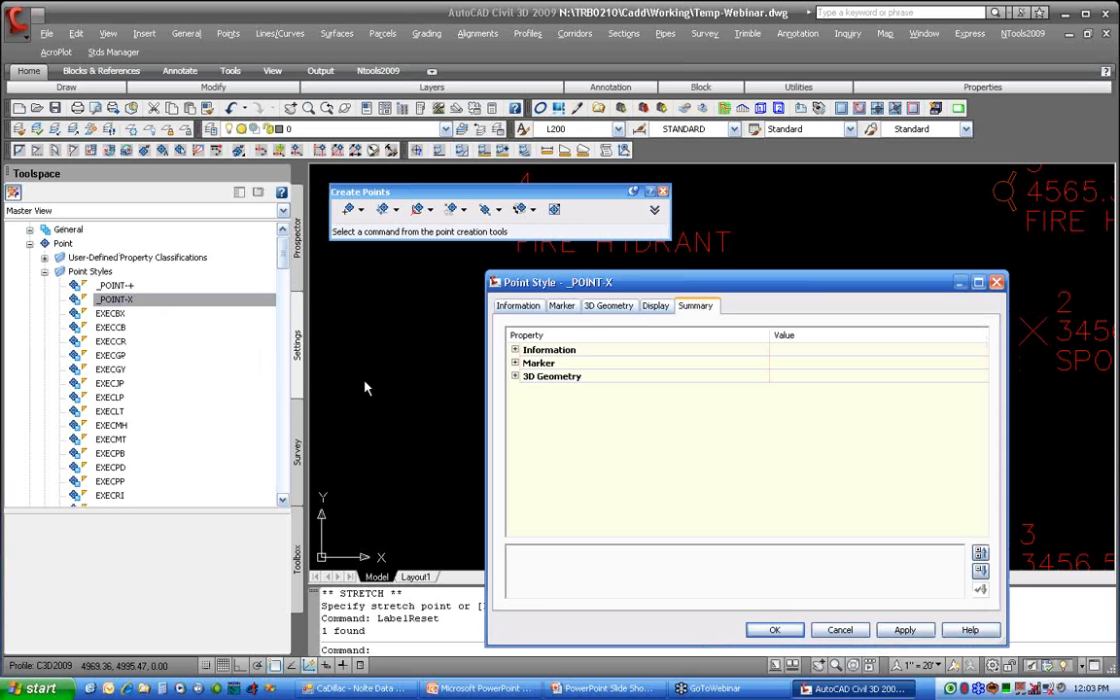
pyautogui.click(535, 309)
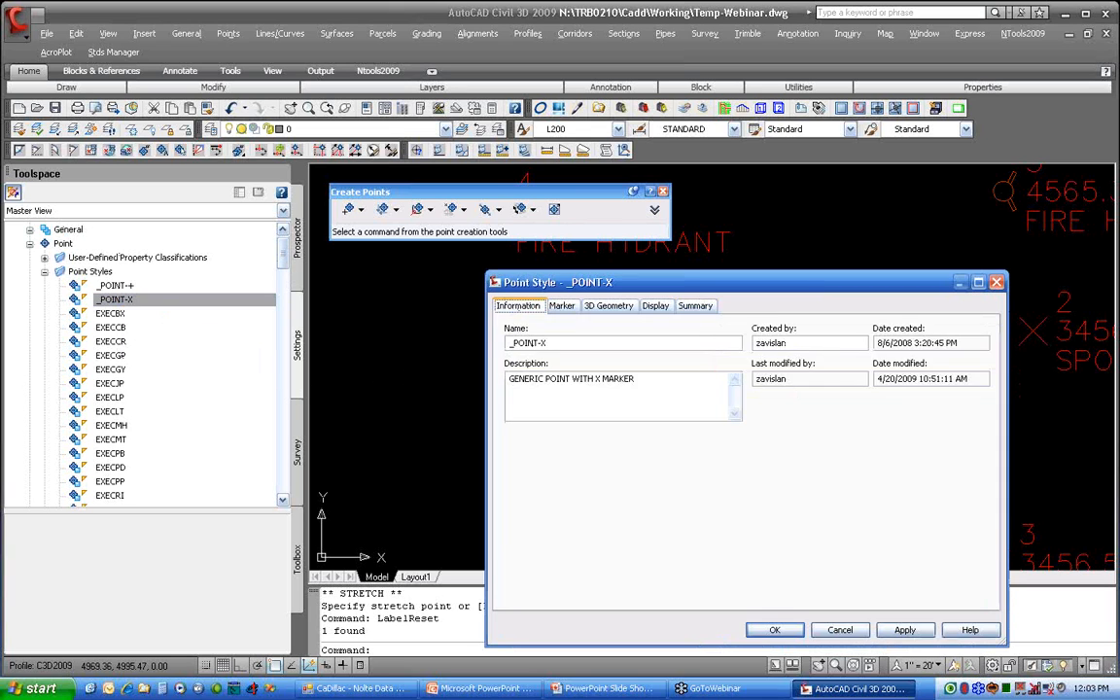
pyautogui.click(563, 307)
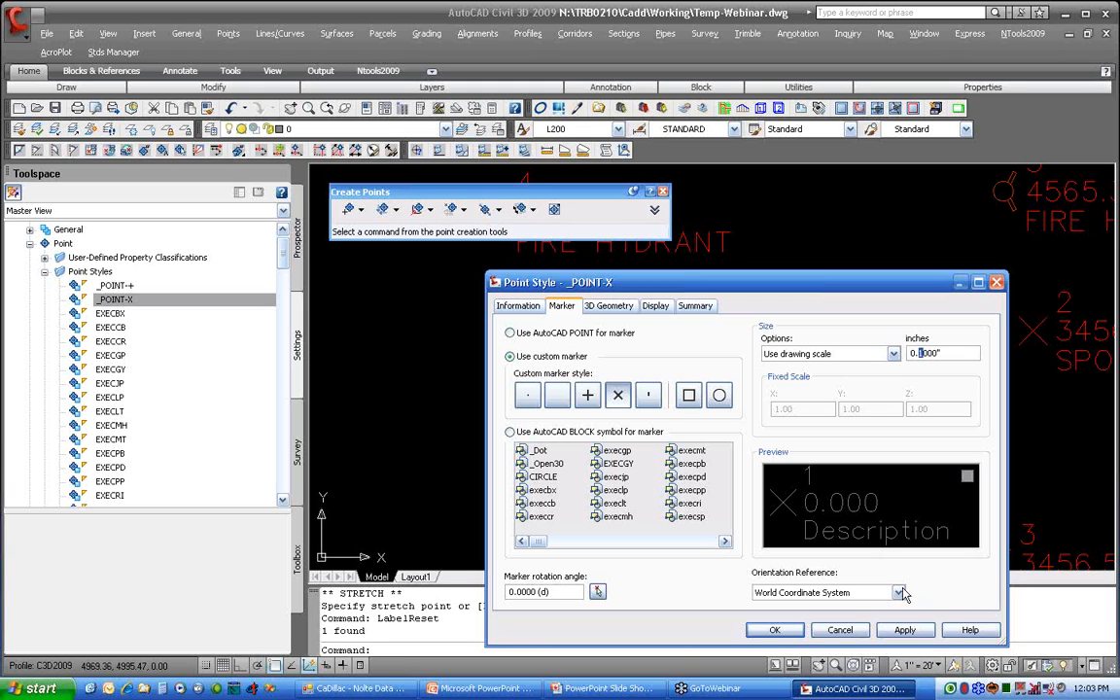
# Step: Set the _POINT-X style's 3D point display mode to Use Point Elevation
pyautogui.click(628, 309)
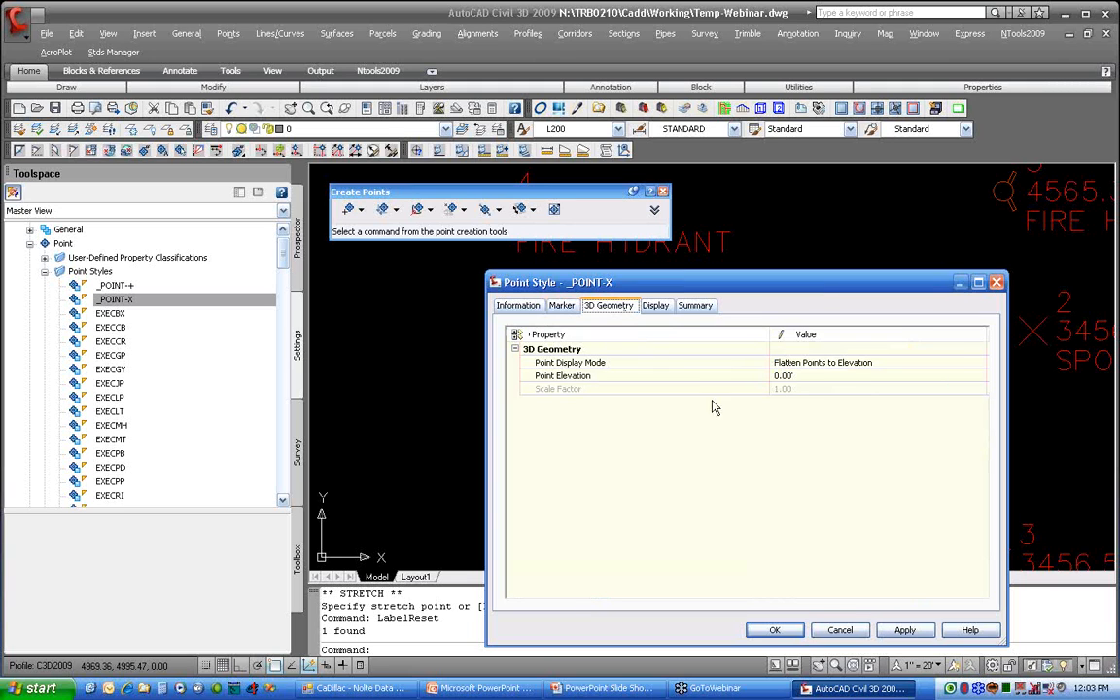
pyautogui.click(822, 362)
pyautogui.click(823, 362)
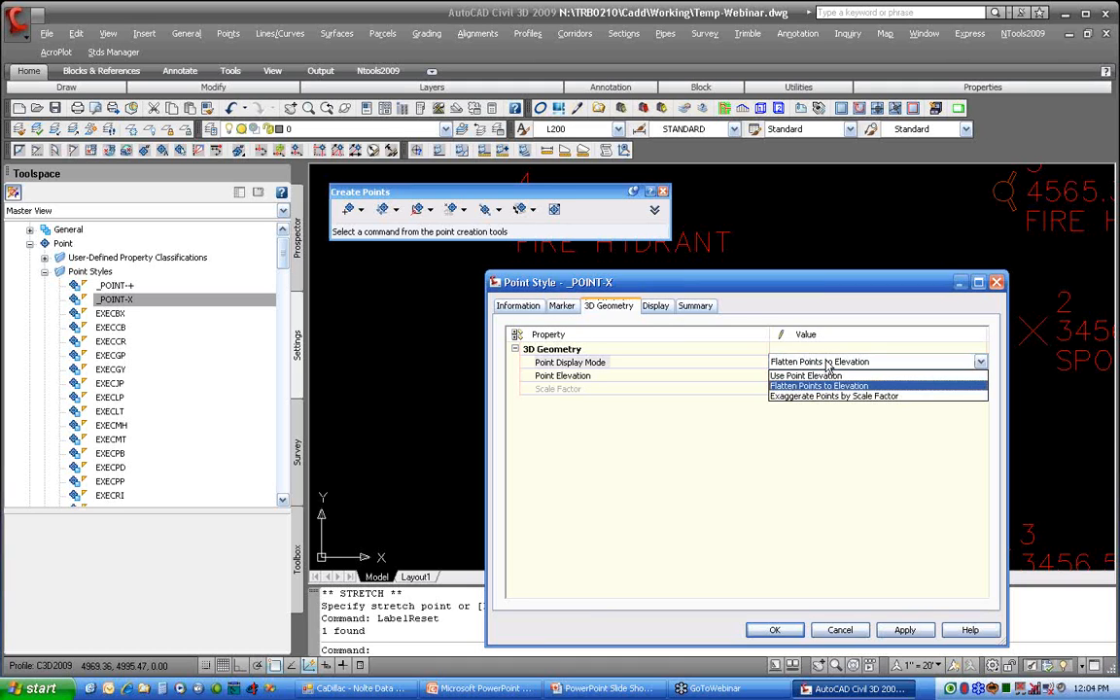
pyautogui.click(824, 377)
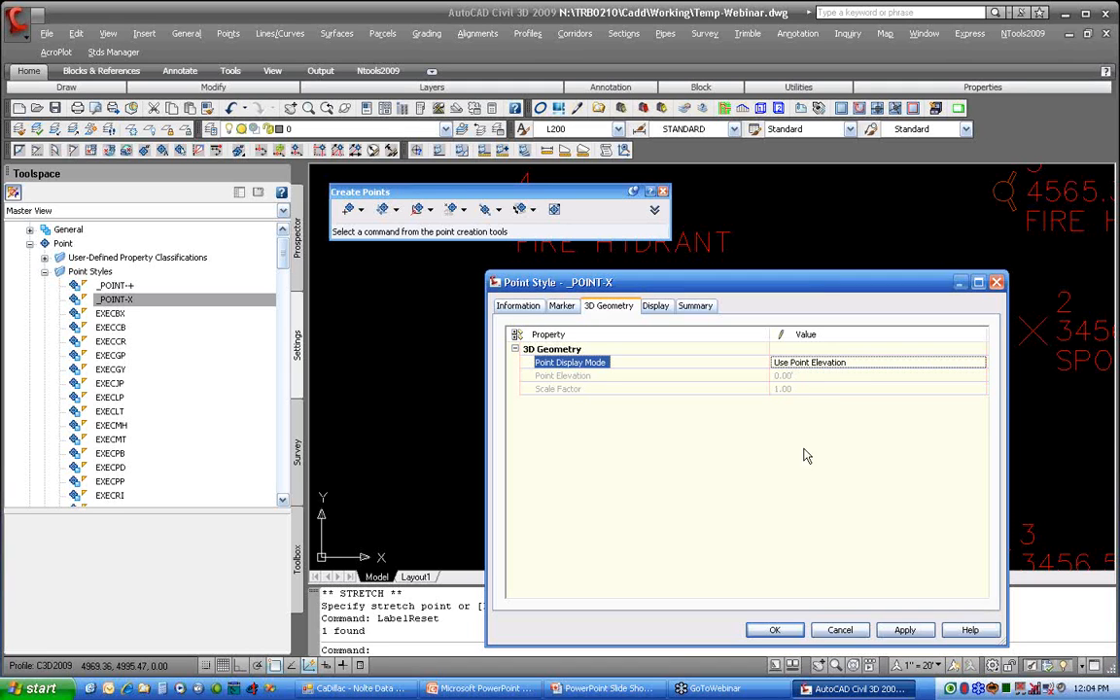
# Step: Set the _POINT-X style's 3D point display mode to Flatten Points to Elevation
pyautogui.click(813, 362)
pyautogui.click(813, 362)
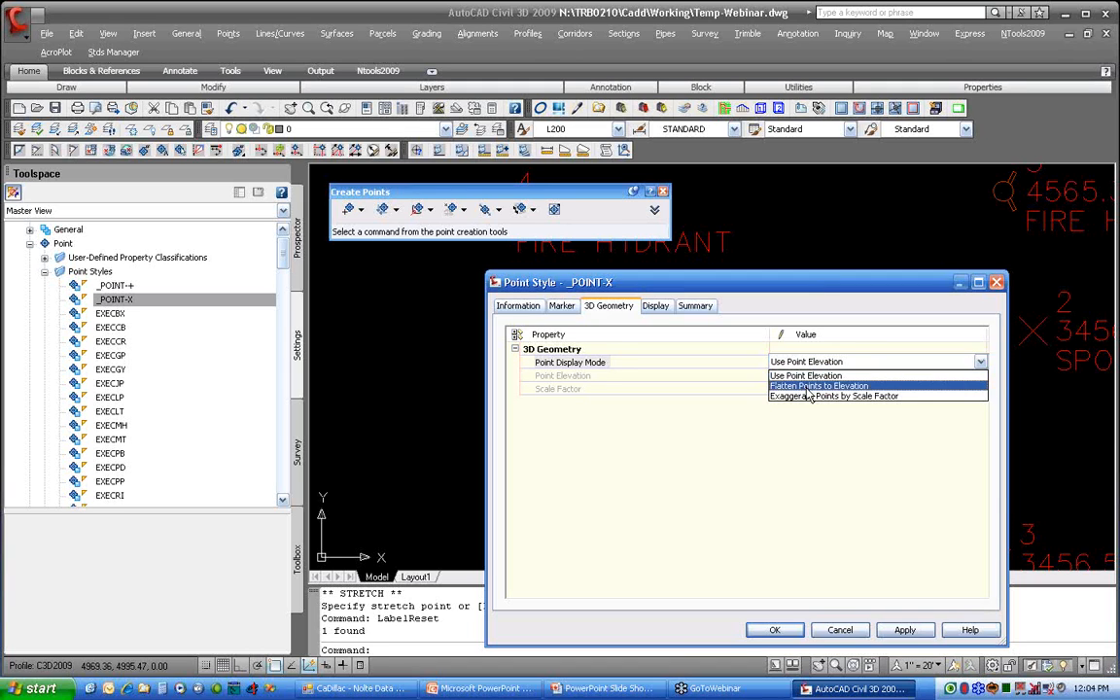
pyautogui.click(807, 387)
pyautogui.click(818, 366)
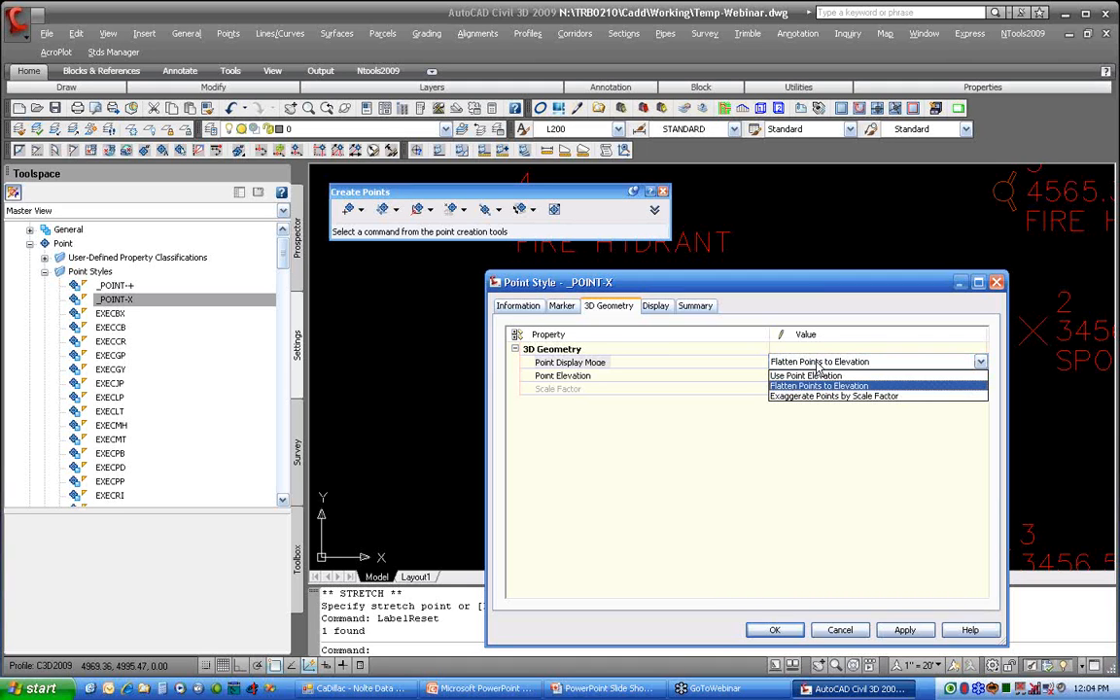
pyautogui.click(818, 386)
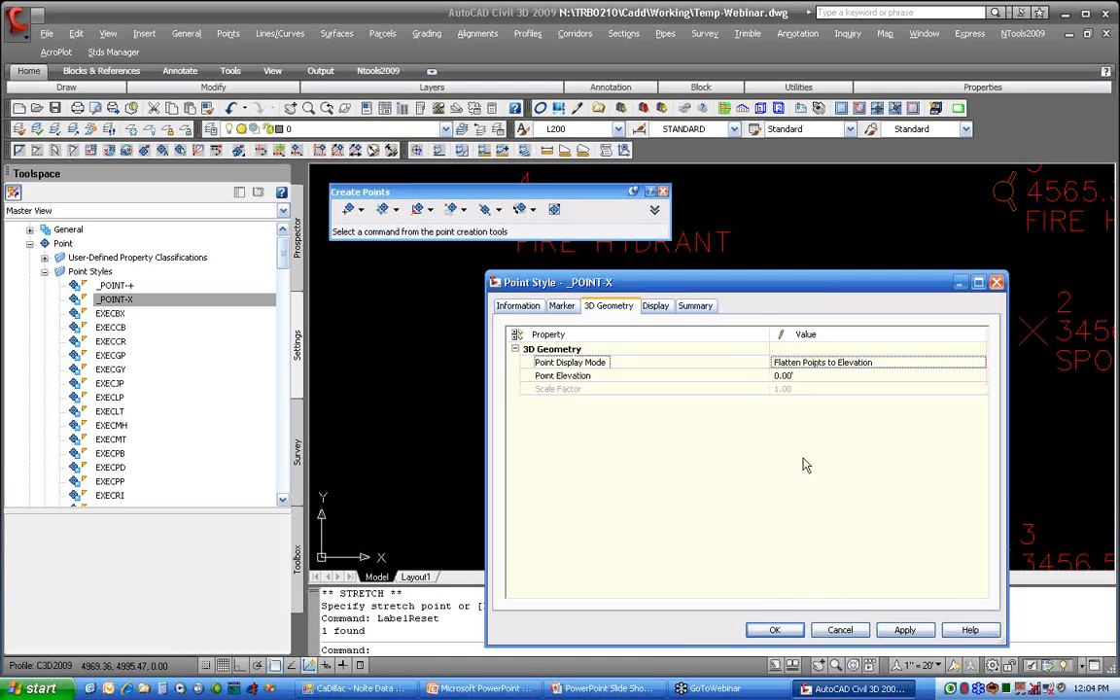
# Step: Review the _POINT-X style's display components and expanded property summary, and accept the style edits
pyautogui.click(656, 307)
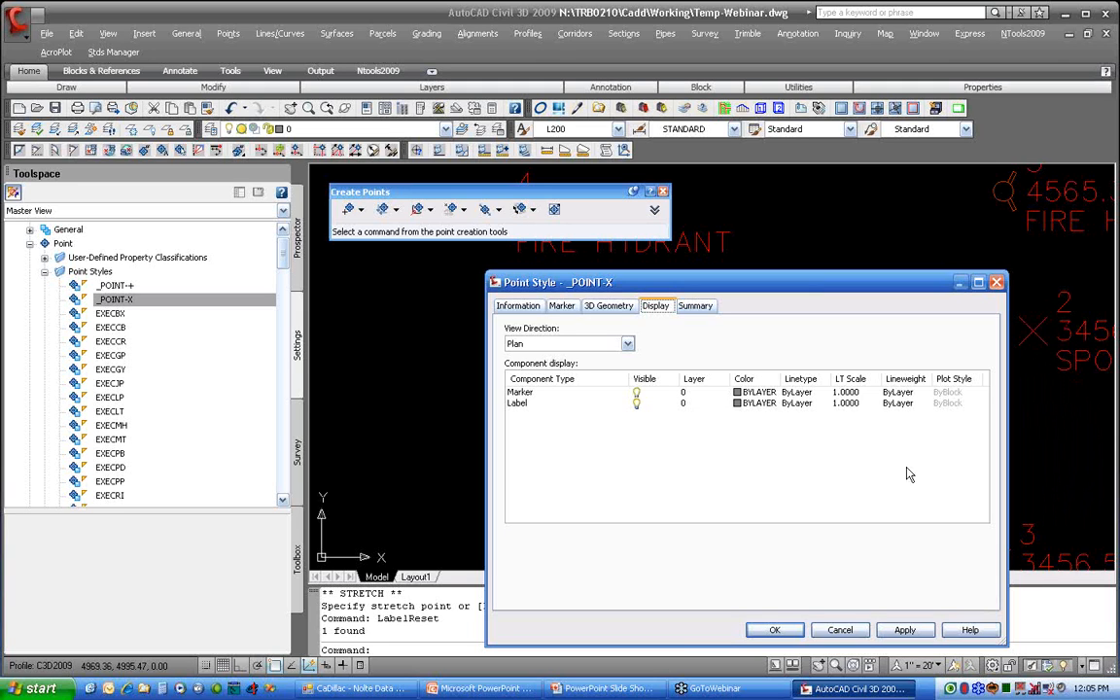
pyautogui.click(695, 306)
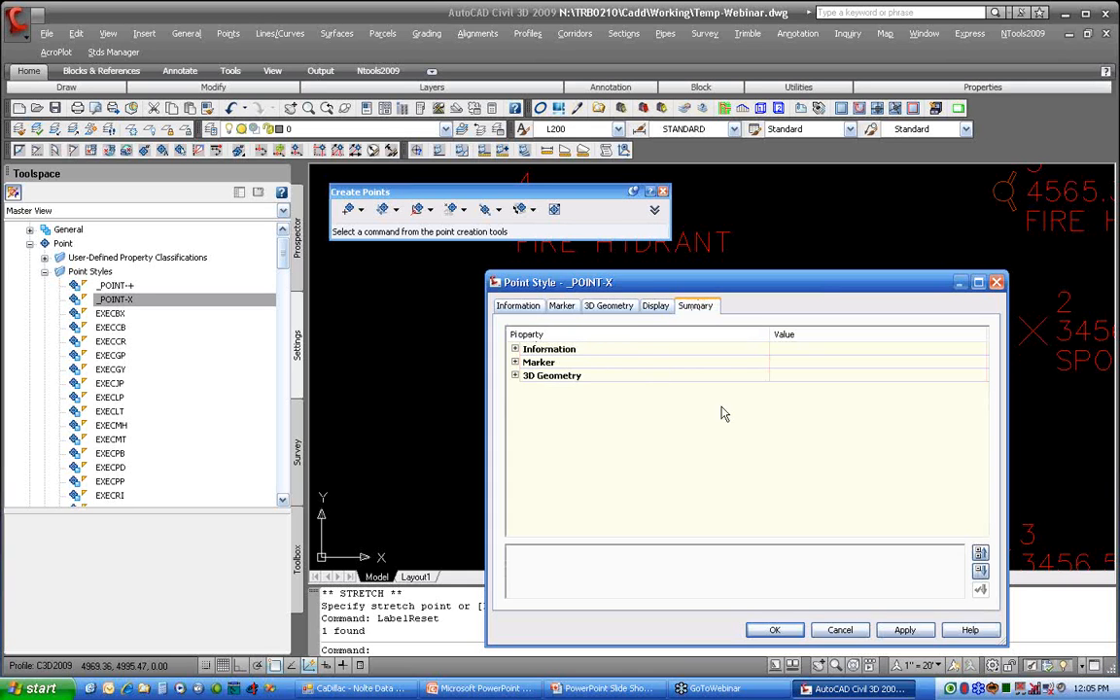
pyautogui.click(980, 570)
pyautogui.scroll(-5, 872, 387)
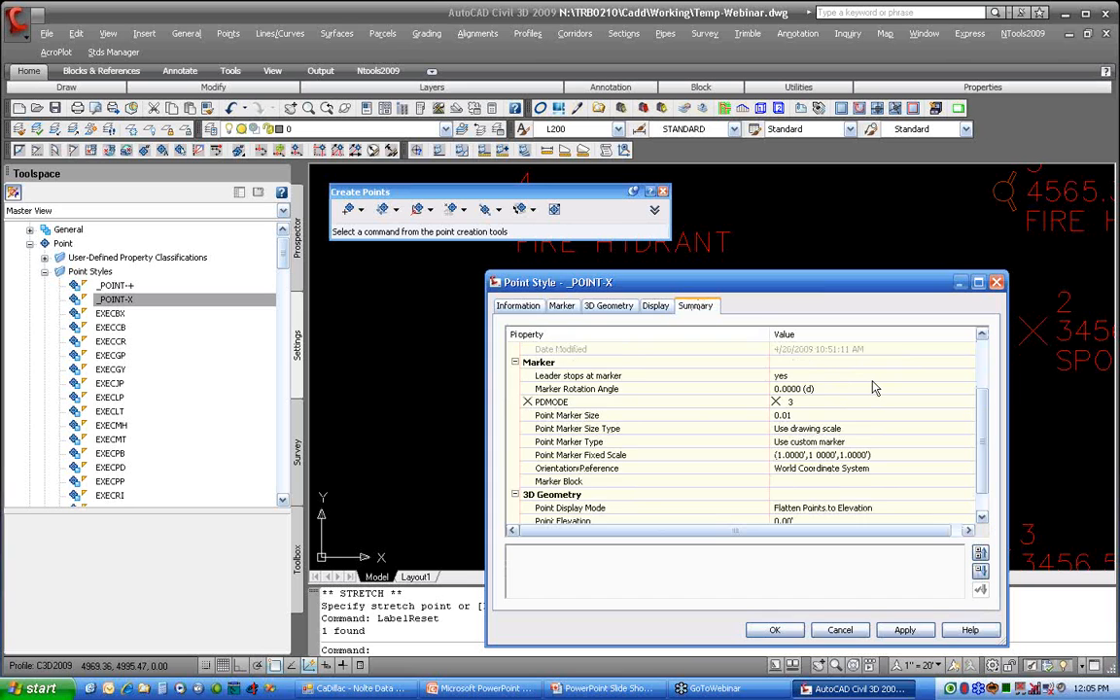
pyautogui.click(774, 630)
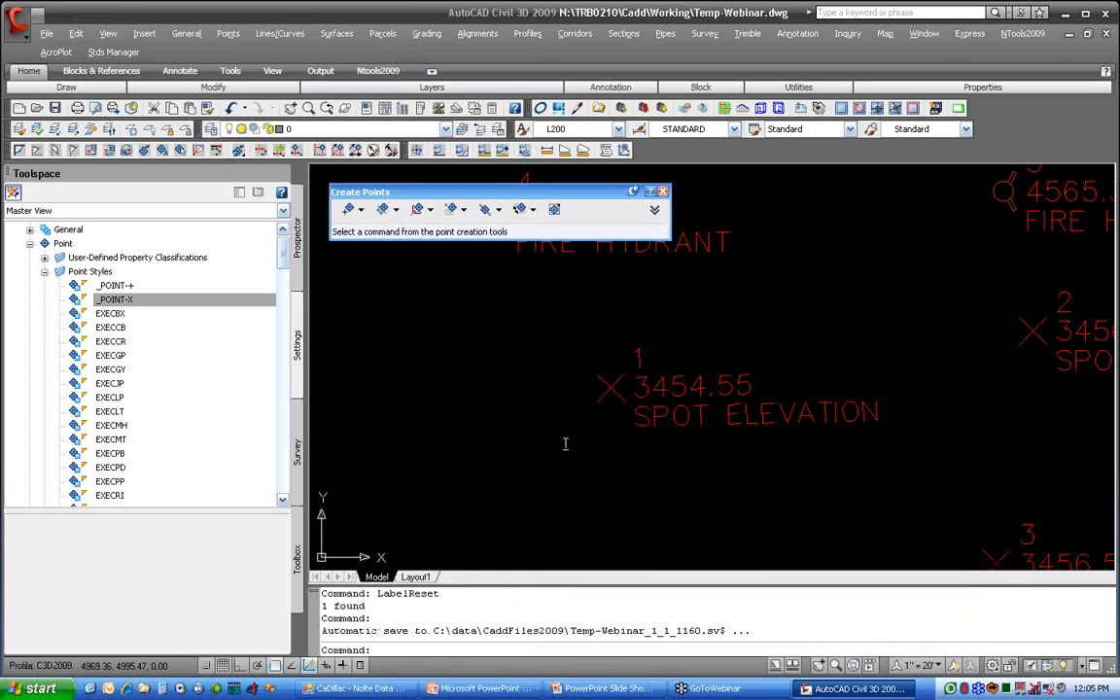
# Step: Open the EXWTFH point style for editing and review its marker settings and the available AutoCAD block symbols
pyautogui.scroll(-1, 284, 264)
pyautogui.moveTo(284, 265); pyautogui.dragTo(279, 443)
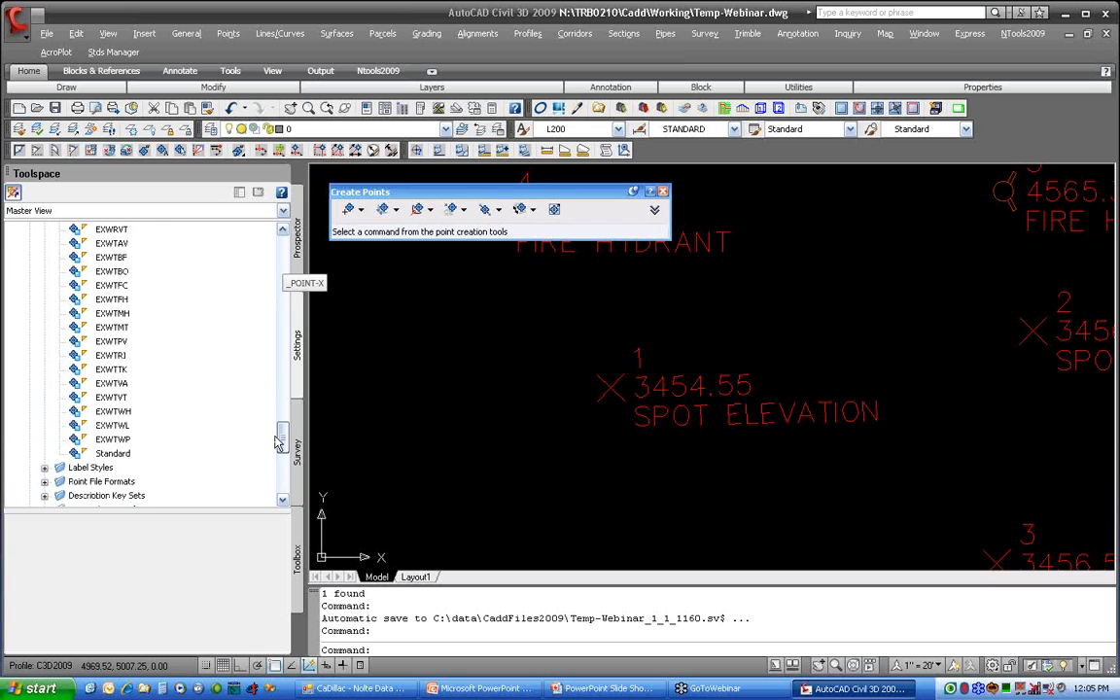
pyautogui.rightClick(113, 298)
pyautogui.click(176, 313)
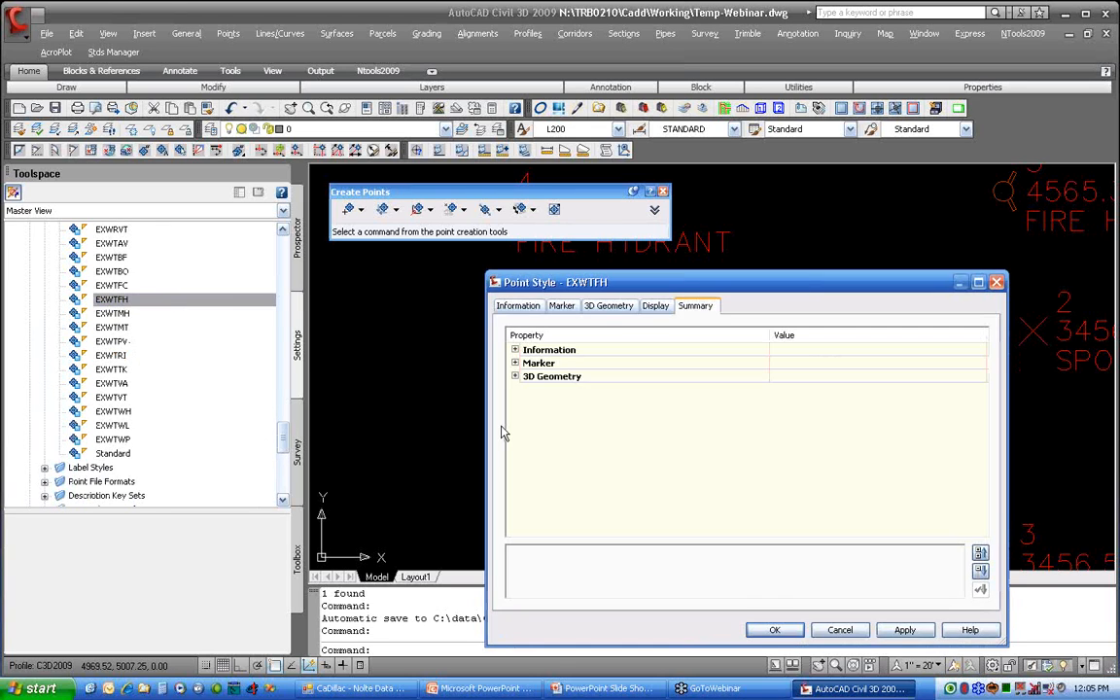
pyautogui.click(562, 307)
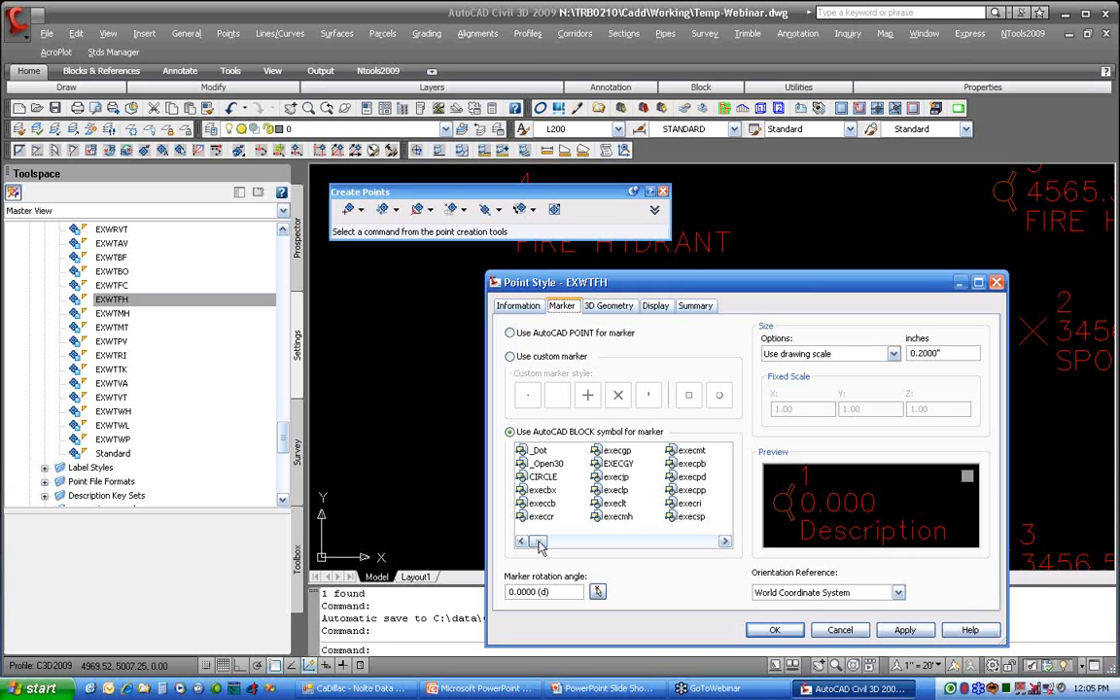
pyautogui.moveTo(540, 542); pyautogui.dragTo(691, 542)
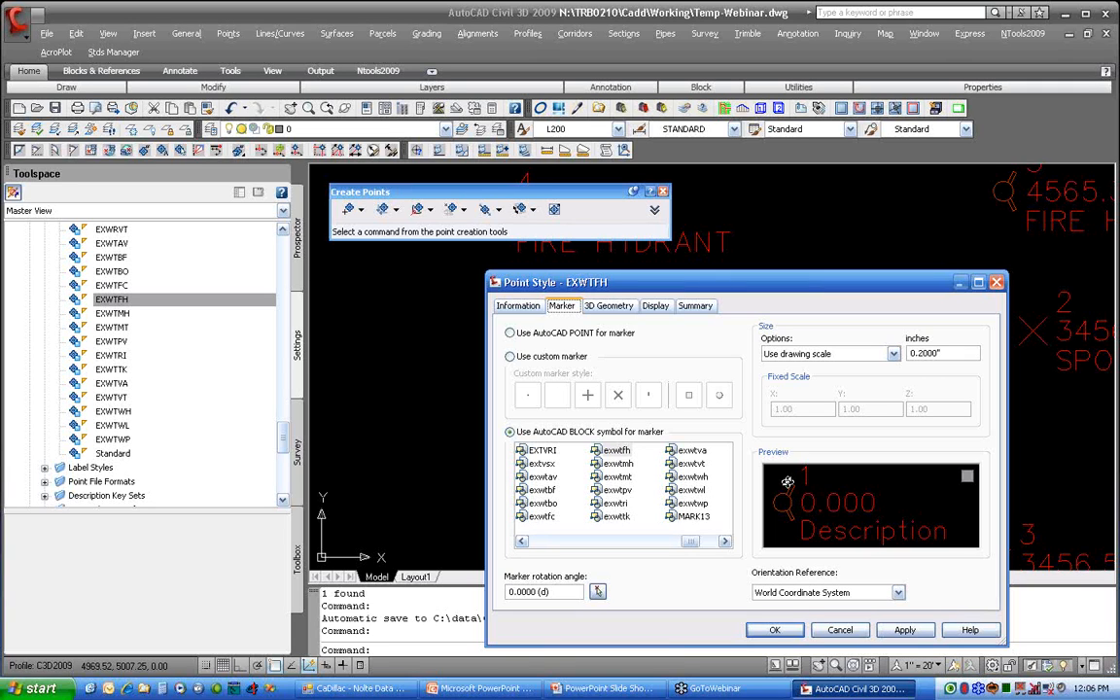
# Step: Set the EXWTFH marker rotation angle to 90 degrees with World Coordinate System as orientation reference, and accept the style
pyautogui.click(948, 349)
pyautogui.click(563, 594)
pyautogui.click(511, 591)
pyautogui.write('9')
pyautogui.click(899, 593)
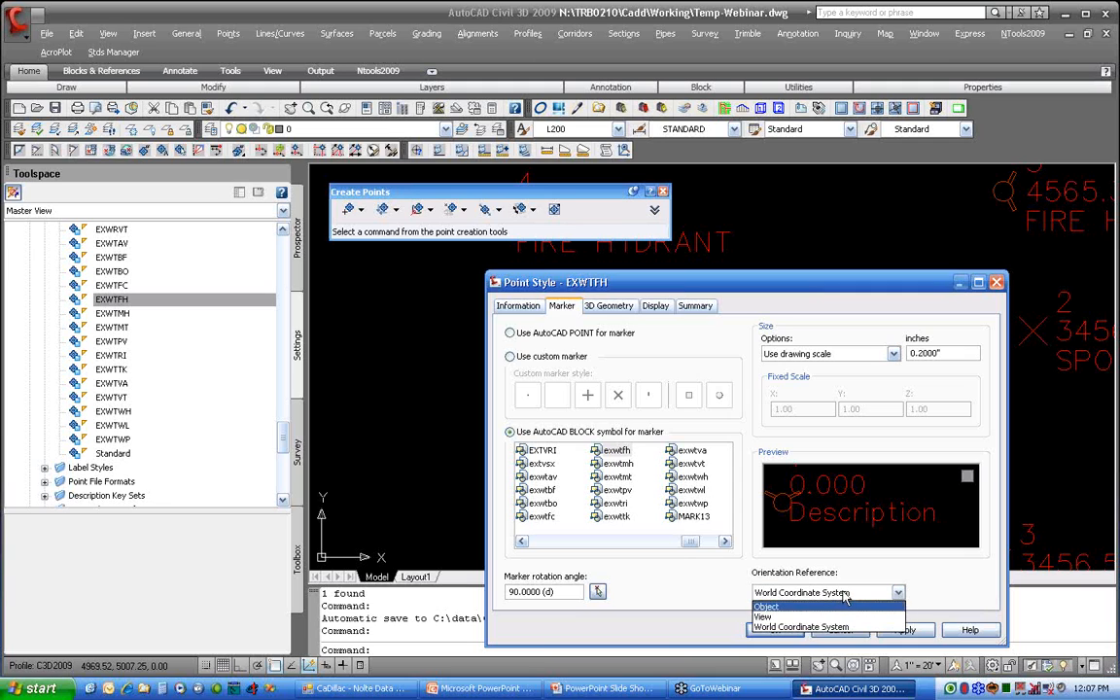
pyautogui.click(844, 626)
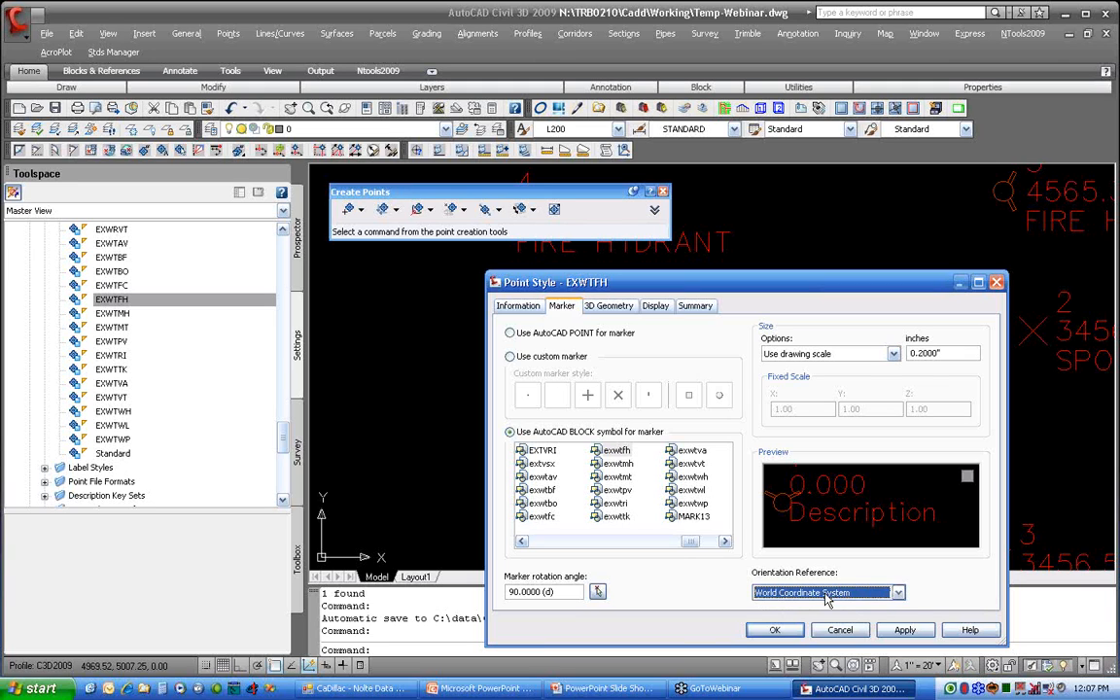
pyautogui.click(827, 596)
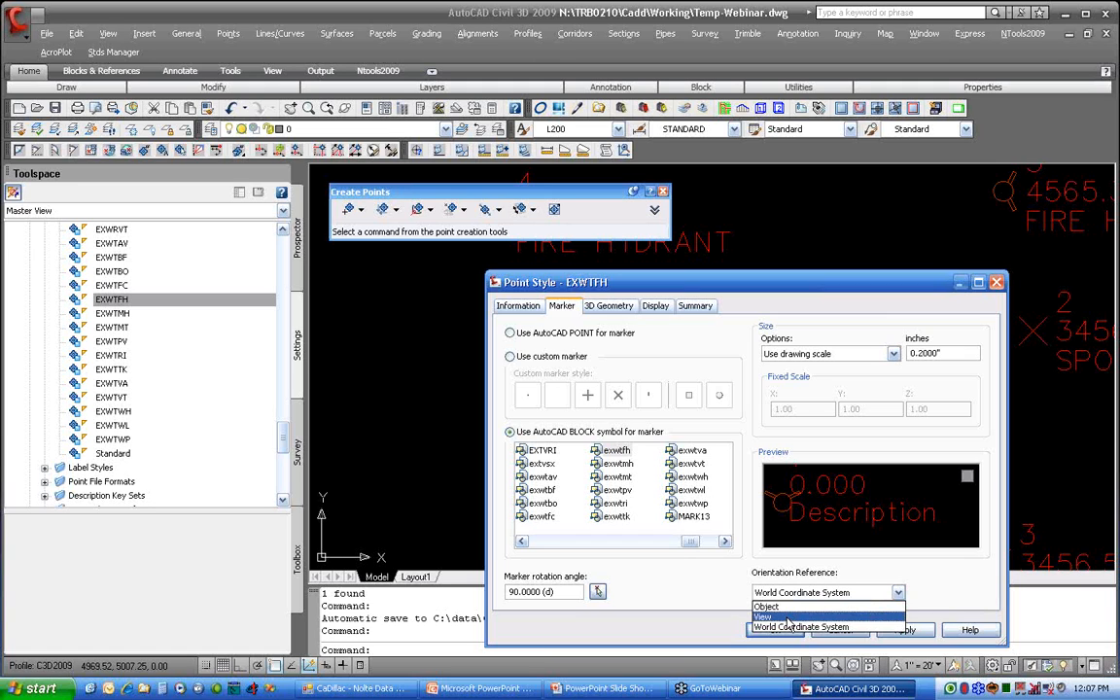
pyautogui.click(792, 628)
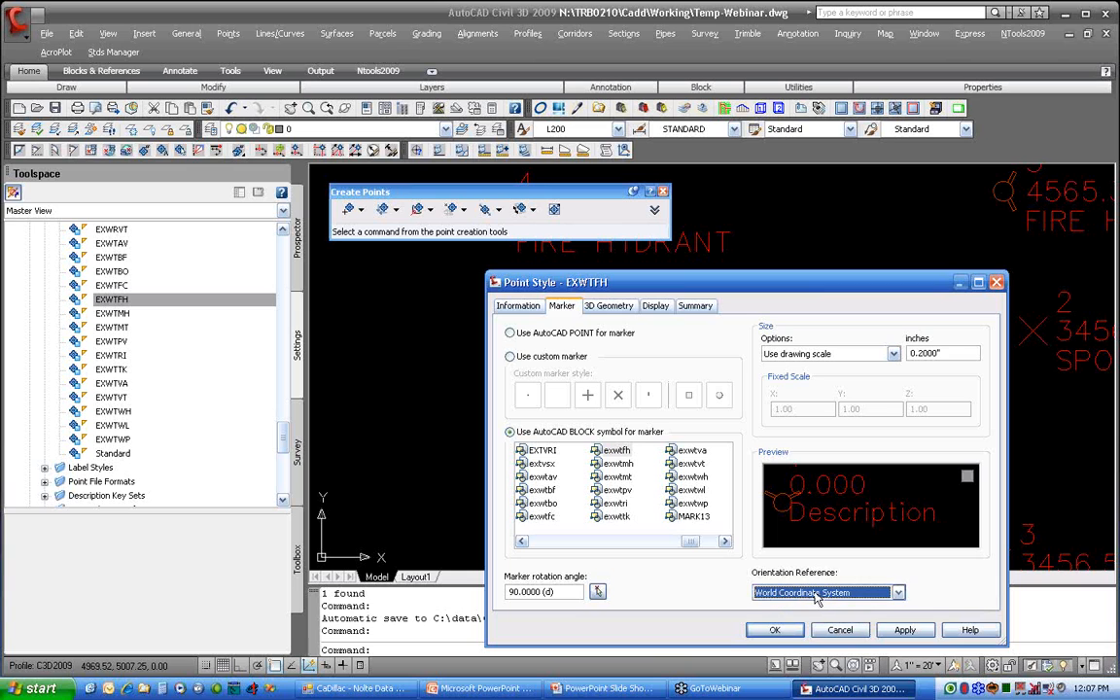
pyautogui.click(775, 631)
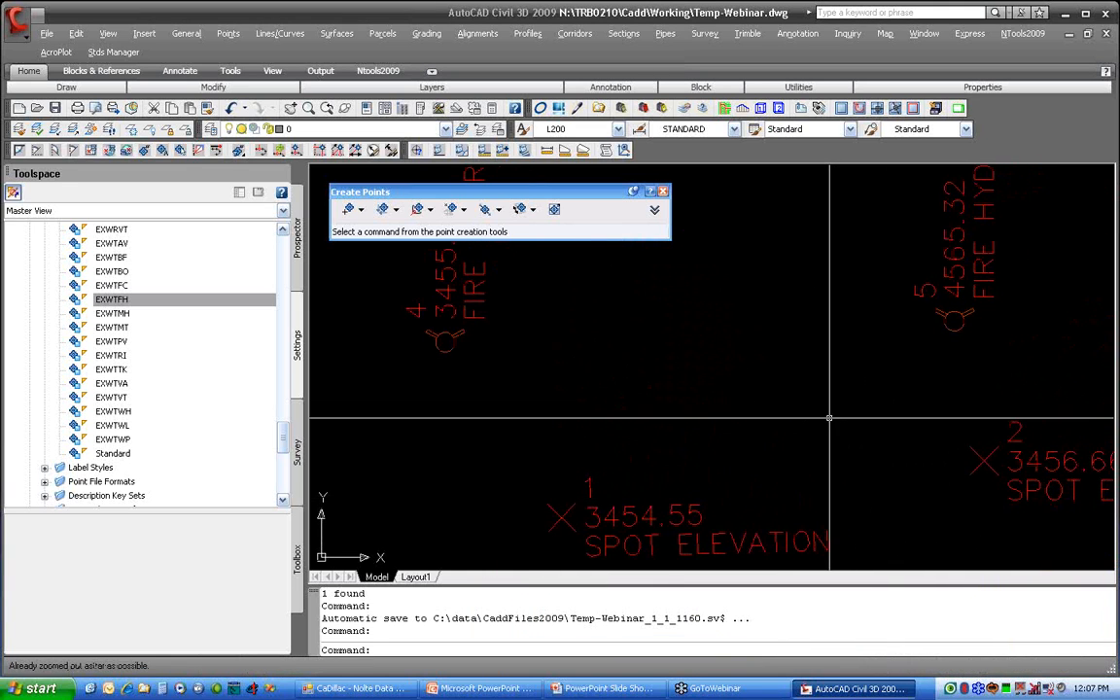
# Step: Close the Create Points toolbar and set the EXWTFH style's marker rotation angle to 0 degrees
pyautogui.middleClick(828, 418)
pyautogui.middleClick(829, 418)
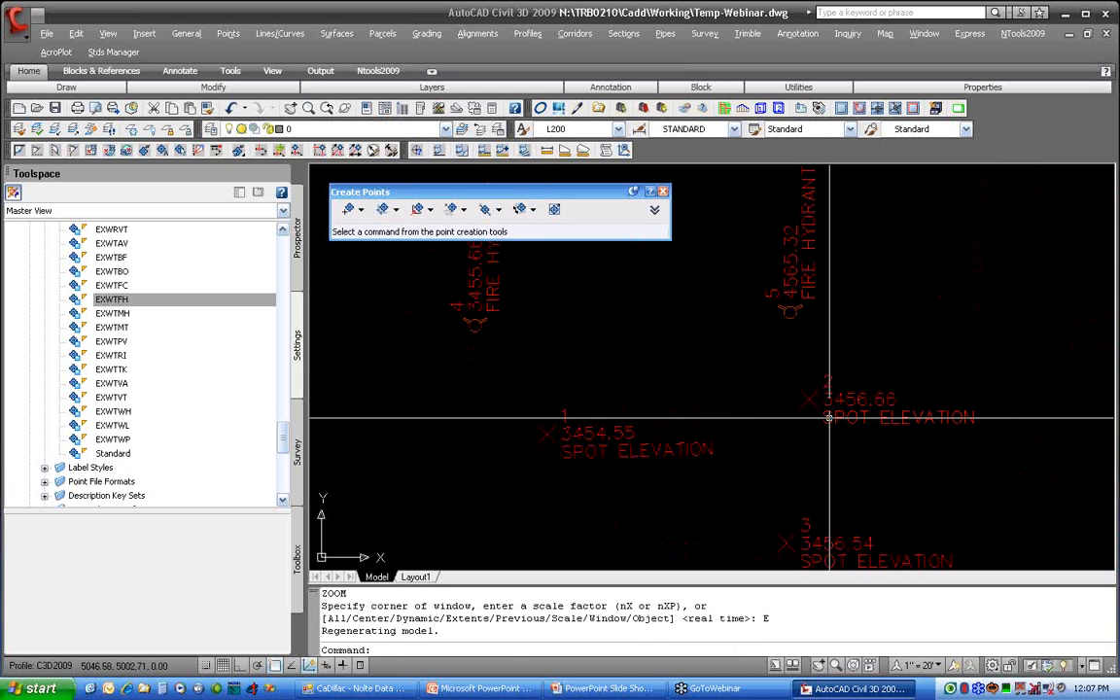
pyautogui.click(662, 191)
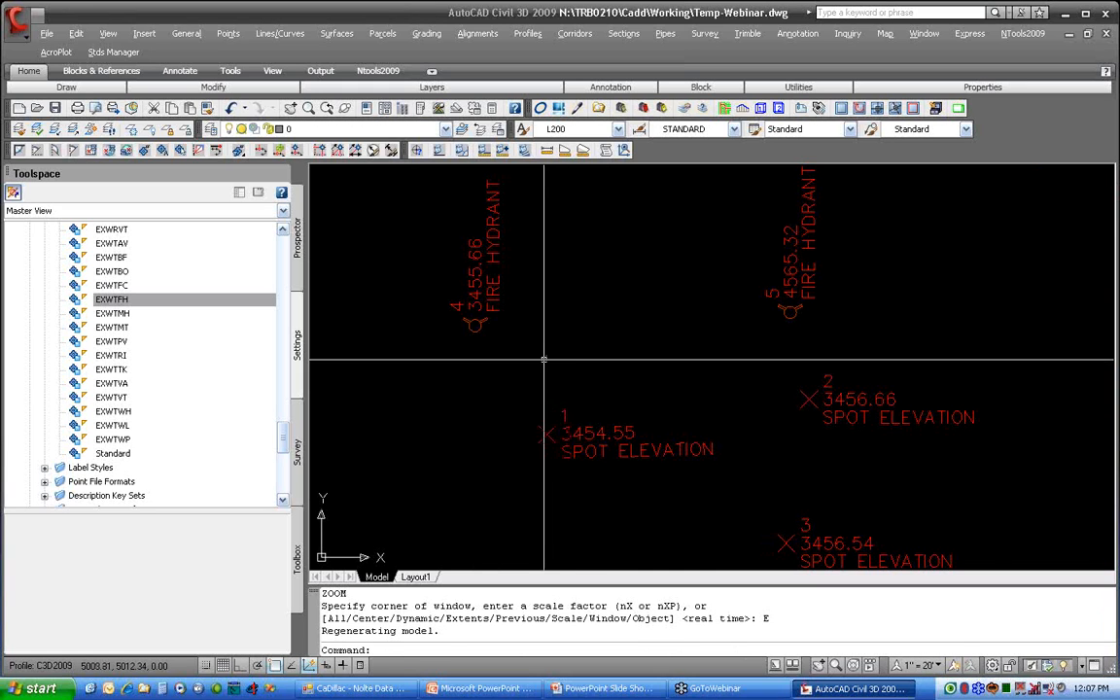
pyautogui.rightClick(226, 303)
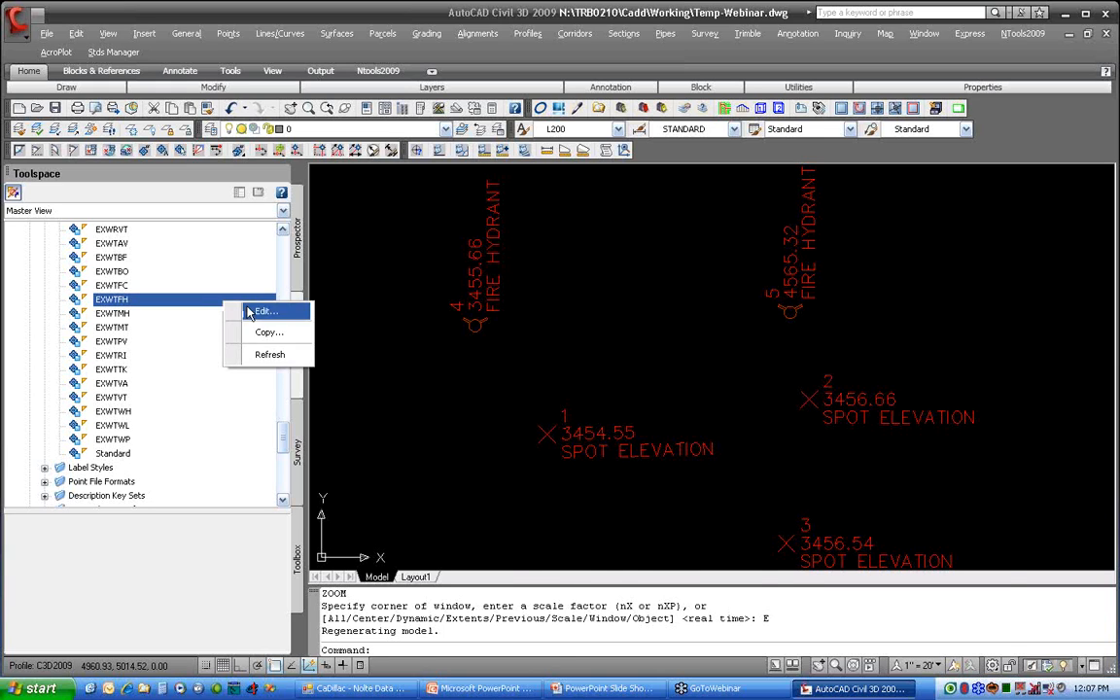
pyautogui.click(254, 307)
pyautogui.click(505, 592)
pyautogui.press('Delete')
pyautogui.click(775, 632)
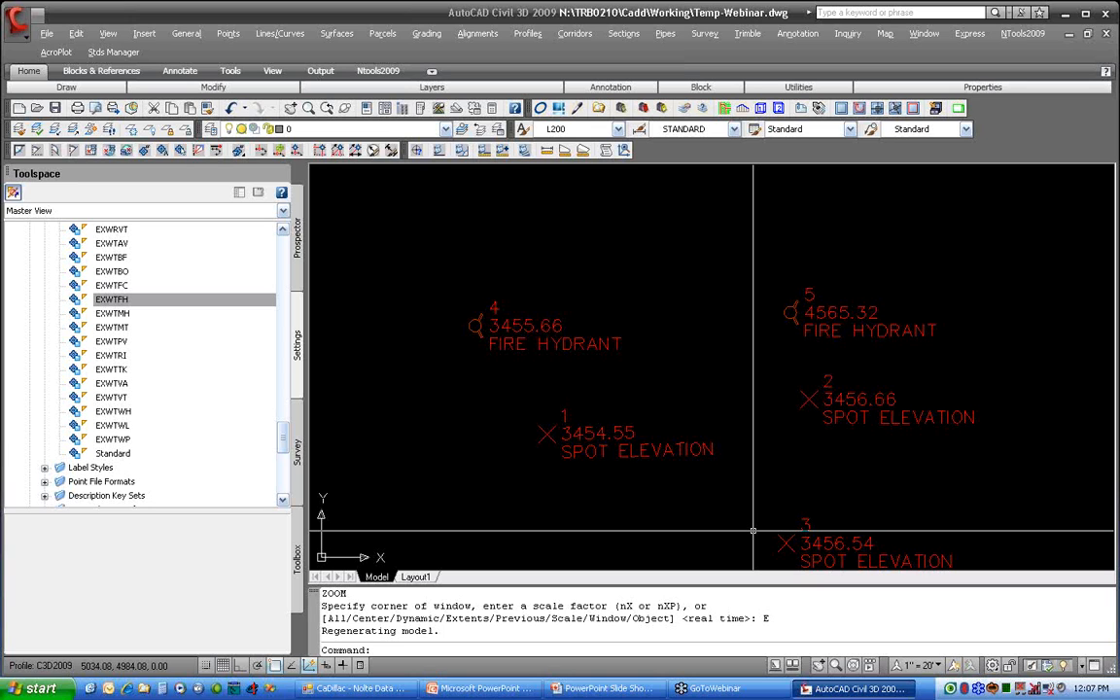
pyautogui.moveTo(780, 520); pyautogui.dragTo(741, 470, button='middle')
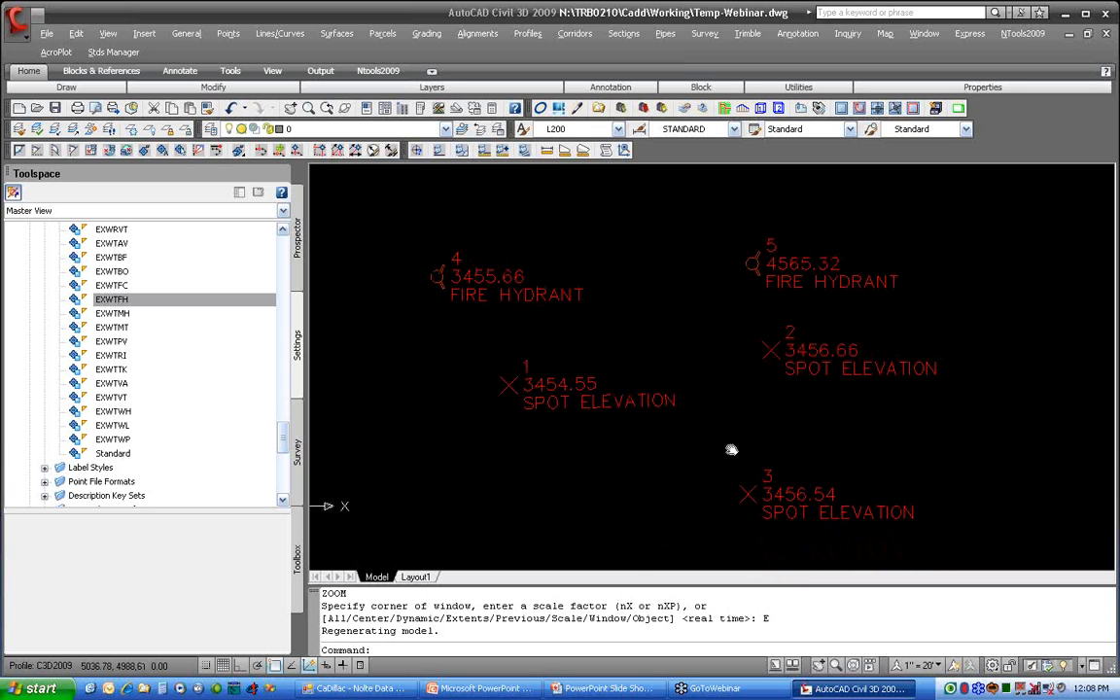
pyautogui.write('DIST')
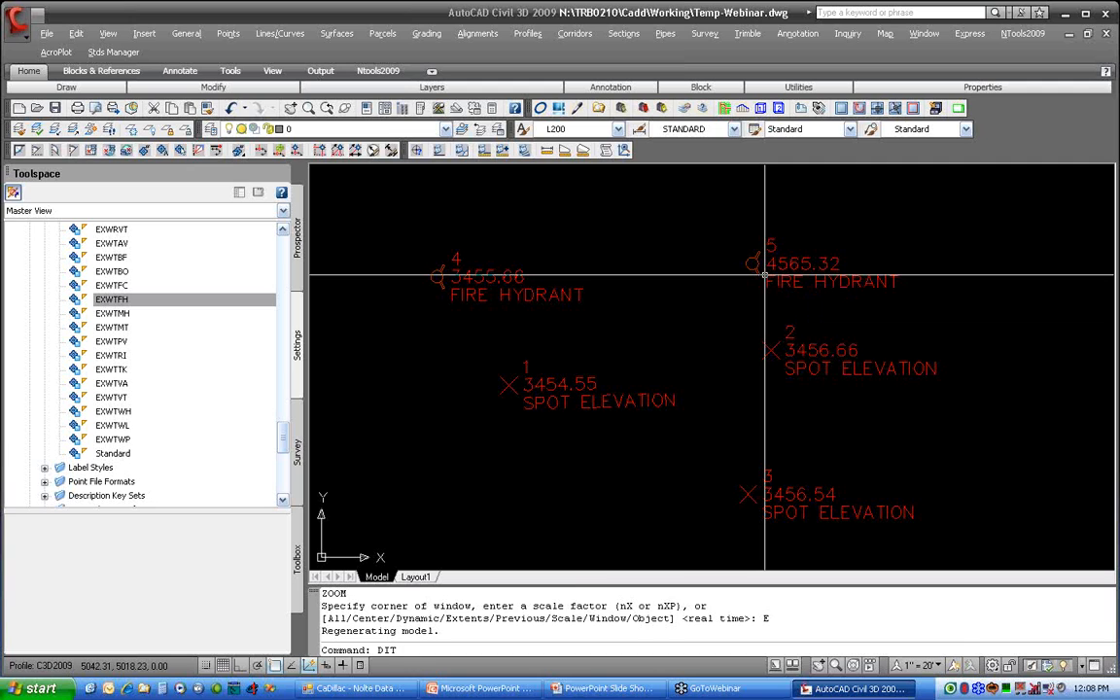
pyautogui.press('Return')
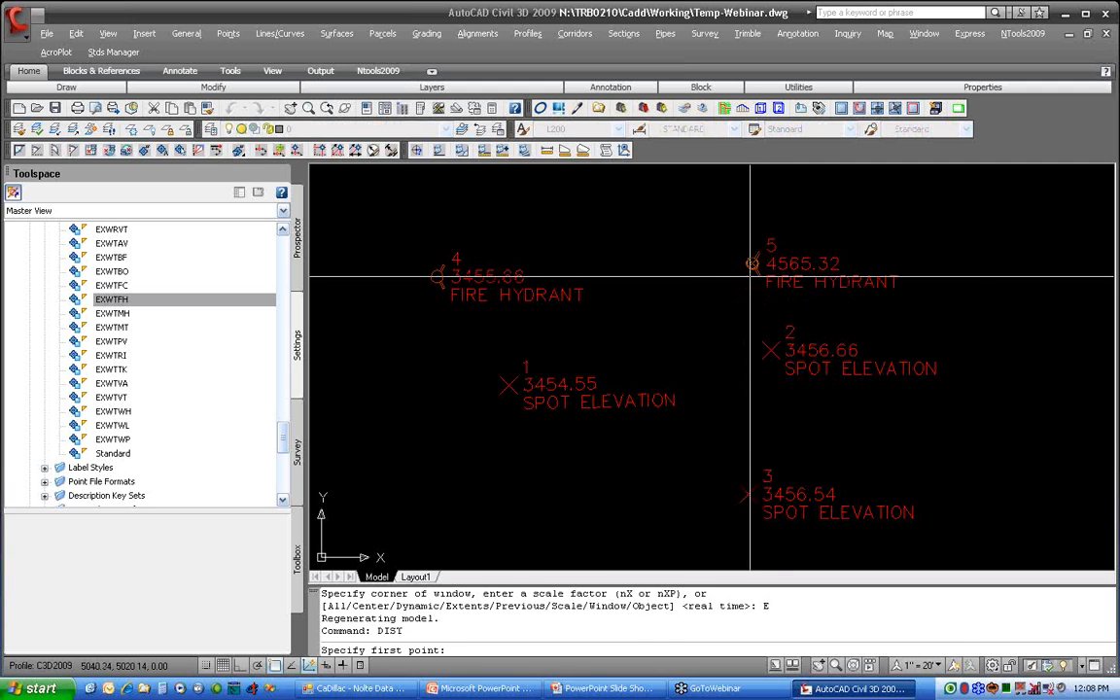
pyautogui.click(748, 251)
pyautogui.press('Escape')
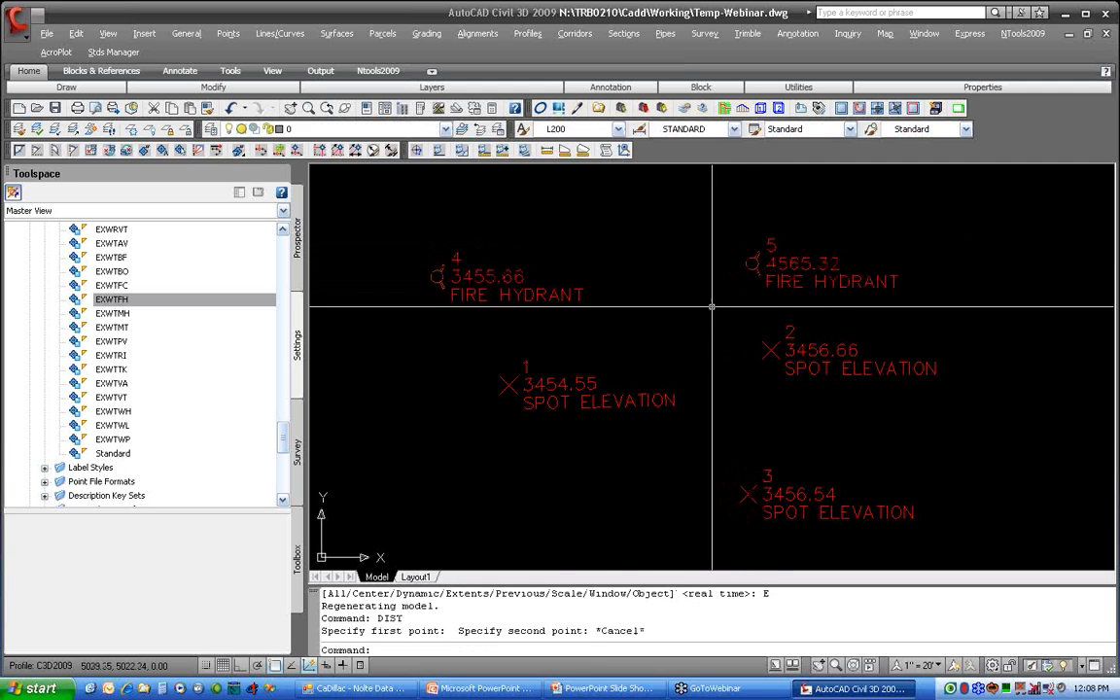
# Step: Measure the height of point 5's fire hydrant symbol with object snaps off
pyautogui.write('DIST')
pyautogui.press('Return')
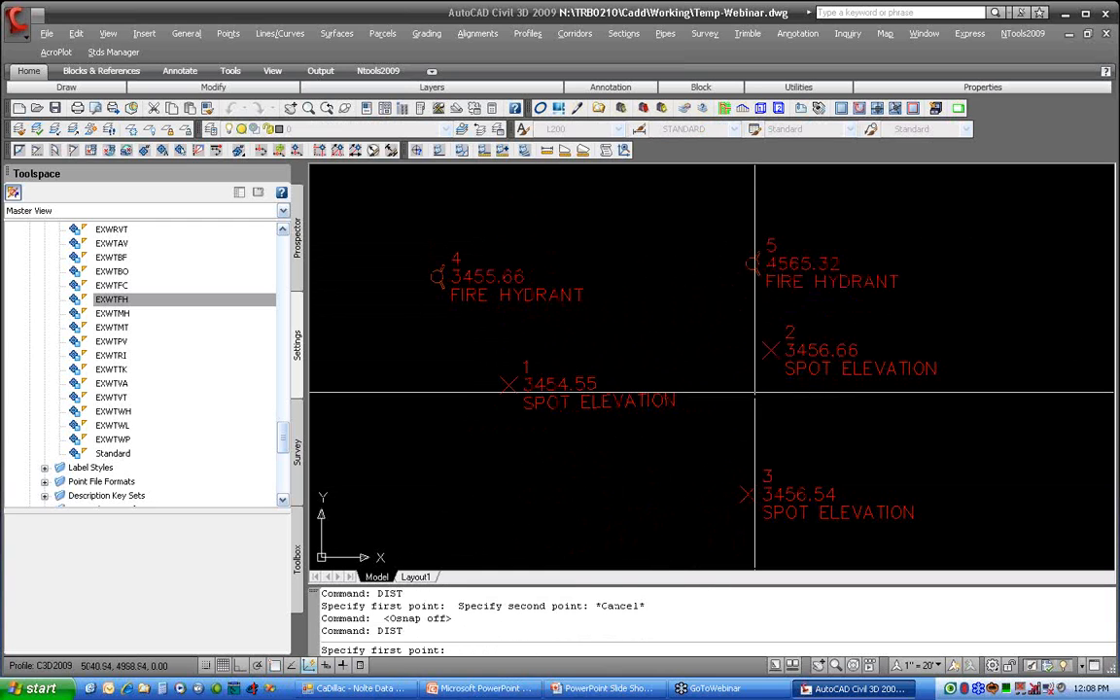
pyautogui.click(757, 278)
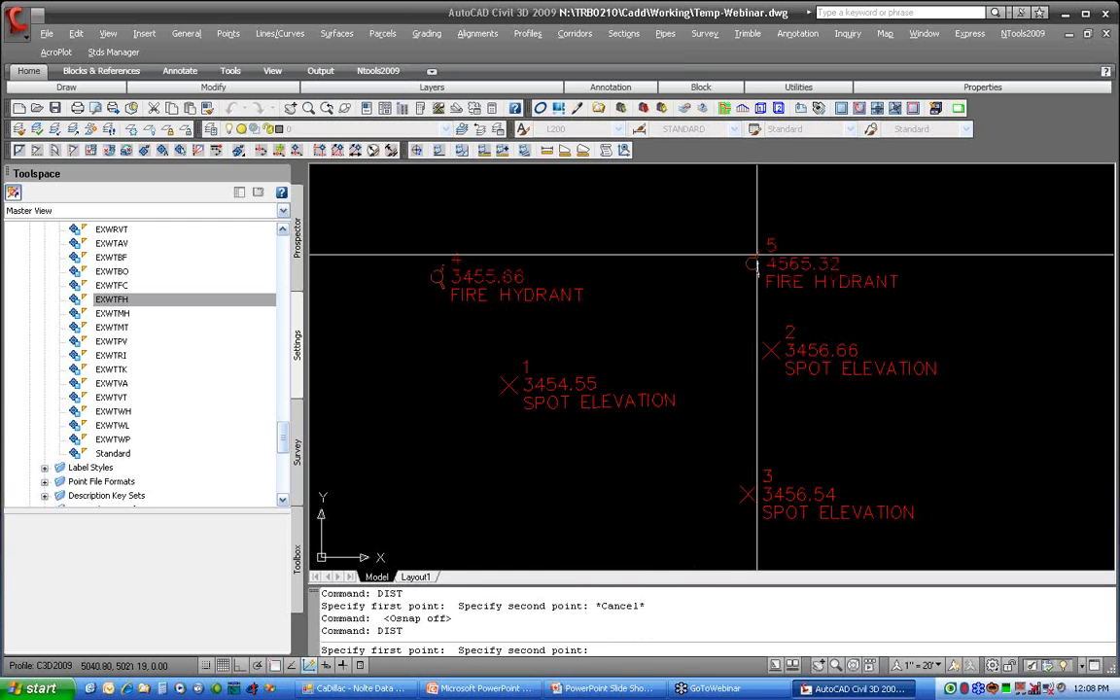
pyautogui.click(758, 251)
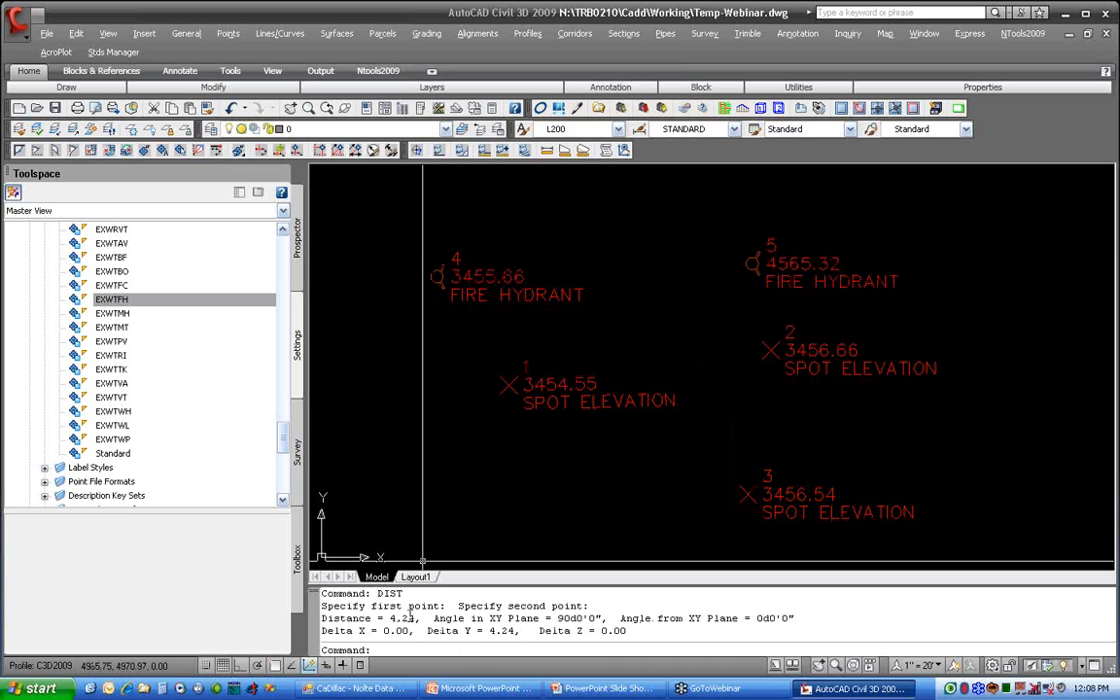
# Step: Switch the annotation scale to 1" = 40' to compare the marker and label sizes, and return it to 1" = 20'
pyautogui.click(921, 665)
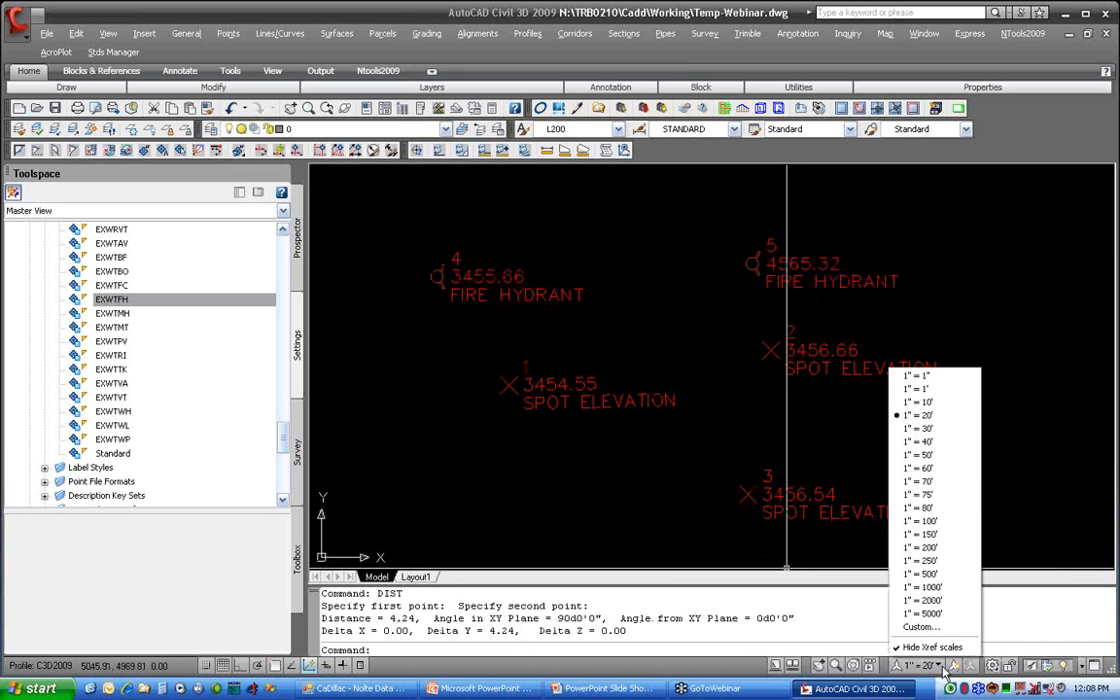
pyautogui.click(919, 441)
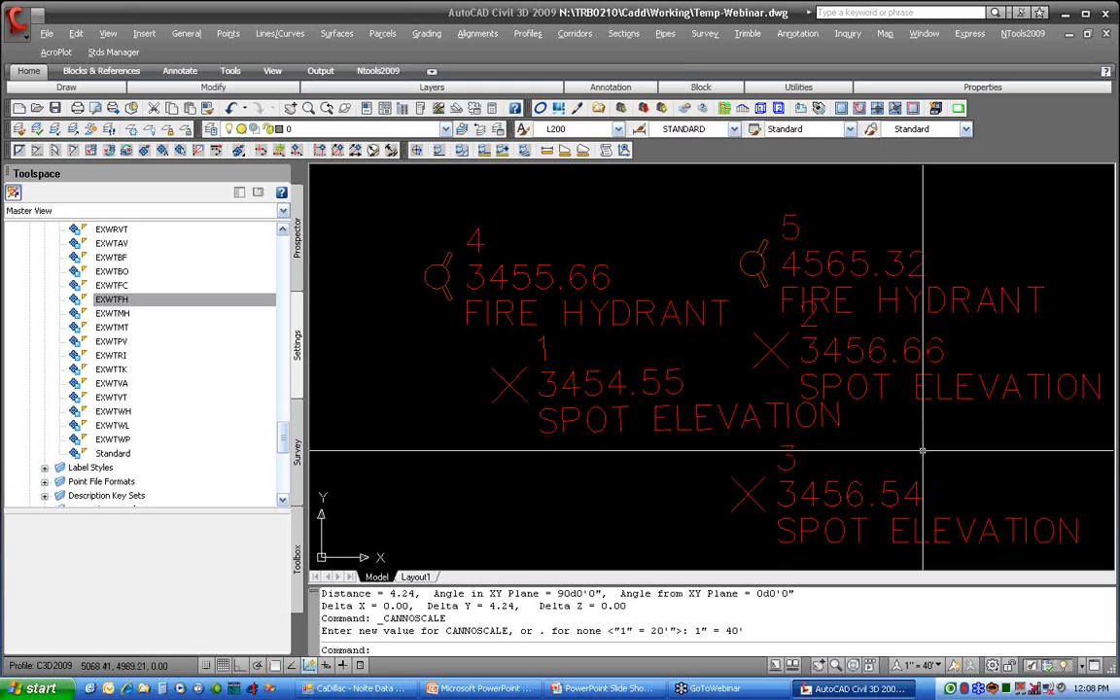
pyautogui.click(939, 667)
pyautogui.click(919, 406)
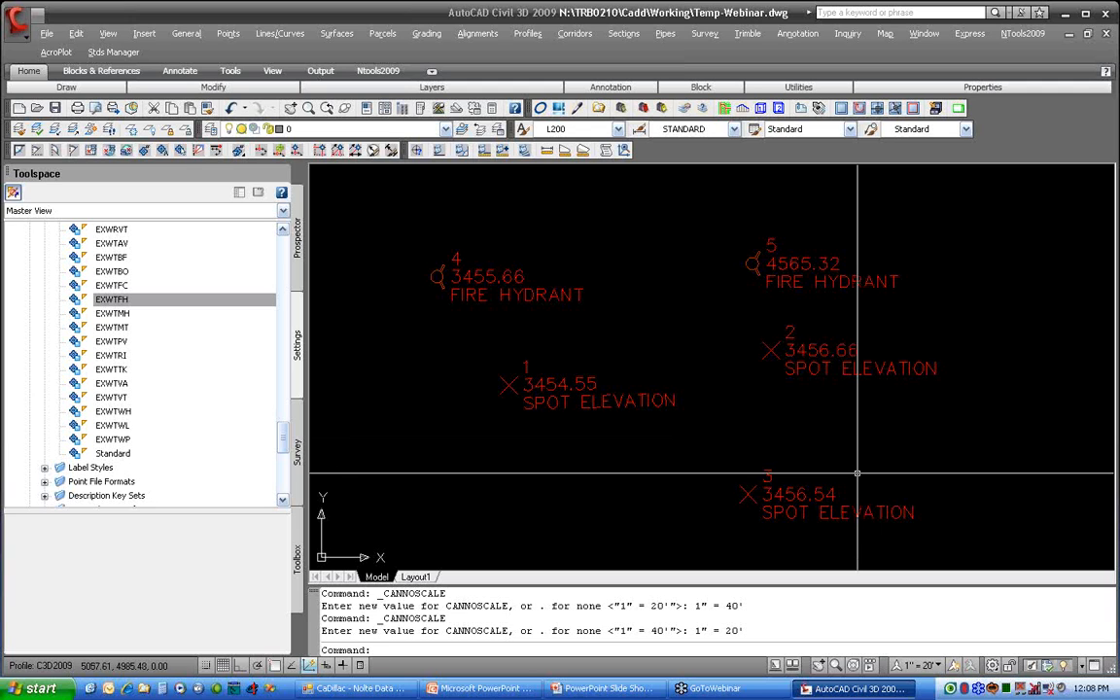
# Step: Open point 3 in the Point Editor and look over the general commands for editing points
pyautogui.moveTo(857, 473)
pyautogui.mouseDown(button='middle')
pyautogui.moveTo(740, 433)
pyautogui.moveTo(647, 342)
pyautogui.moveTo(679, 354)
pyautogui.mouseUp(button='middle')
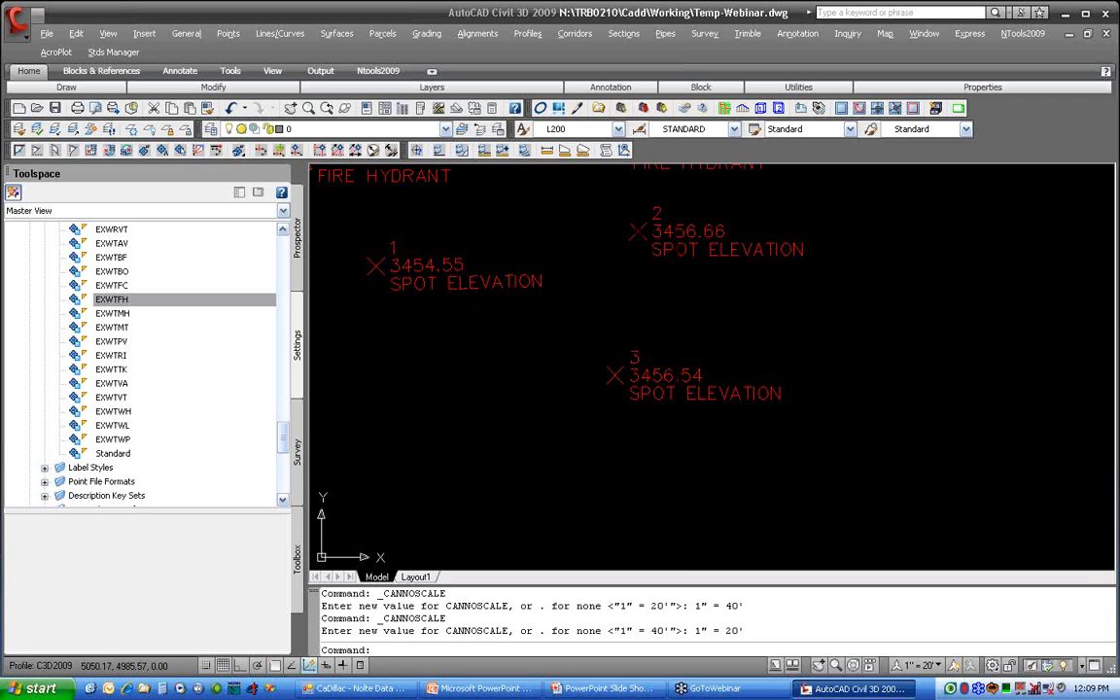
pyautogui.click(621, 380)
pyautogui.rightClick(621, 380)
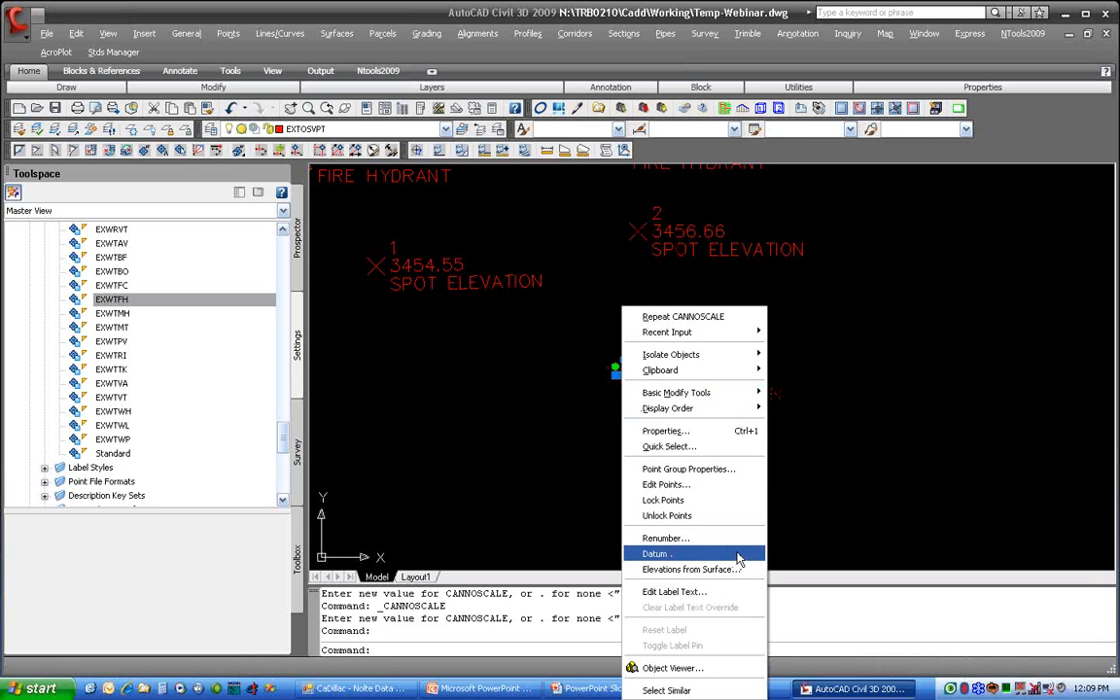
pyautogui.click(708, 489)
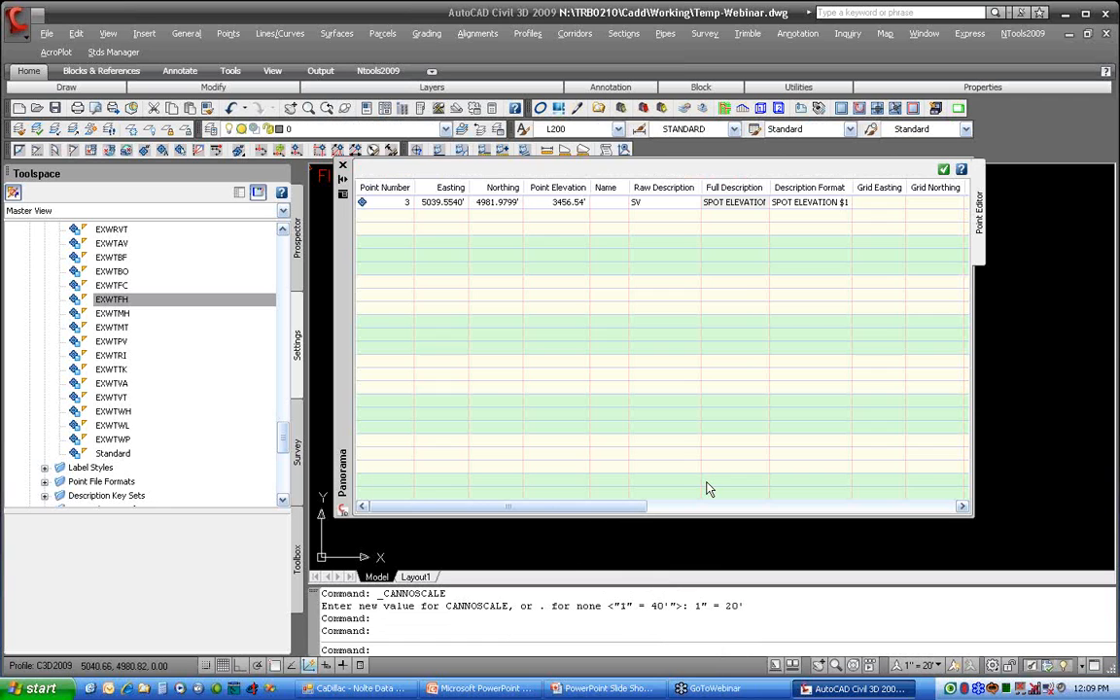
pyautogui.click(228, 33)
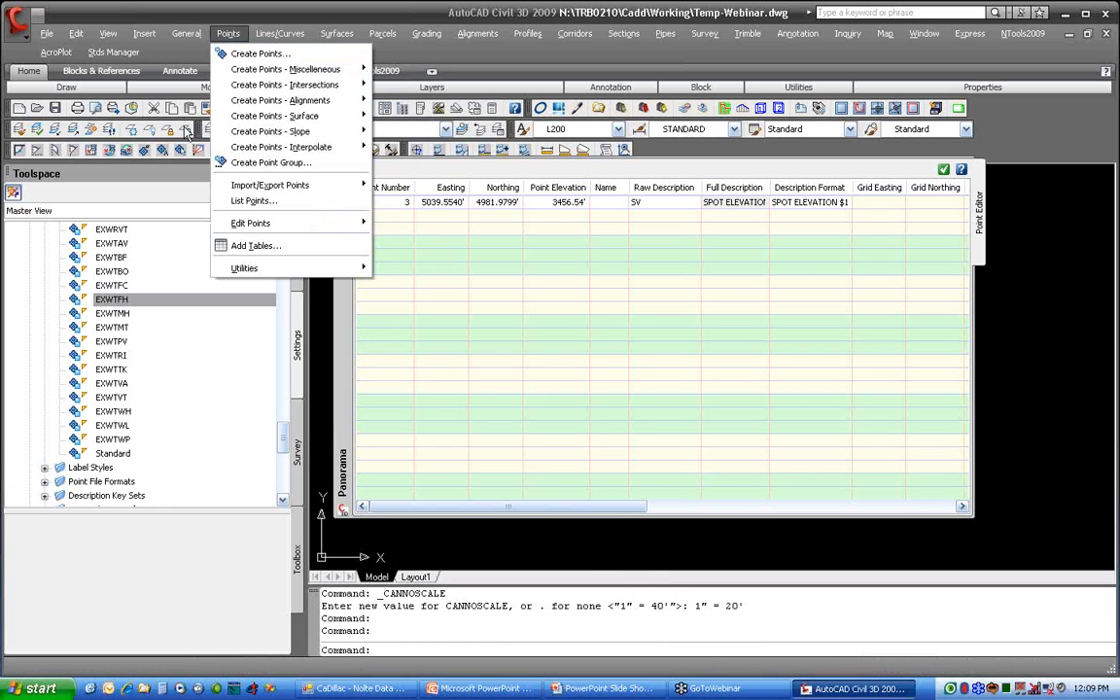
pyautogui.moveTo(250, 222)
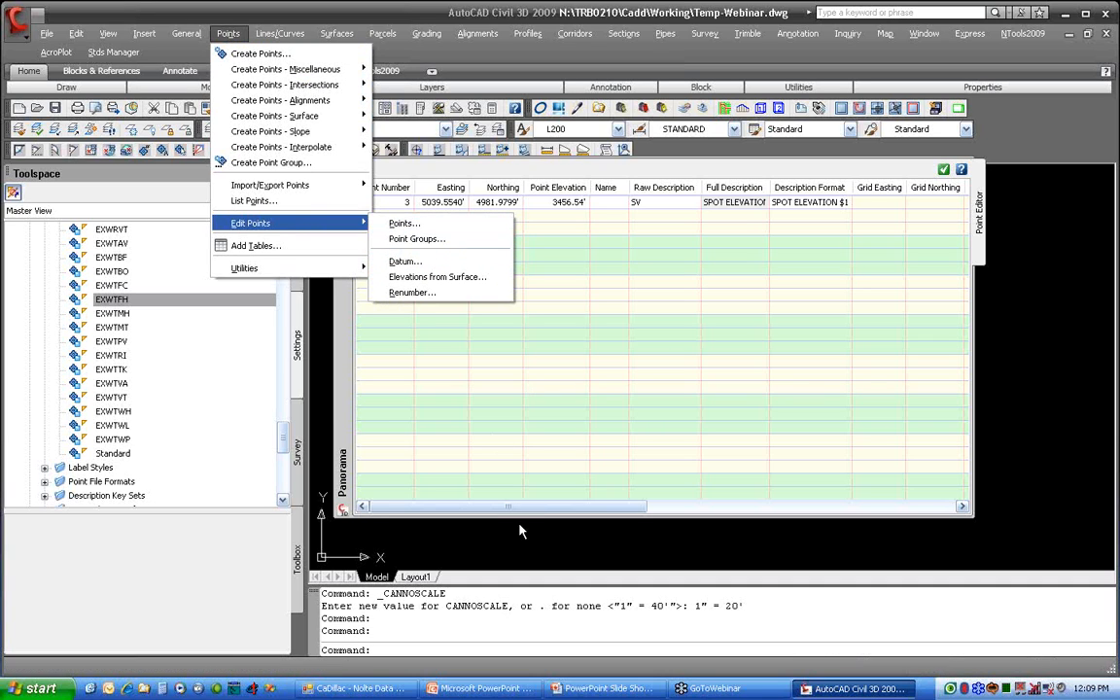
# Step: Change point 3's point style to _POINT-+ in the Point Editor and close the editor
pyautogui.click(348, 342)
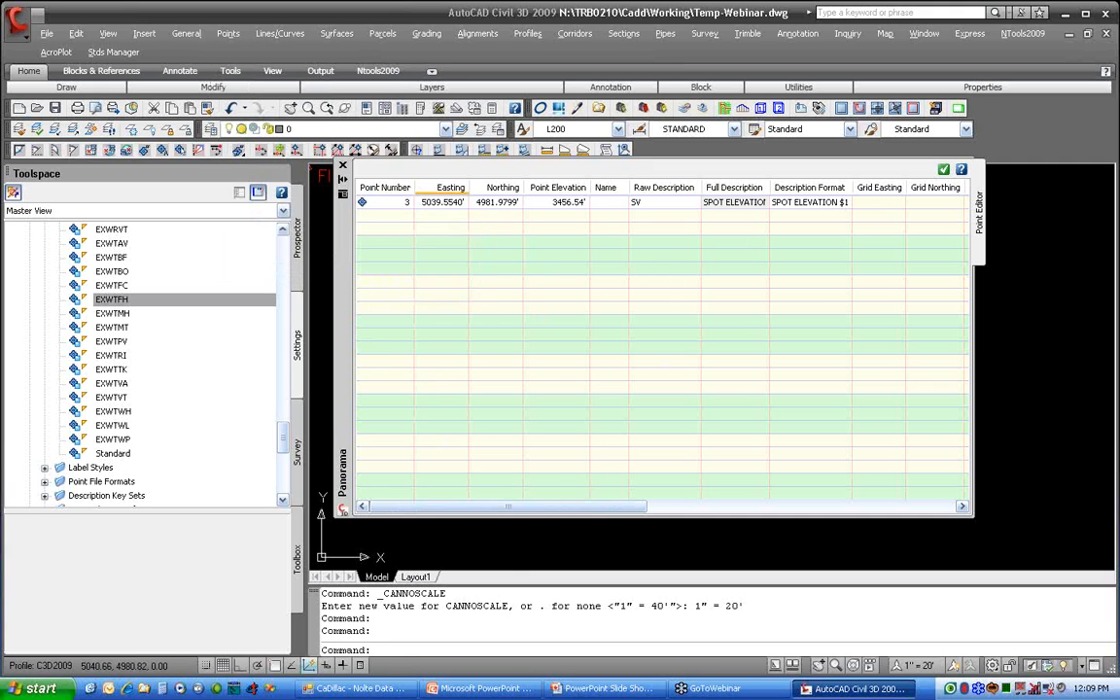
pyautogui.moveTo(552, 507); pyautogui.dragTo(845, 499)
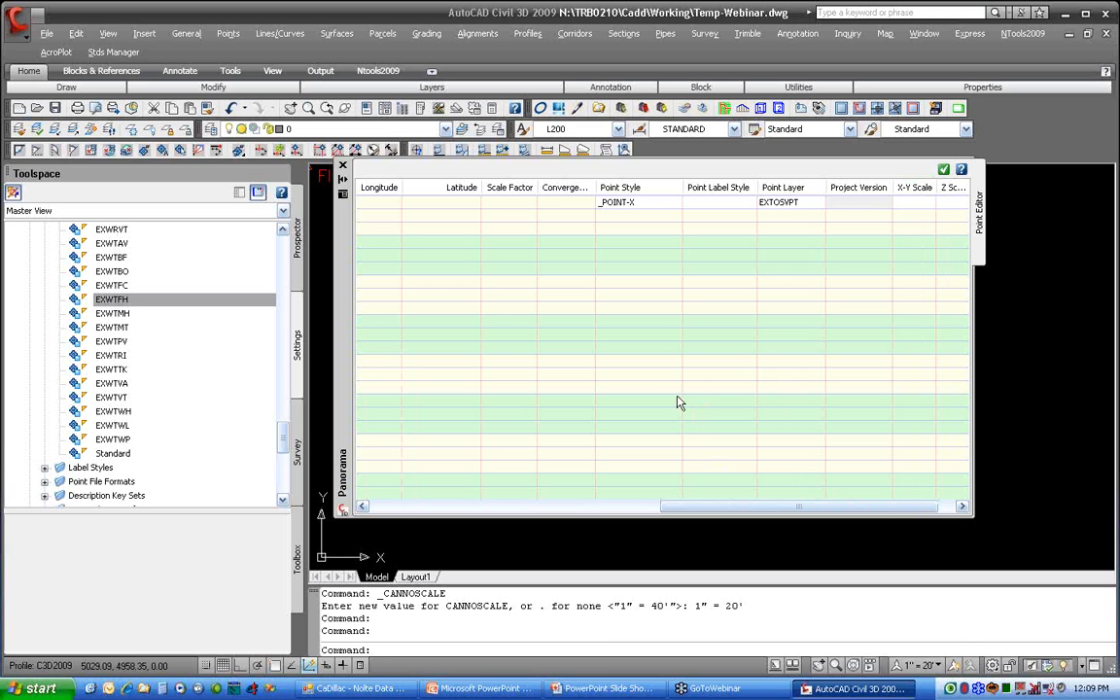
pyautogui.click(661, 202)
pyautogui.click(661, 202)
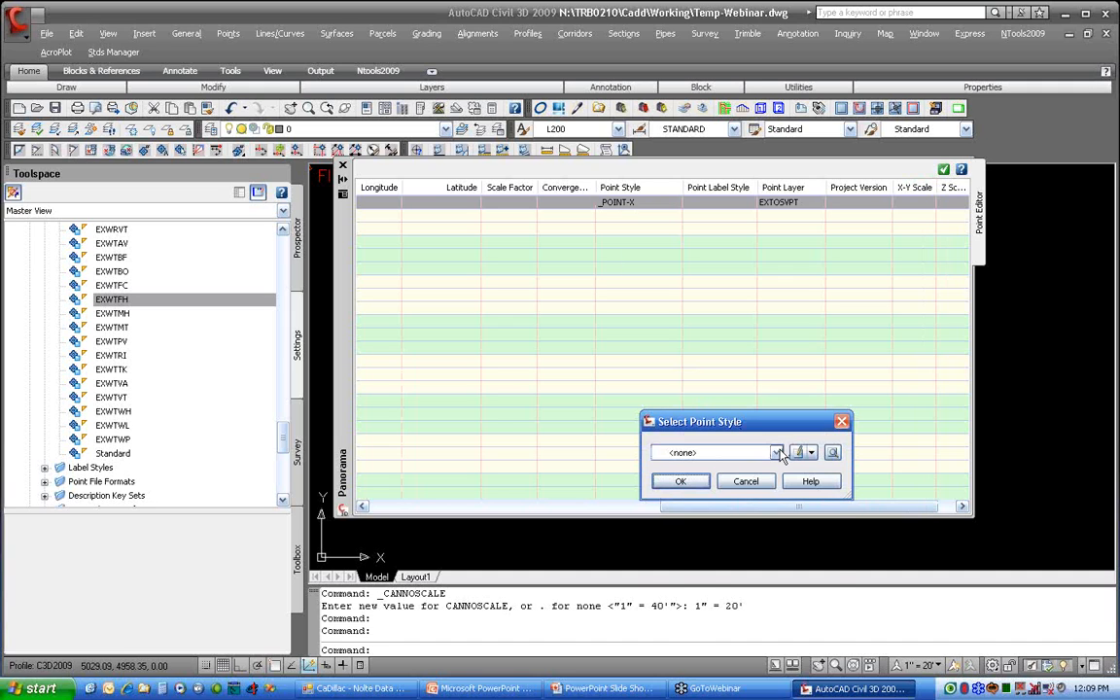
pyautogui.click(744, 452)
pyautogui.scroll(1, 723, 525)
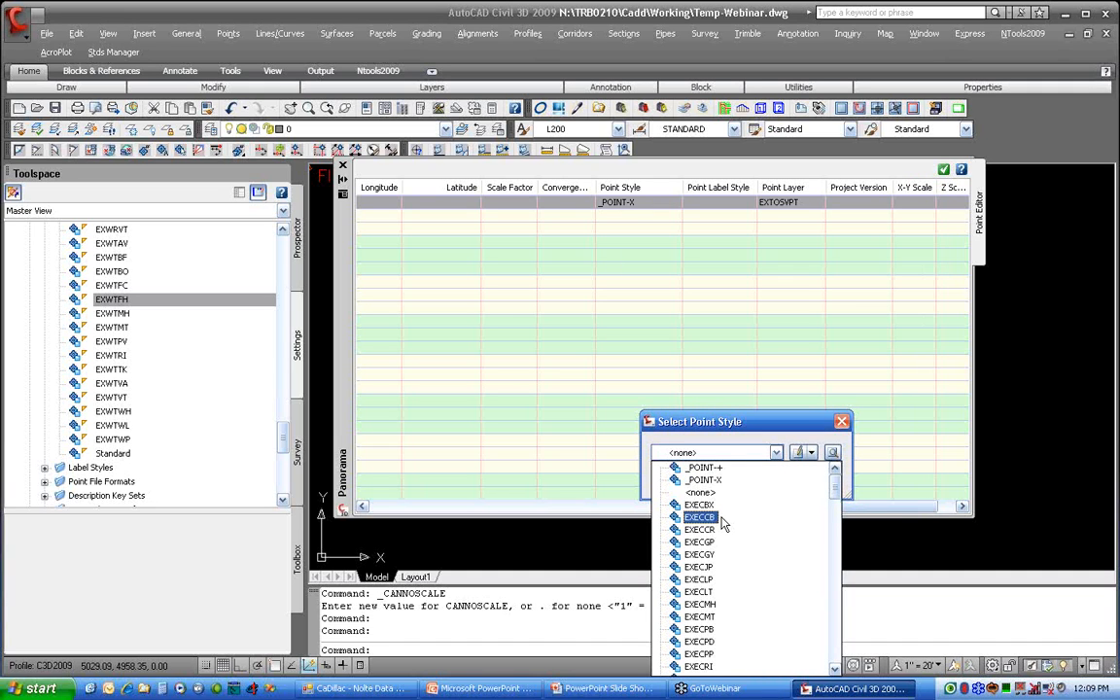
pyautogui.click(714, 469)
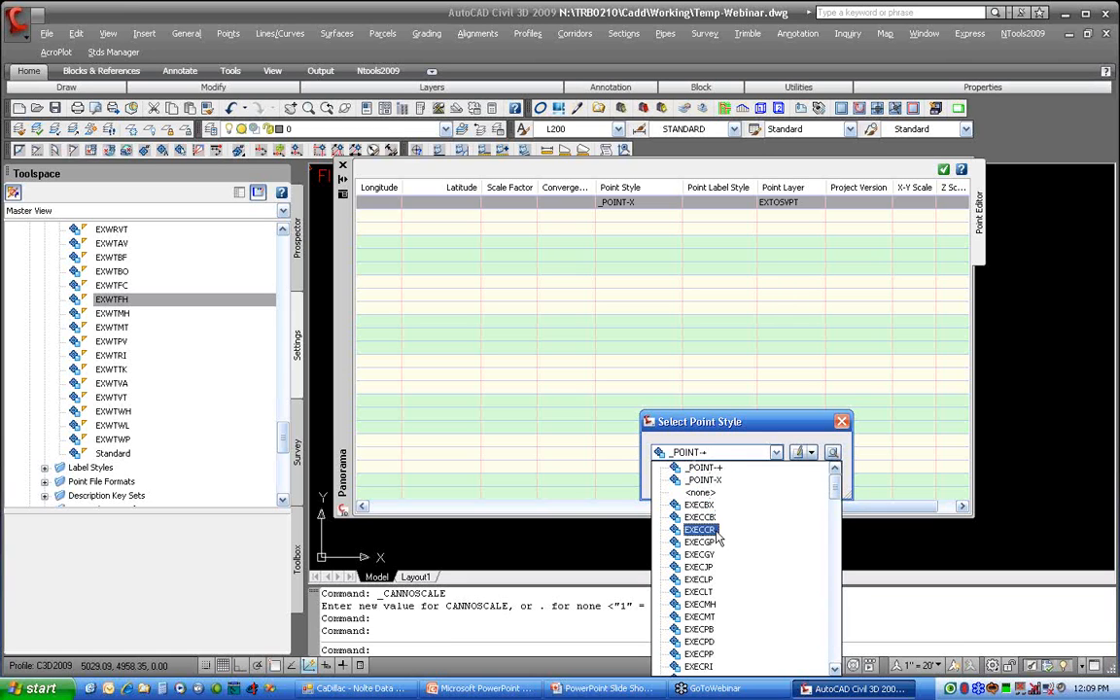
pyautogui.click(698, 467)
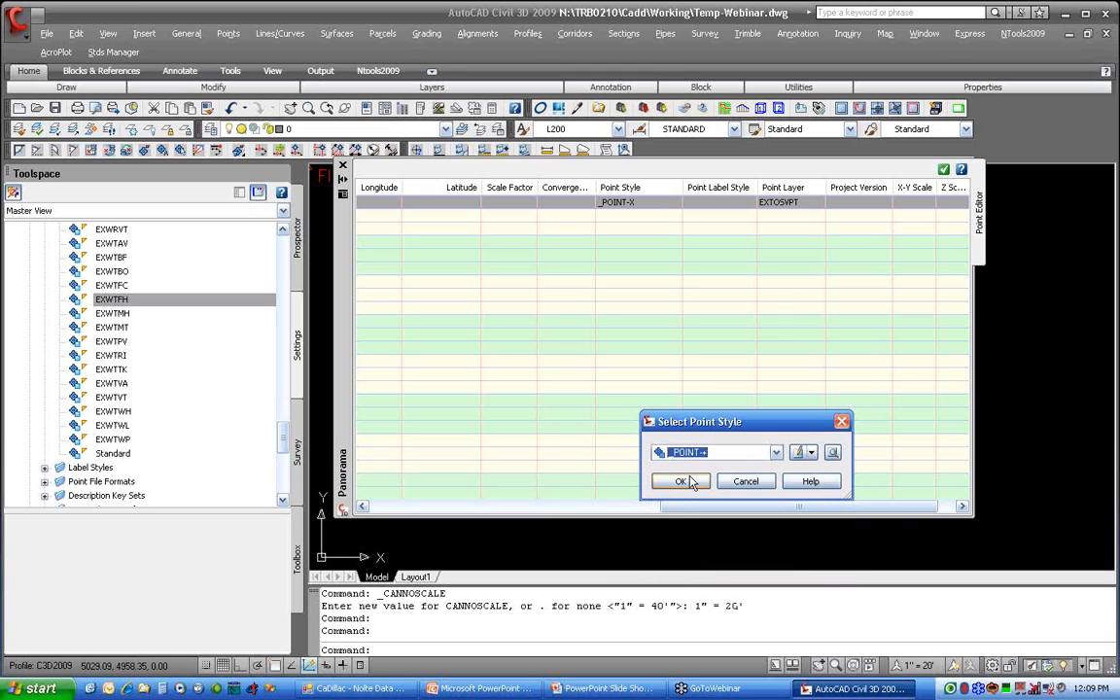
pyautogui.click(689, 481)
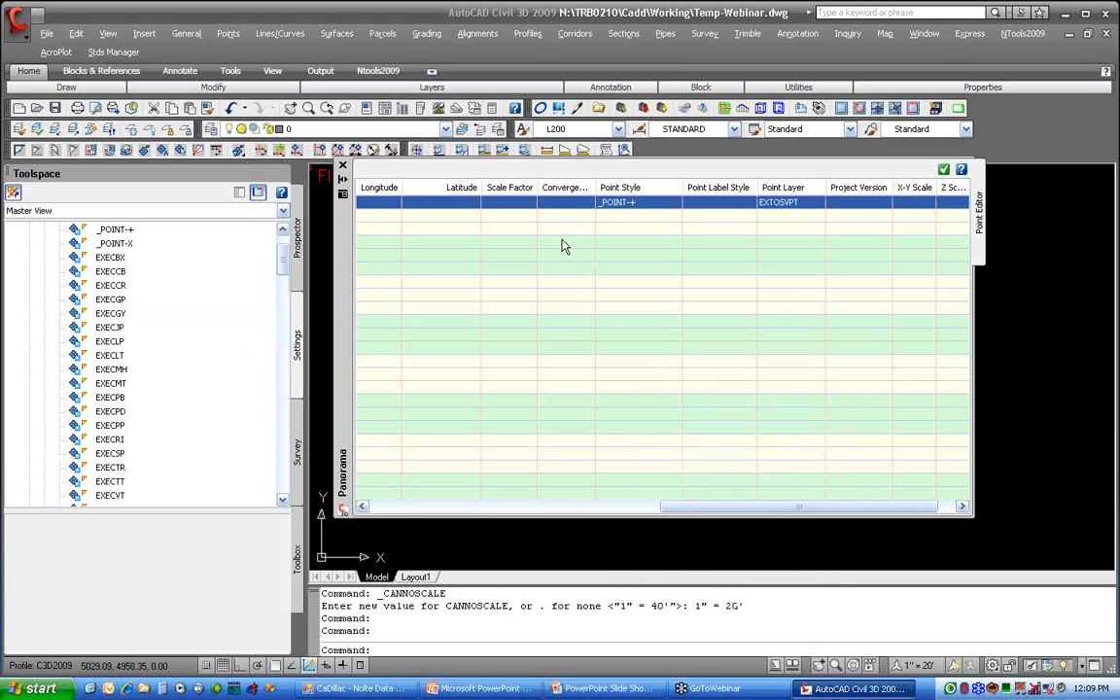
pyautogui.click(342, 166)
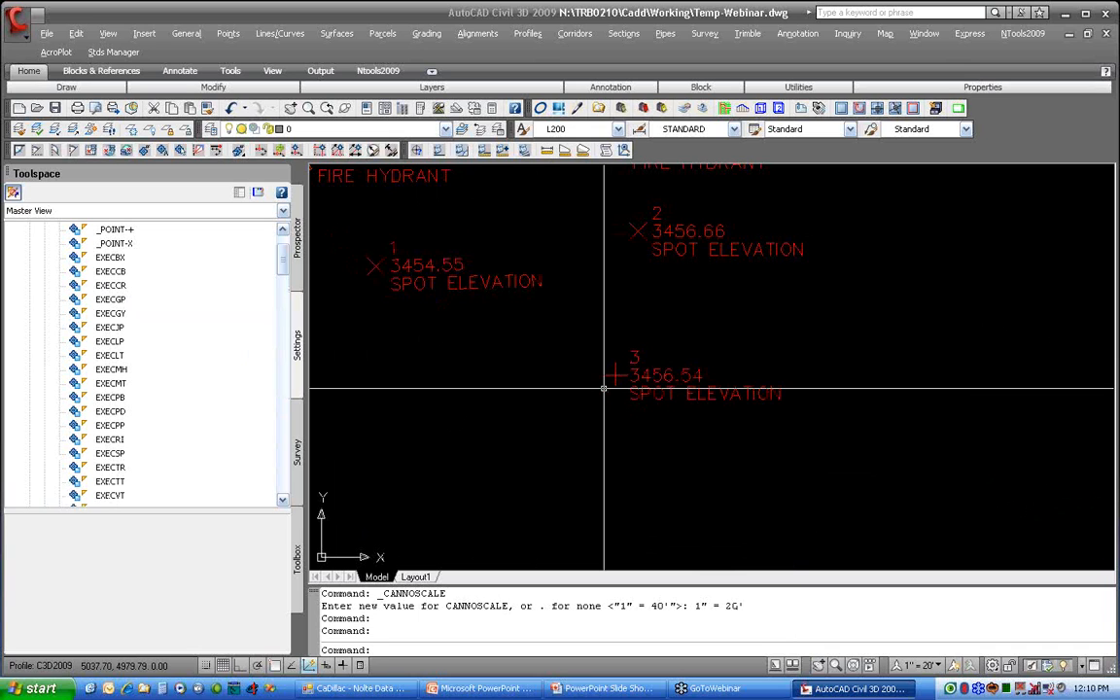
# Step: Select points 1 and 3 together and set their point style to _POINT-X in their properties
pyautogui.scroll(-3, 604, 388)
pyautogui.scroll(1, 555, 376)
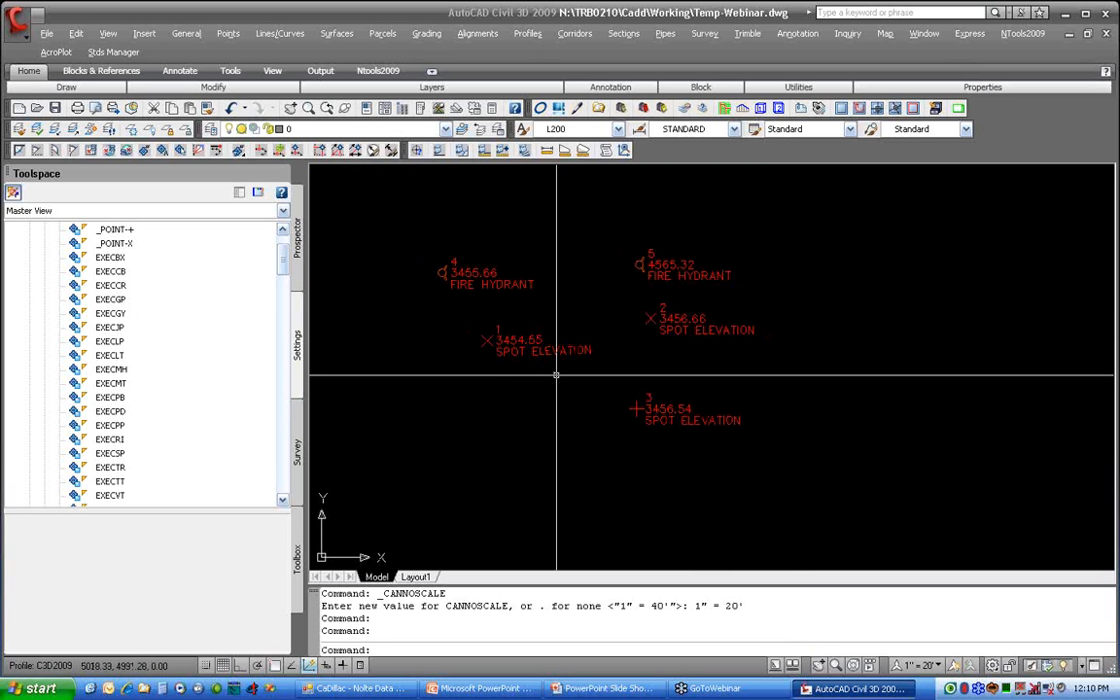
pyautogui.click(637, 407)
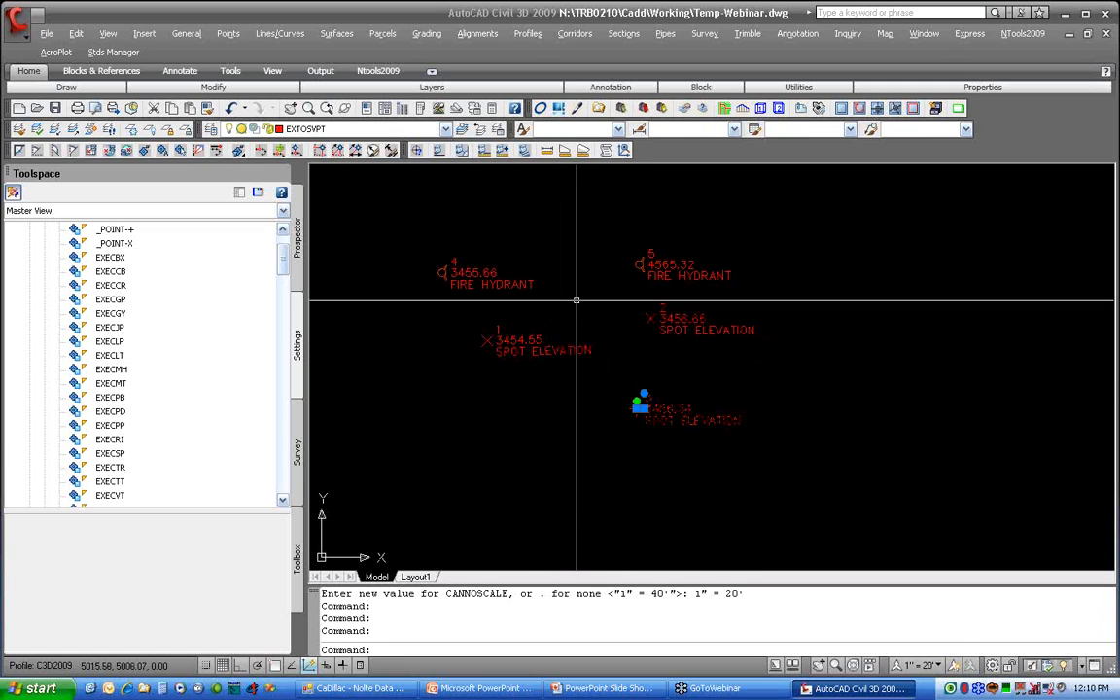
pyautogui.click(564, 338)
pyautogui.rightClick(580, 369)
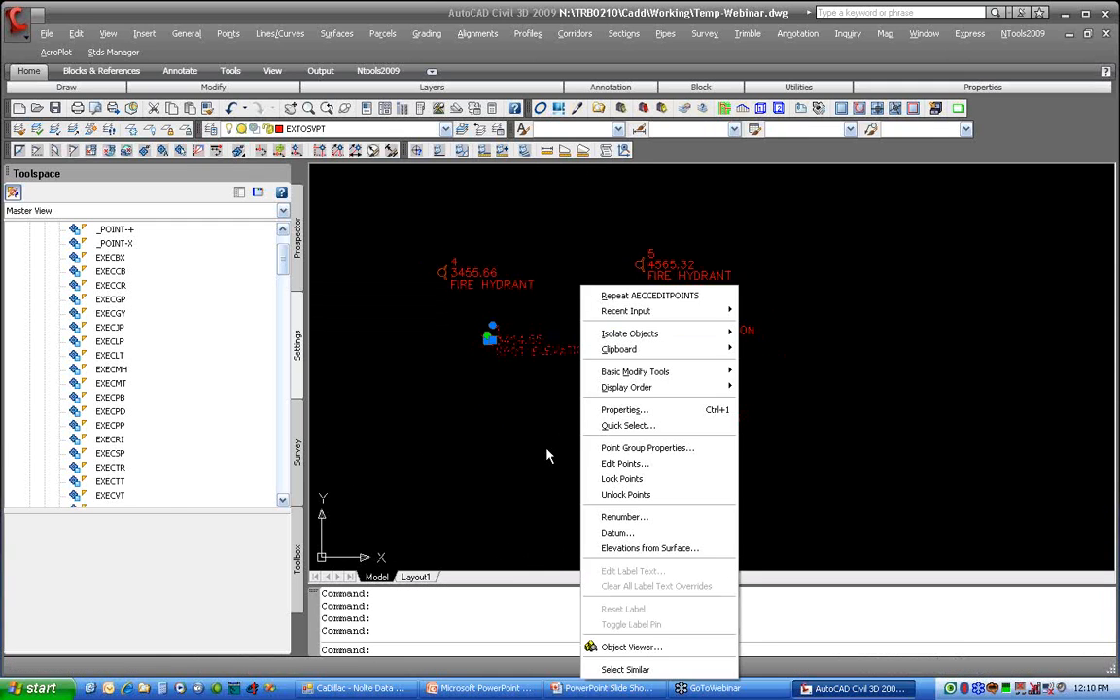
pyautogui.click(624, 410)
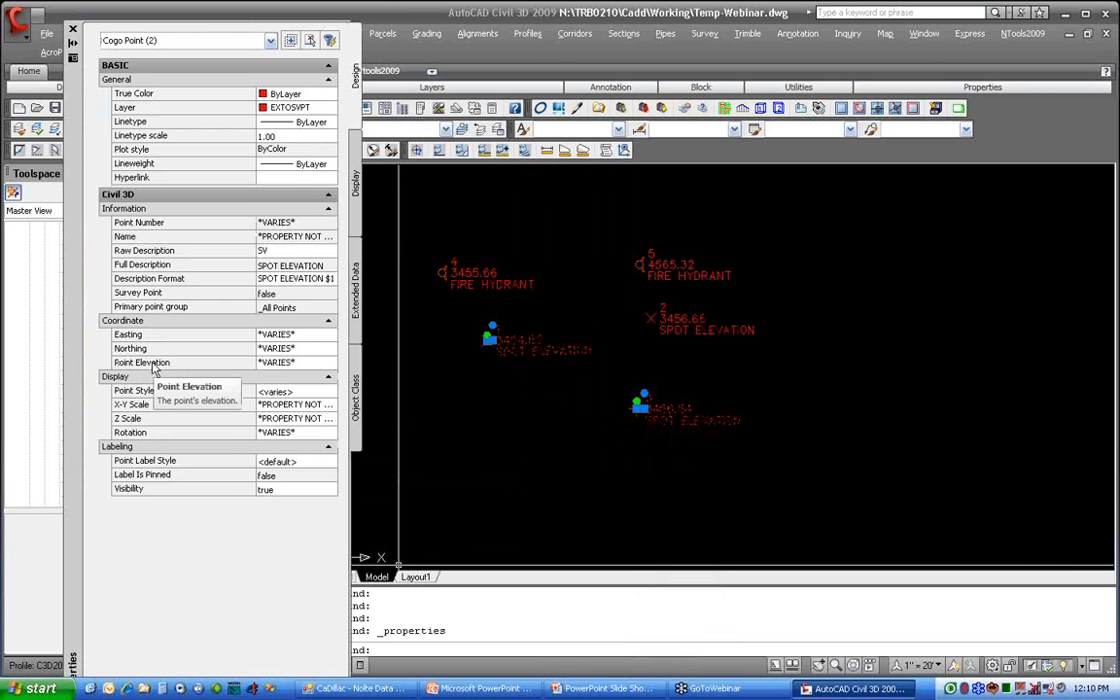
pyautogui.click(290, 392)
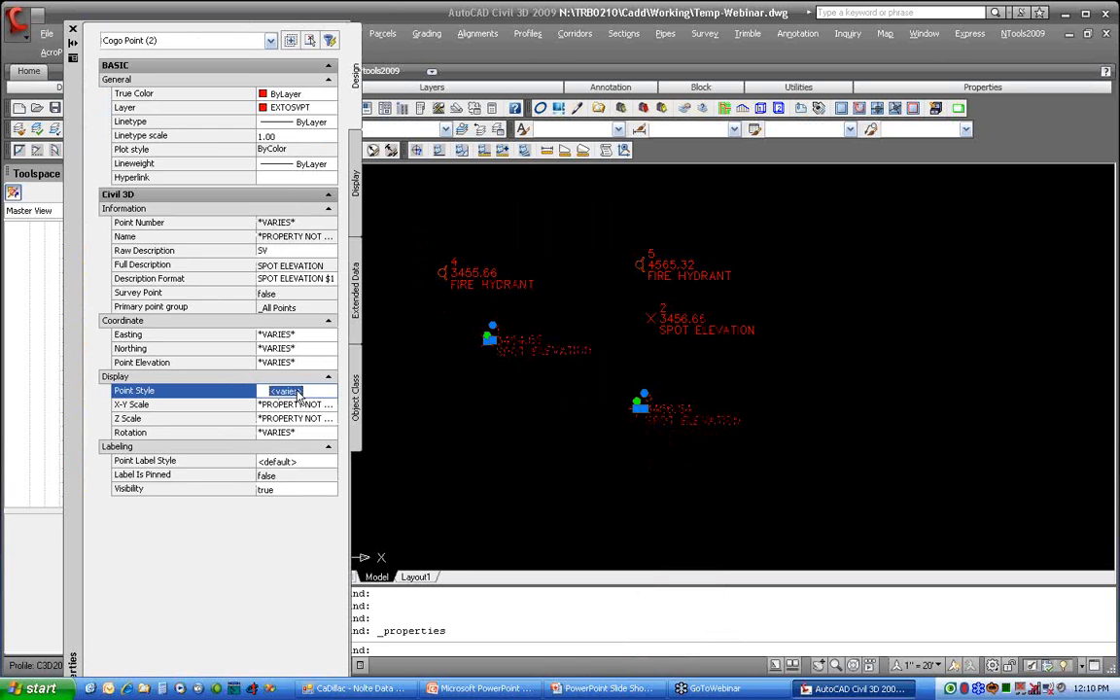
pyautogui.click(312, 394)
pyautogui.click(313, 394)
pyautogui.click(312, 394)
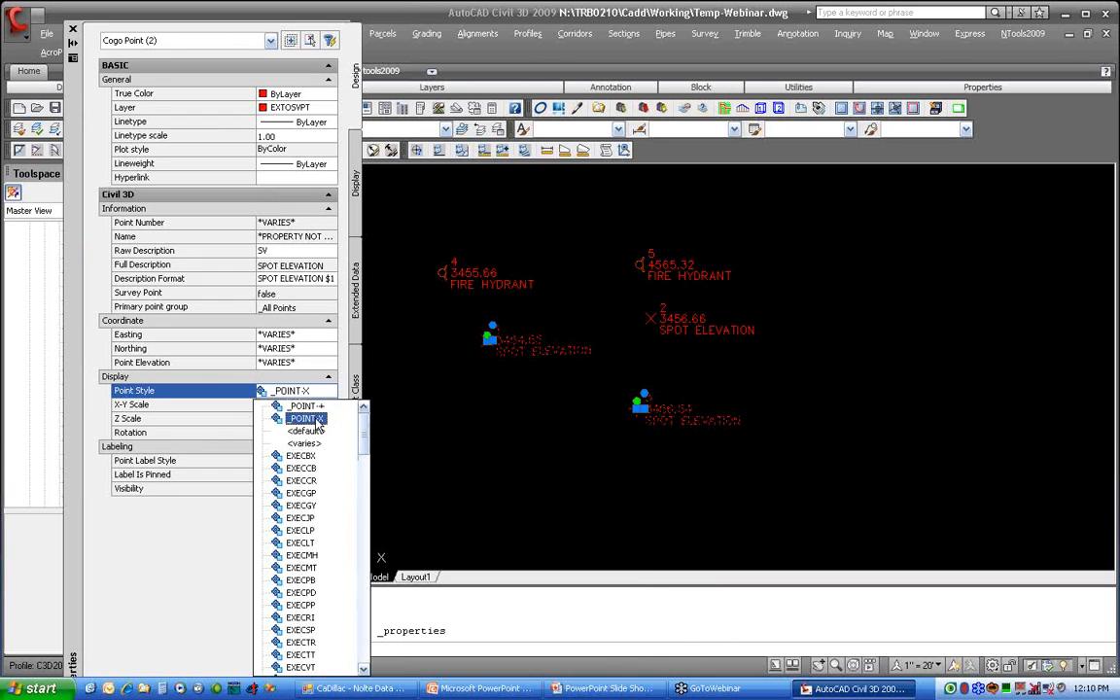
pyautogui.click(307, 419)
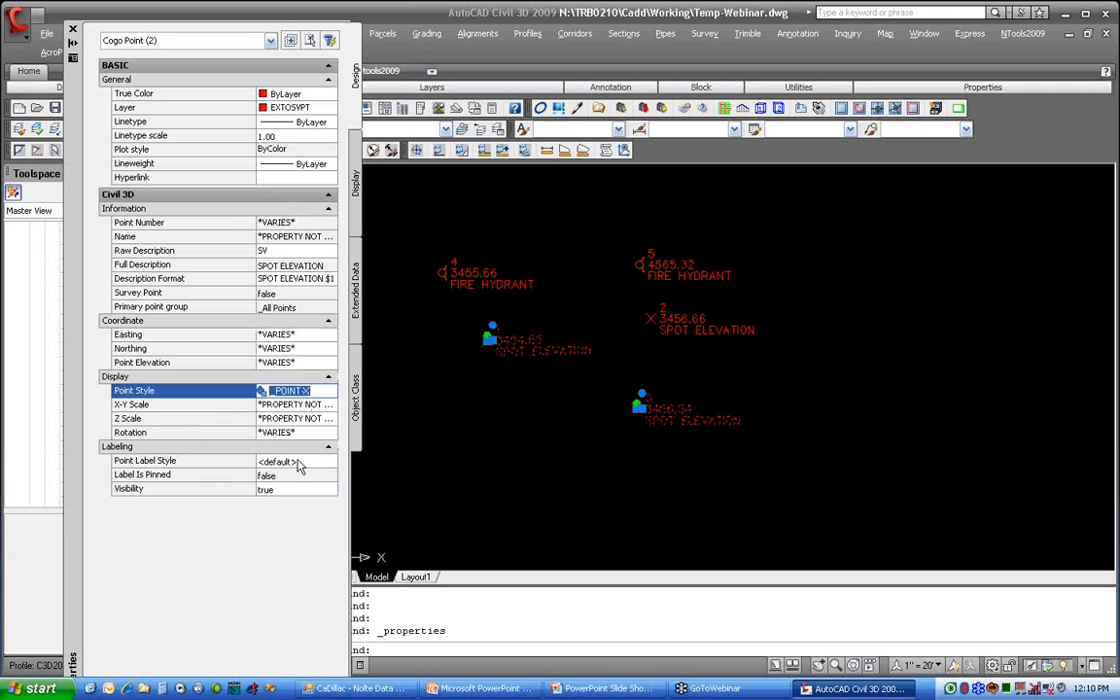
# Step: Set the point label style of points 1 and 3 to Z, clear the selection and close the properties
pyautogui.click(291, 461)
pyautogui.click(311, 461)
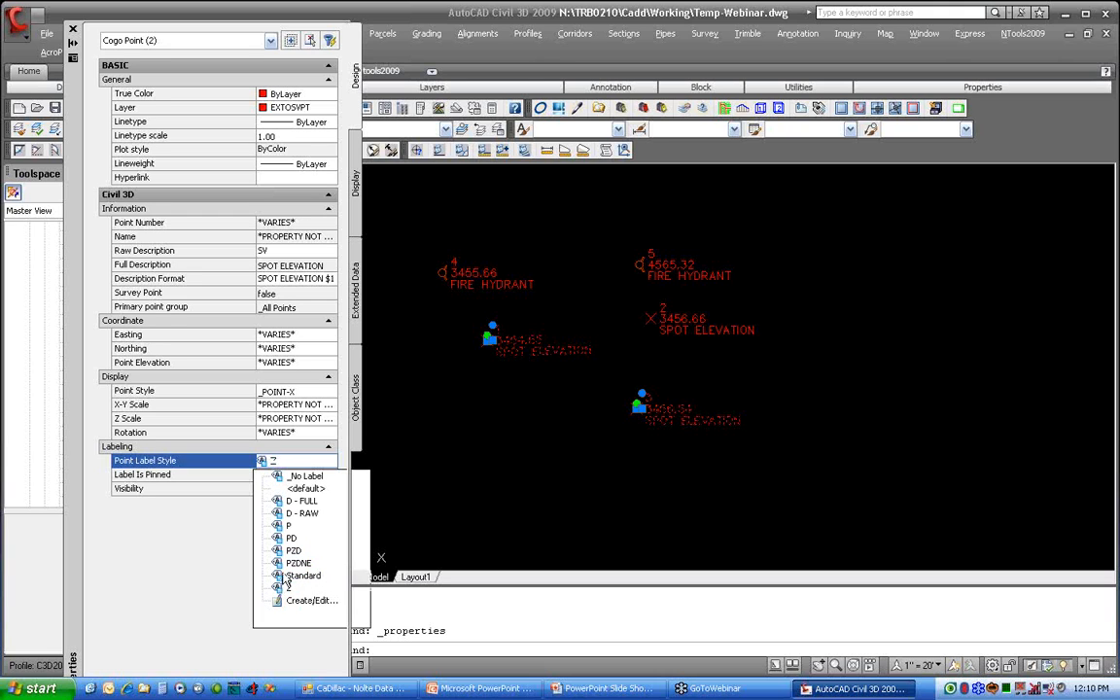
pyautogui.click(288, 588)
pyautogui.press('Escape')
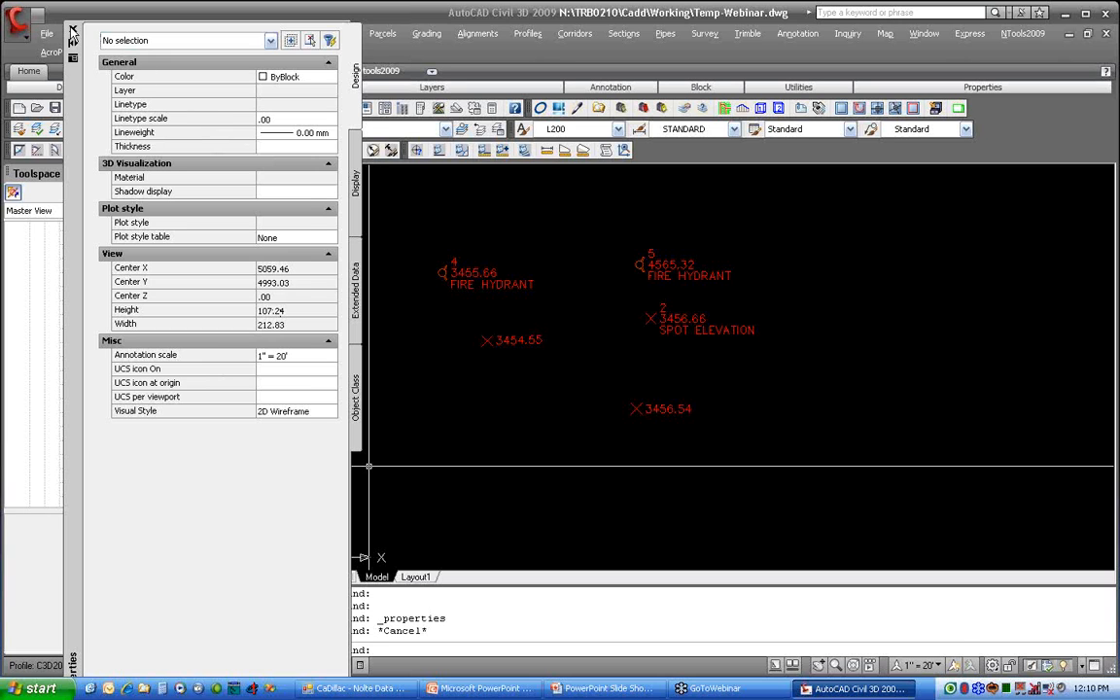
pyautogui.click(73, 30)
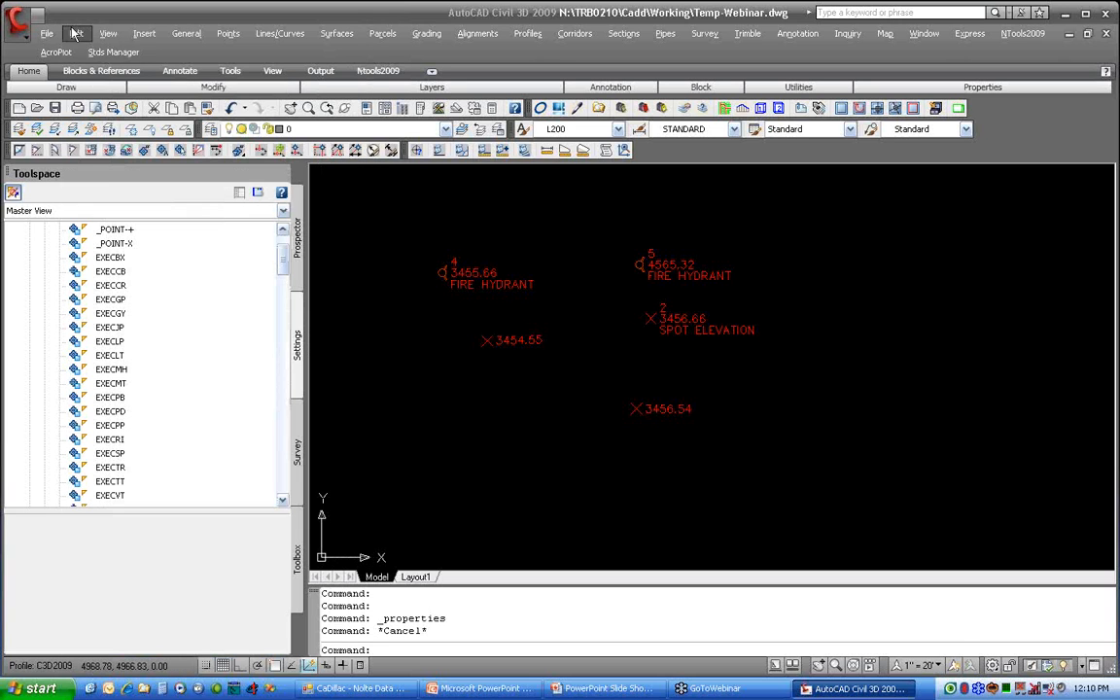
# Step: Set point 1's label style to PZD from the drawing's point list in Prospector
pyautogui.click(300, 264)
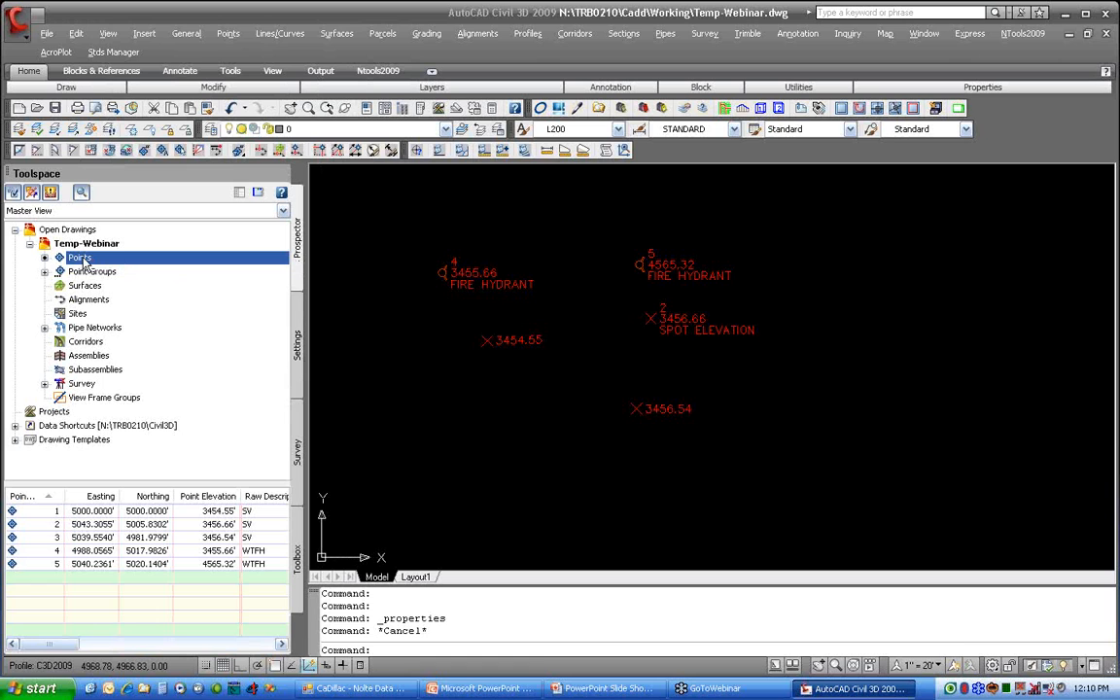
pyautogui.moveTo(58, 645); pyautogui.dragTo(215, 647)
pyautogui.click(143, 511)
pyautogui.click(143, 511)
pyautogui.click(694, 454)
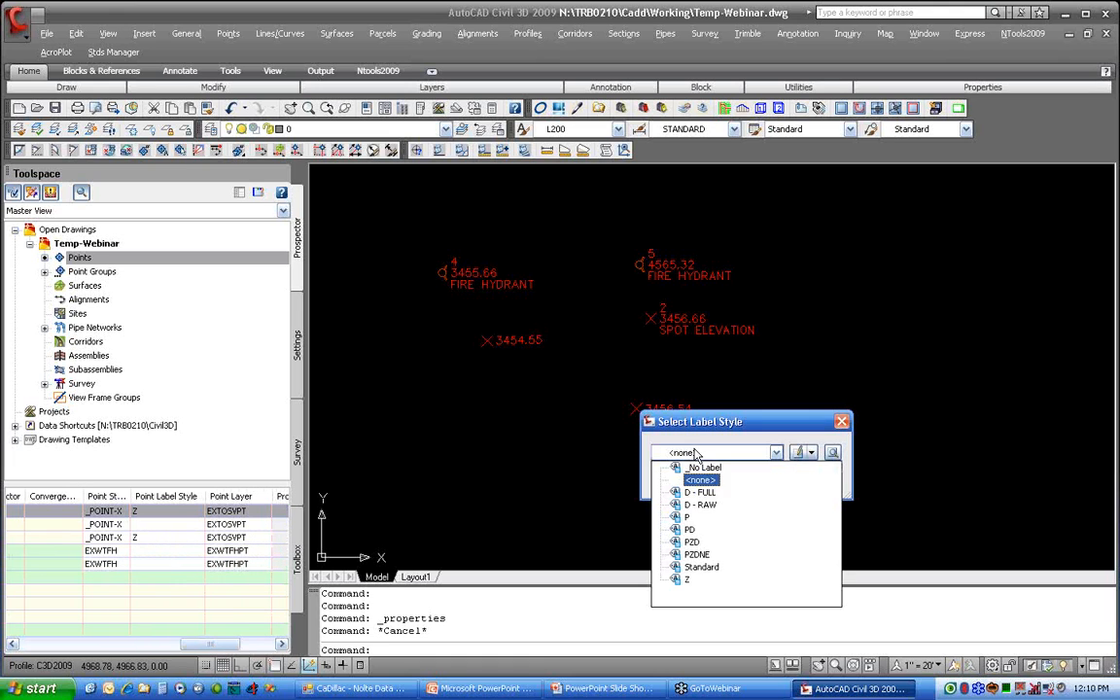
pyautogui.click(692, 542)
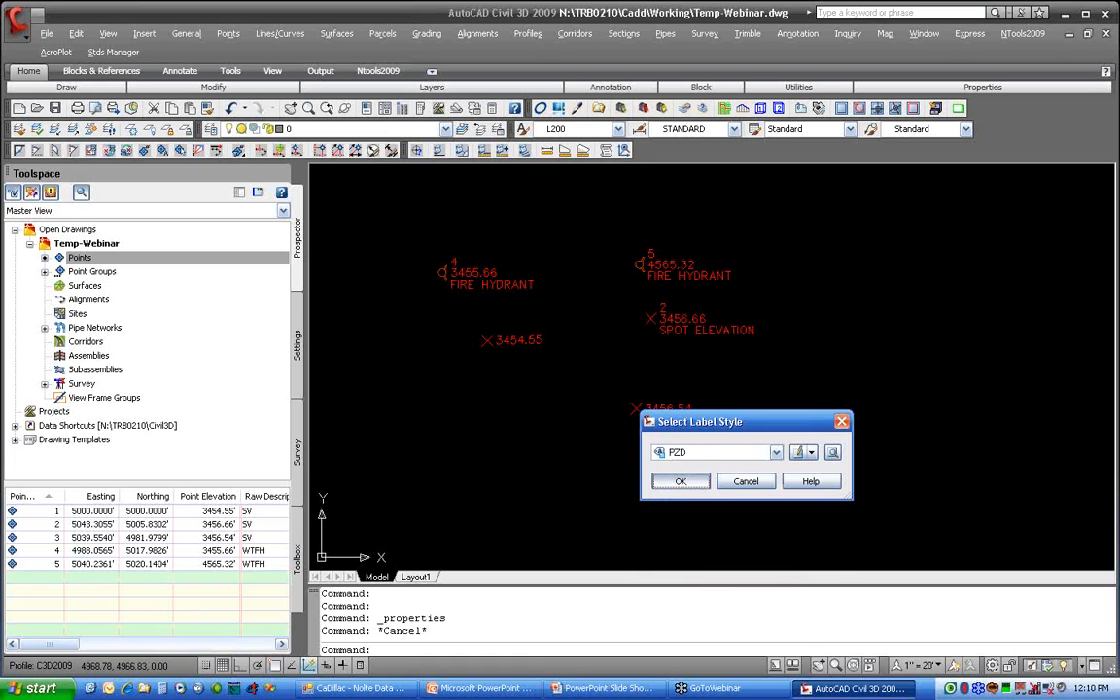
pyautogui.click(680, 482)
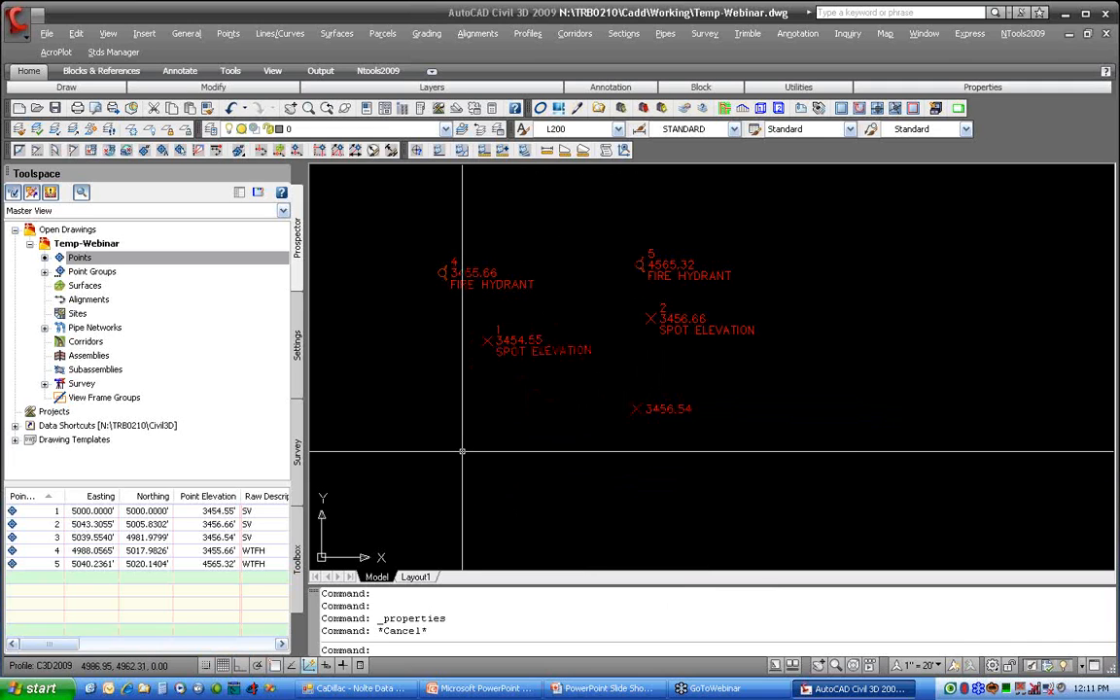
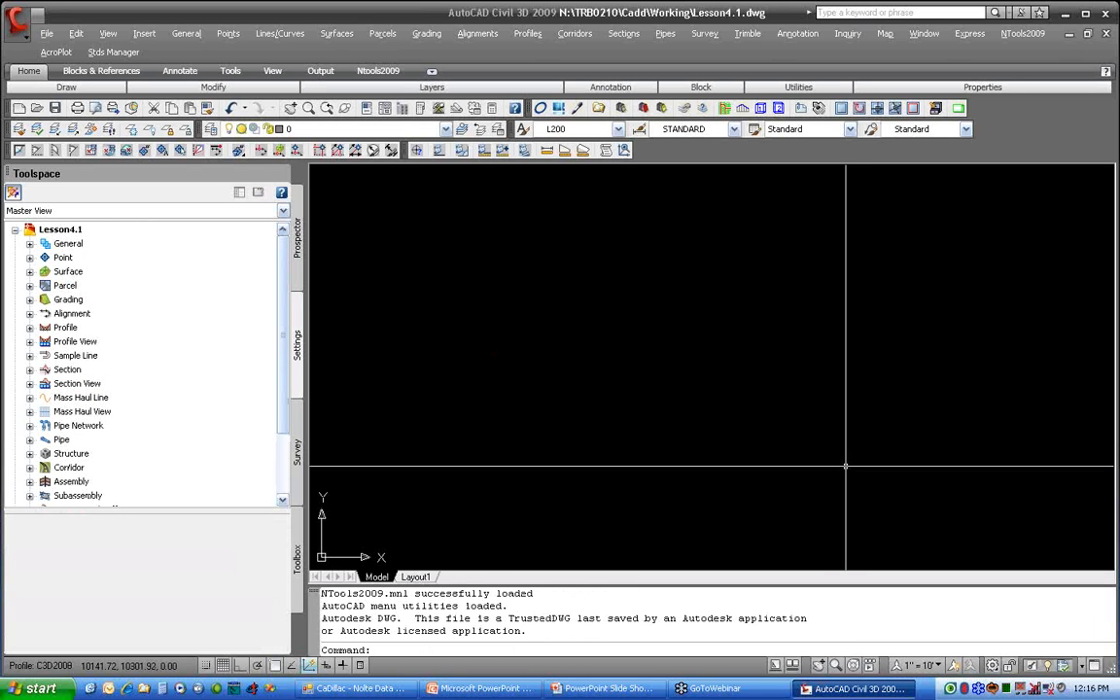
# Step: Set the model's annotation scale to 1" = 20'
pyautogui.click(937, 665)
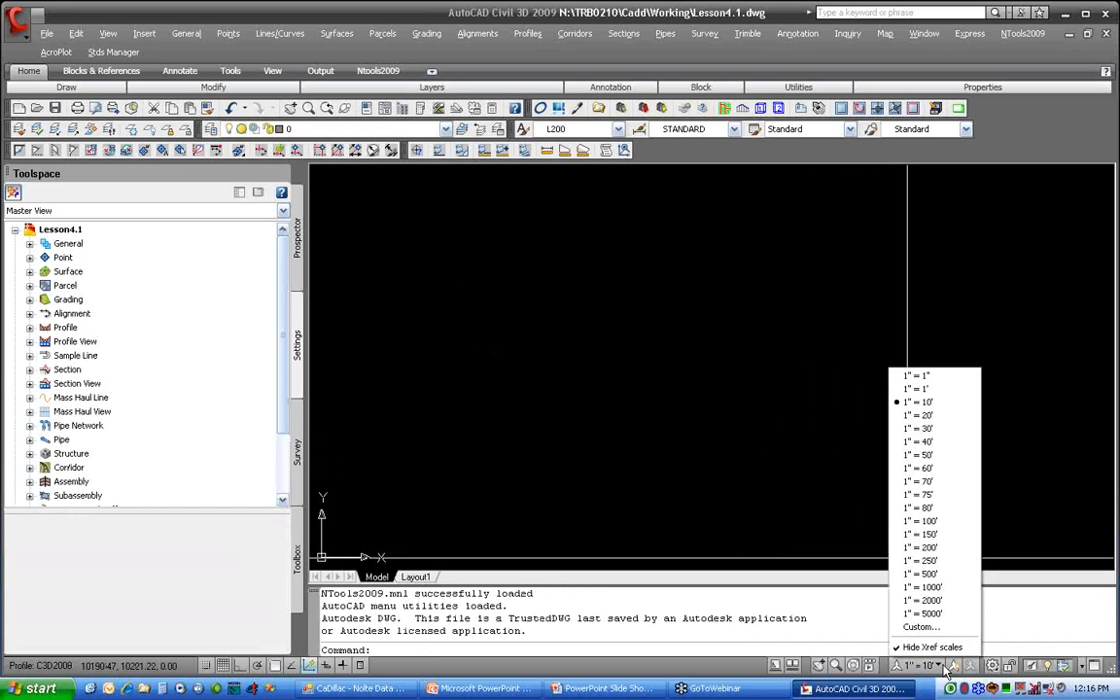
pyautogui.click(923, 381)
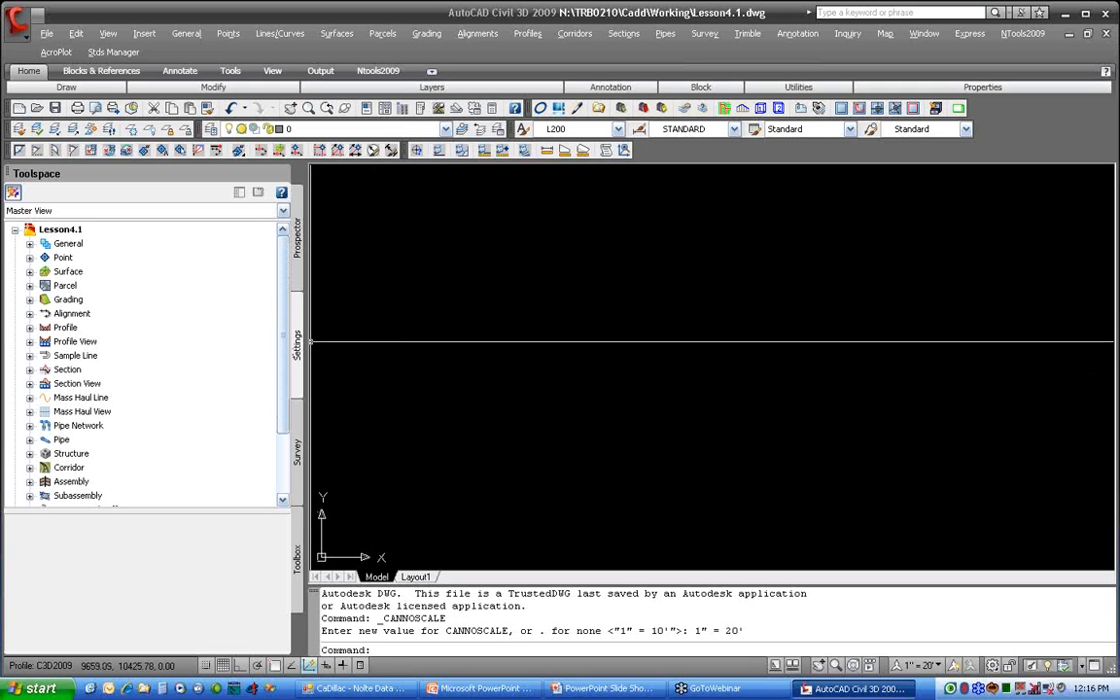
# Step: Review the point styles and point label styles defined in the drawing's settings
pyautogui.click(29, 257)
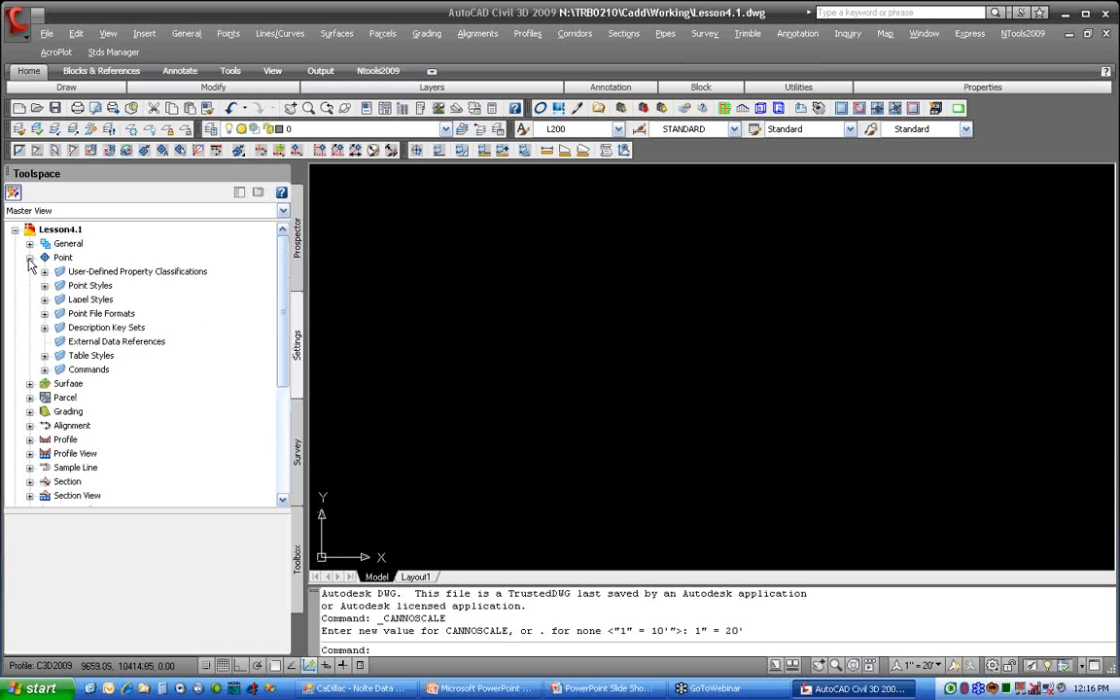
pyautogui.click(44, 288)
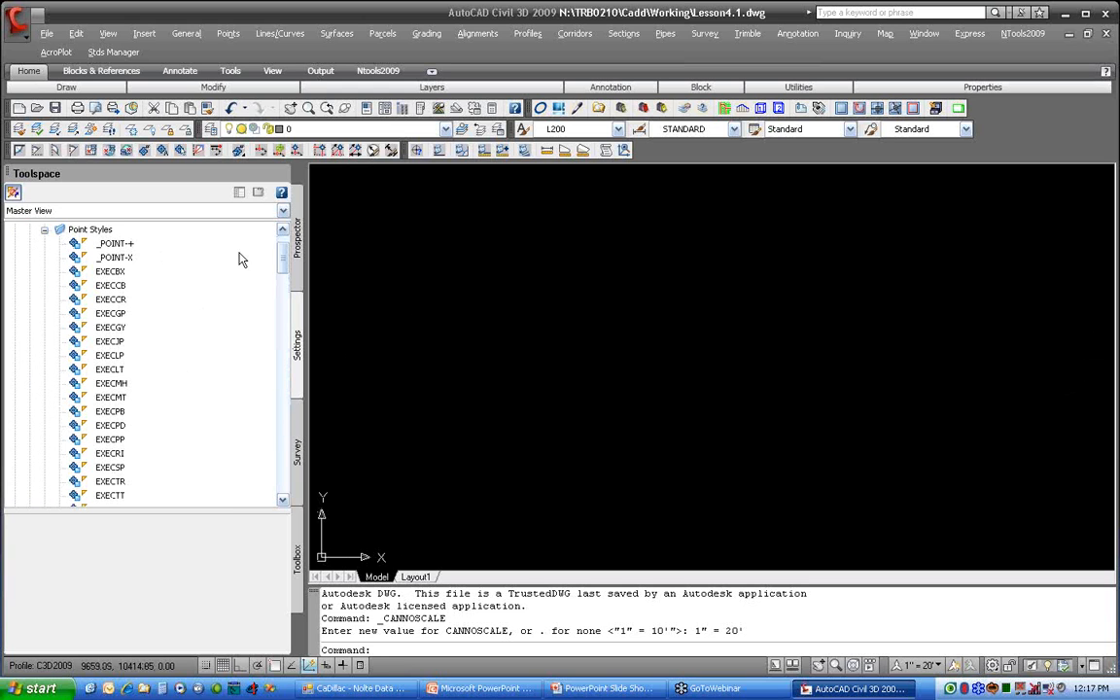
pyautogui.moveTo(283, 263)
pyautogui.mouseDown()
pyautogui.moveTo(276, 447)
pyautogui.moveTo(282, 259)
pyautogui.mouseUp()
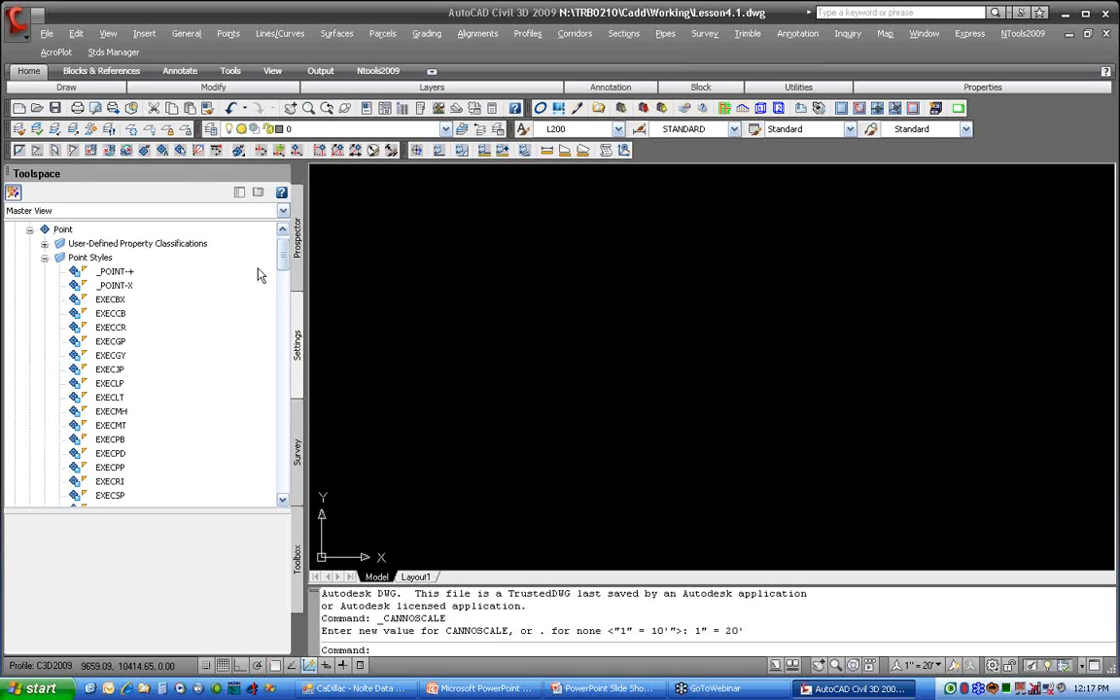
pyautogui.click(44, 258)
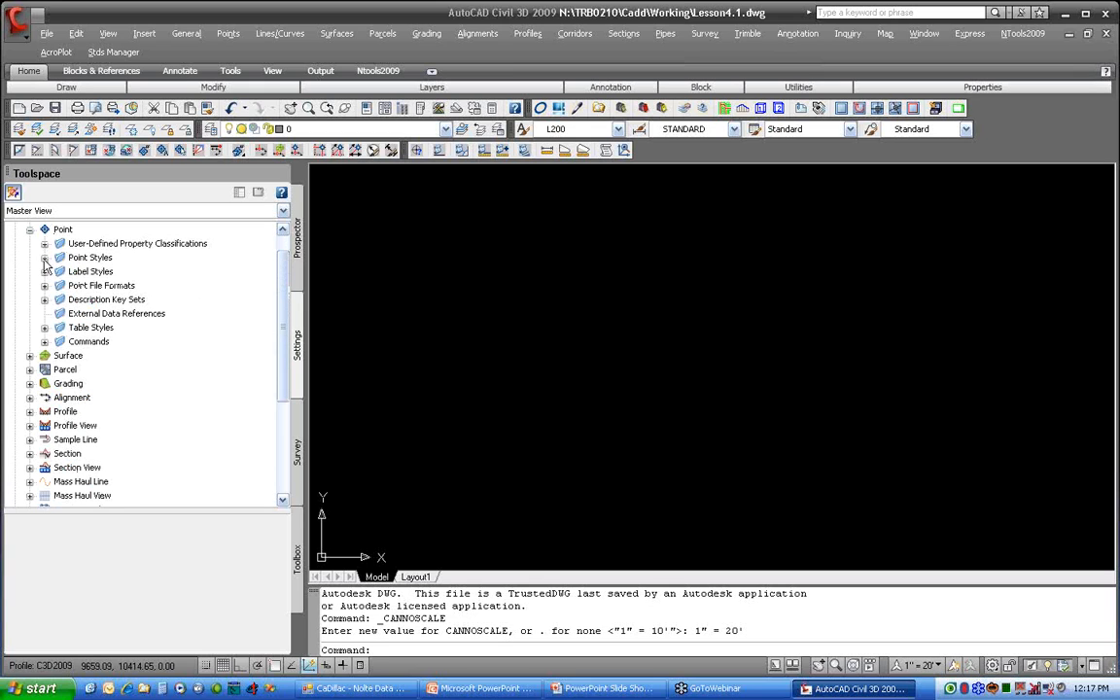
pyautogui.click(45, 272)
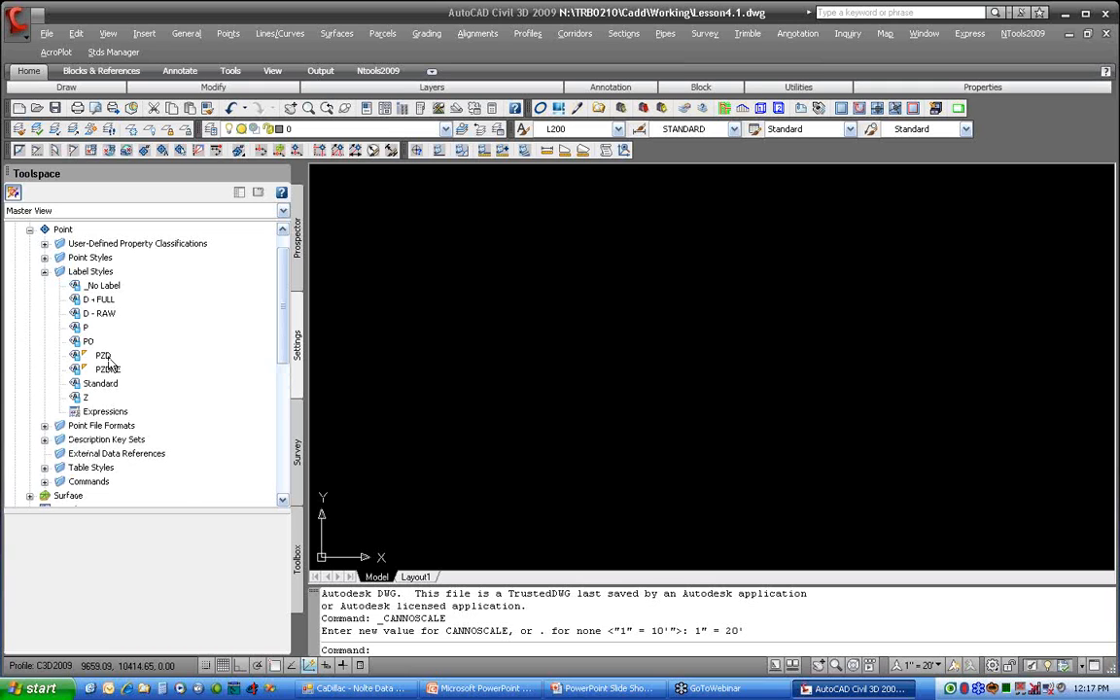
pyautogui.click(45, 273)
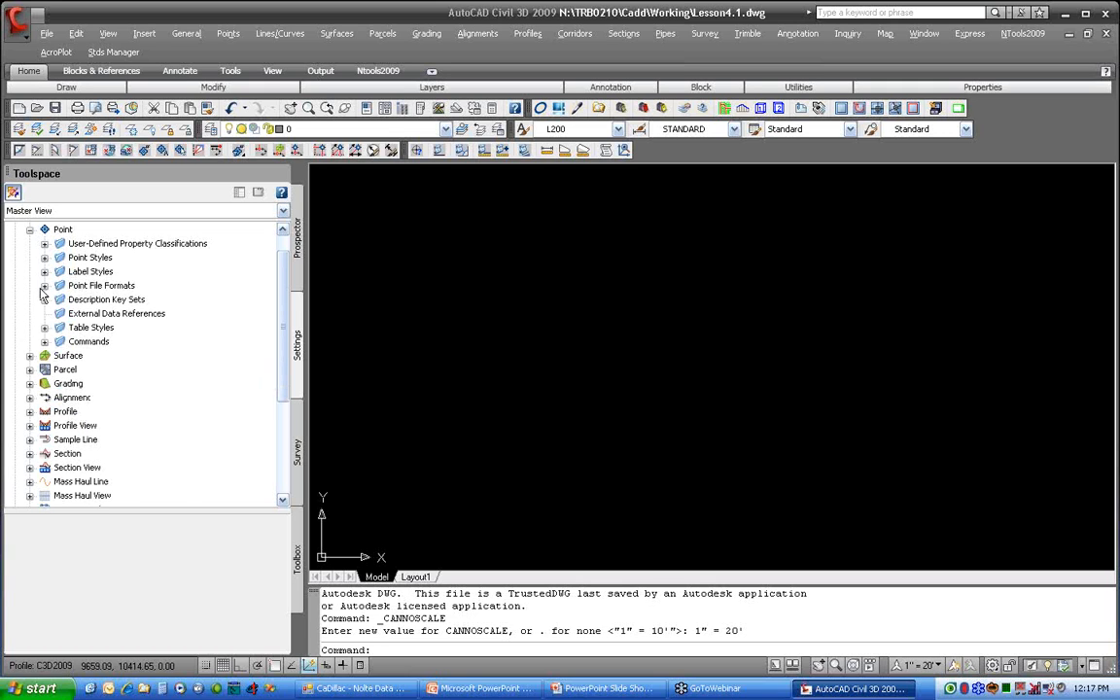
# Step: Open the keys of the Nolte Default description key set for editing and enlarge the editor window
pyautogui.click(44, 300)
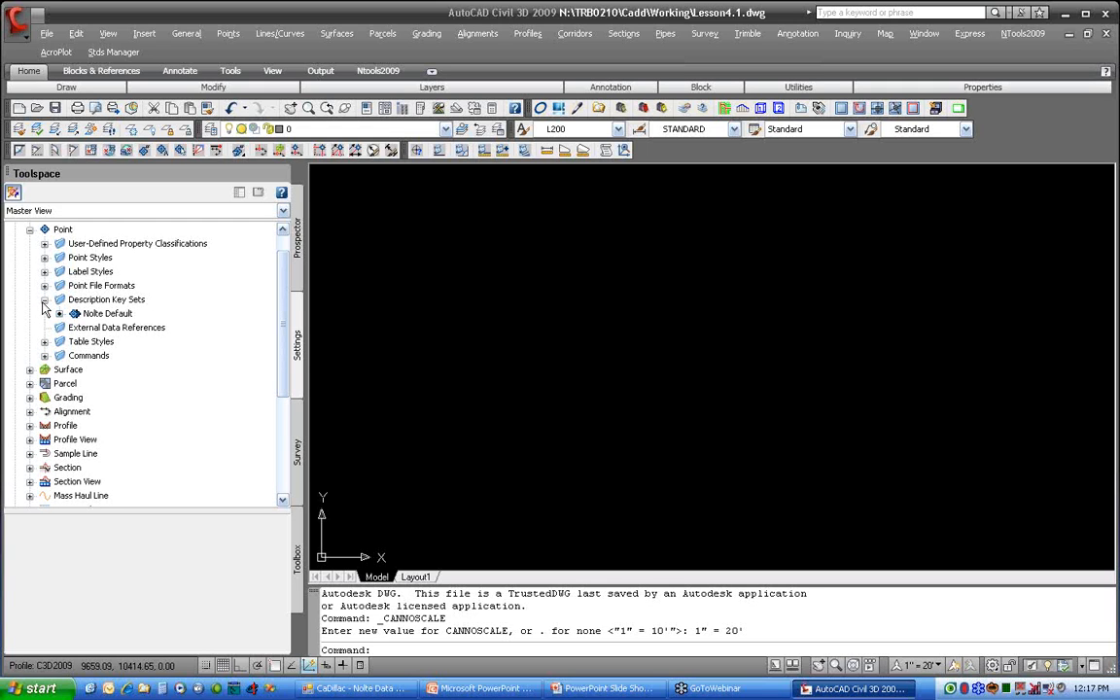
pyautogui.click(105, 313)
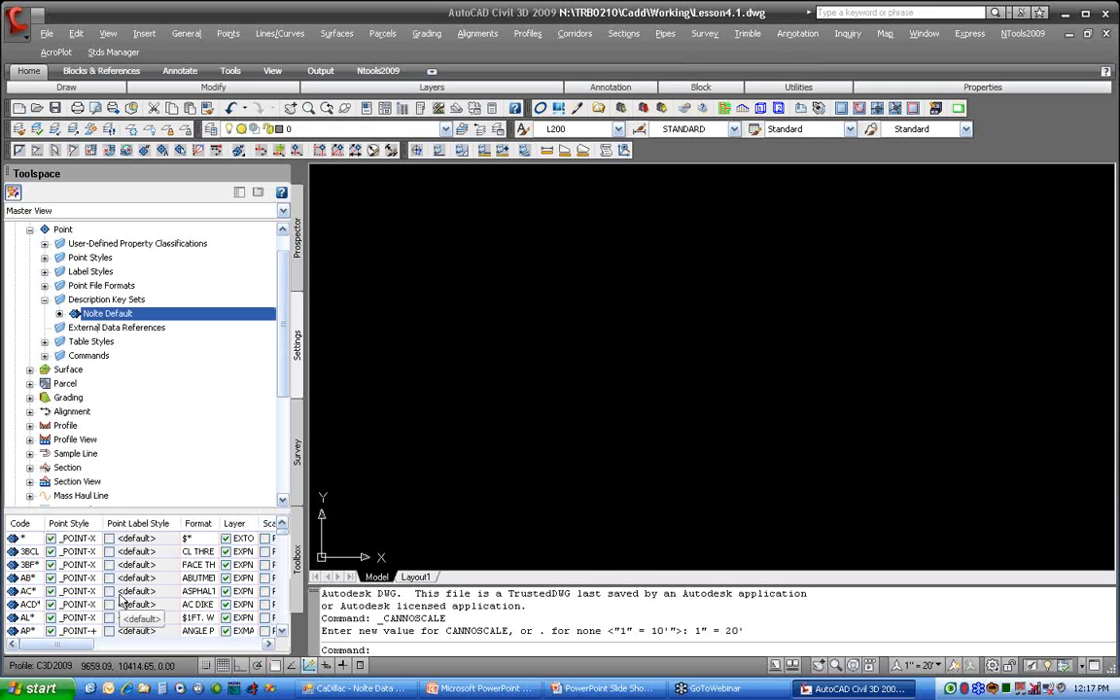
pyautogui.rightClick(135, 316)
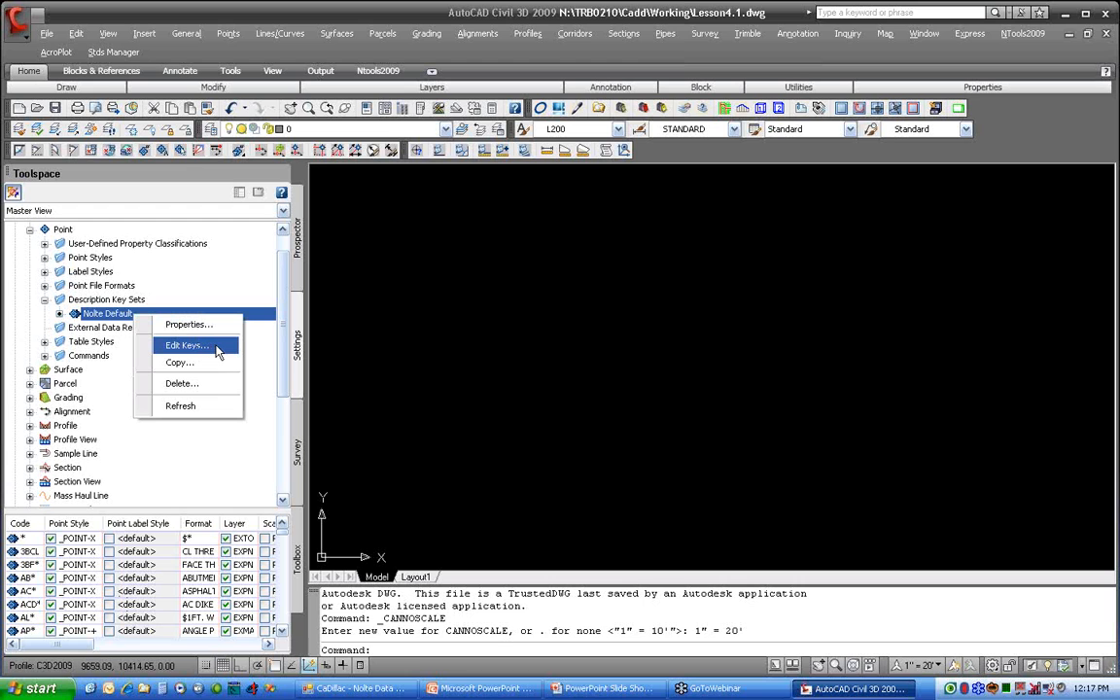
pyautogui.click(187, 345)
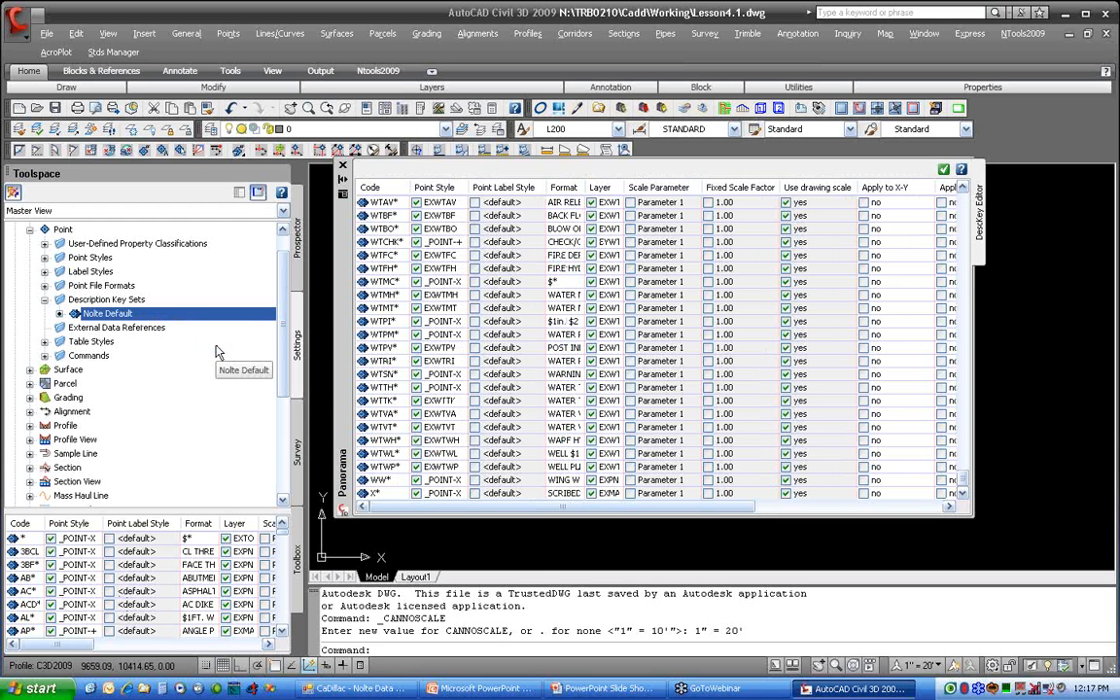
pyautogui.moveTo(342, 372); pyautogui.dragTo(122, 283)
pyautogui.moveTo(754, 429); pyautogui.dragTo(963, 547)
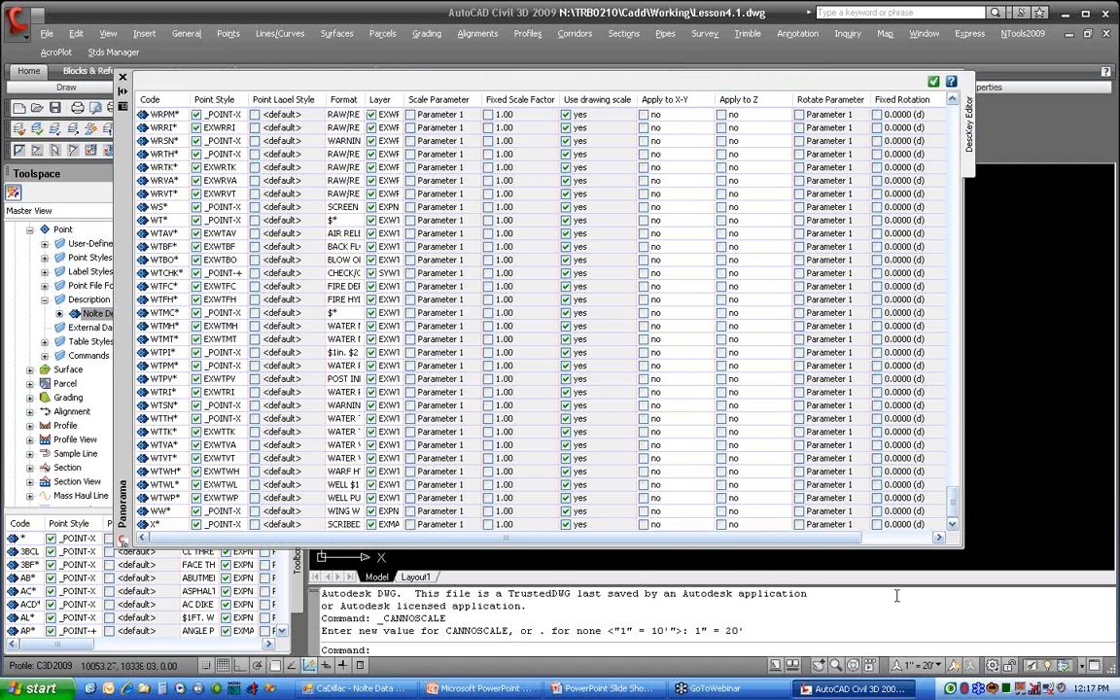
# Step: Find the WTFH* description key and widen the Format and Layer columns to read its settings
pyautogui.scroll(1, 202, 235)
pyautogui.scroll(8, 201, 235)
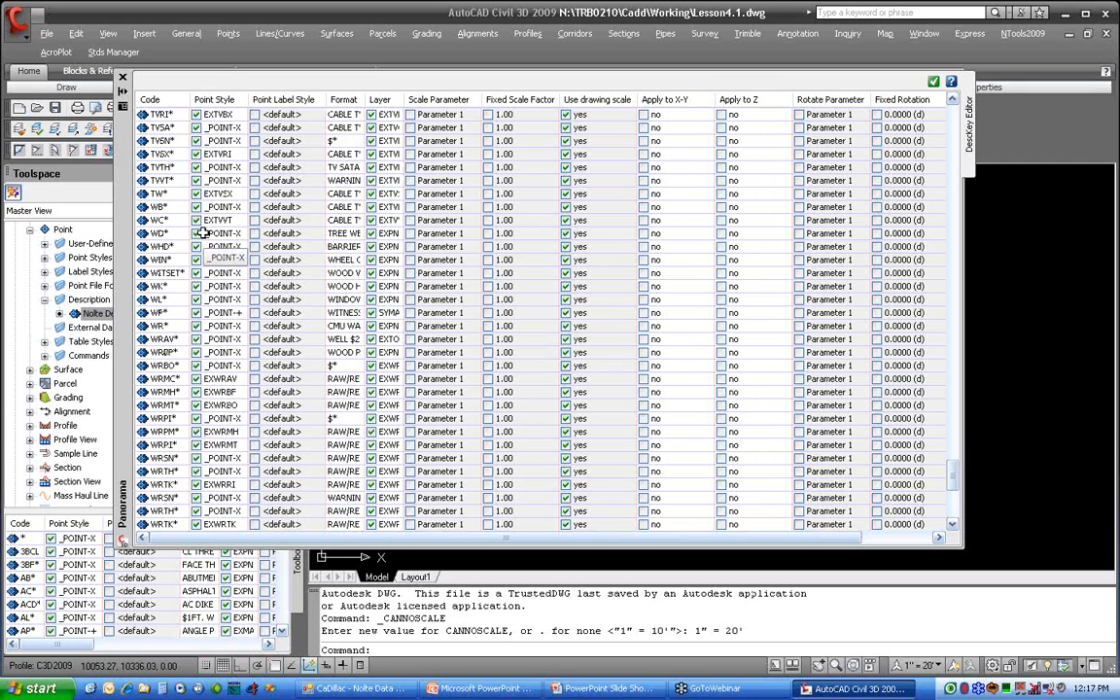
pyautogui.scroll(-1, 201, 235)
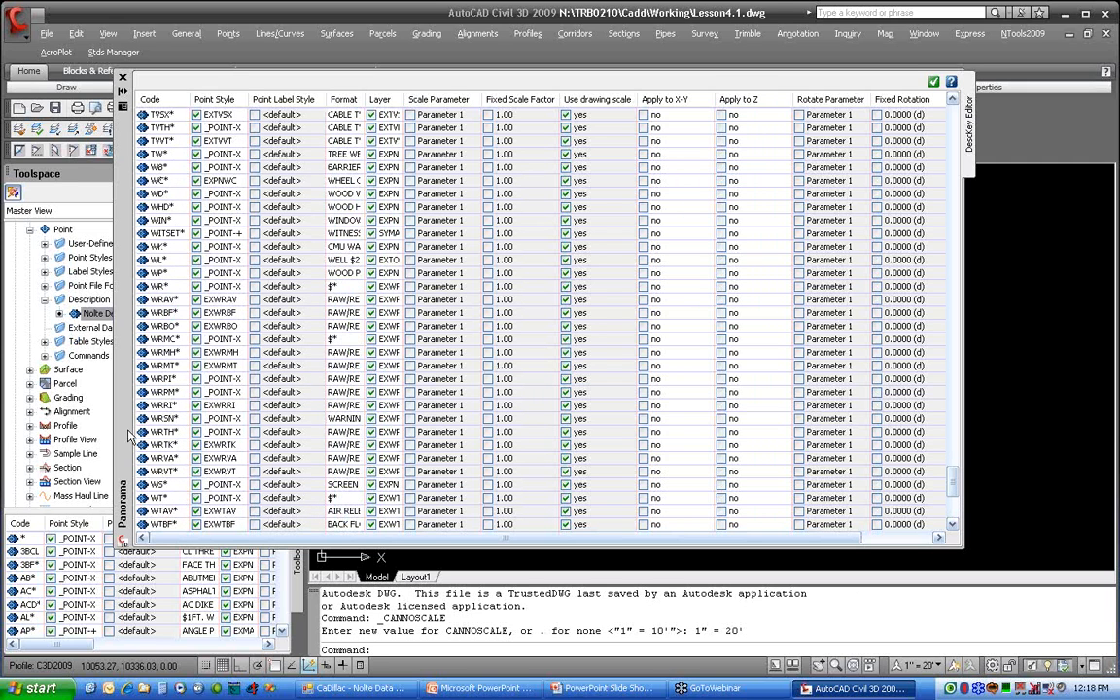
pyautogui.scroll(-6, 129, 436)
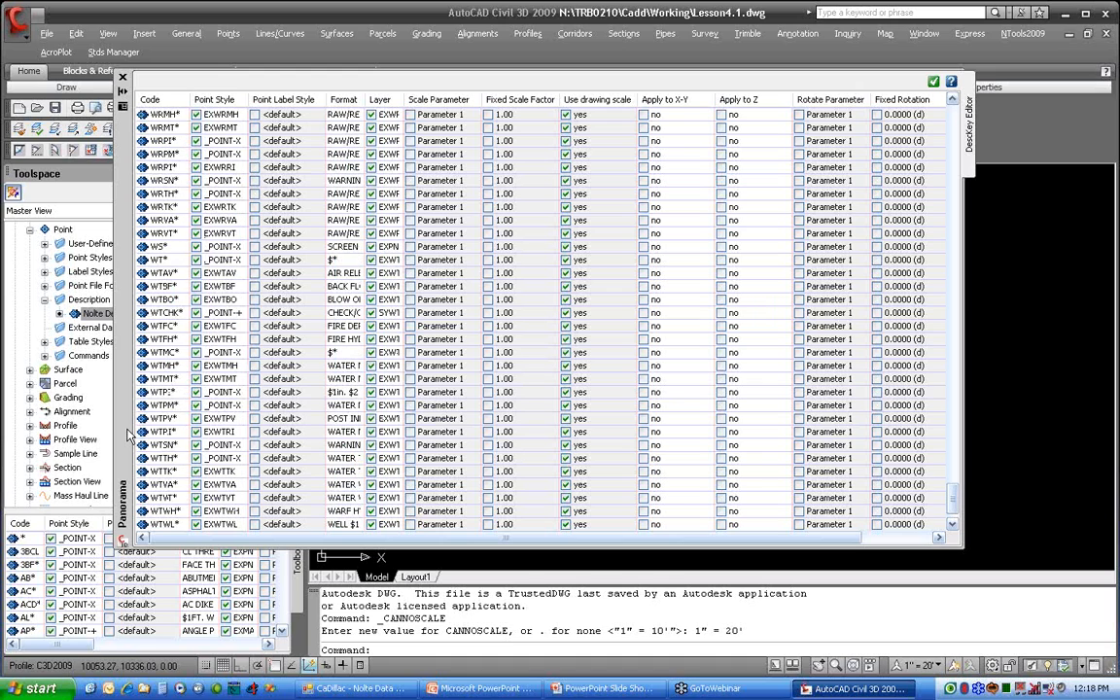
pyautogui.click(142, 339)
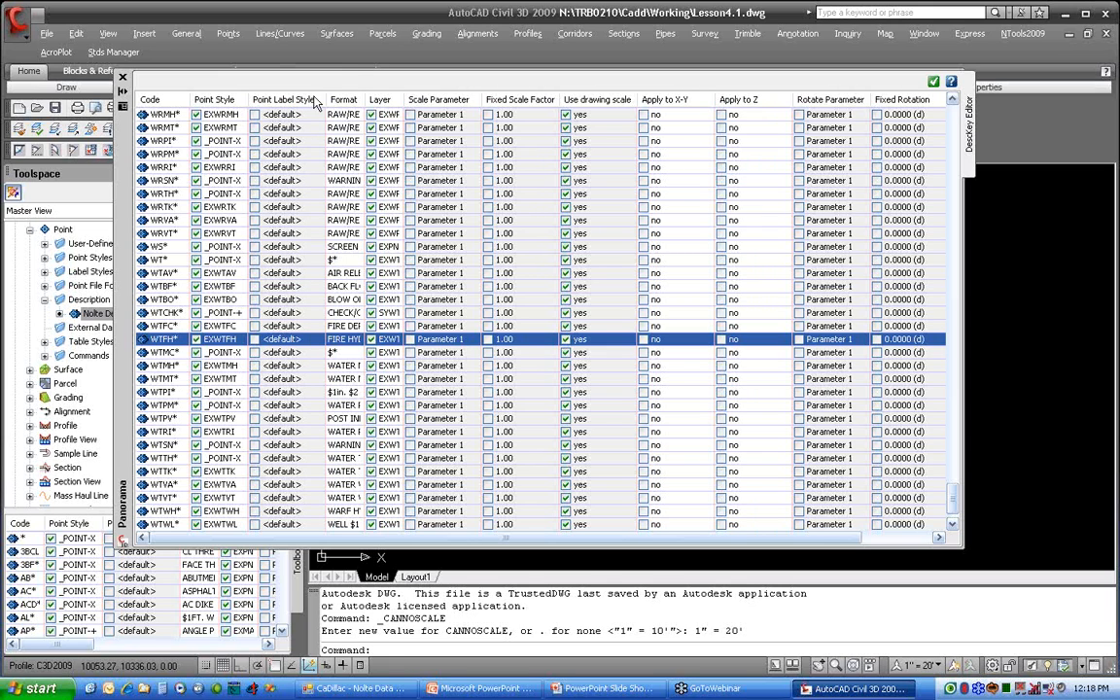
pyautogui.moveTo(379, 98); pyautogui.dragTo(428, 98)
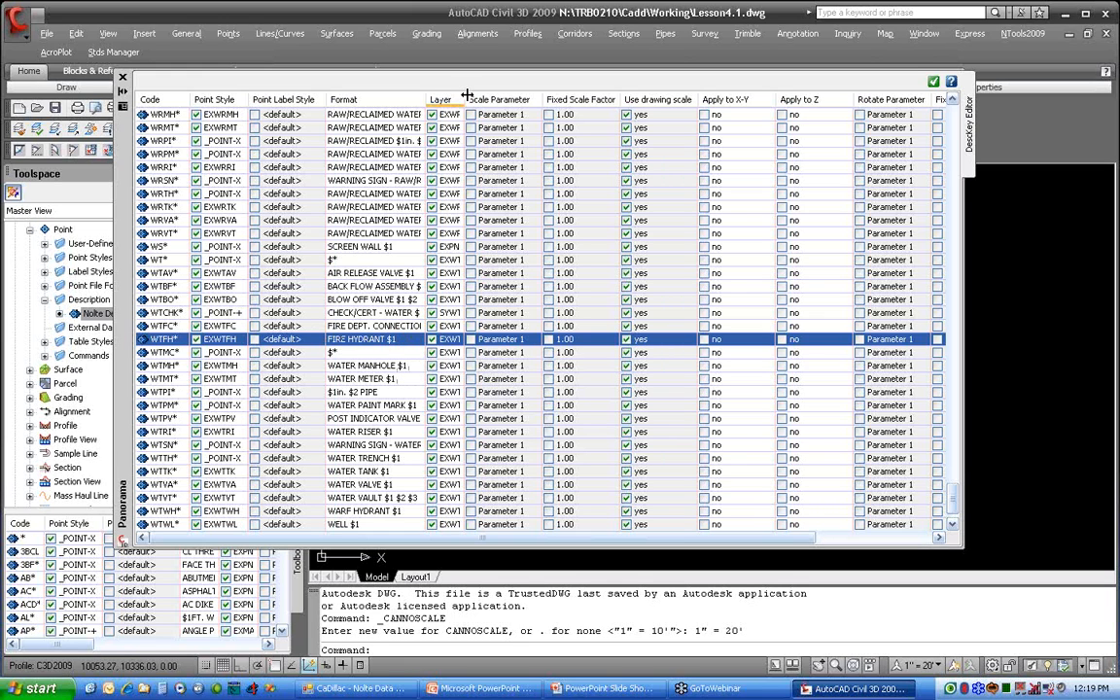
pyautogui.moveTo(423, 98); pyautogui.dragTo(460, 93)
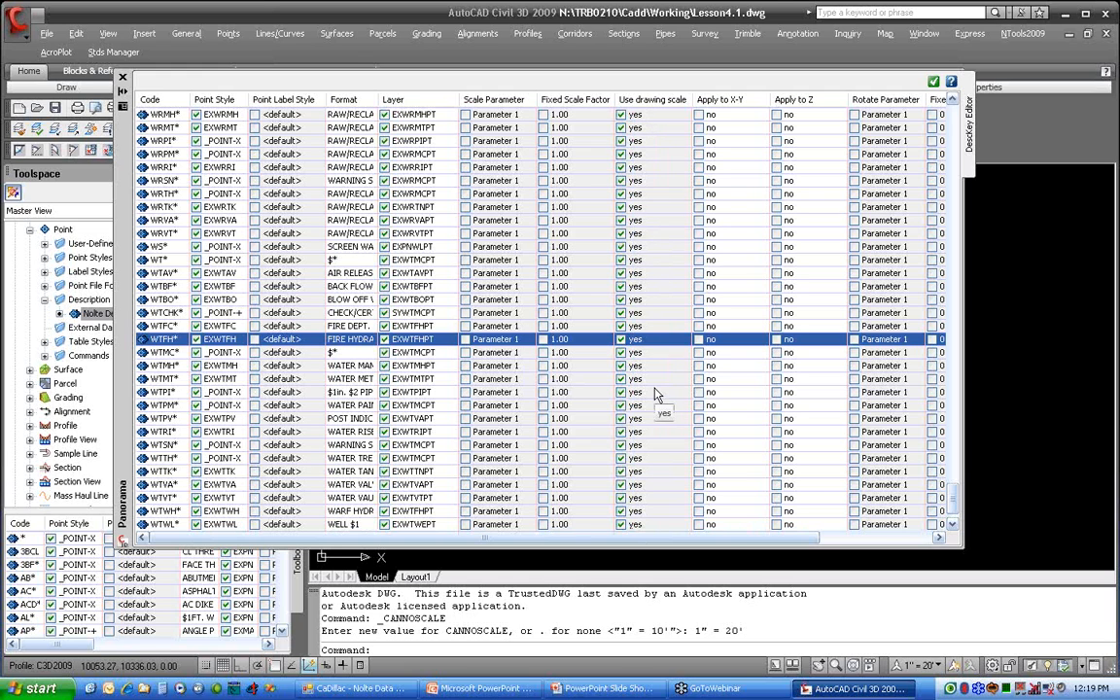
# Step: Examine the scale and rotation settings of the tree description keys TRC*, TRD* and TRP*, and close the key editor
pyautogui.scroll(20, 637, 348)
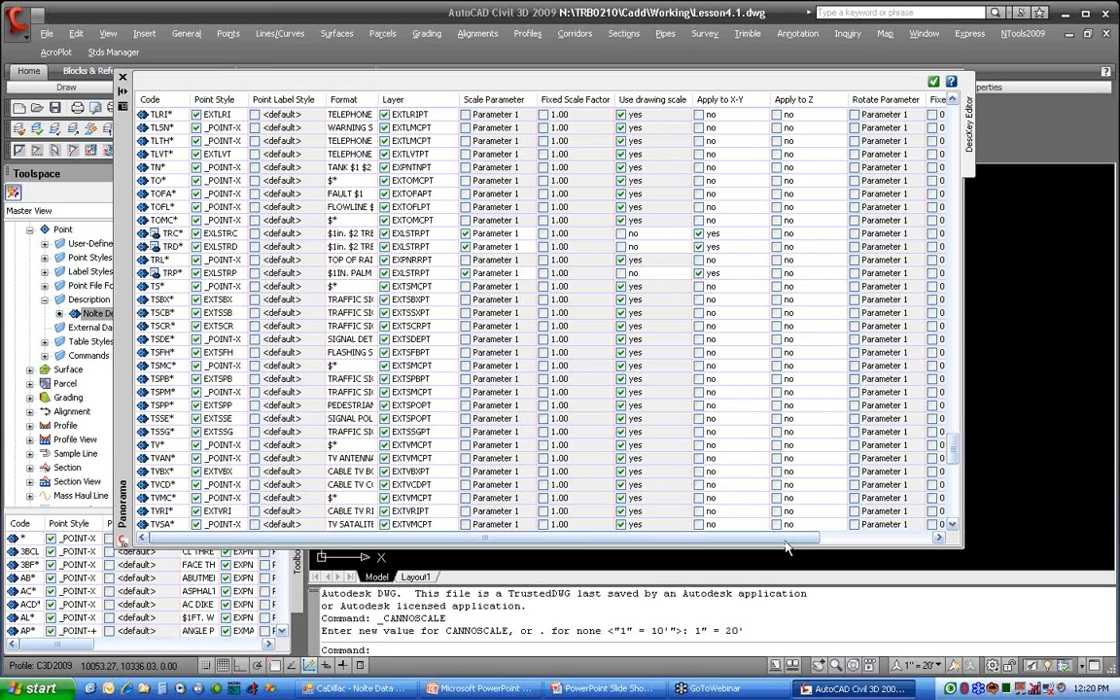
pyautogui.moveTo(792, 543); pyautogui.dragTo(908, 549)
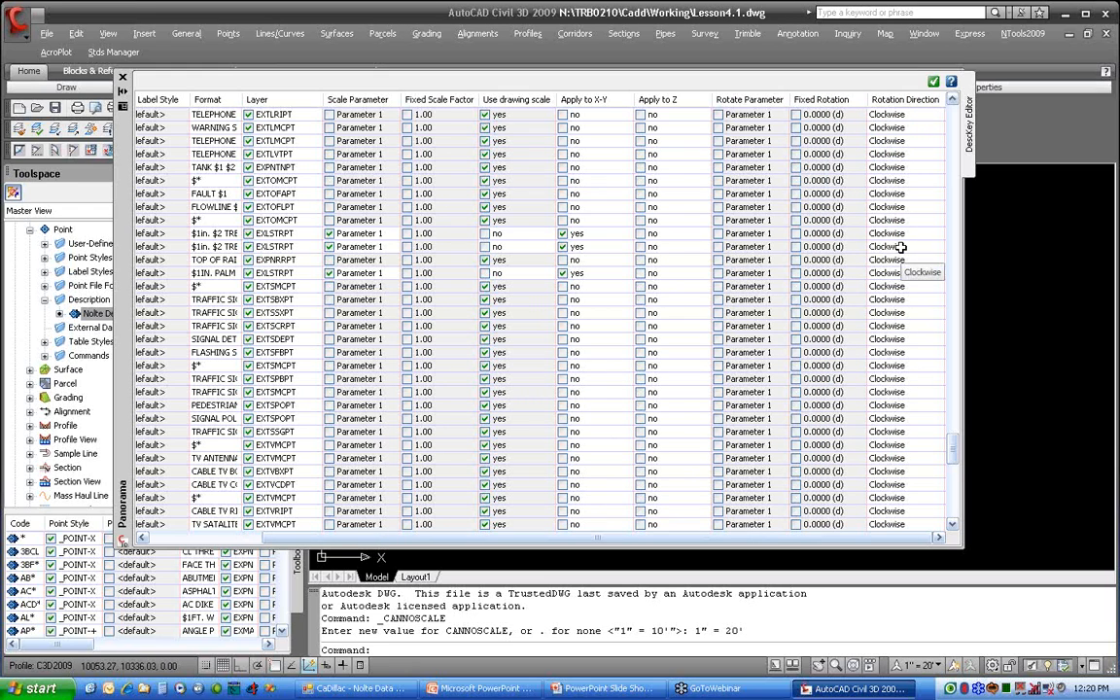
pyautogui.moveTo(704, 539); pyautogui.dragTo(473, 552)
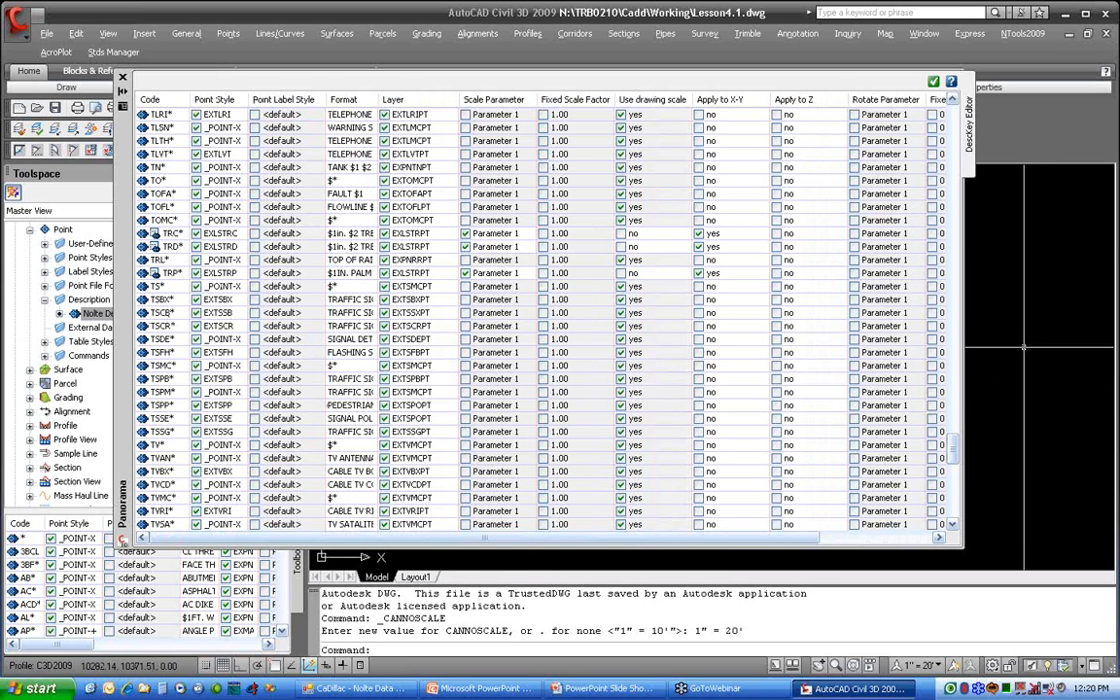
pyautogui.click(932, 84)
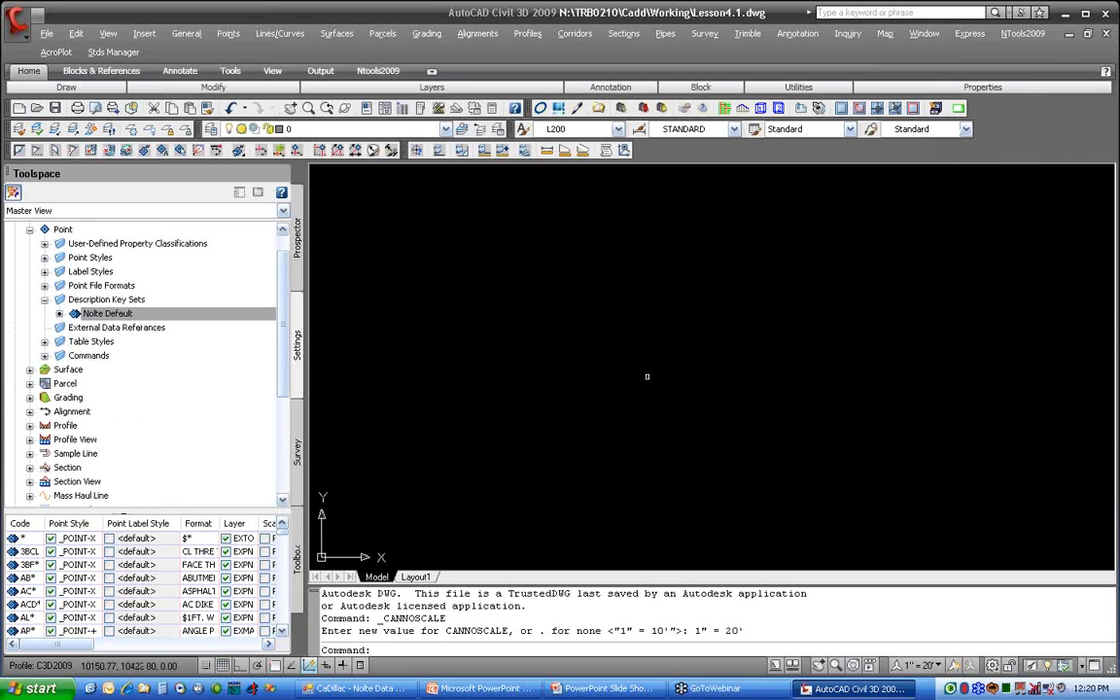
# Step: Start a point import from the point creation tools, with PNEZD (comma delimited) as the format
pyautogui.click(229, 33)
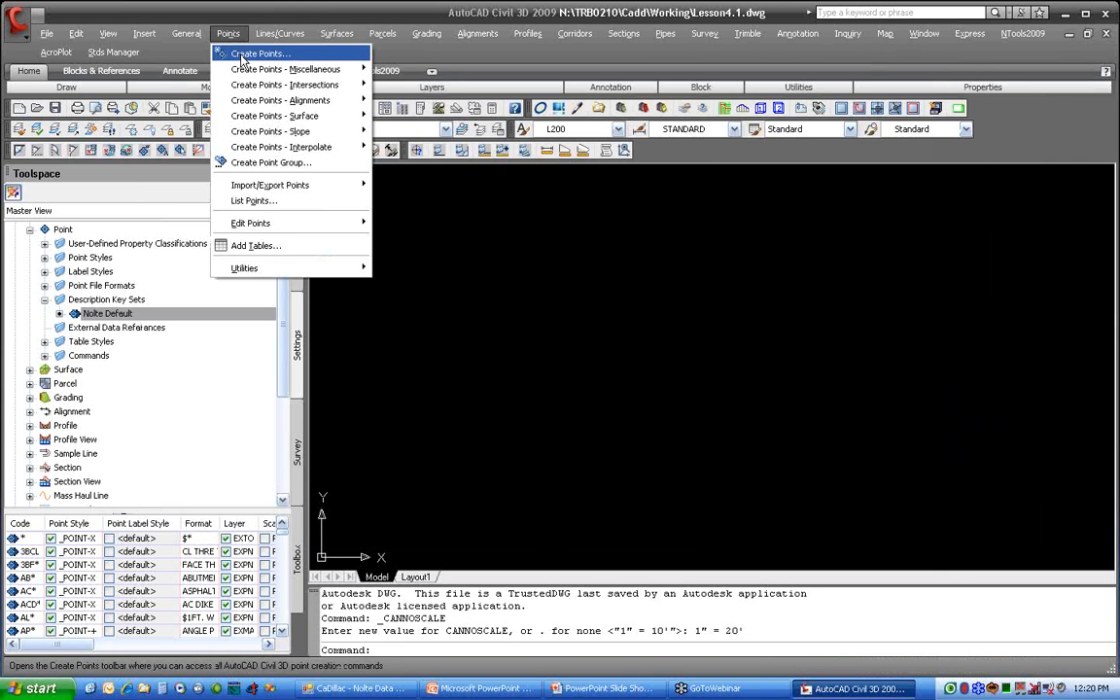
pyautogui.click(222, 51)
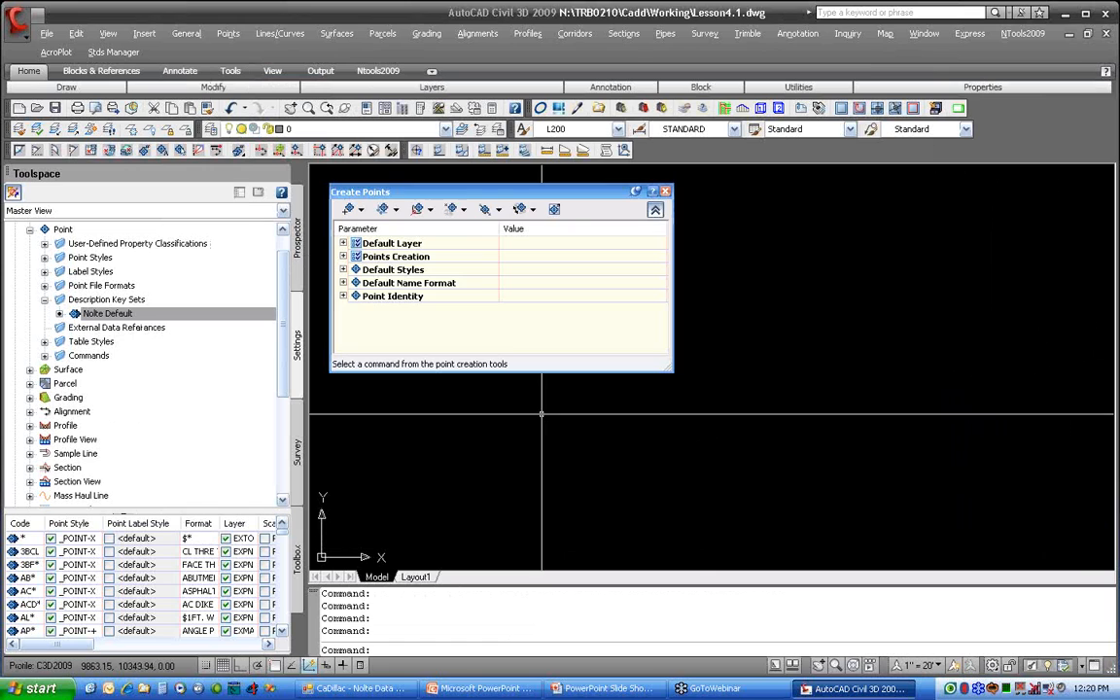
pyautogui.click(654, 209)
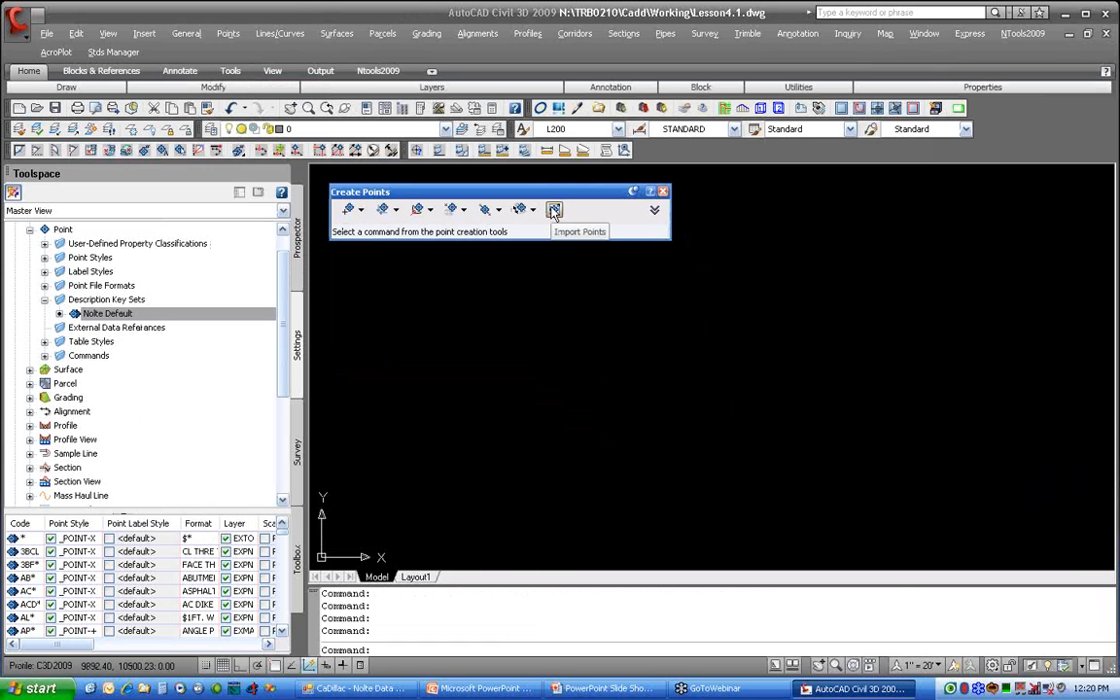
pyautogui.click(555, 211)
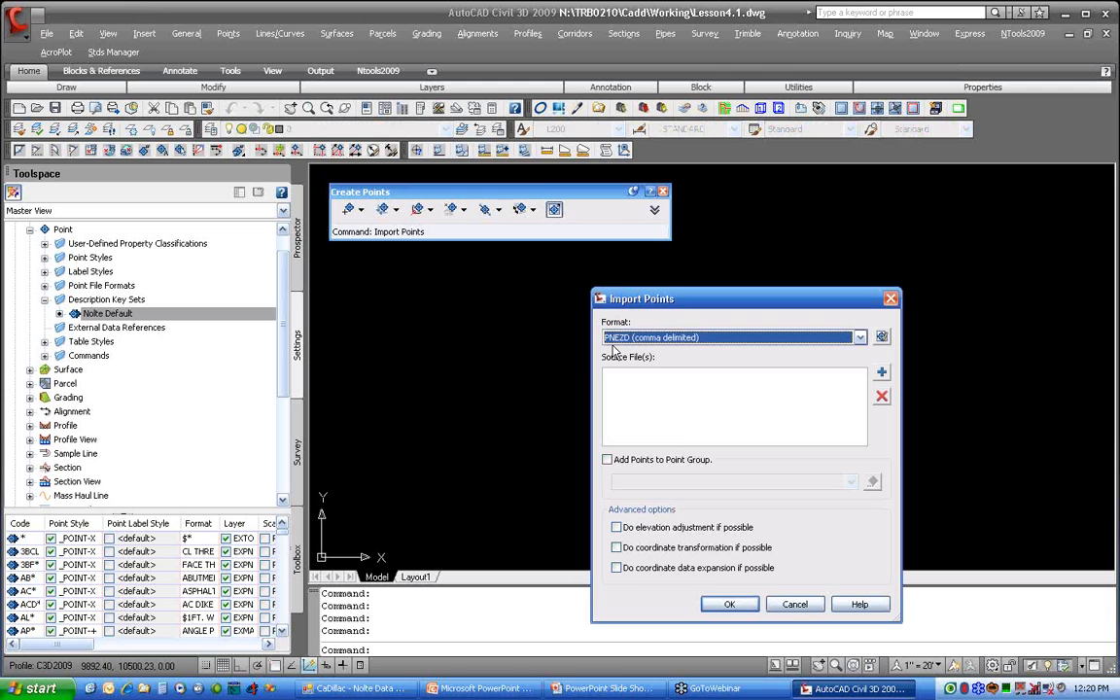
pyautogui.click(855, 338)
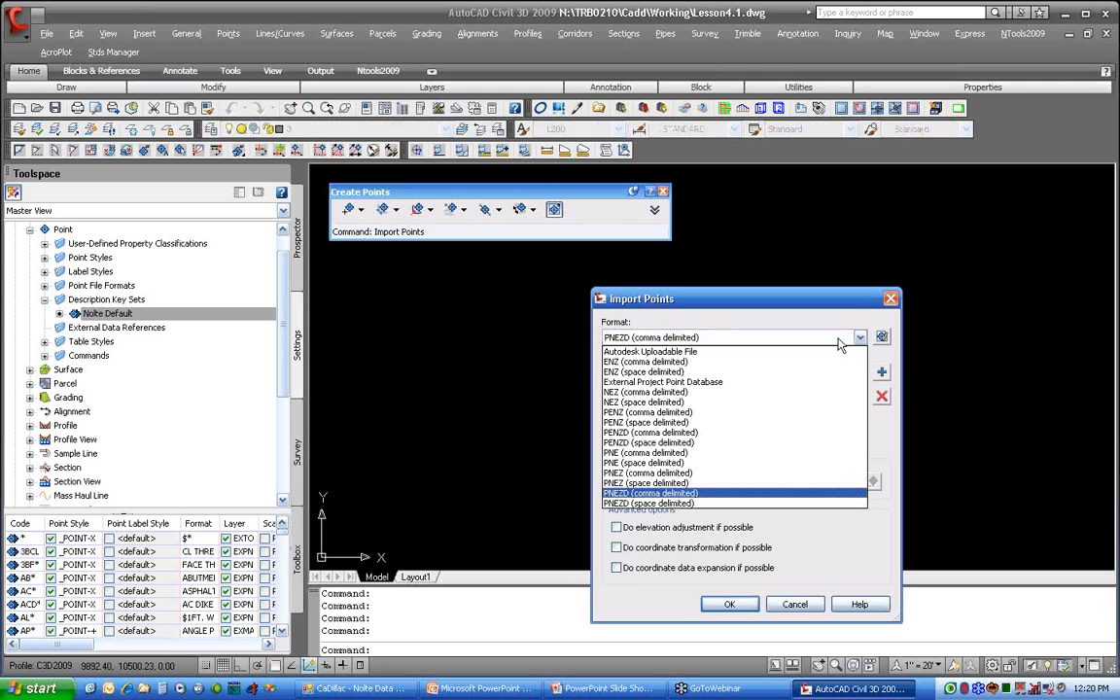
pyautogui.click(725, 493)
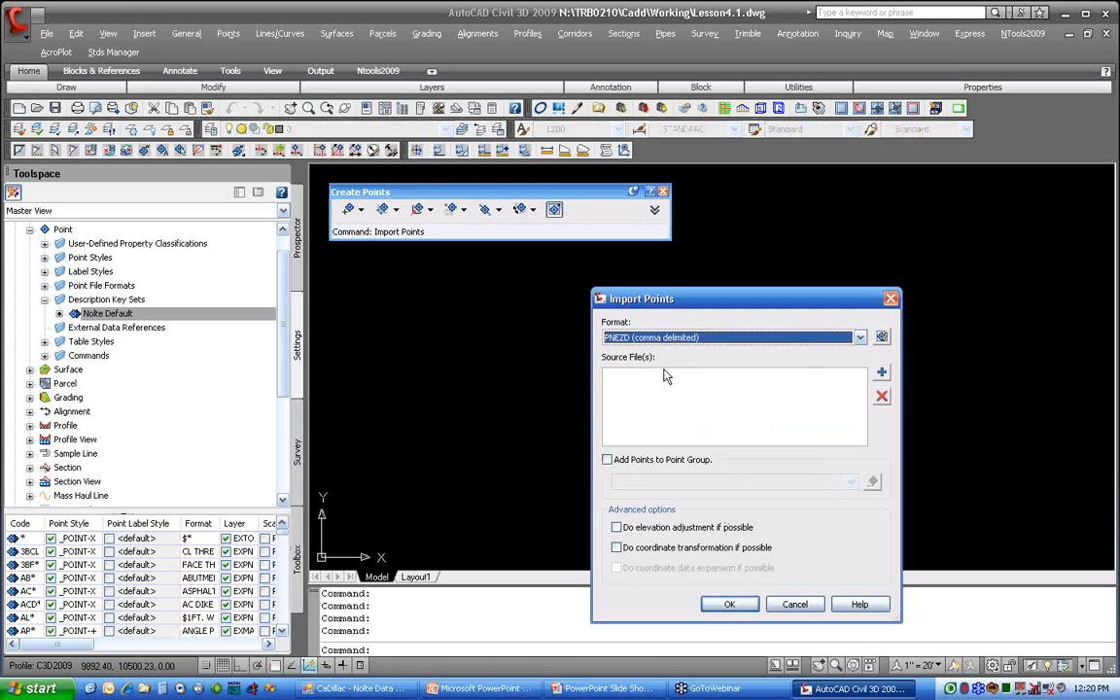
# Step: Add PNEZD.txt from the Field Data folder as the source file and import its points into the drawing
pyautogui.click(882, 373)
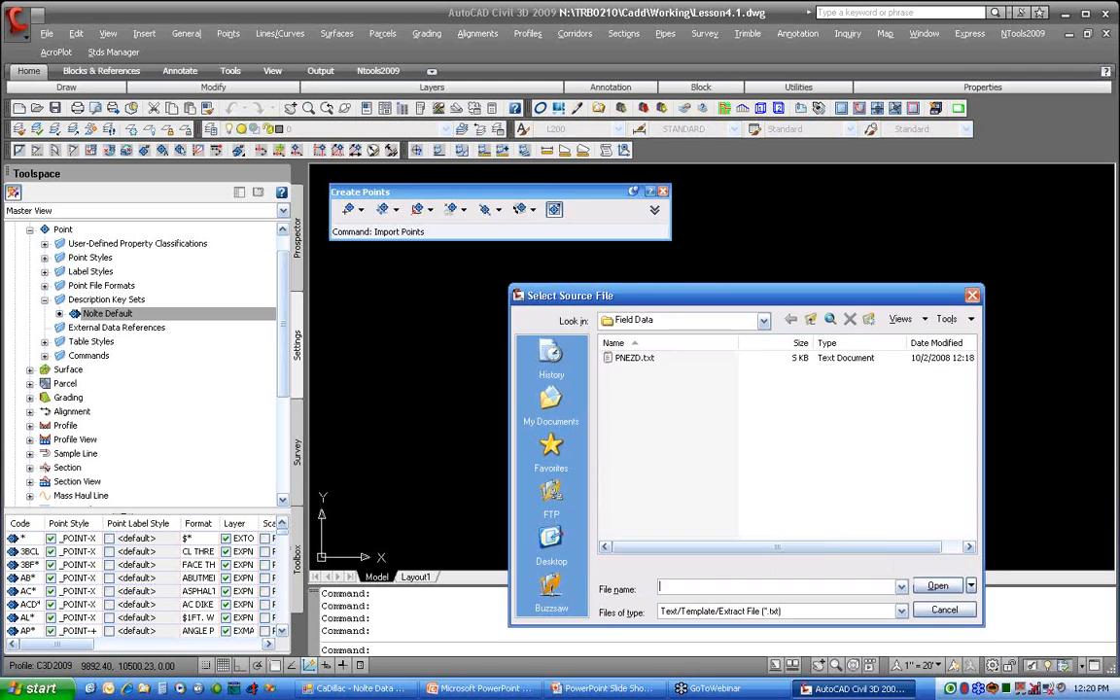
pyautogui.click(763, 320)
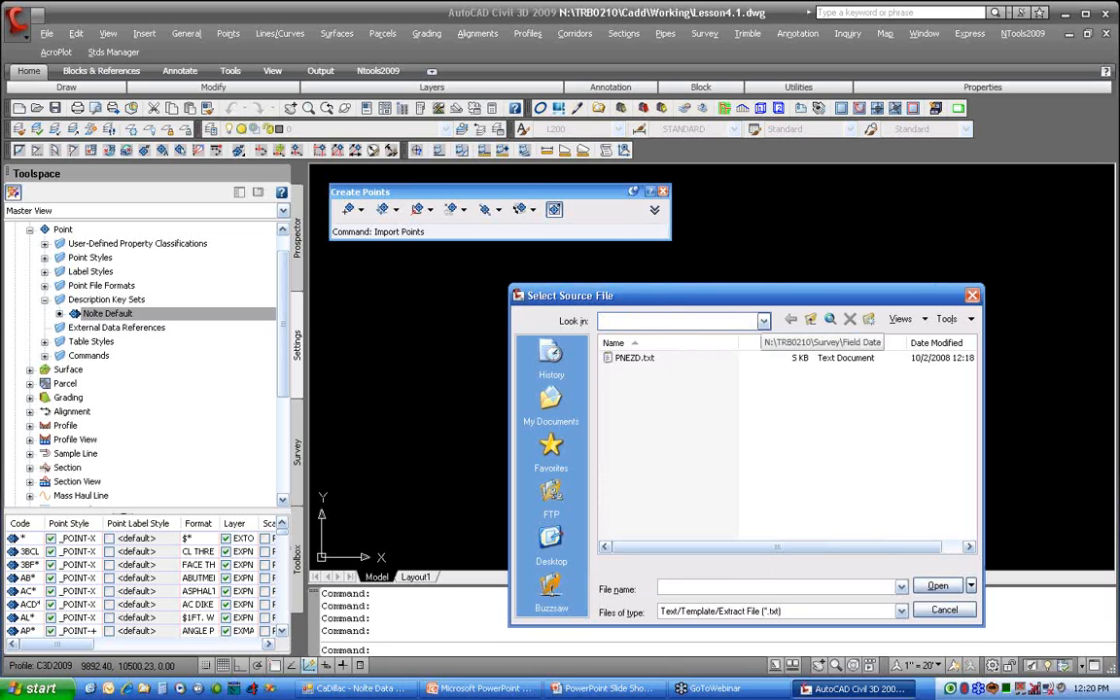
pyautogui.click(778, 439)
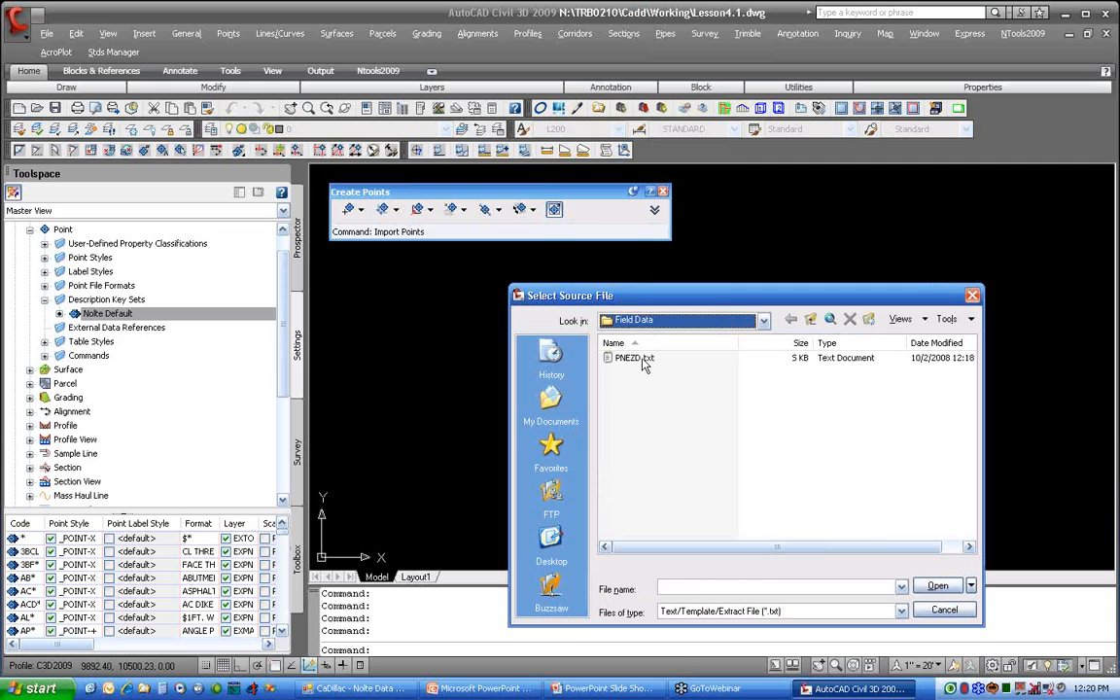
pyautogui.click(639, 358)
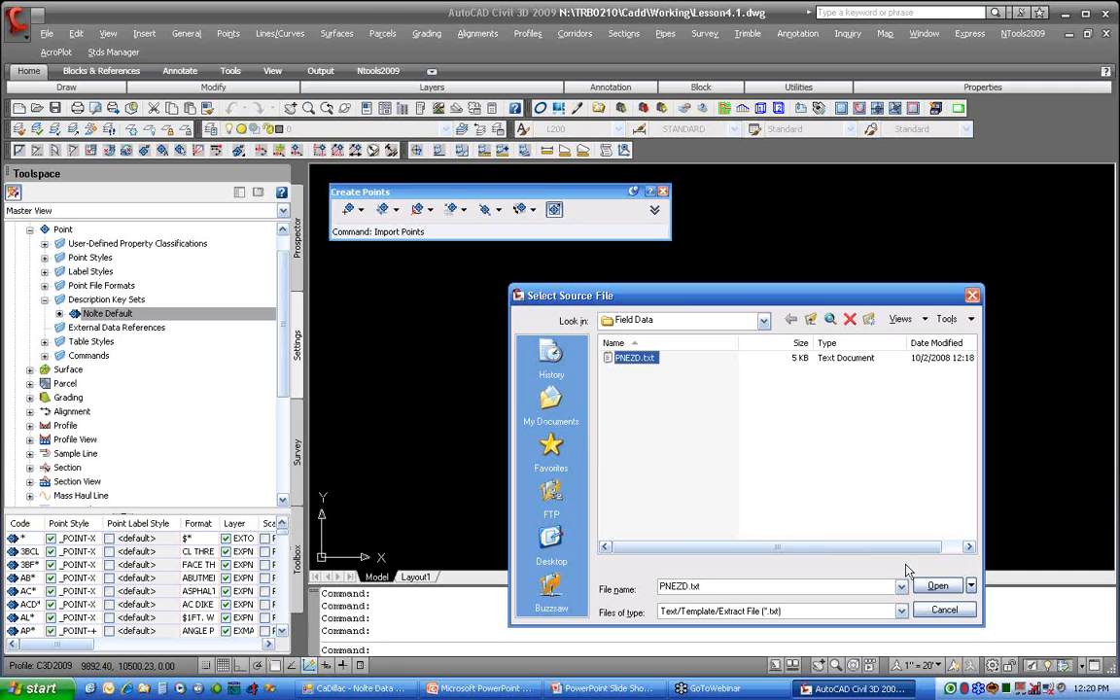
pyautogui.click(929, 586)
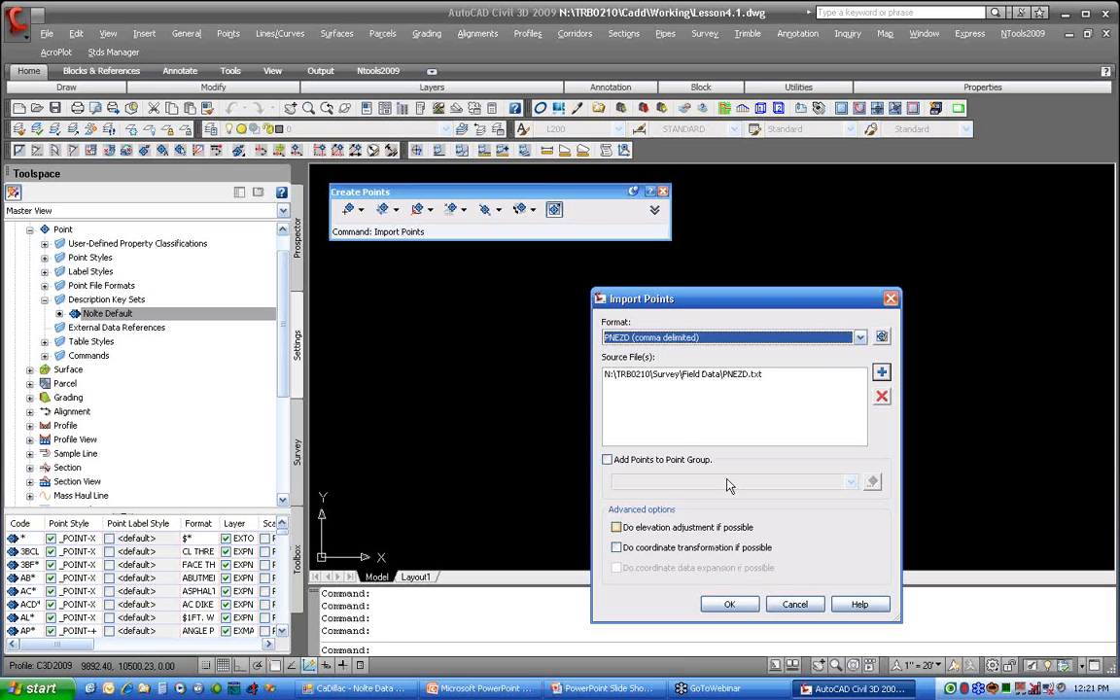
pyautogui.click(724, 603)
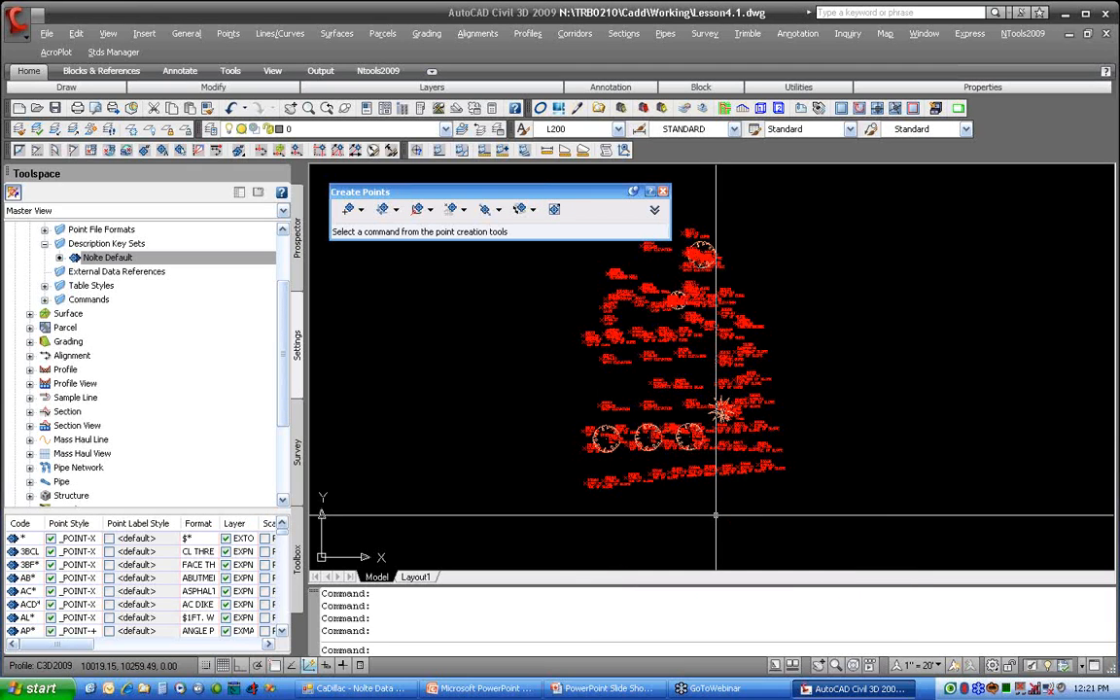
# Step: Examine the imported points and check the layers of the light pole, spot elevation and tree points
pyautogui.scroll(6, 686, 449)
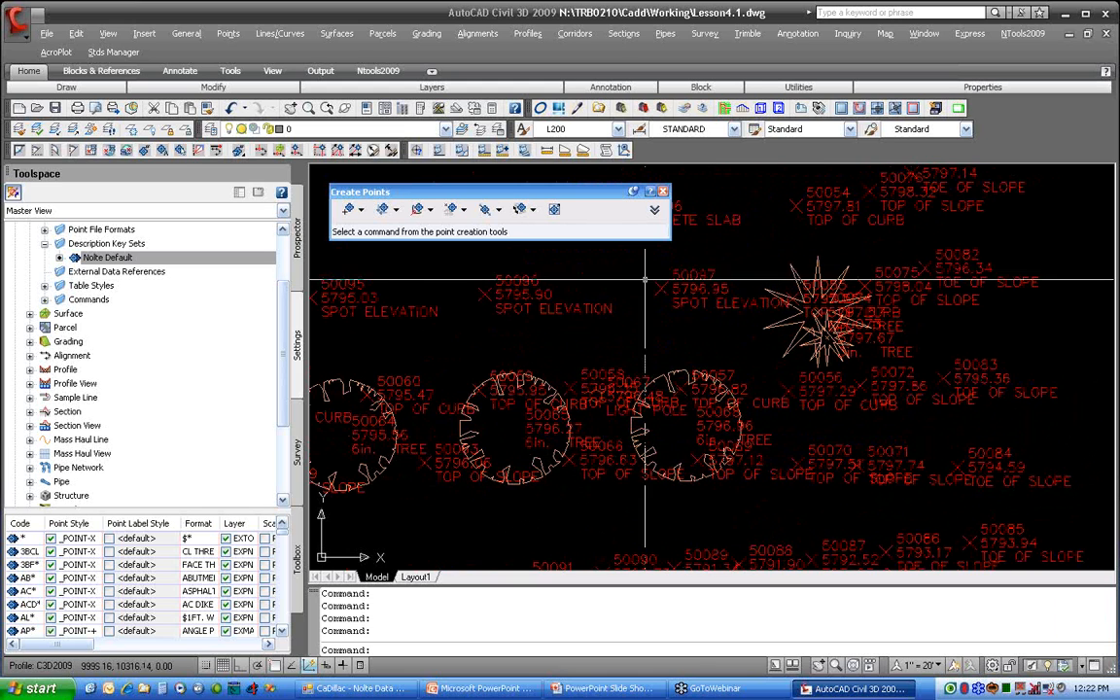
pyautogui.moveTo(775, 355); pyautogui.dragTo(717, 553, button='middle')
pyautogui.moveTo(767, 306); pyautogui.dragTo(757, 567, button='middle')
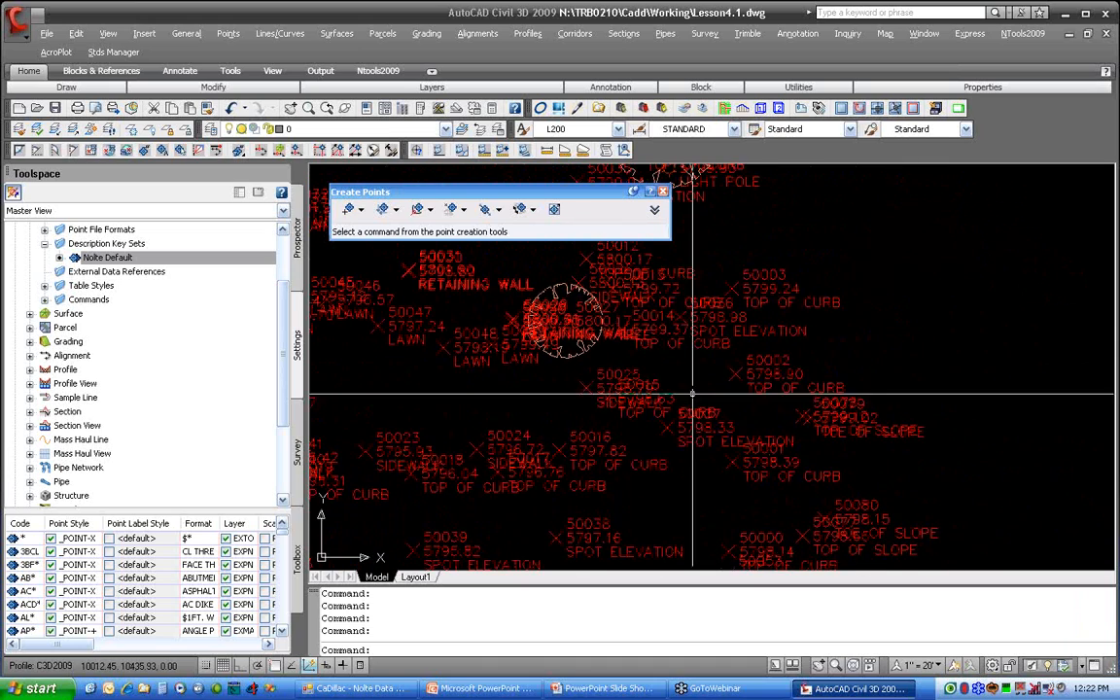
pyautogui.moveTo(692, 394); pyautogui.dragTo(747, 538, button='middle')
pyautogui.scroll(5, 719, 272)
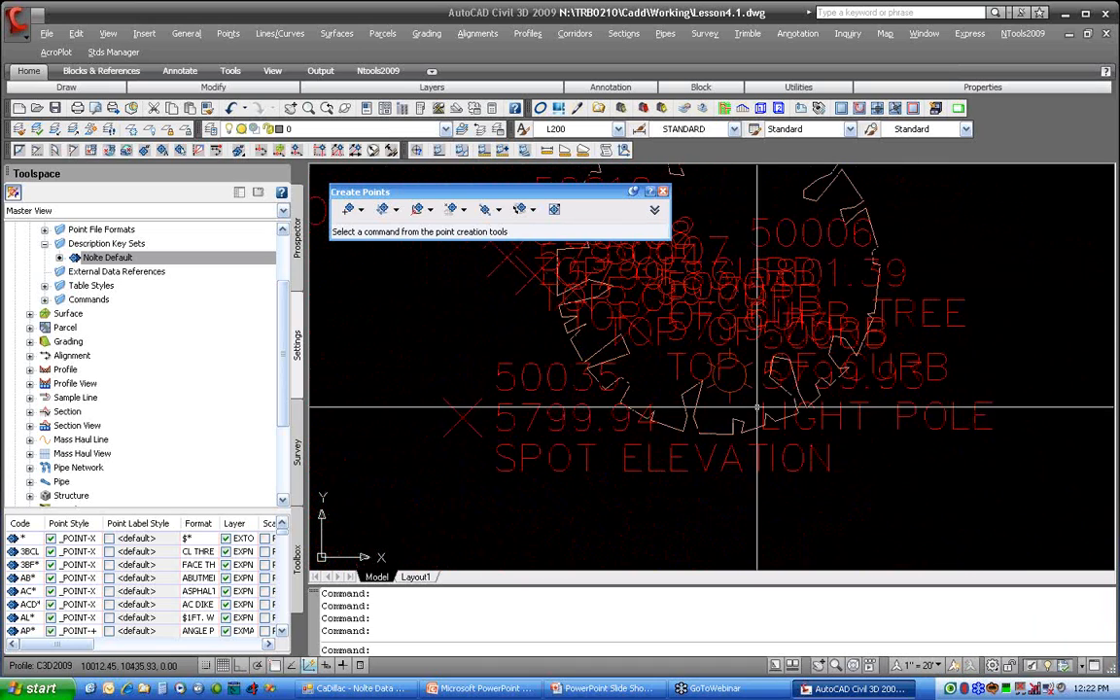
pyautogui.click(739, 369)
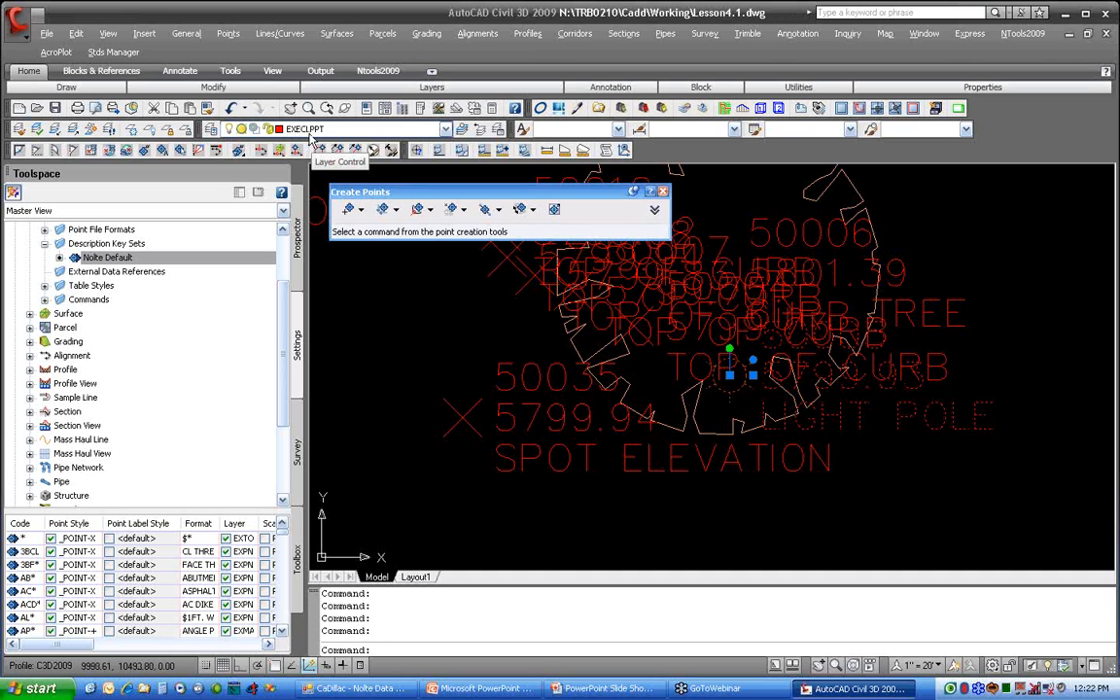
pyautogui.press('Escape')
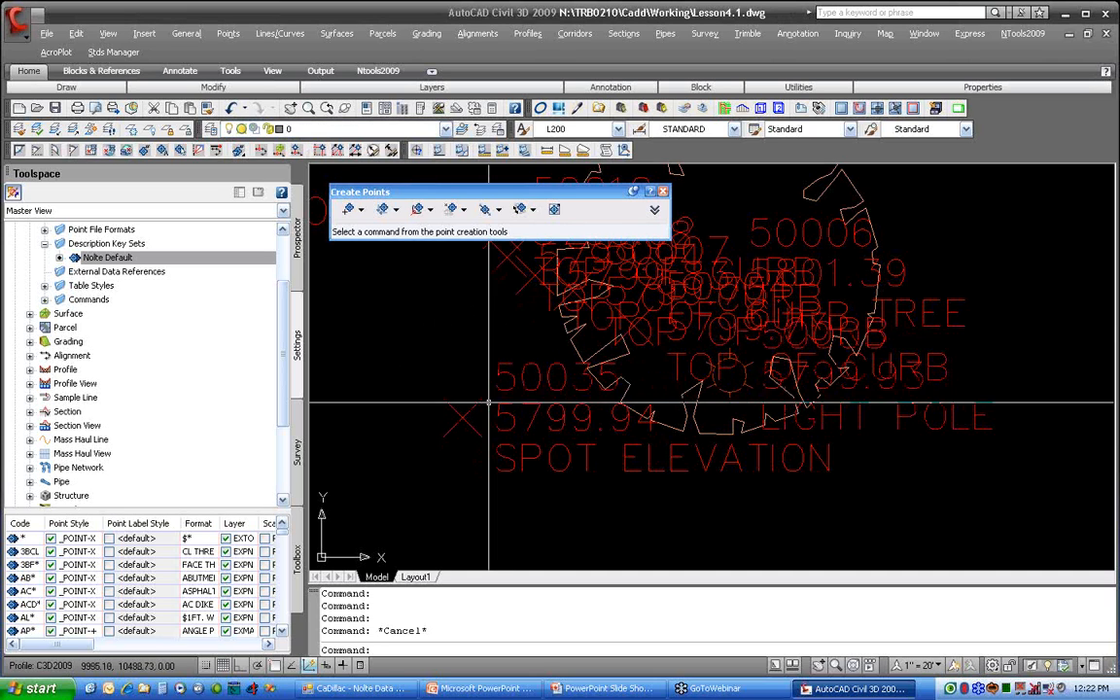
pyautogui.click(453, 404)
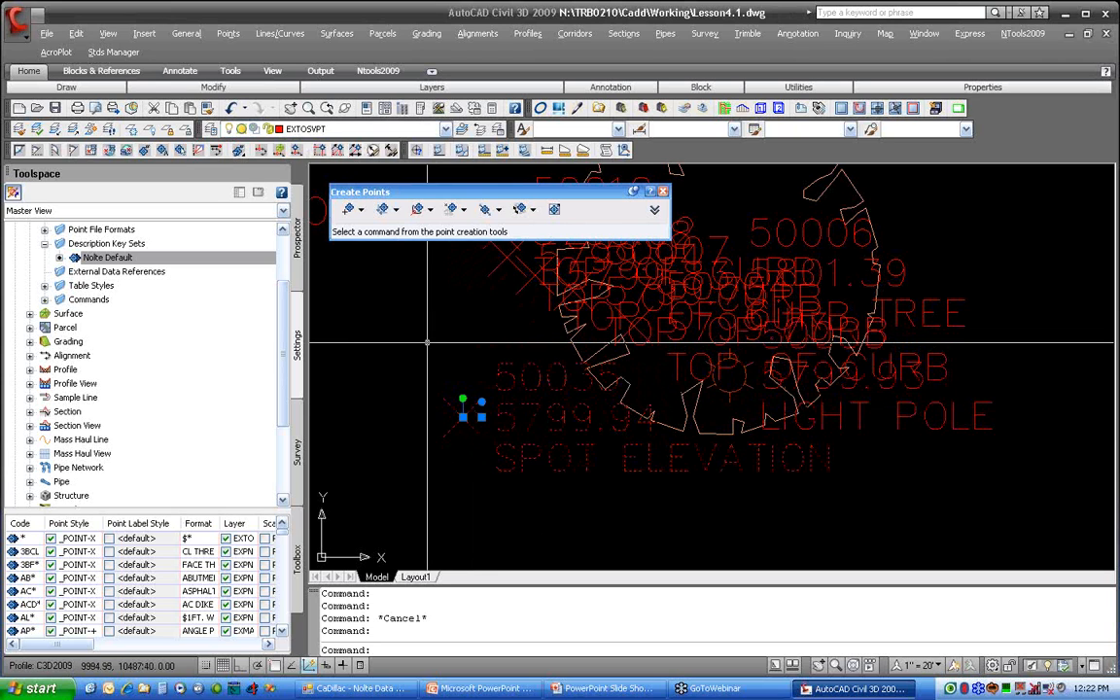
pyautogui.press('Escape')
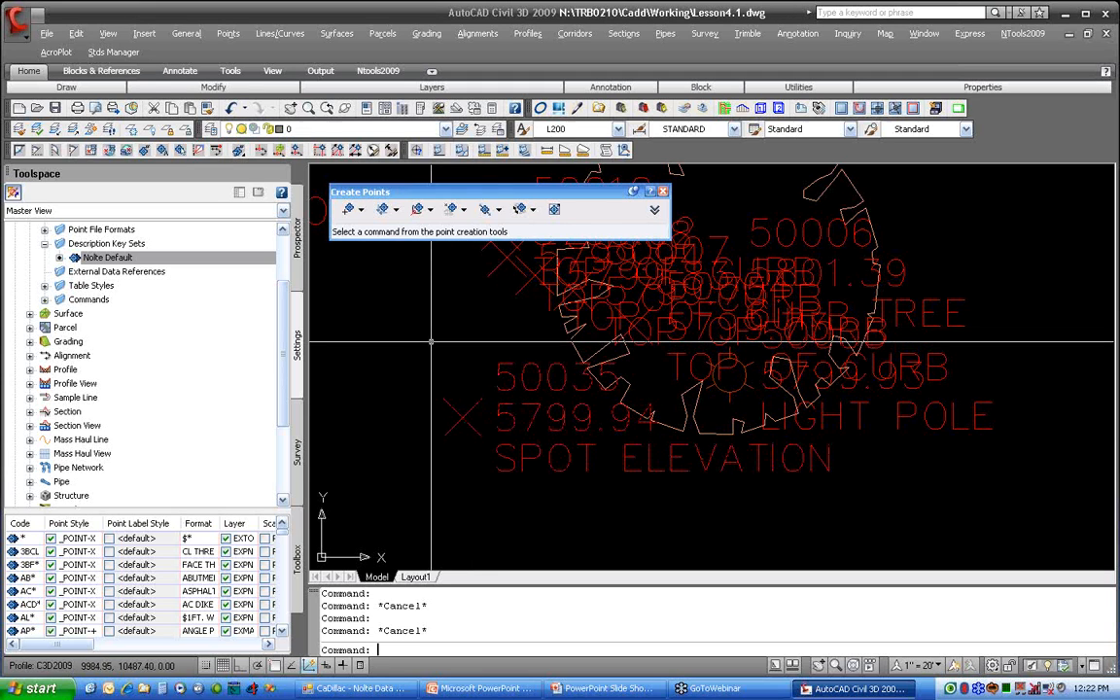
pyautogui.click(874, 235)
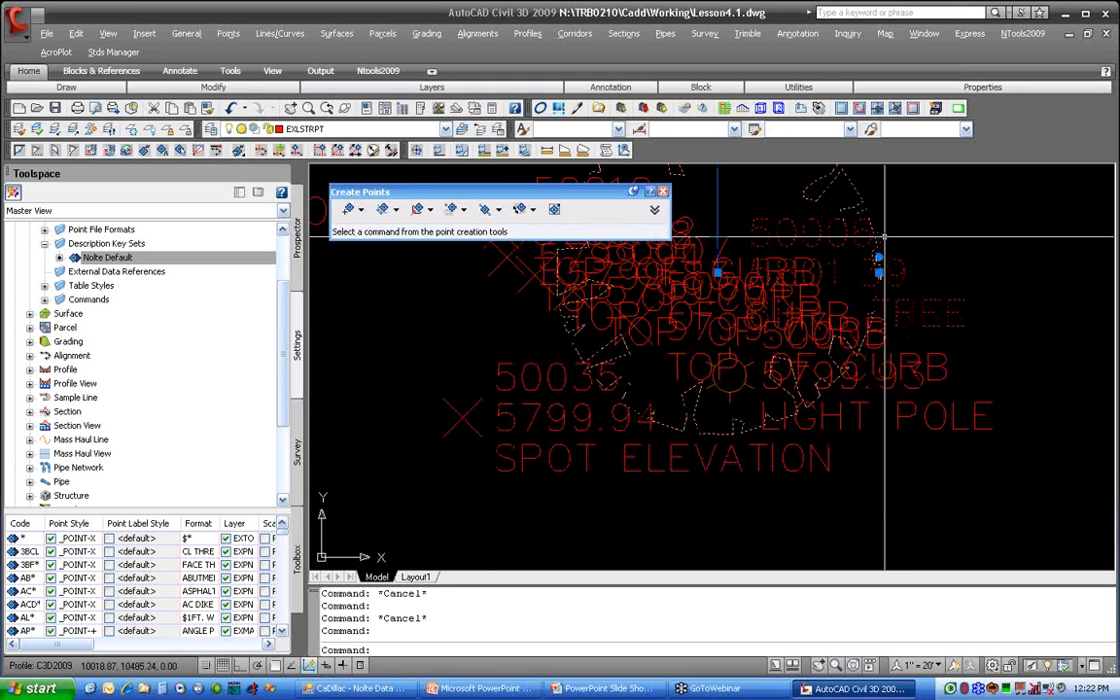
pyautogui.press('Escape')
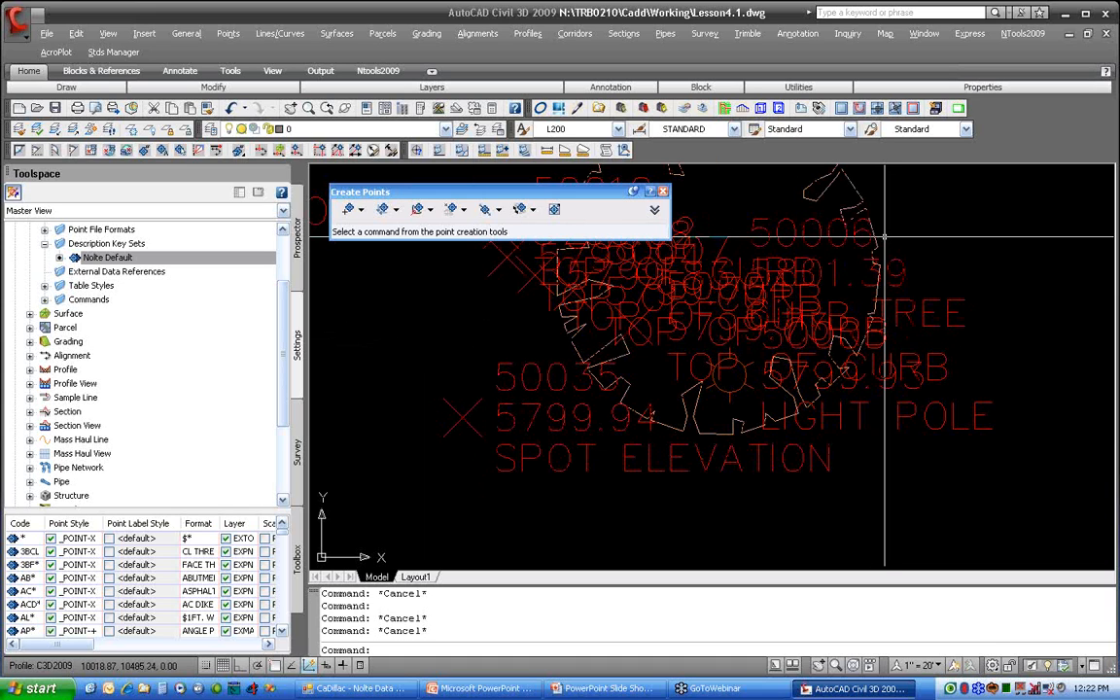
pyautogui.click(113, 52)
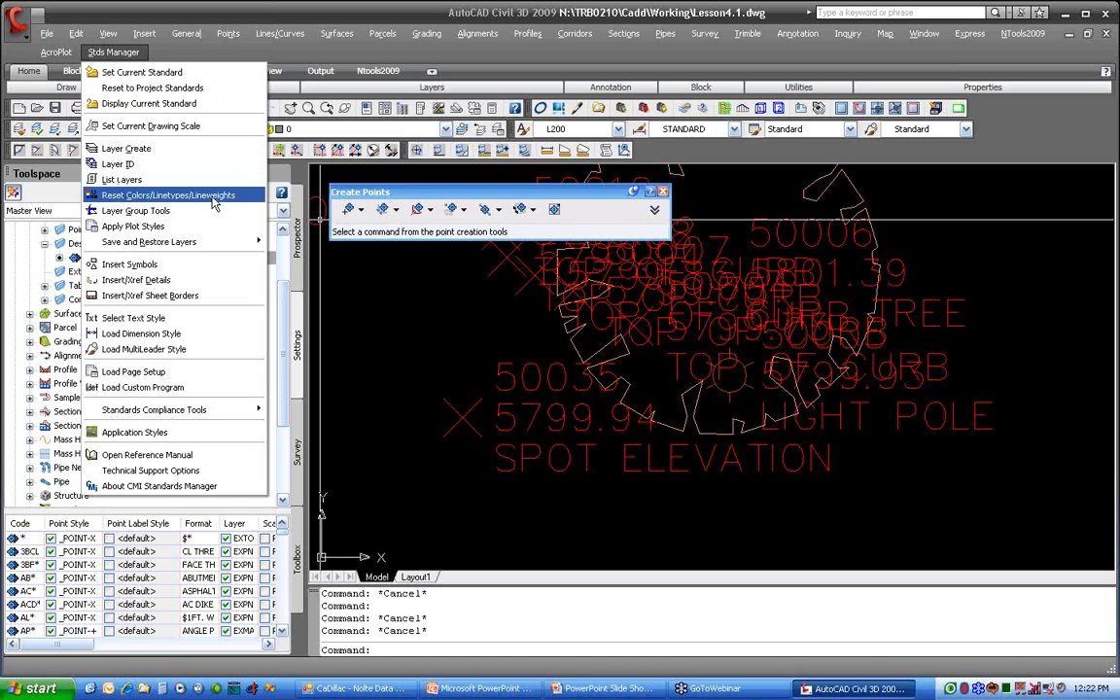
pyautogui.click(352, 297)
pyautogui.click(353, 292)
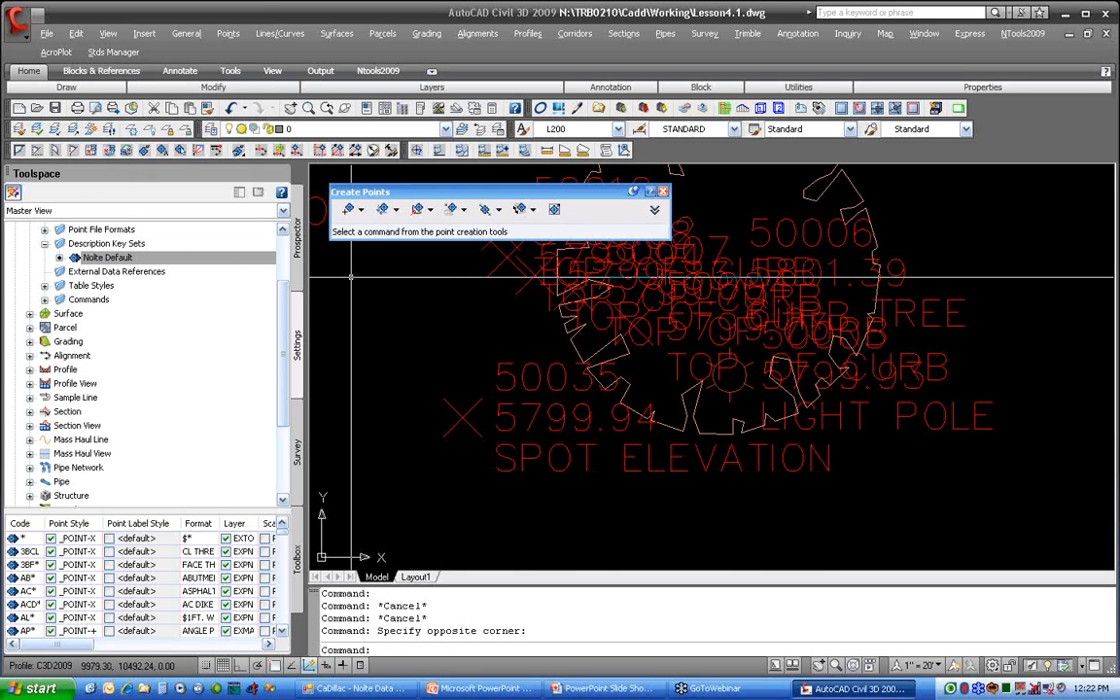
# Step: Open the keys of the Nolte Default description key set and examine the settings of the catch-all * key
pyautogui.scroll(-2, 352, 277)
pyautogui.click(251, 258)
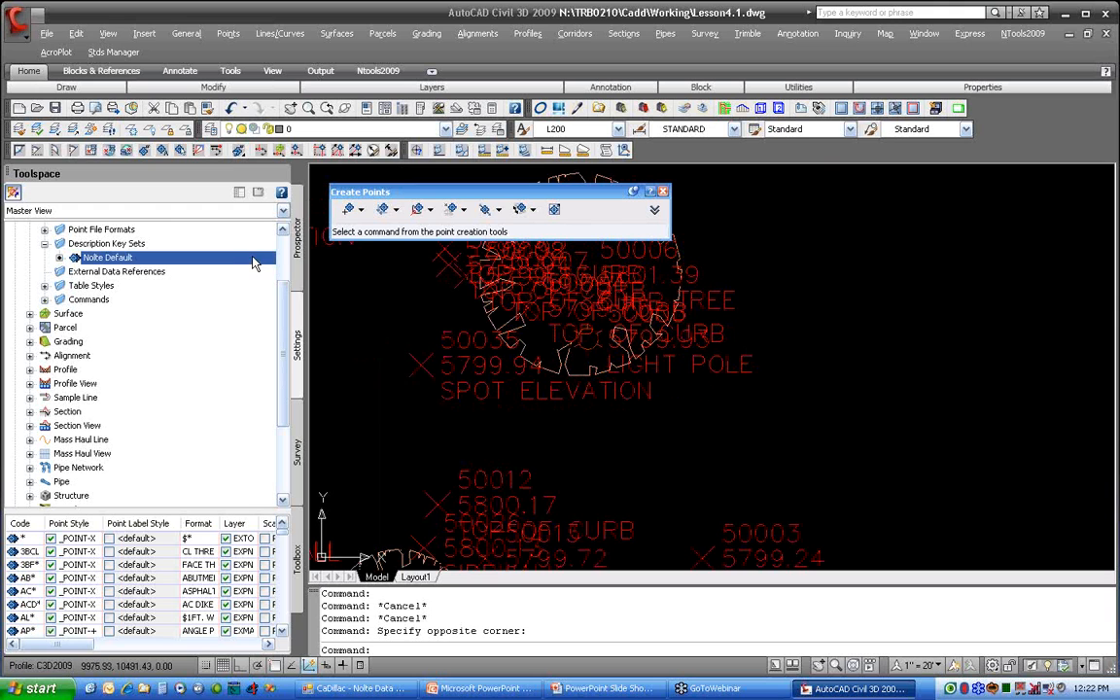
pyautogui.rightClick(253, 263)
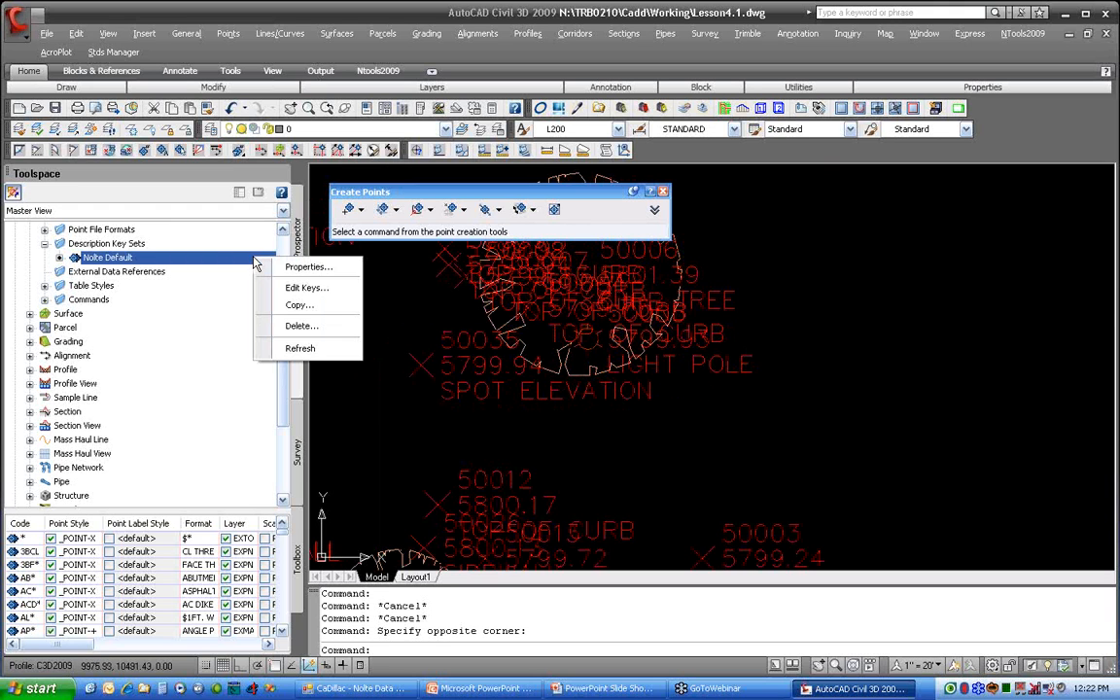
pyautogui.click(306, 288)
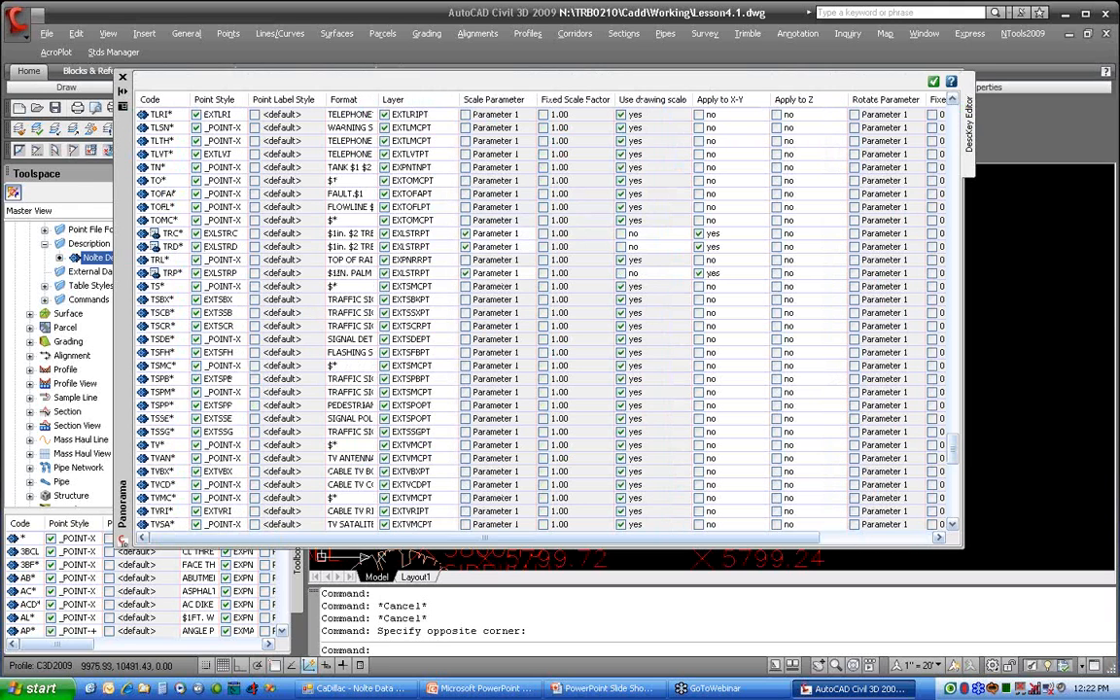
pyautogui.scroll(10, 234, 246)
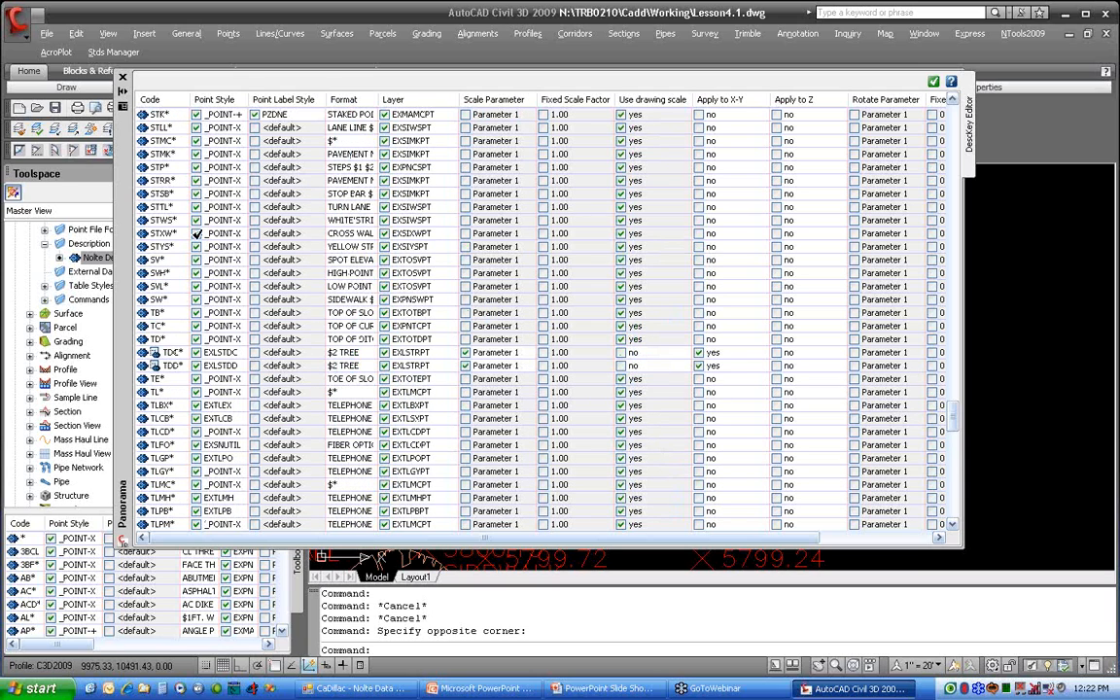
pyautogui.scroll(-6, 235, 241)
pyautogui.scroll(-3, 197, 233)
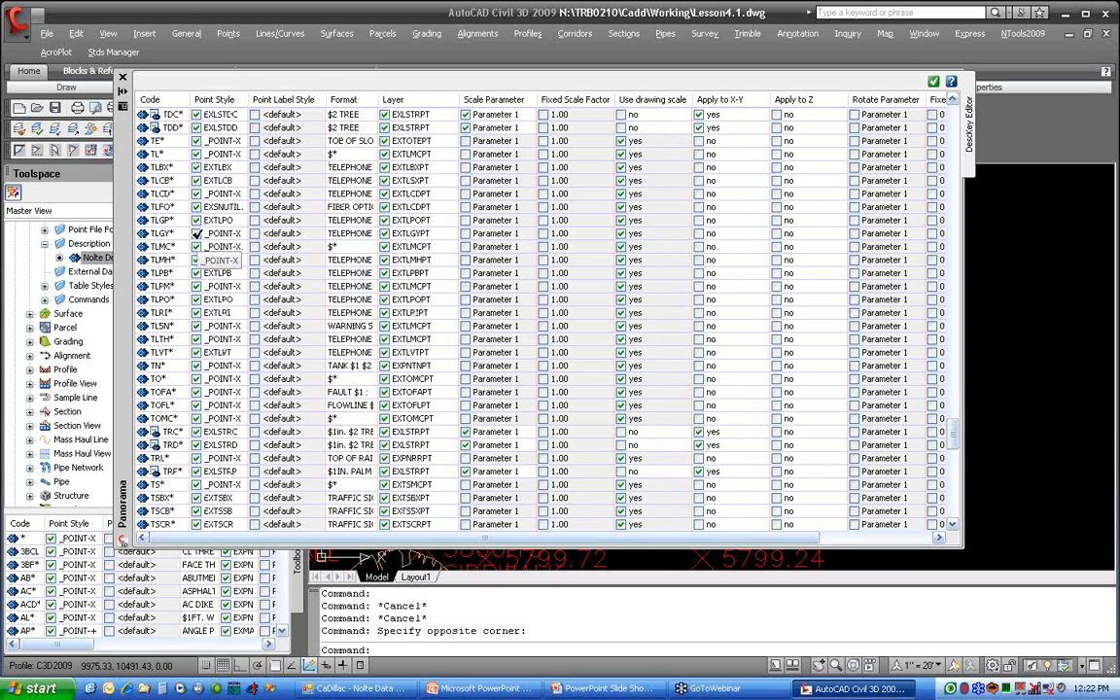
pyautogui.scroll(5, 178, 219)
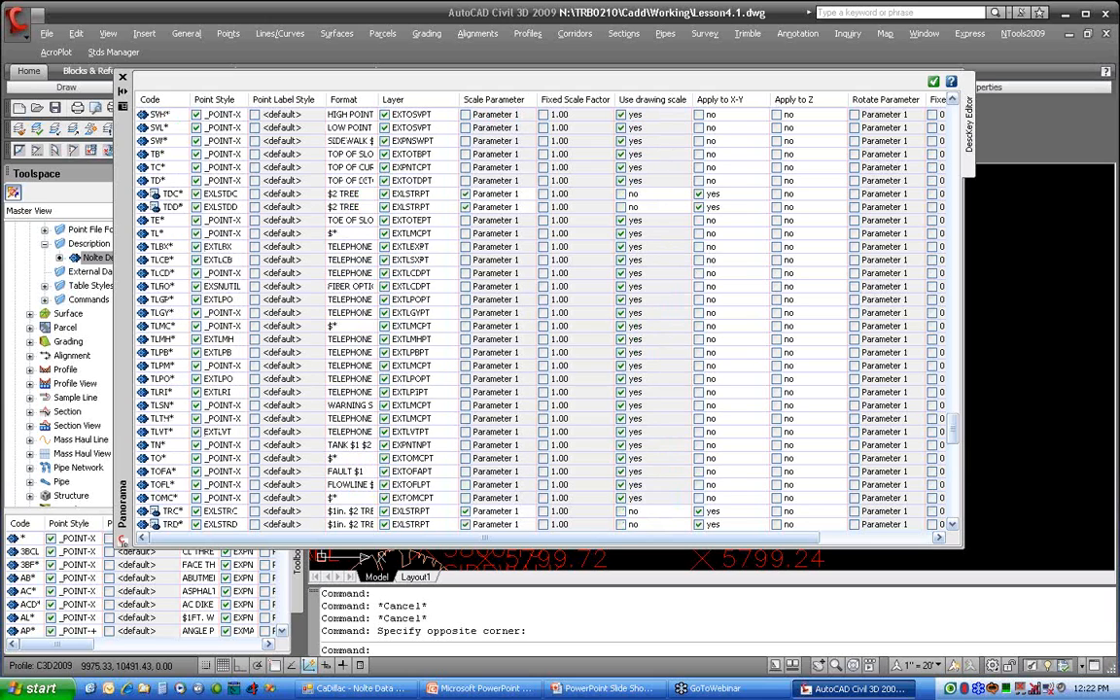
pyautogui.moveTo(953, 426); pyautogui.dragTo(873, 80)
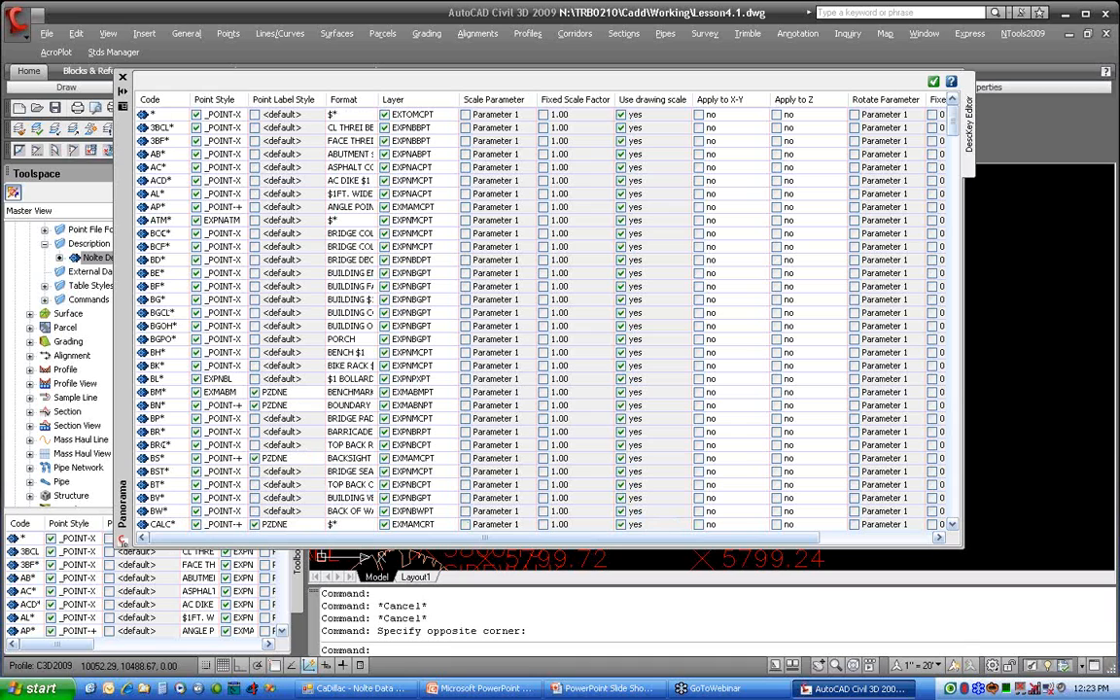
pyautogui.click(137, 114)
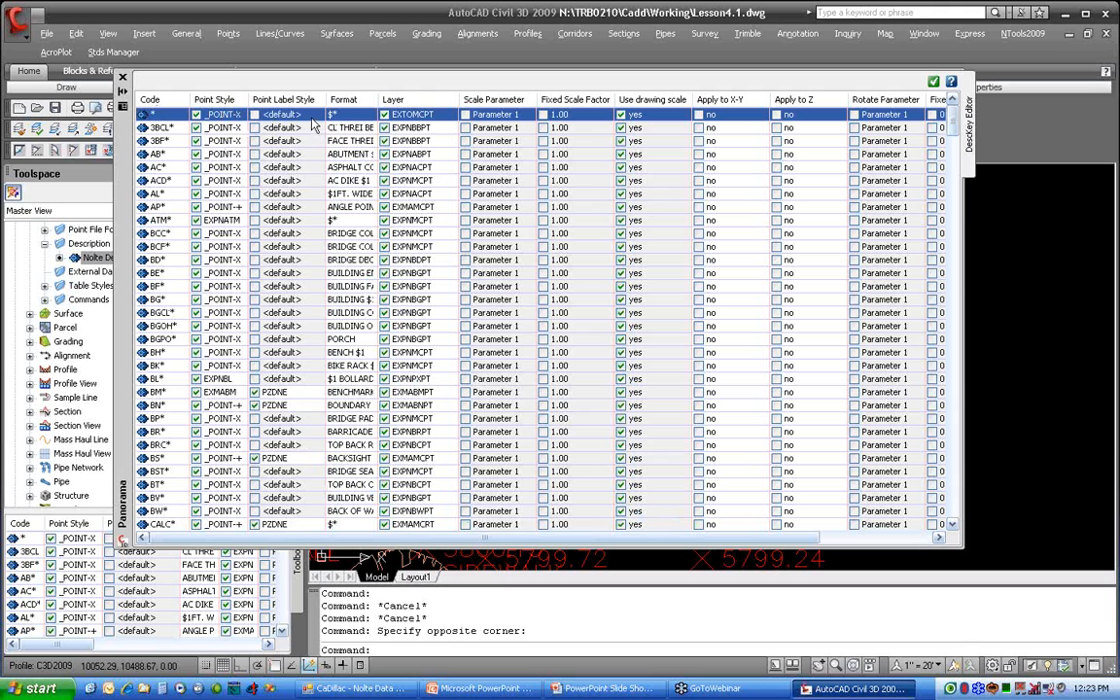
# Step: Add a new description key to the Nolte Default set and give it the code FH*
pyautogui.rightClick(196, 114)
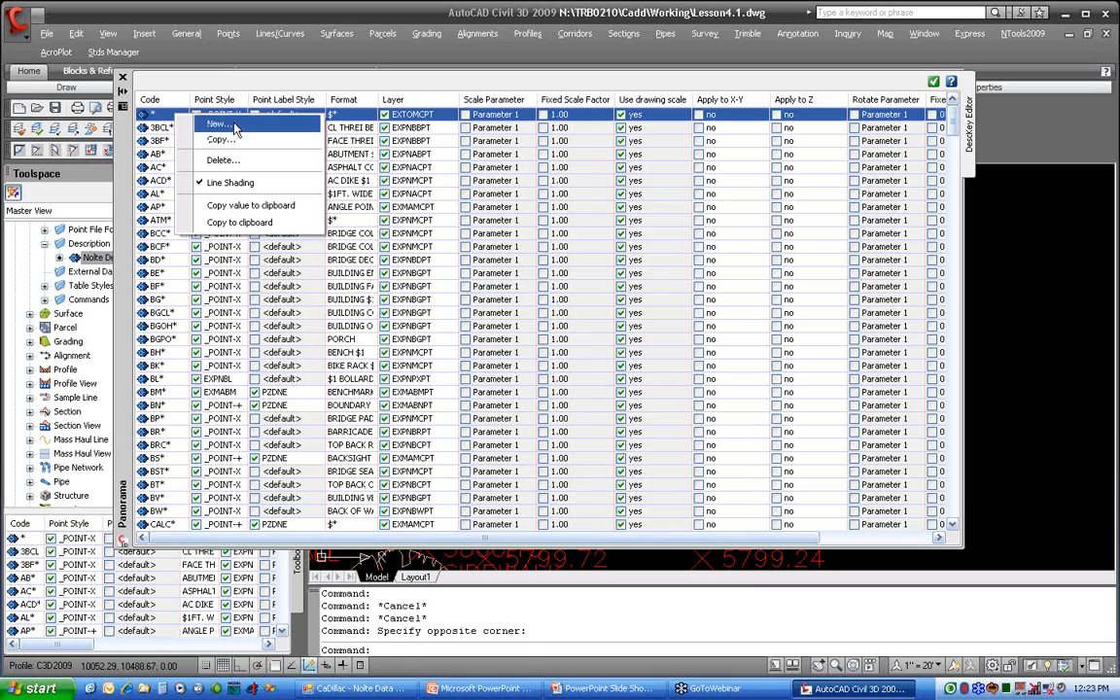
pyautogui.click(235, 124)
pyautogui.moveTo(956, 122); pyautogui.dragTo(956, 522)
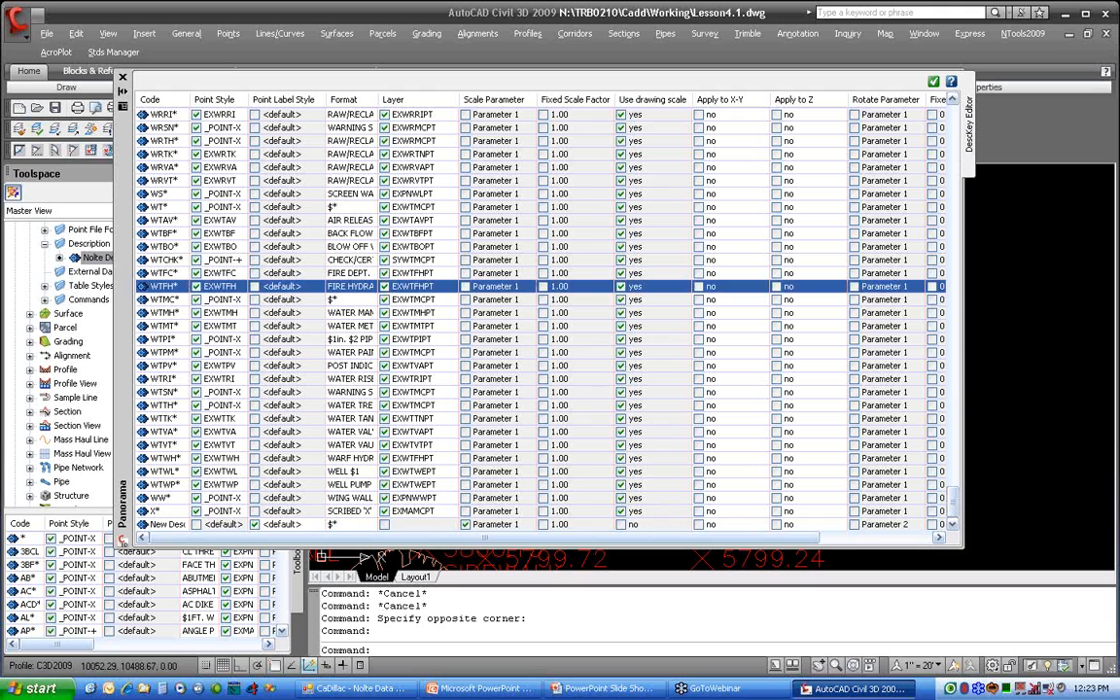
pyautogui.click(160, 524)
pyautogui.click(161, 524)
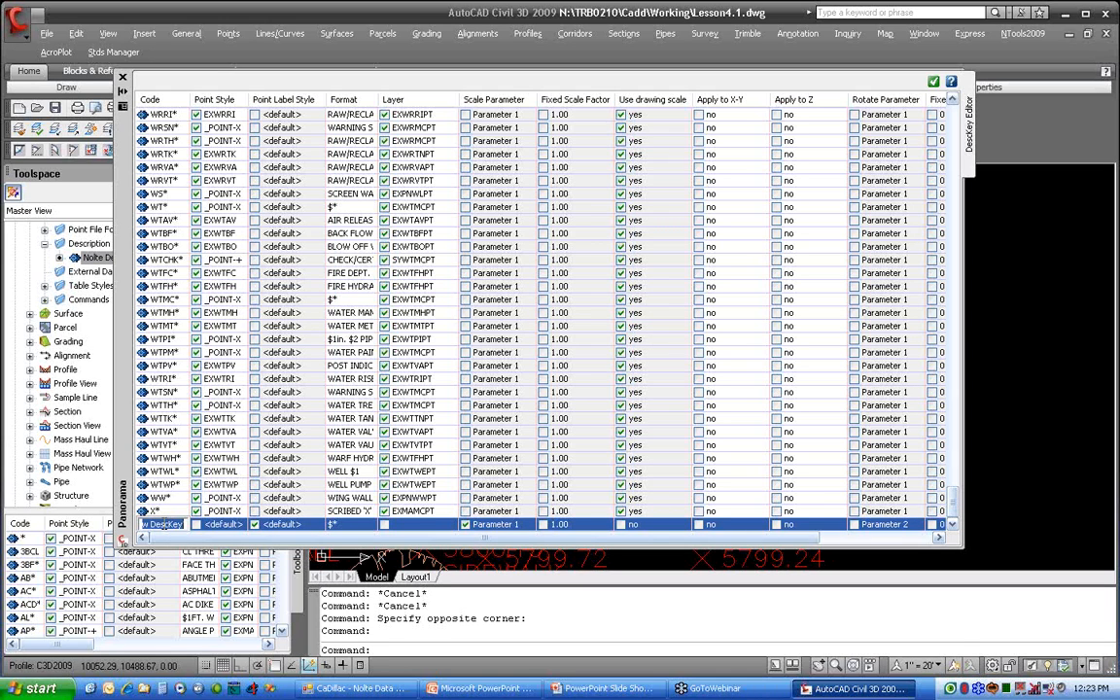
pyautogui.write('fh')
pyautogui.press('BackSpace')
pyautogui.press('BackSpace')
pyautogui.write('FH*')
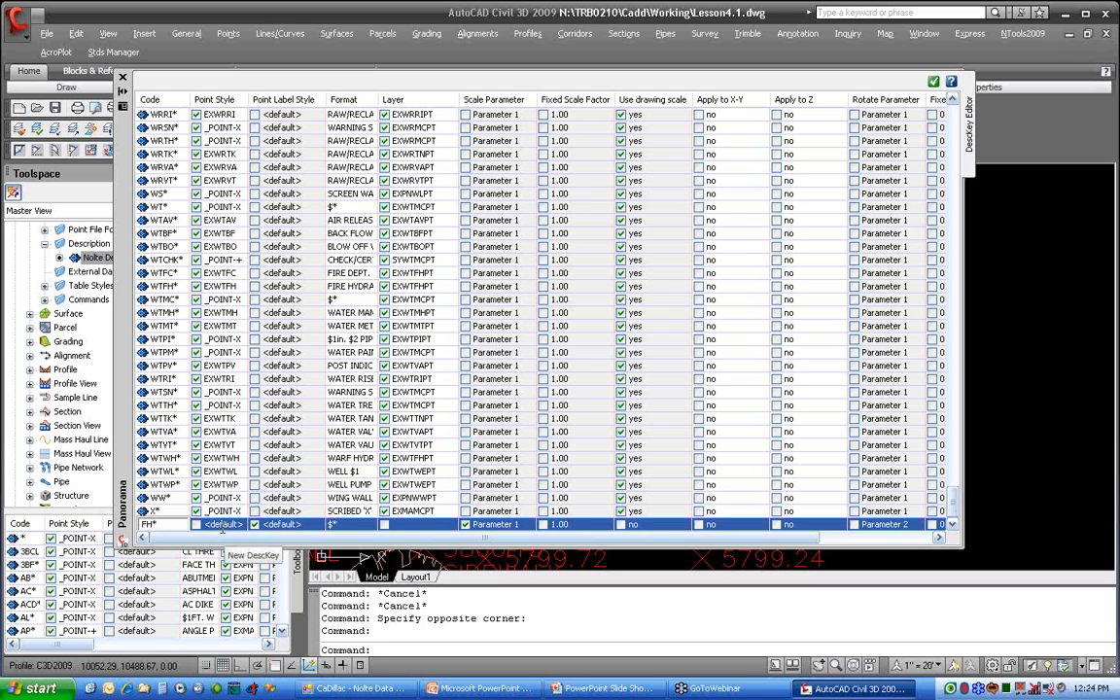
pyautogui.click(223, 526)
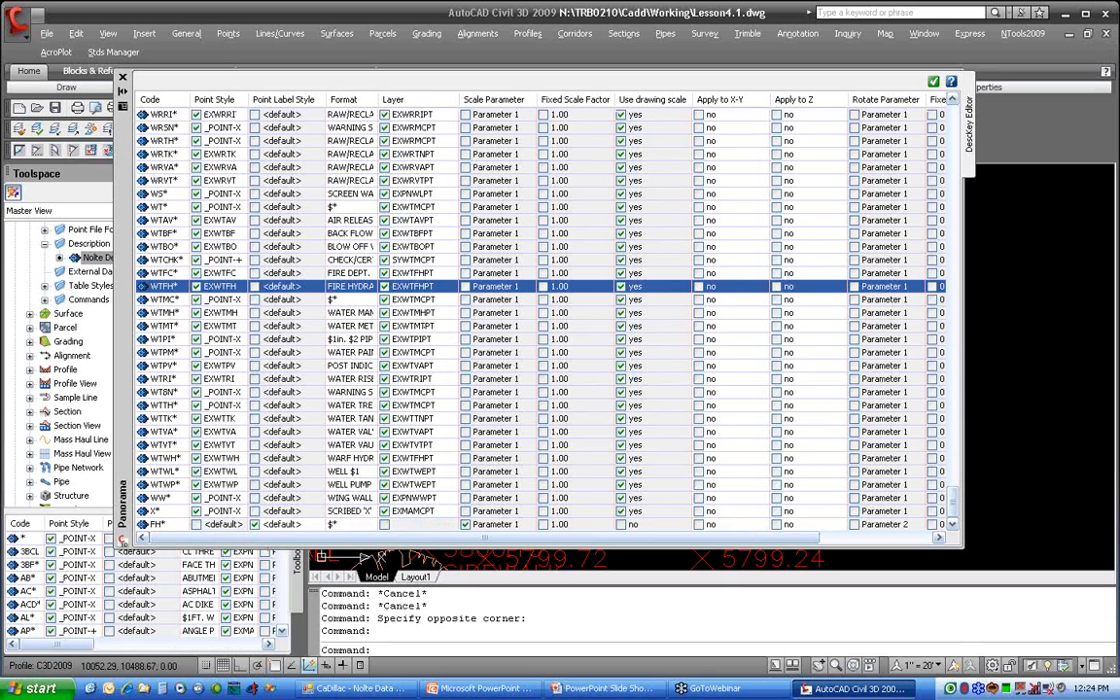
# Step: Enable the point style override for the FH* key with style EXWTFH, and turn off its point label style override
pyautogui.click(217, 526)
pyautogui.click(196, 525)
pyautogui.click(220, 526)
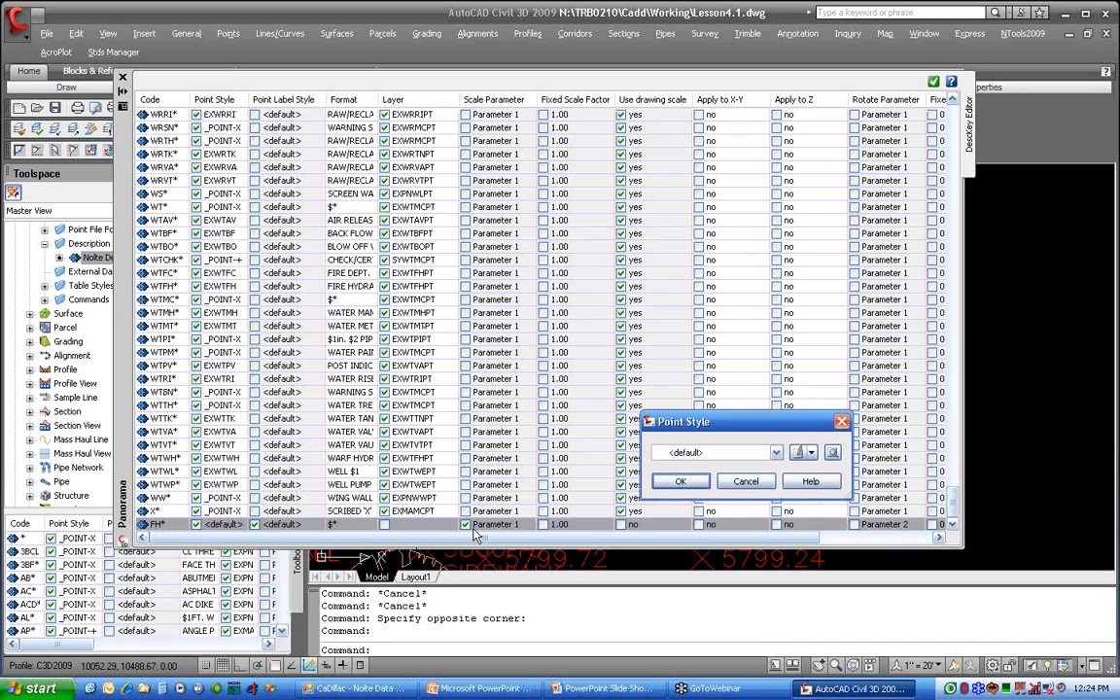
pyautogui.click(777, 457)
pyautogui.moveTo(835, 487); pyautogui.dragTo(842, 662)
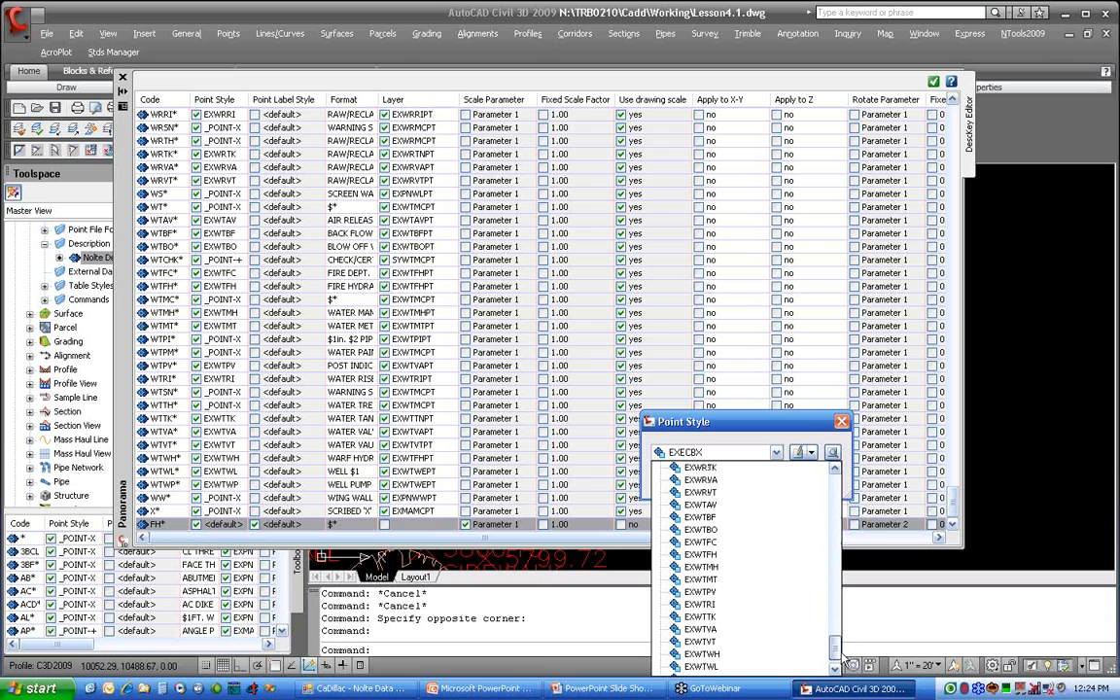
pyautogui.click(711, 543)
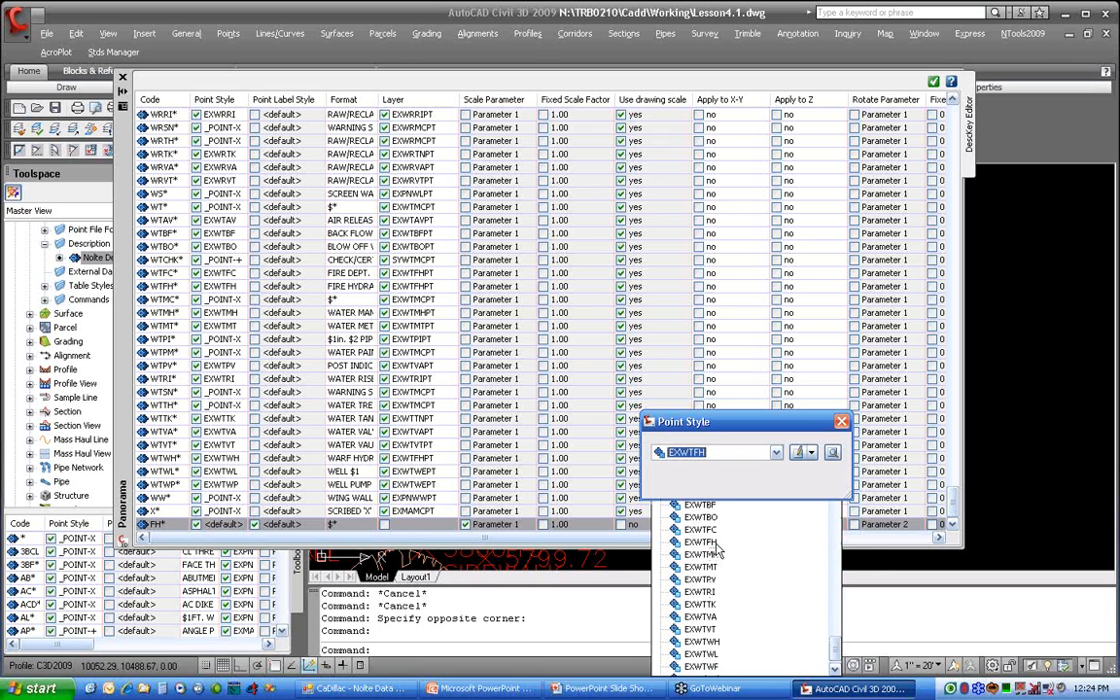
pyautogui.click(695, 483)
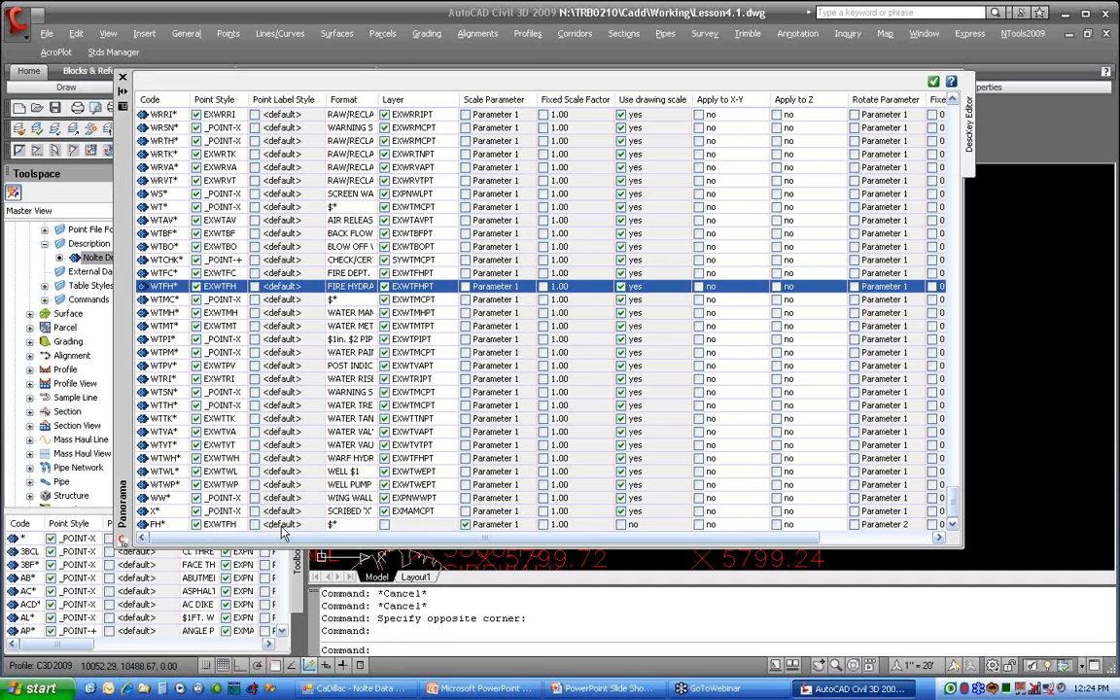
# Step: Set the format of the FH* description key to FIRE HYDRANT
pyautogui.doubleClick(344, 523)
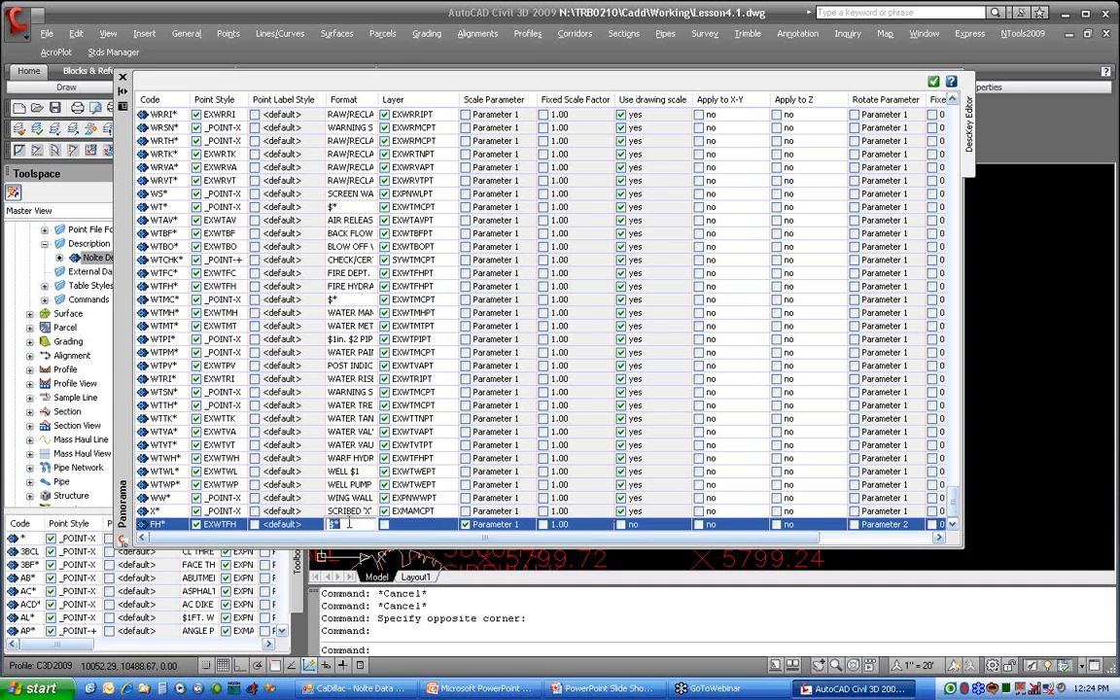
pyautogui.write('FIRE HYDR')
pyautogui.write('ANT')
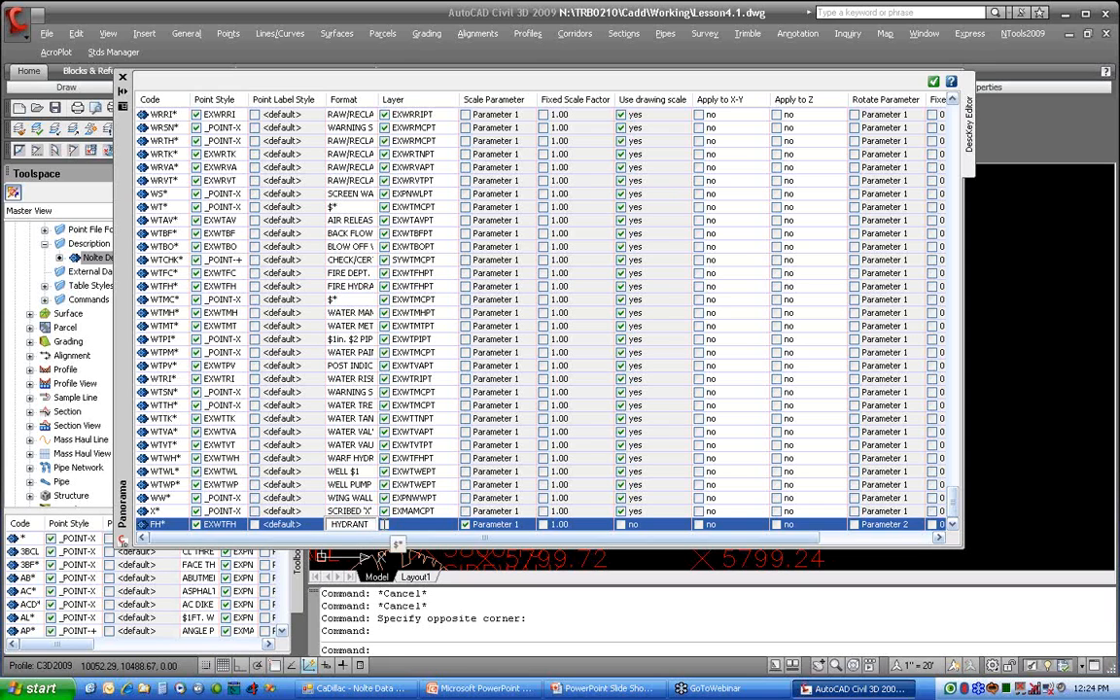
pyautogui.press('Return')
# Step: Assign the layer EXWTFHPT to the FH* description key
pyautogui.click(407, 524)
pyautogui.click(408, 525)
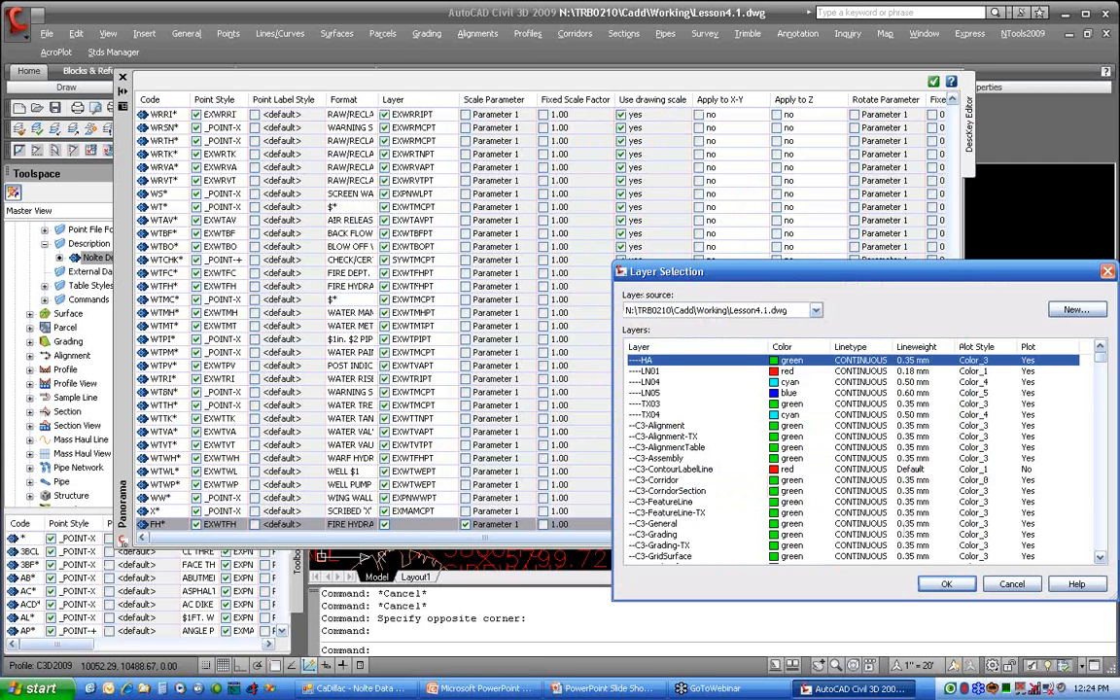
pyautogui.scroll(-10, 661, 405)
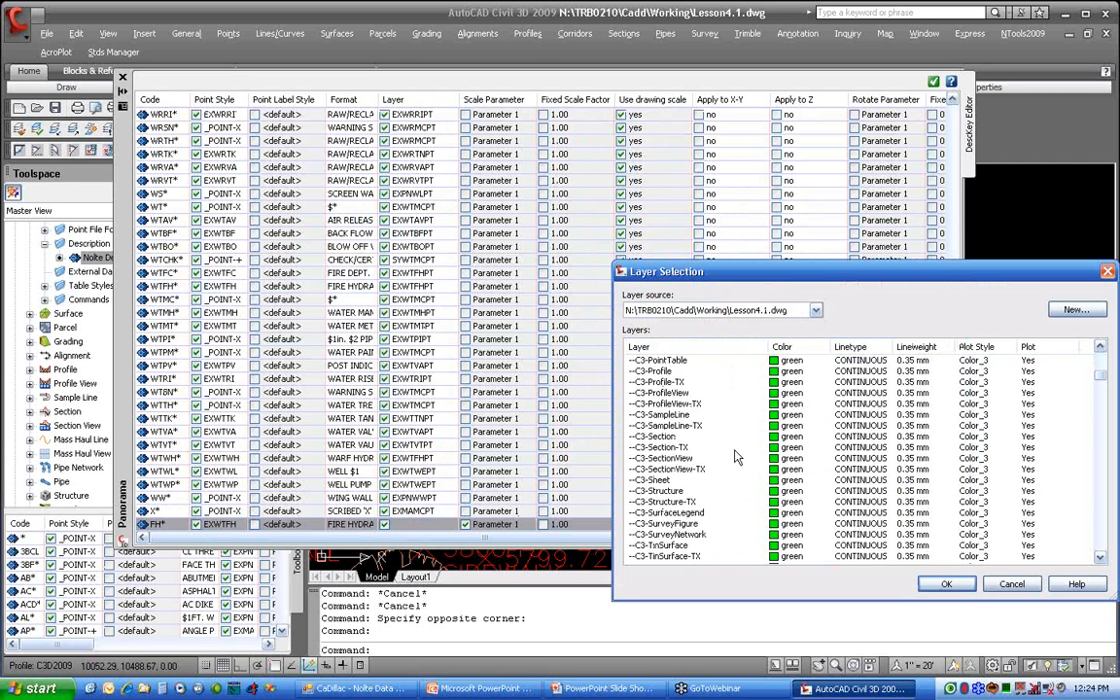
pyautogui.click(734, 448)
pyautogui.scroll(-10, 736, 457)
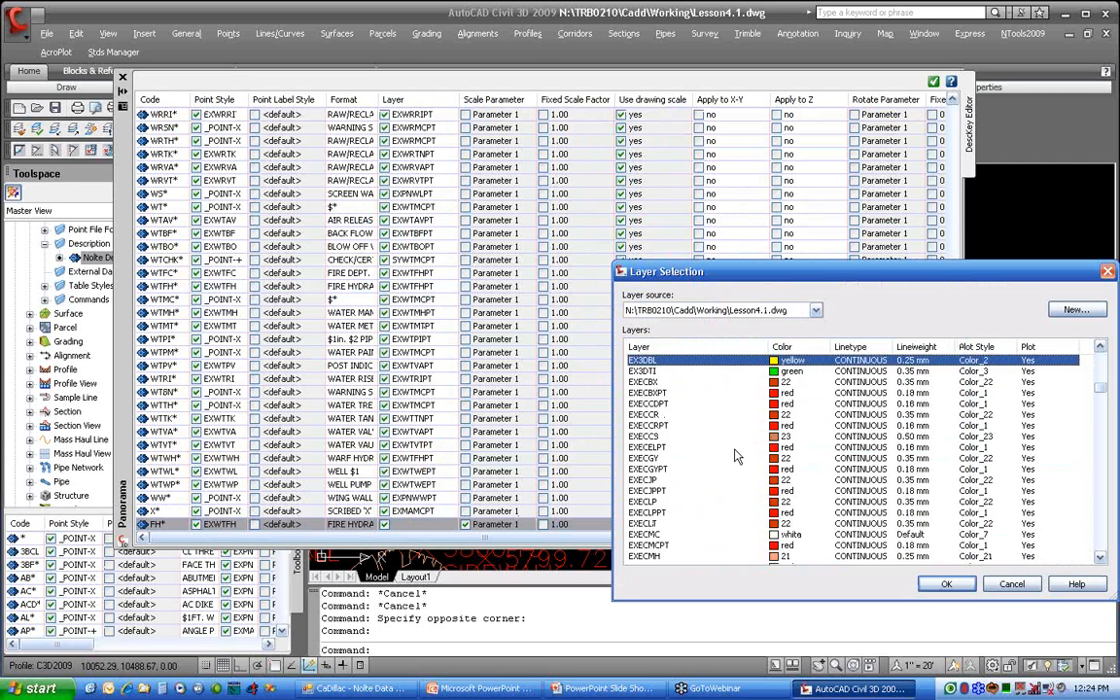
pyautogui.moveTo(1093, 400); pyautogui.dragTo(1097, 544)
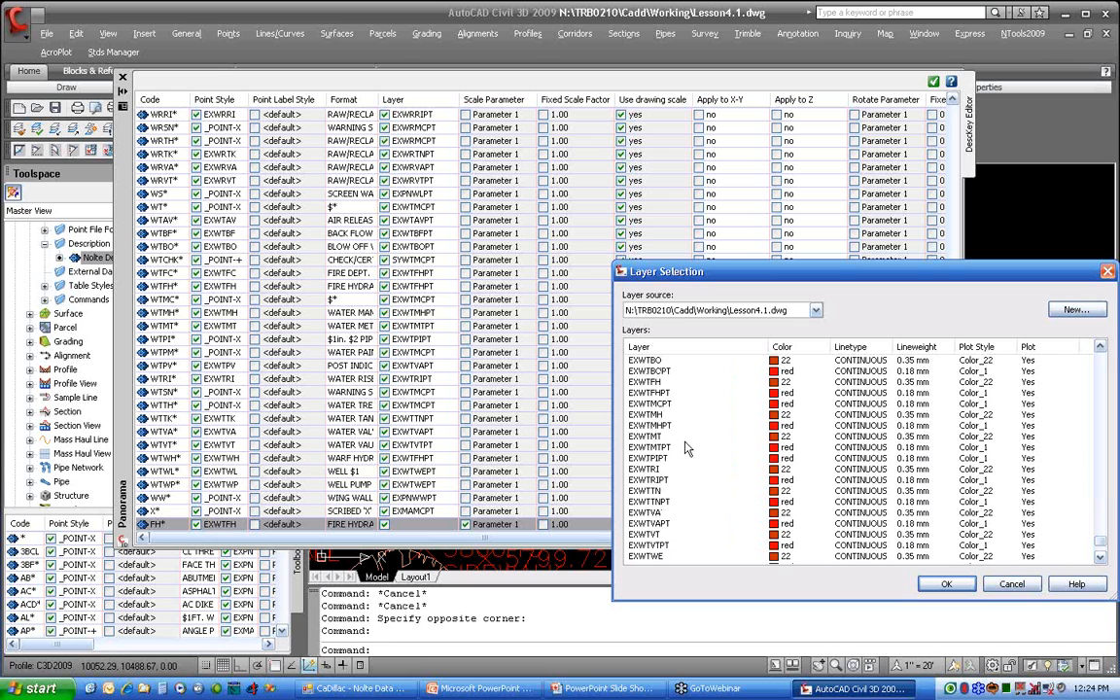
pyautogui.click(647, 392)
pyautogui.click(946, 584)
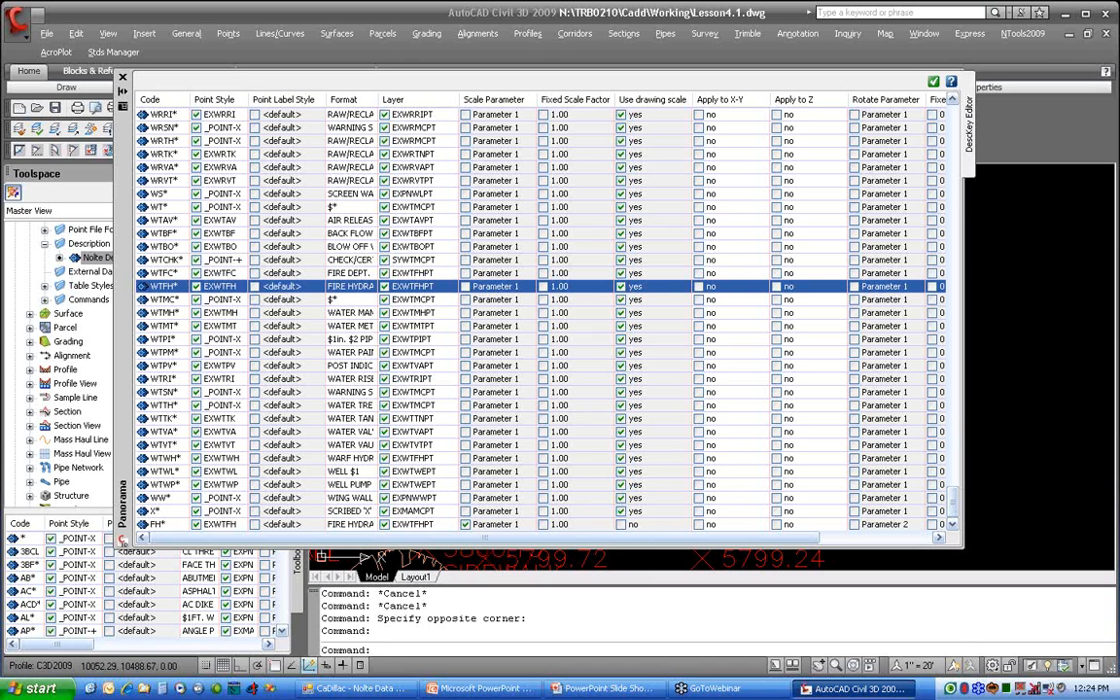
# Step: Turn on Use drawing scale, Apply to X-Y and Apply to Z for the FH* description key
pyautogui.click(620, 523)
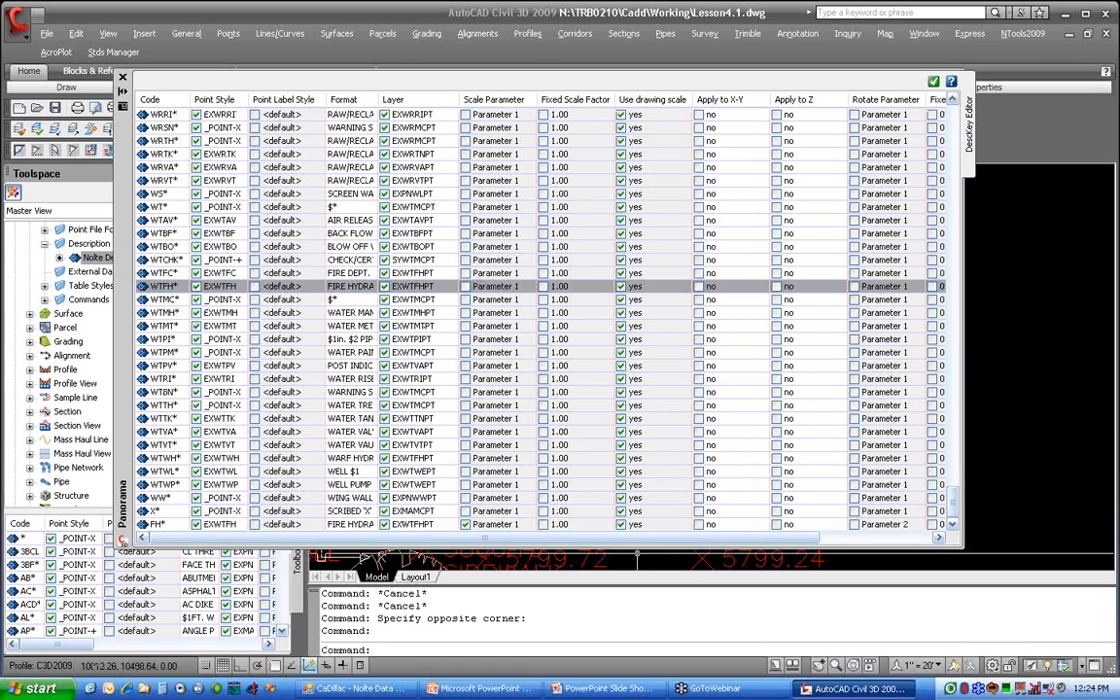
pyautogui.click(698, 523)
pyautogui.click(777, 524)
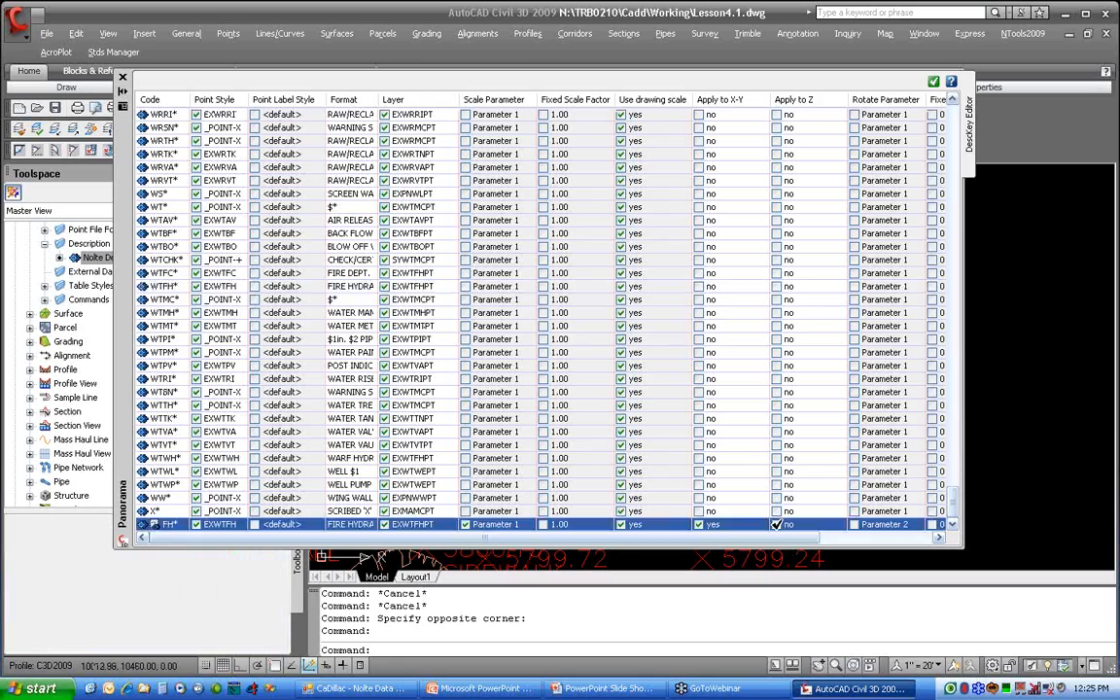
# Step: Enable the rotate parameter of the FH* key with Parameter 2, and accept the description key edits
pyautogui.moveTo(741, 542); pyautogui.dragTo(862, 544)
pyautogui.click(719, 524)
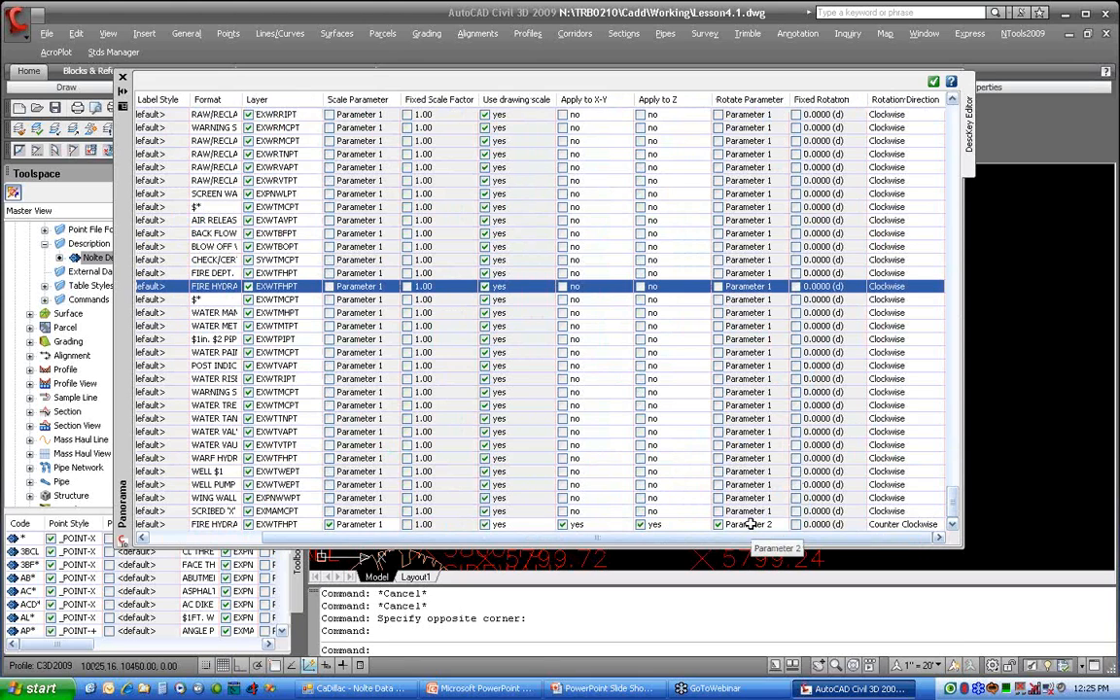
pyautogui.click(755, 524)
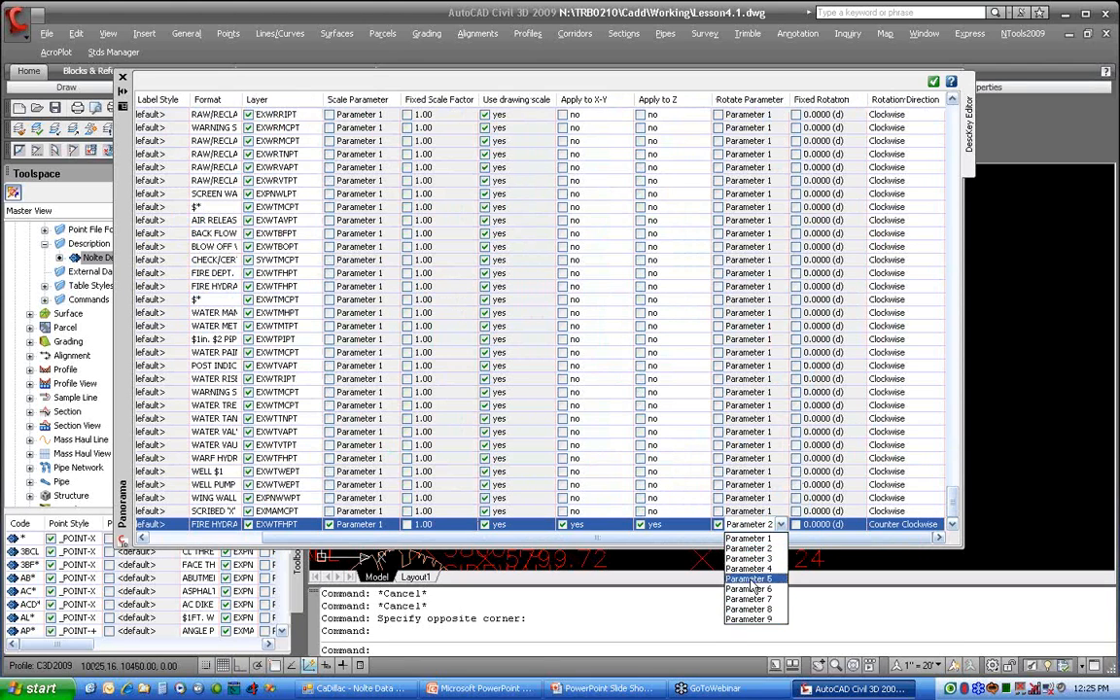
pyautogui.click(755, 549)
pyautogui.click(755, 525)
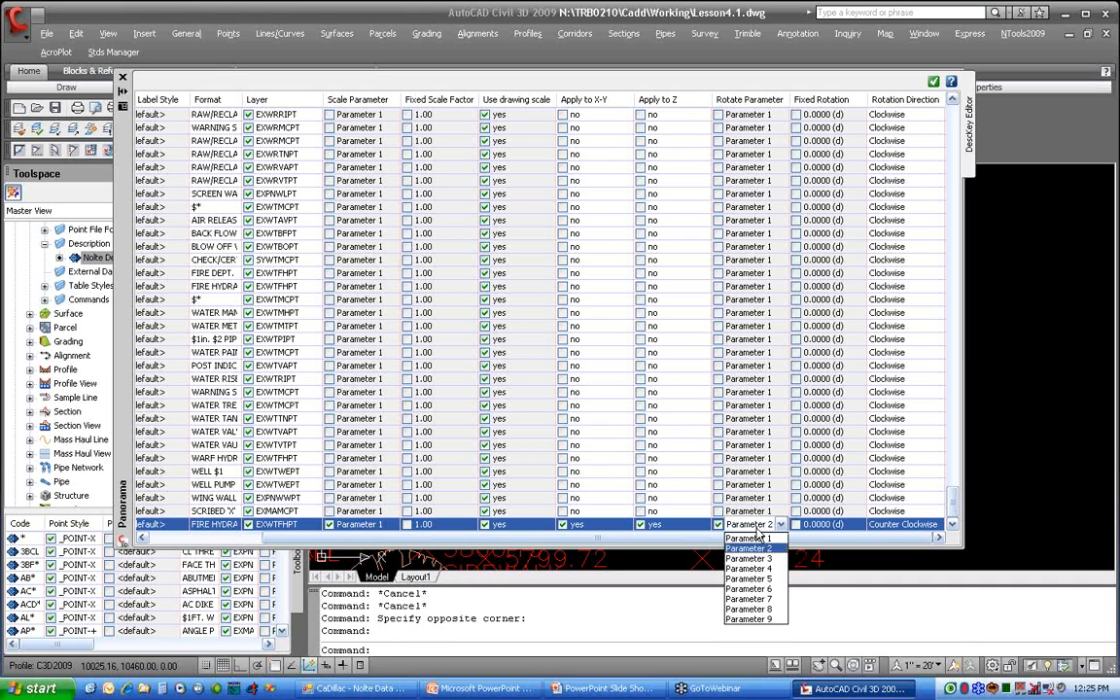
pyautogui.click(748, 549)
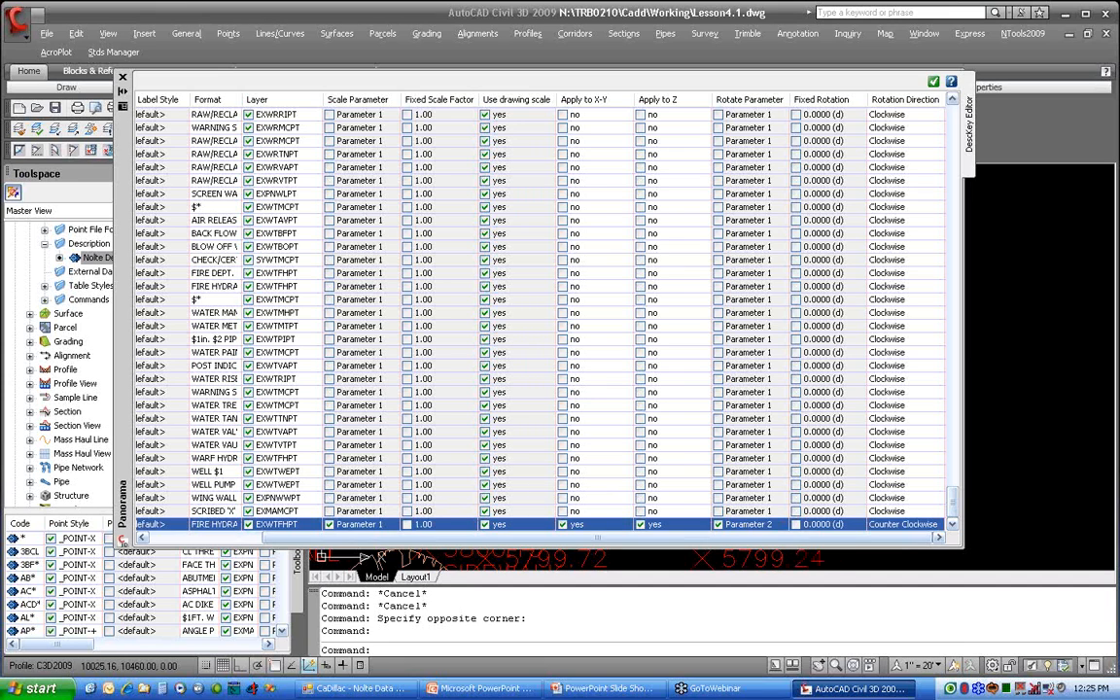
pyautogui.click(933, 82)
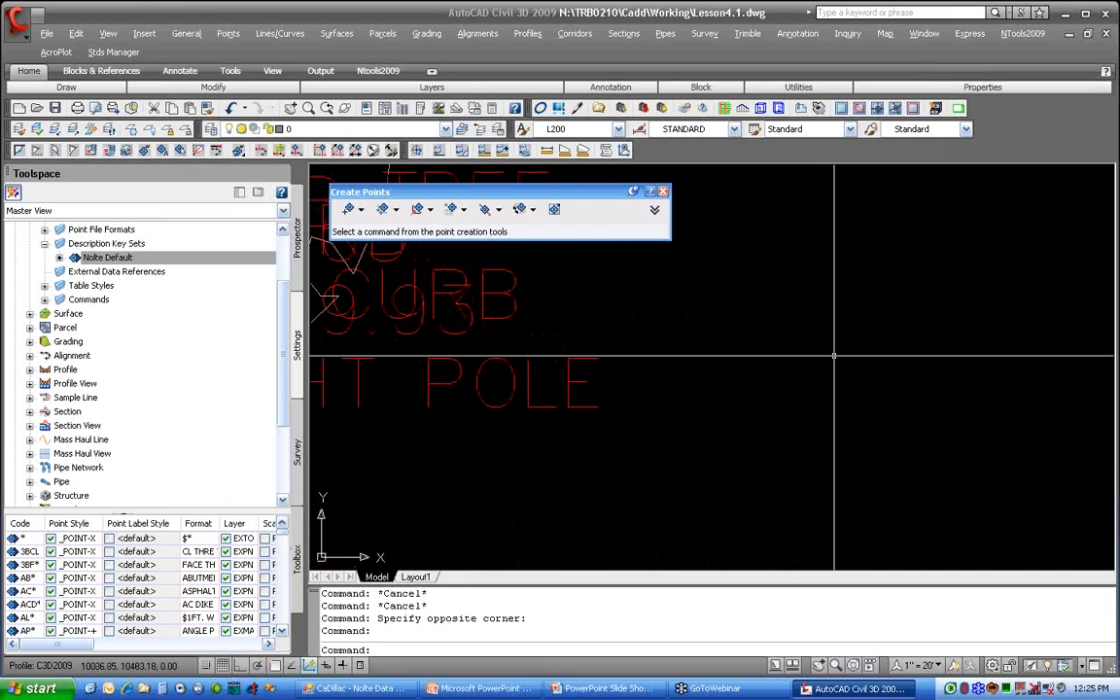
# Step: Manually create a point in the empty area beside the LIGHT POLE label, with description FH and elevation 222
pyautogui.click(349, 211)
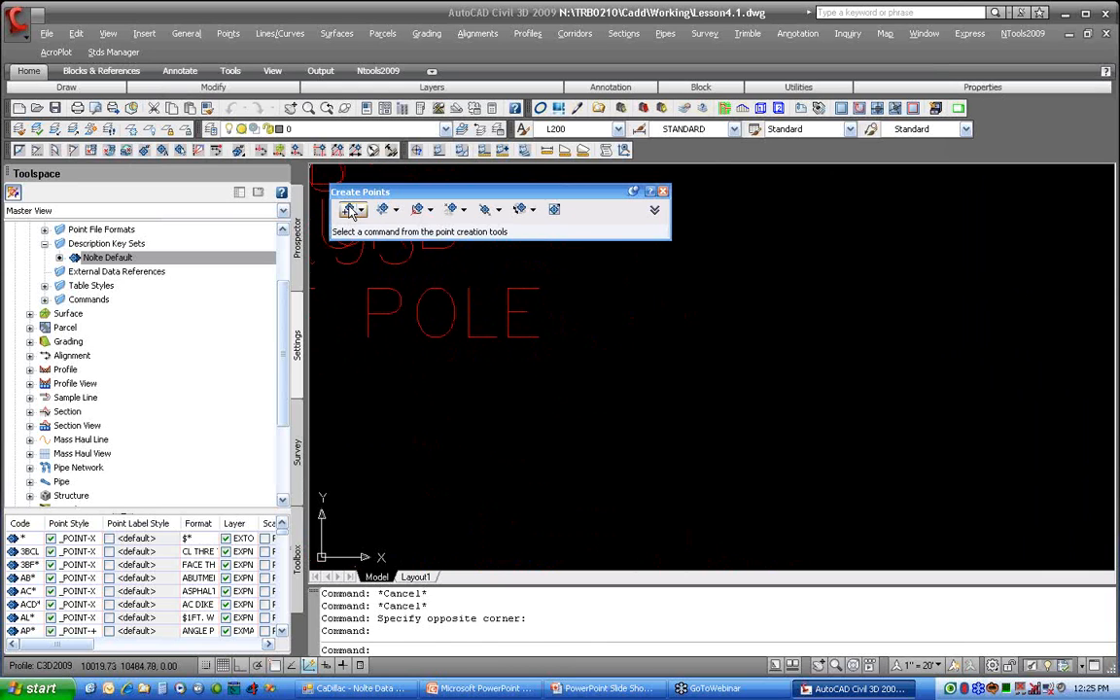
pyautogui.click(714, 395)
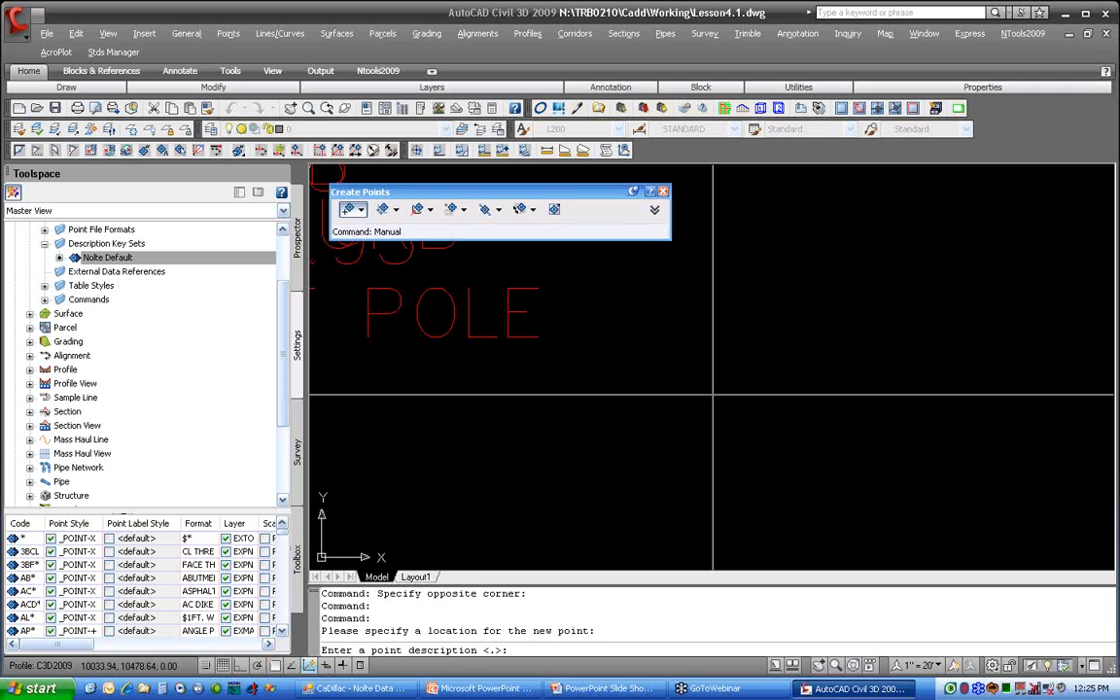
pyautogui.write('FH')
pyautogui.press('Return')
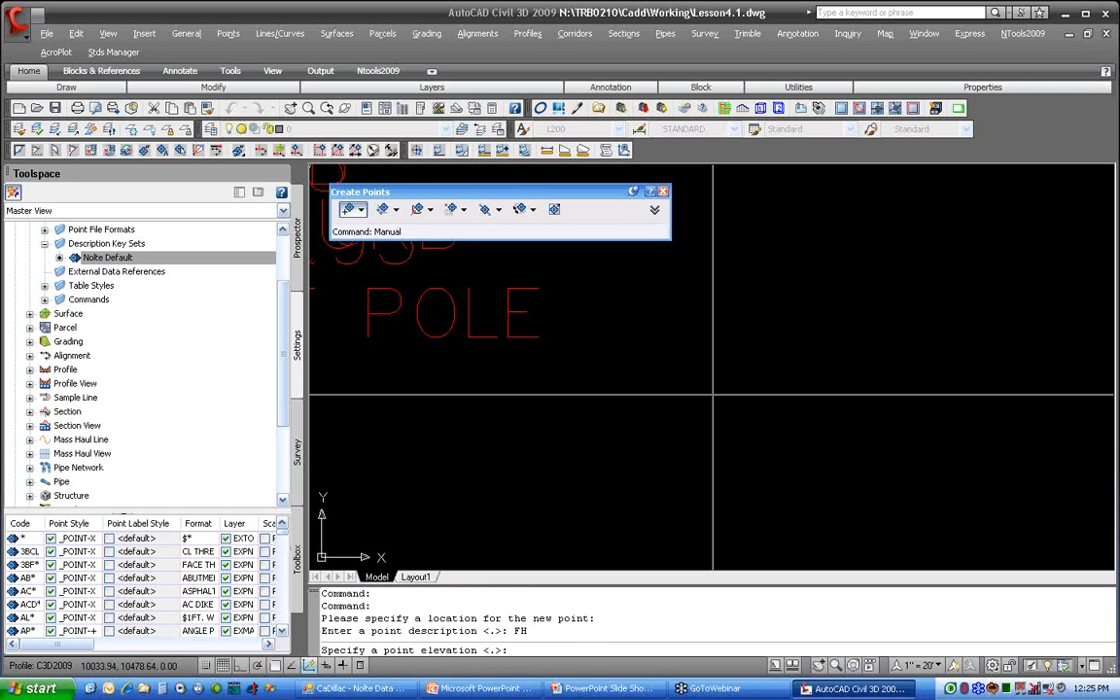
pyautogui.write('222')
pyautogui.press('Return')
pyautogui.scroll(-4, 713, 394)
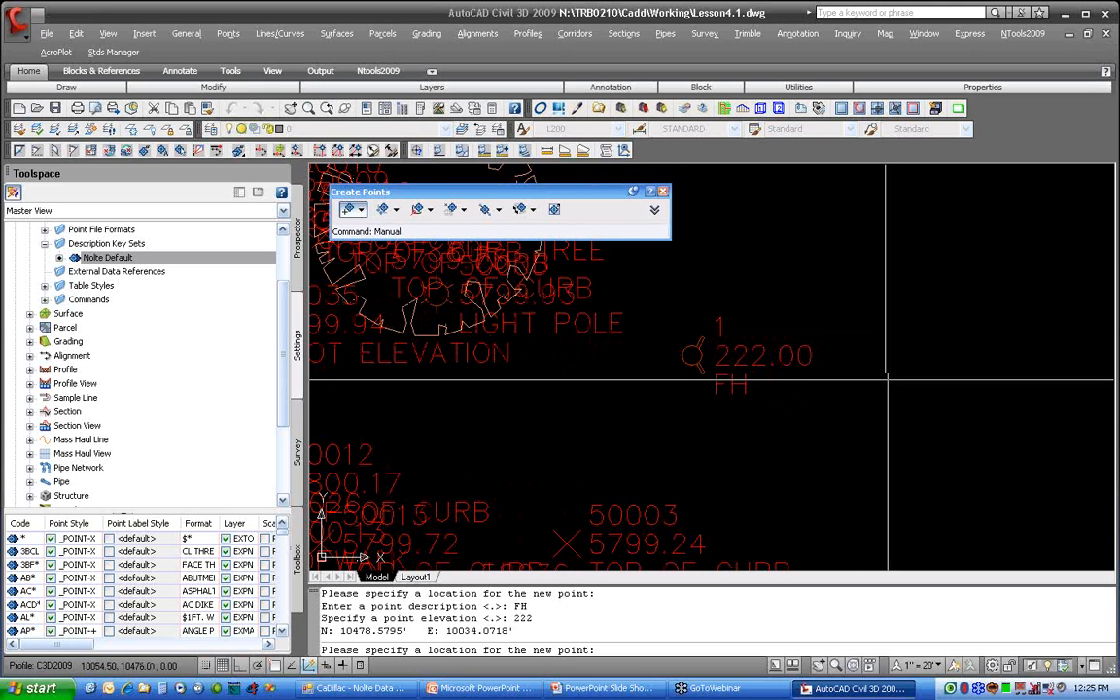
# Step: Create a second point to the lower right of the first hydrant, with description FH 2 and no elevation
pyautogui.click(827, 420)
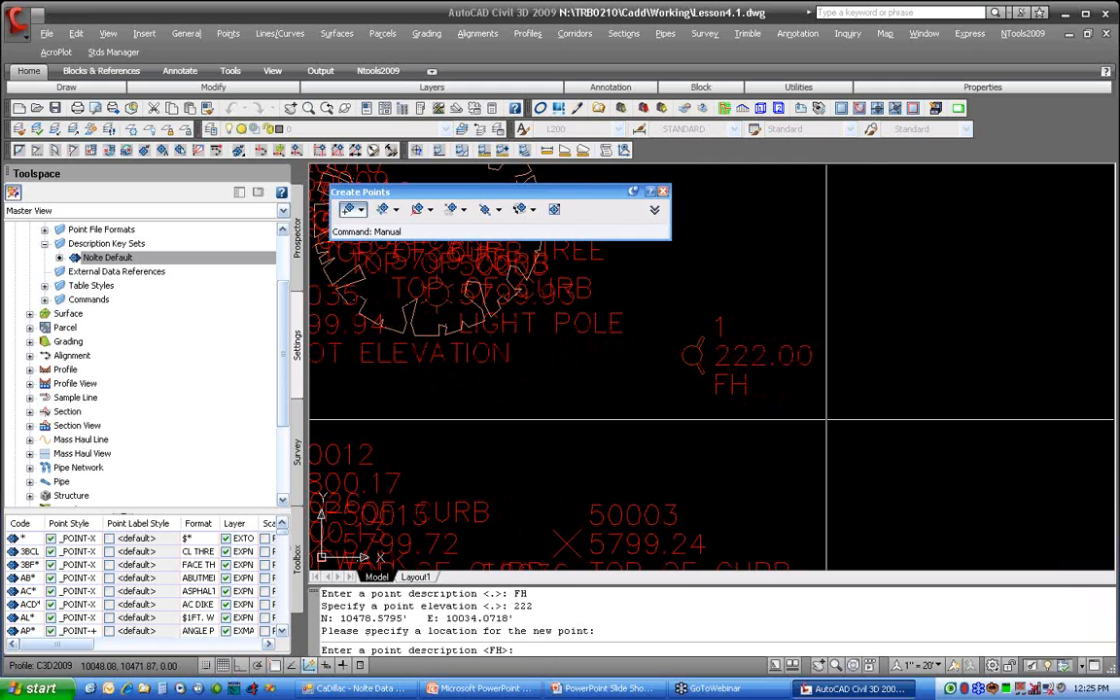
pyautogui.write('FH 2')
pyautogui.press('Return')
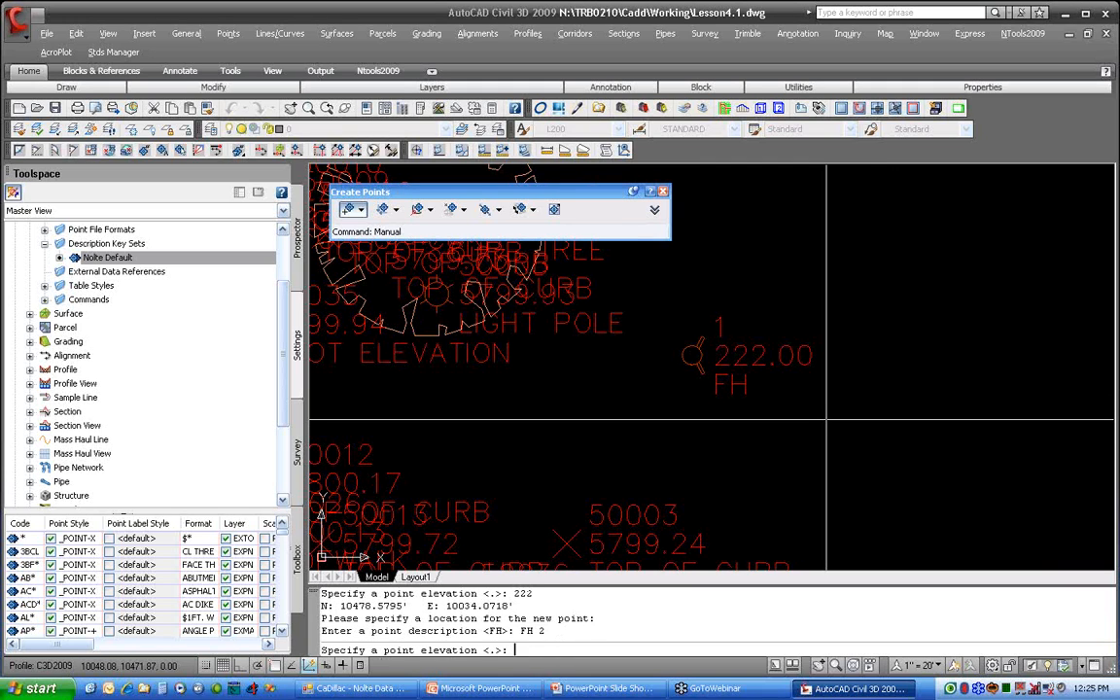
pyautogui.press('Return')
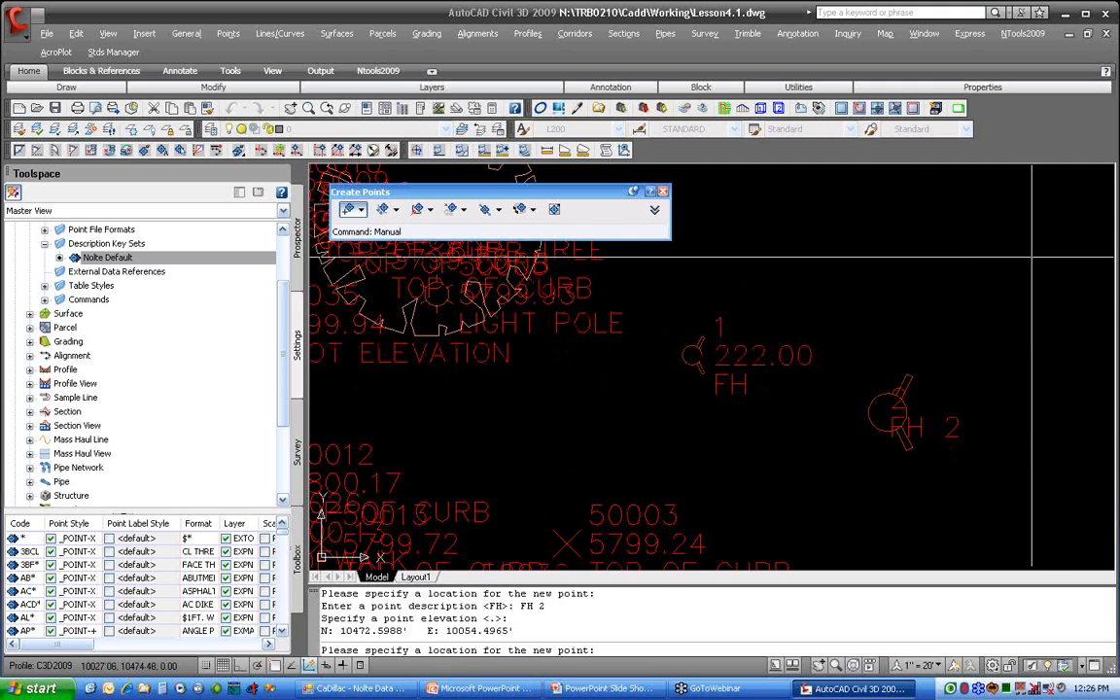
# Step: Create a third point above the FH 2 hydrant, with description FH 2 90 and no elevation
pyautogui.click(958, 275)
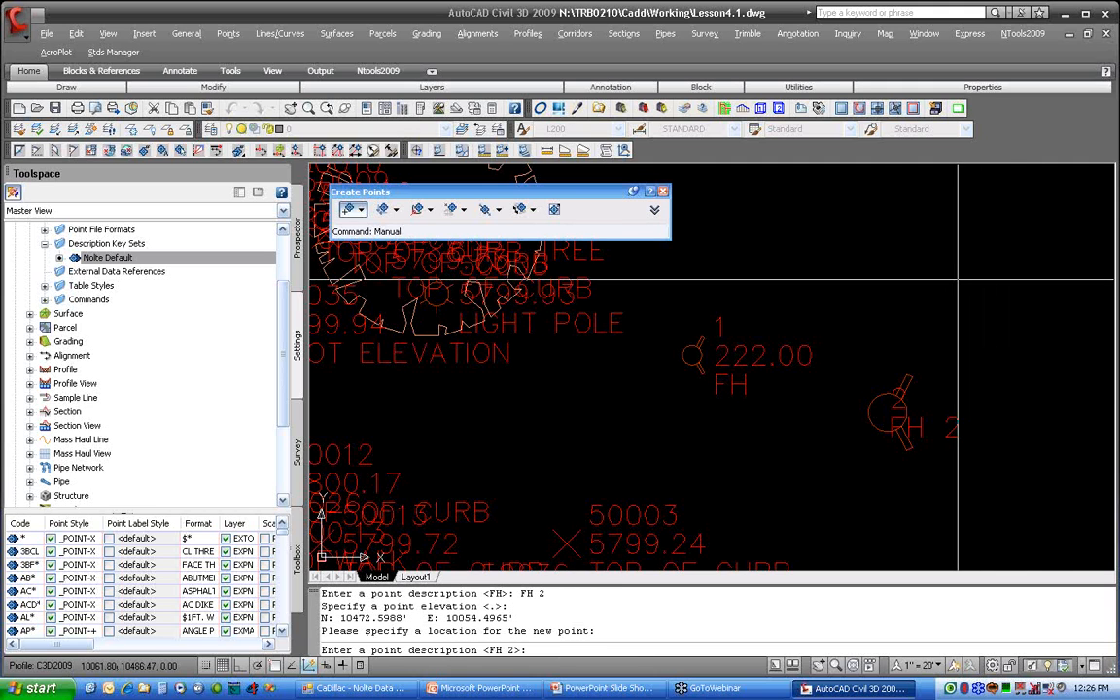
pyautogui.write('FH 2 90')
pyautogui.press('Return')
pyautogui.press('Return')
pyautogui.click(958, 280)
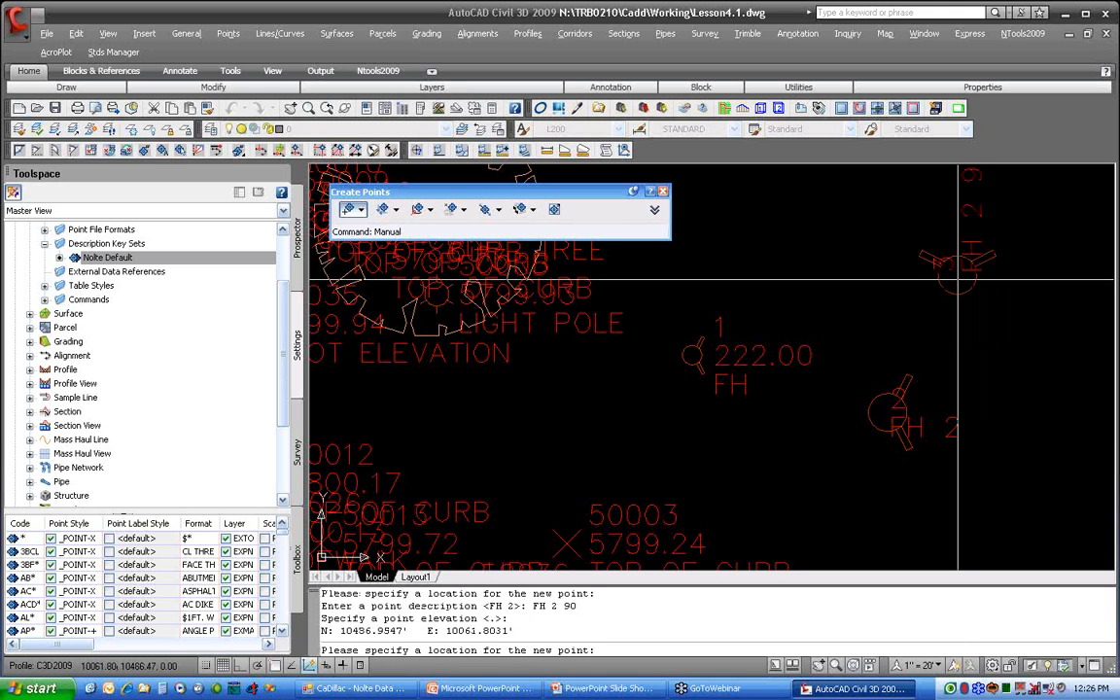
# Step: End manual point creation and open the PZD point label style for editing
pyautogui.scroll(-3, 958, 280)
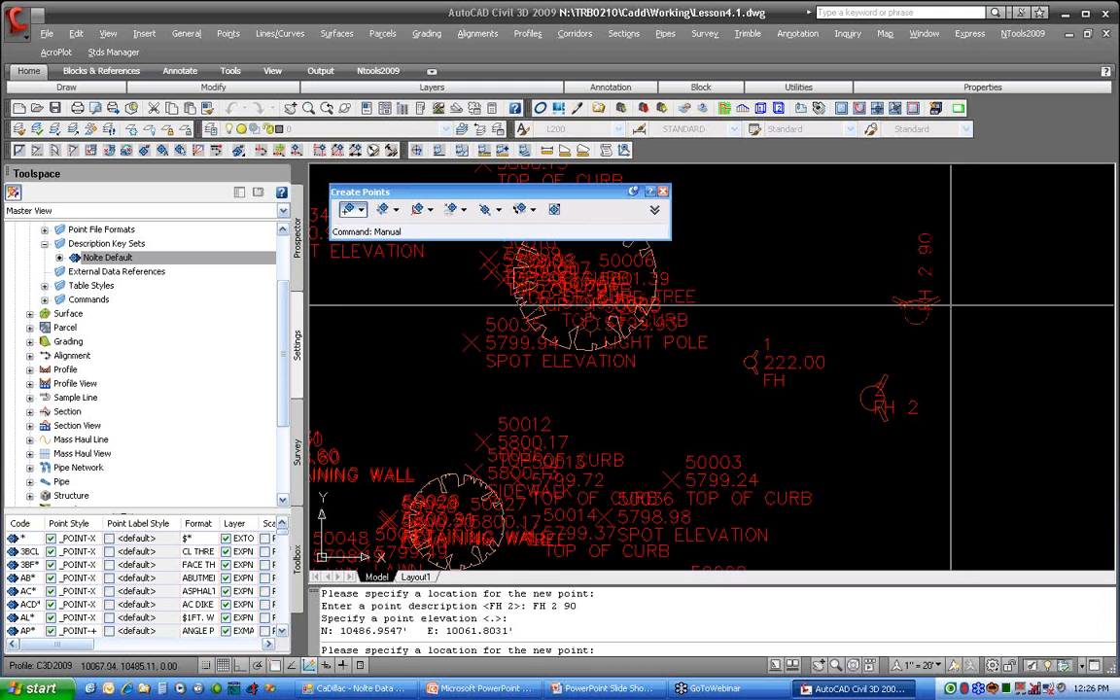
pyautogui.scroll(2, 255, 297)
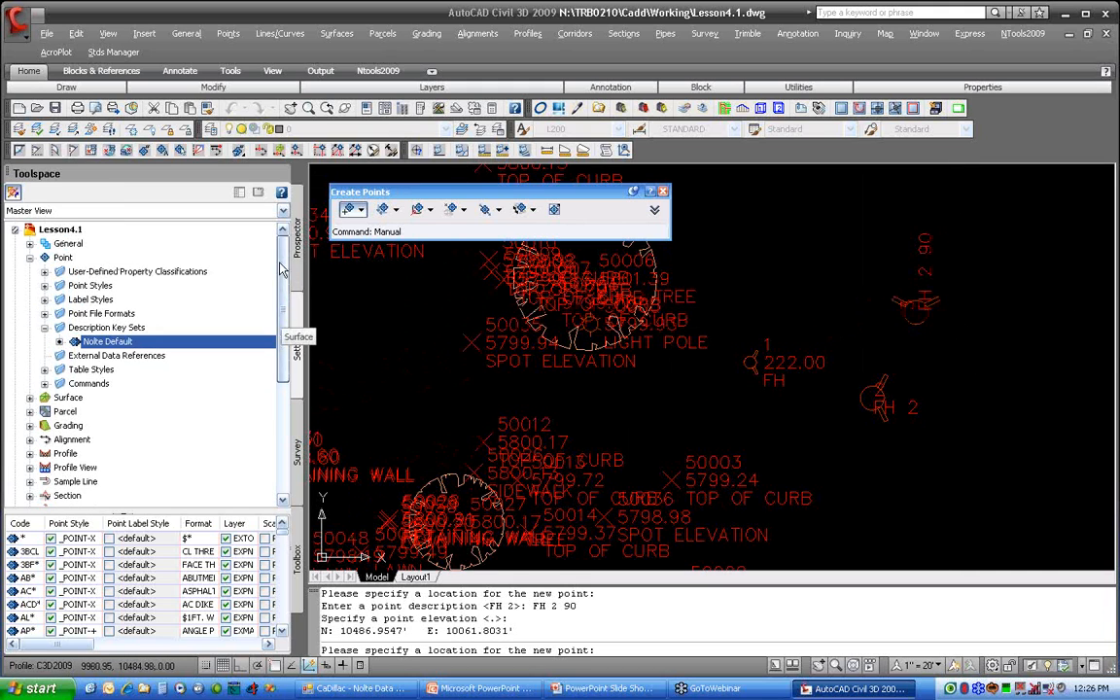
pyautogui.click(45, 299)
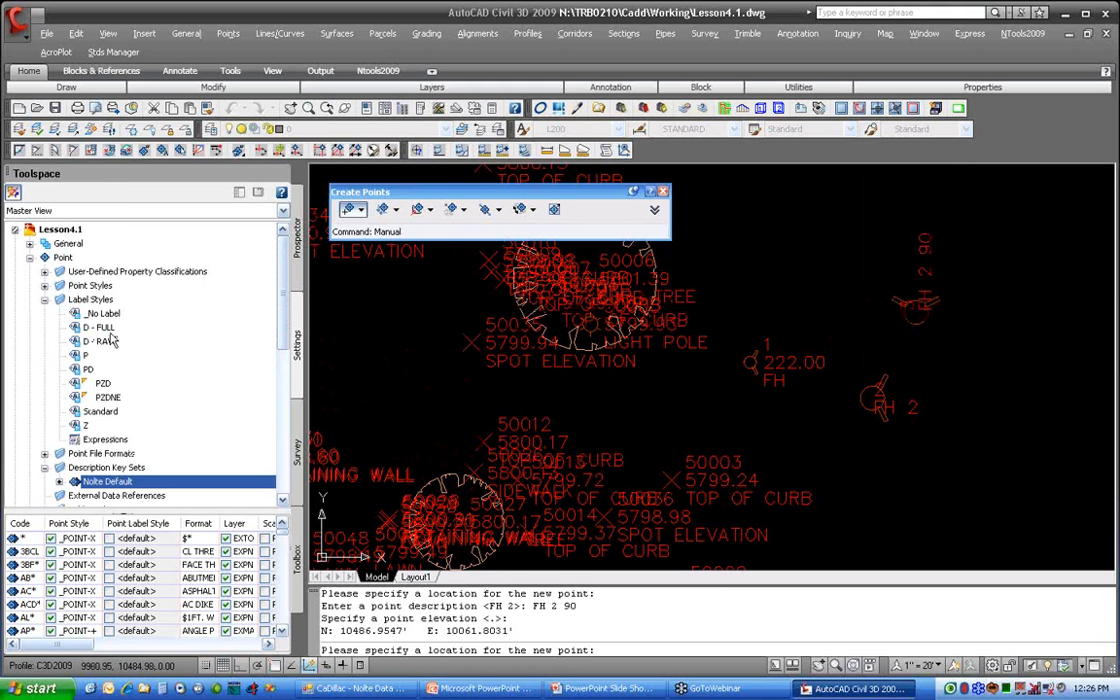
pyautogui.click(105, 383)
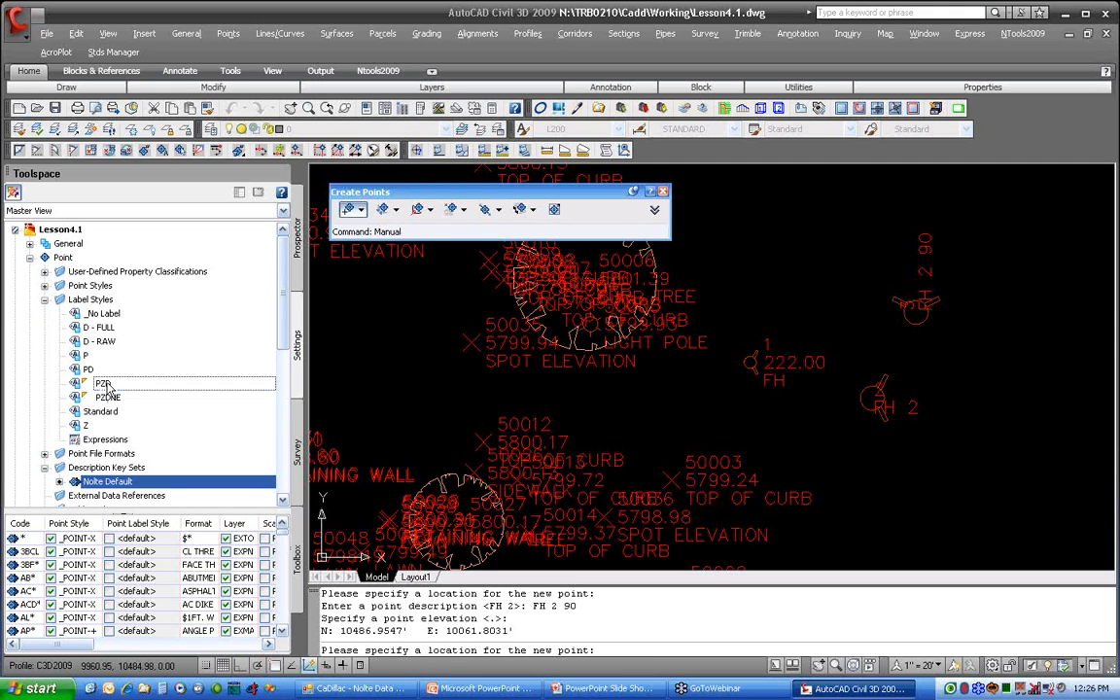
pyautogui.rightClick(127, 387)
pyautogui.press('Escape')
pyautogui.press('Escape')
pyautogui.press('Escape')
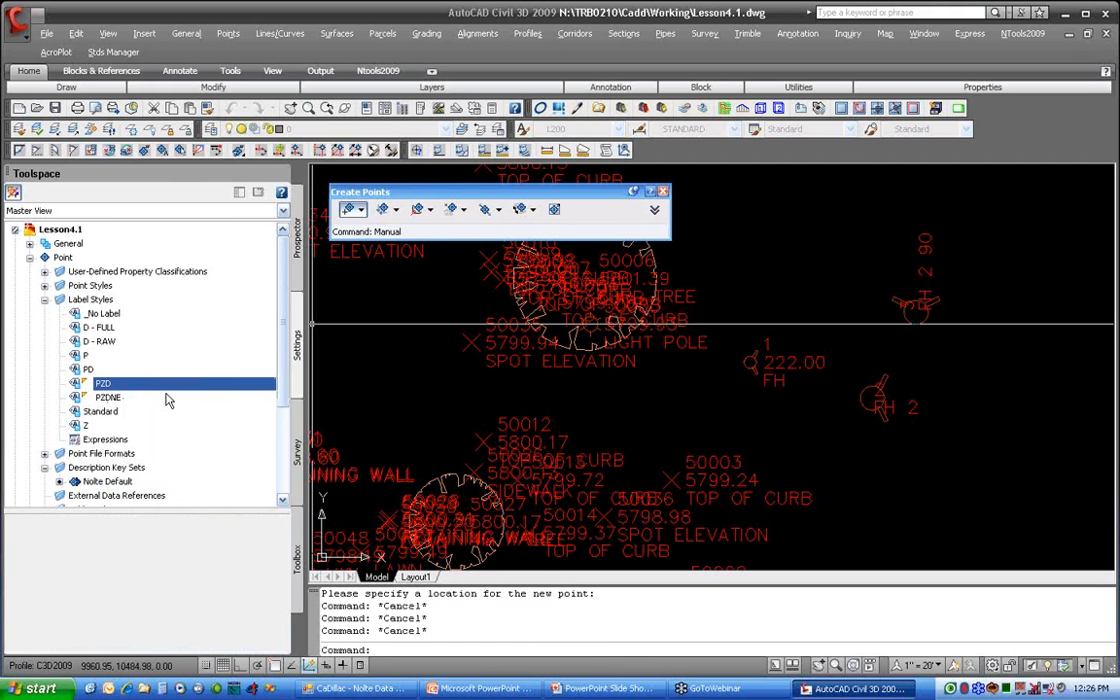
pyautogui.scroll(-2, 167, 397)
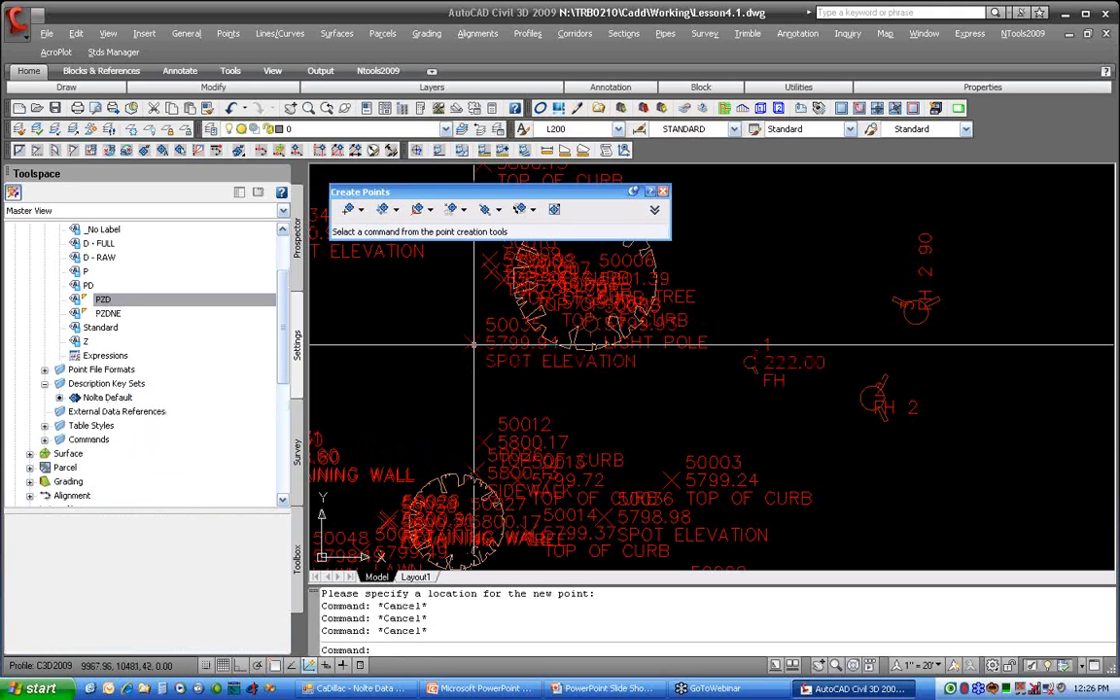
pyautogui.rightClick(188, 307)
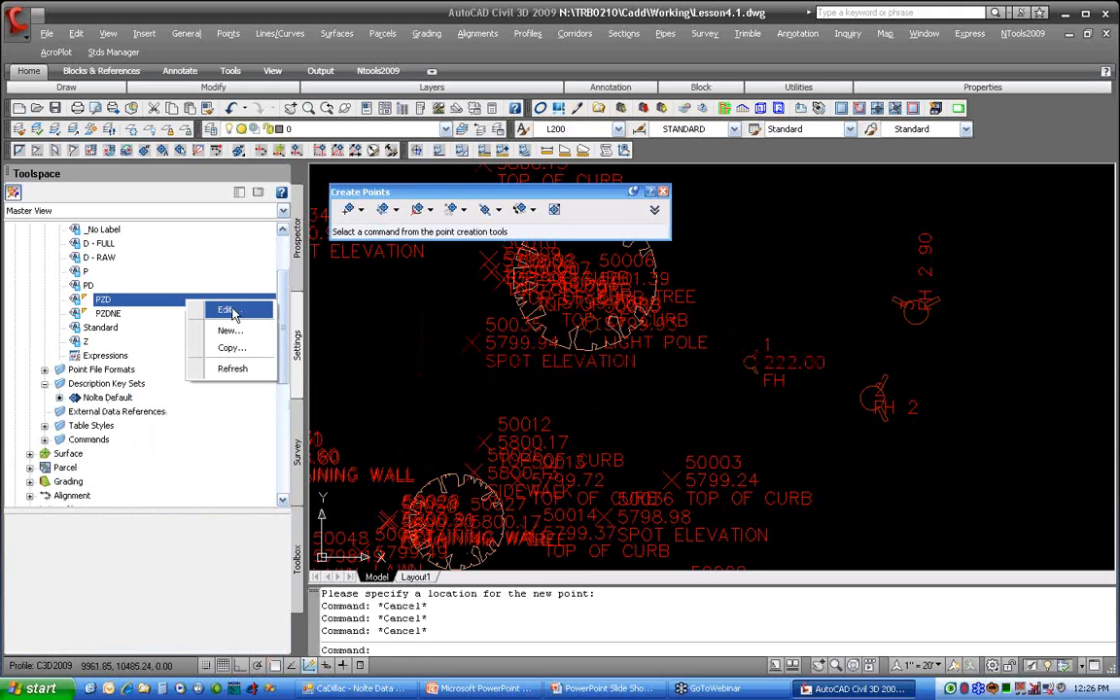
pyautogui.click(215, 311)
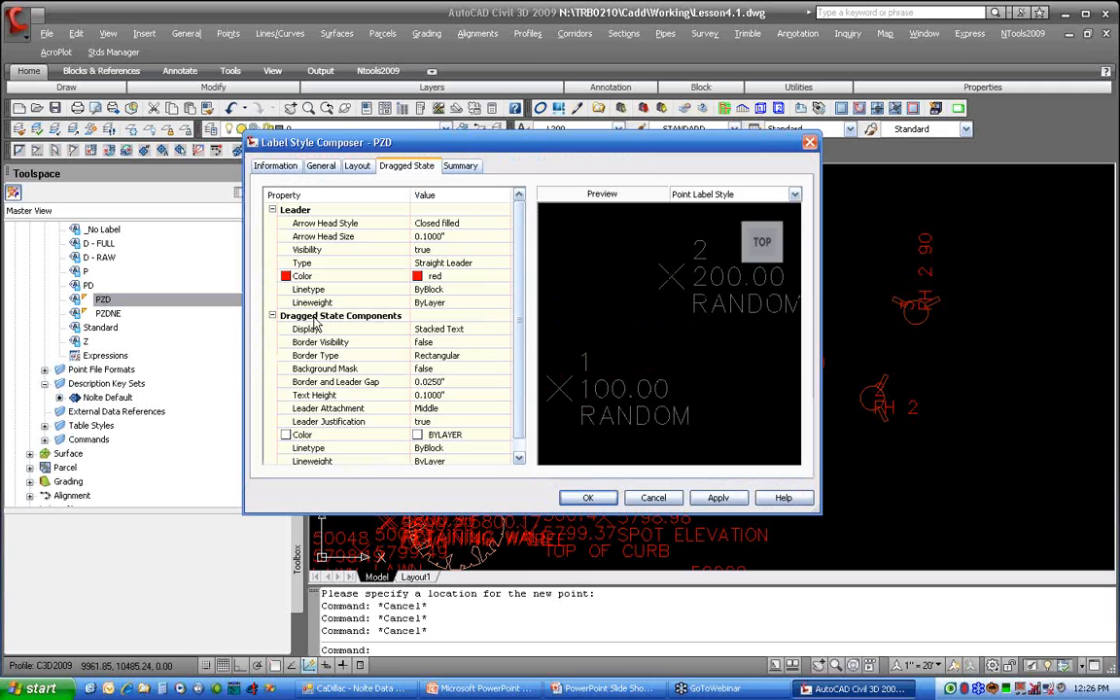
# Step: Set the orientation reference of the PZD label style to View, and regenerate the drawing
pyautogui.click(326, 170)
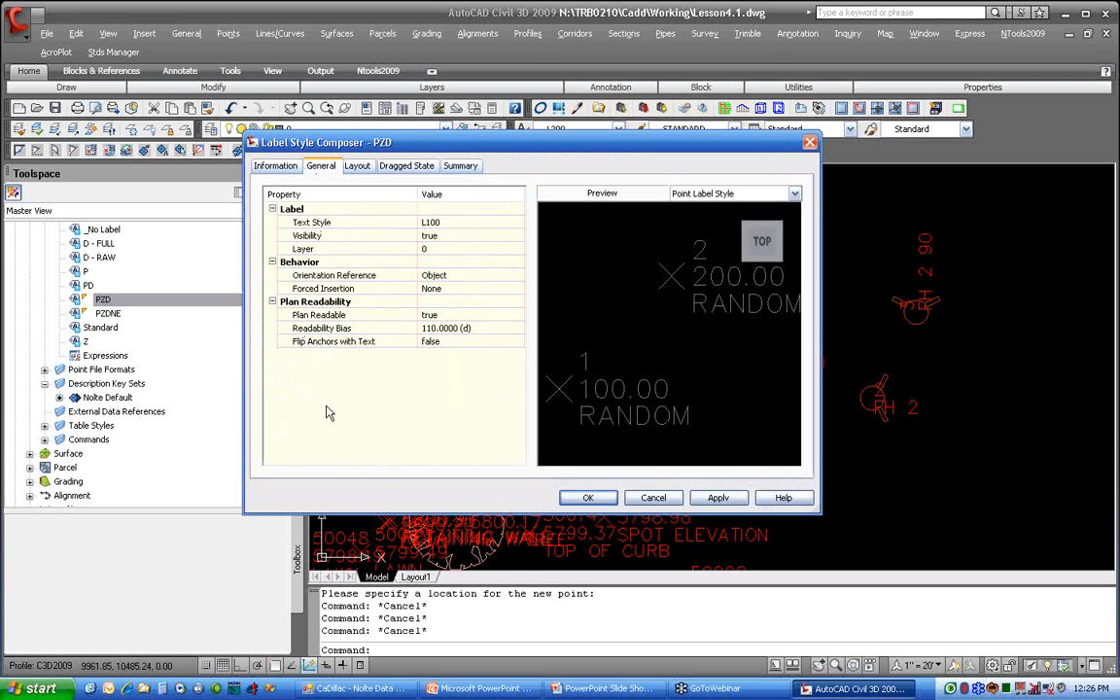
pyautogui.click(459, 276)
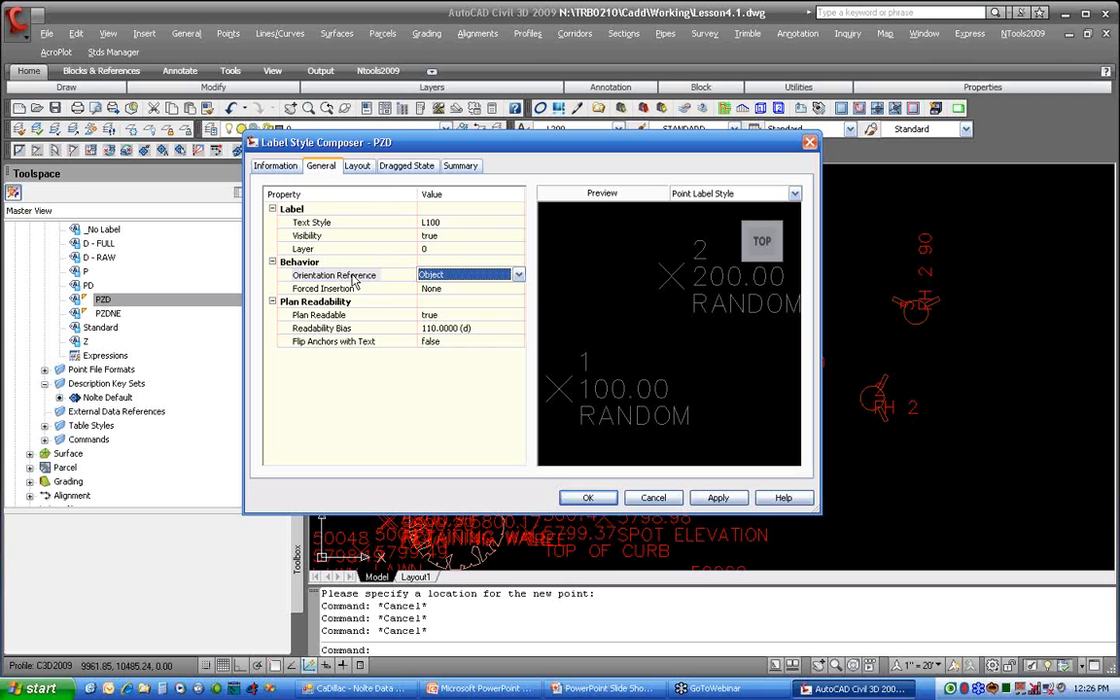
pyautogui.click(448, 276)
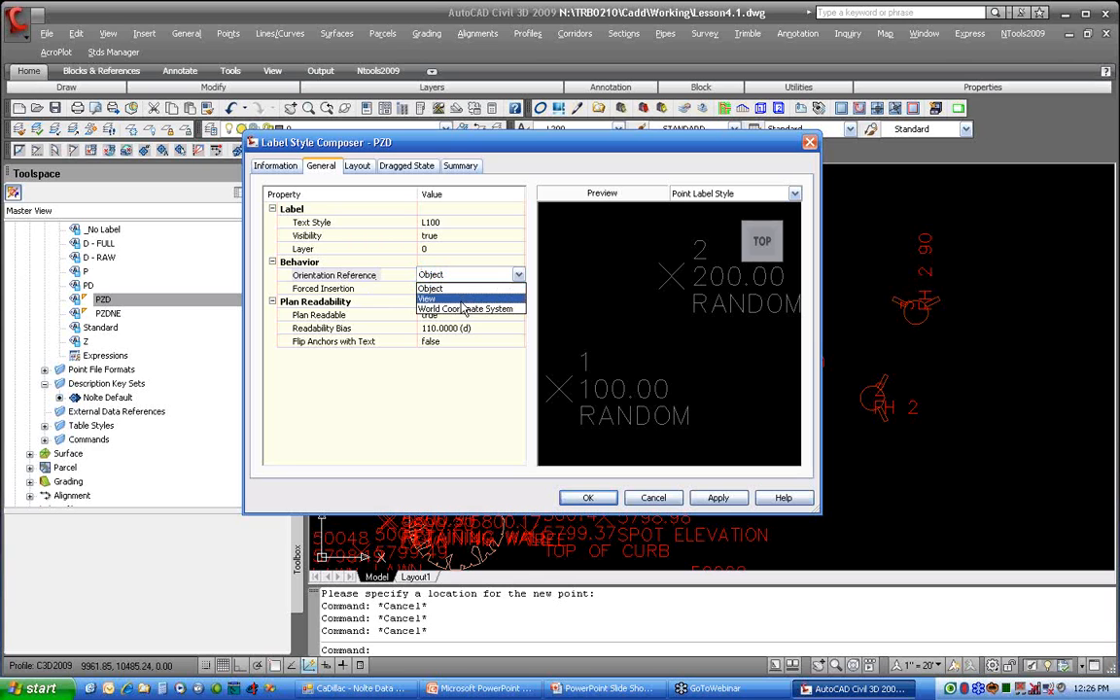
pyautogui.click(462, 301)
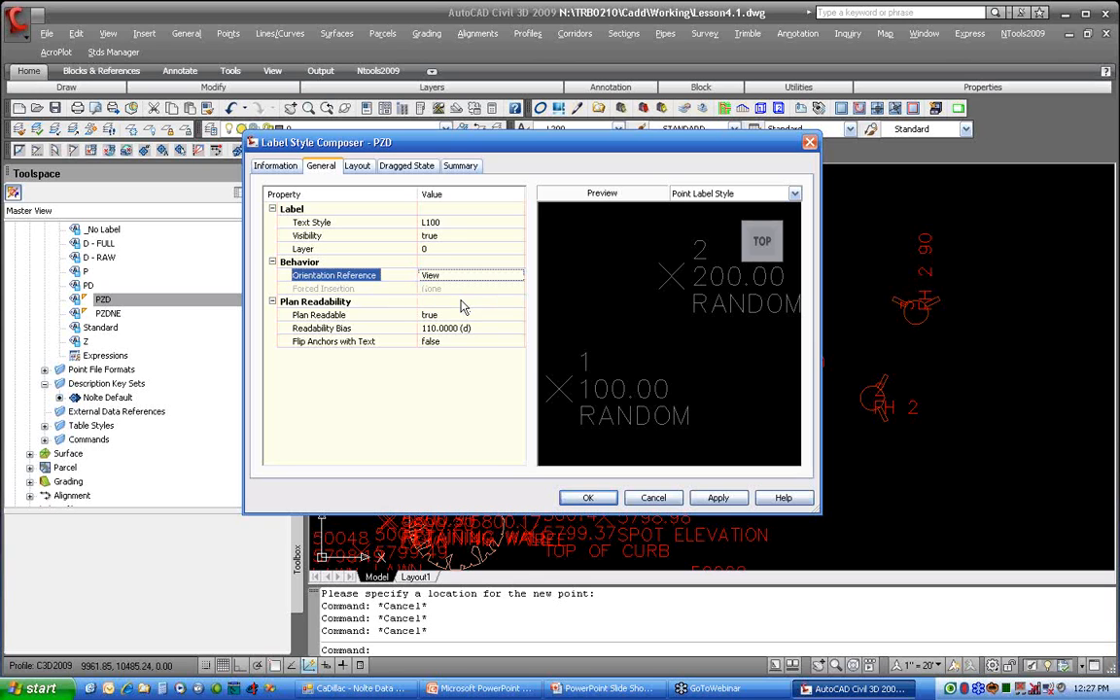
pyautogui.click(584, 497)
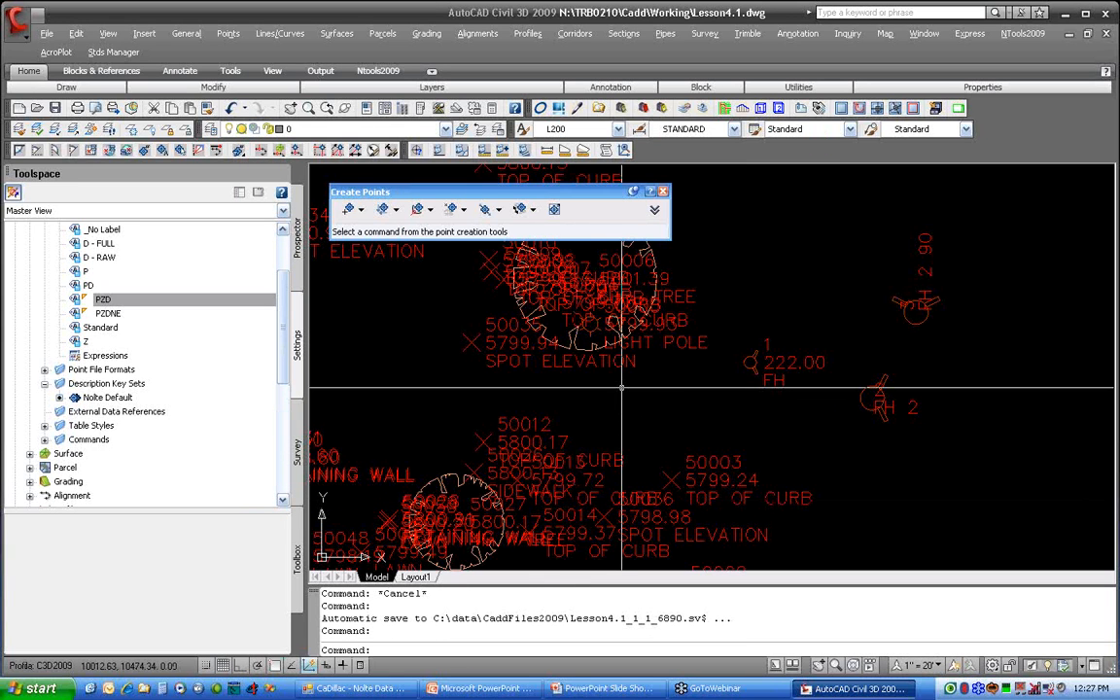
pyautogui.write('regen')
pyautogui.press('Return')
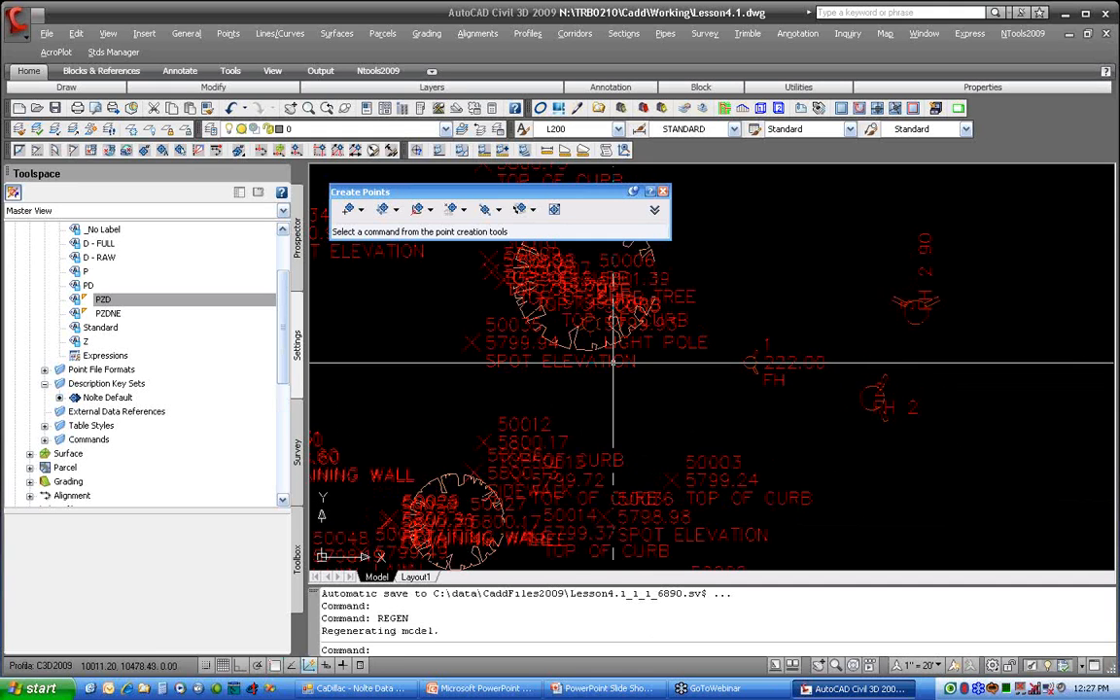
# Step: Set the orientation reference of the PZD label style to World Coordinate System
pyautogui.rightClick(150, 299)
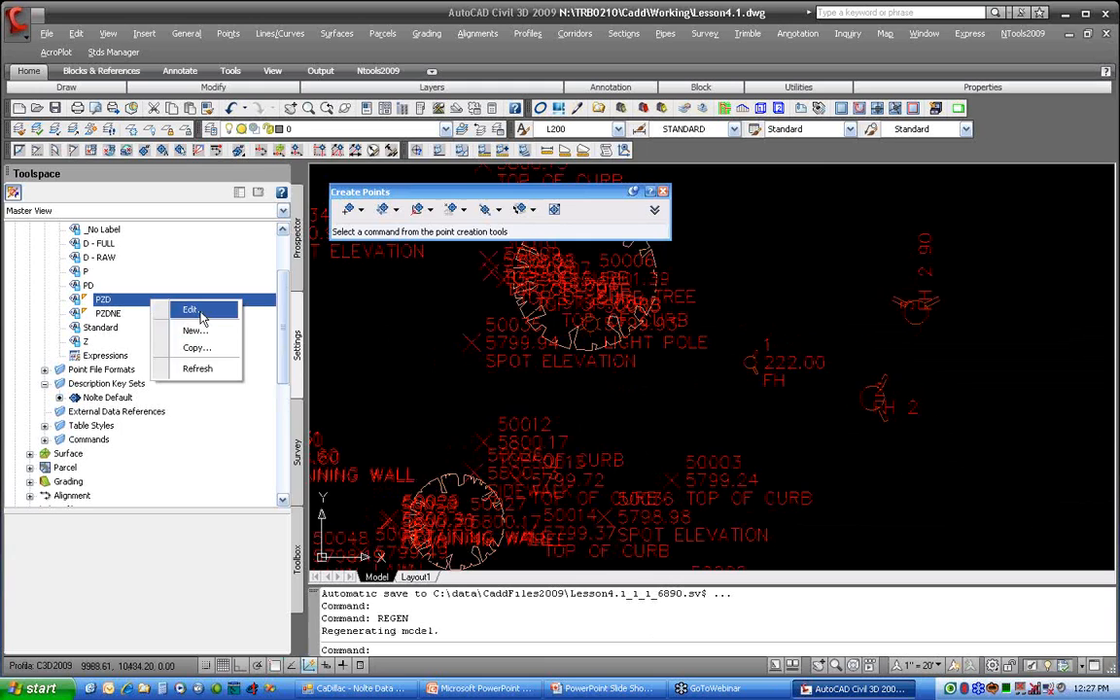
pyautogui.click(201, 318)
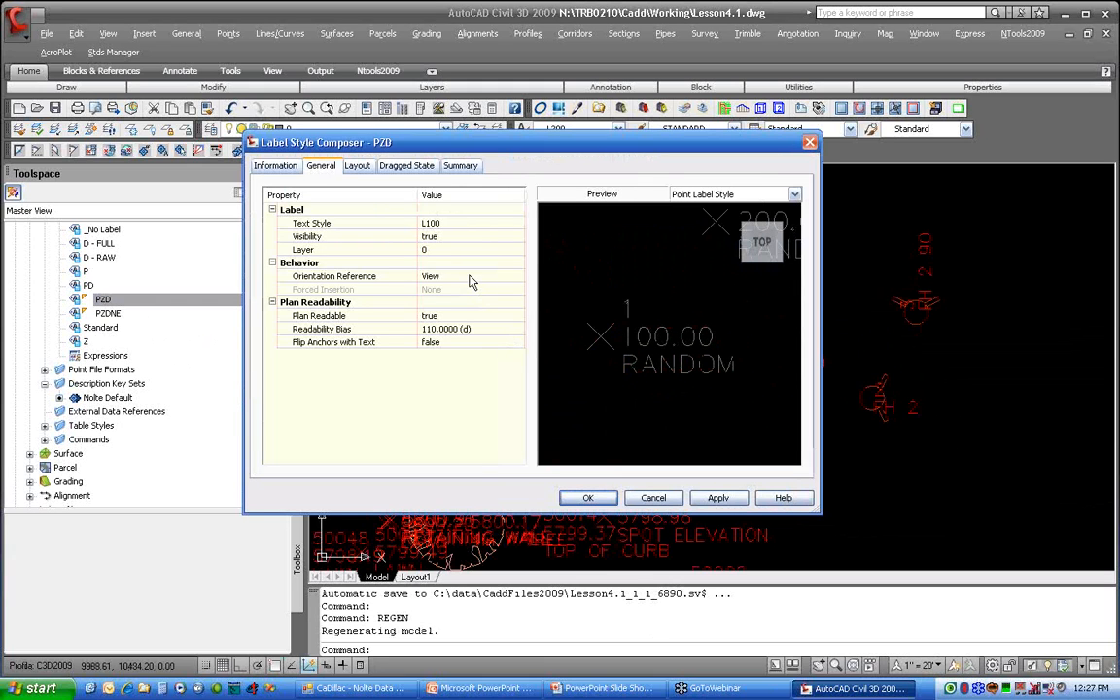
pyautogui.click(468, 278)
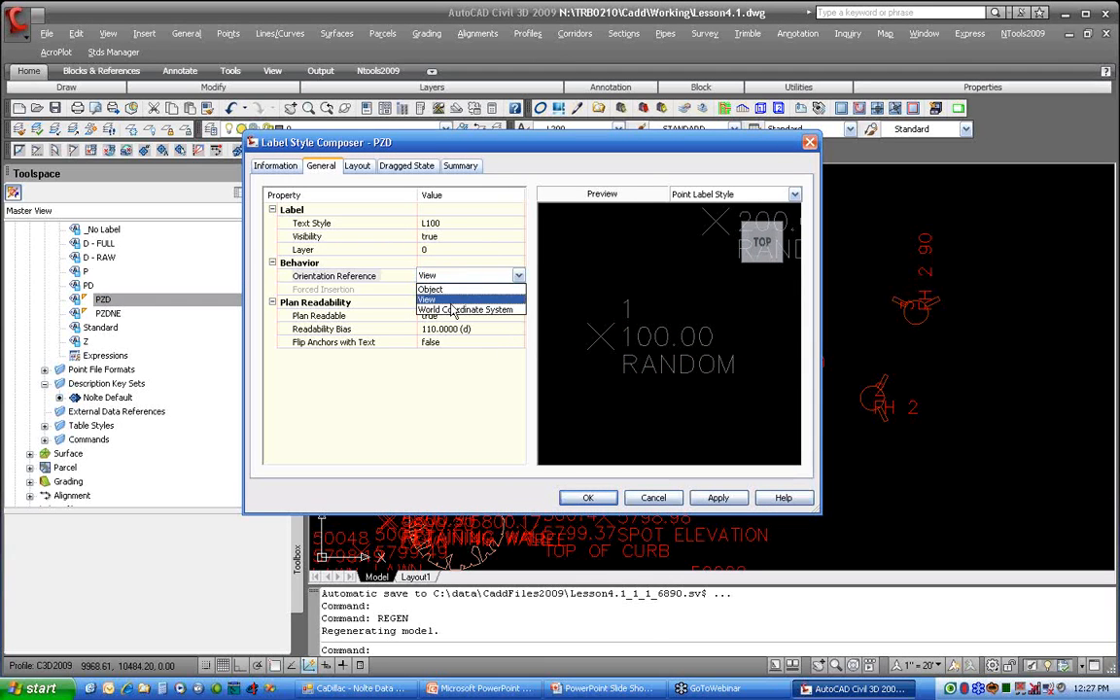
pyautogui.click(451, 309)
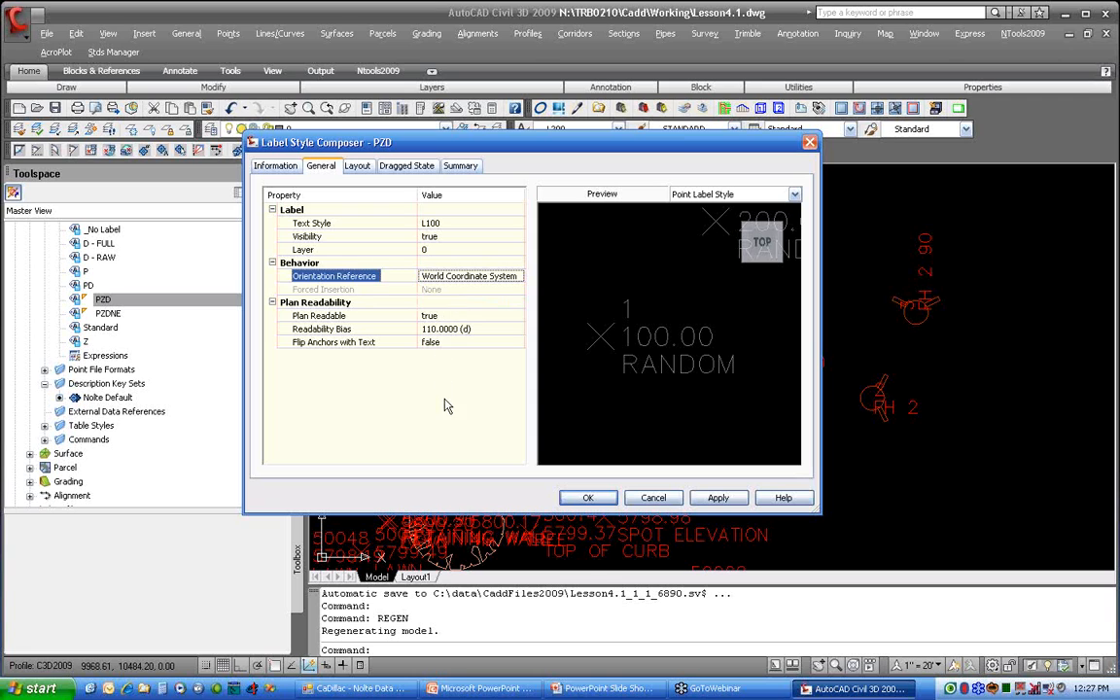
pyautogui.click(566, 499)
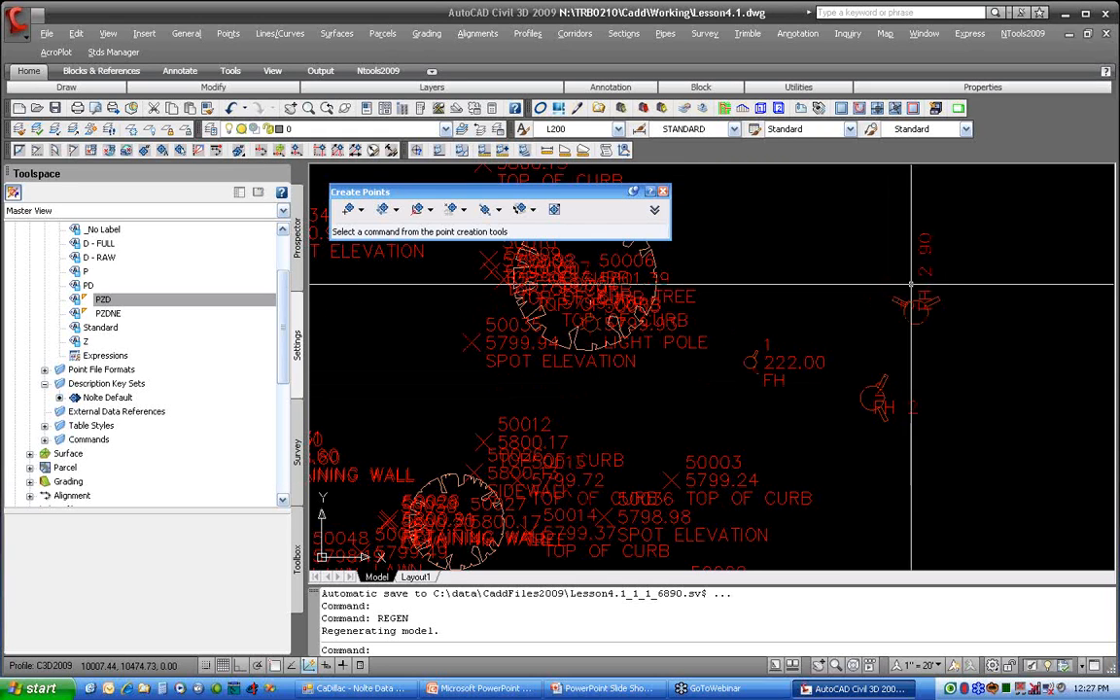
pyautogui.click(122, 301)
pyautogui.rightClick(144, 300)
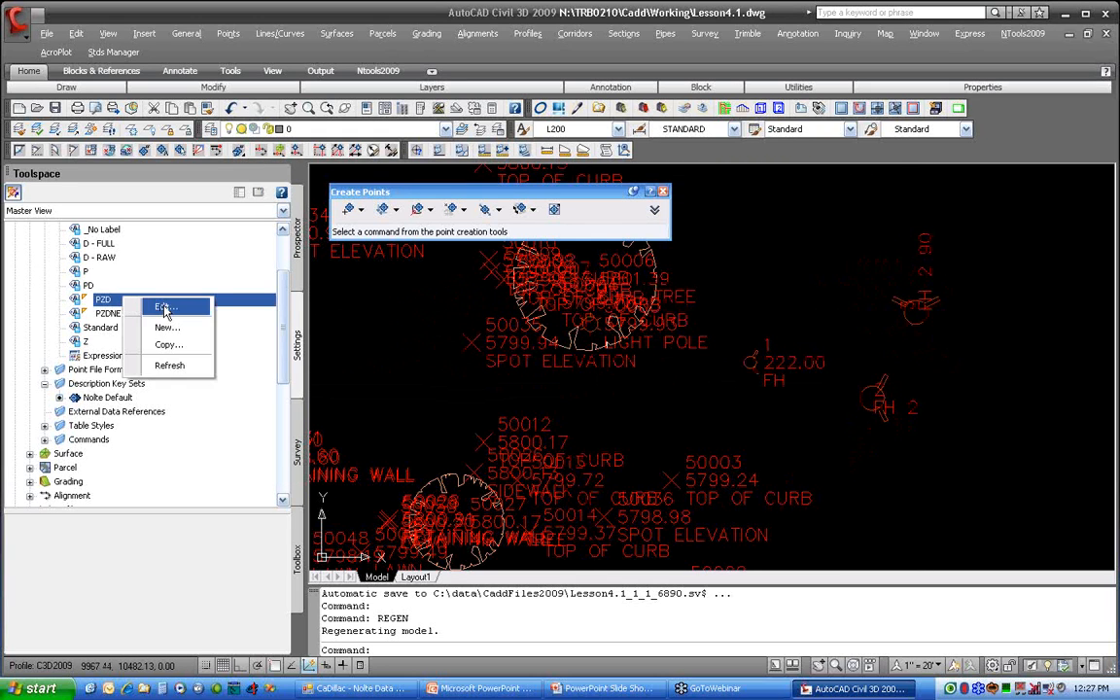
pyautogui.click(163, 308)
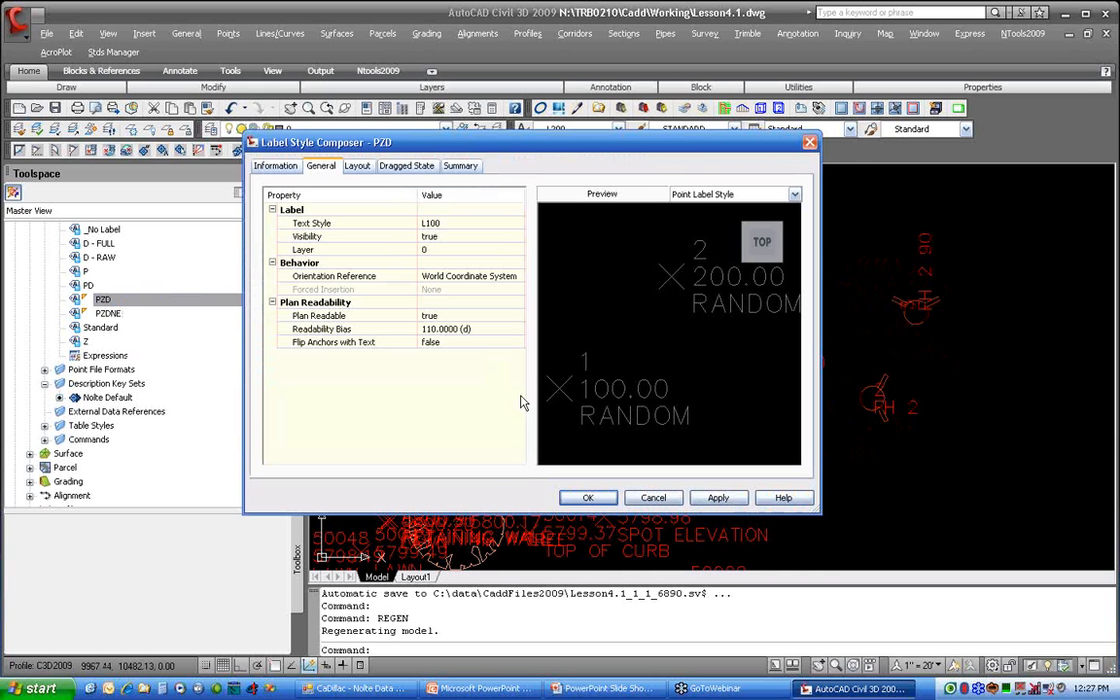
pyautogui.click(491, 276)
pyautogui.click(439, 289)
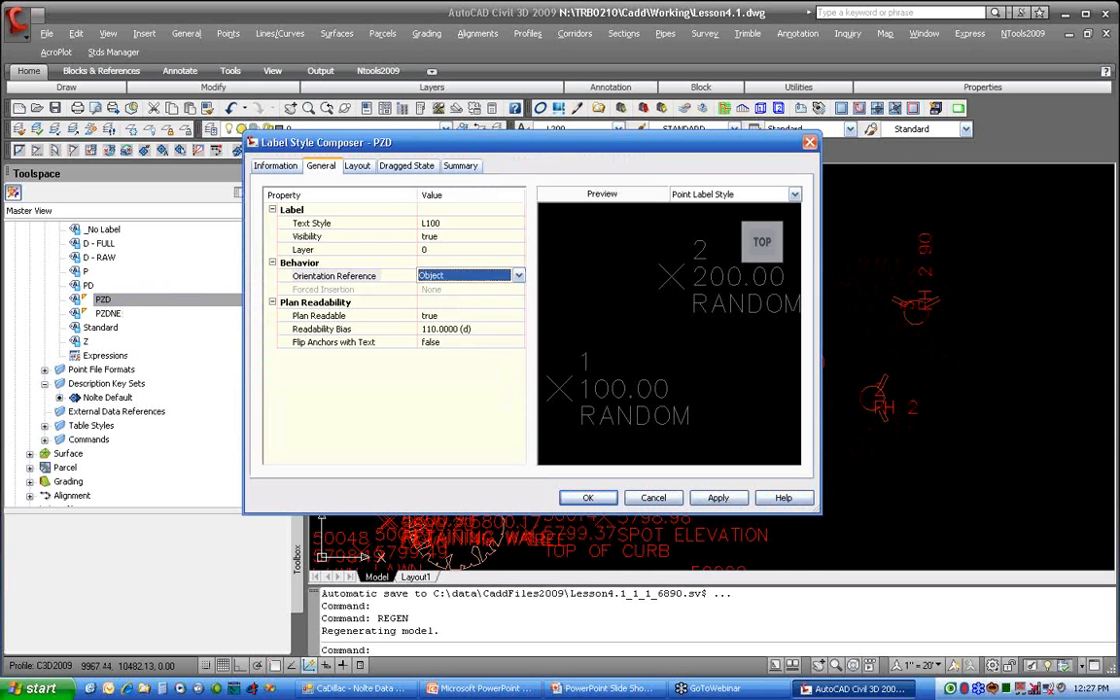
pyautogui.click(357, 165)
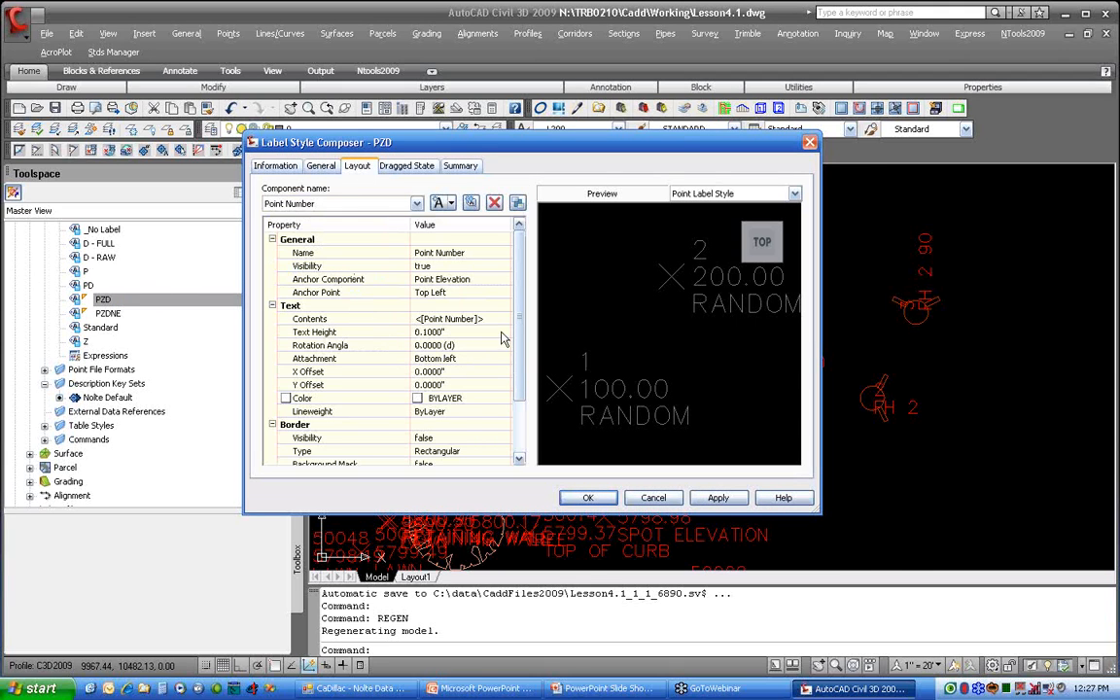
pyautogui.click(434, 346)
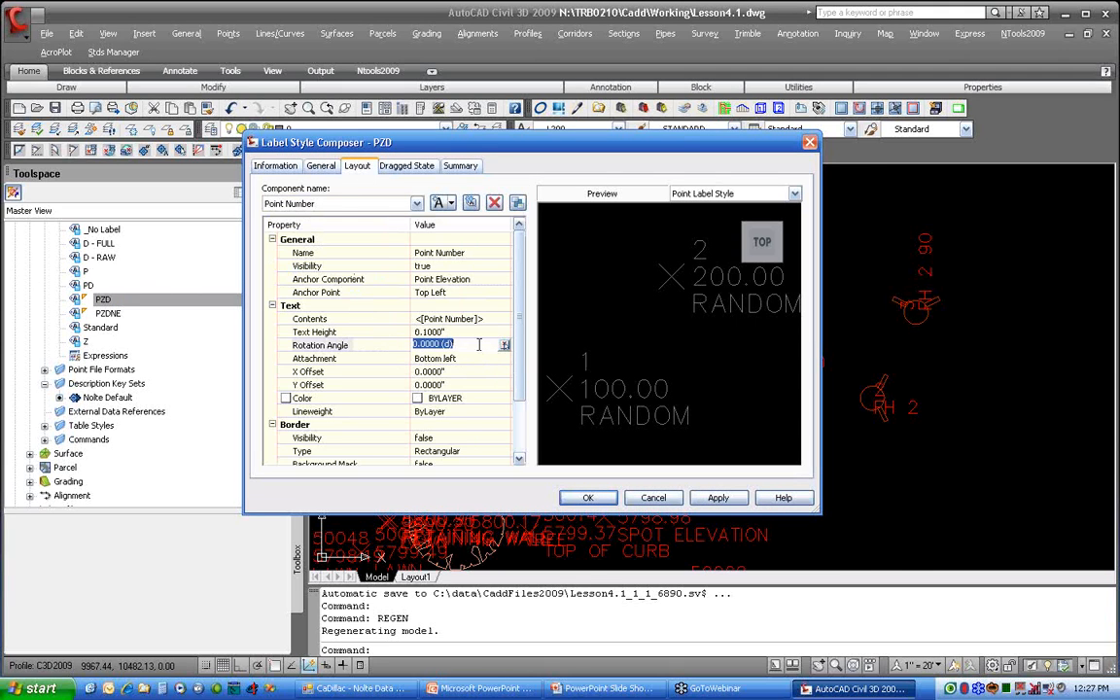
pyautogui.click(652, 498)
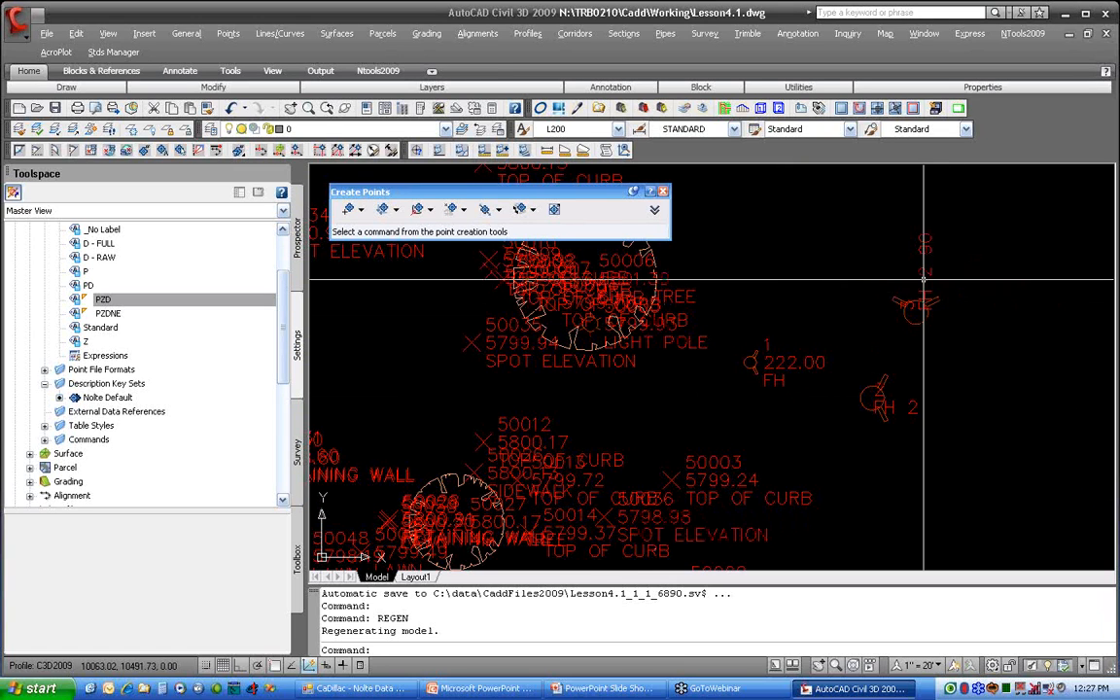
# Step: Move the label of the FH 2 90 hydrant point up and away from its symbol, and clear the selection
pyautogui.click(915, 312)
pyautogui.click(940, 311)
pyautogui.press('Escape')
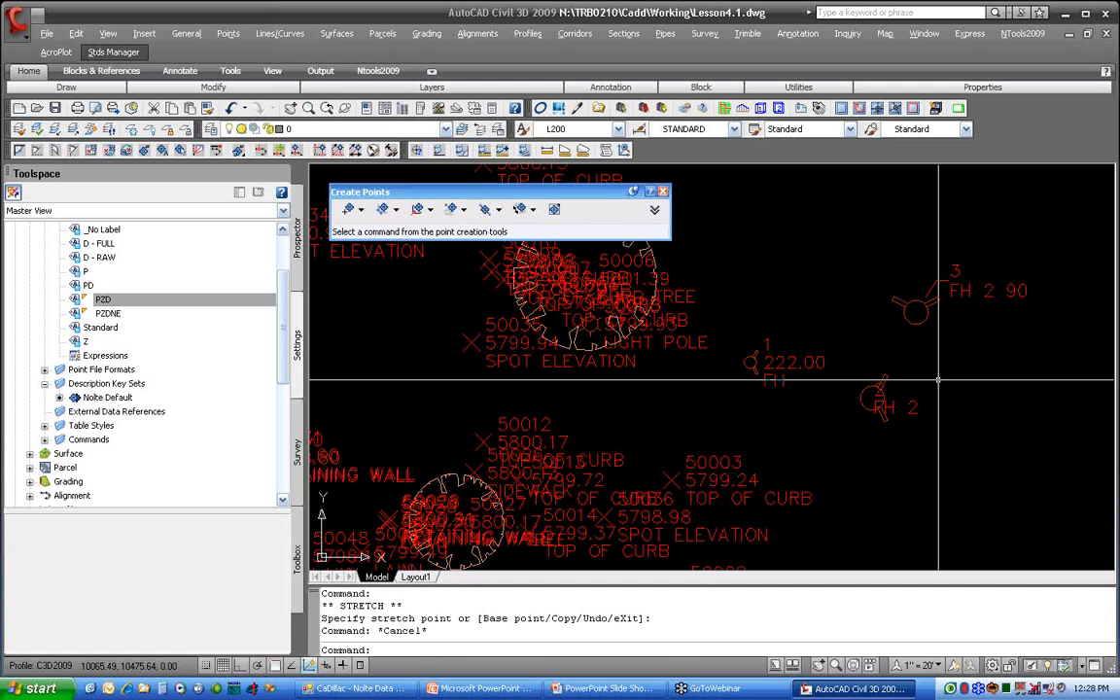
# Step: Select the large tree symbol's point, look through the drawing's point styles for its style, and clear the selection
pyautogui.click(751, 340)
pyautogui.click(763, 269)
pyautogui.moveTo(761, 268); pyautogui.dragTo(779, 361, button='middle')
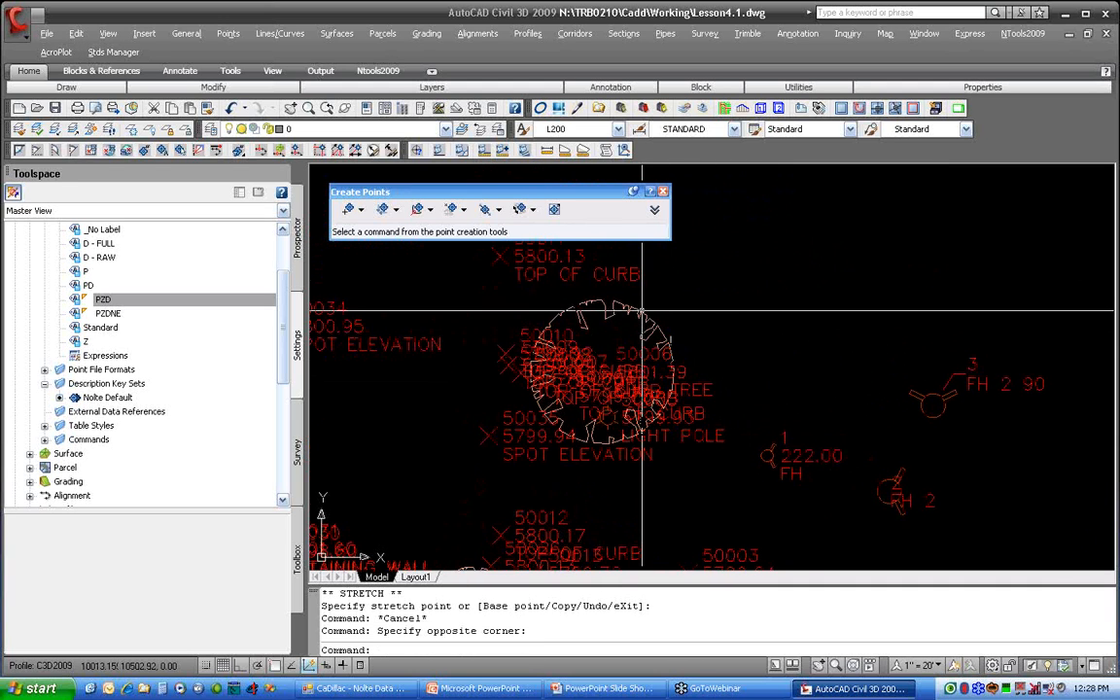
pyautogui.click(641, 312)
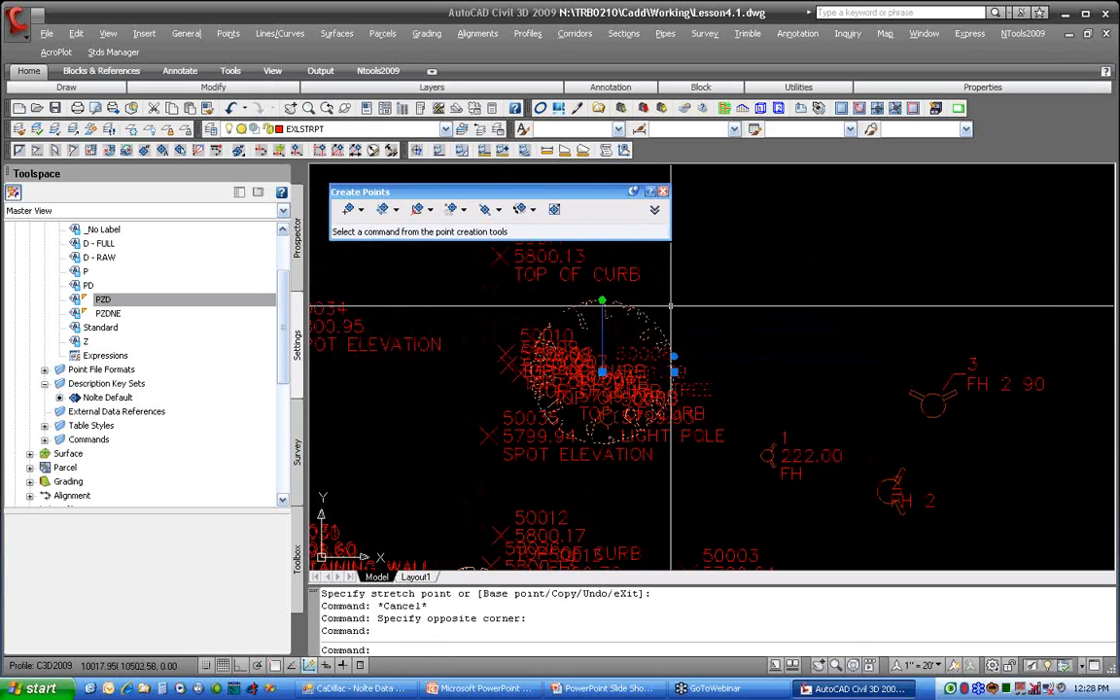
pyautogui.scroll(2, 291, 292)
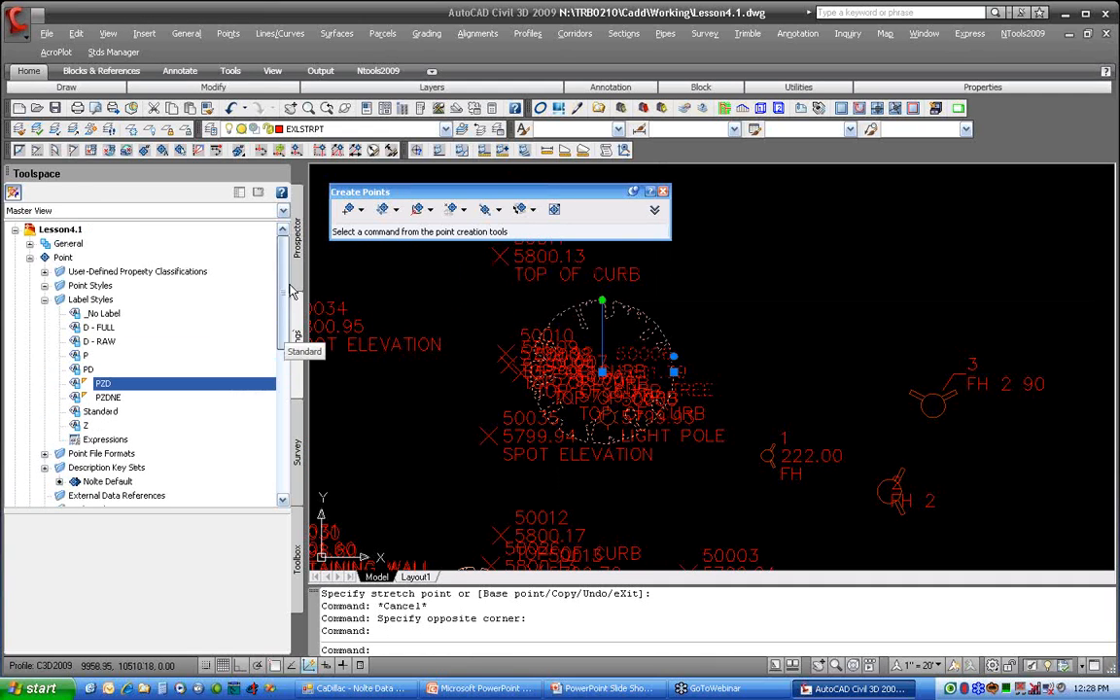
pyautogui.click(45, 285)
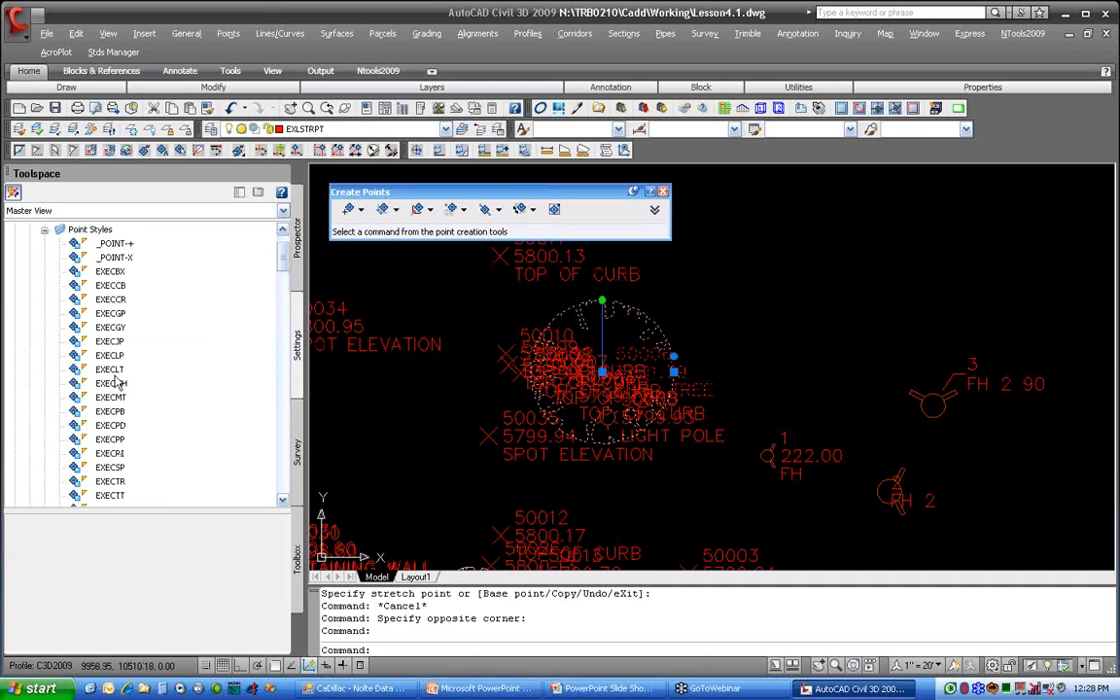
pyautogui.scroll(-10, 166, 379)
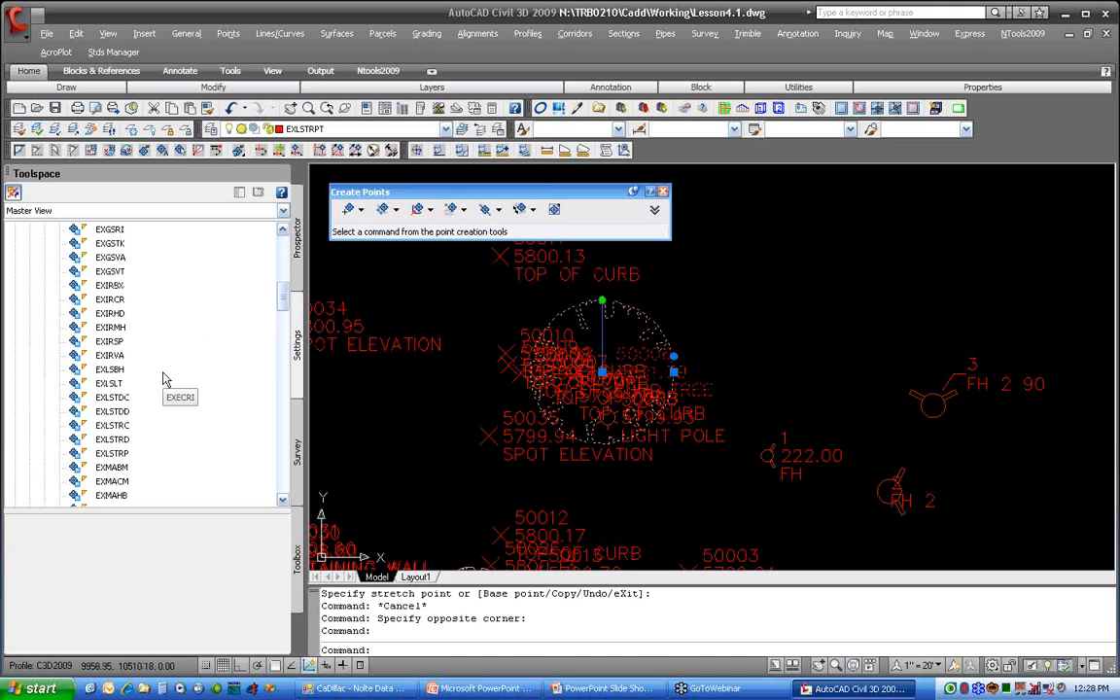
pyautogui.press('Escape')
pyautogui.press('Escape')
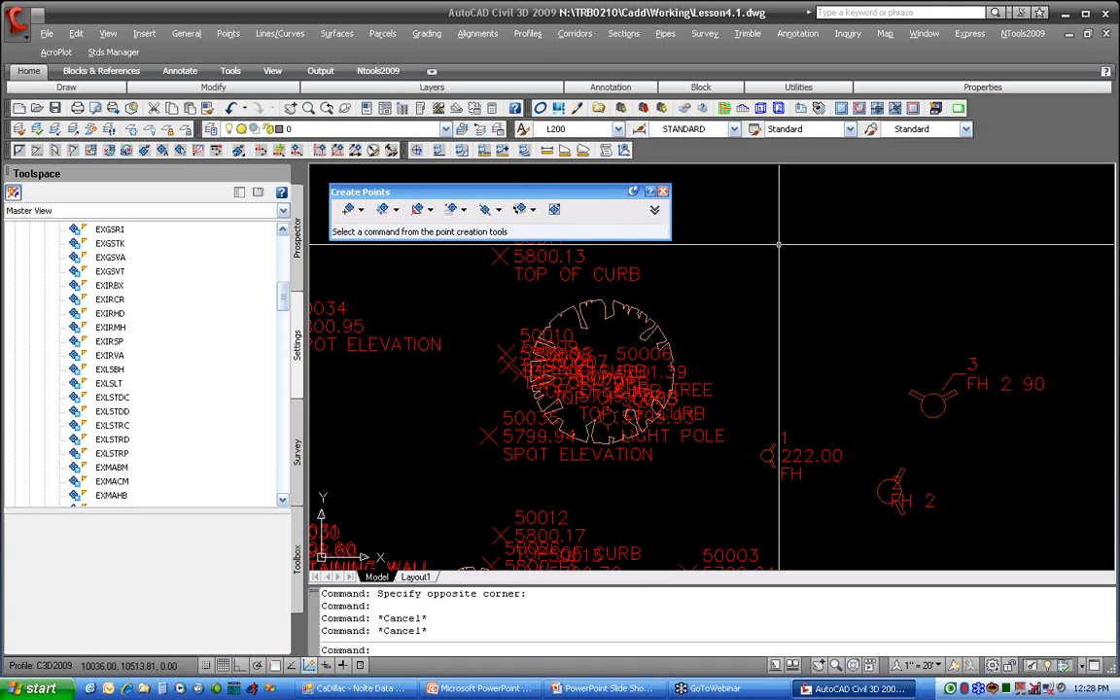
# Step: Open the Nolte script library with the NL command and load C3d-PointStyleScale.dvb from the CIVIL 3D category
pyautogui.write('NL')
pyautogui.press('Return')
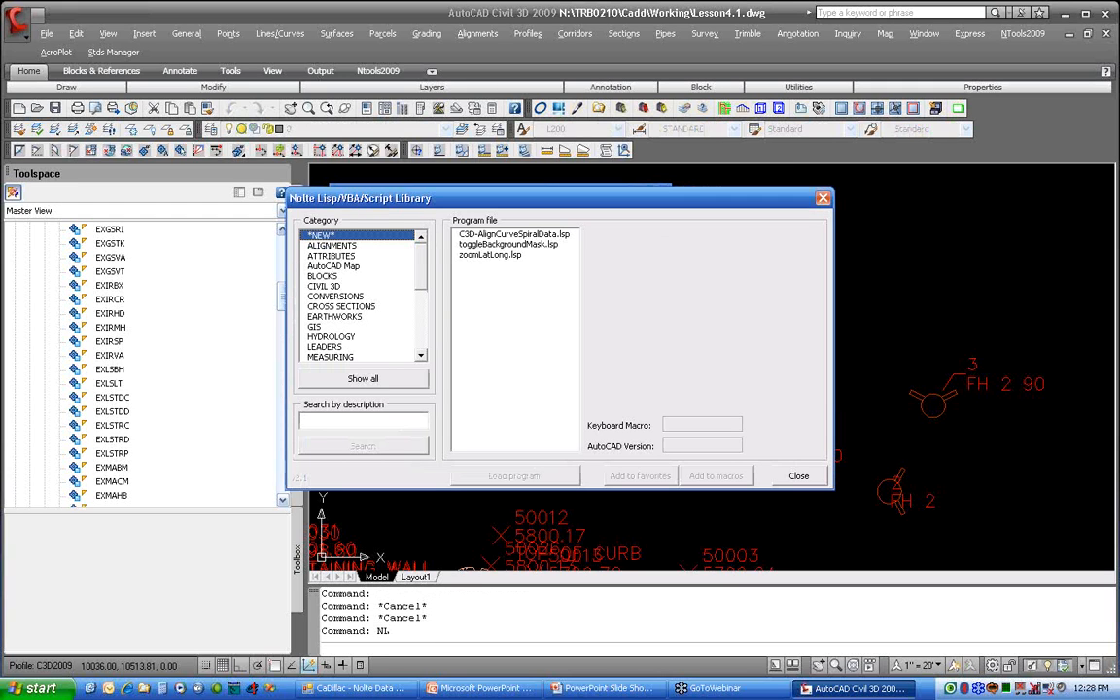
pyautogui.click(335, 286)
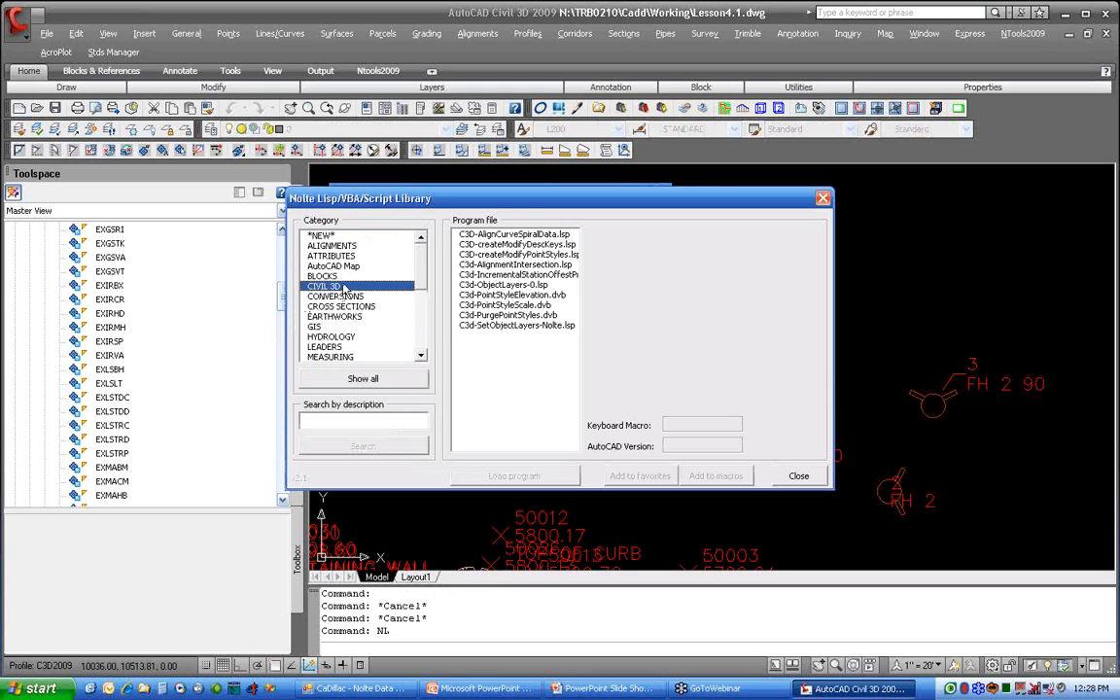
pyautogui.click(465, 305)
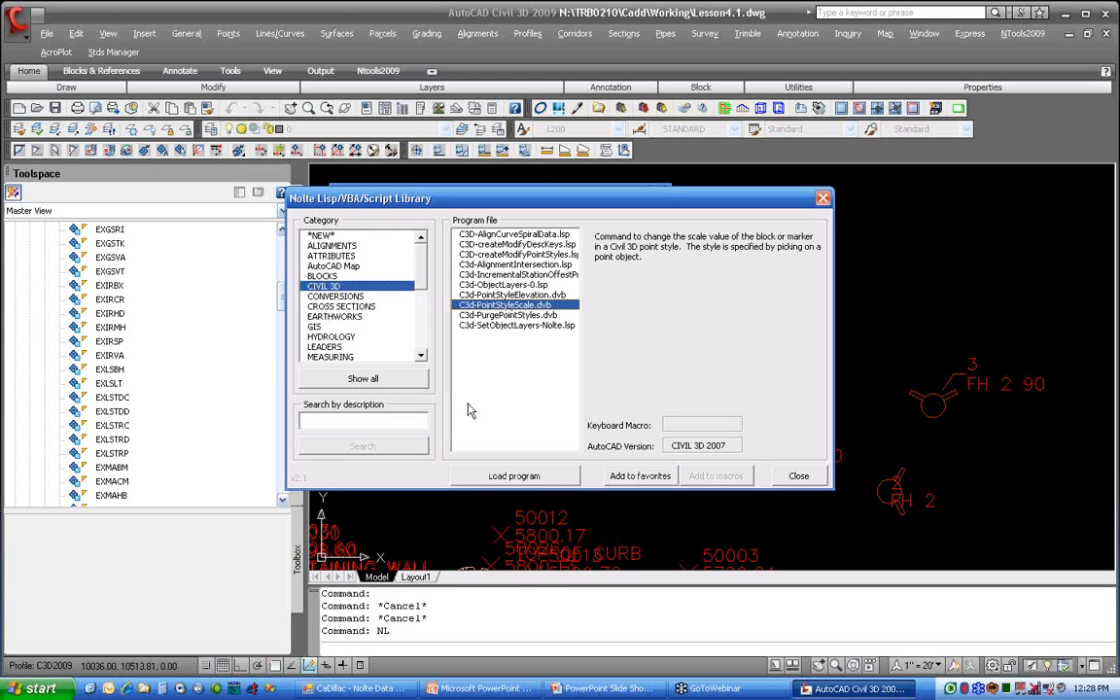
pyautogui.click(463, 475)
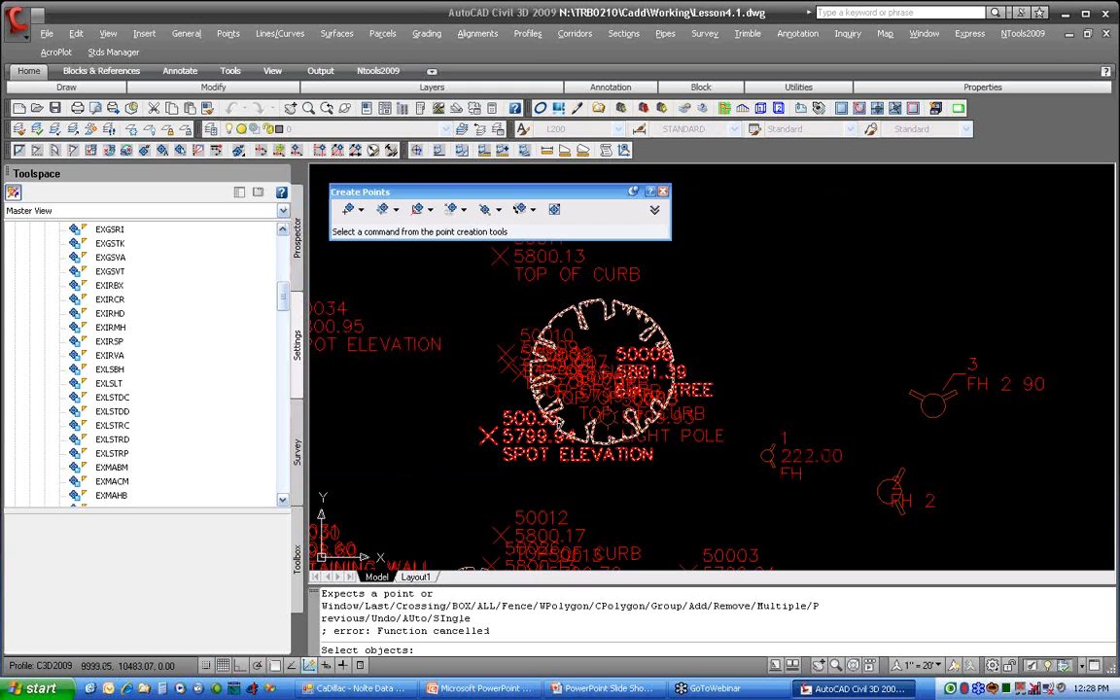
# Step: Pick tree point 50006 and update its EXLSTRD point style to a symbol size of 0.4
pyautogui.click(588, 342)
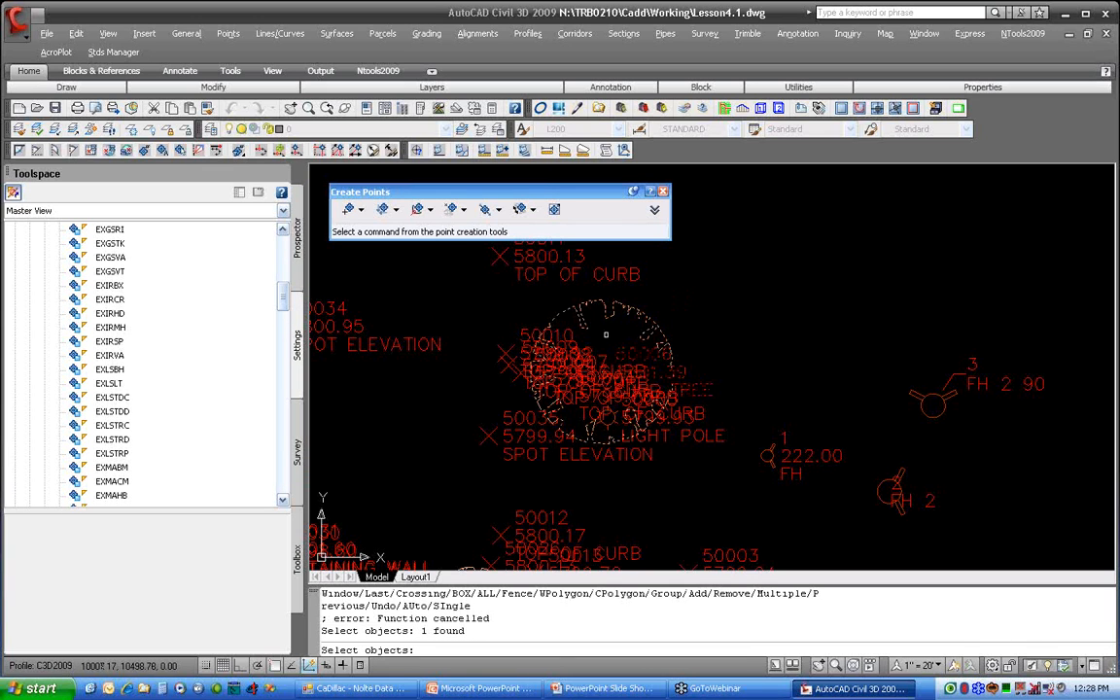
pyautogui.press('Return')
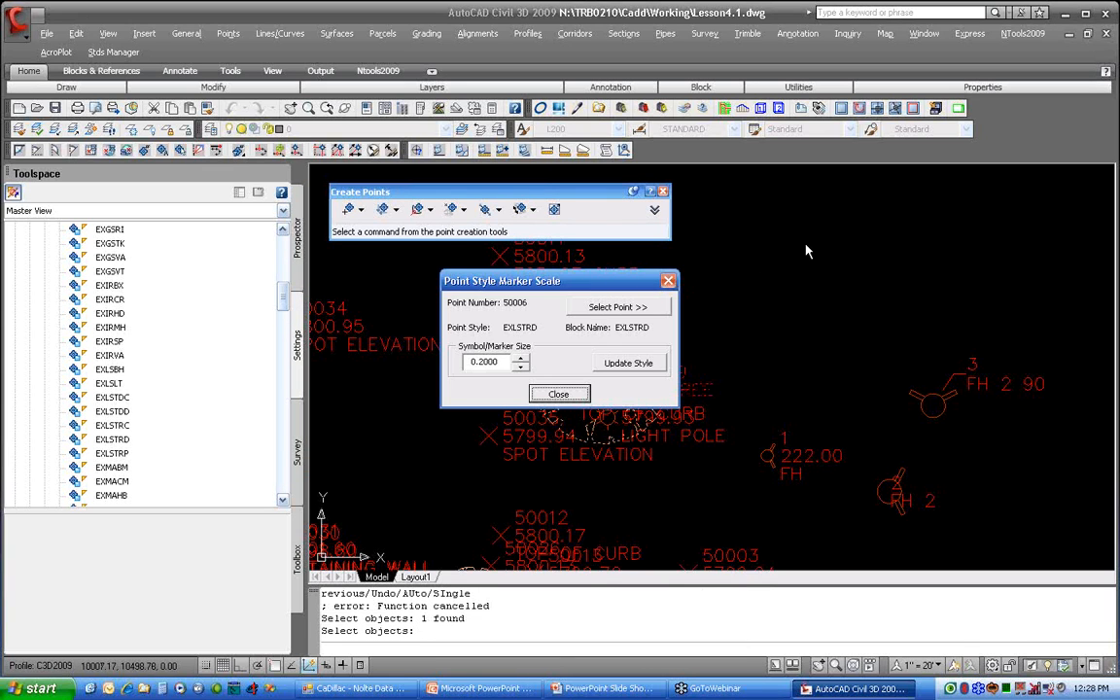
pyautogui.moveTo(620, 282); pyautogui.dragTo(955, 198)
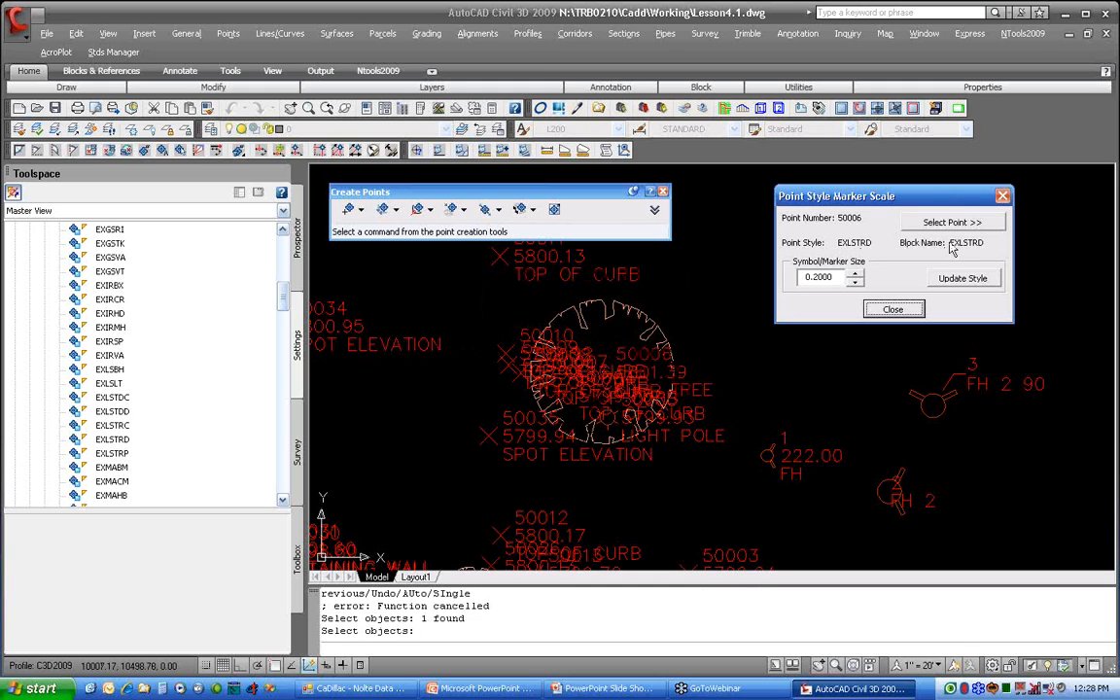
pyautogui.click(819, 277)
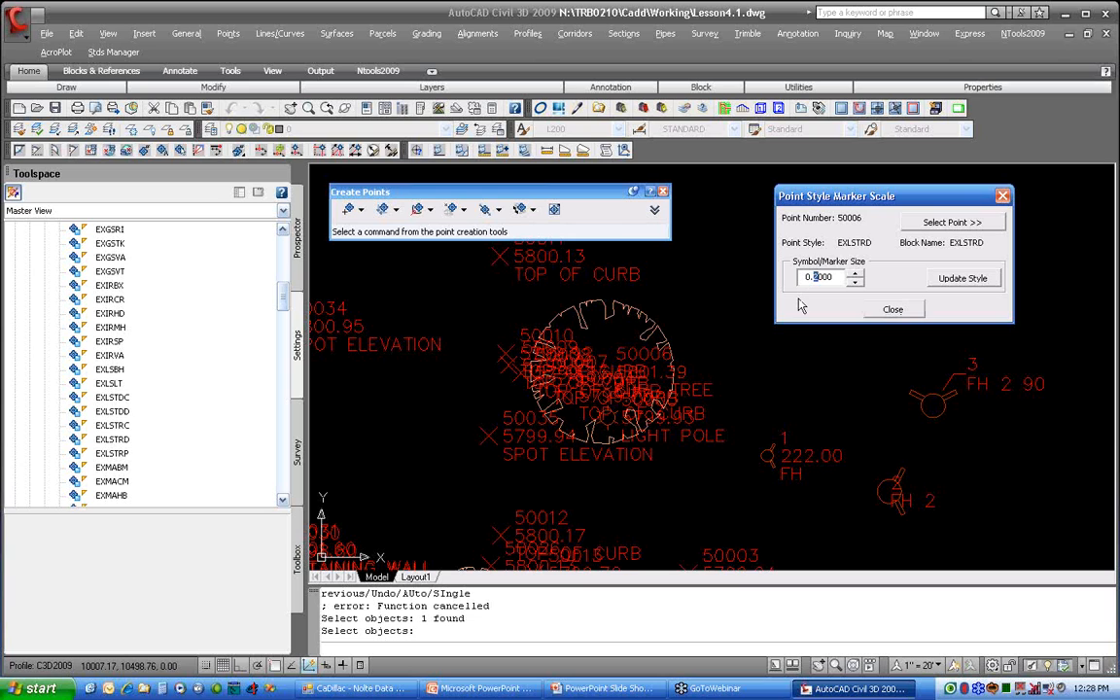
pyautogui.write('4')
pyautogui.click(949, 282)
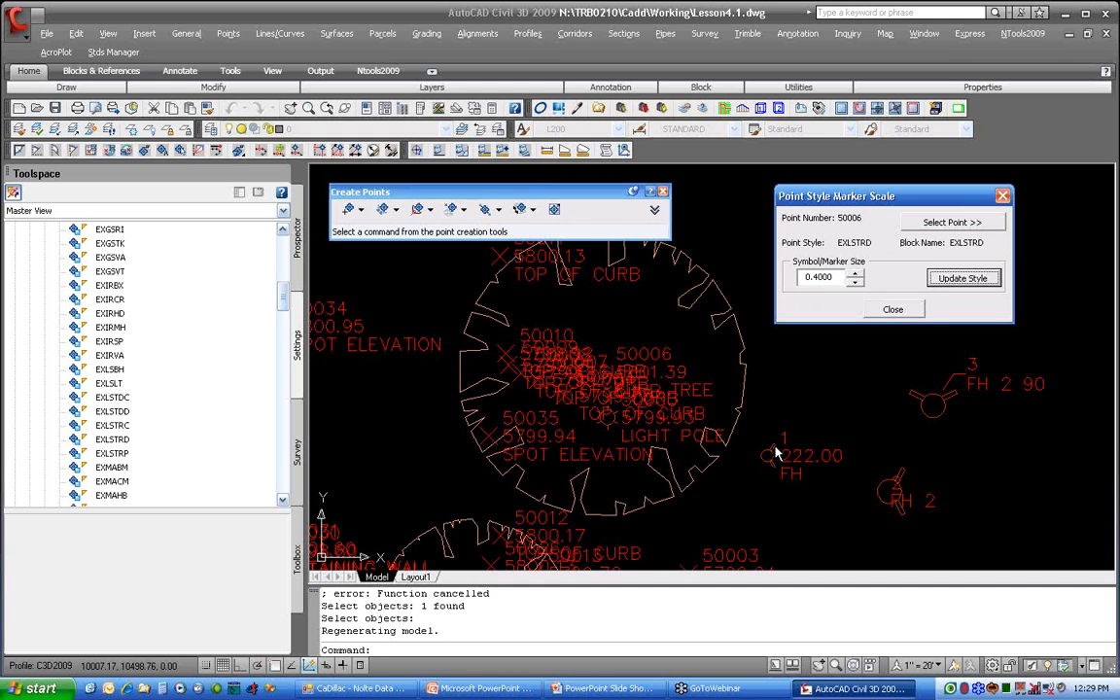
# Step: Pick the FH 2 hydrant point and update its EXWTFH point style to a symbol size of 0.14
pyautogui.click(951, 223)
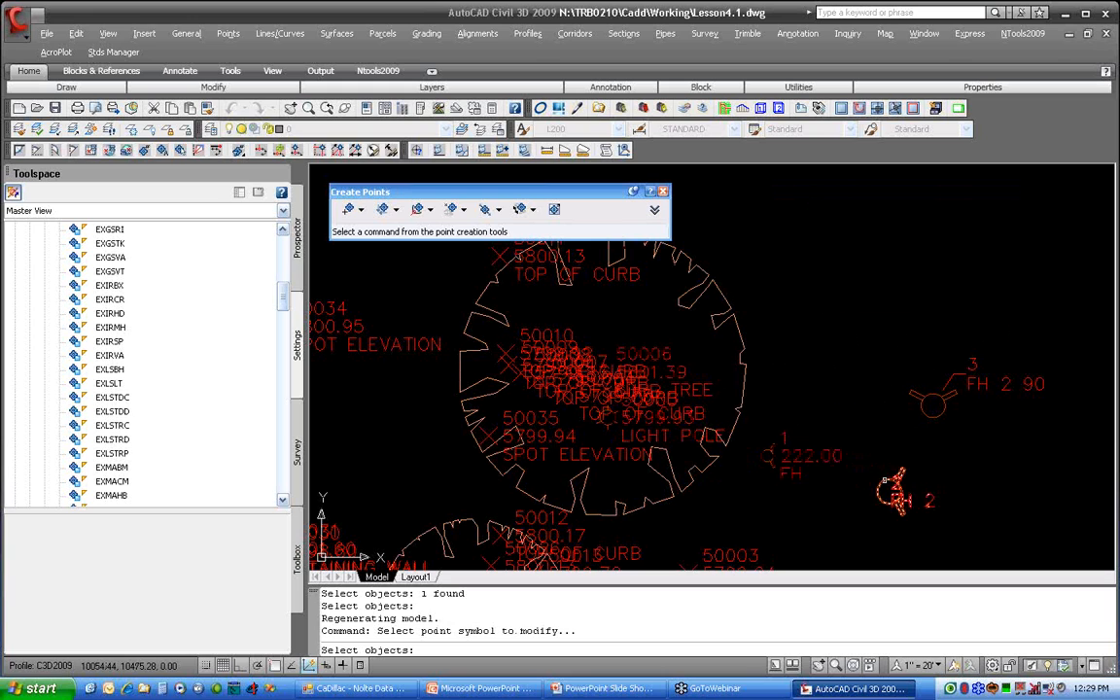
pyautogui.click(896, 494)
pyautogui.press('Return')
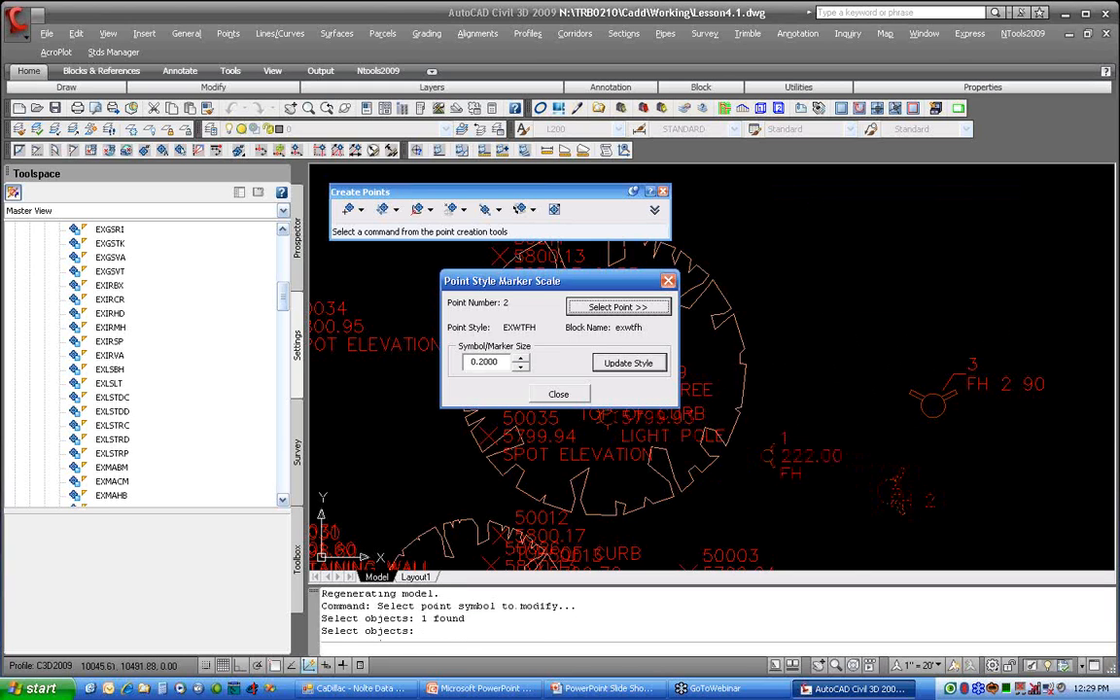
pyautogui.click(521, 368)
pyautogui.click(521, 368)
pyautogui.click(521, 368)
pyautogui.click(521, 368)
pyautogui.click(521, 368)
pyautogui.click(522, 368)
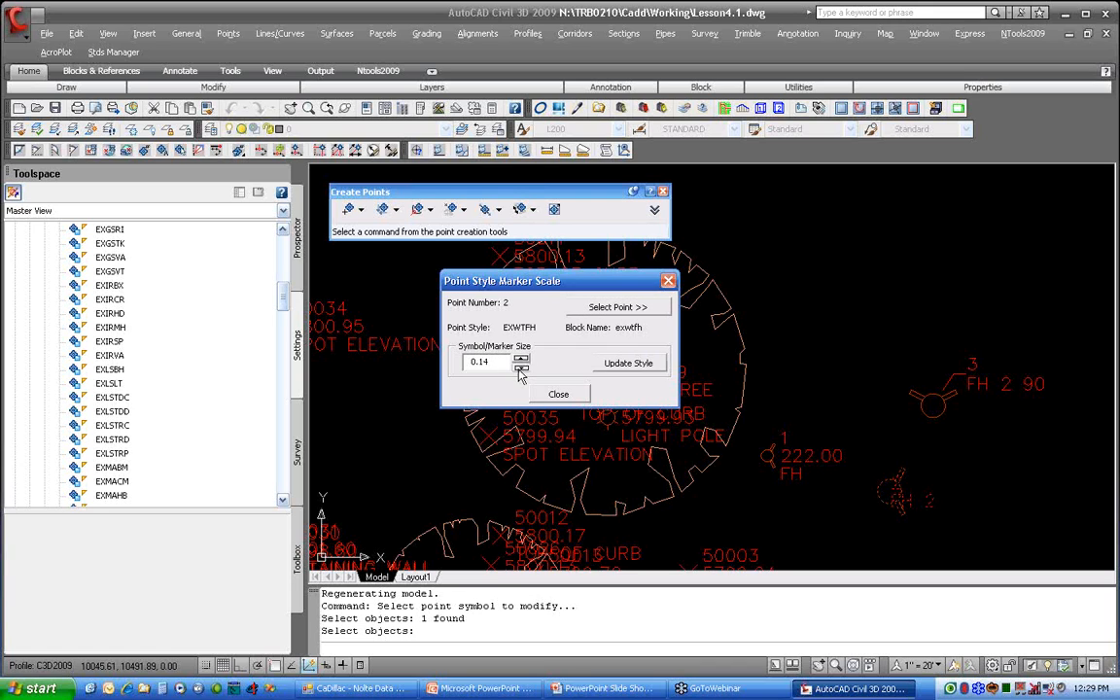
pyautogui.click(623, 365)
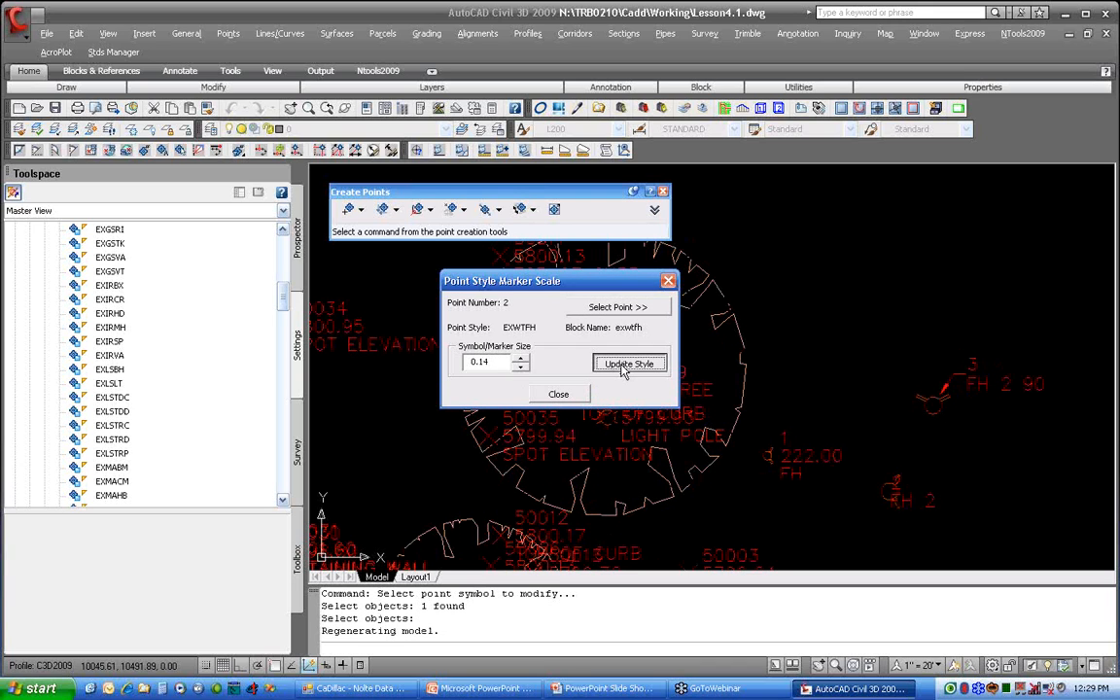
# Step: Set the EXWTFH hydrant style's symbol size to 0.2 and update the style
pyautogui.click(521, 358)
pyautogui.click(521, 358)
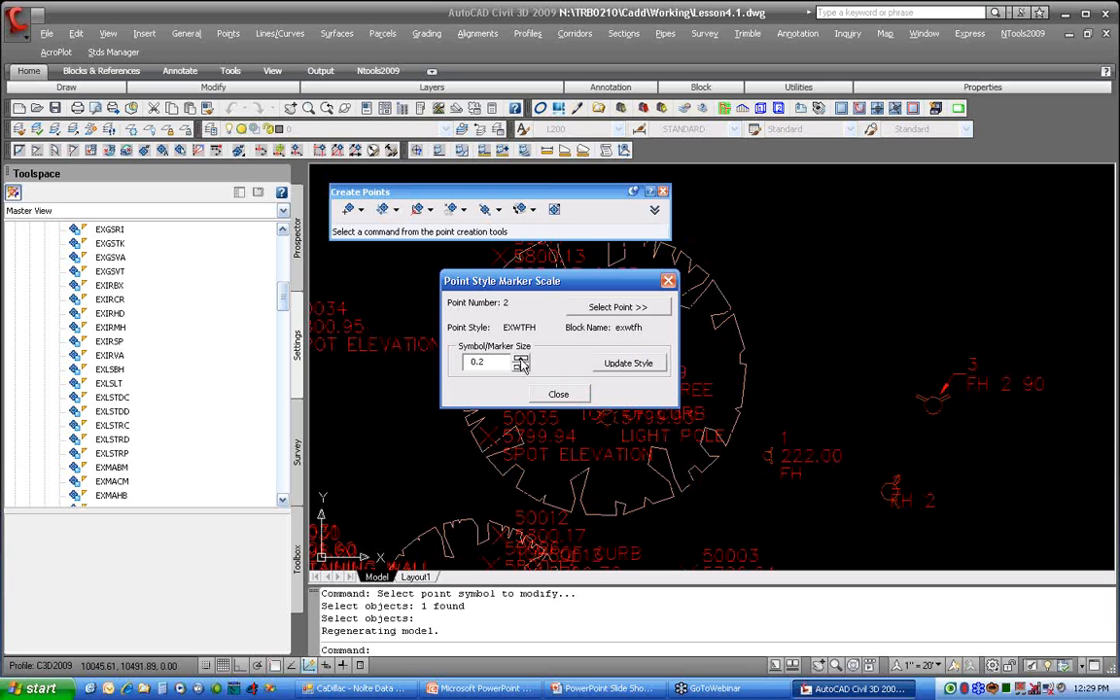
pyautogui.click(628, 364)
# Step: Pick tree point 50006, update its EXLSTRD style to a symbol size of 0.2, and close the marker scale tool
pyautogui.click(615, 306)
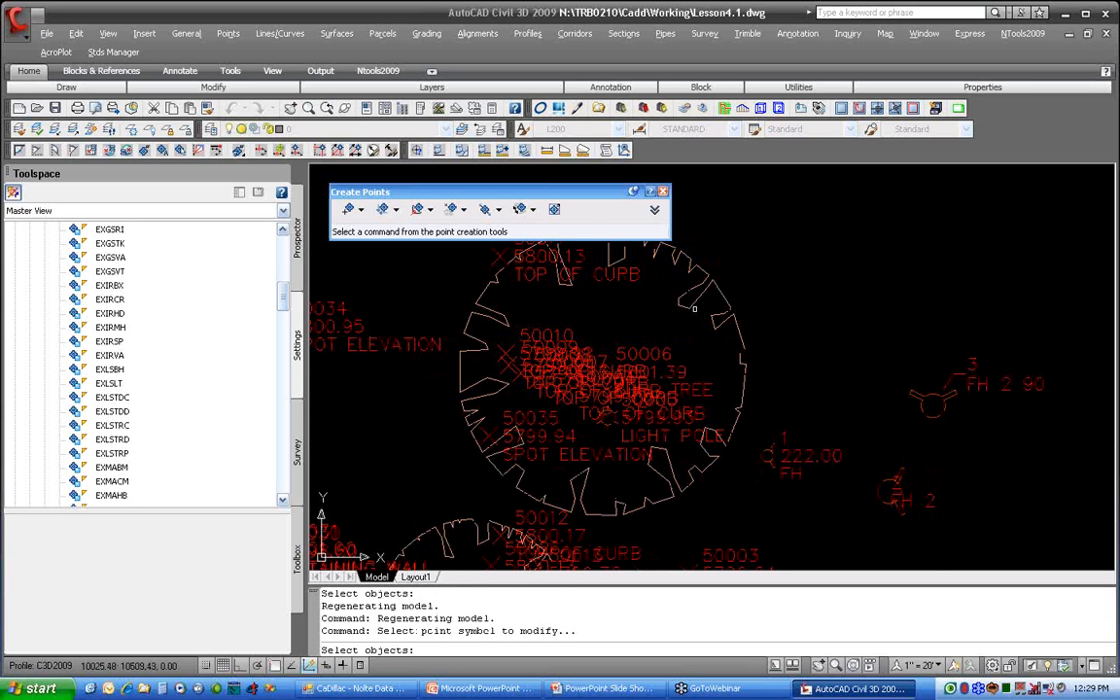
pyautogui.click(725, 315)
pyautogui.press('Return')
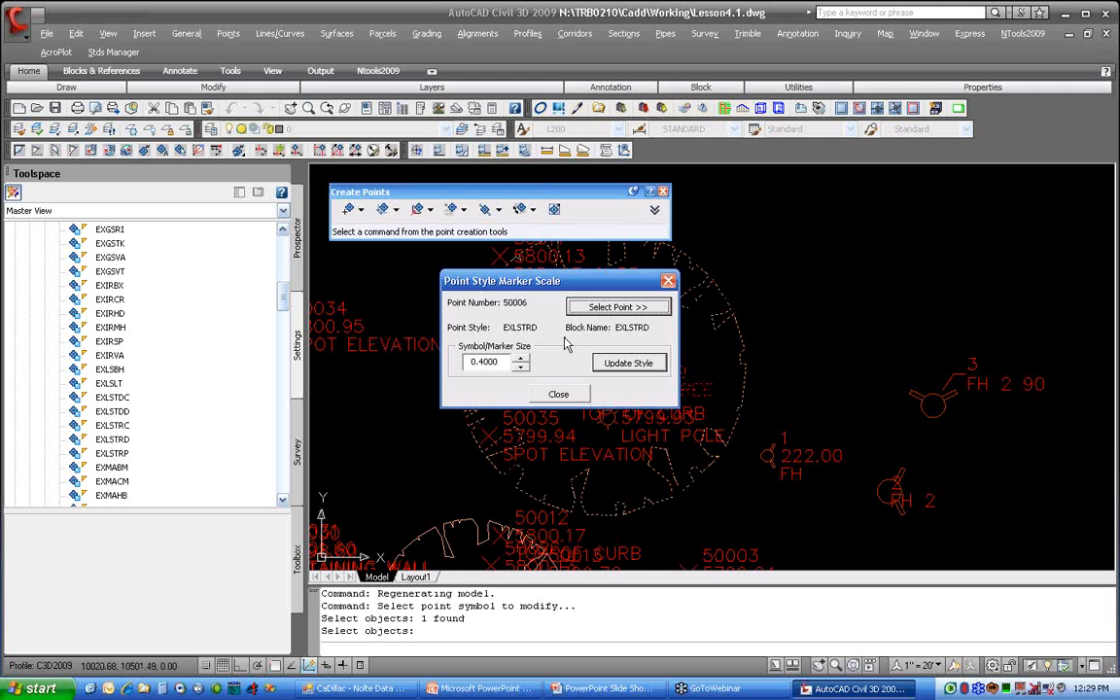
pyautogui.moveTo(478, 362); pyautogui.dragTo(483, 361)
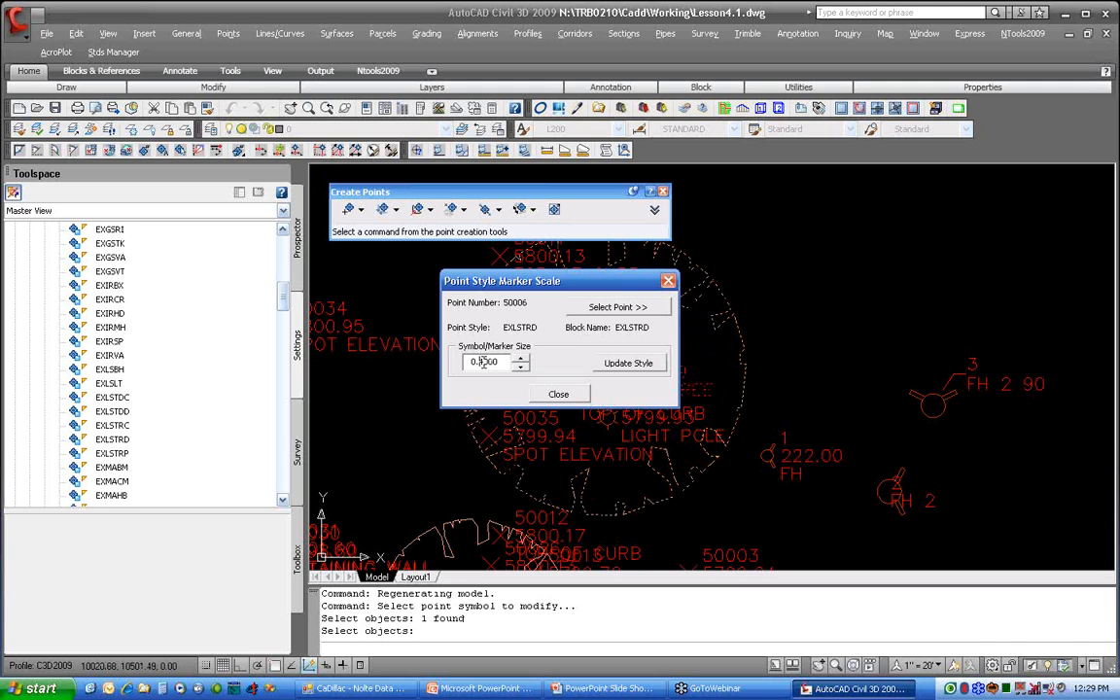
pyautogui.write('2')
pyautogui.click(632, 364)
pyautogui.click(572, 394)
pyautogui.scroll(-4, 664, 412)
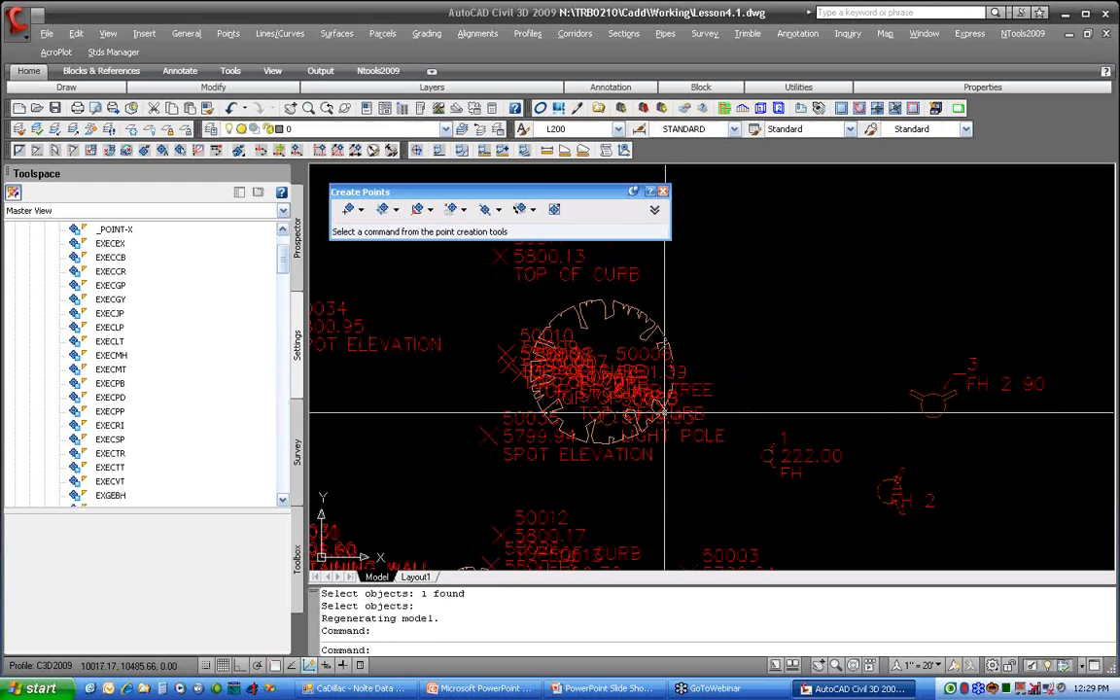
pyautogui.moveTo(660, 412); pyautogui.dragTo(728, 325, button='middle')
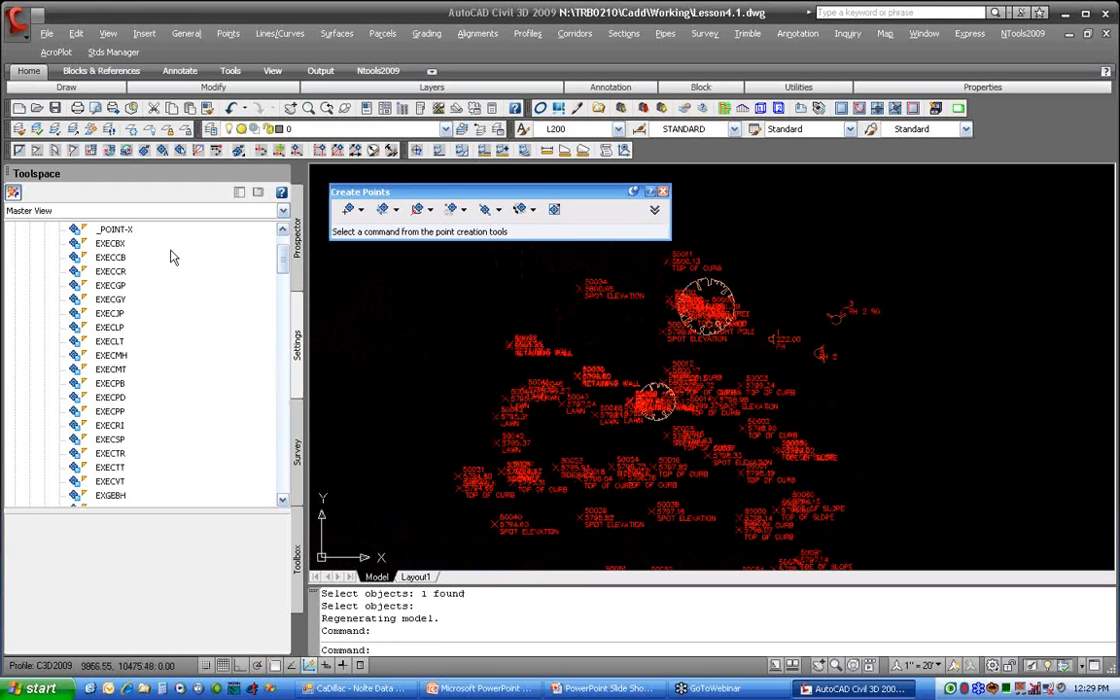
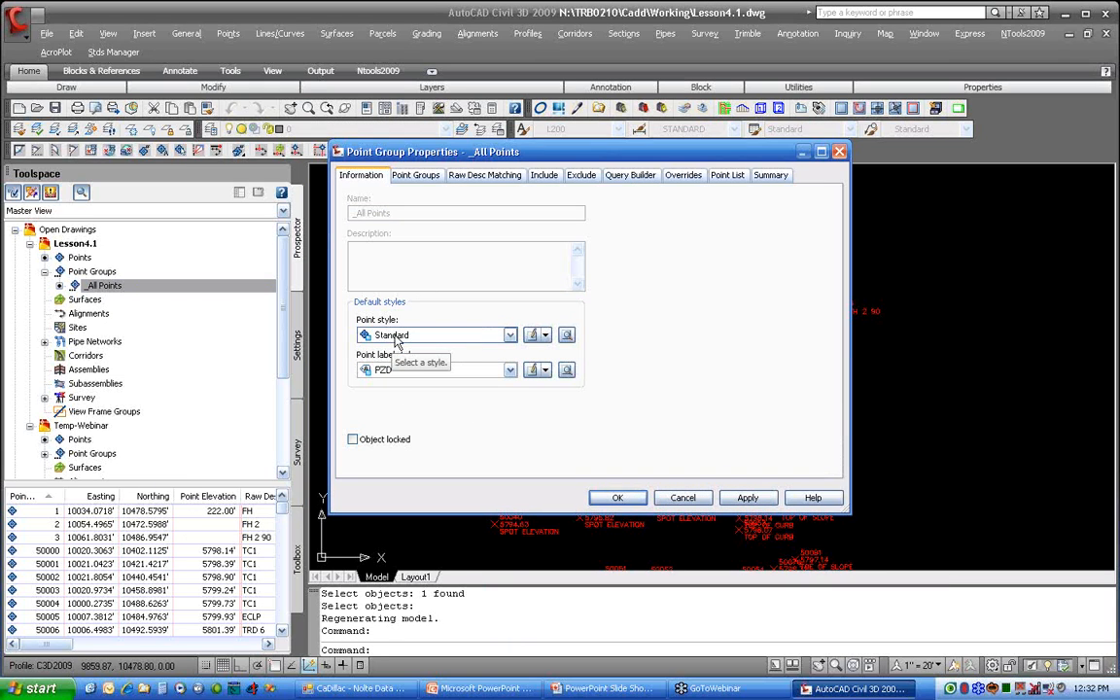
# Step: Set the _All Points group's default point style to _POINT-X and its point label style to P
pyautogui.click(396, 336)
pyautogui.click(394, 348)
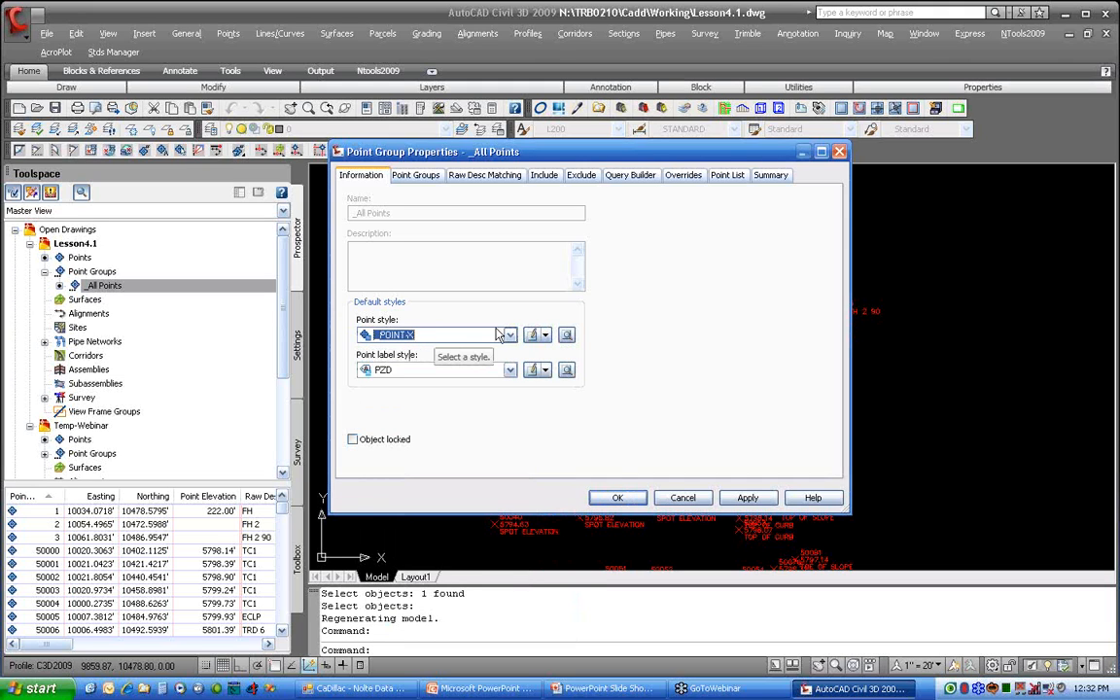
pyautogui.click(421, 369)
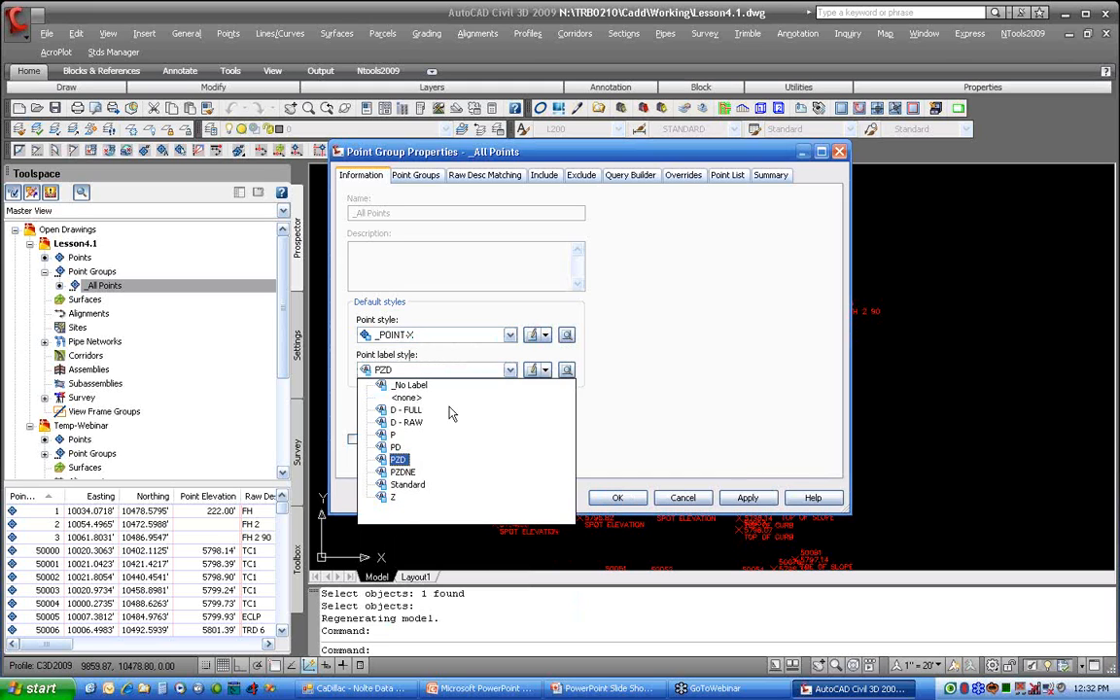
pyautogui.click(395, 435)
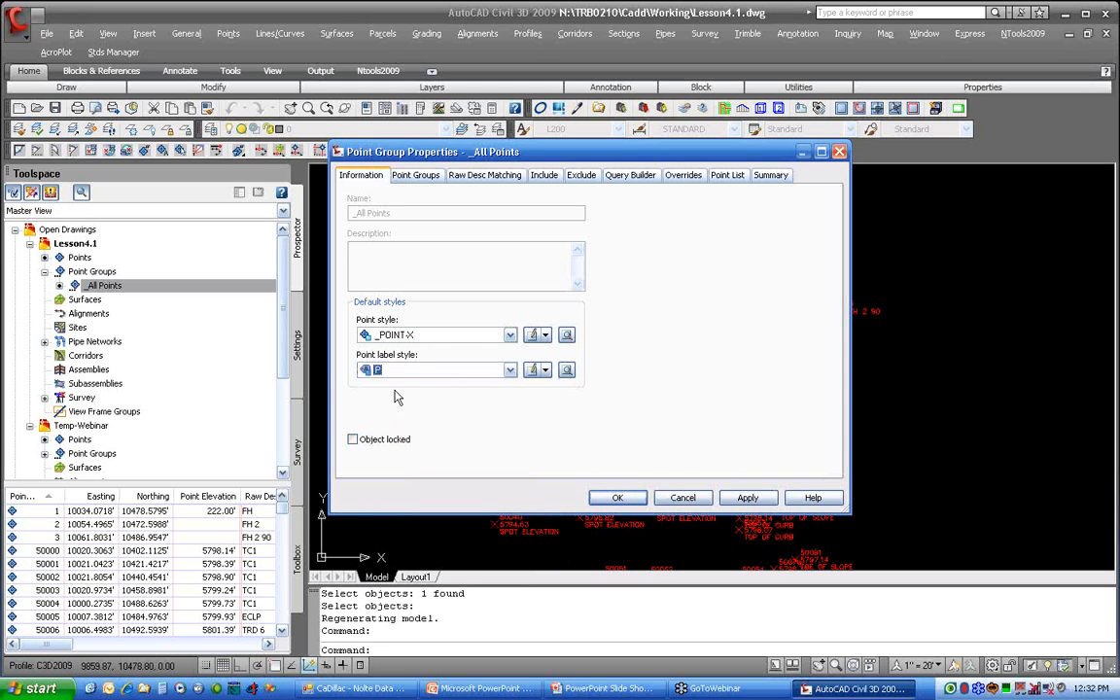
pyautogui.click(618, 499)
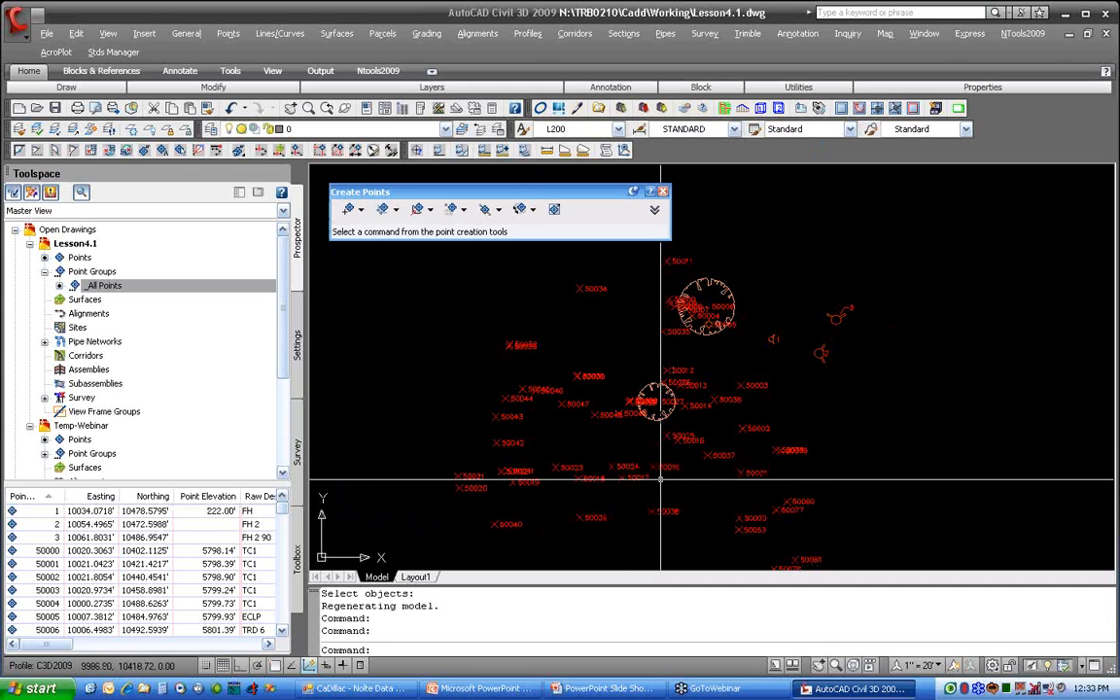
pyautogui.moveTo(661, 479); pyautogui.dragTo(637, 421, button='middle')
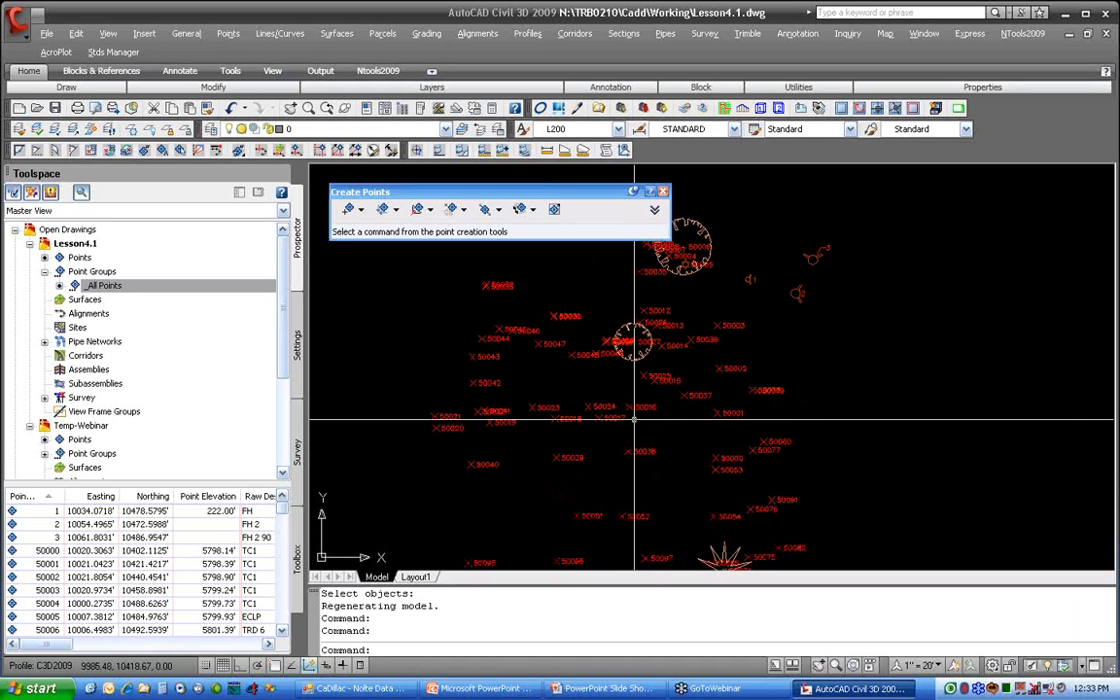
# Step: Set the _All Points group's point label style to PZD
pyautogui.click(200, 287)
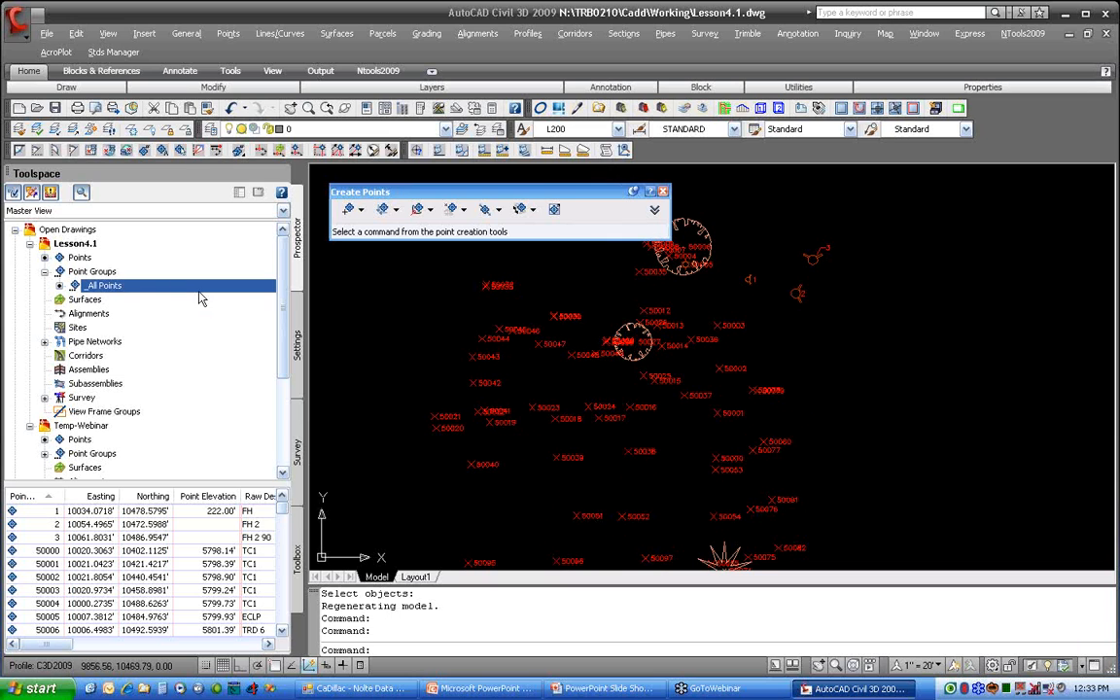
pyautogui.rightClick(200, 287)
pyautogui.click(251, 293)
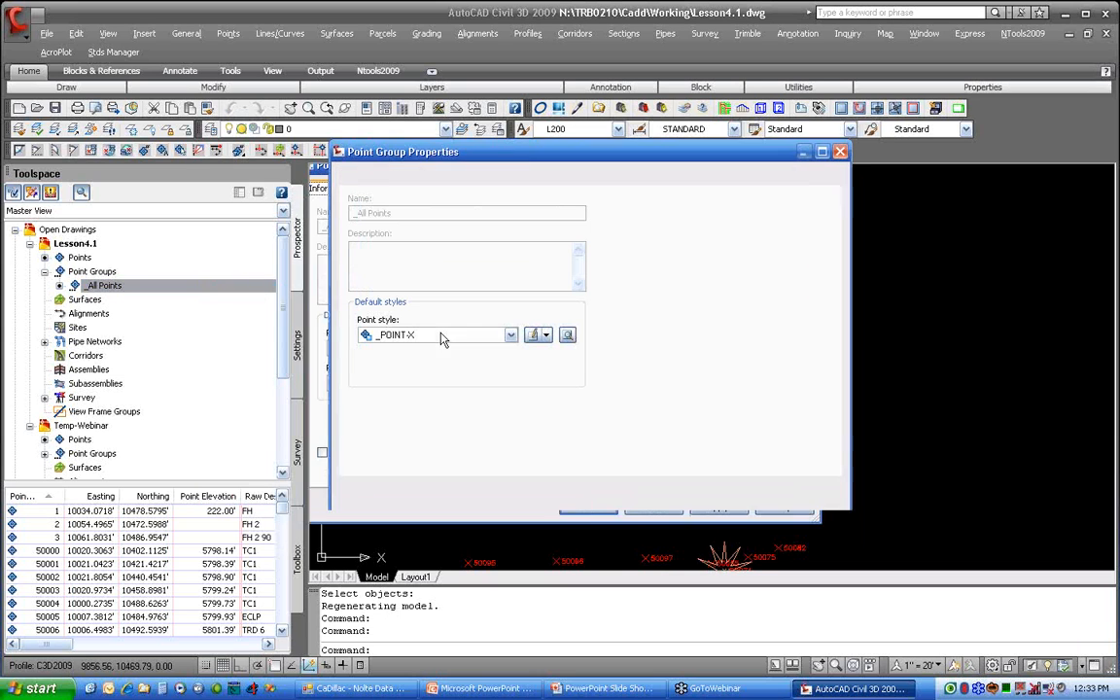
pyautogui.click(418, 371)
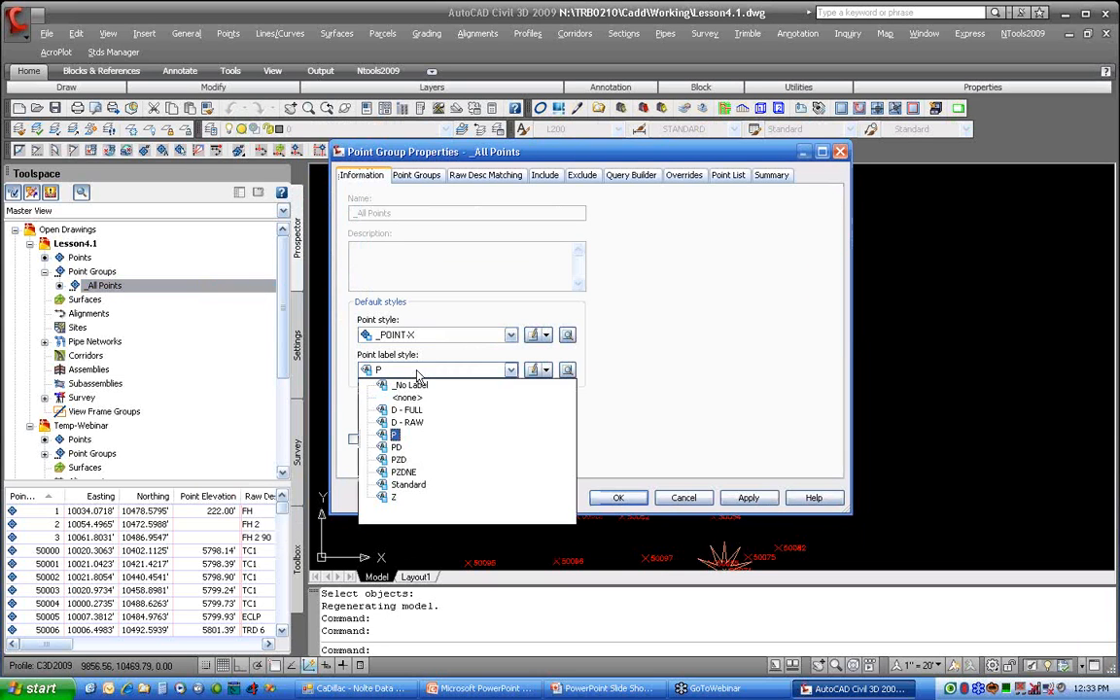
pyautogui.click(398, 459)
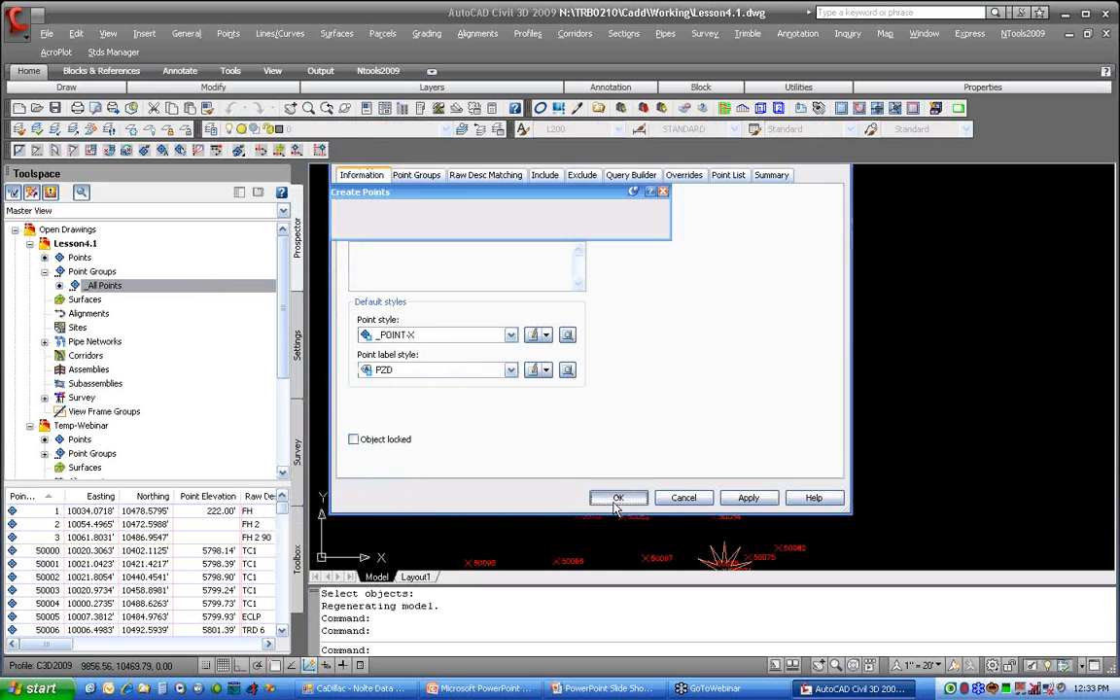
pyautogui.click(617, 498)
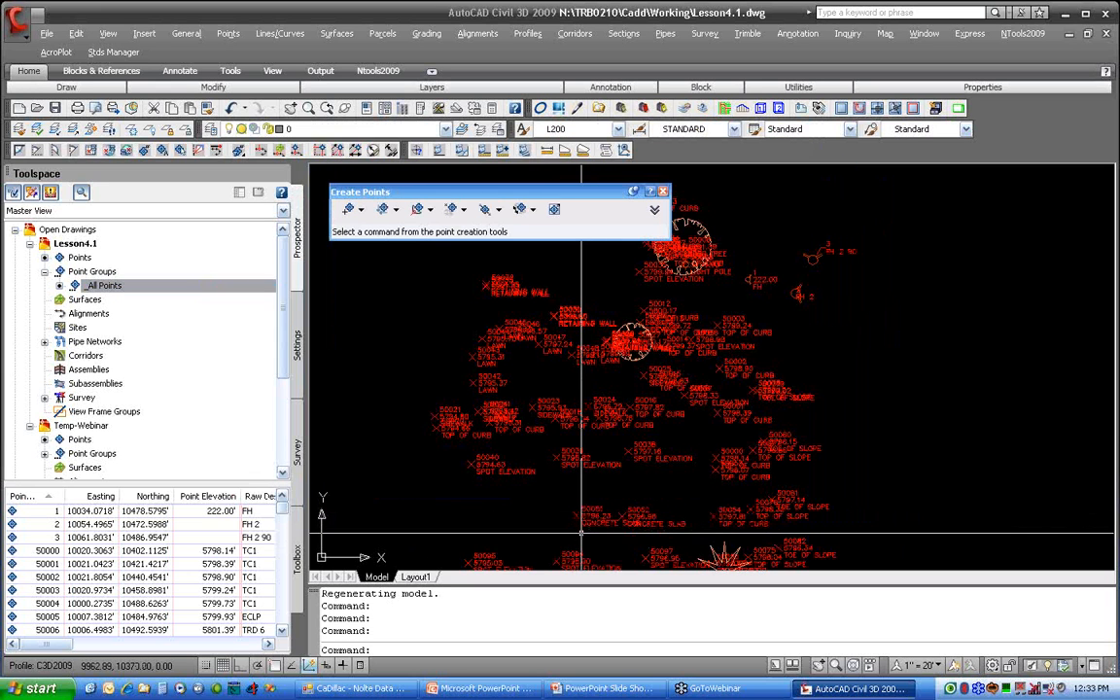
pyautogui.moveTo(610, 459); pyautogui.dragTo(664, 335, button='middle')
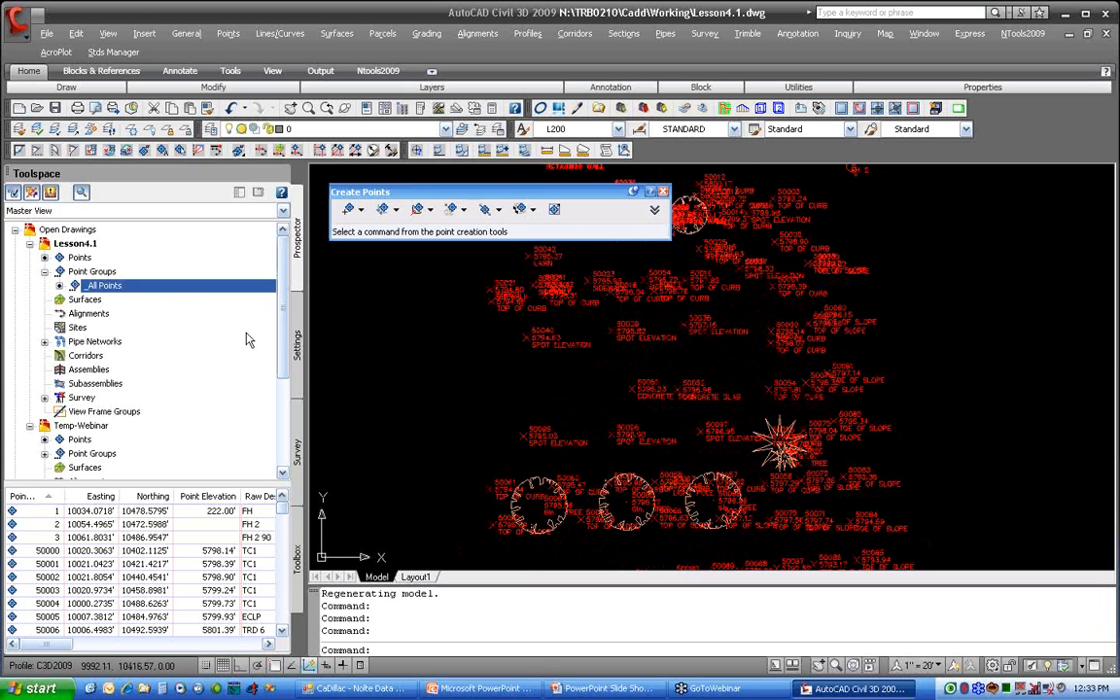
# Step: Start a new point group in Lesson4.1 named SPOT ELEV with the point label style Z
pyautogui.rightClick(117, 275)
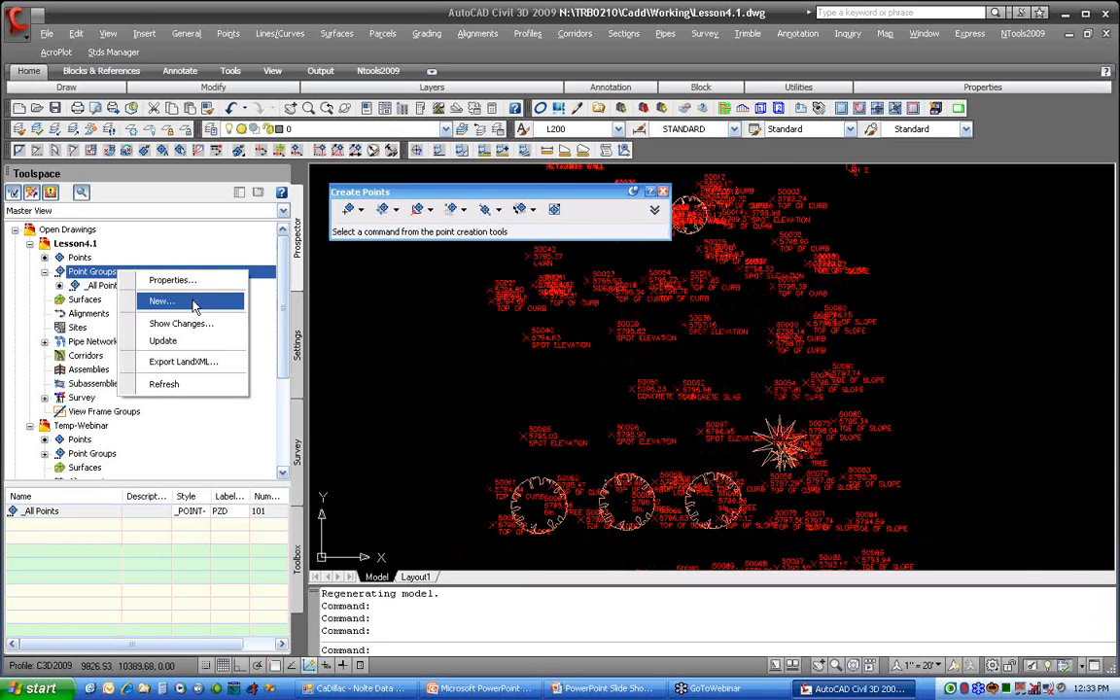
pyautogui.click(162, 302)
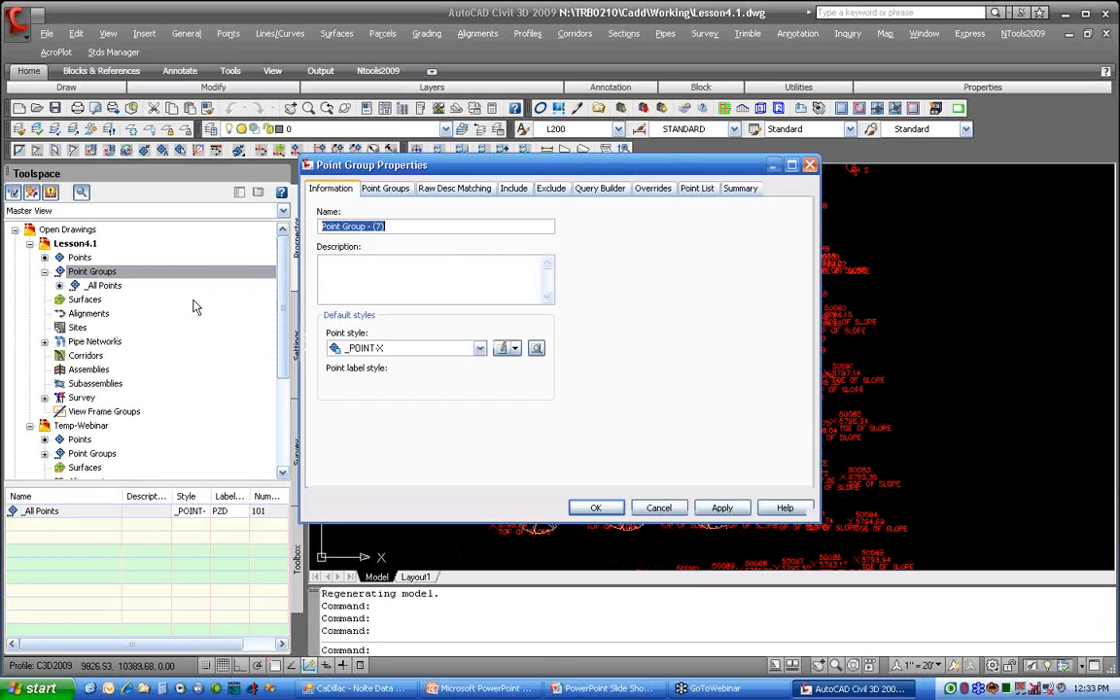
pyautogui.moveTo(415, 213); pyautogui.dragTo(352, 213)
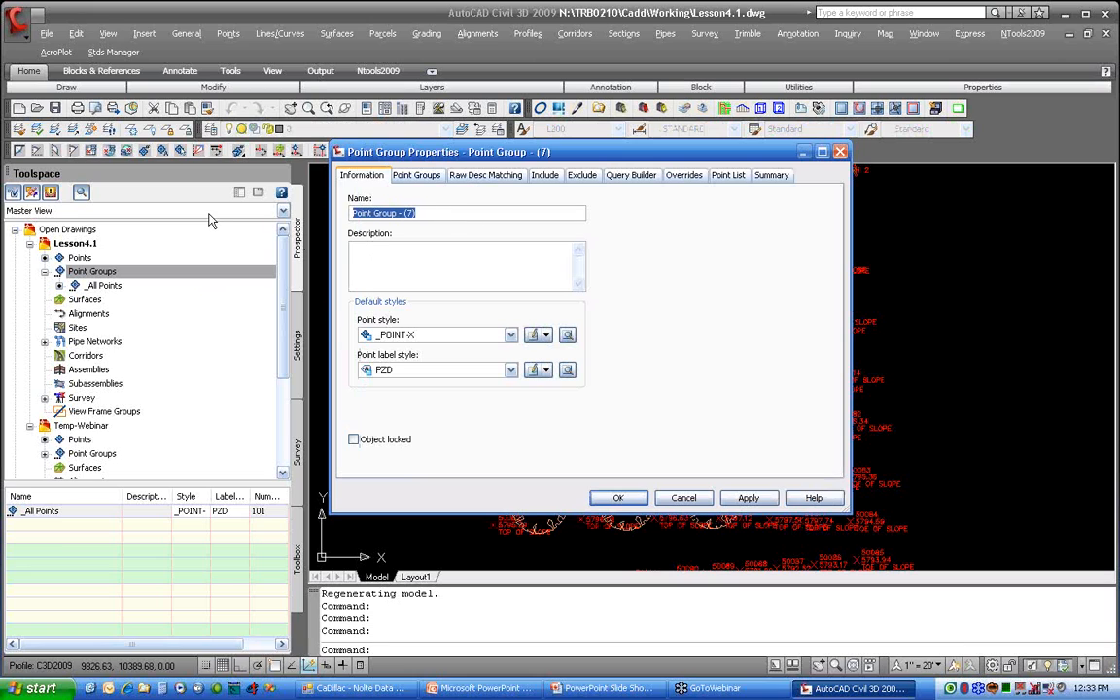
pyautogui.write('SPOT ELEV')
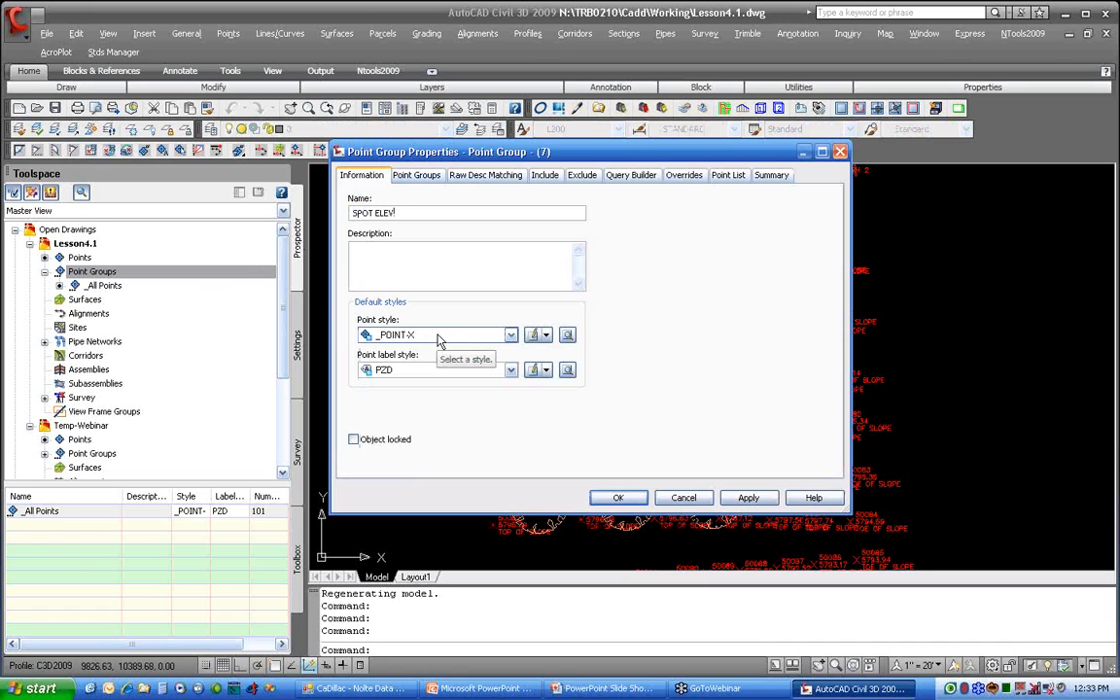
pyautogui.click(433, 370)
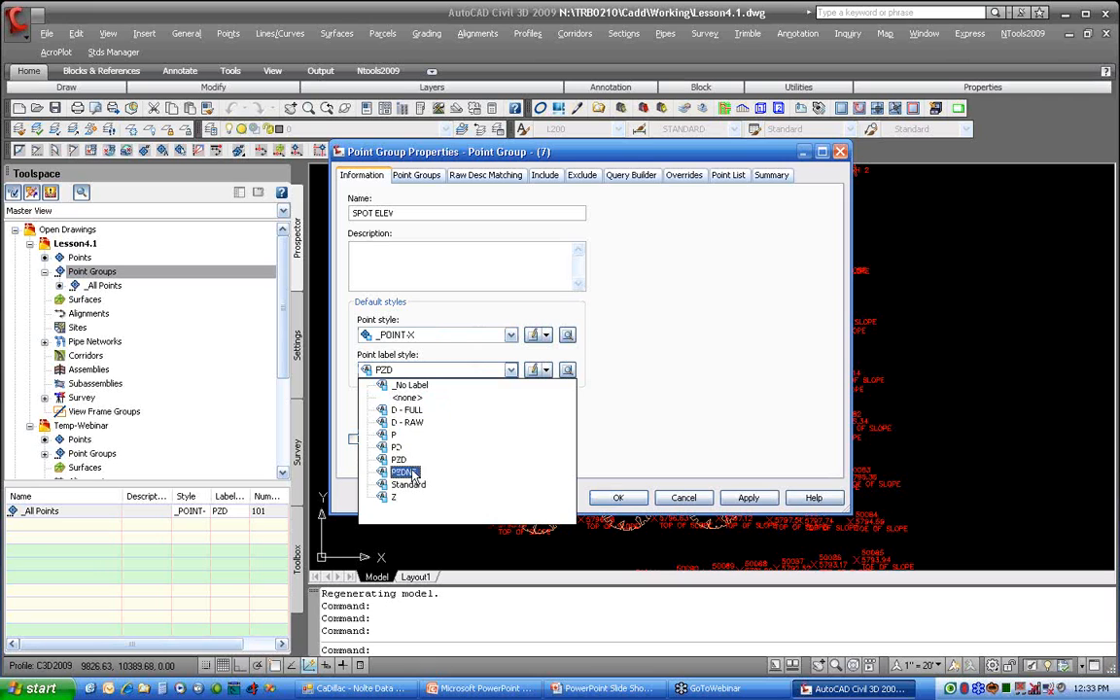
pyautogui.click(357, 396)
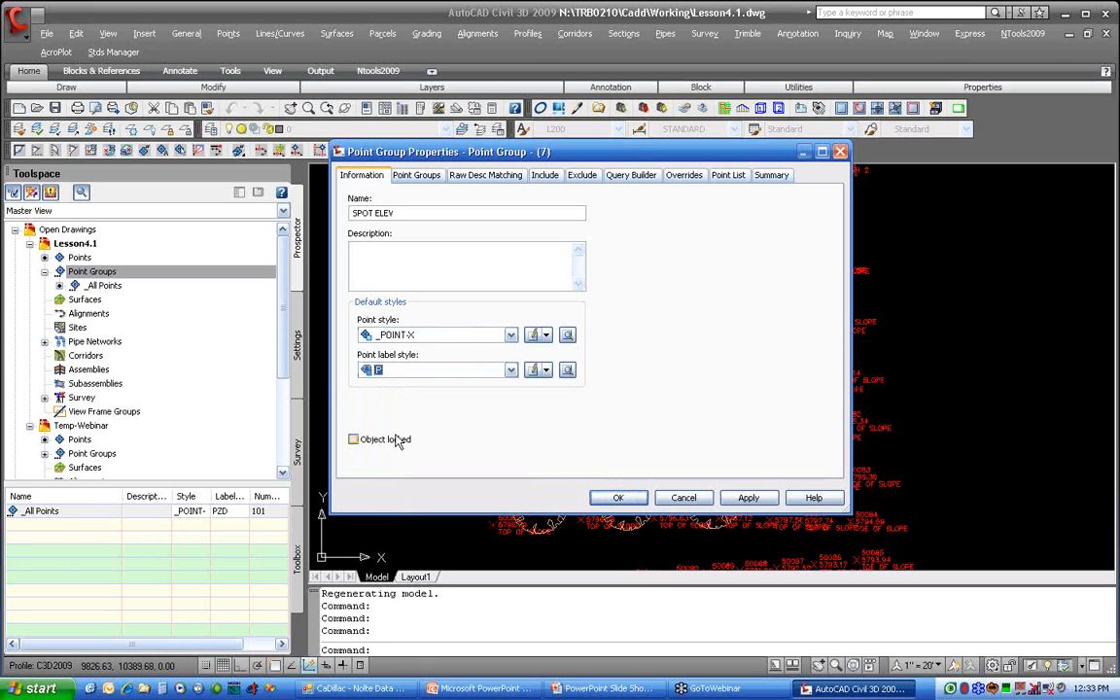
pyautogui.click(378, 372)
pyautogui.click(352, 445)
# Step: Include points whose raw description matches the SV* code in the SPOT ELEV group
pyautogui.click(412, 179)
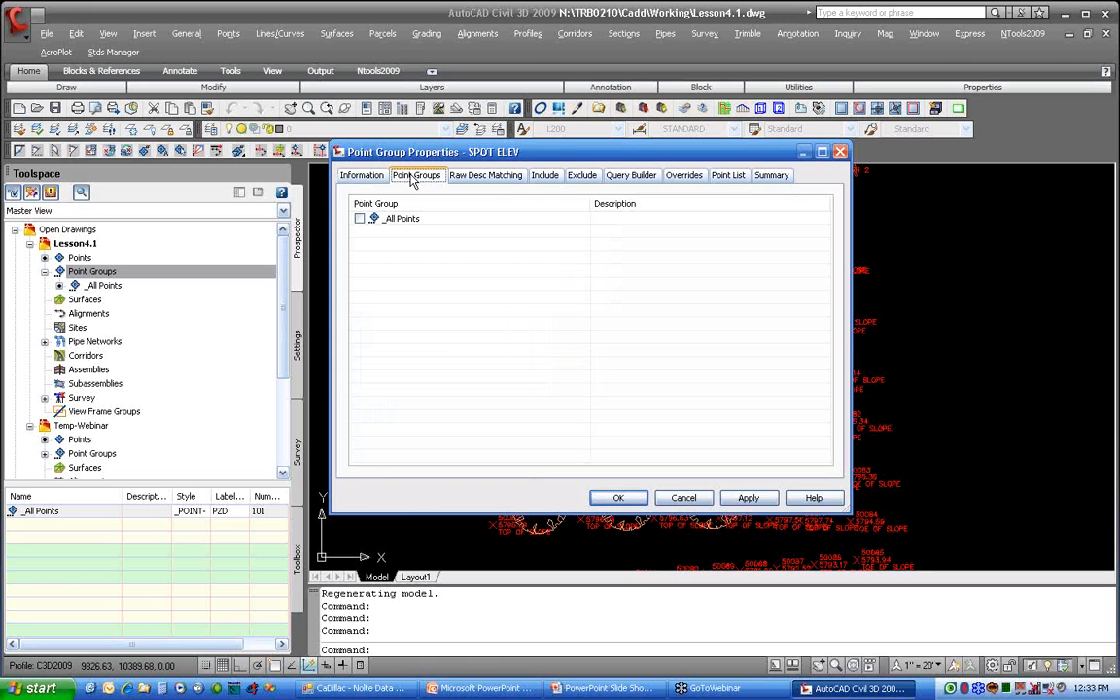
pyautogui.click(496, 181)
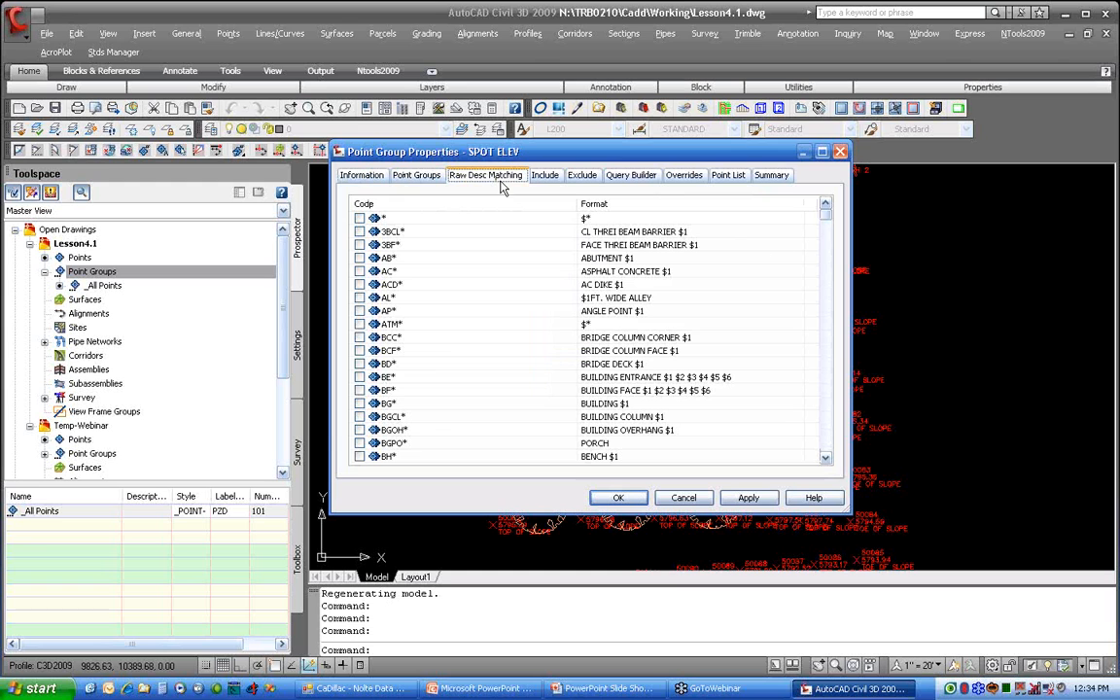
pyautogui.scroll(-20, 511, 344)
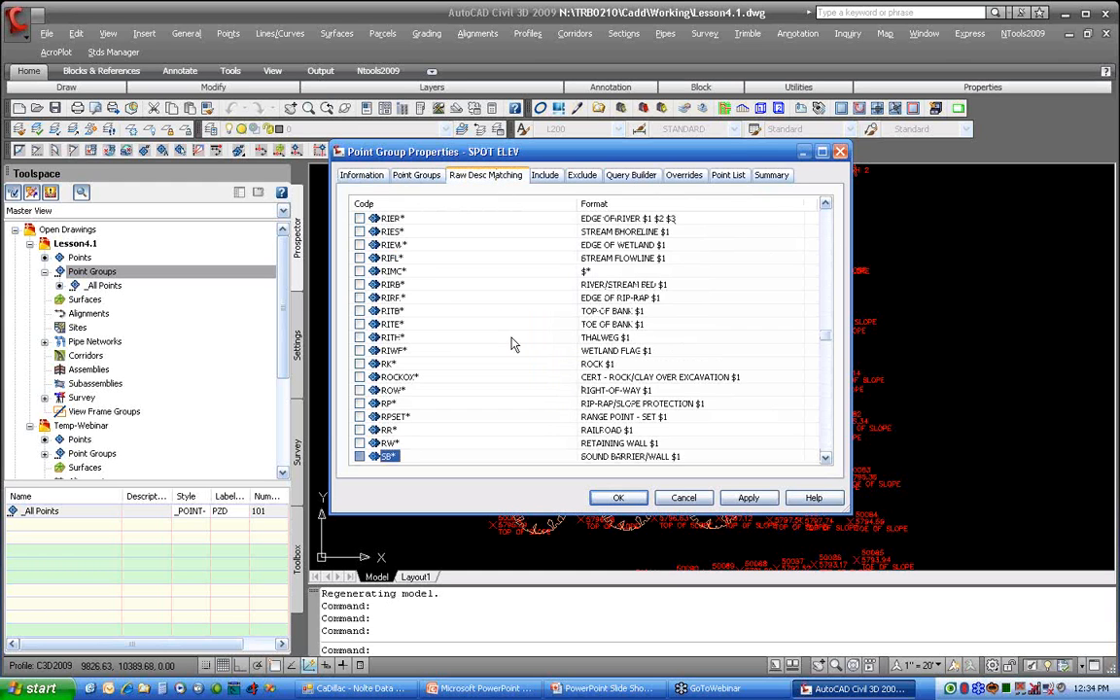
pyautogui.scroll(-18, 506, 341)
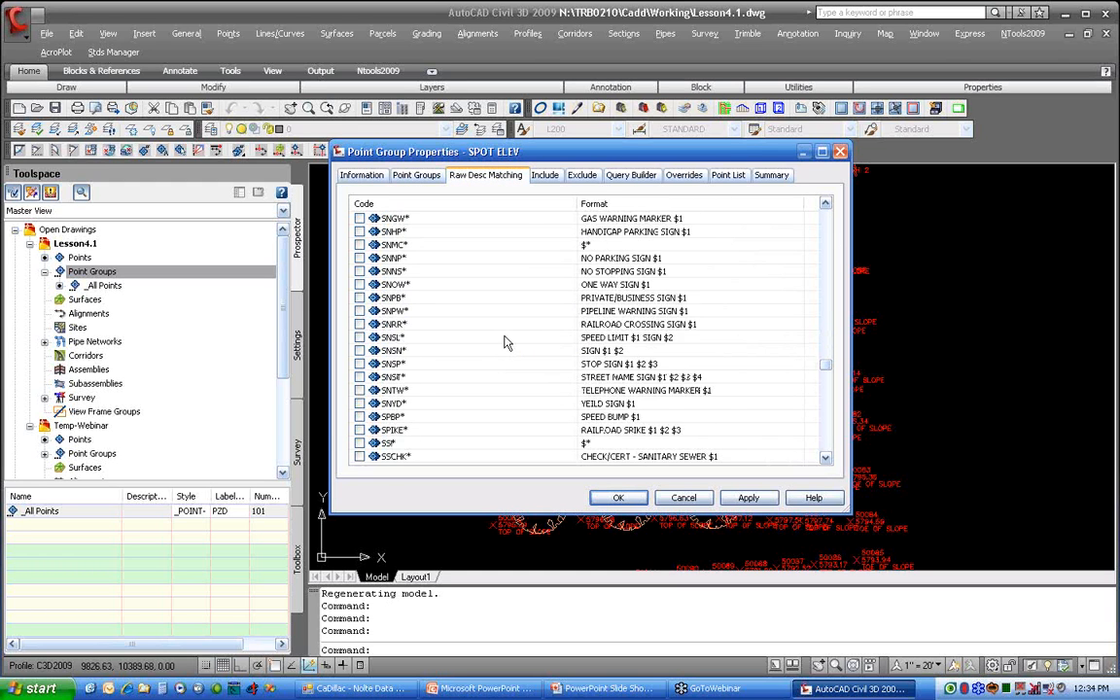
pyautogui.scroll(-4, 506, 341)
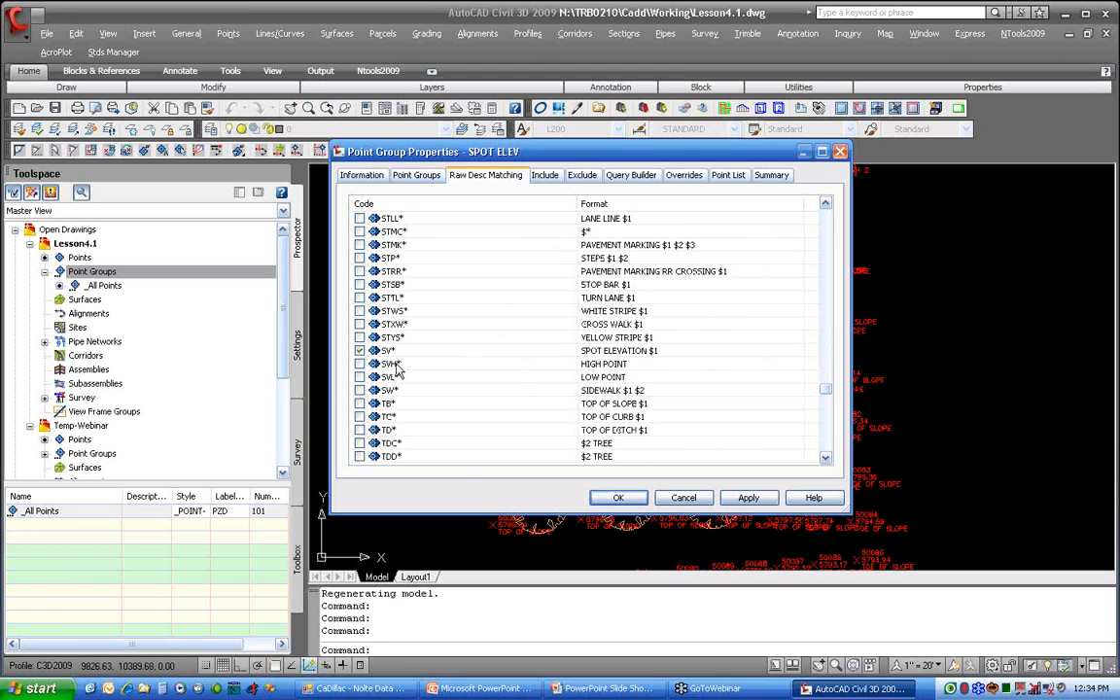
# Step: Check the SPOT ELEV group's point list, include criteria, query and overrides, and create the group
pyautogui.click(728, 175)
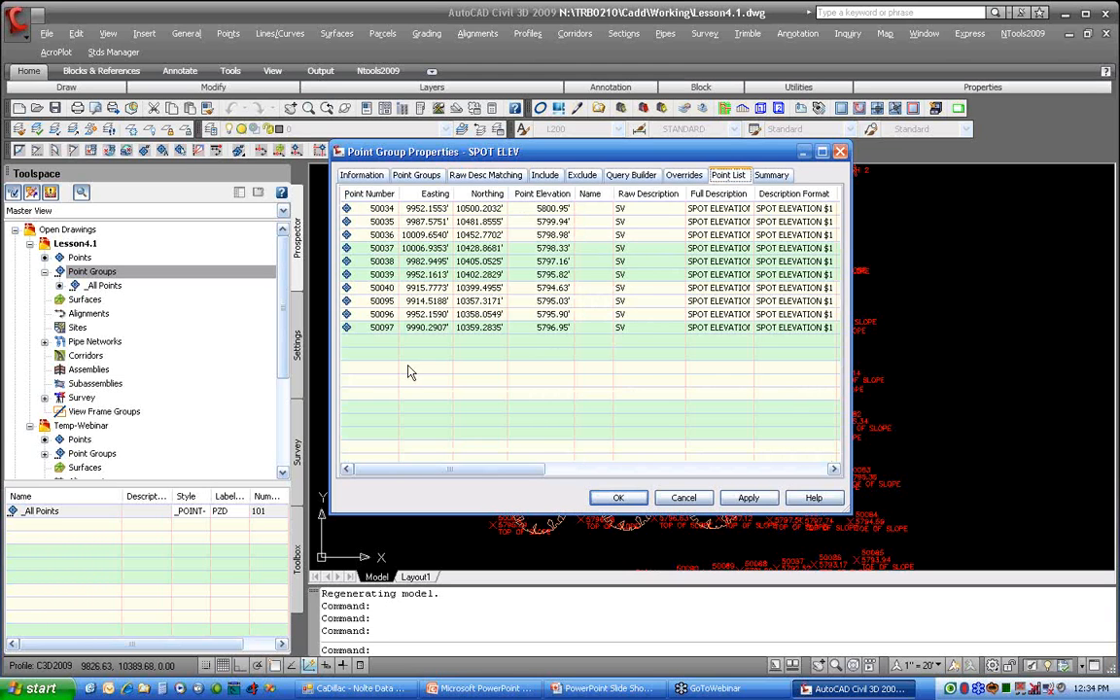
pyautogui.click(524, 210)
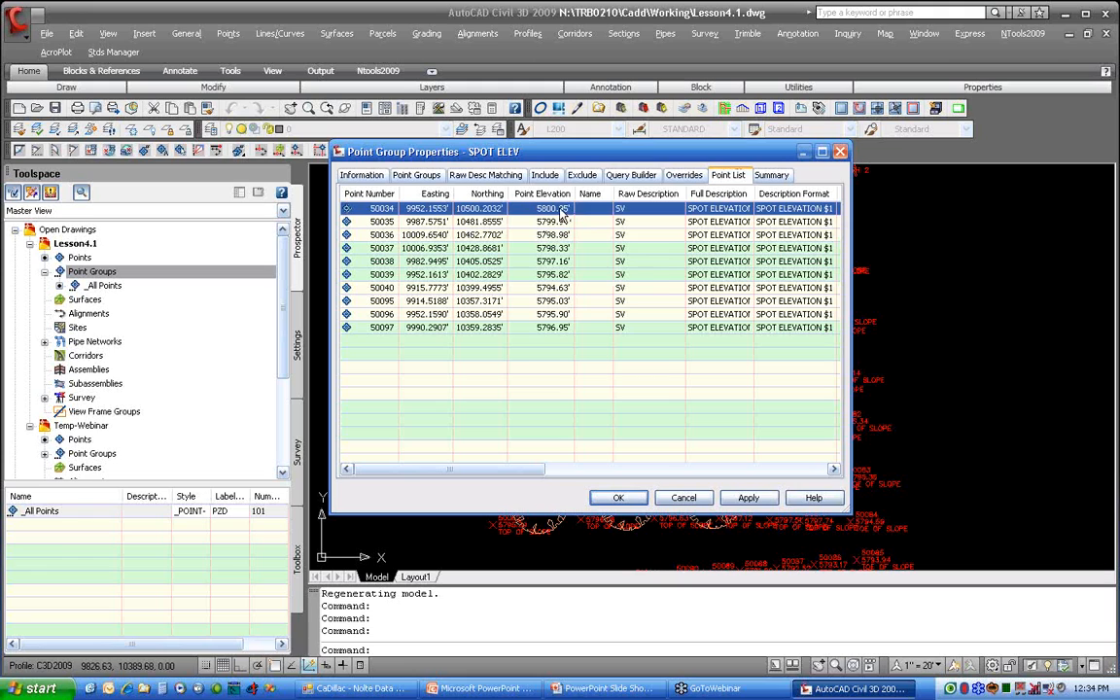
pyautogui.click(523, 358)
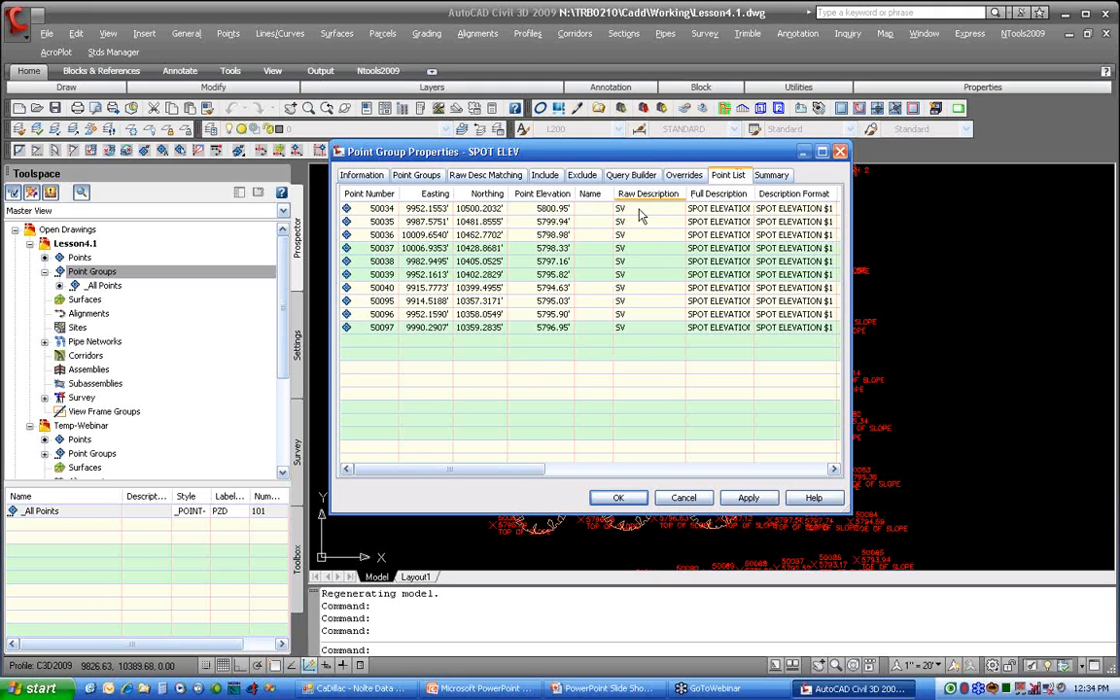
pyautogui.click(546, 176)
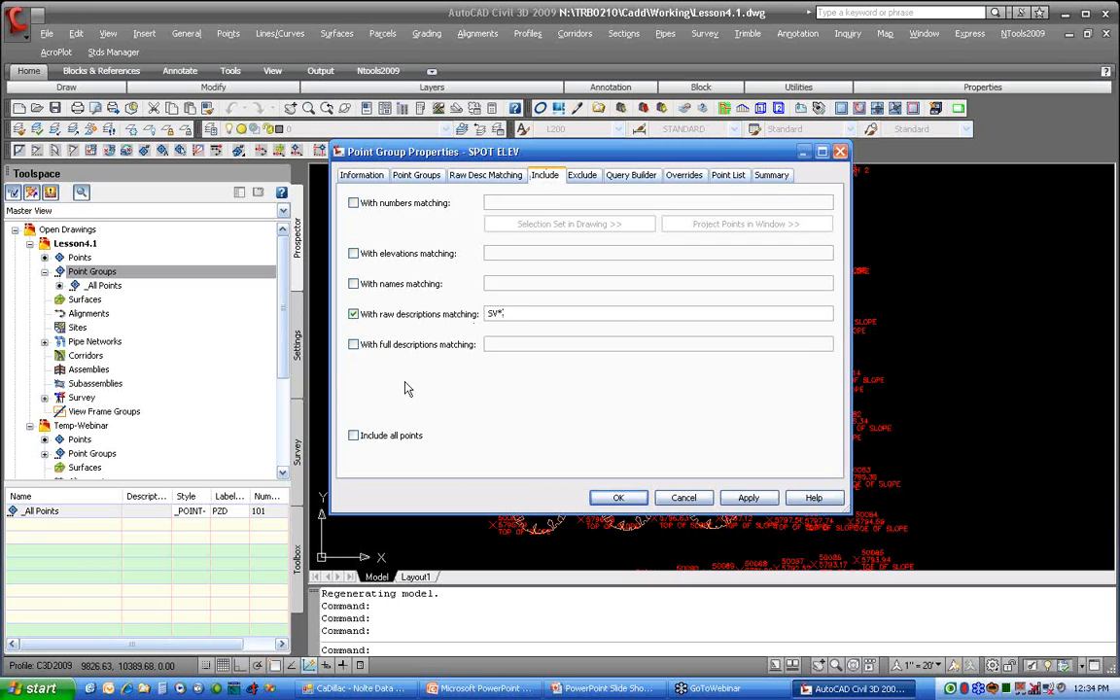
pyautogui.click(616, 176)
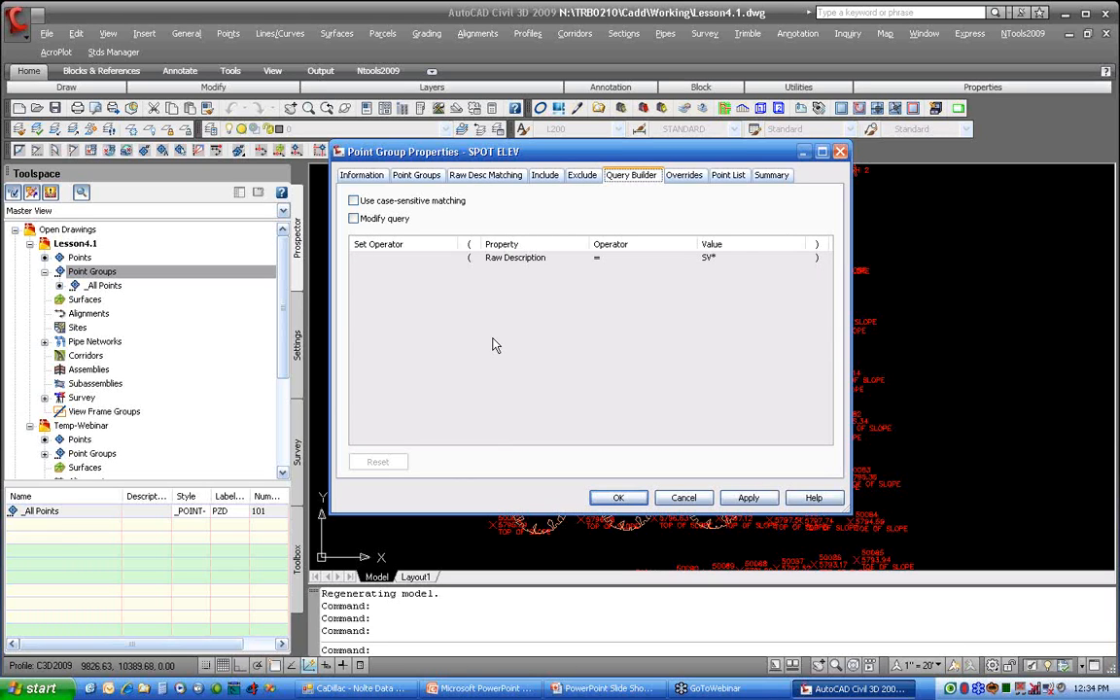
pyautogui.click(417, 177)
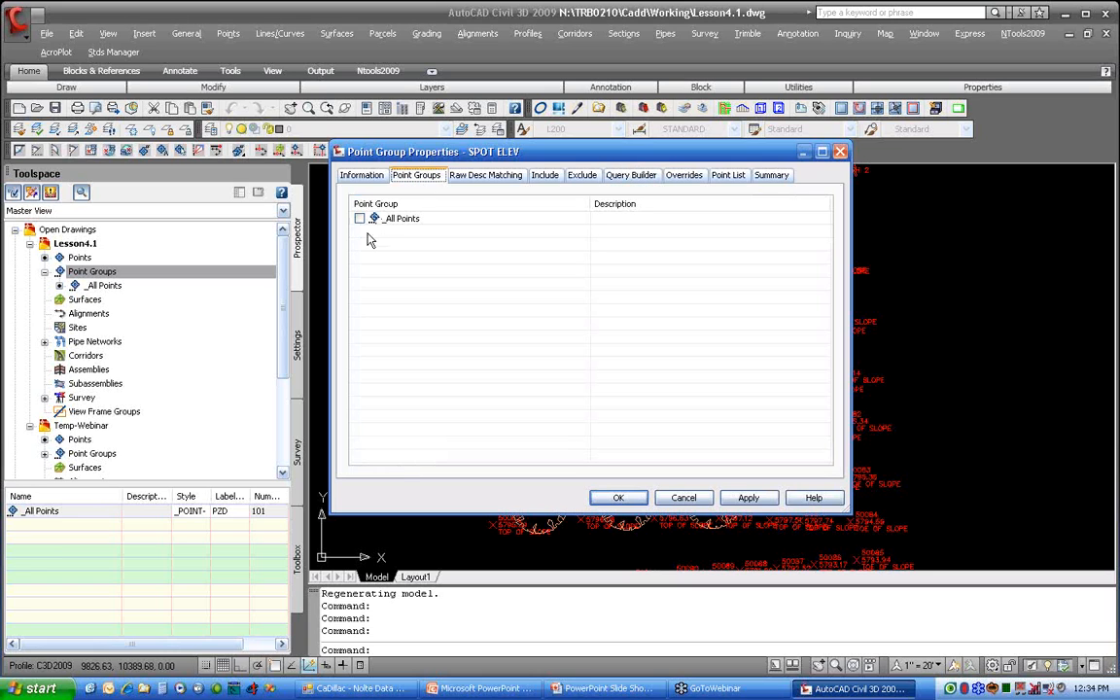
pyautogui.click(630, 175)
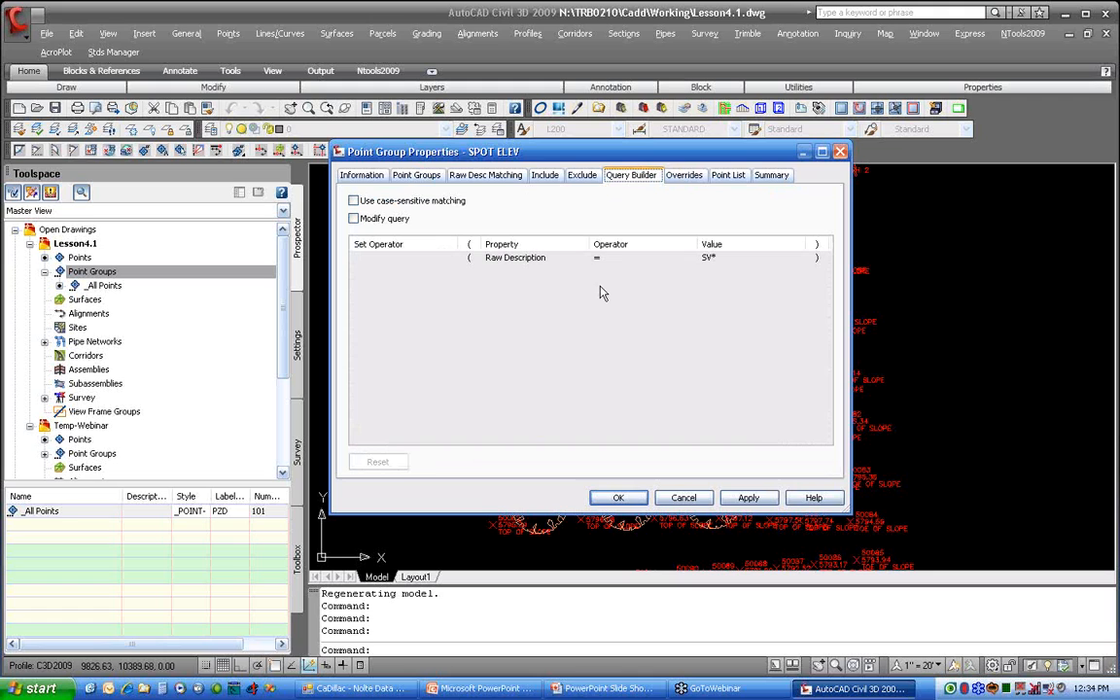
pyautogui.click(686, 177)
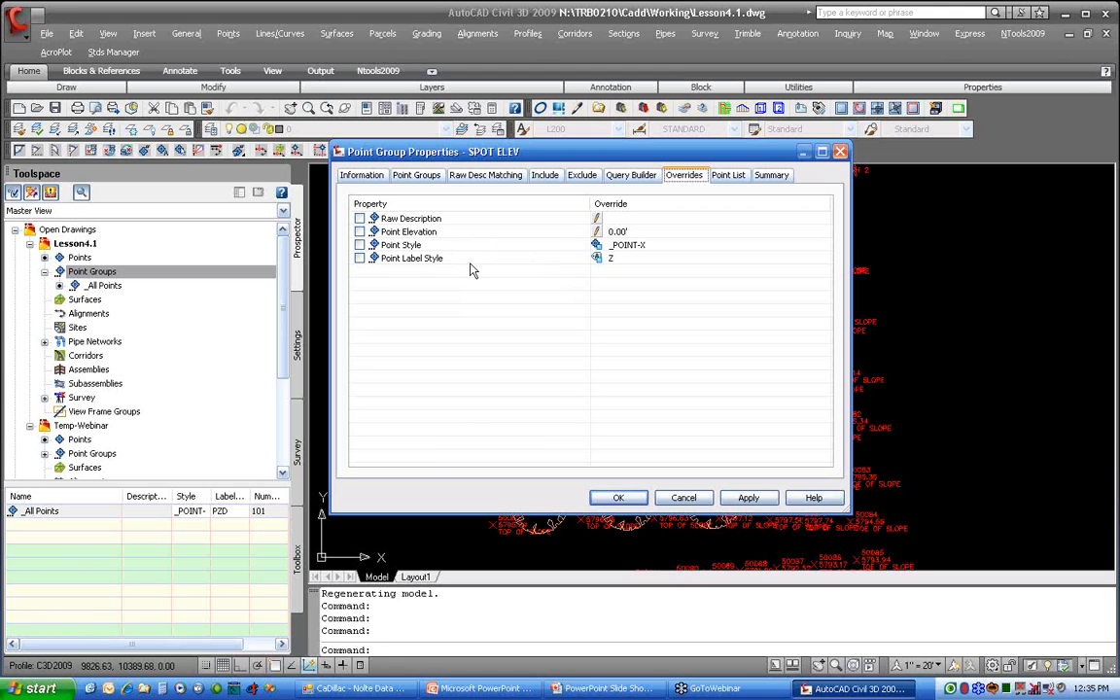
pyautogui.click(630, 506)
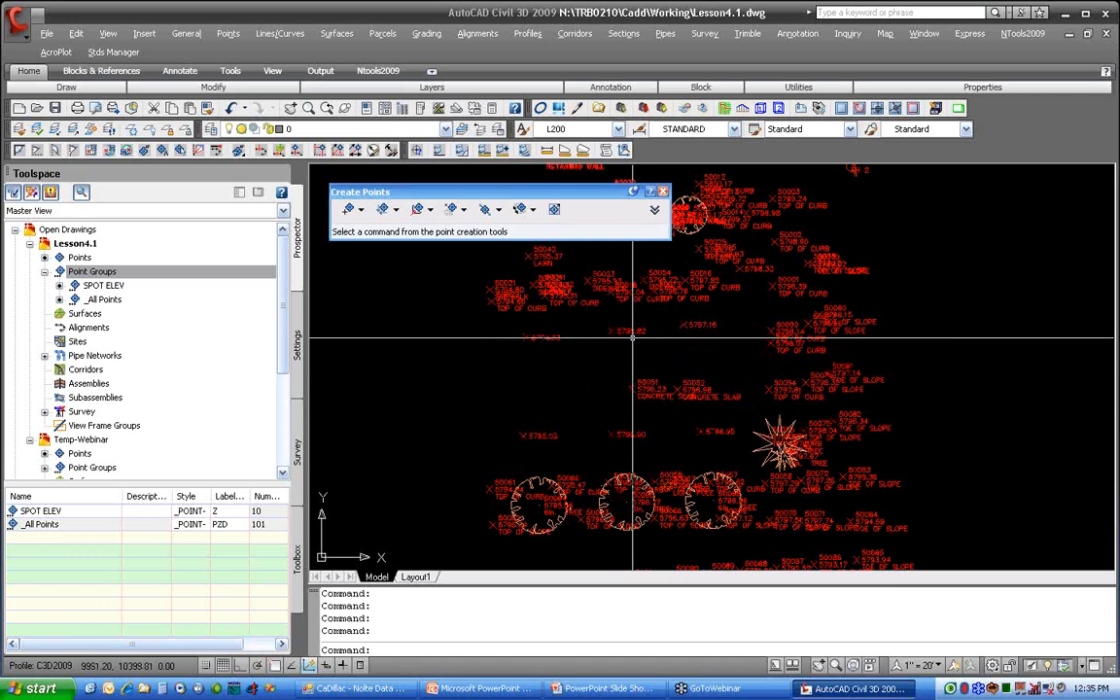
# Step: Move the SPOT ELEV group below _All Points in the Lesson4.1 point group display order
pyautogui.click(114, 272)
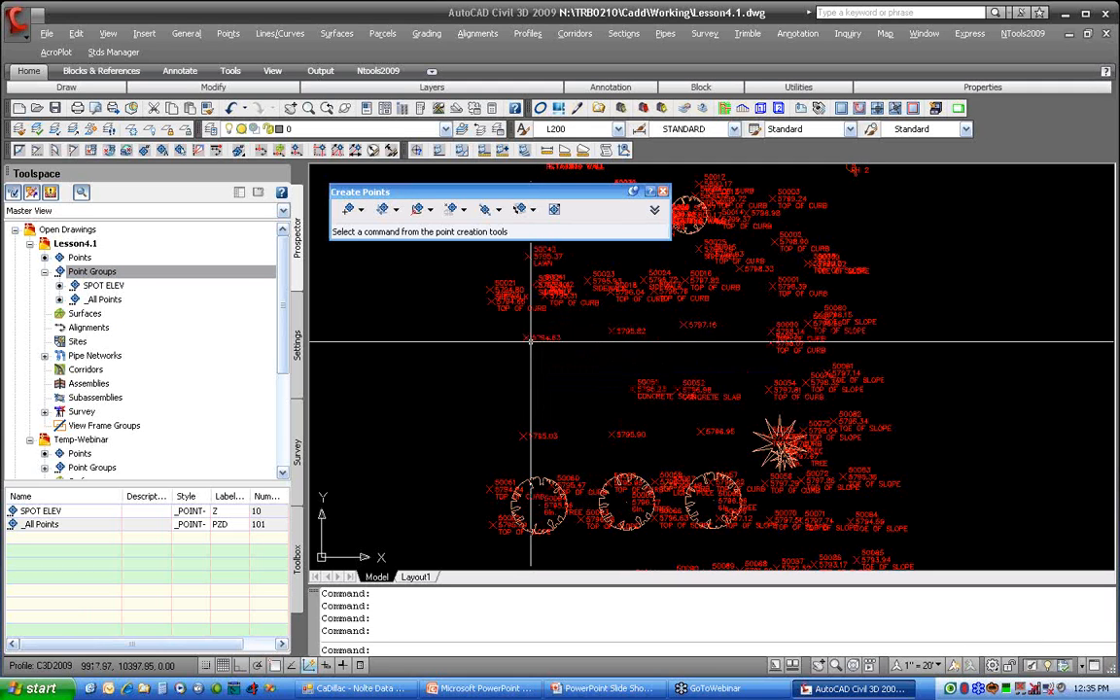
pyautogui.rightClick(100, 275)
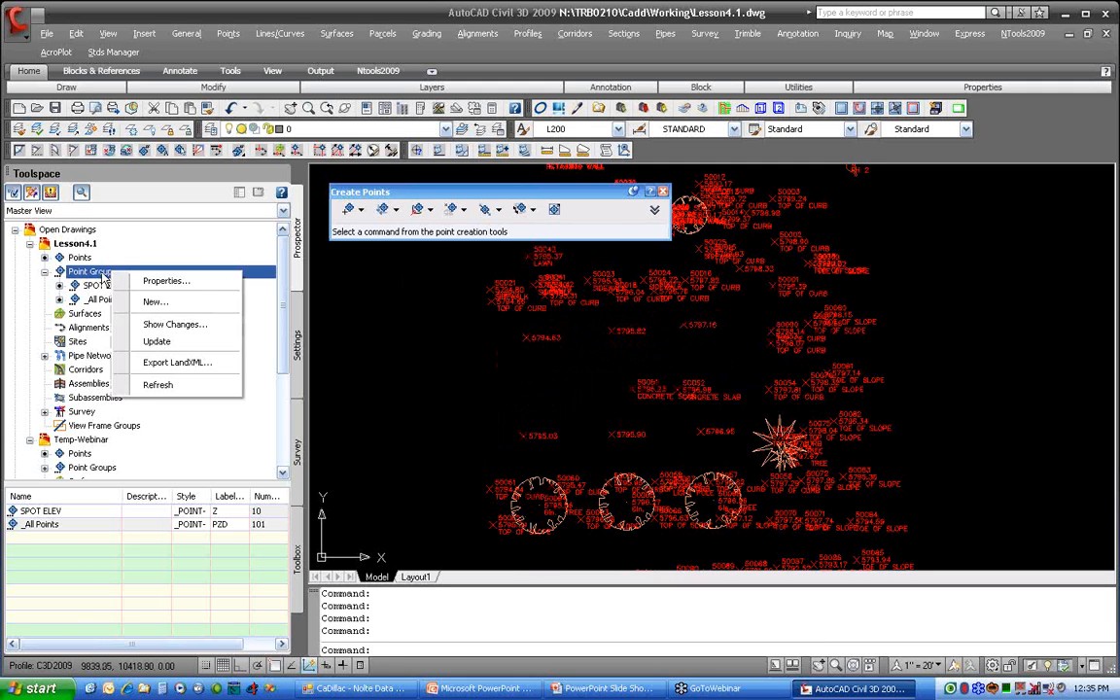
pyautogui.click(166, 281)
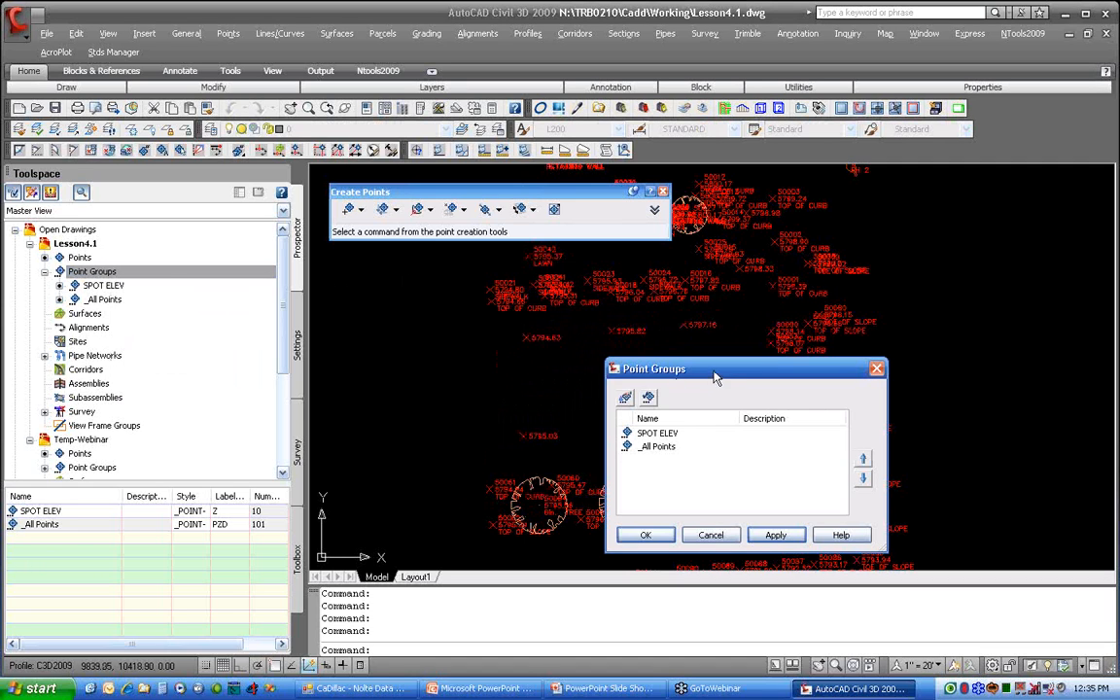
pyautogui.click(424, 349)
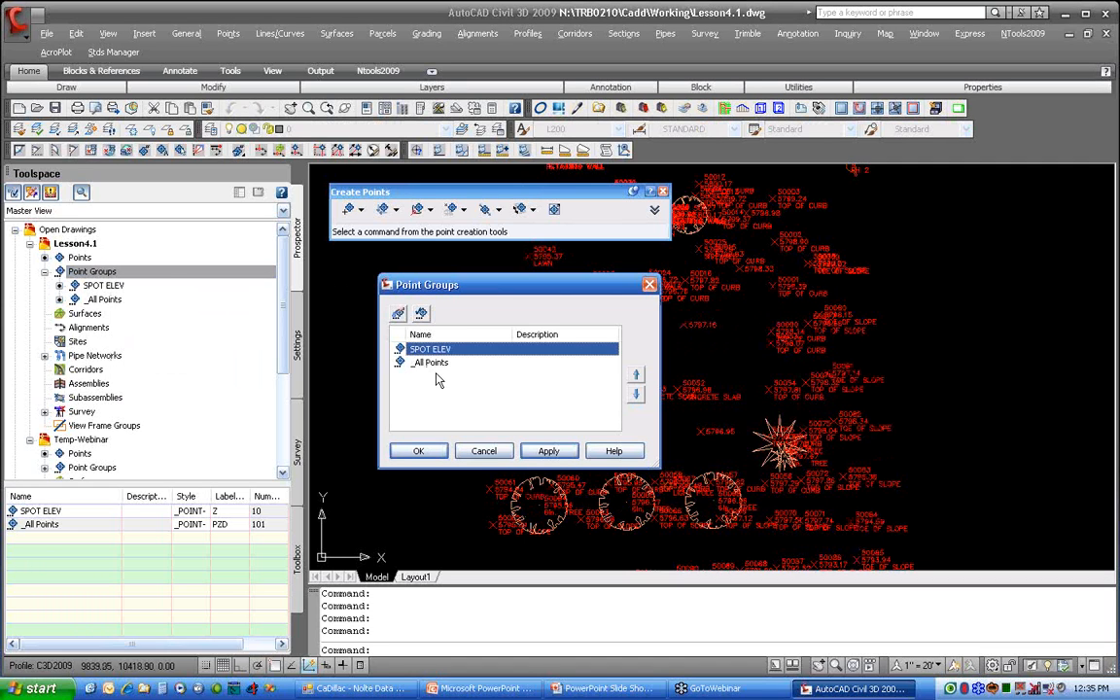
pyautogui.click(636, 392)
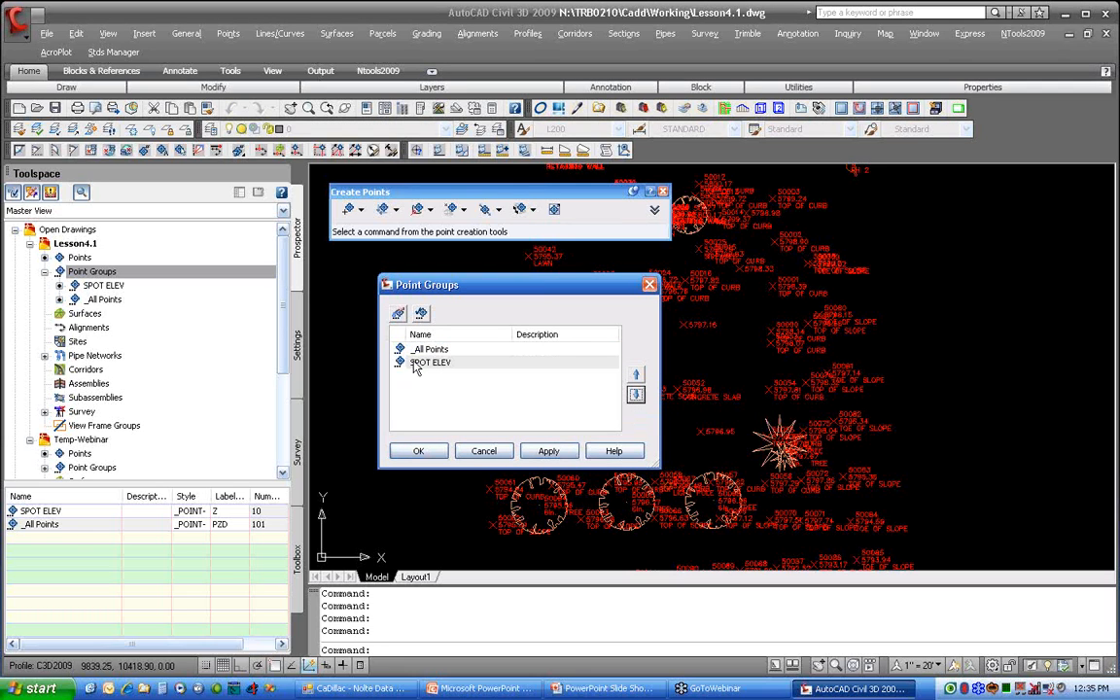
pyautogui.click(419, 452)
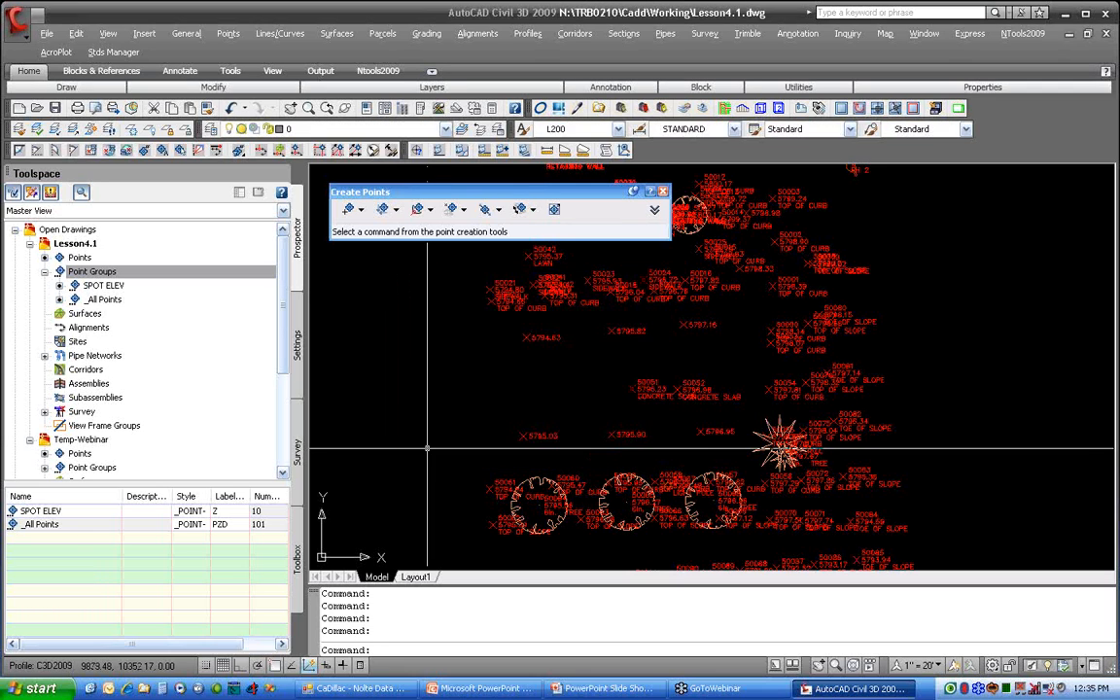
# Step: Update the Lesson4.1 point groups and regenerate the drawing
pyautogui.rightClick(207, 272)
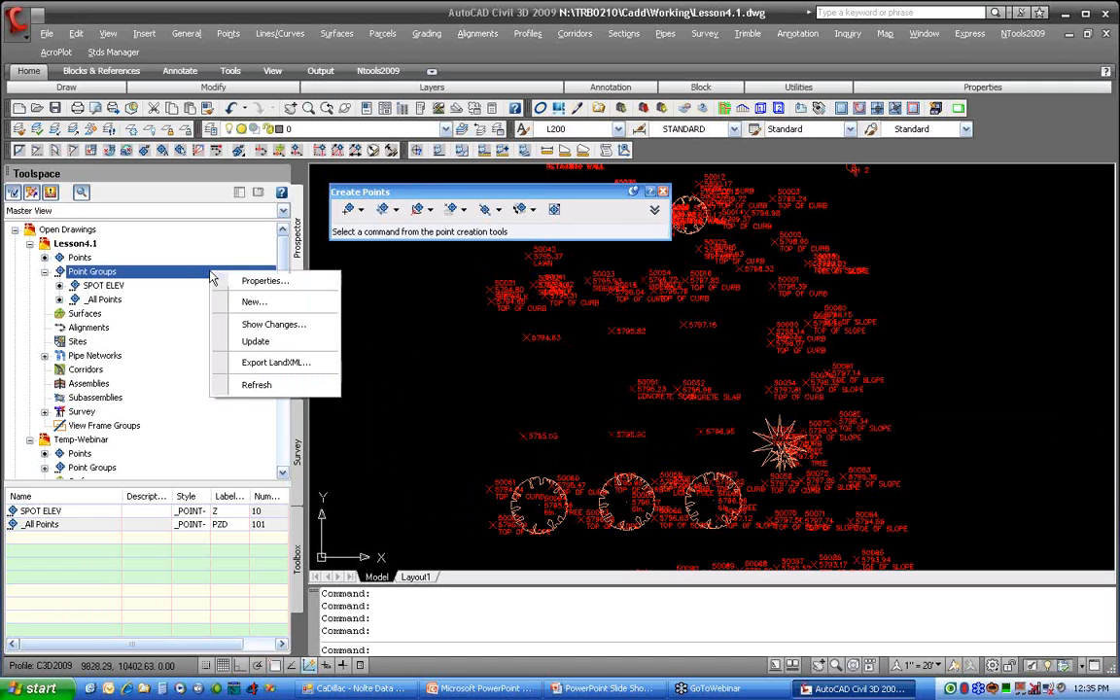
pyautogui.click(251, 344)
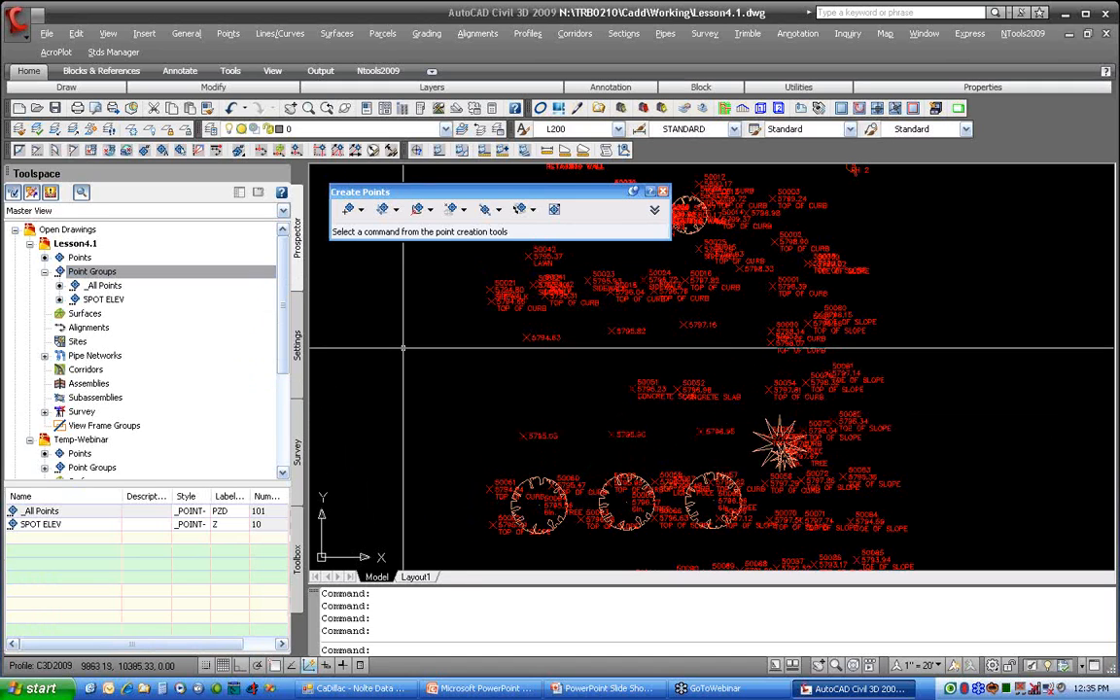
pyautogui.write('REGEN')
pyautogui.press('Return')
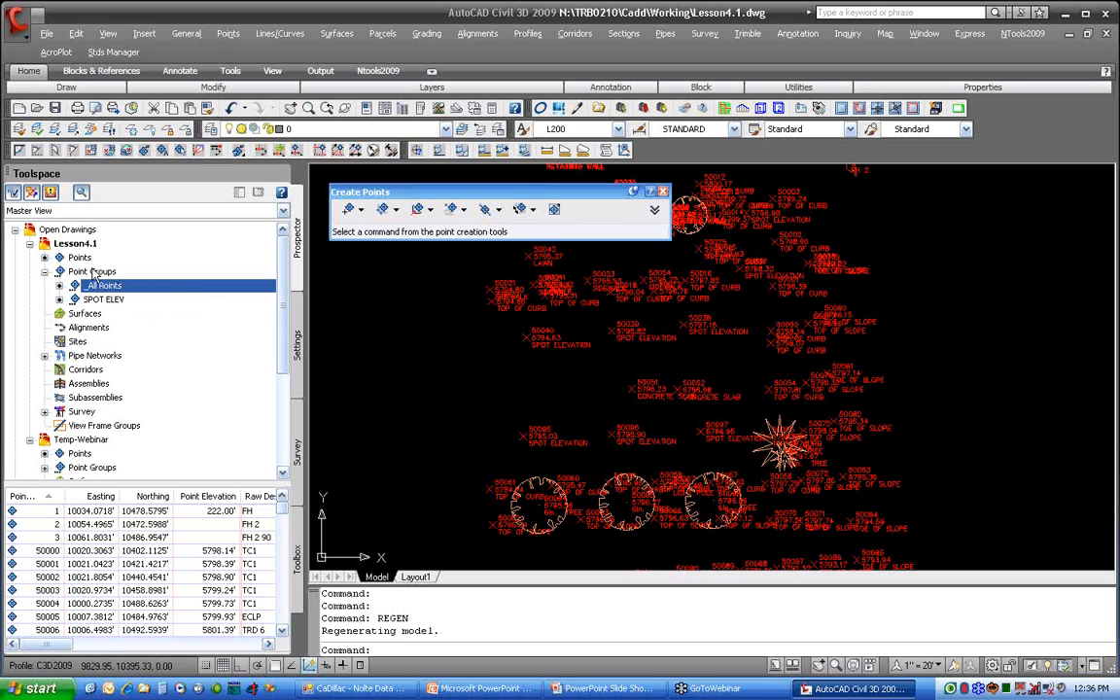
# Step: Start a new point group in Lesson4.1 named TREES
pyautogui.click(152, 273)
pyautogui.rightClick(154, 277)
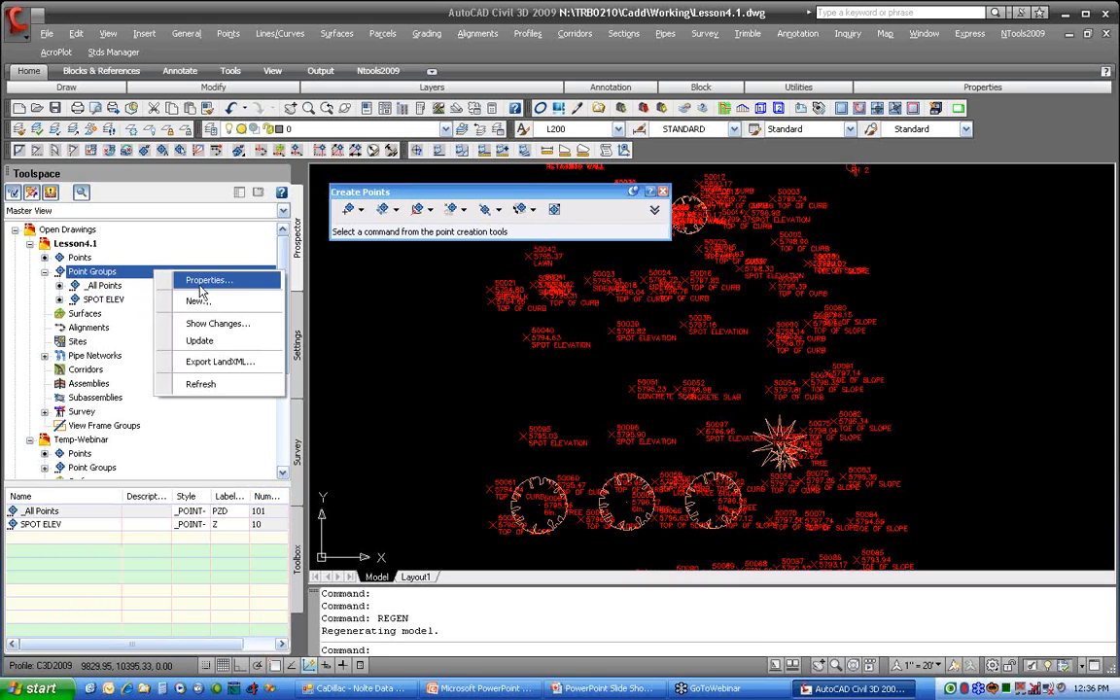
pyautogui.click(199, 302)
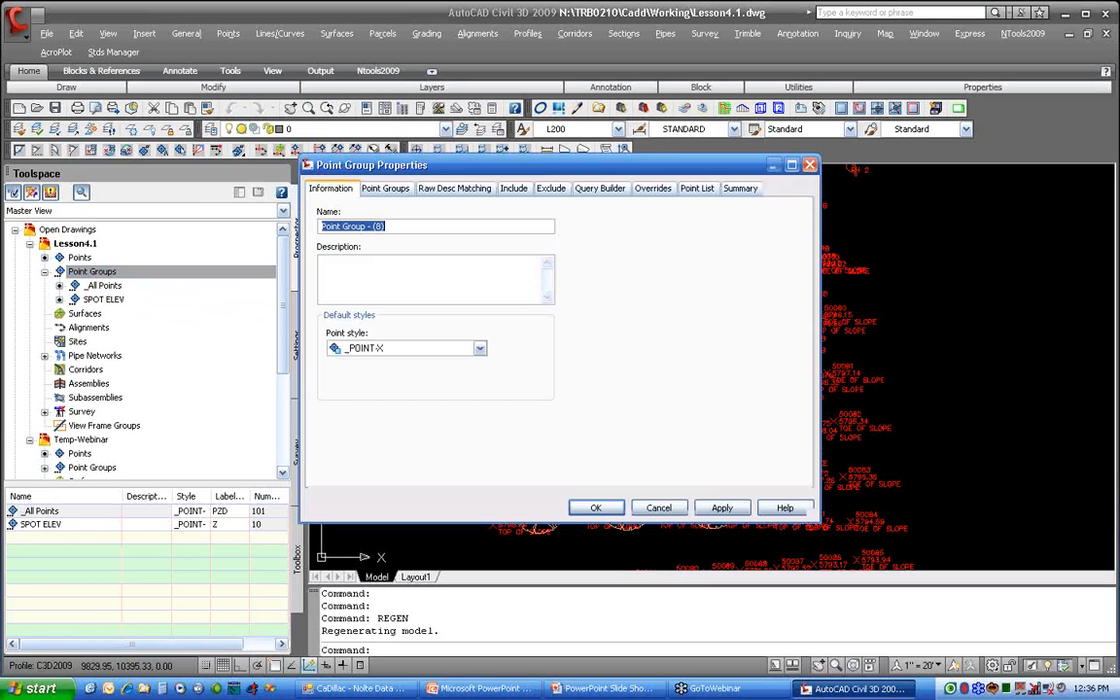
pyautogui.write('t')
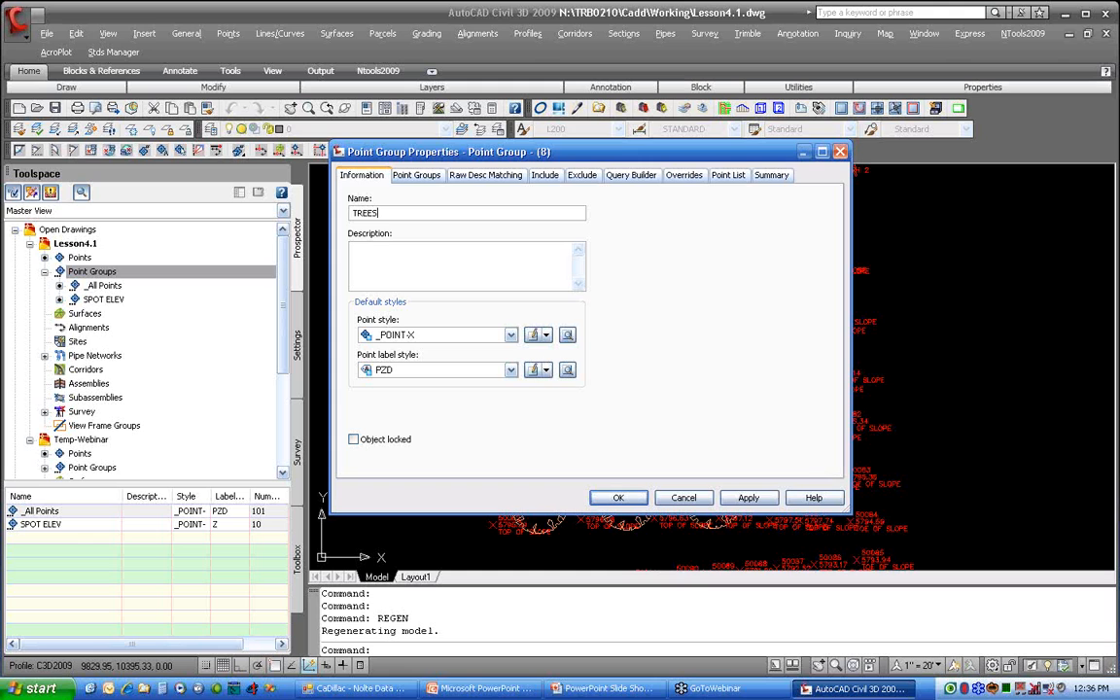
# Step: Include points with raw descriptions matching TR* in the TREES group
pyautogui.click(471, 176)
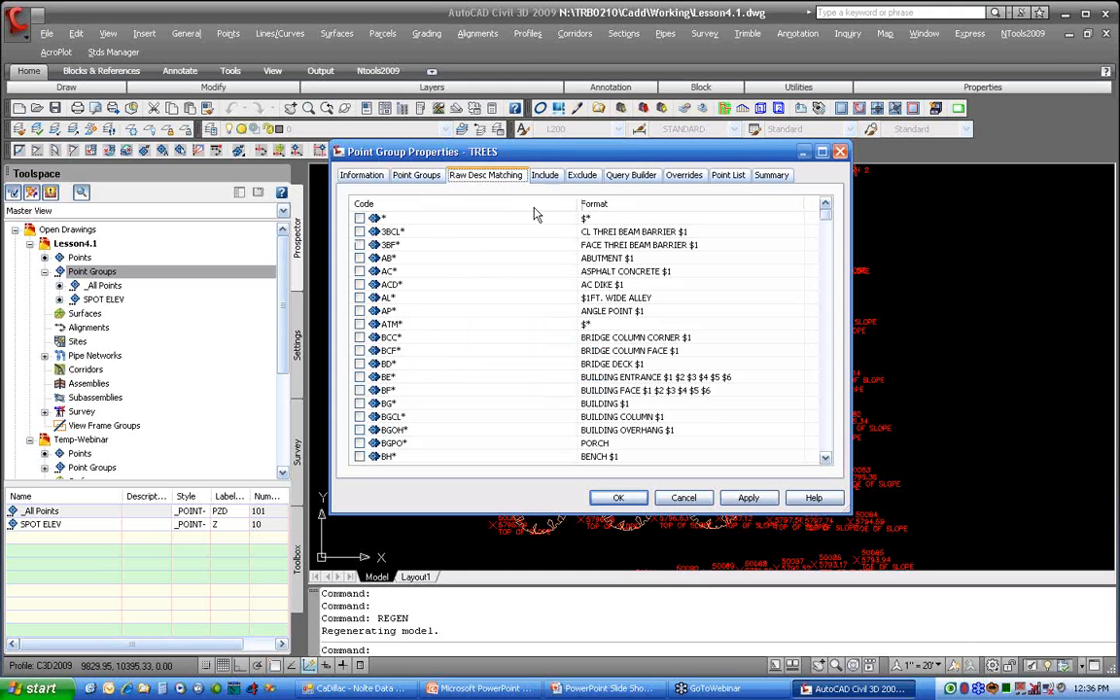
pyautogui.click(544, 175)
pyautogui.click(442, 314)
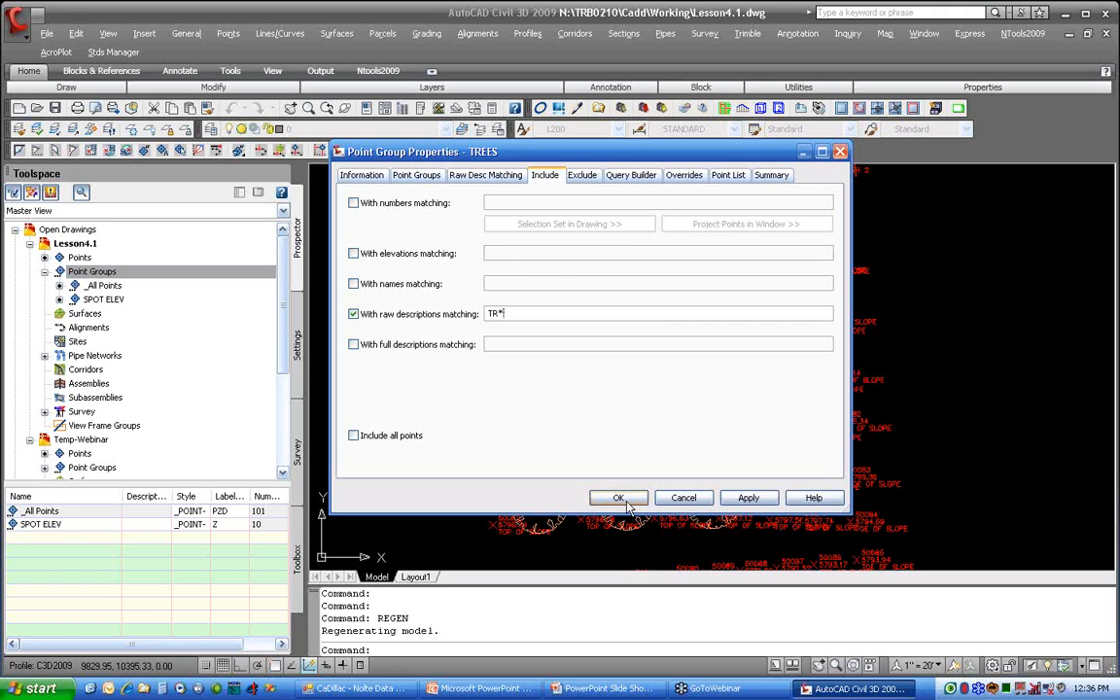
# Step: Set the TREES group's point label style to D - FULL and create the group
pyautogui.click(361, 175)
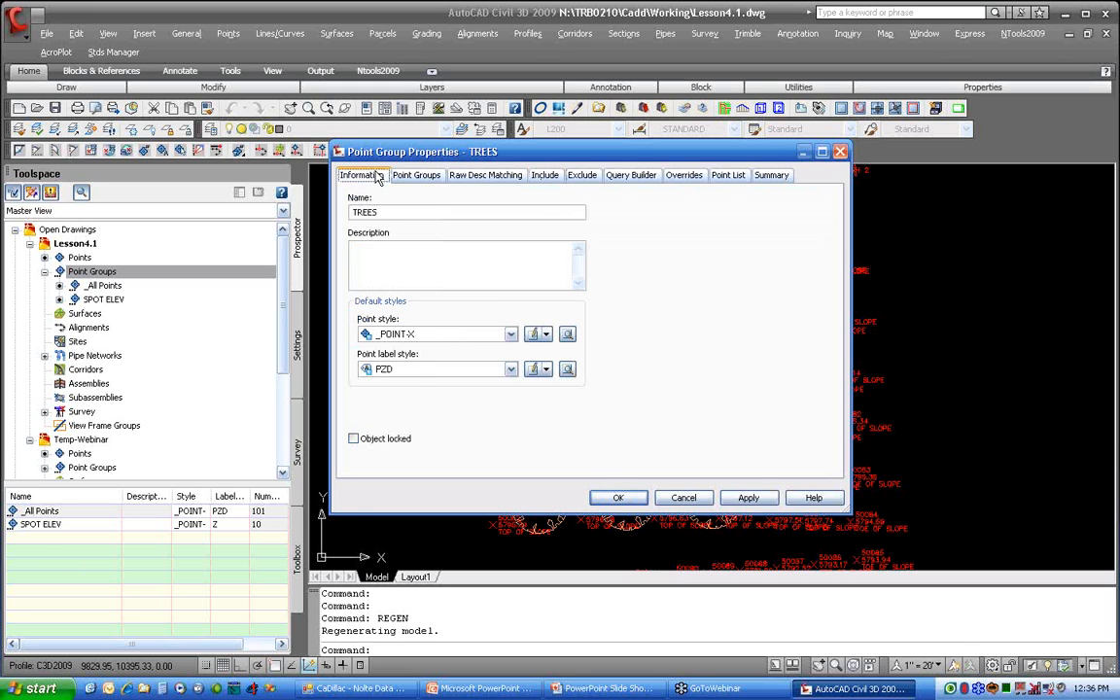
pyautogui.click(419, 371)
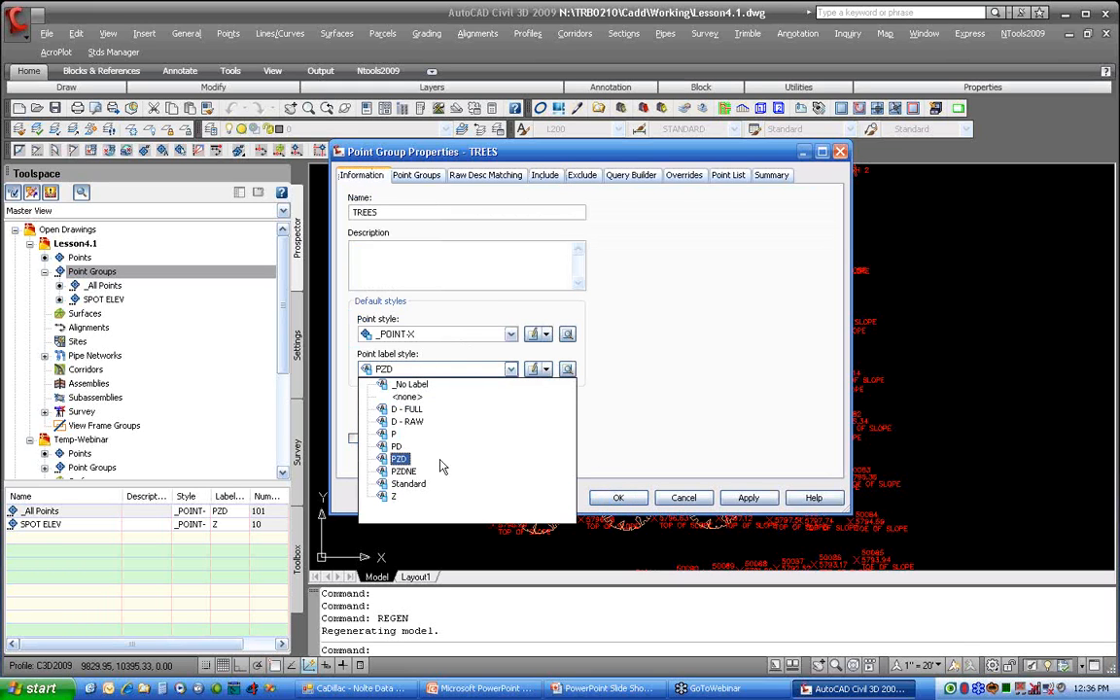
pyautogui.click(402, 409)
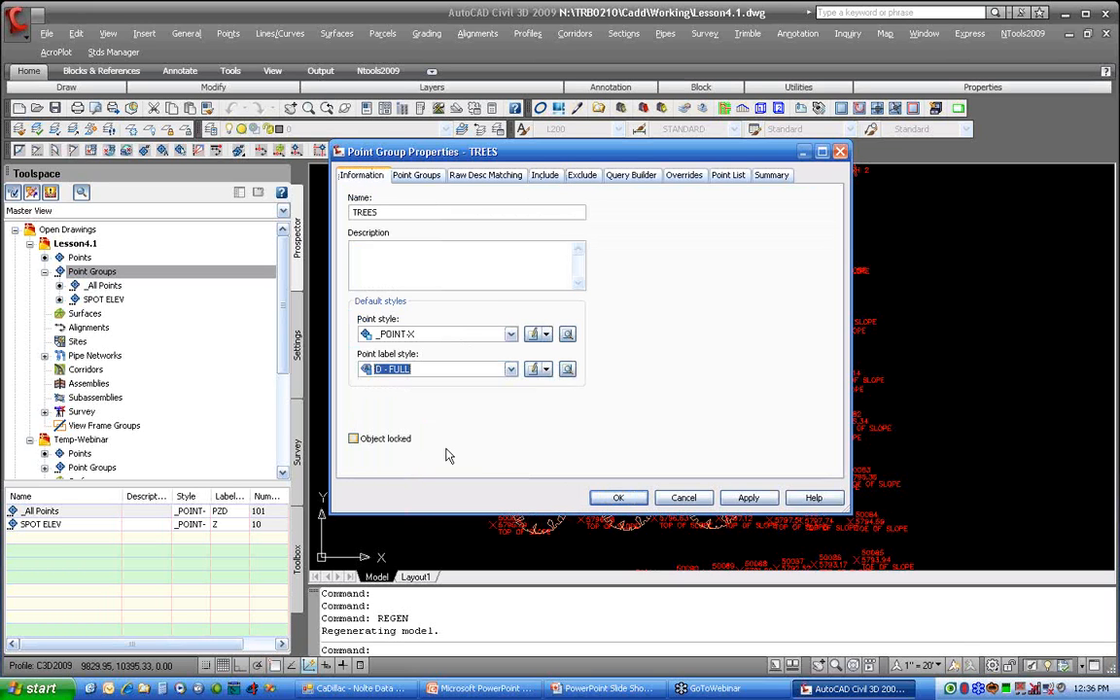
pyautogui.click(634, 501)
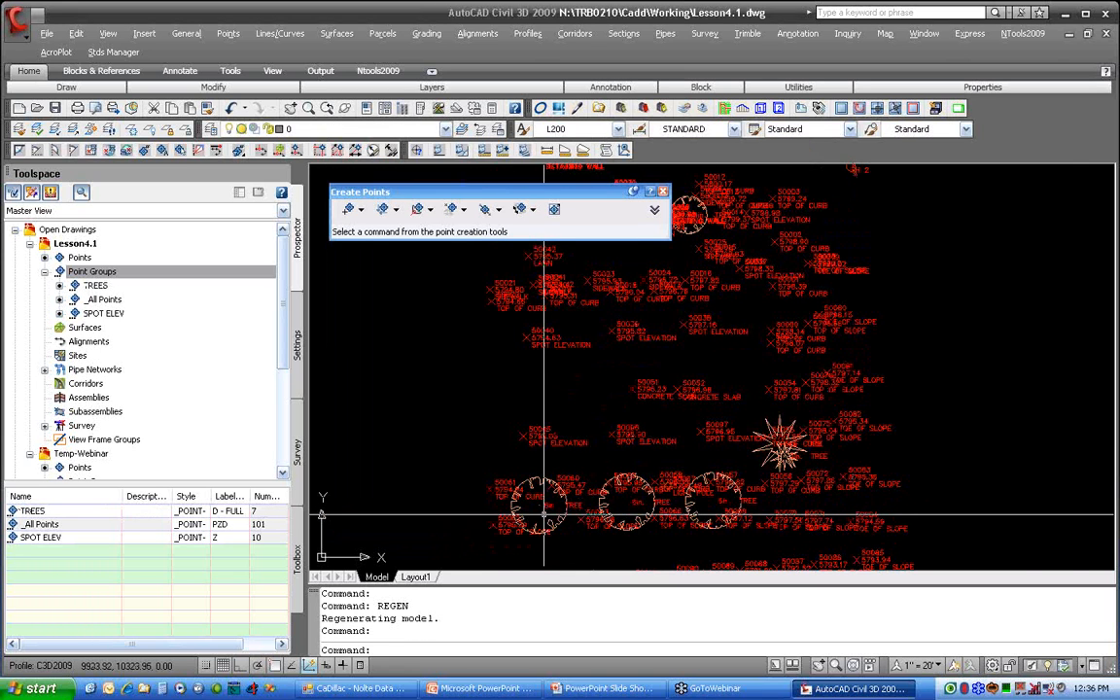
# Step: Examine the labels on the round and star-shaped tree symbols in the drawing
pyautogui.scroll(4, 595, 489)
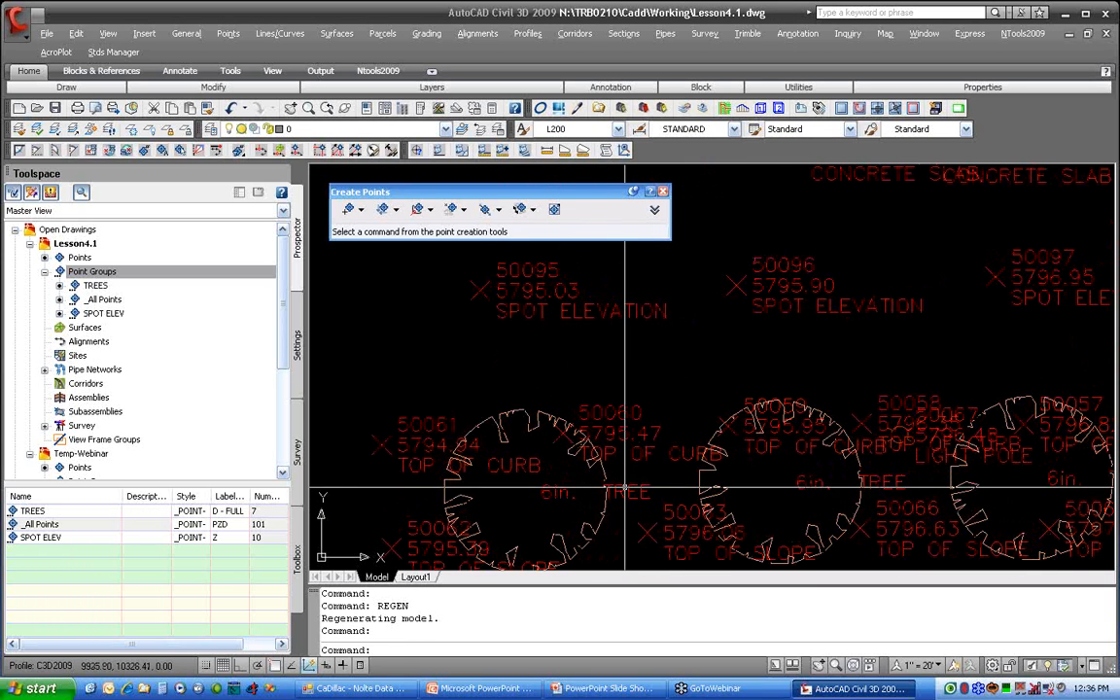
pyautogui.click(593, 486)
pyautogui.press('Escape')
pyautogui.scroll(3, 577, 511)
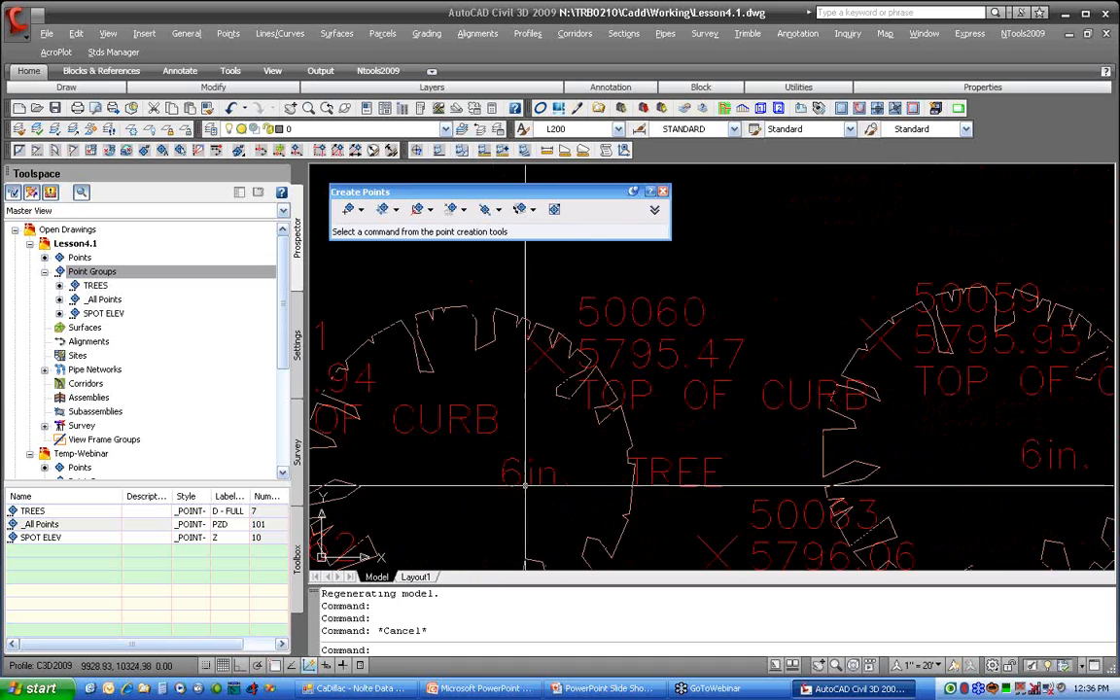
pyautogui.scroll(-2, 655, 477)
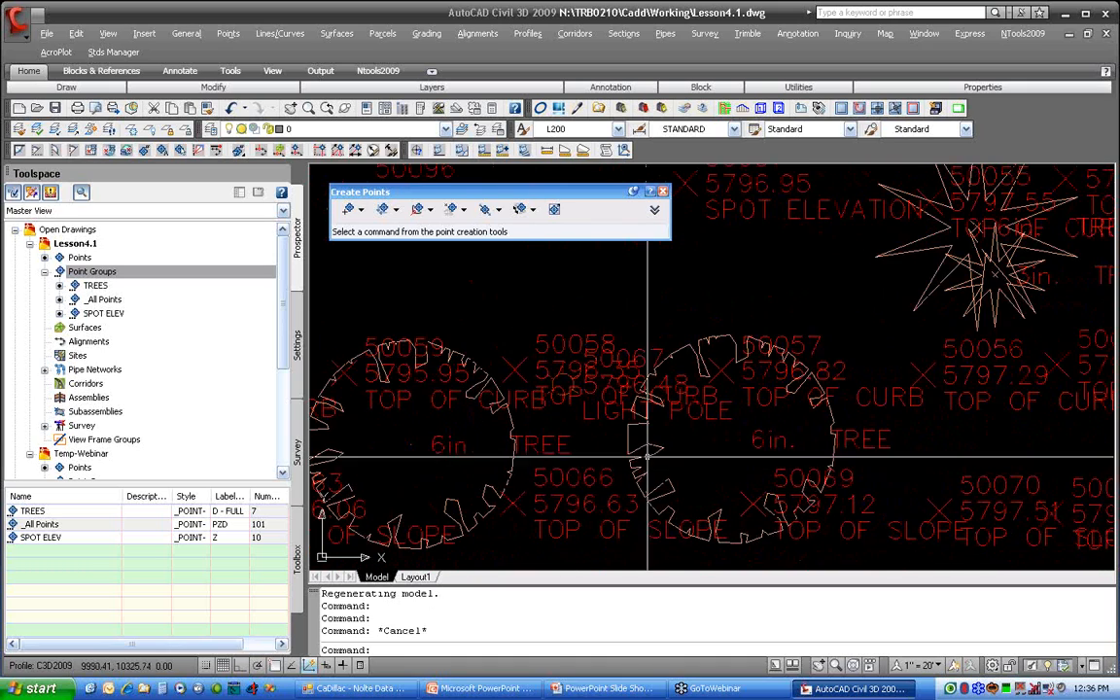
pyautogui.scroll(-3, 865, 418)
pyautogui.scroll(4, 859, 435)
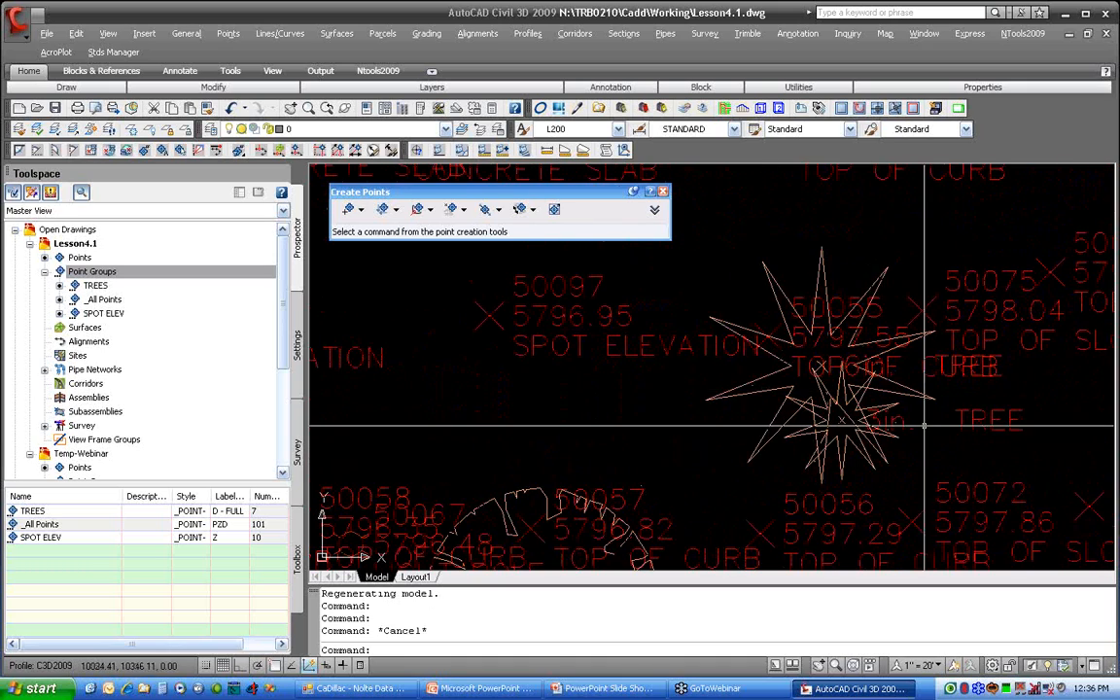
pyautogui.scroll(-2, 807, 414)
pyautogui.scroll(-3, 824, 380)
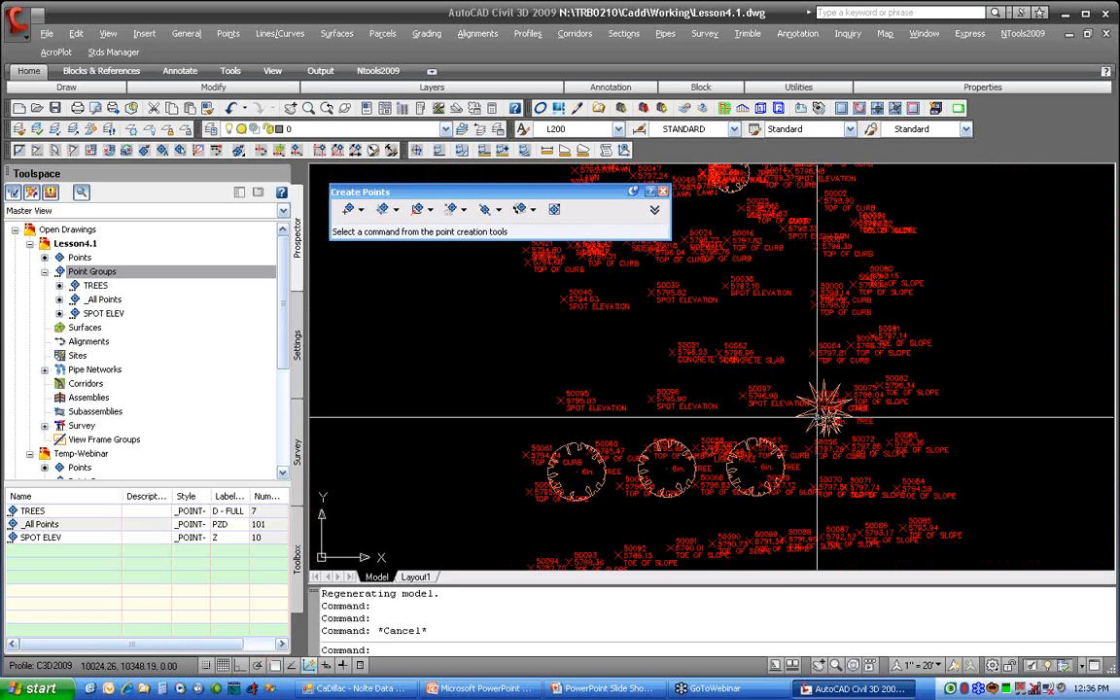
# Step: Start another point group in Lesson4.1 named _All Points Off
pyautogui.click(98, 285)
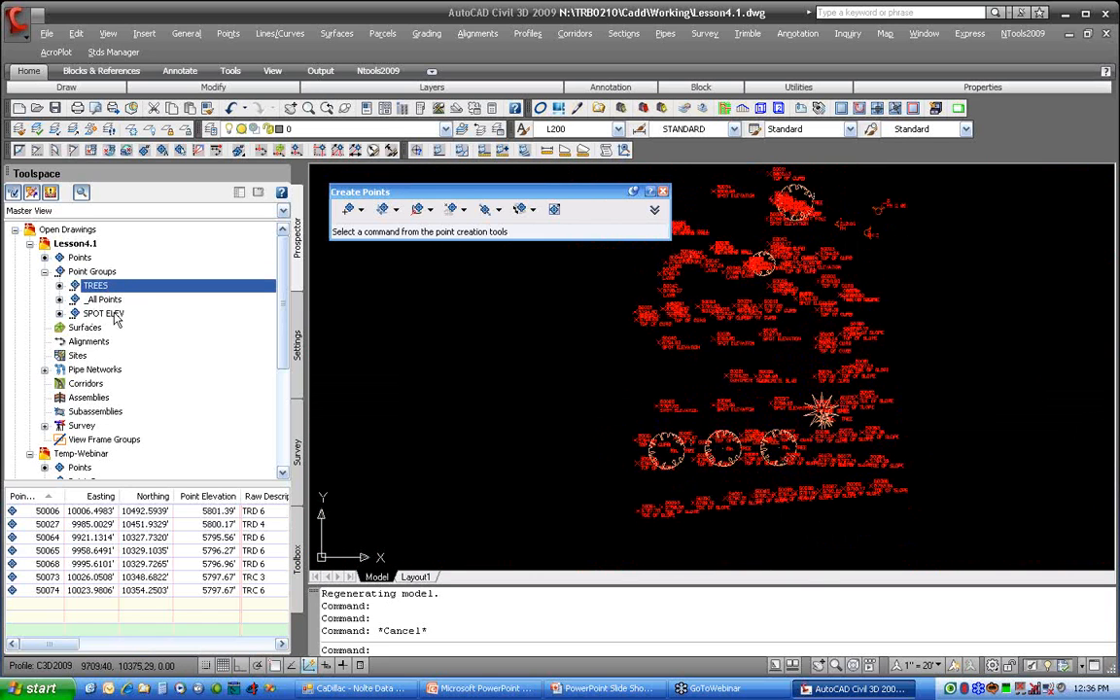
pyautogui.rightClick(113, 275)
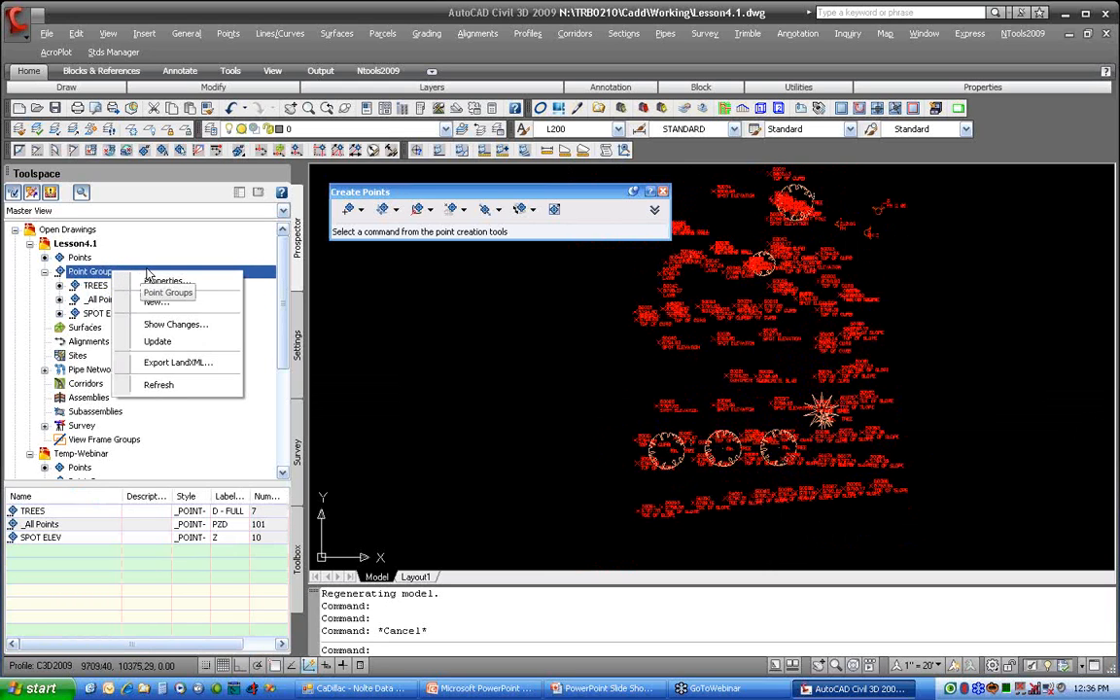
pyautogui.click(155, 301)
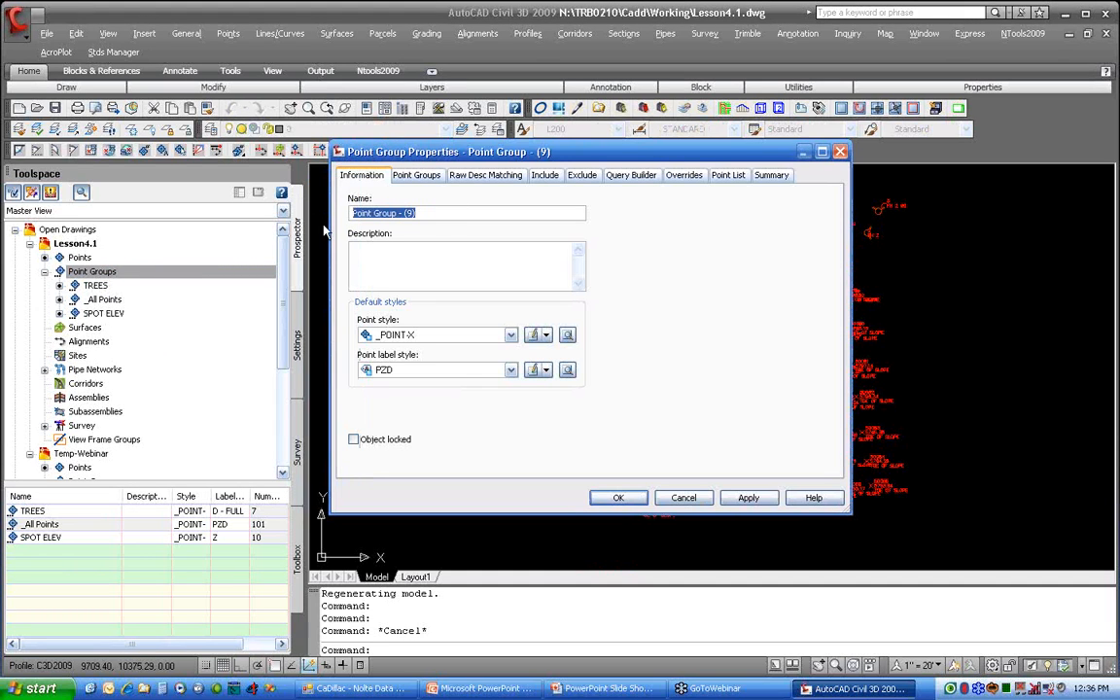
pyautogui.press('BackSpace')
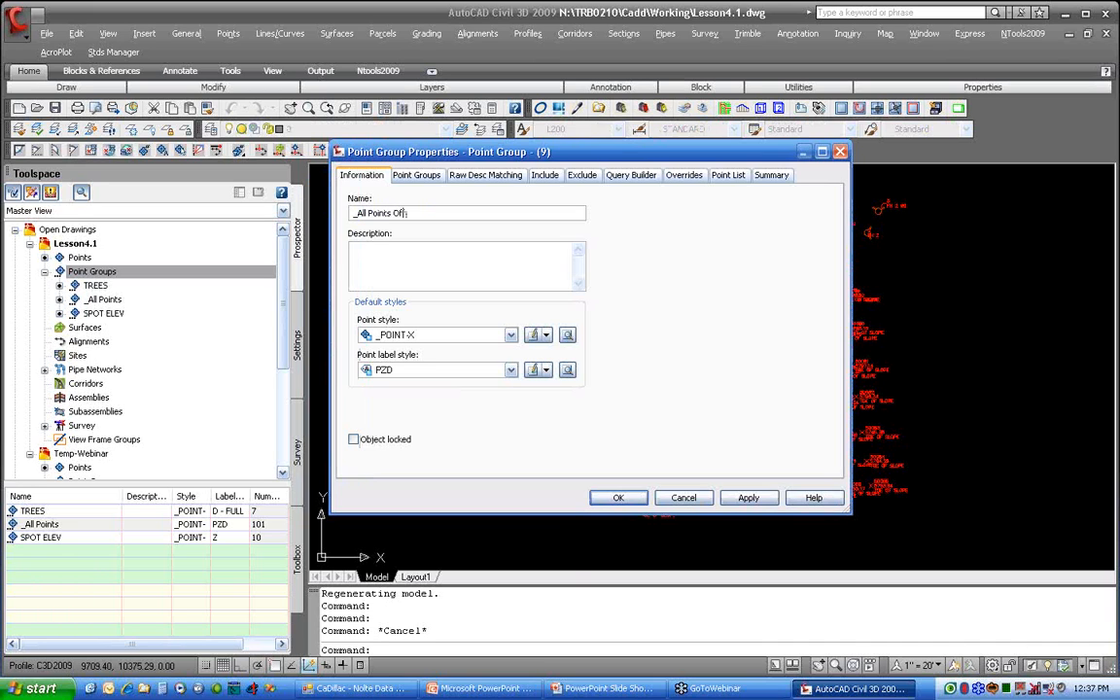
# Step: Set the _All Points Off group's point style and point label style to <none> and create the group
pyautogui.click(398, 336)
pyautogui.click(400, 361)
pyautogui.click(414, 370)
pyautogui.click(409, 397)
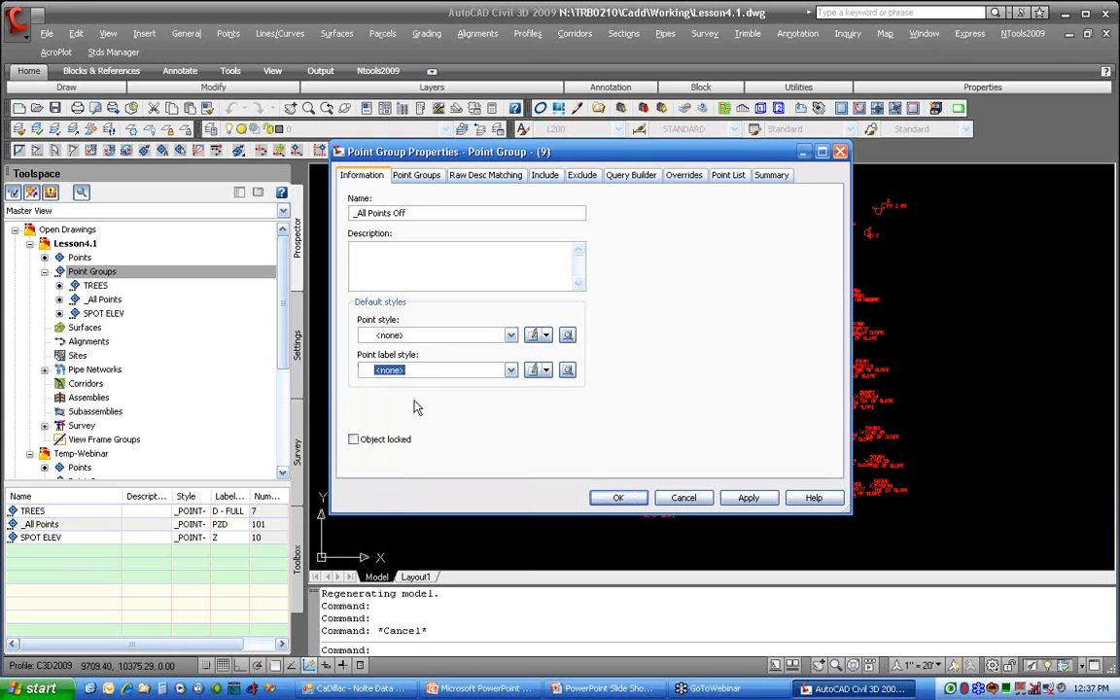
pyautogui.click(617, 497)
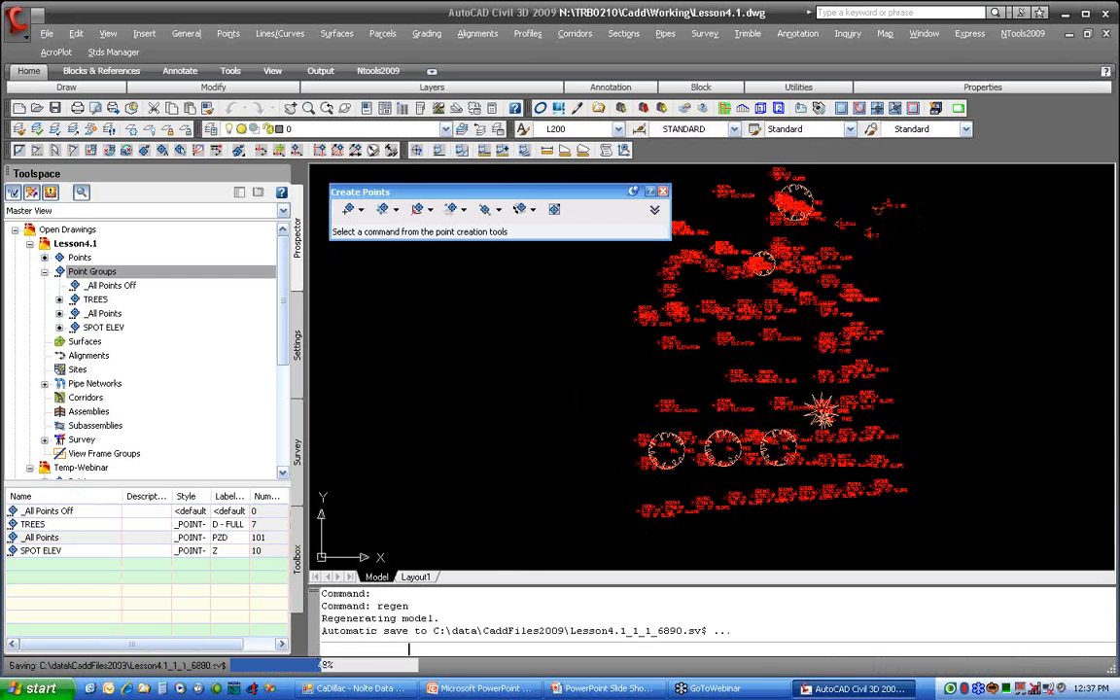
# Step: Edit the _All Points Off group's properties to include all points
pyautogui.click(125, 273)
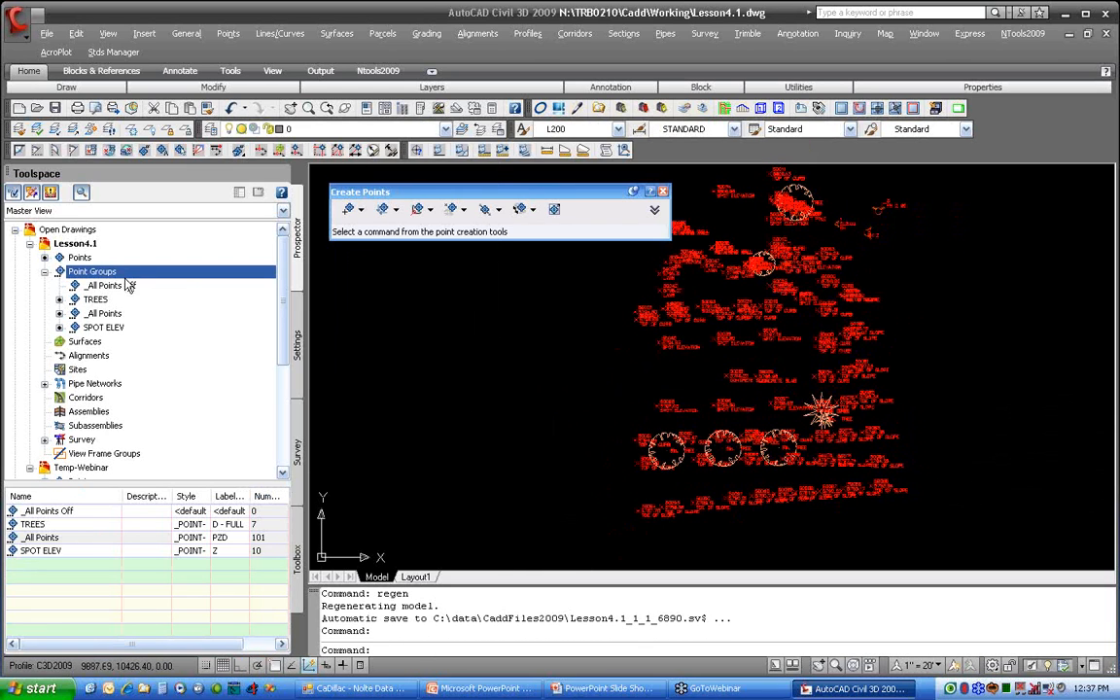
pyautogui.click(131, 286)
pyautogui.rightClick(131, 288)
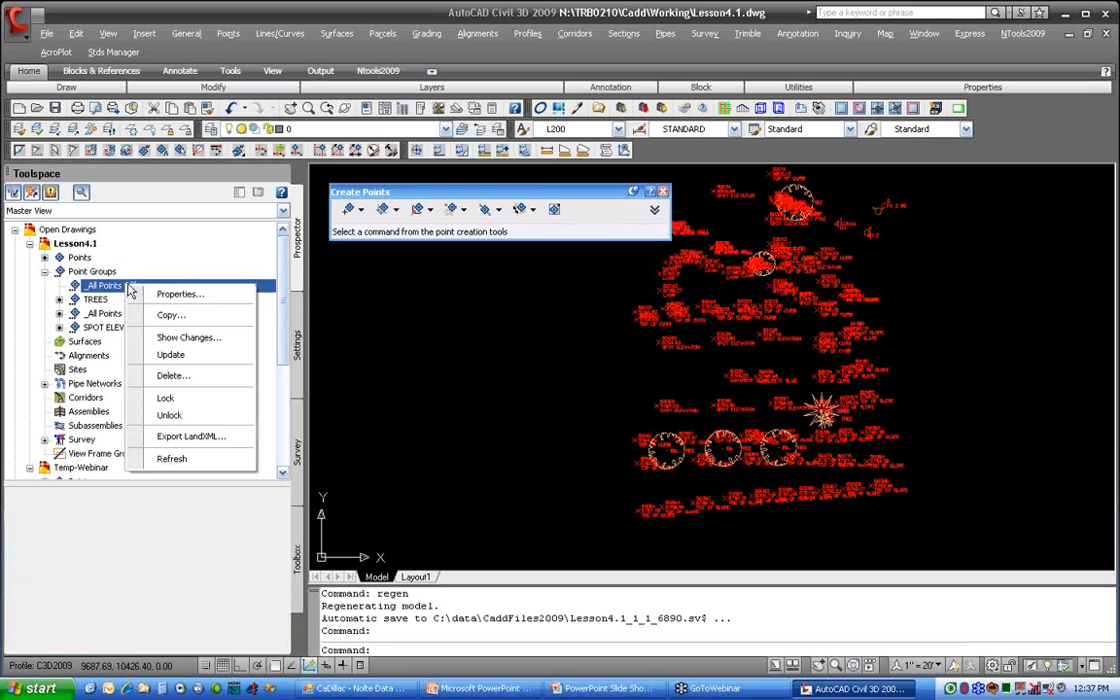
pyautogui.click(179, 294)
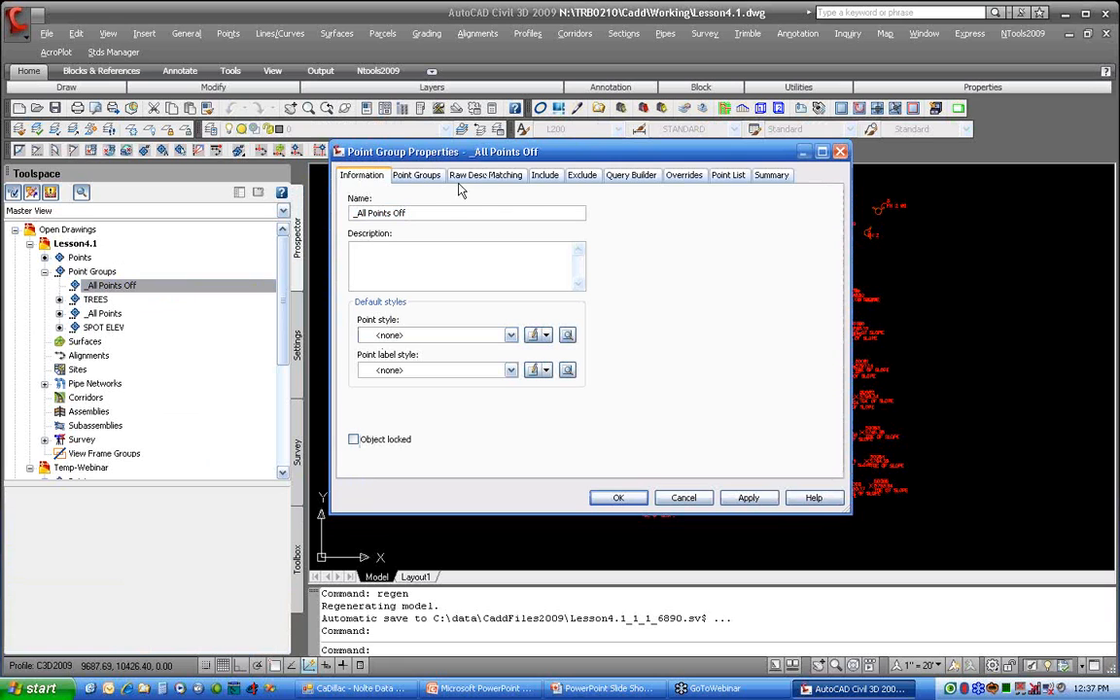
pyautogui.click(560, 181)
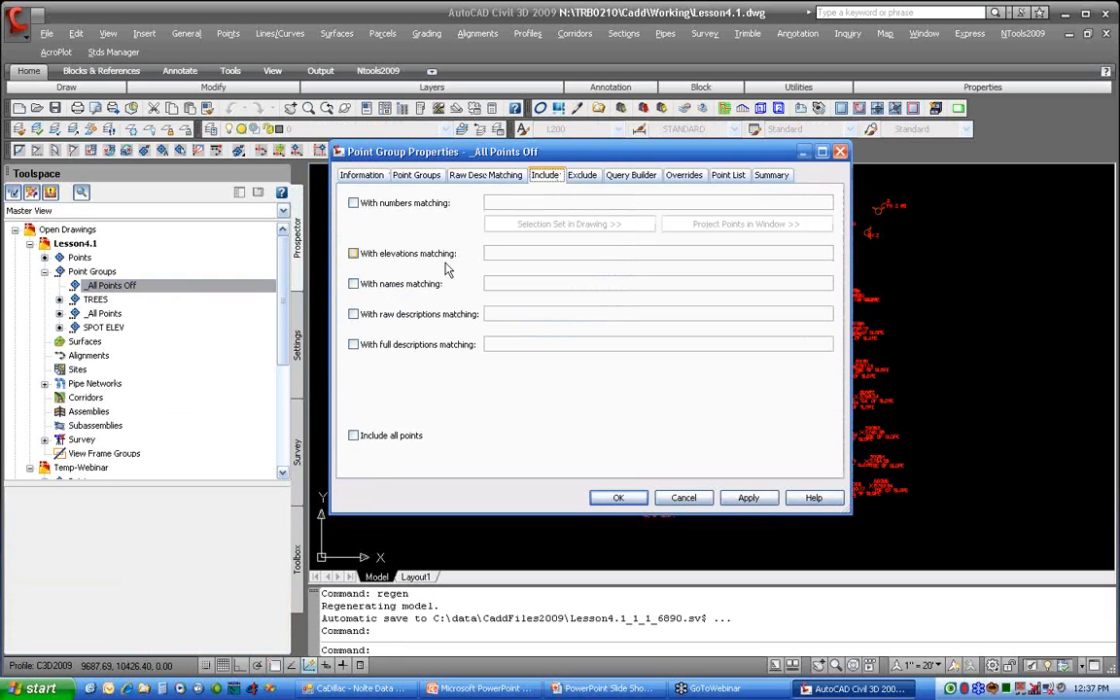
pyautogui.click(354, 439)
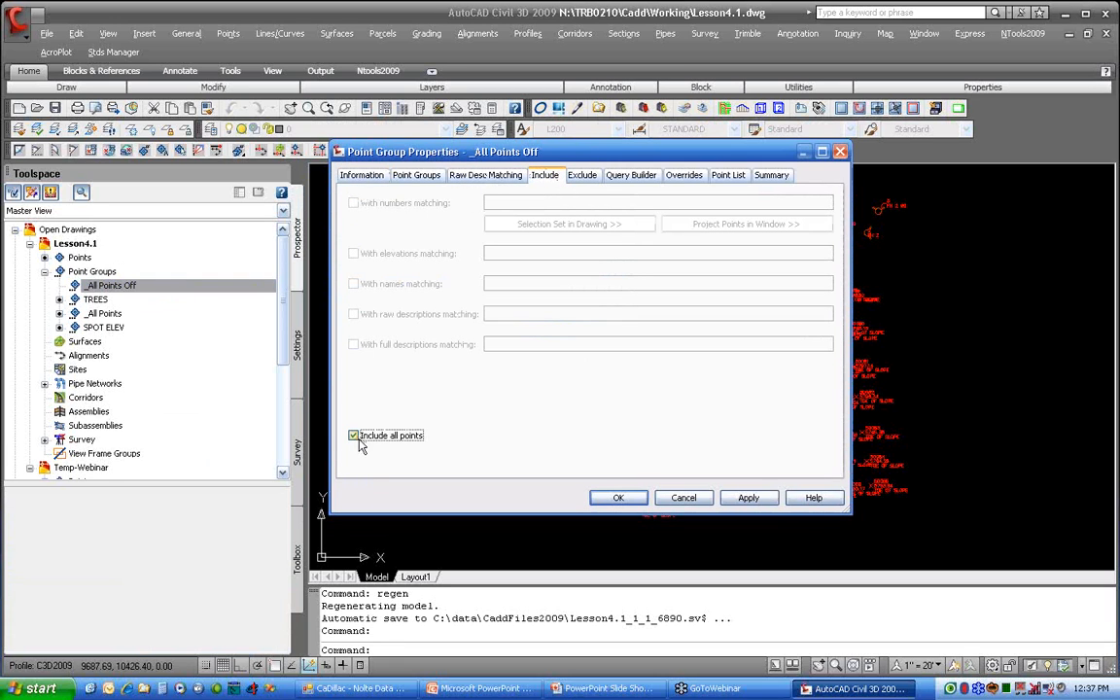
pyautogui.click(608, 497)
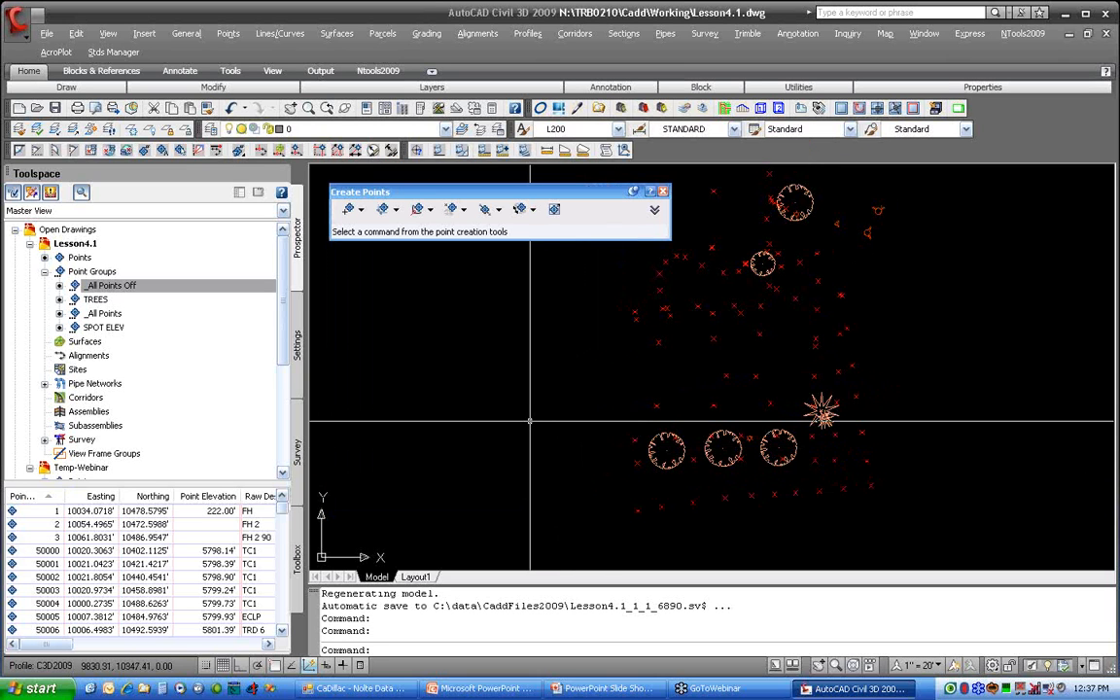
# Step: Regenerate the drawing and enable the <none> overrides for point style and point label style in the _All Points Off group
pyautogui.press('Return')
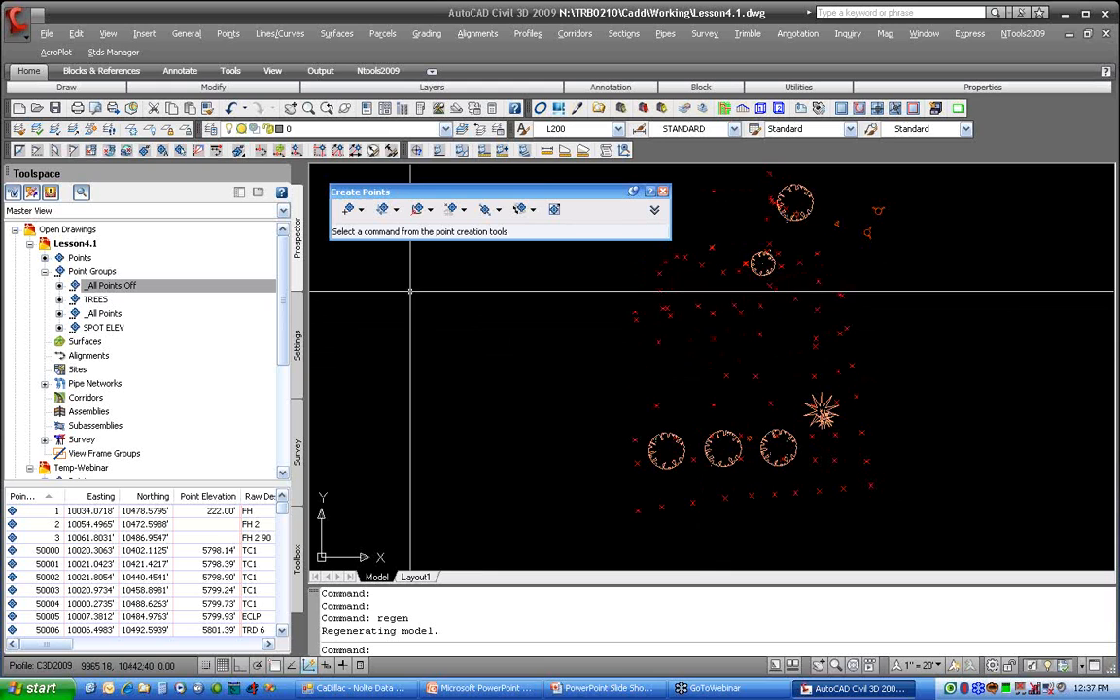
pyautogui.rightClick(185, 285)
pyautogui.click(246, 302)
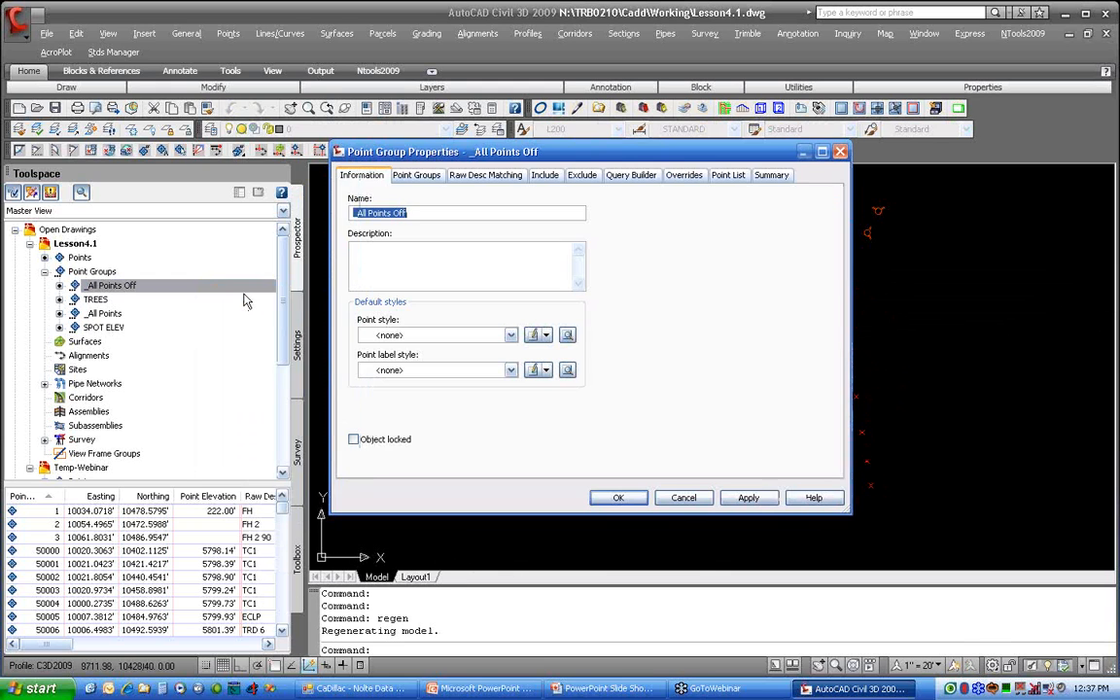
pyautogui.click(682, 180)
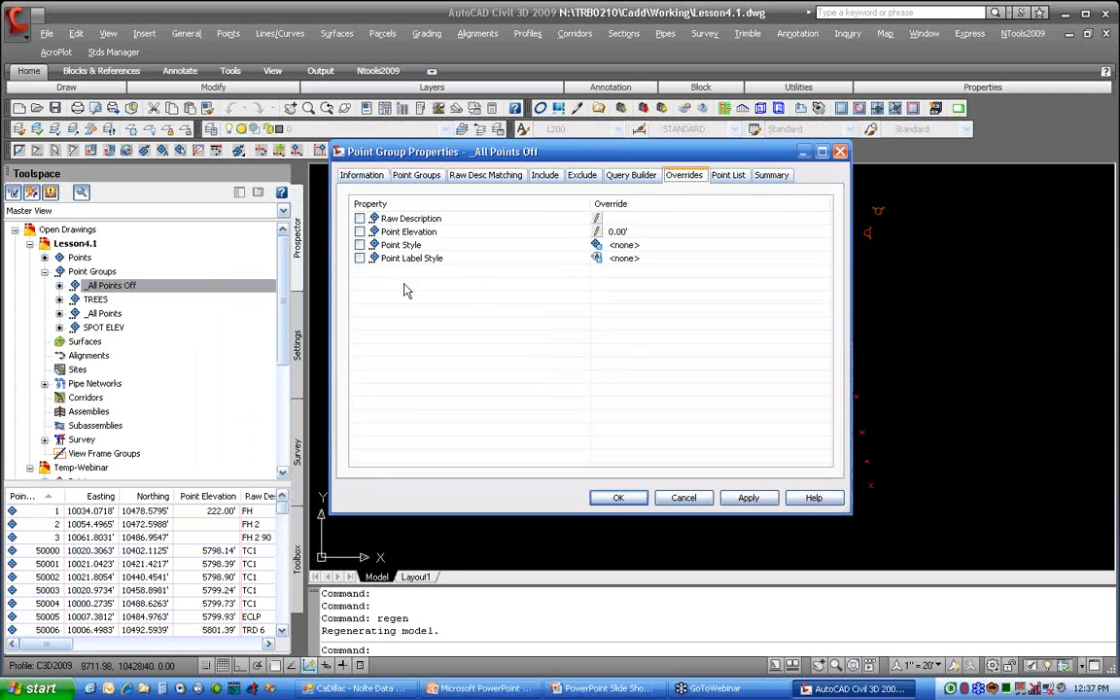
pyautogui.click(360, 245)
pyautogui.click(360, 258)
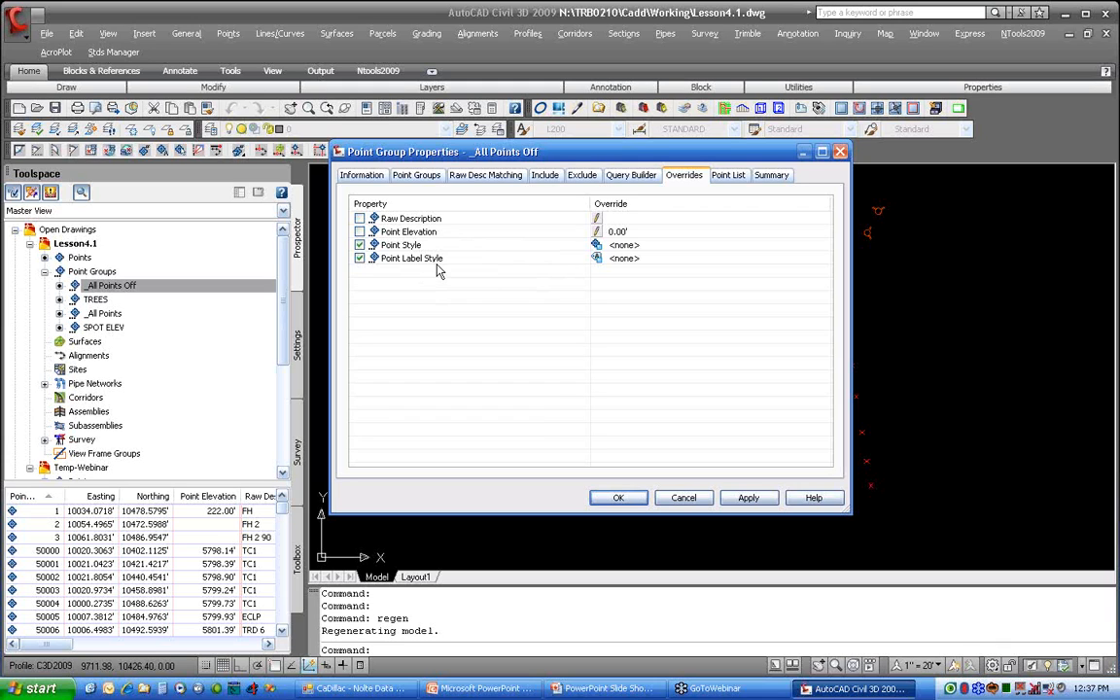
pyautogui.click(616, 497)
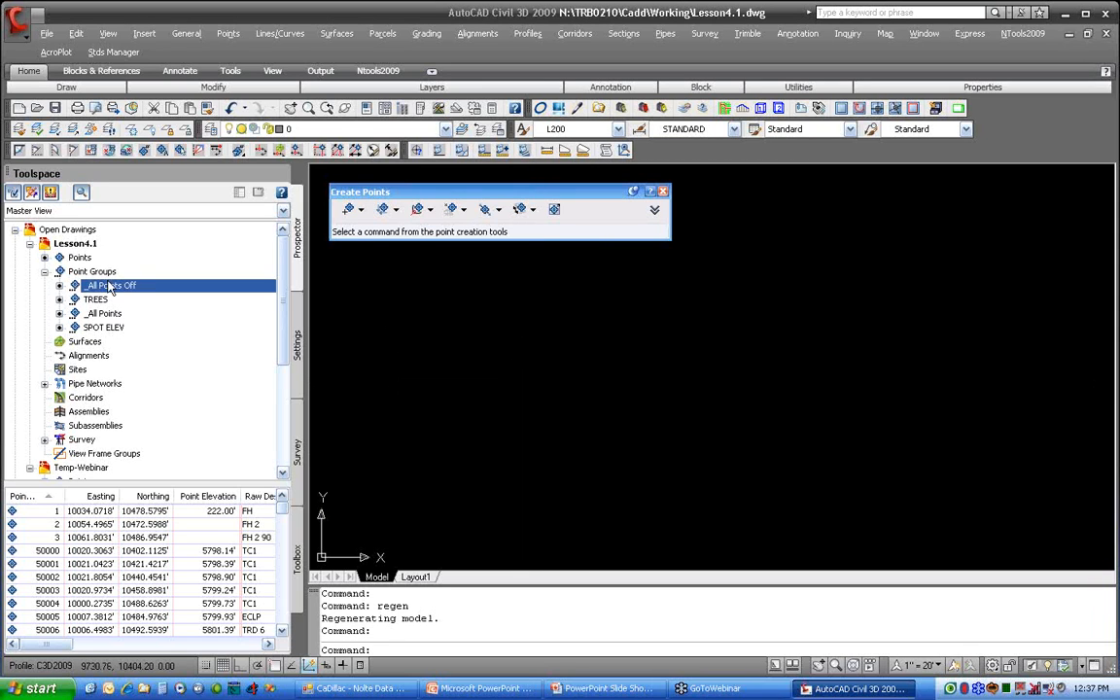
# Step: Move the TREES point group above _All Points Off in the point group display order
pyautogui.rightClick(116, 272)
pyautogui.click(146, 280)
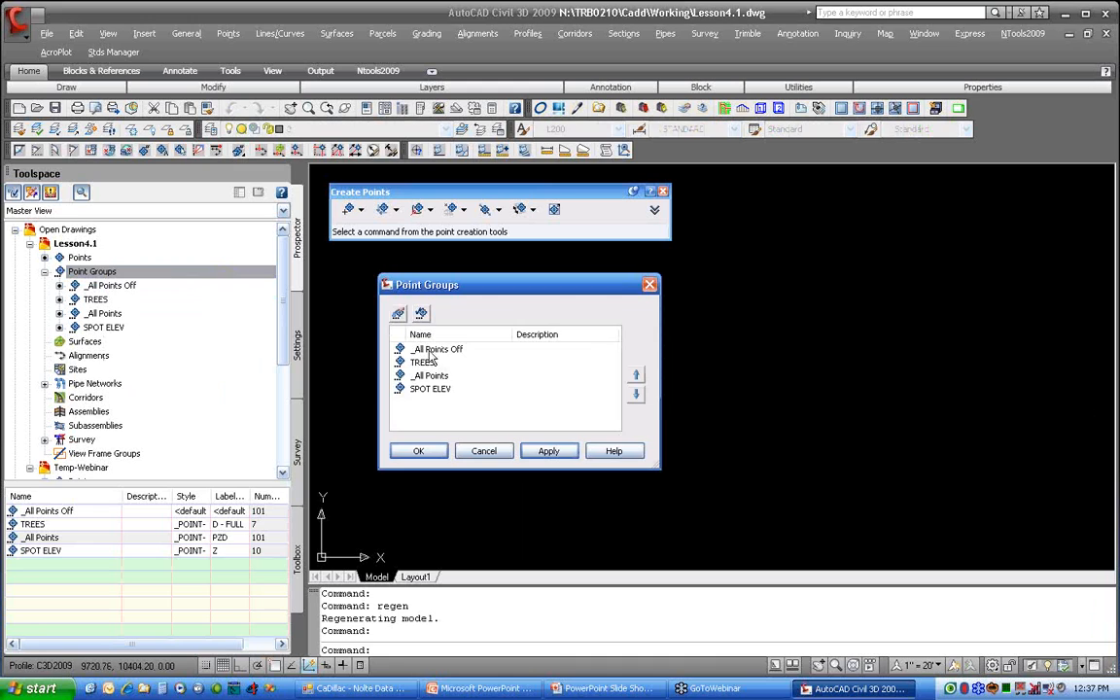
pyautogui.click(448, 361)
pyautogui.click(635, 379)
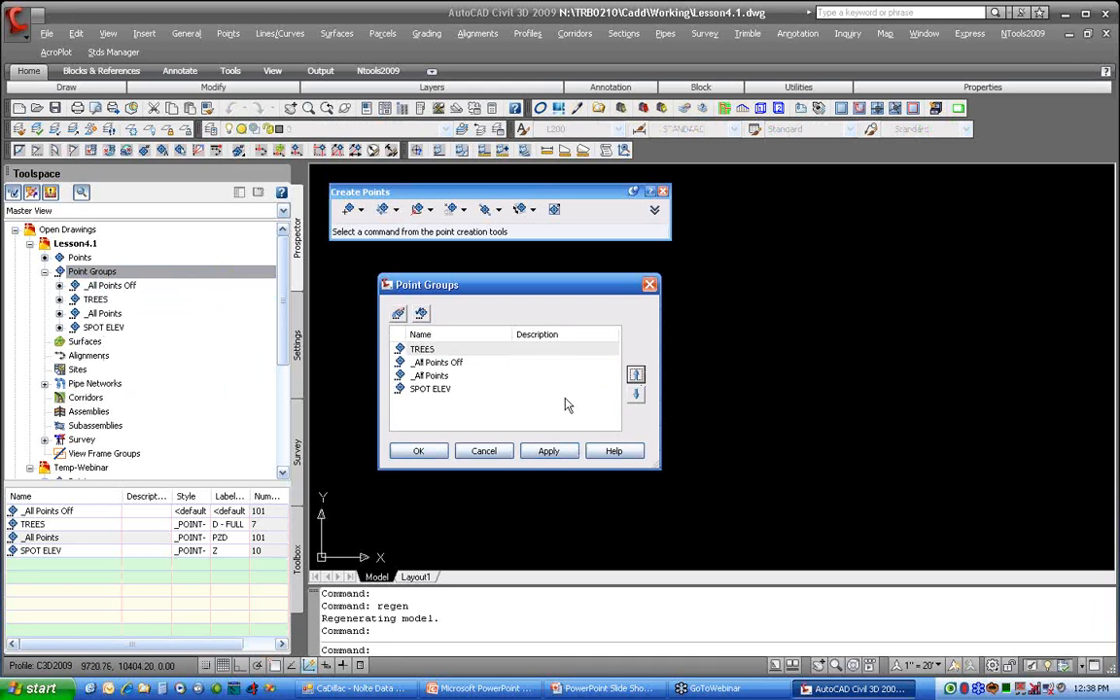
pyautogui.click(432, 450)
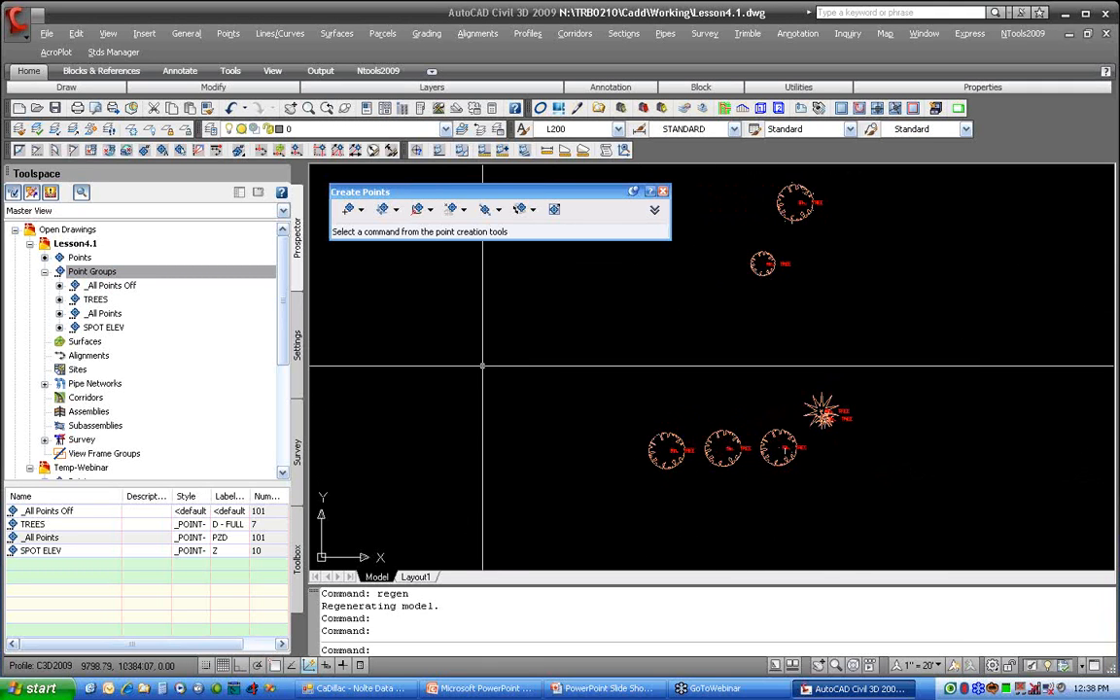
# Step: Move the SPOT ELEV point group up to directly below TREES in the display order
pyautogui.rightClick(162, 276)
pyautogui.click(212, 281)
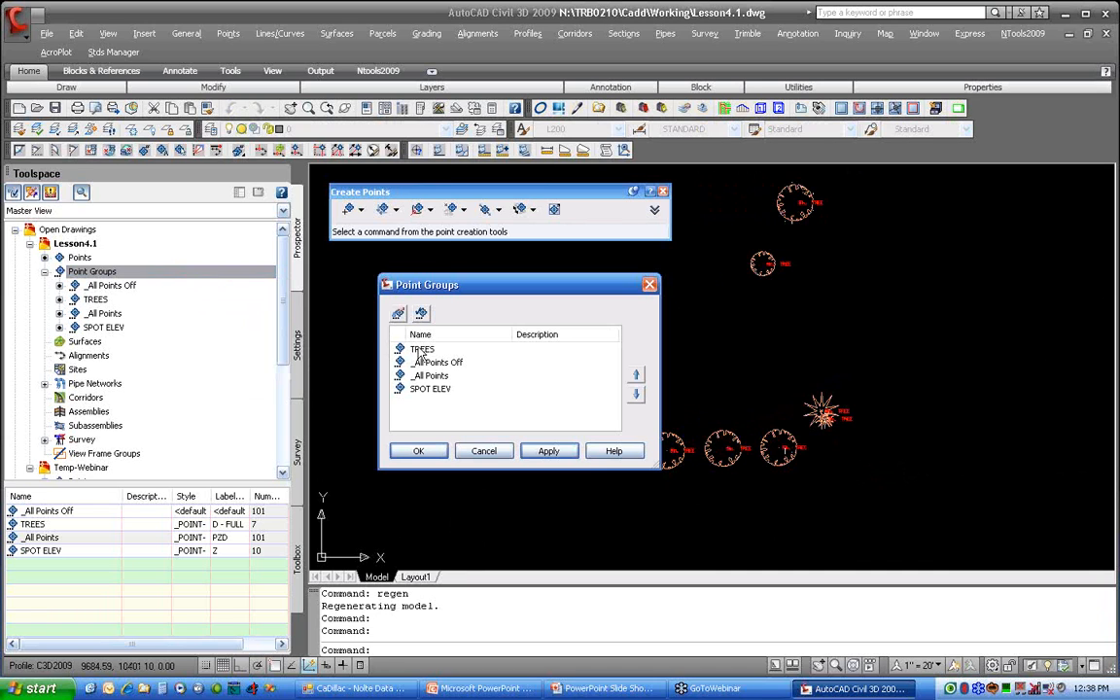
pyautogui.click(434, 392)
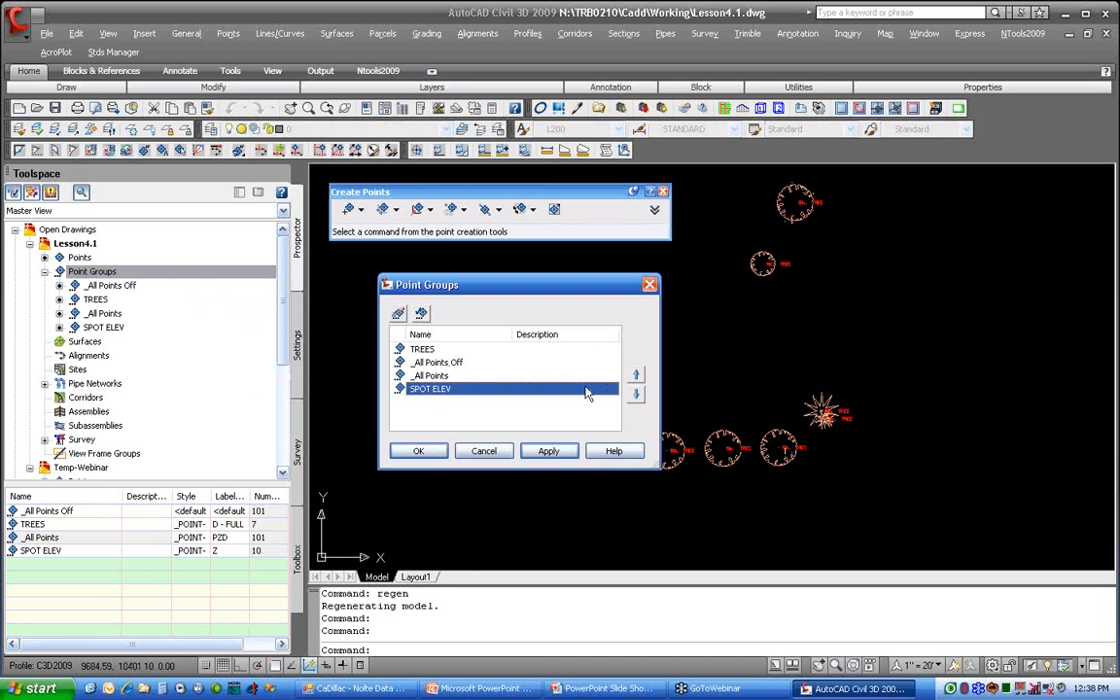
pyautogui.click(637, 376)
pyautogui.click(637, 377)
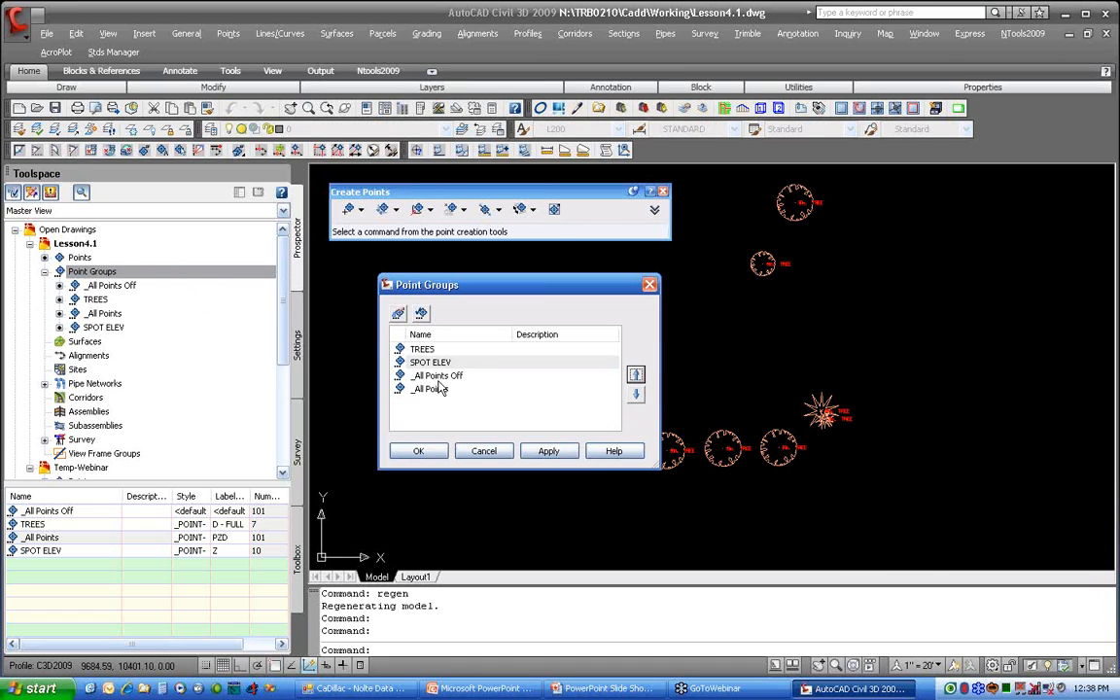
pyautogui.click(419, 451)
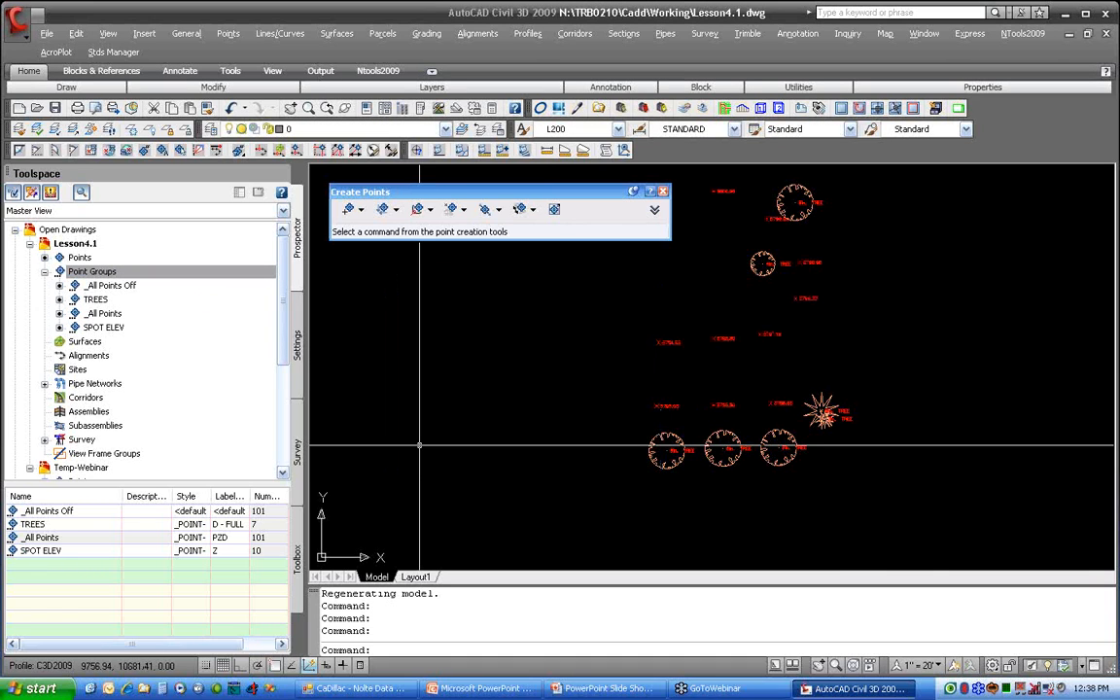
# Step: Move the _All Points Off group below _All Points in the display order
pyautogui.rightClick(115, 272)
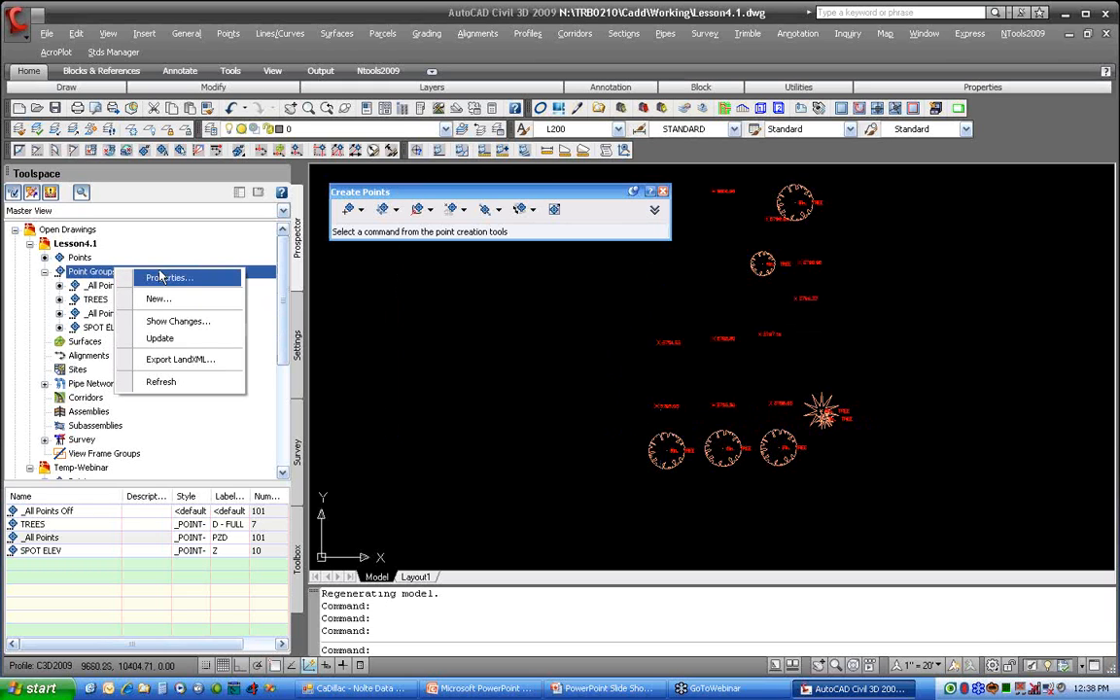
pyautogui.click(163, 278)
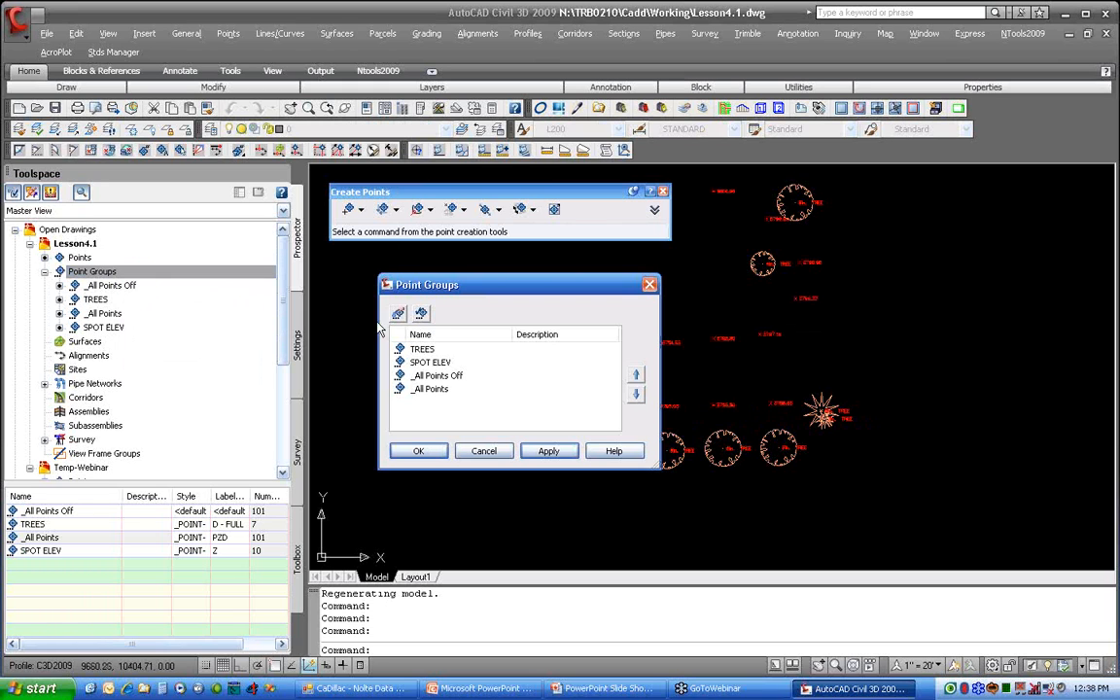
pyautogui.click(418, 376)
pyautogui.click(635, 398)
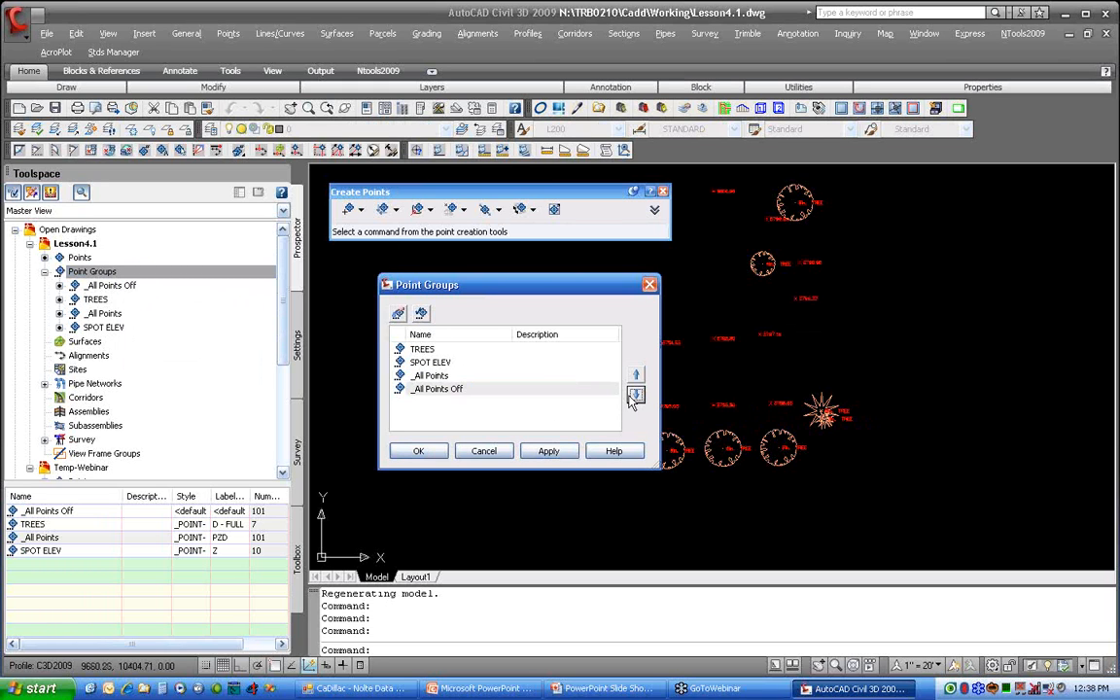
pyautogui.click(418, 451)
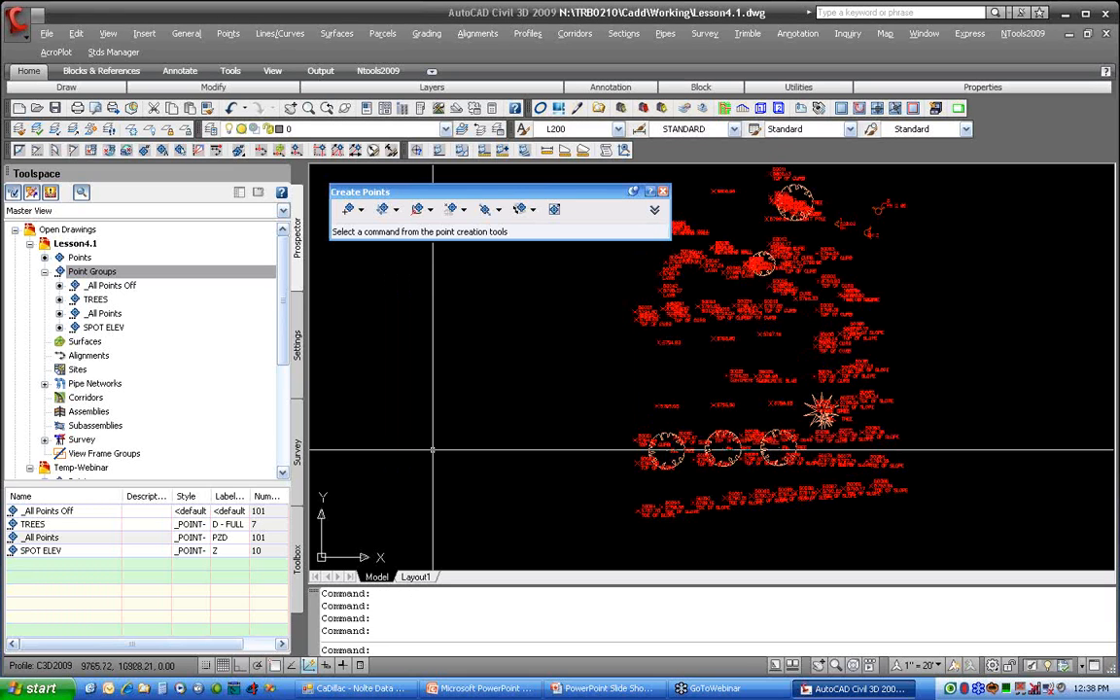
# Step: Start a new point group in Lesson4.1 named Slope Area
pyautogui.click(107, 272)
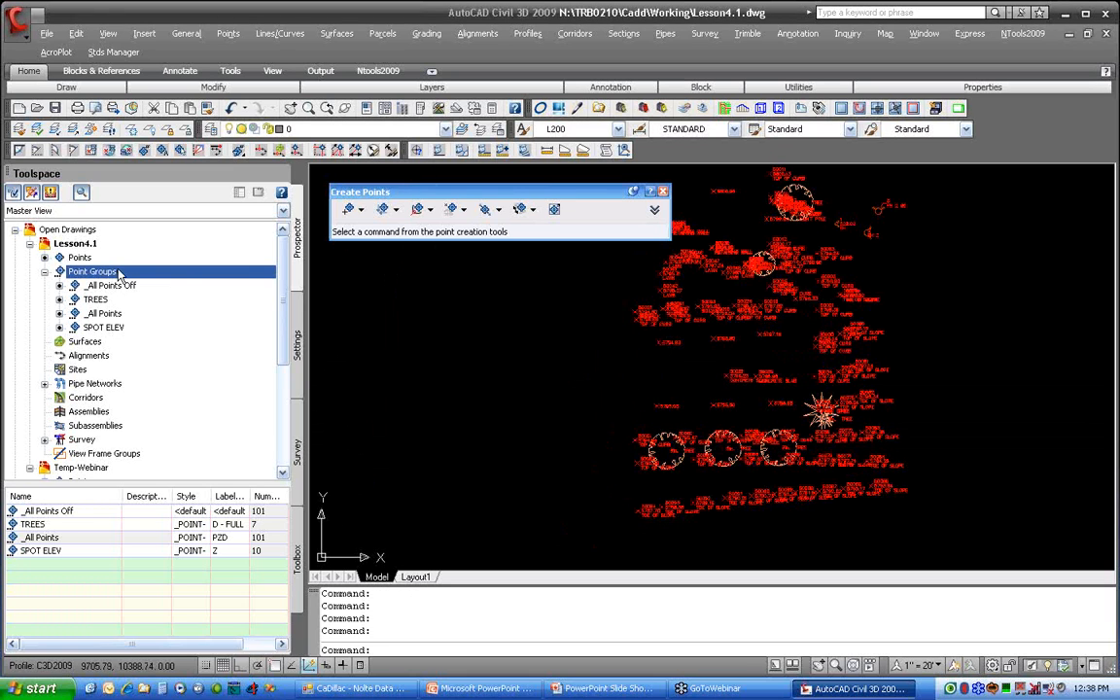
pyautogui.rightClick(118, 275)
pyautogui.click(200, 299)
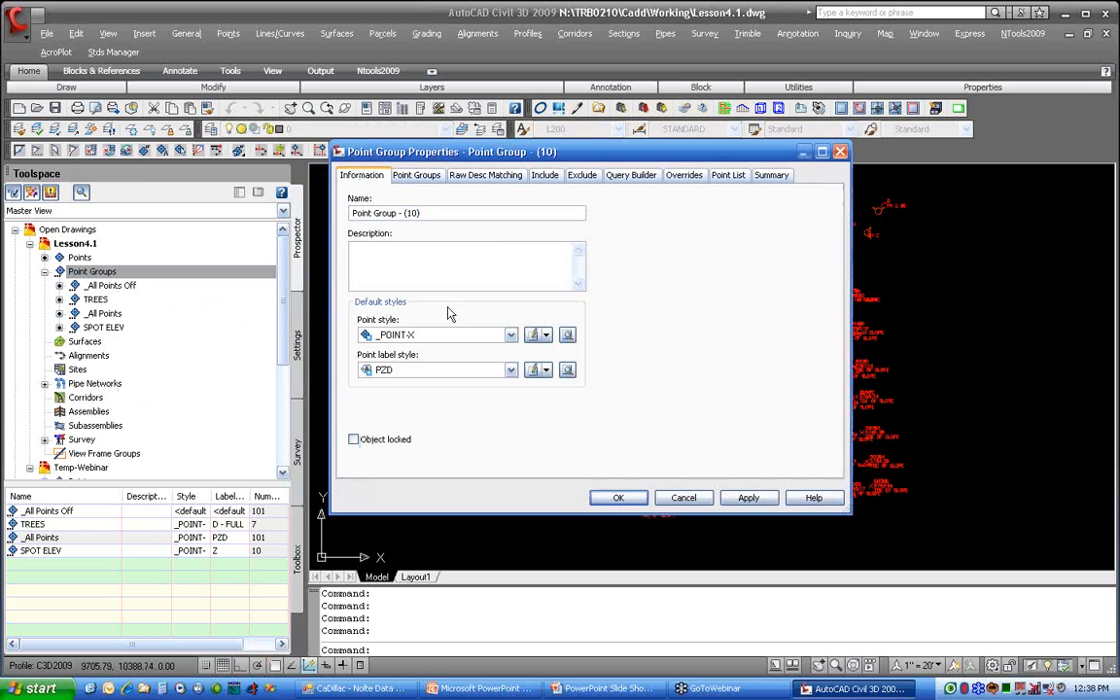
pyautogui.moveTo(533, 212); pyautogui.dragTo(246, 206)
pyautogui.write('s')
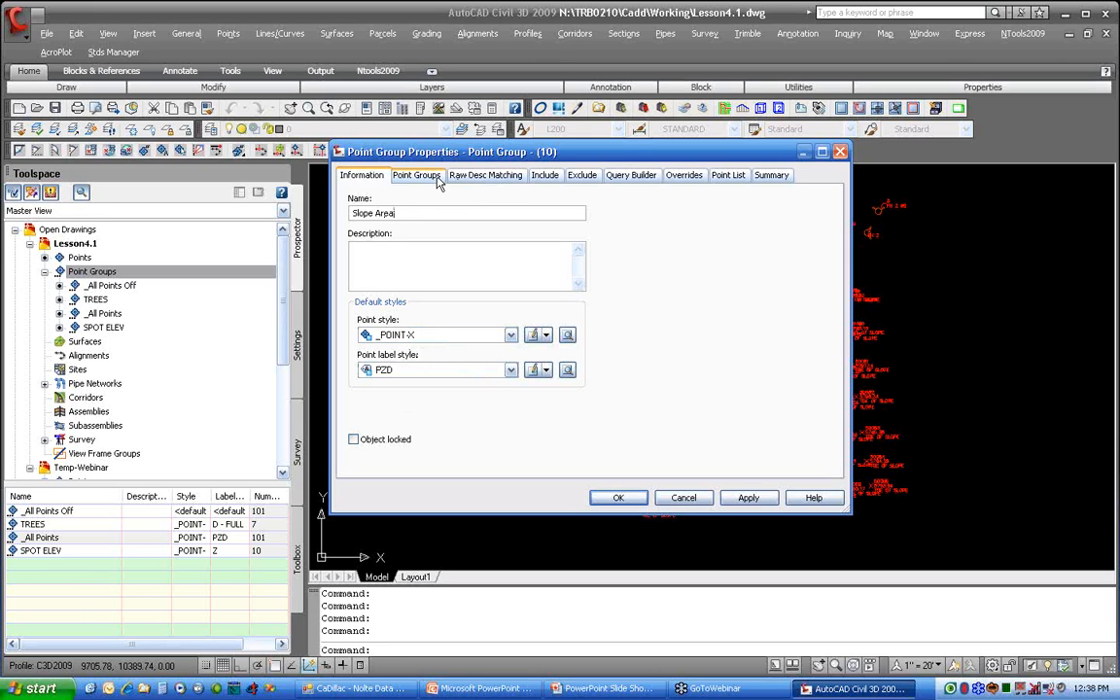
# Step: Include points by number in Slope Area from a window polygon (wp) around the L-shaped slope band along the site's south and east edges
pyautogui.click(545, 176)
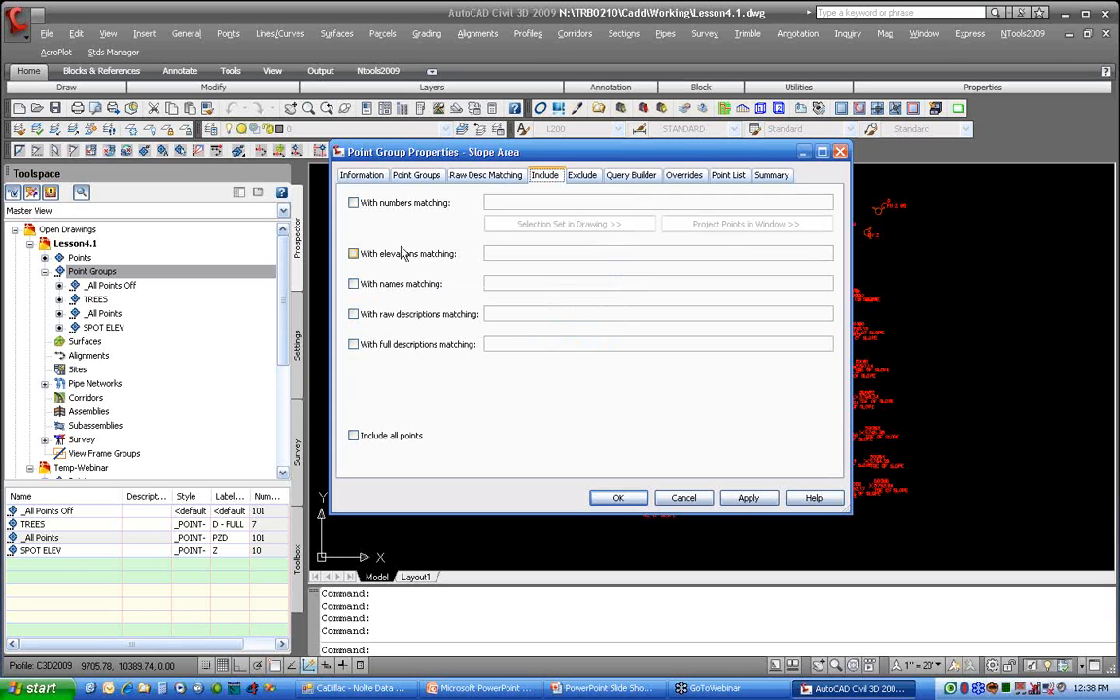
pyautogui.click(354, 202)
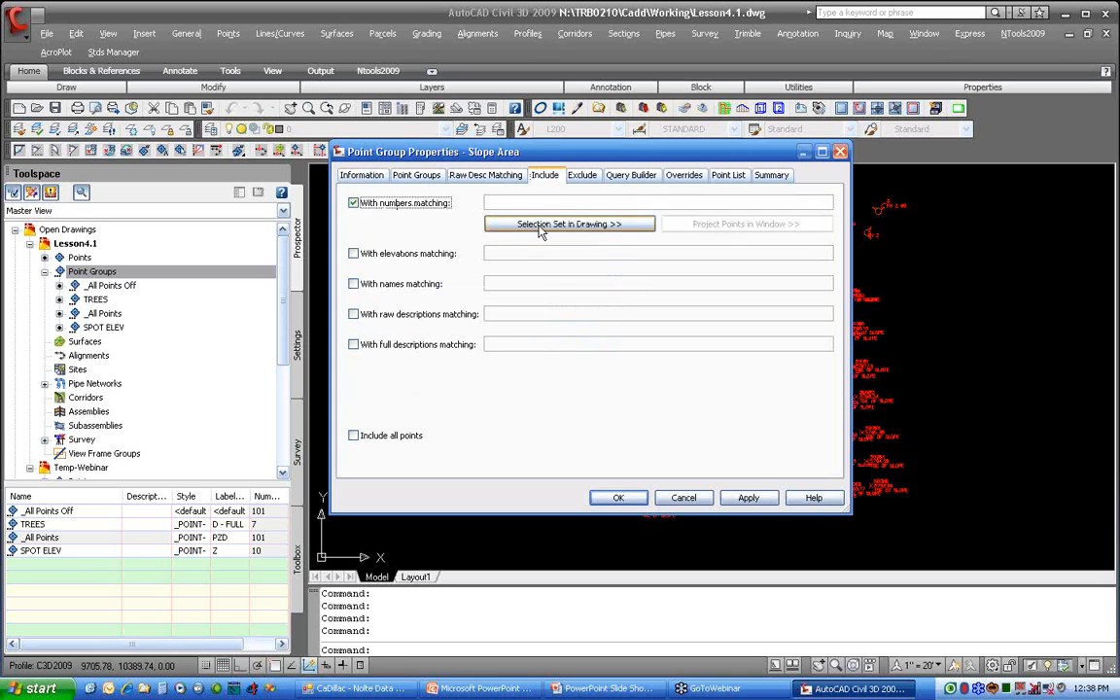
pyautogui.click(569, 224)
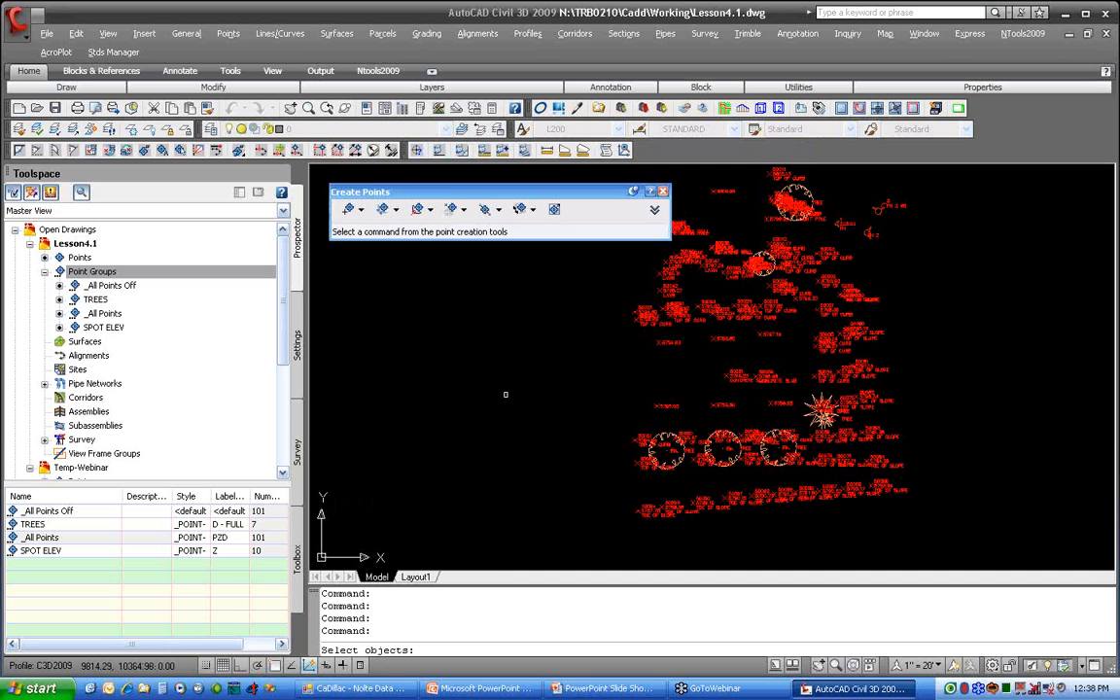
pyautogui.write('wp')
pyautogui.press('Return')
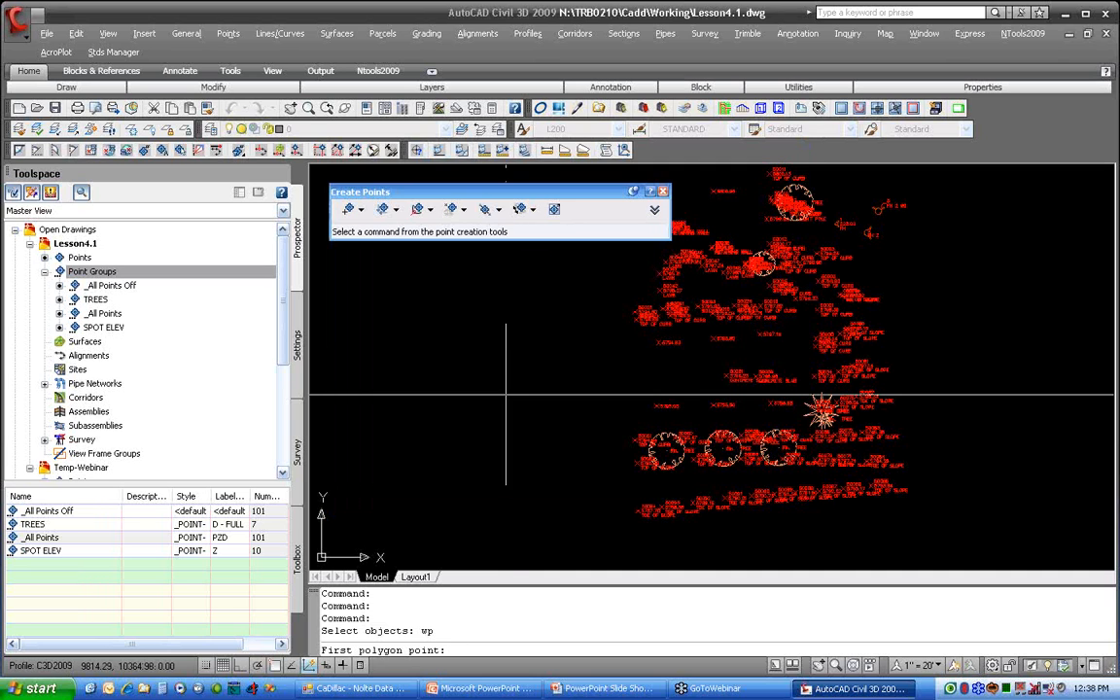
pyautogui.click(620, 450)
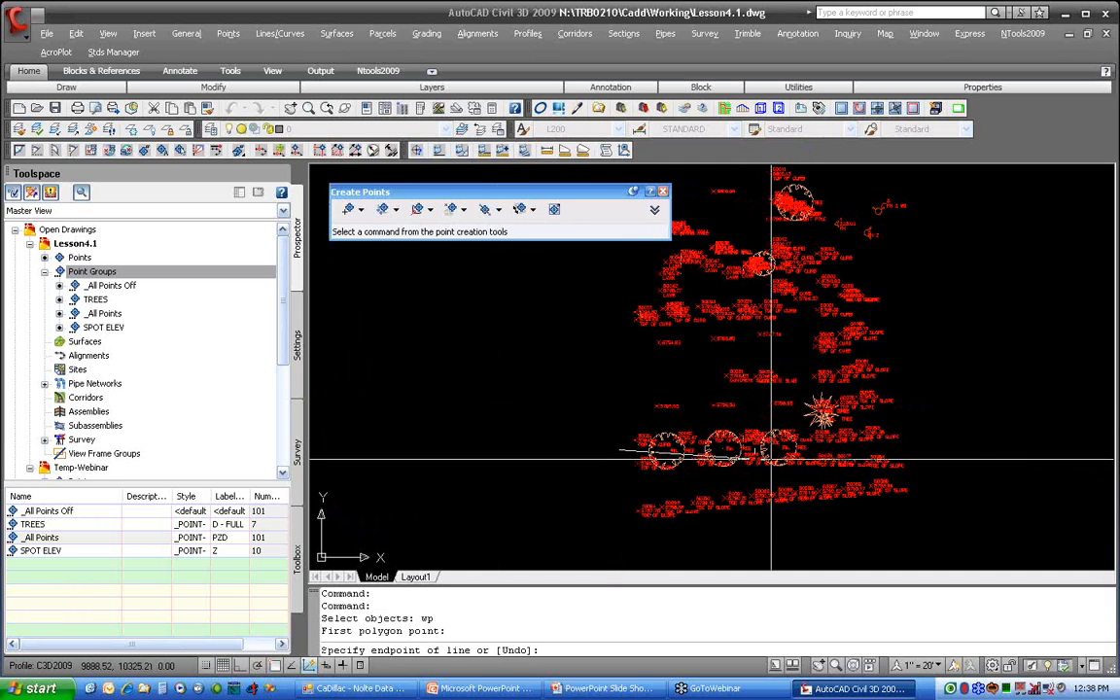
pyautogui.click(828, 449)
pyautogui.click(828, 269)
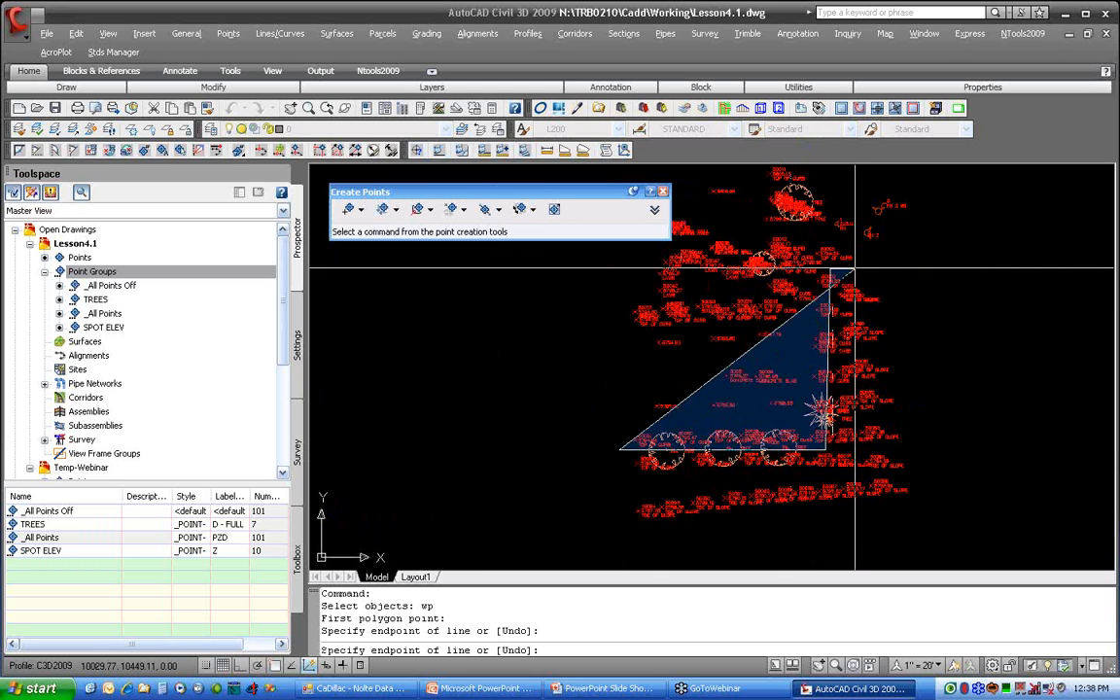
pyautogui.click(911, 280)
pyautogui.click(935, 503)
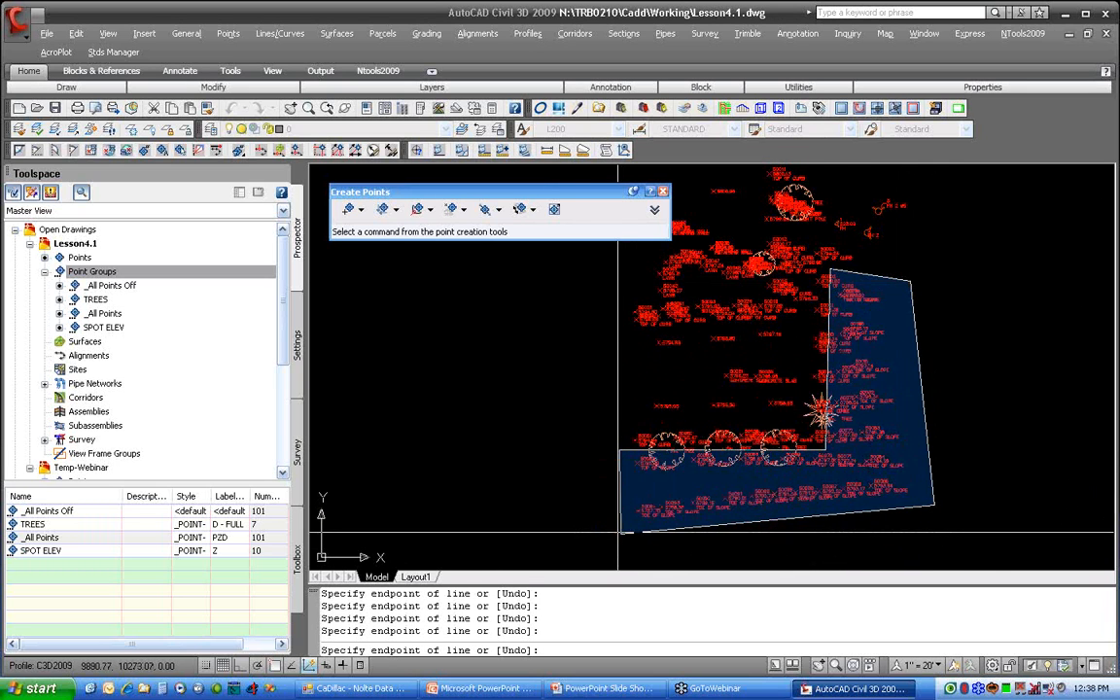
pyautogui.press('Return')
pyautogui.press('Return')
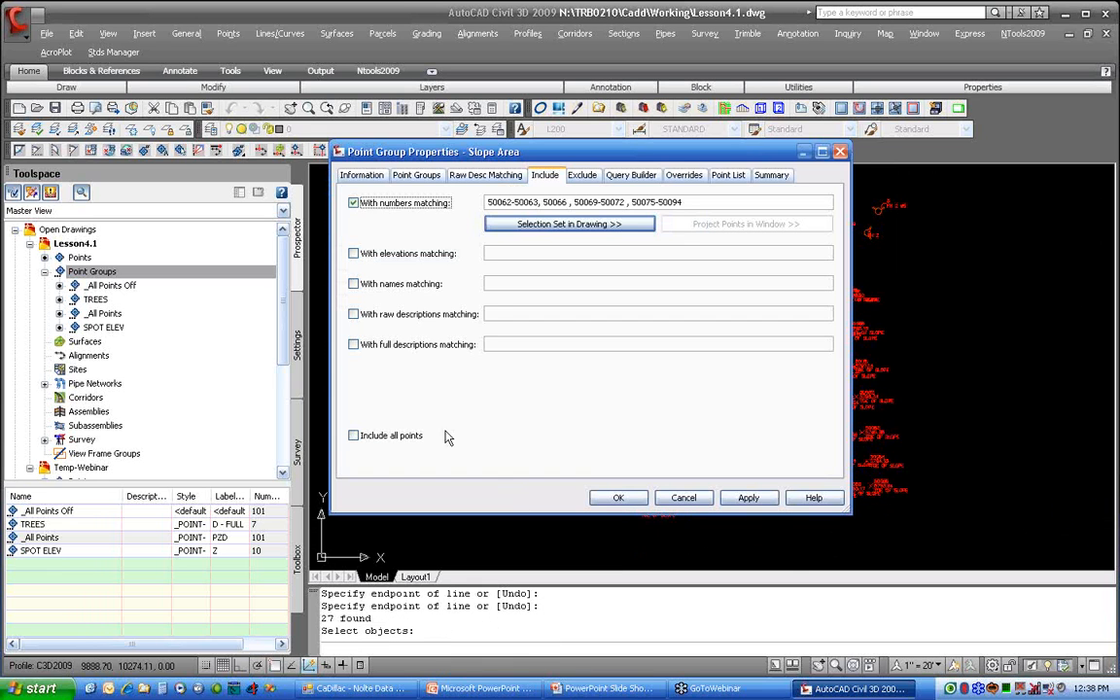
pyautogui.click(617, 497)
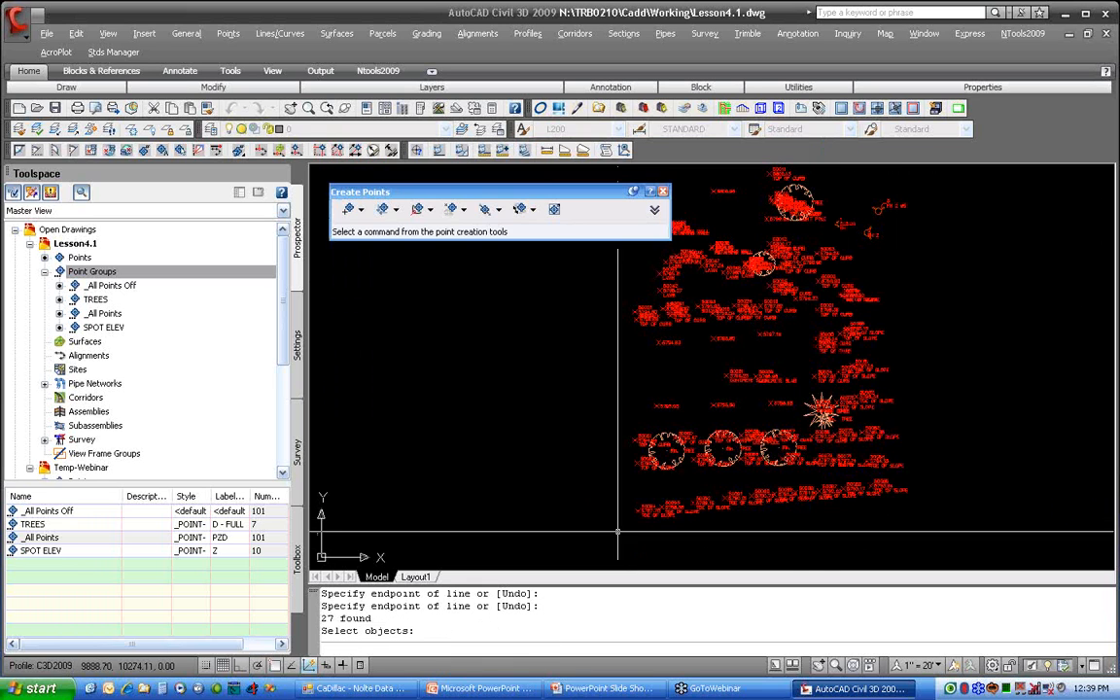
# Step: Move the Slope Area group below _All Points Off, to the end of the point group display order
pyautogui.rightClick(145, 271)
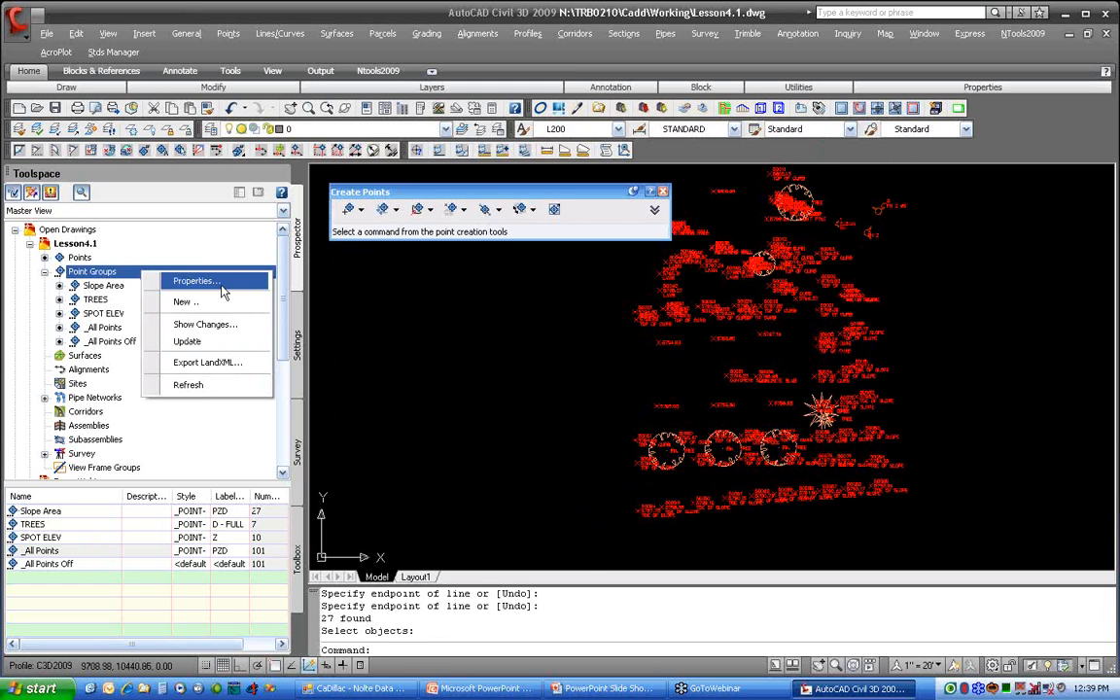
pyautogui.click(199, 281)
pyautogui.click(636, 394)
pyautogui.click(636, 394)
pyautogui.click(636, 394)
pyautogui.click(636, 394)
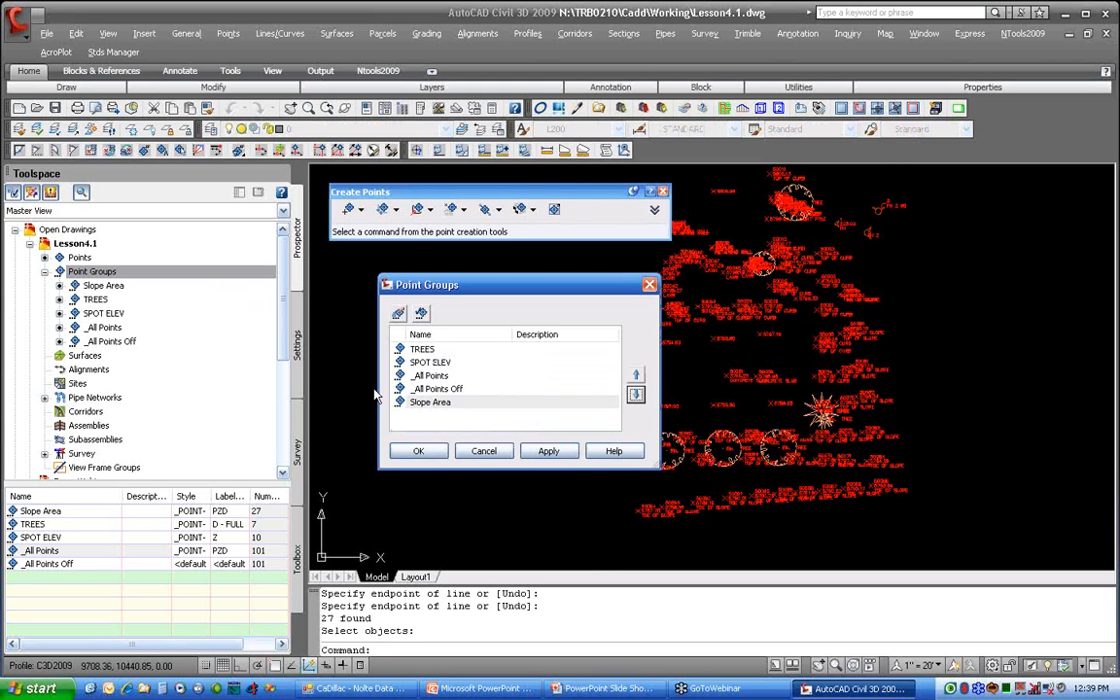
pyautogui.click(418, 451)
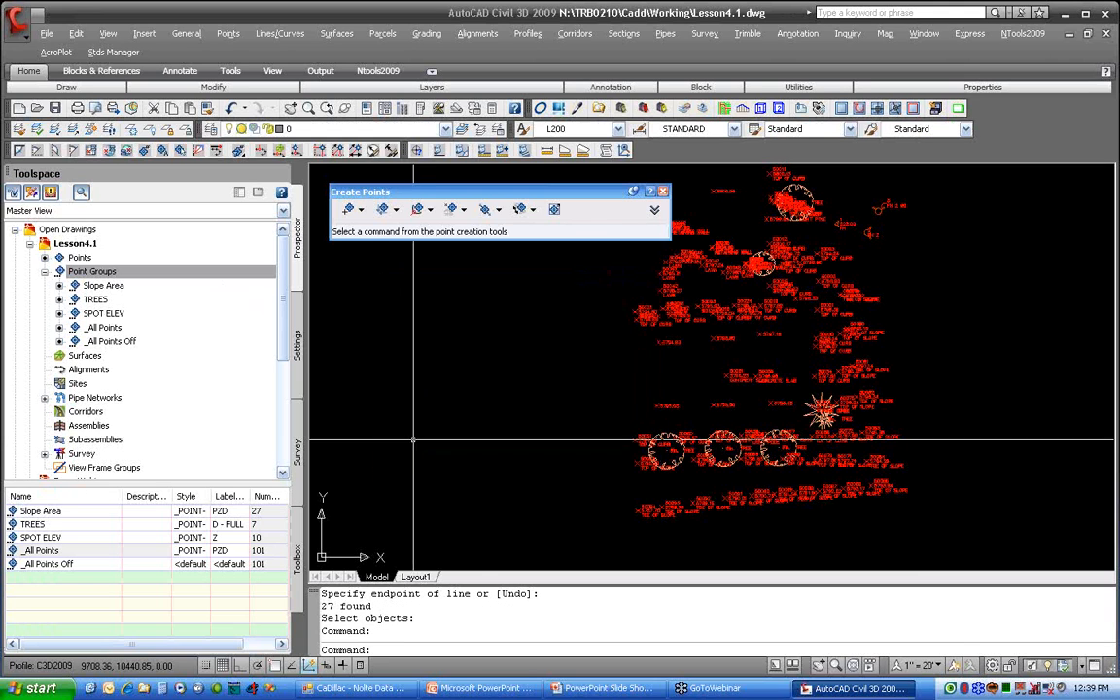
# Step: Update the point groups and the drawing display, and list the points of the Slope Area group
pyautogui.rightClick(207, 278)
pyautogui.click(257, 348)
pyautogui.rightClick(201, 273)
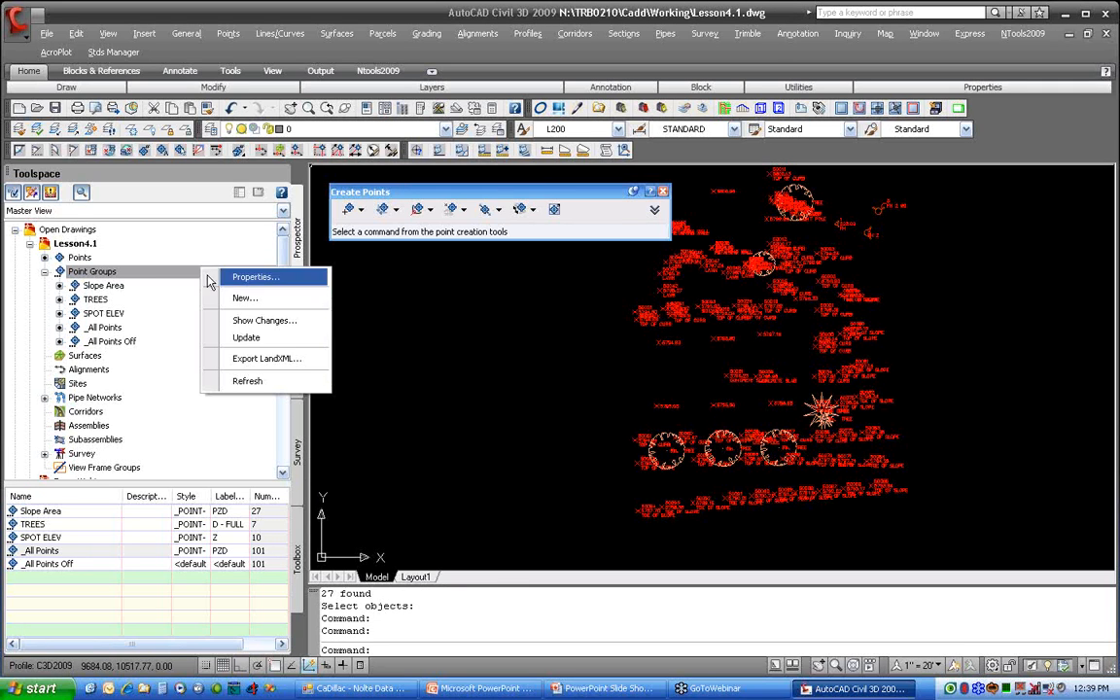
pyautogui.click(255, 384)
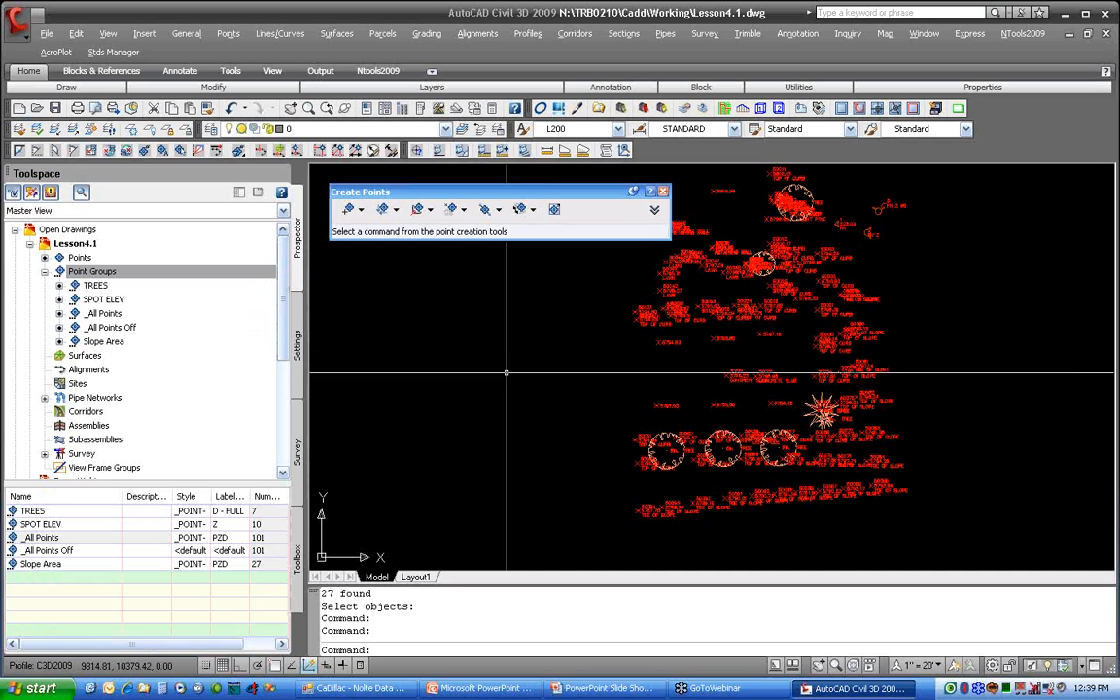
pyautogui.press('Return')
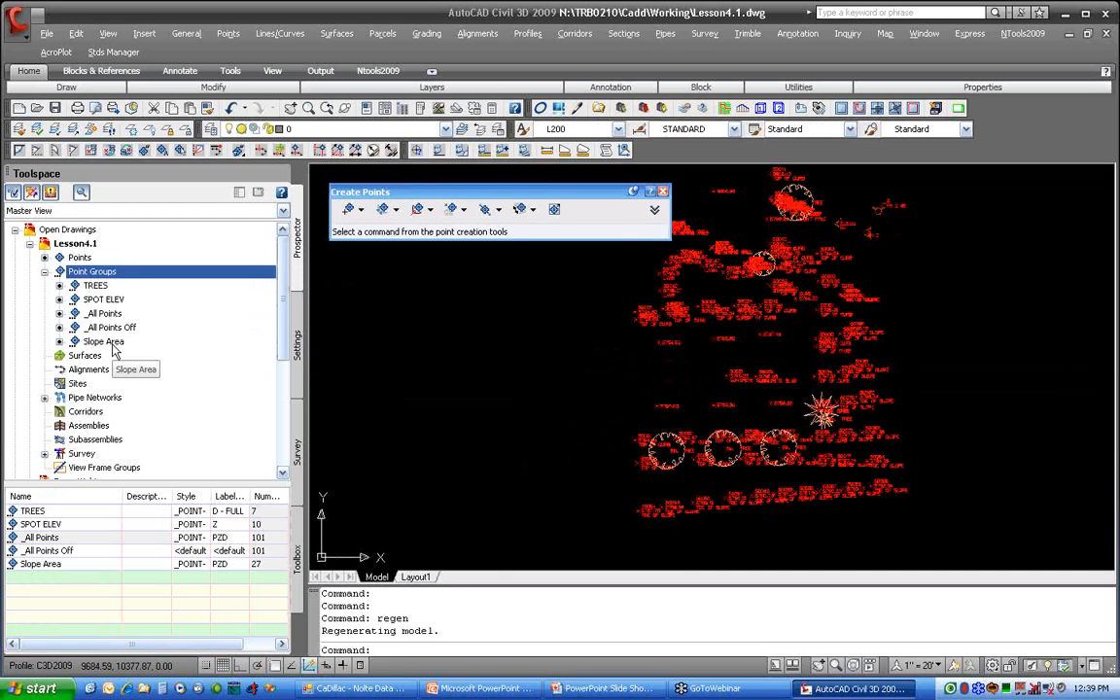
pyautogui.click(114, 346)
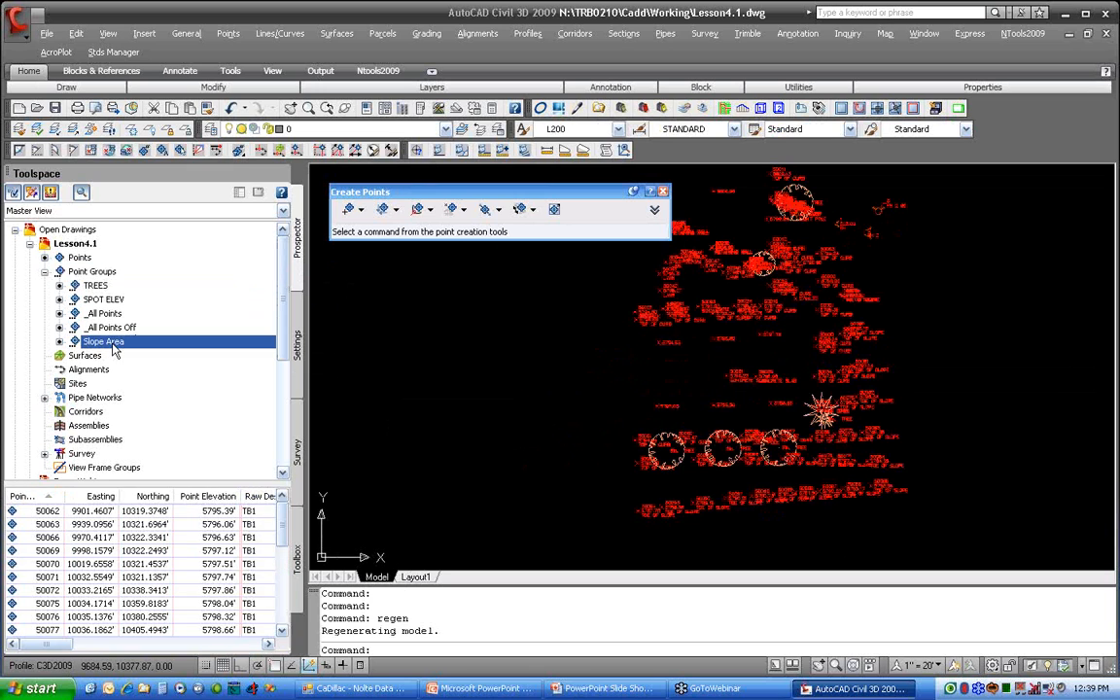
# Step: Review the included point numbers in the Slope Area point group's properties
pyautogui.rightClick(114, 346)
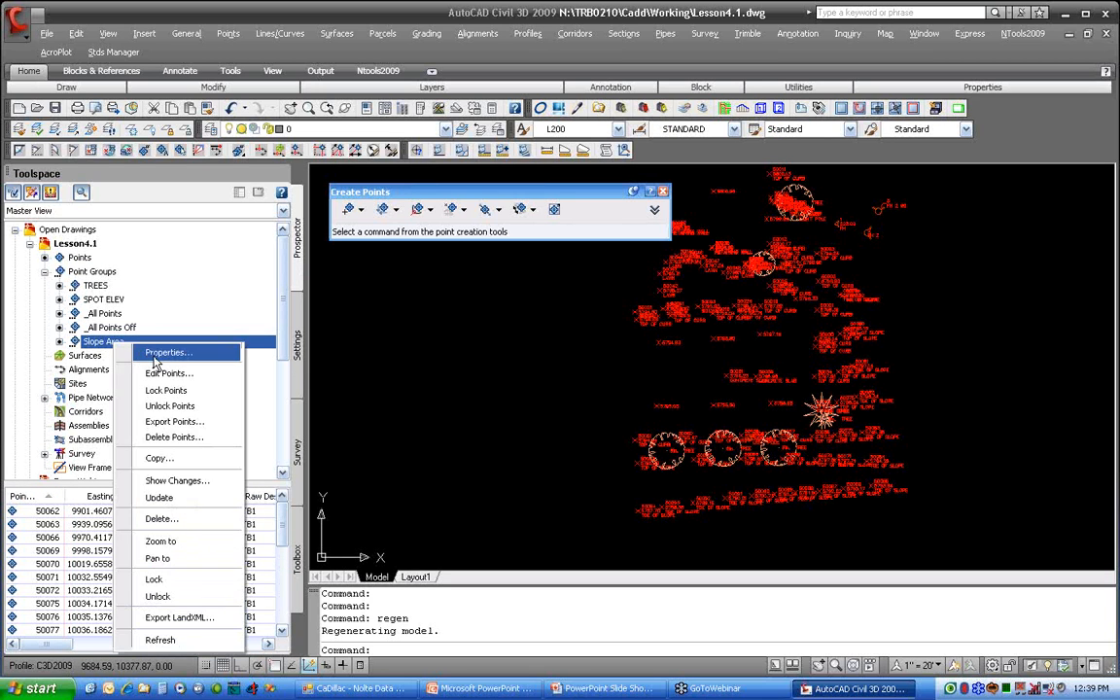
pyautogui.click(146, 352)
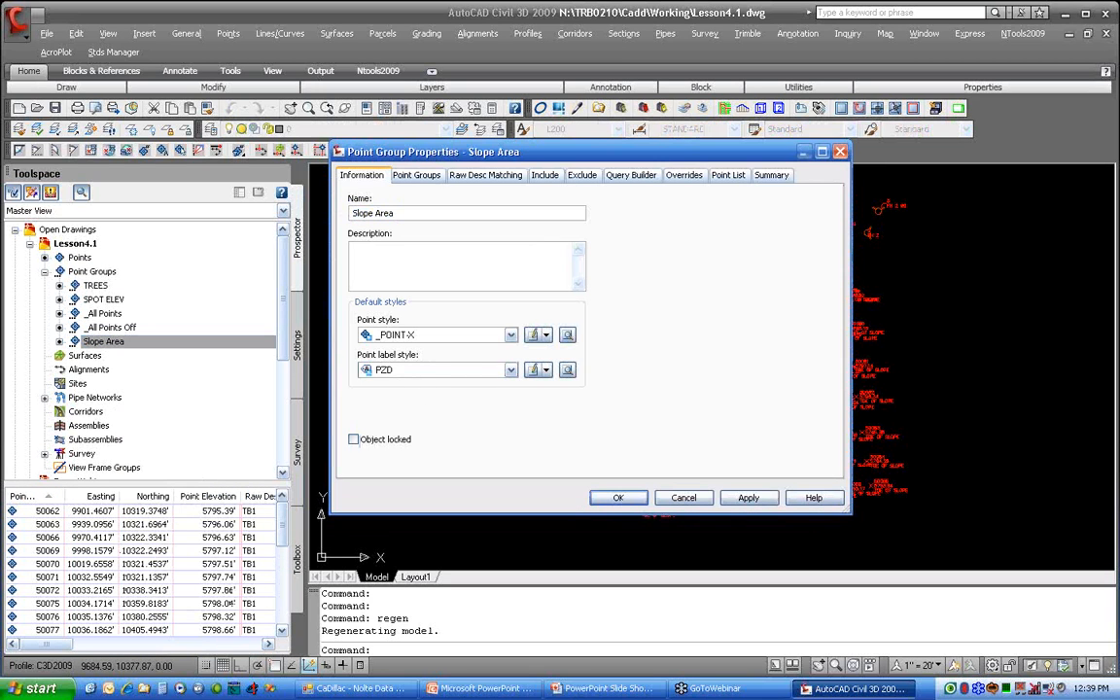
pyautogui.click(549, 177)
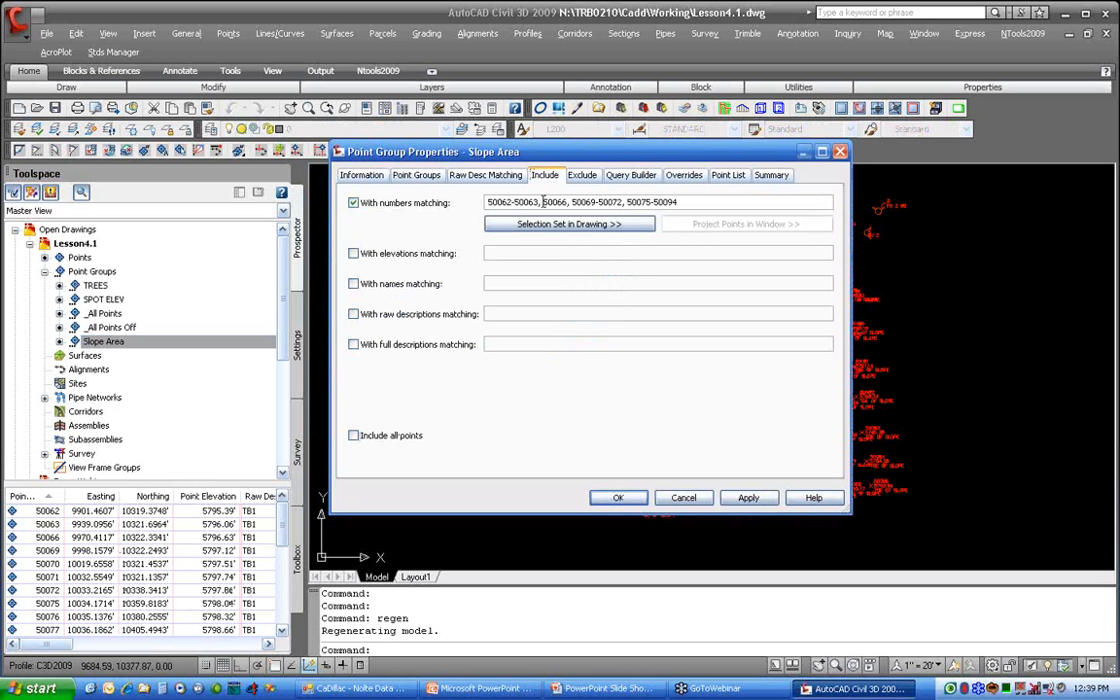
pyautogui.click(438, 205)
pyautogui.click(440, 206)
pyautogui.click(613, 498)
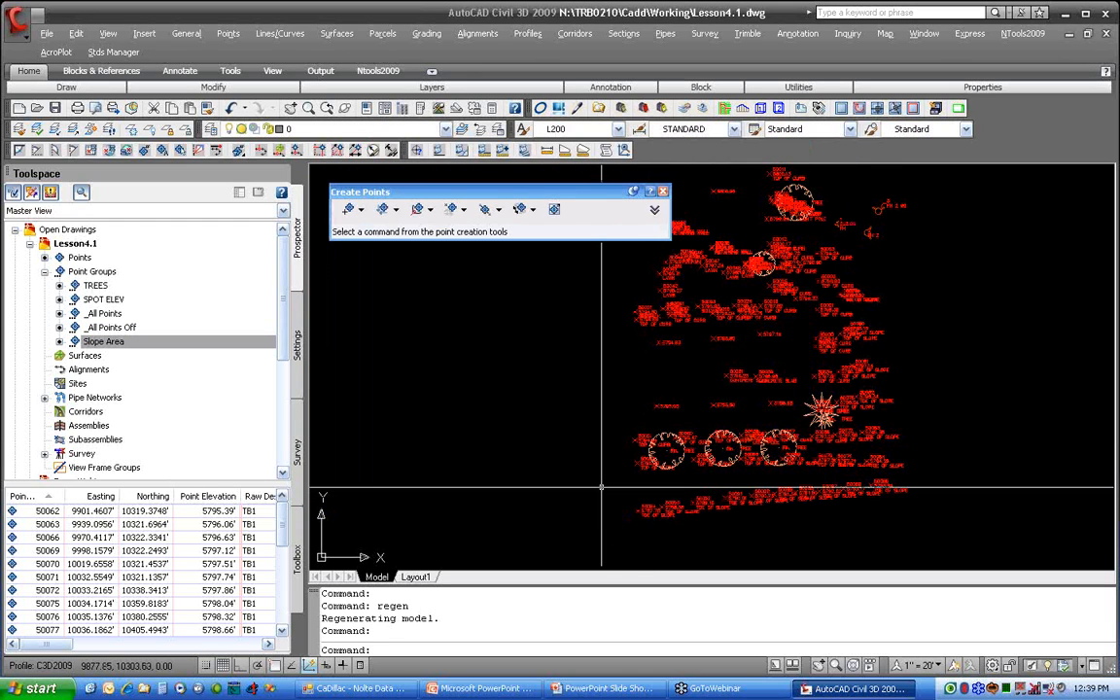
# Step: Move the _All Points group one place down, below _All Points Off, in the point group display order
pyautogui.click(105, 313)
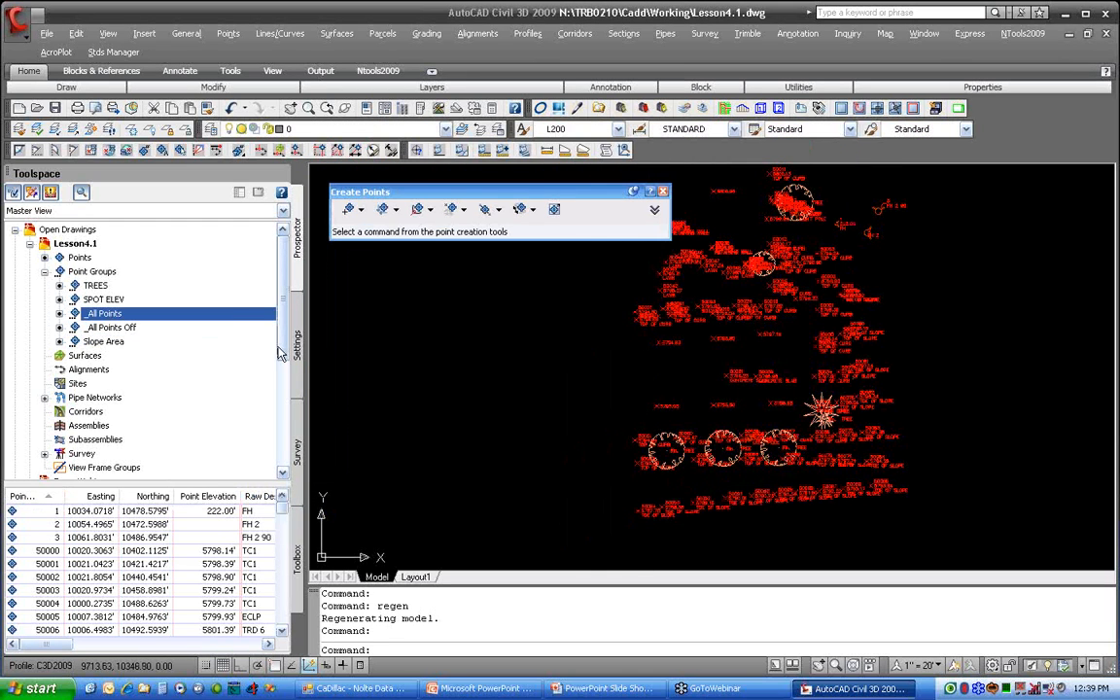
pyautogui.click(101, 273)
pyautogui.rightClick(116, 273)
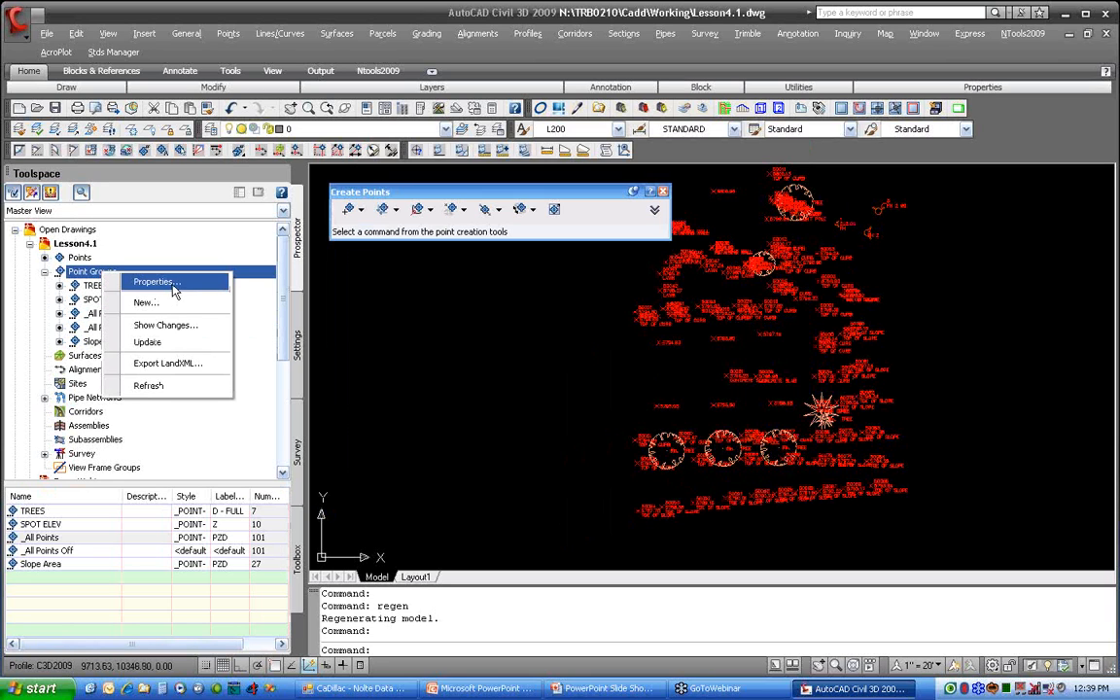
pyautogui.click(172, 284)
pyautogui.click(489, 377)
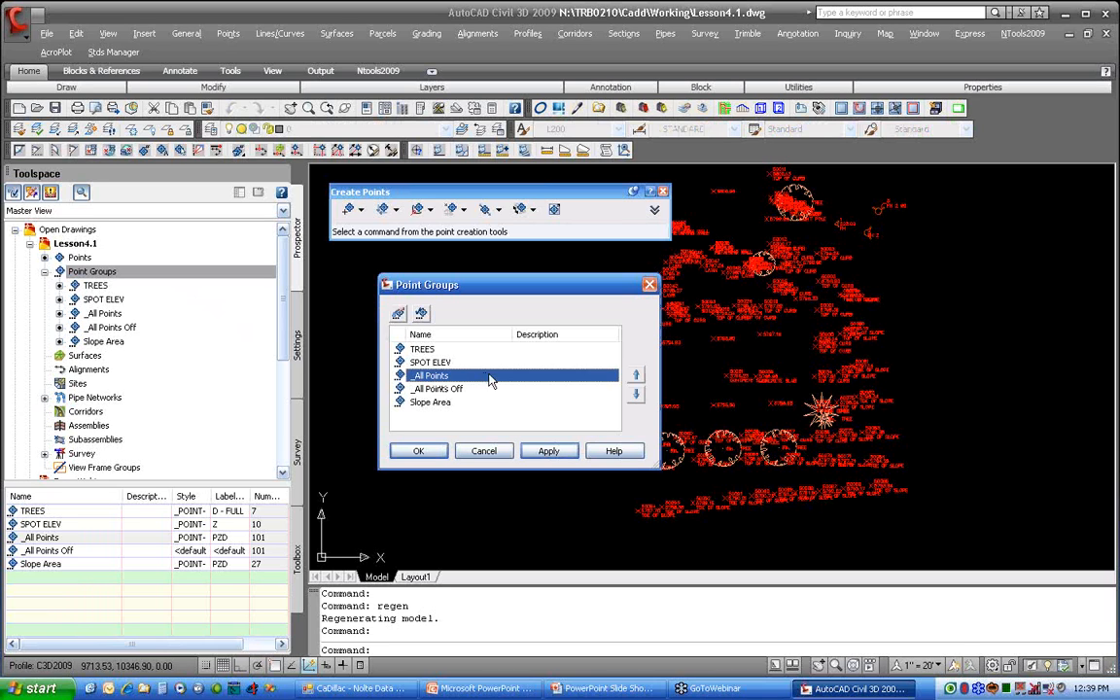
pyautogui.click(636, 394)
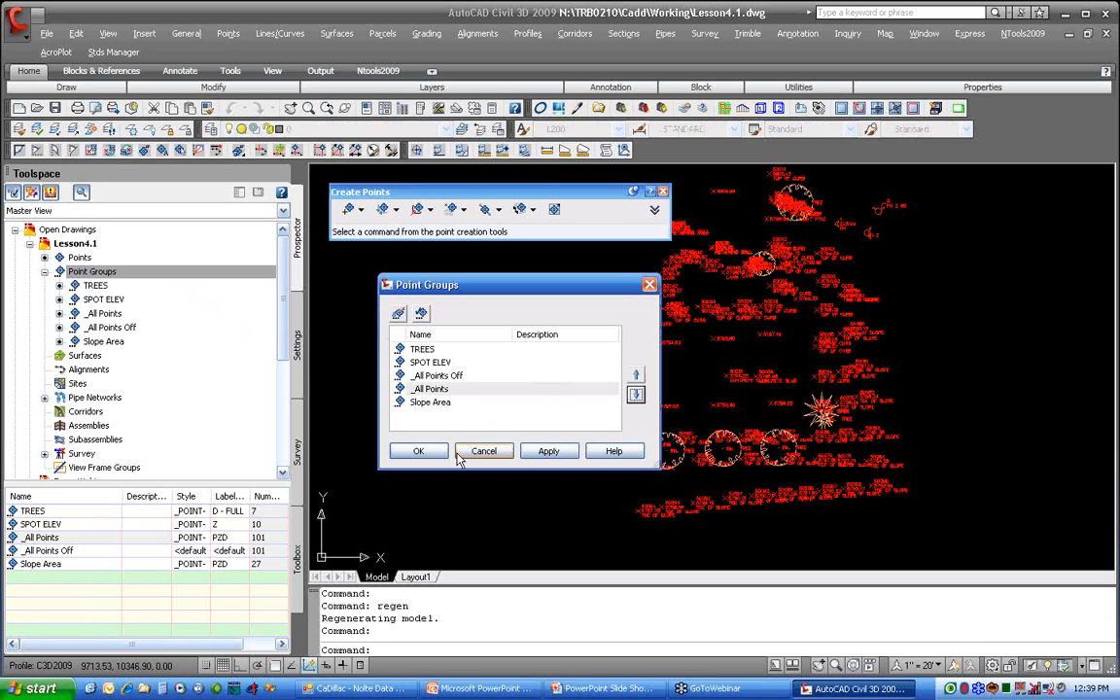
pyautogui.click(419, 451)
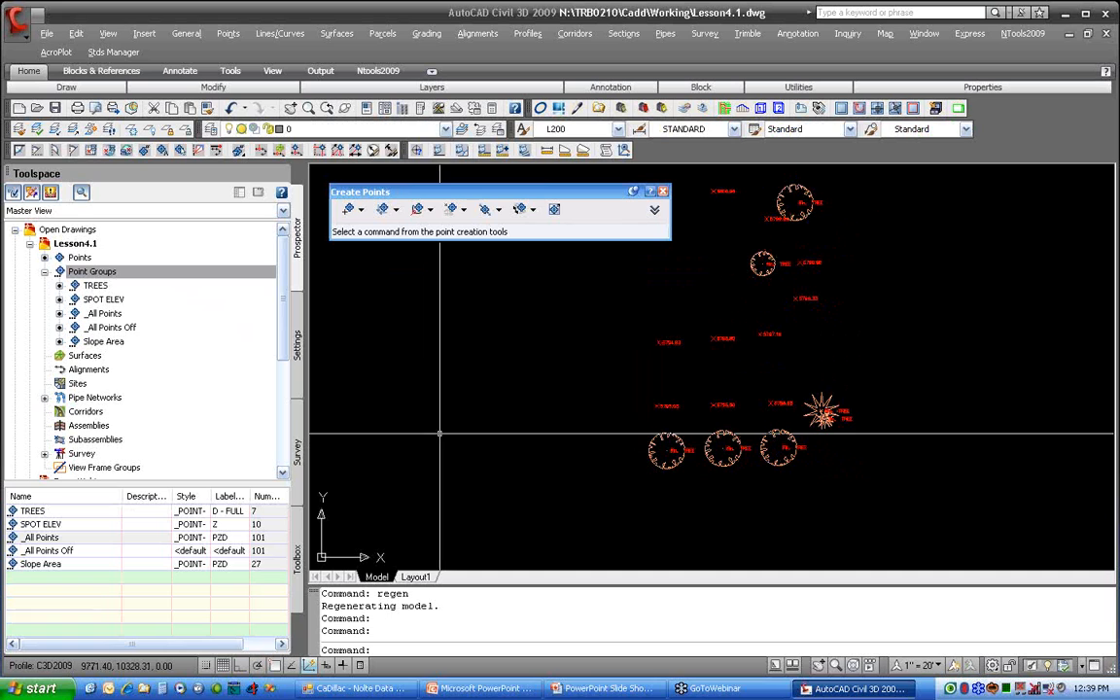
# Step: Move the Slope Area group up two places, above _All Points Off, in the point group display order
pyautogui.rightClick(144, 274)
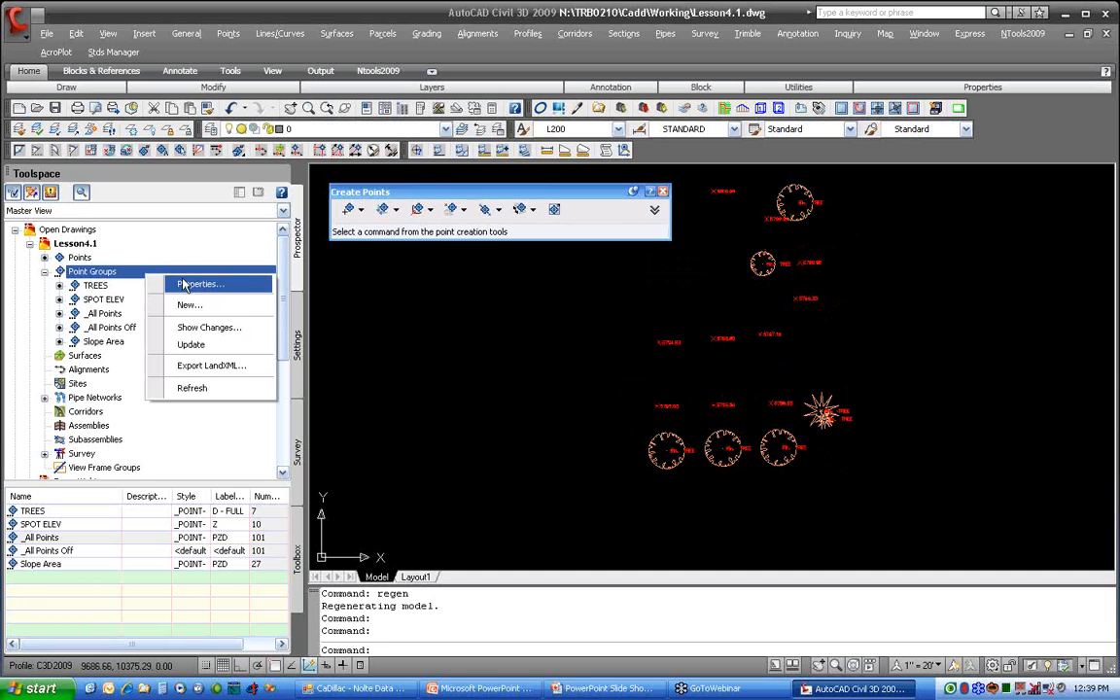
pyautogui.click(183, 284)
pyautogui.click(430, 401)
pyautogui.click(635, 376)
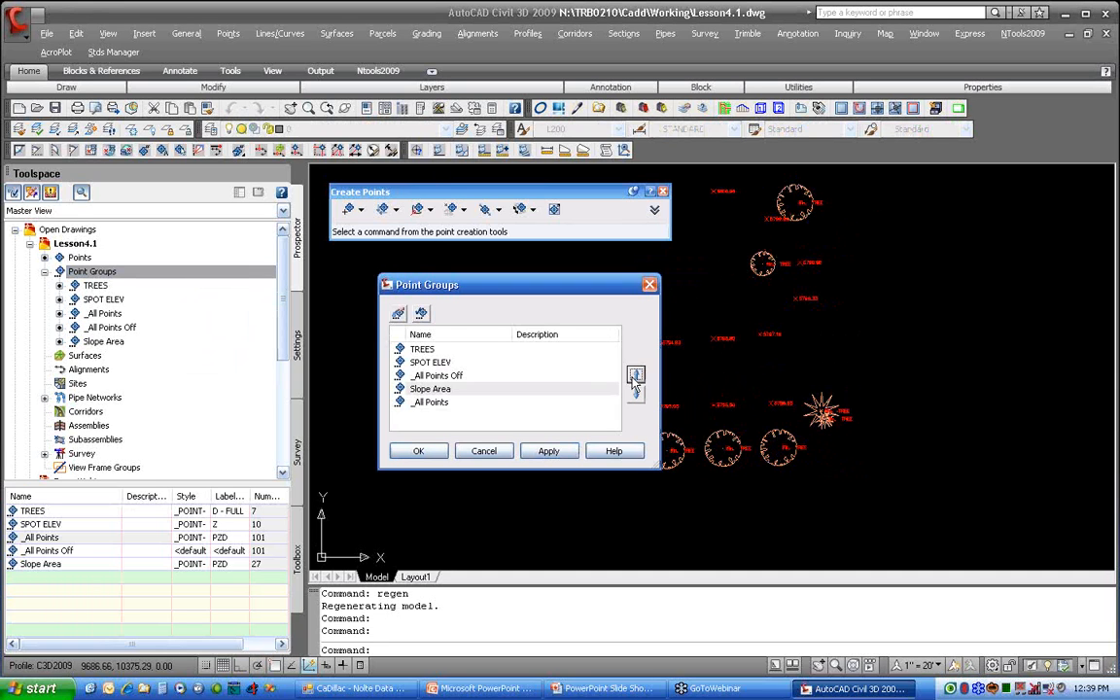
pyautogui.click(635, 376)
pyautogui.click(419, 452)
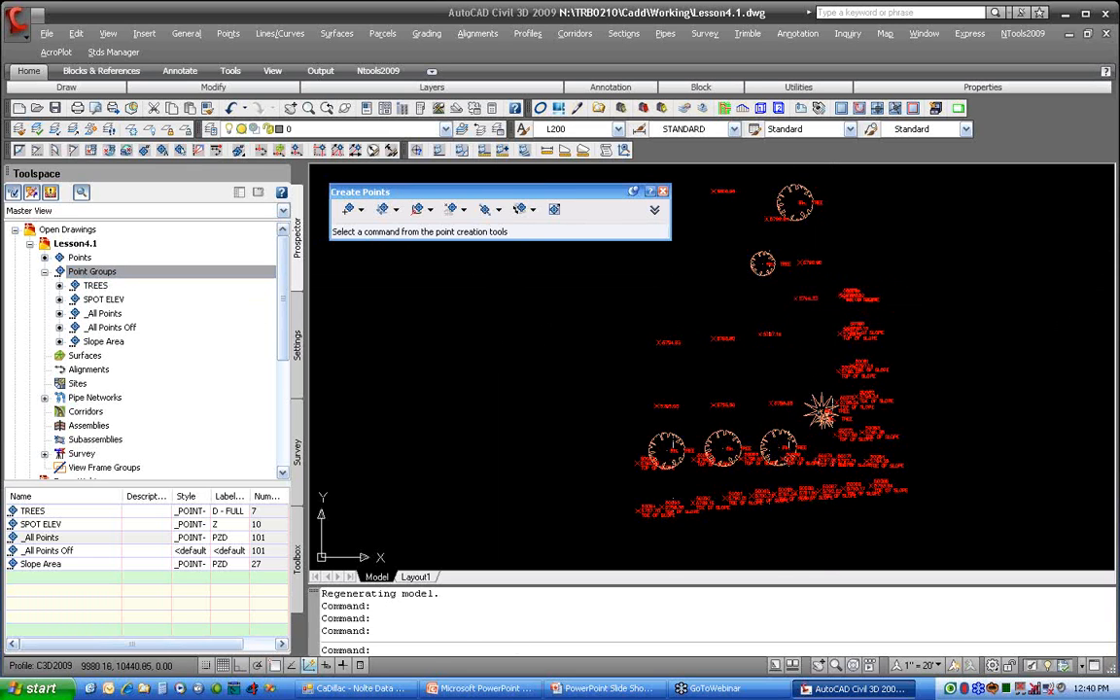
# Step: Pull the 5798.33 spot elevation label up and away from its point marker so a leader connects them
pyautogui.doubleClick(823, 303)
pyautogui.scroll(5, 824, 303)
pyautogui.click(561, 332)
pyautogui.click(505, 332)
pyautogui.click(547, 280)
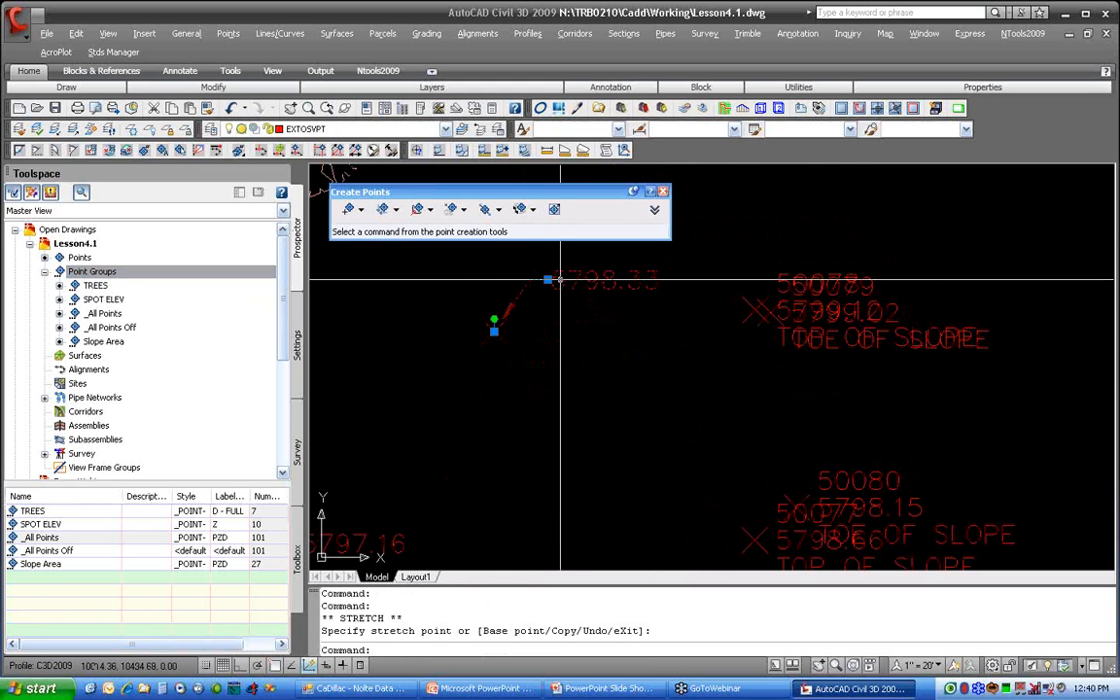
pyautogui.press('Escape')
pyautogui.scroll(3, 584, 369)
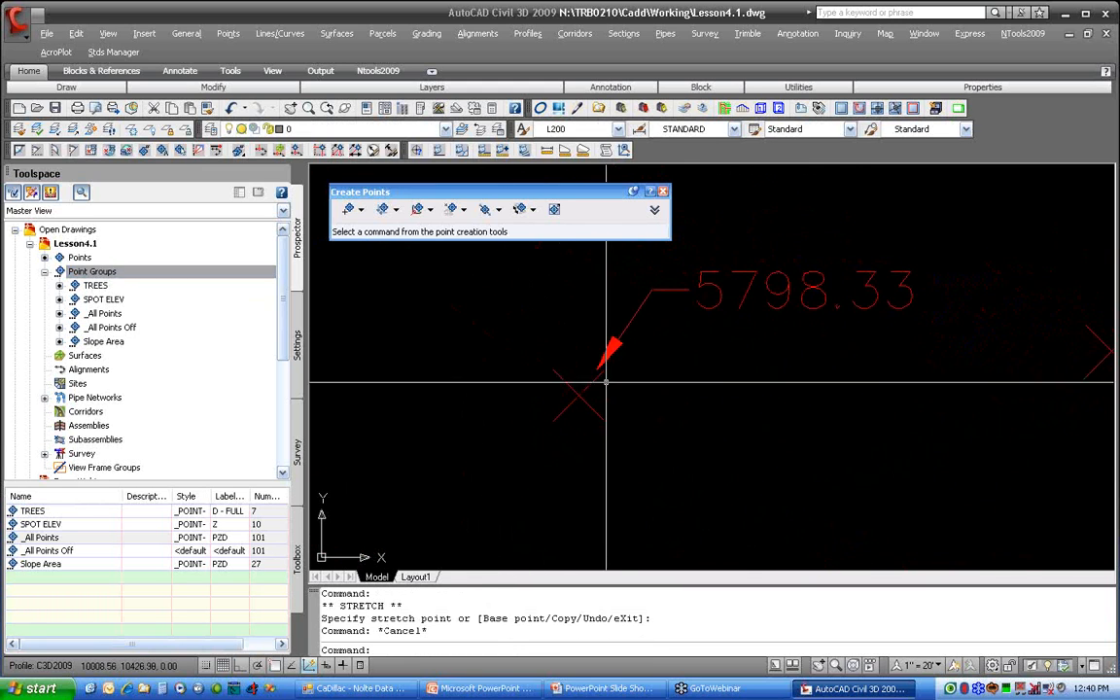
# Step: Examine all property categories in the summary of the Z point label style, and close it without changes
pyautogui.click(145, 272)
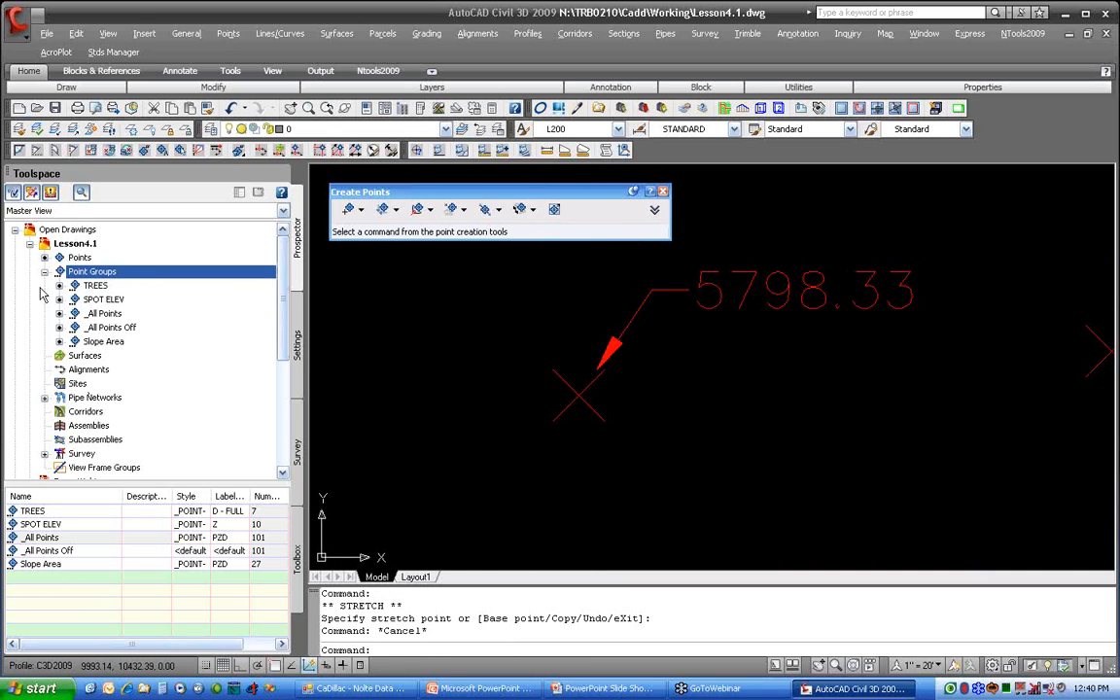
pyautogui.click(299, 333)
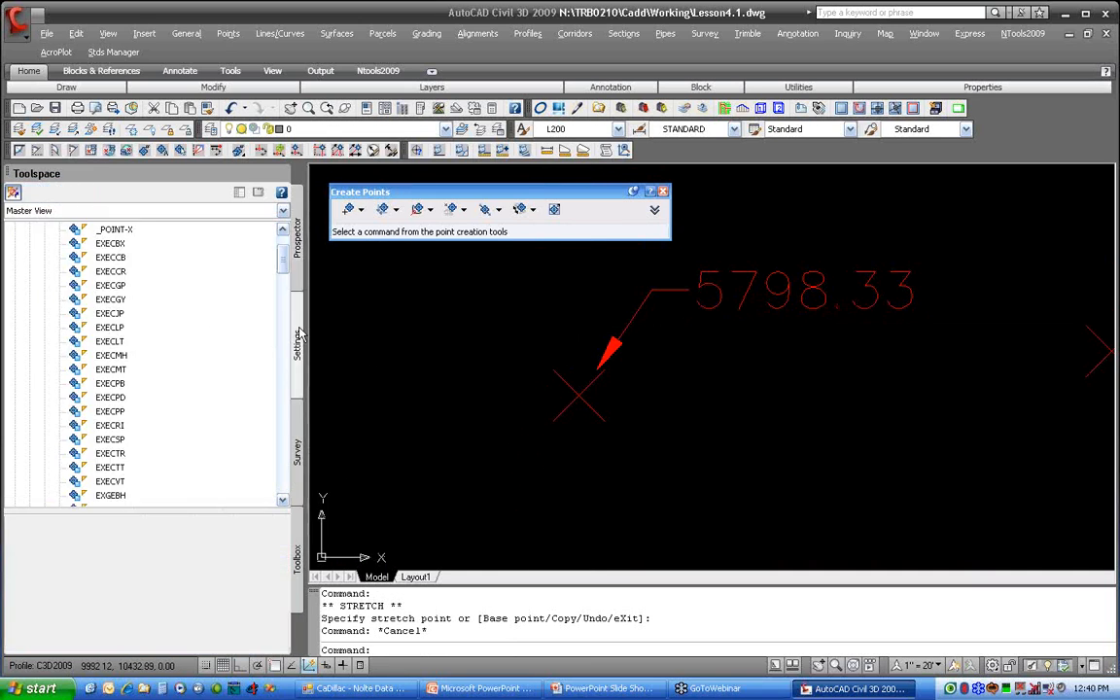
pyautogui.scroll(2, 254, 243)
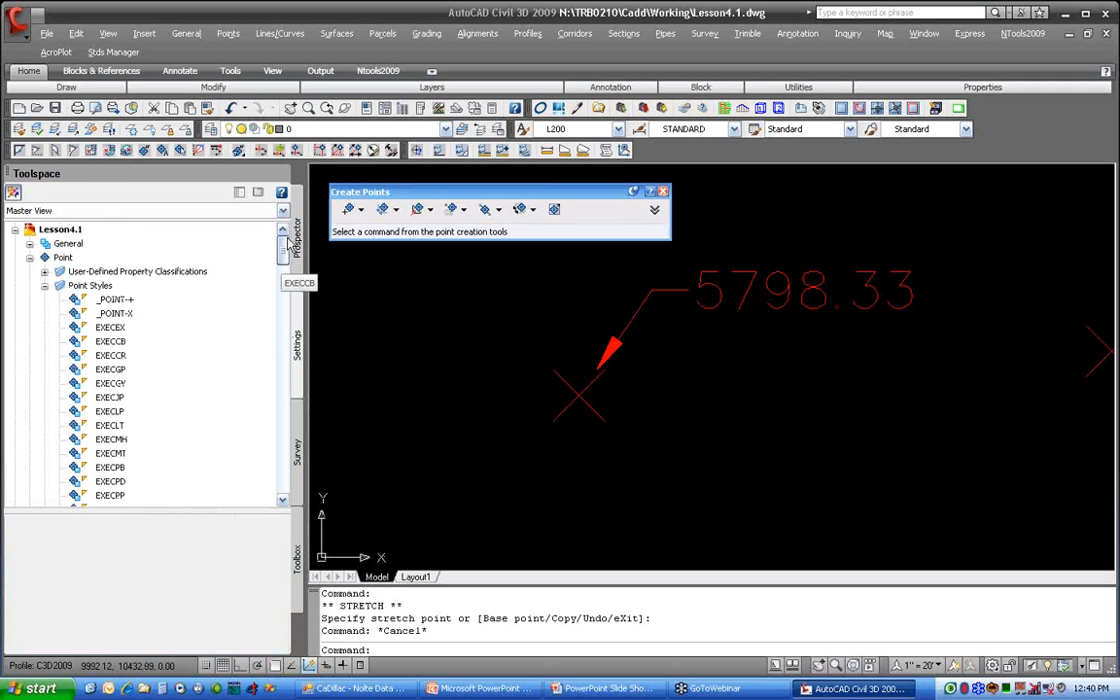
pyautogui.click(44, 284)
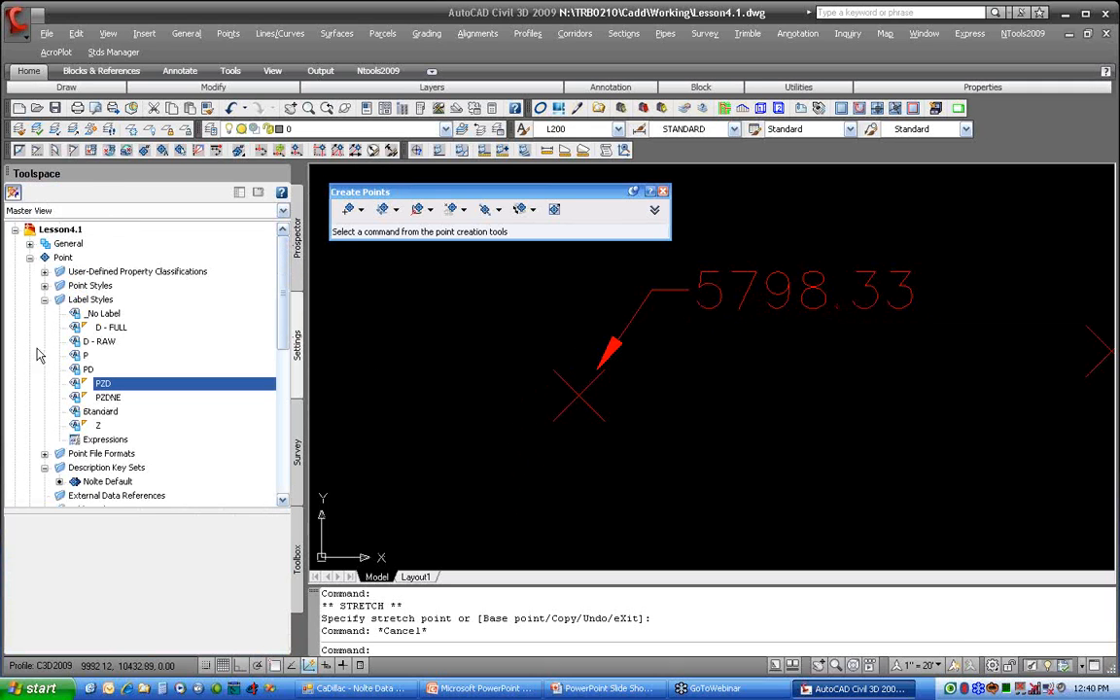
pyautogui.rightClick(121, 426)
pyautogui.click(136, 434)
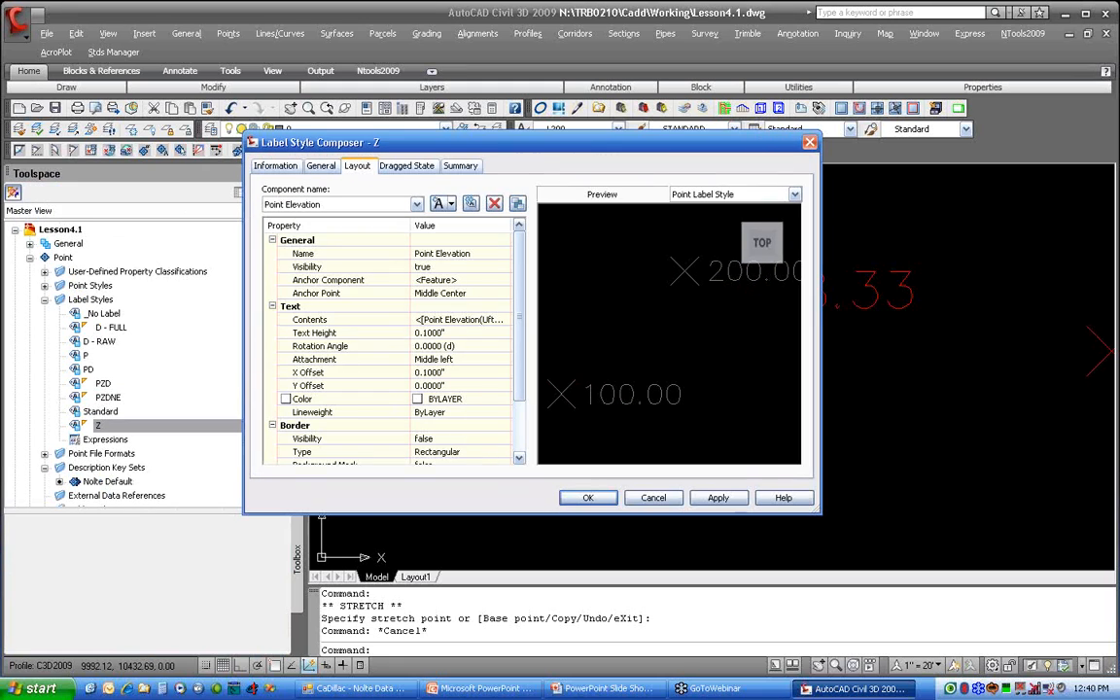
pyautogui.click(462, 166)
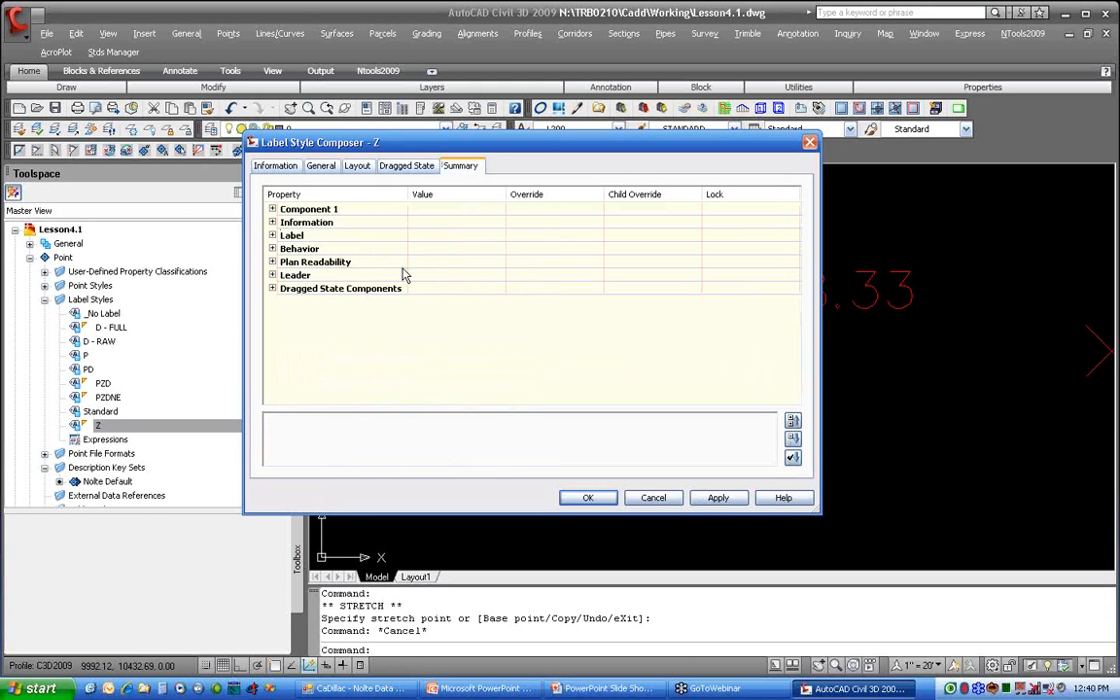
pyautogui.click(793, 439)
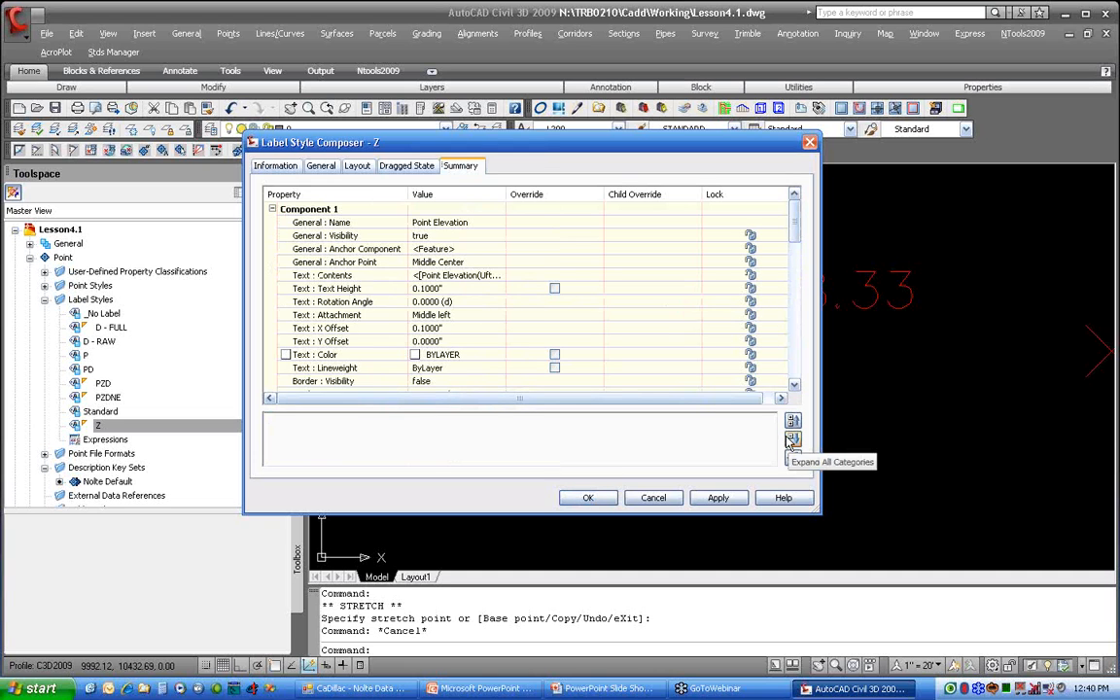
pyautogui.scroll(-2, 600, 343)
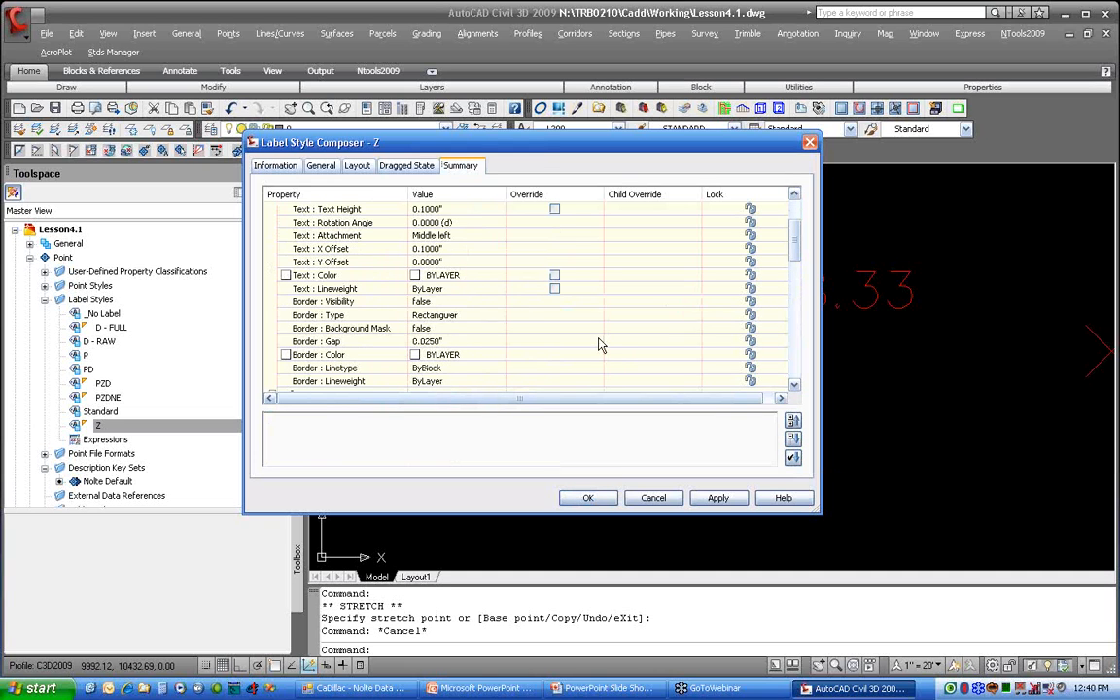
pyautogui.scroll(-2, 600, 344)
pyautogui.scroll(-2, 600, 344)
pyautogui.scroll(5, 600, 344)
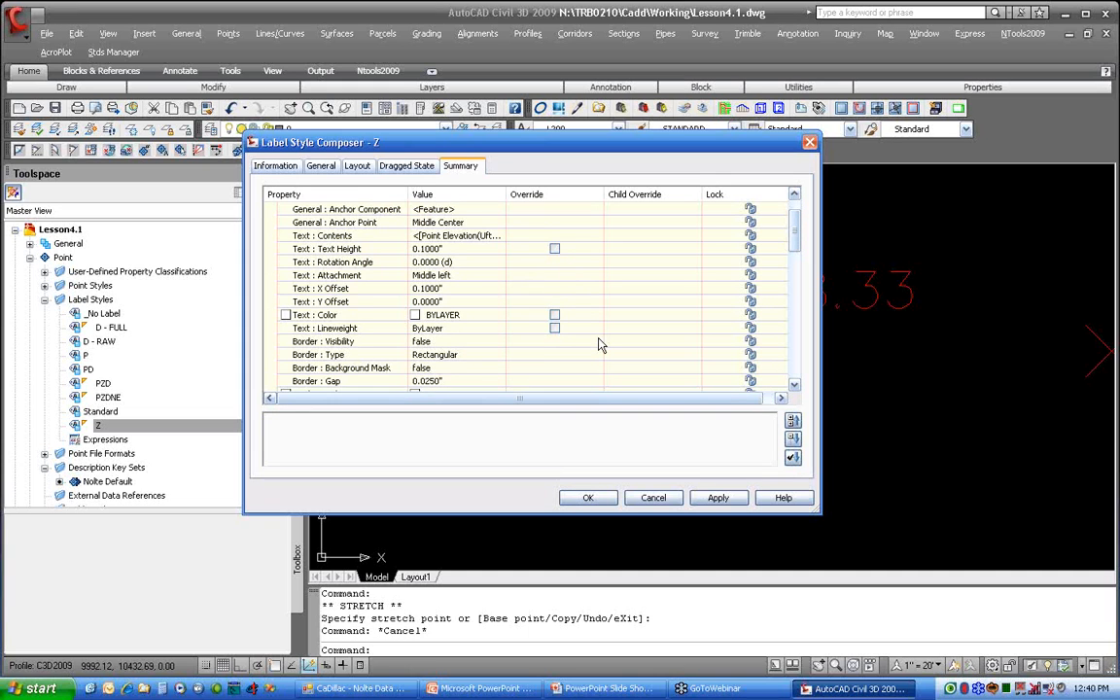
pyautogui.scroll(1, 600, 344)
pyautogui.click(653, 499)
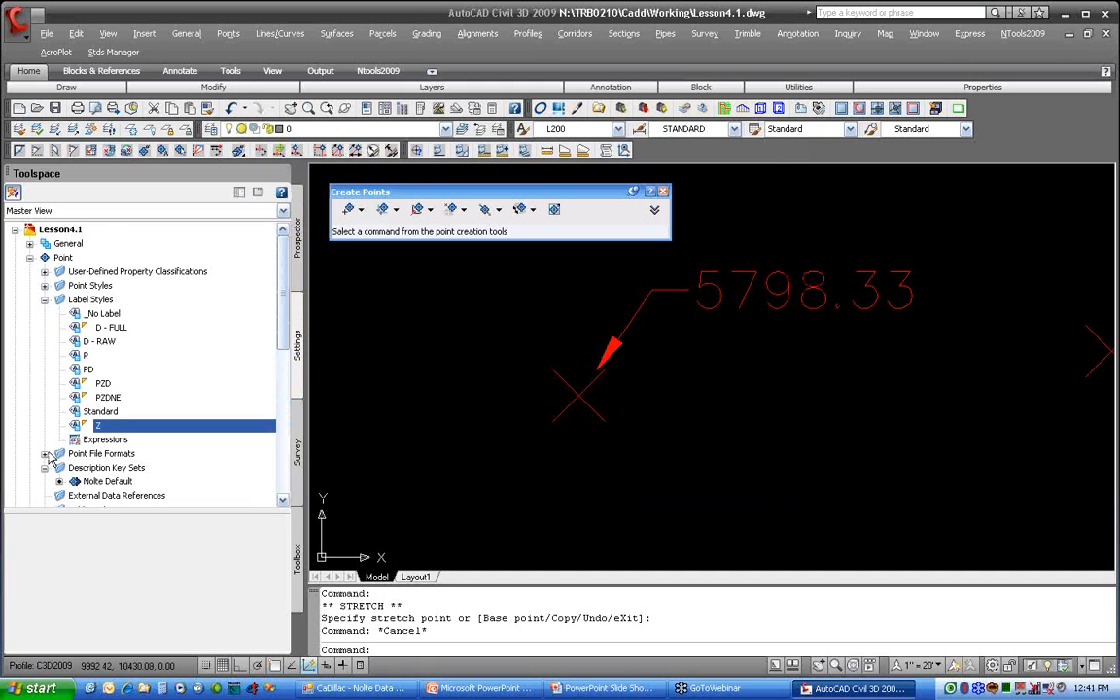
# Step: Examine the Information and Marker properties in the summary of the _POINT-X point style, and close it without changes
pyautogui.click(45, 285)
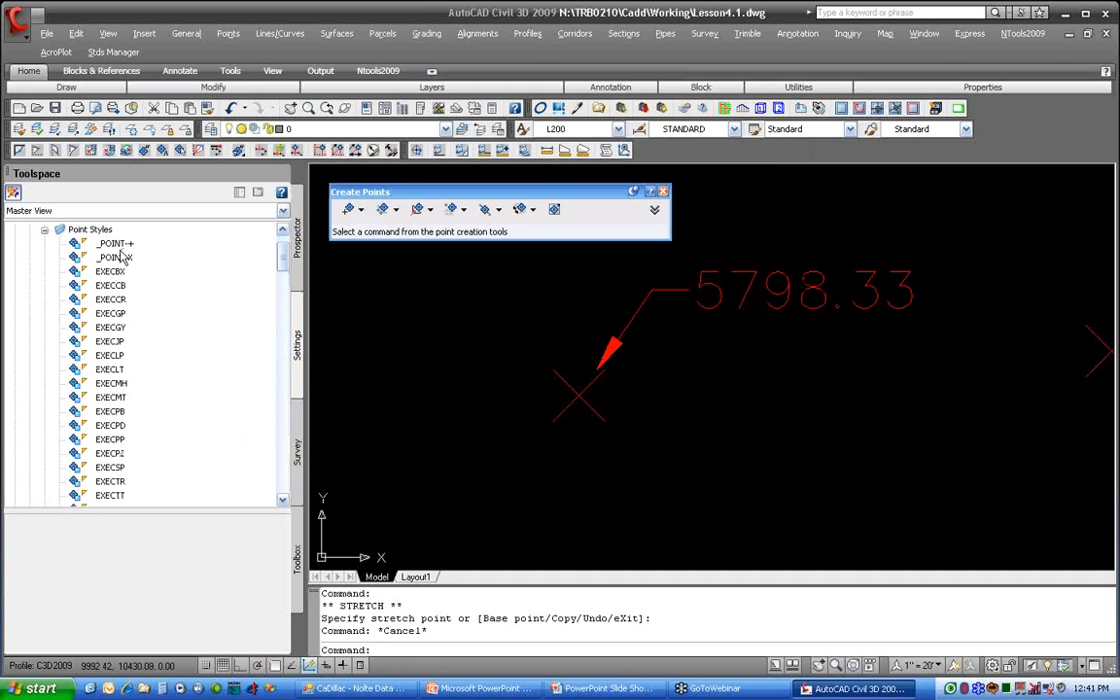
pyautogui.rightClick(127, 256)
pyautogui.click(175, 263)
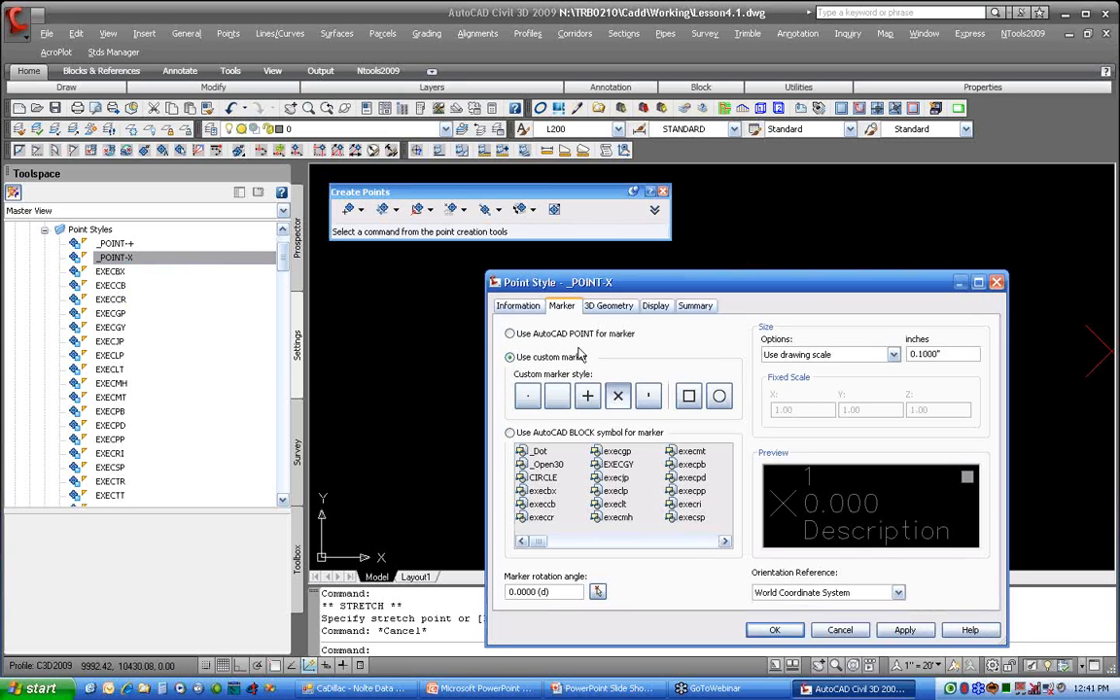
pyautogui.click(695, 306)
pyautogui.click(514, 349)
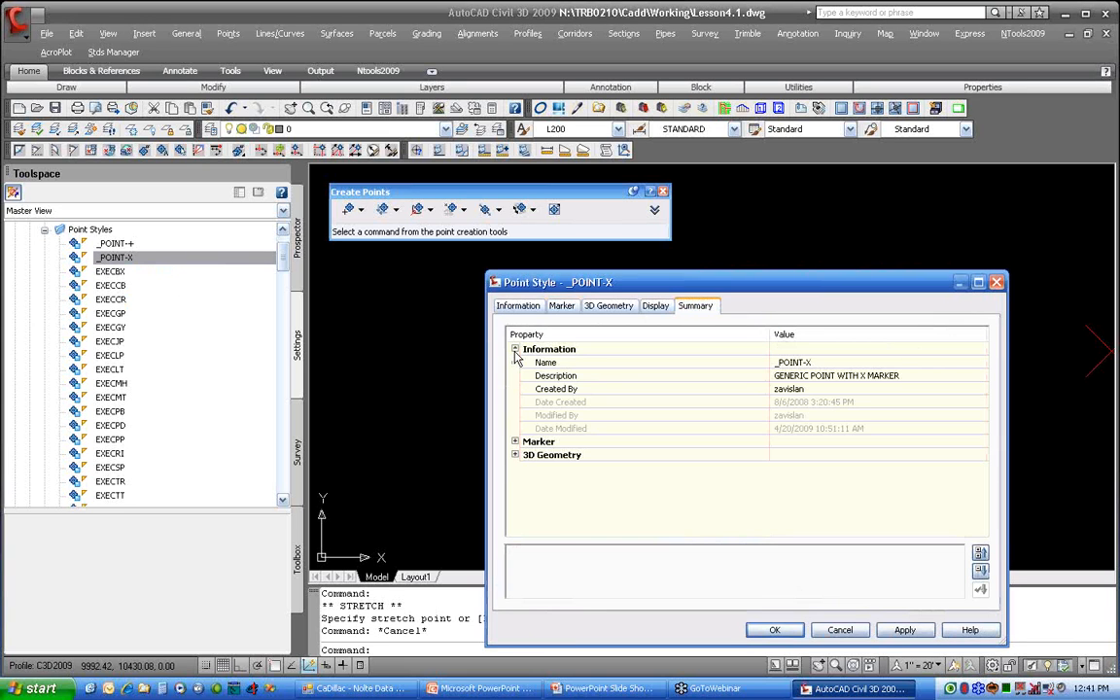
pyautogui.click(515, 442)
pyautogui.scroll(-1, 529, 445)
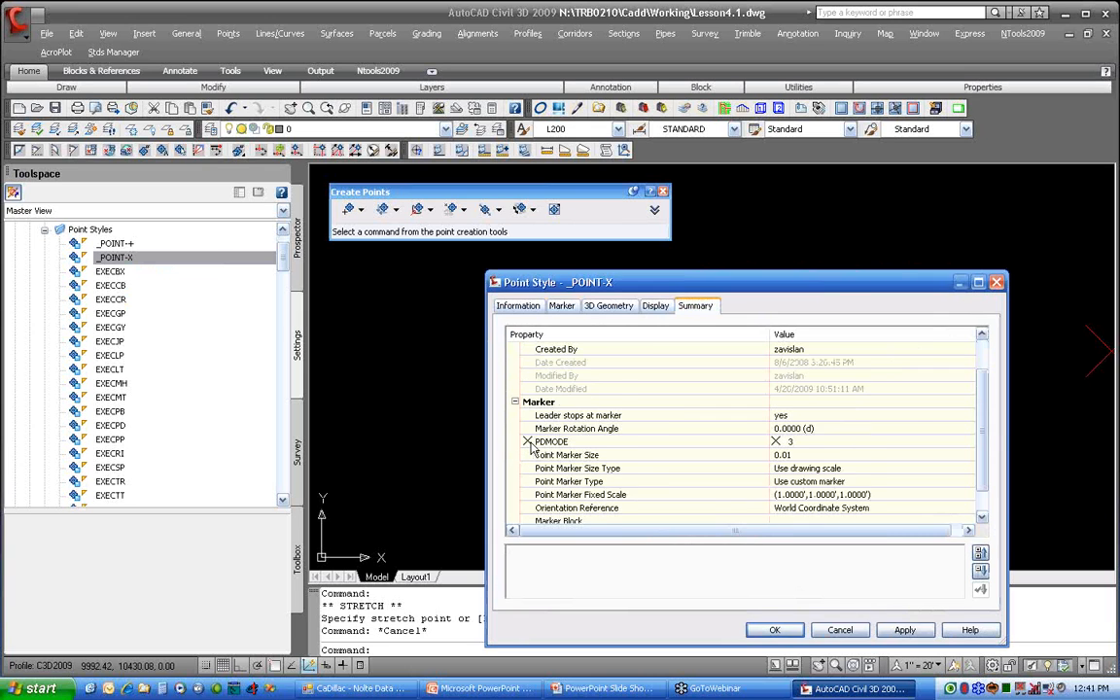
pyautogui.scroll(-1, 530, 448)
pyautogui.click(840, 630)
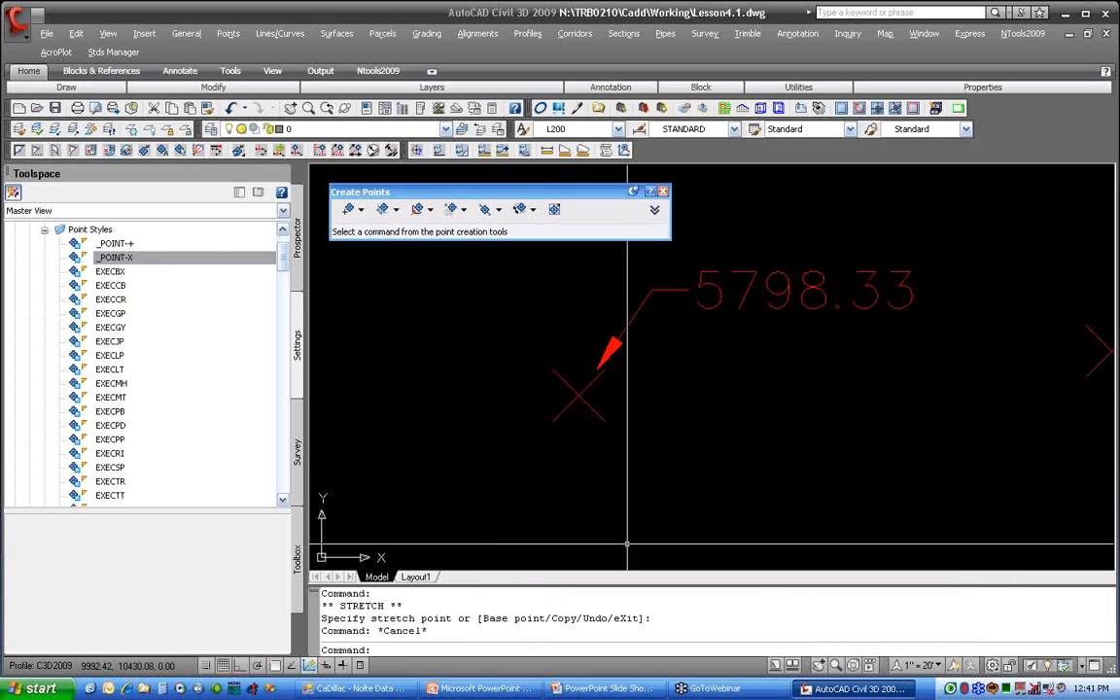
# Step: Open the Z point label style for editing and examine its layout and dragged state settings
pyautogui.scroll(1, 195, 282)
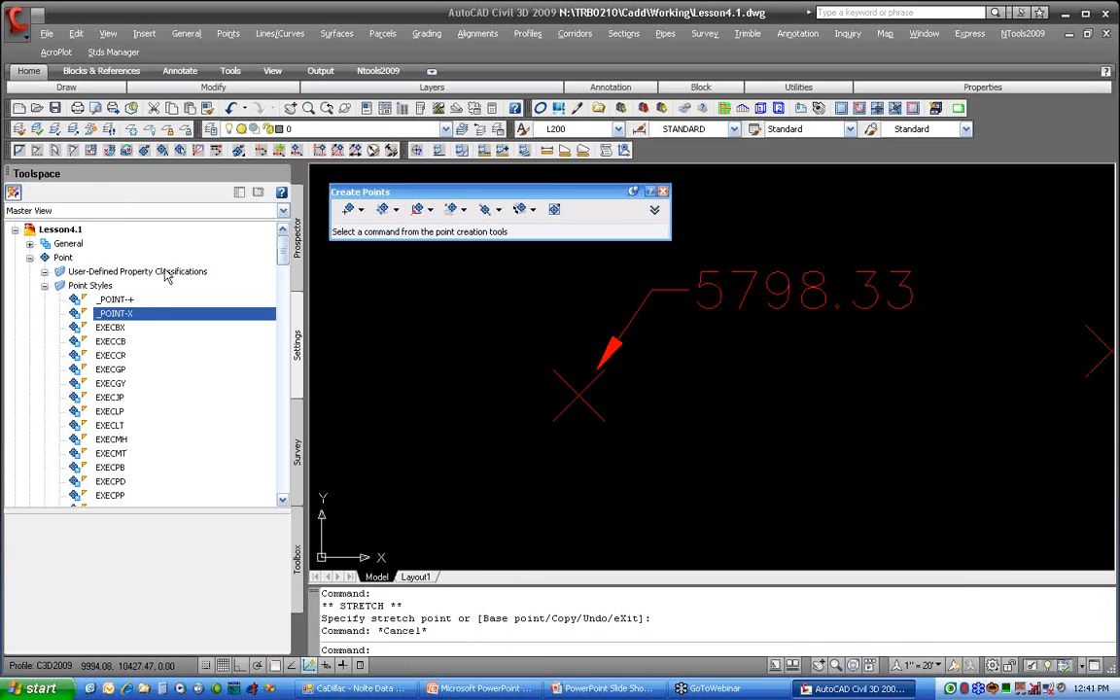
pyautogui.click(45, 286)
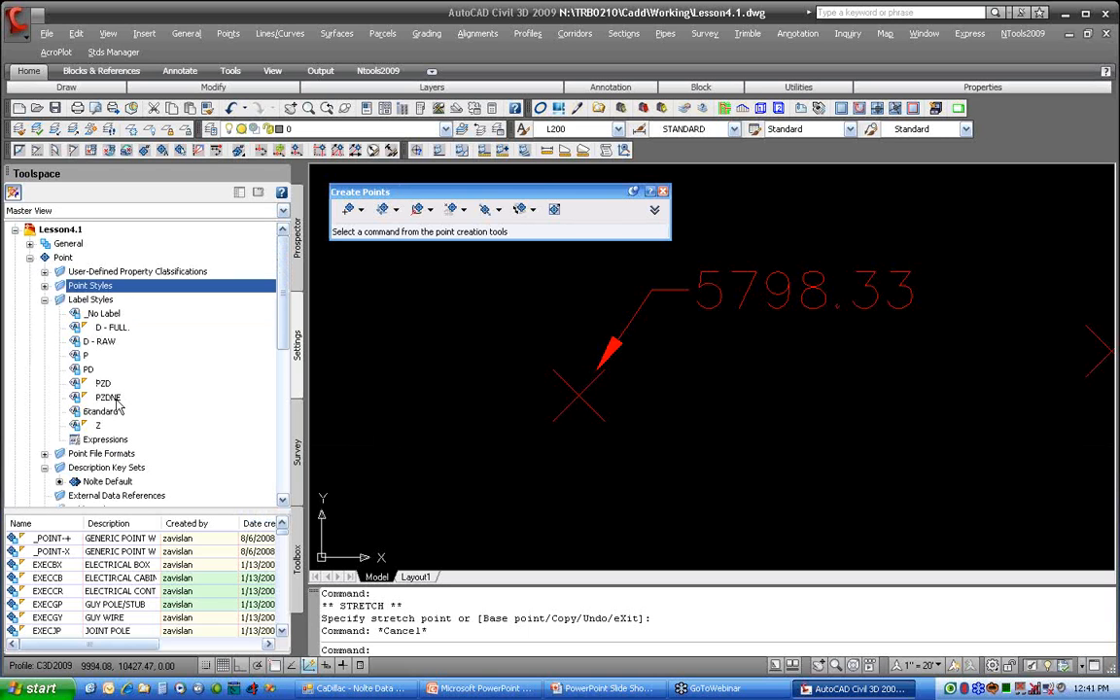
pyautogui.rightClick(124, 425)
pyautogui.click(146, 433)
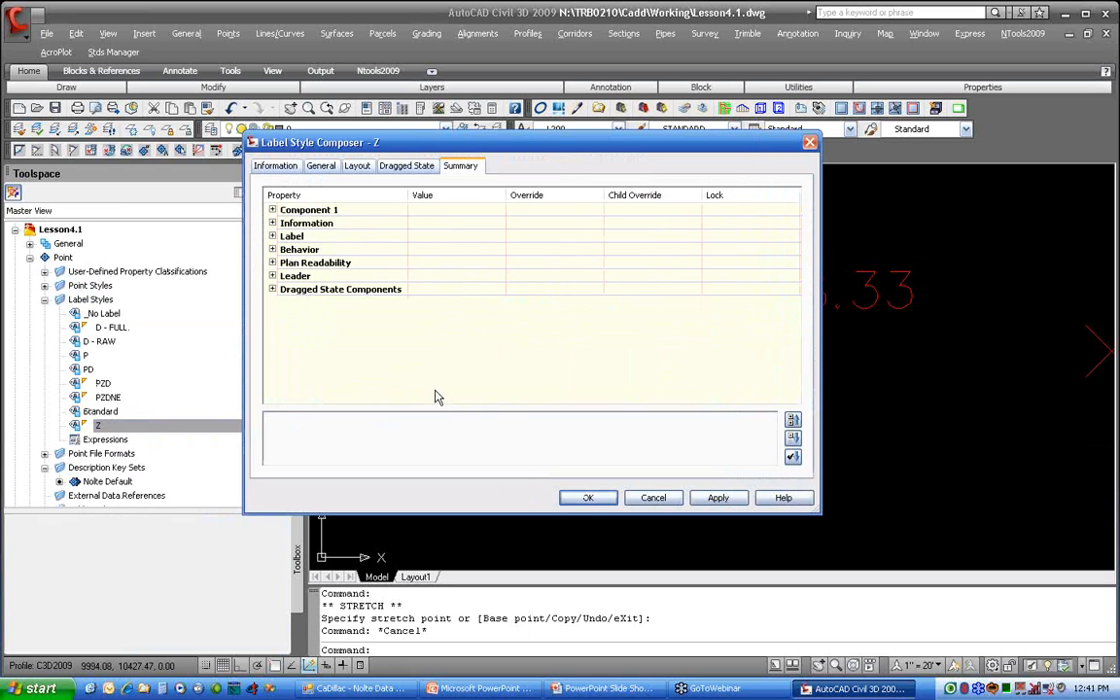
pyautogui.click(352, 168)
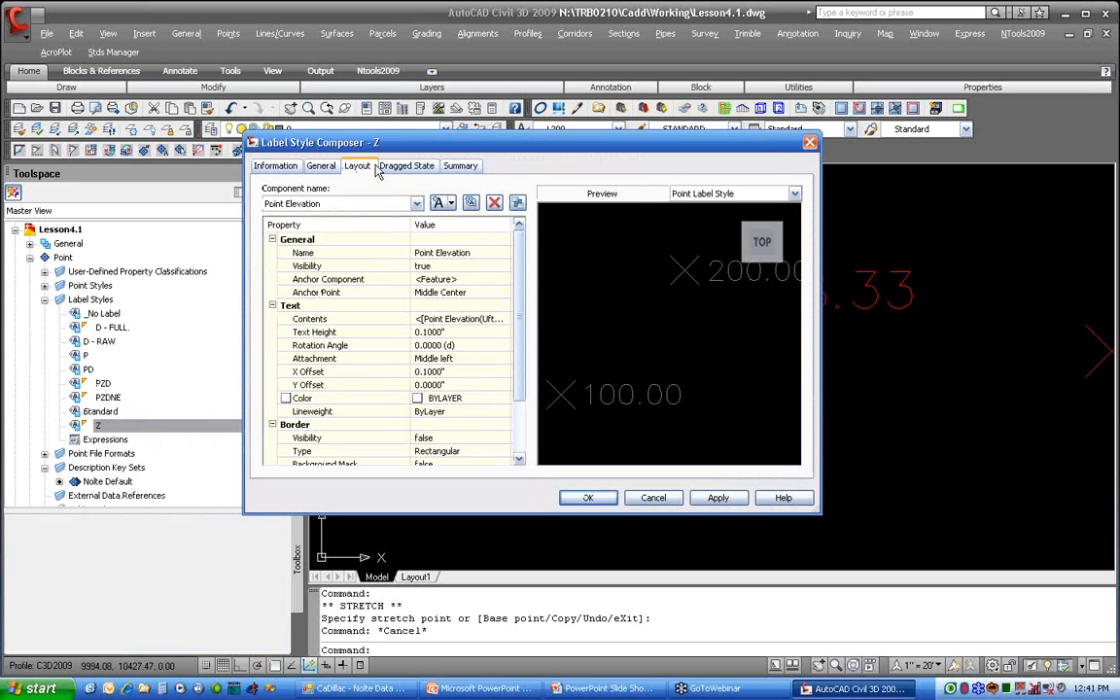
pyautogui.click(409, 167)
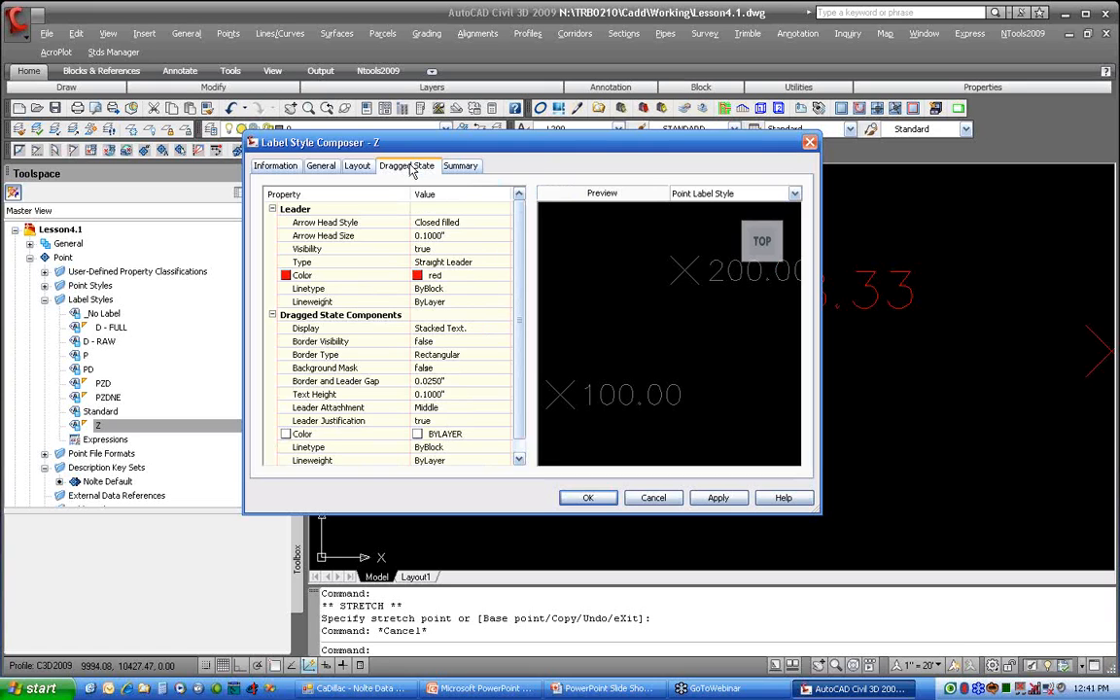
# Step: Examine the Leader, Dragged State Components, Behavior and Label properties in the Z label style's summary, and close it without changes
pyautogui.click(460, 166)
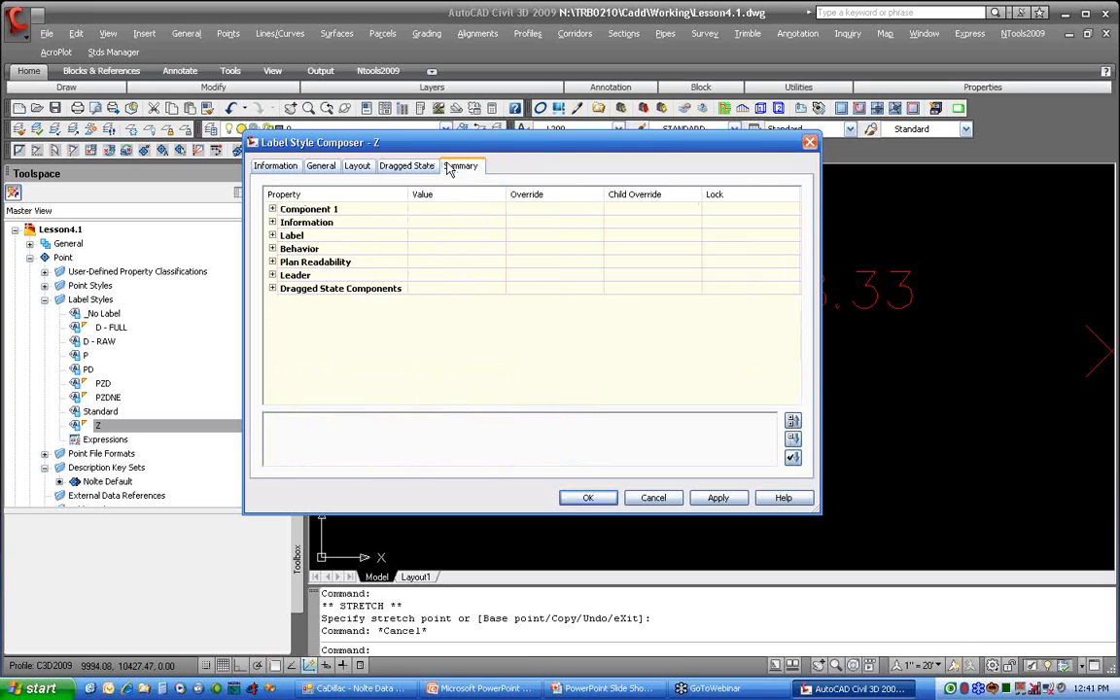
pyautogui.click(273, 277)
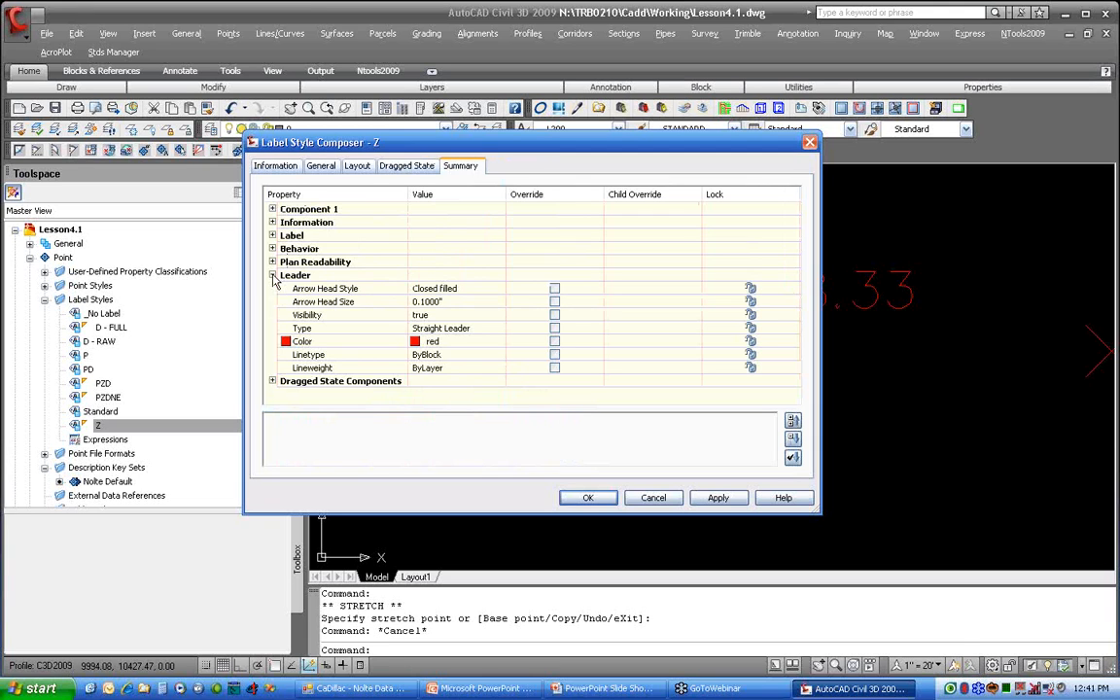
pyautogui.click(273, 381)
pyautogui.scroll(-1, 275, 386)
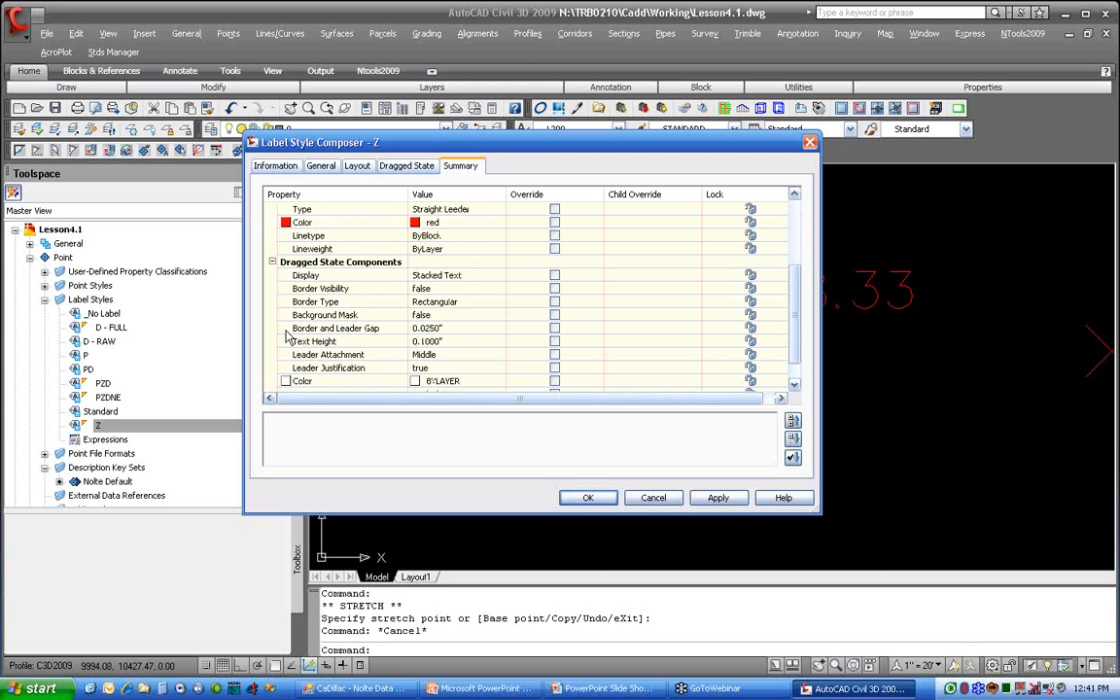
pyautogui.scroll(3, 277, 321)
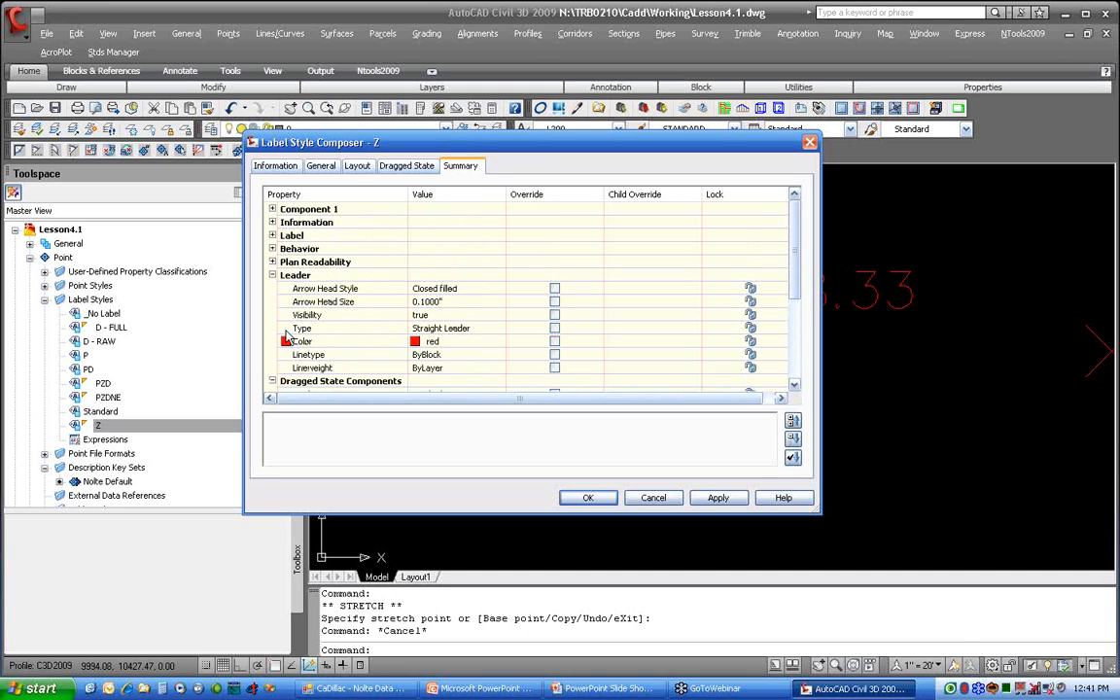
pyautogui.click(272, 249)
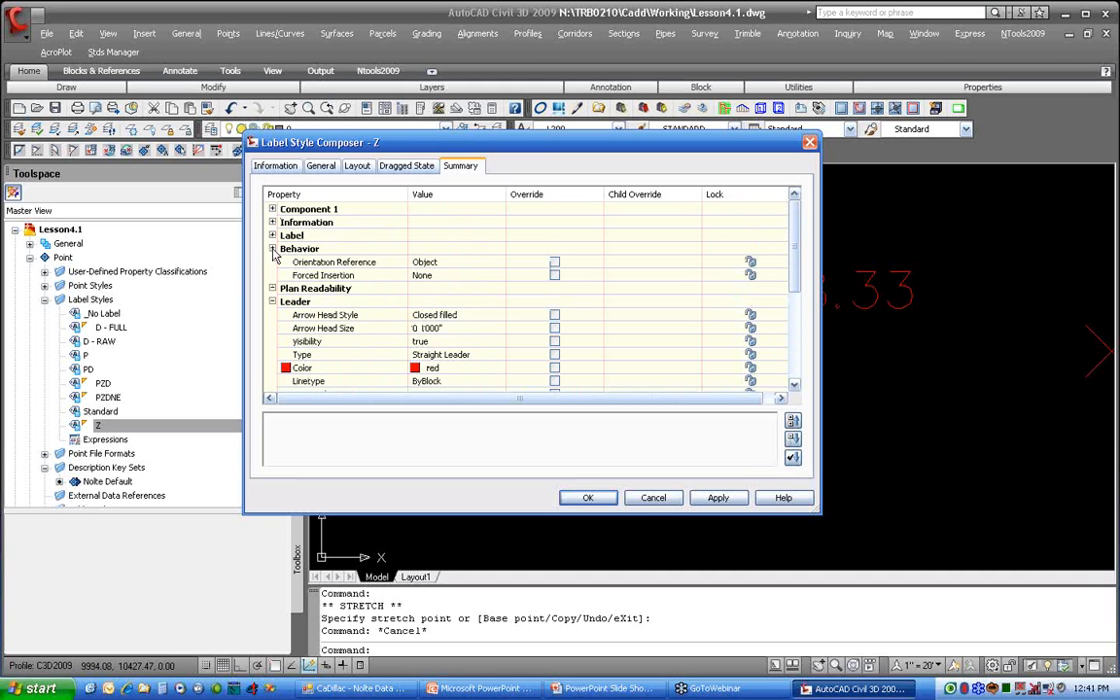
pyautogui.click(272, 237)
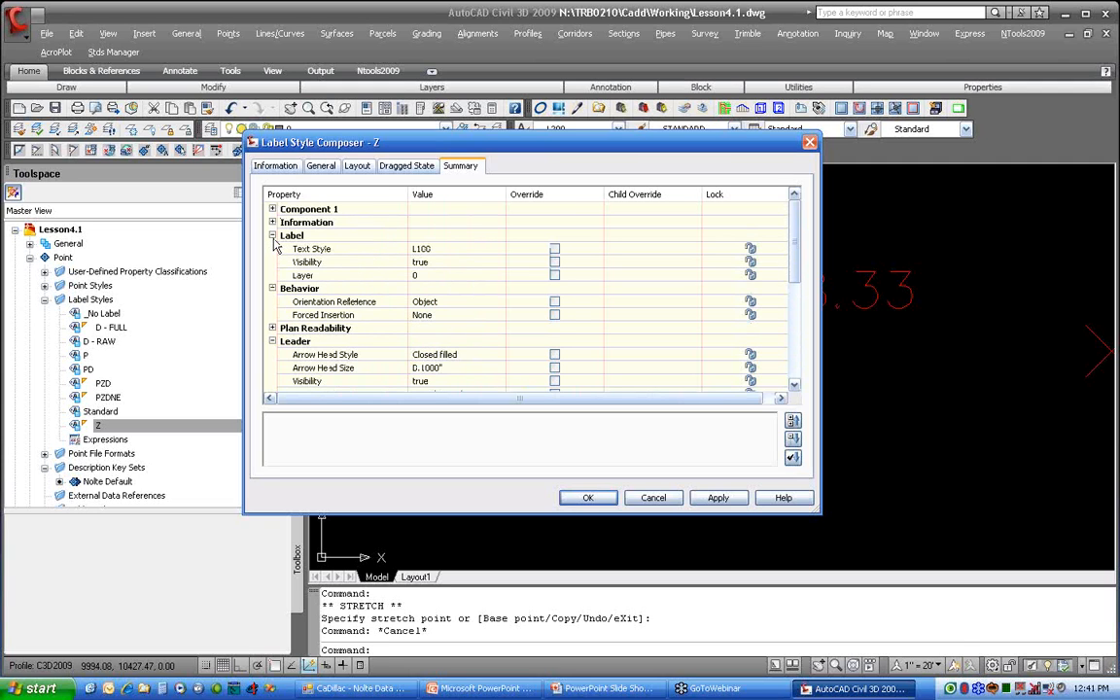
pyautogui.scroll(-1, 275, 247)
pyautogui.scroll(-1, 275, 247)
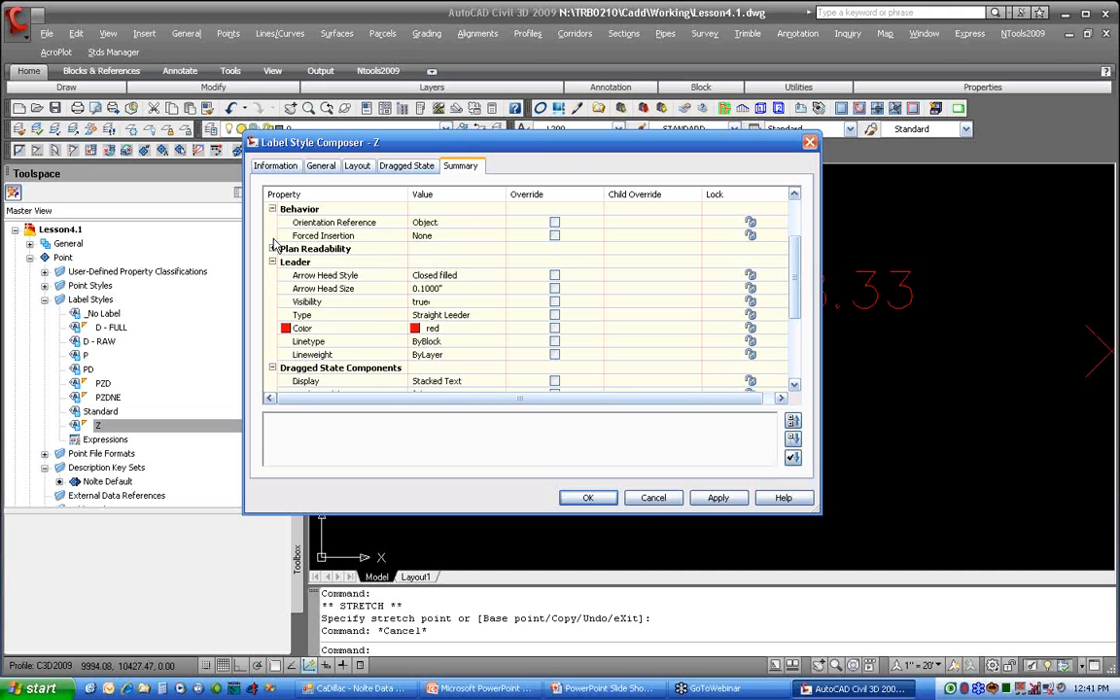
pyautogui.scroll(-1, 275, 247)
pyautogui.scroll(-2, 276, 247)
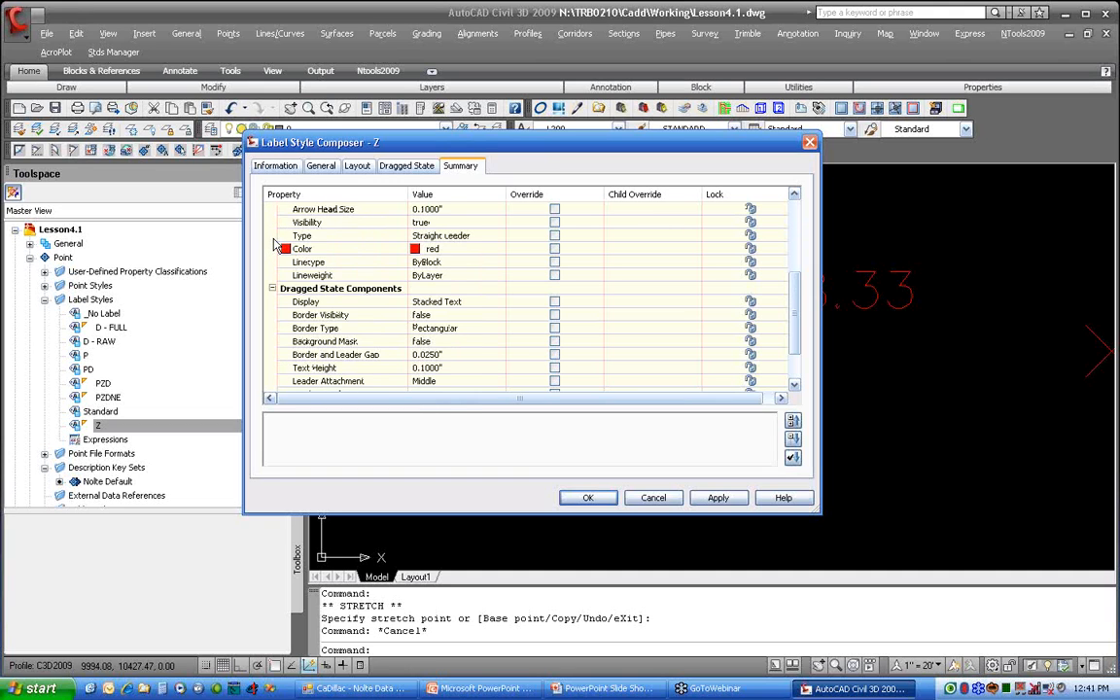
pyautogui.click(650, 497)
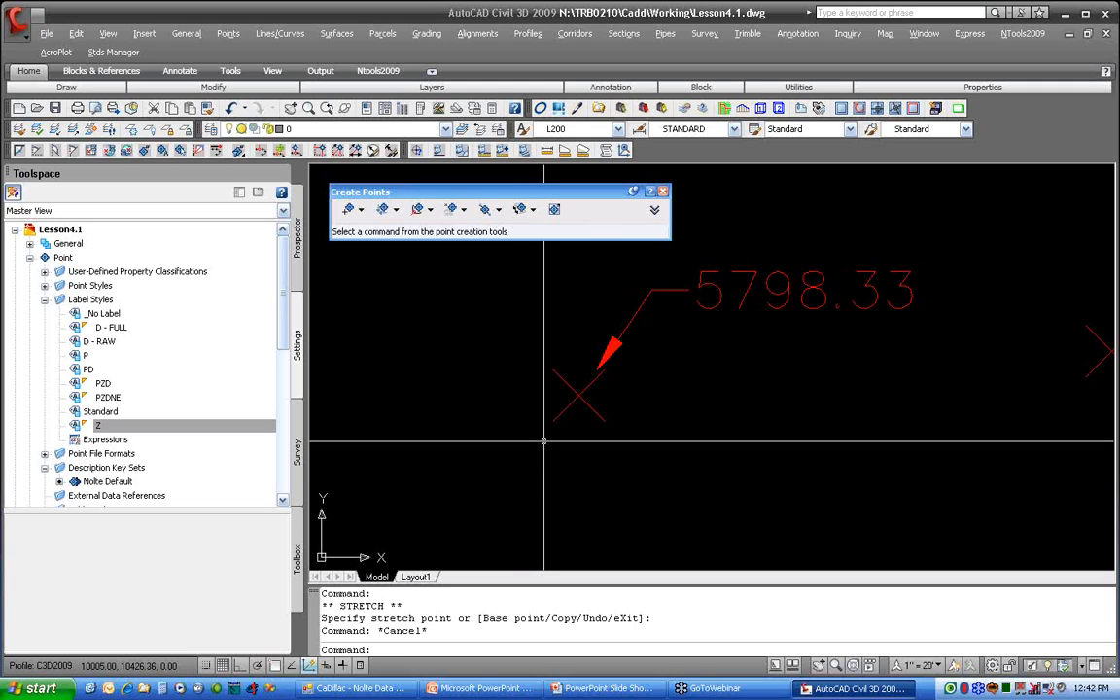
pyautogui.click(180, 425)
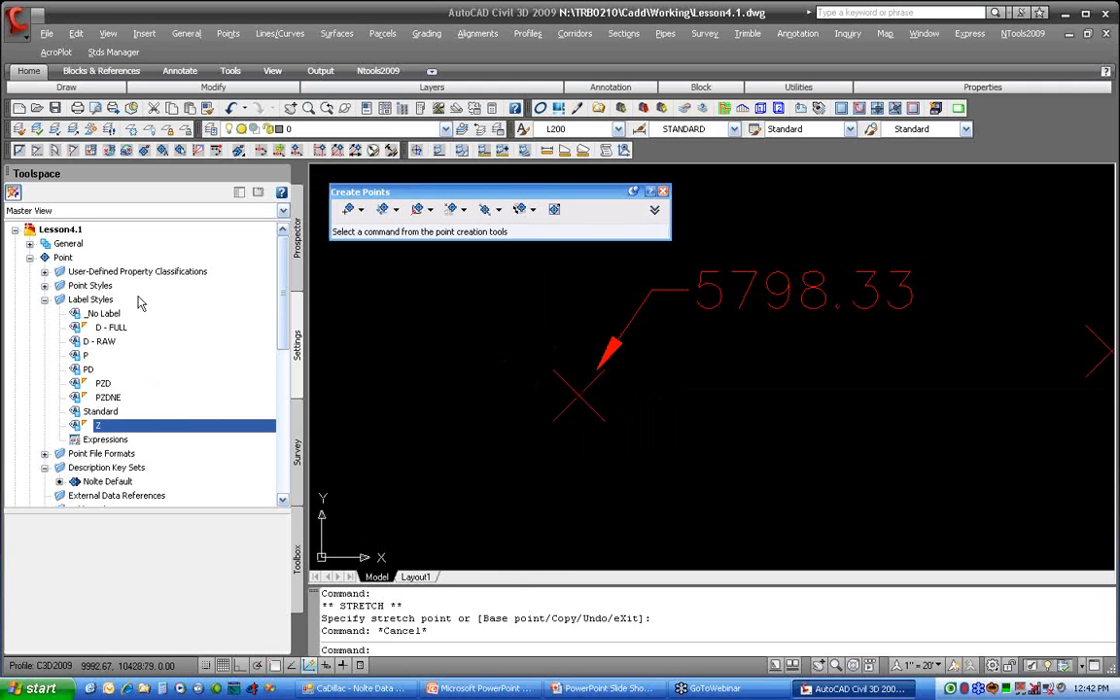
# Step: Lock the drawing points from number 1 through 50005 in the points list
pyautogui.click(298, 238)
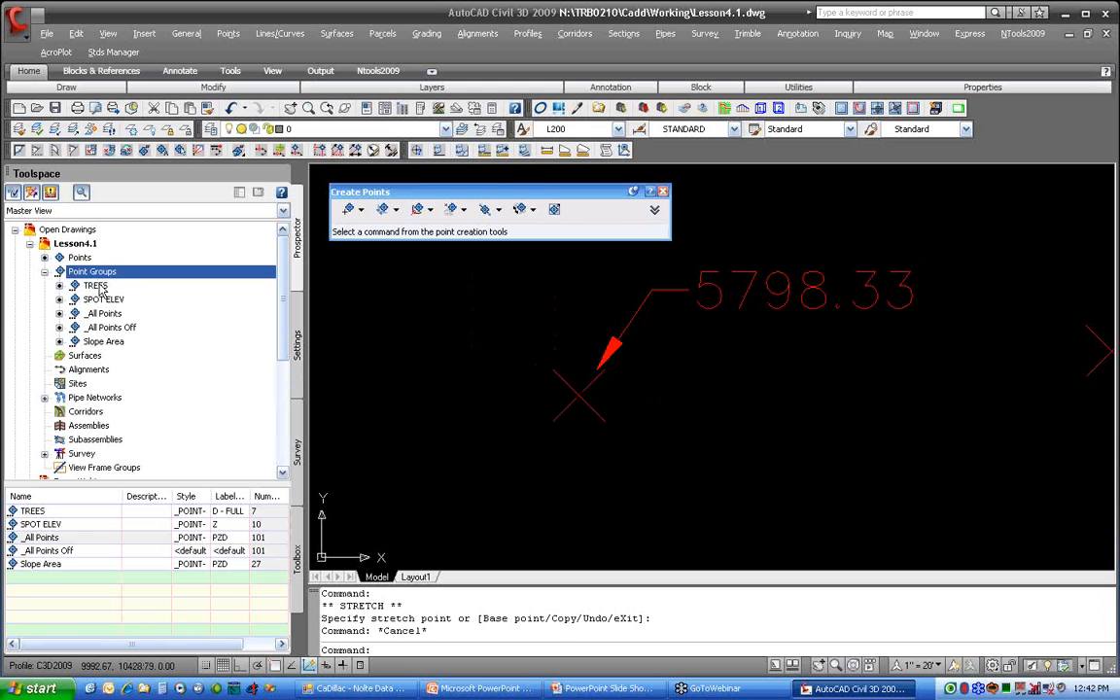
pyautogui.click(80, 256)
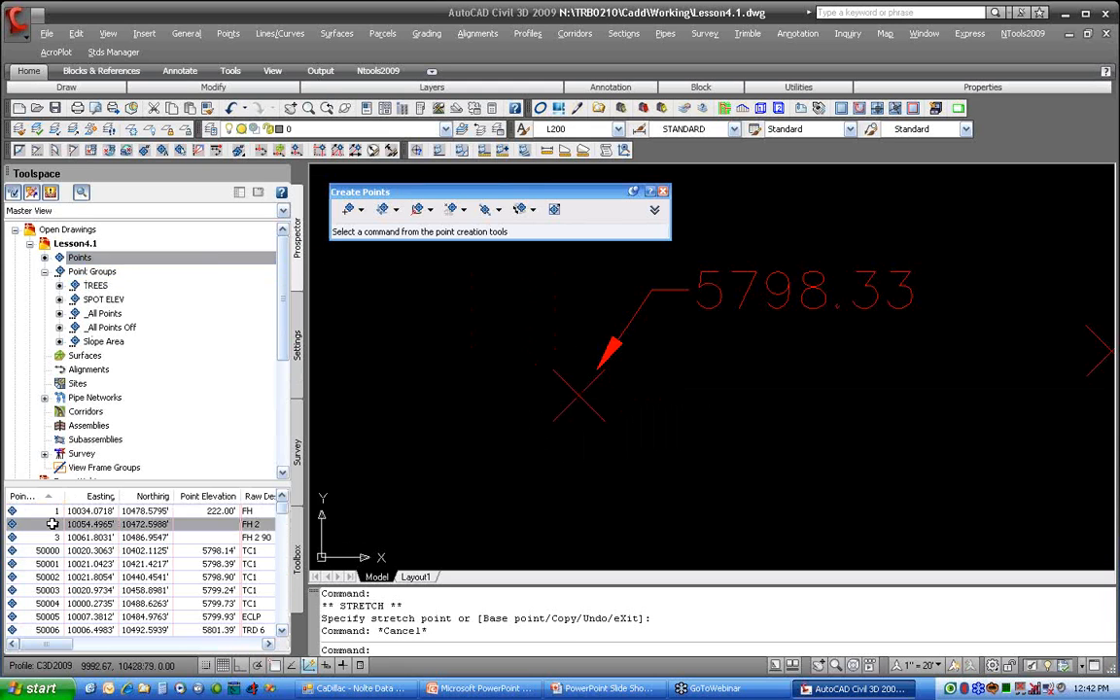
pyautogui.rightClick(80, 256)
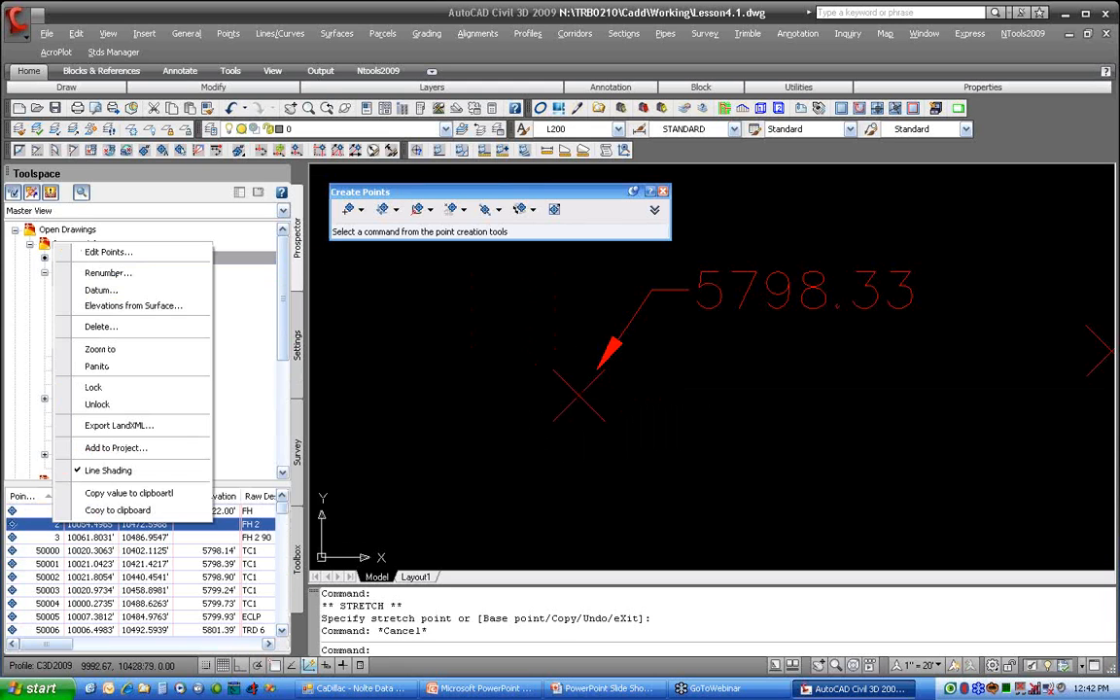
pyautogui.click(40, 511)
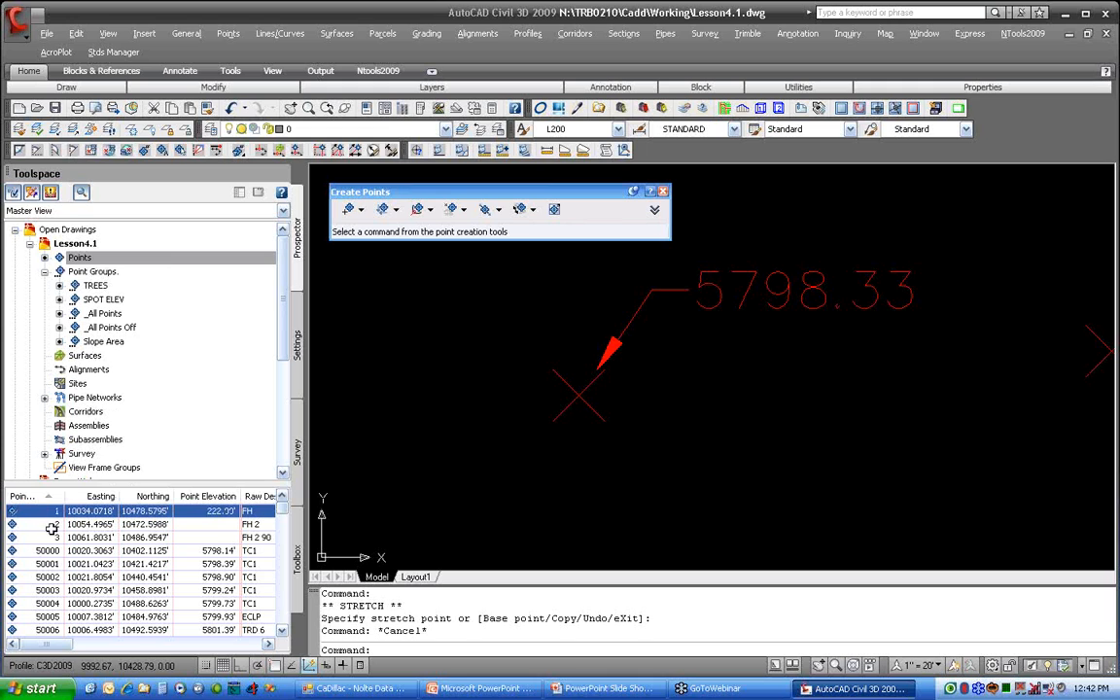
pyautogui.keyDown('ctrl'); pyautogui.moveTo(49, 620); pyautogui.dragTo(80, 525); pyautogui.keyUp('ctrl')
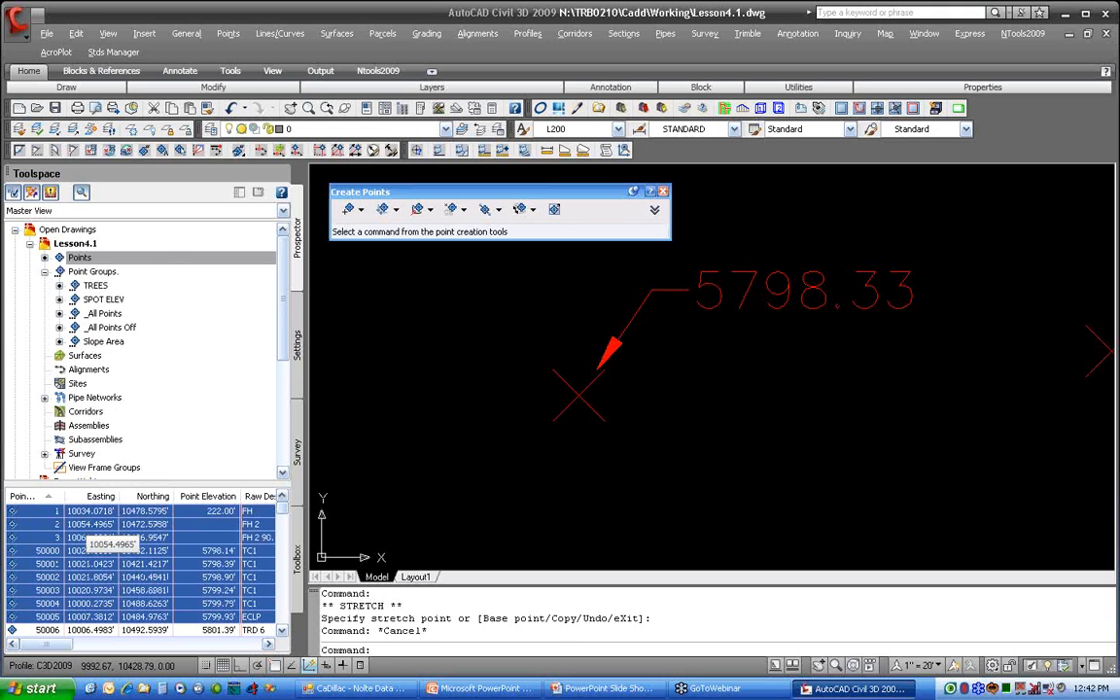
pyautogui.rightClick(36, 492)
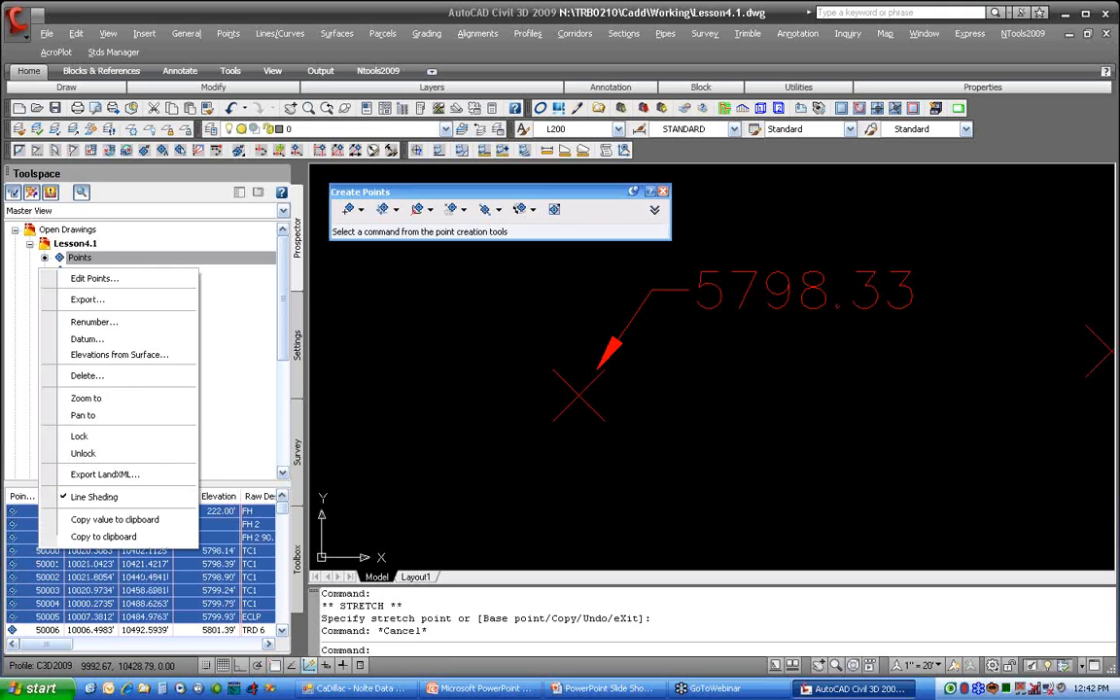
pyautogui.click(123, 438)
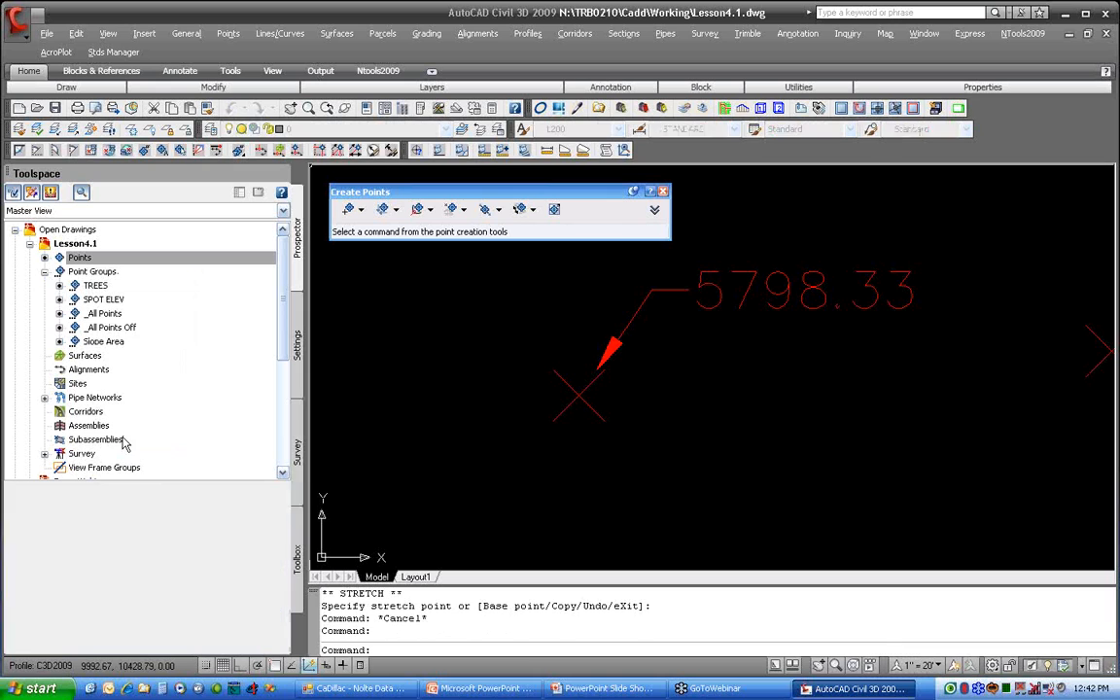
# Step: Move the _All Points group to the top of the point group display order and apply the new order
pyautogui.click(720, 457)
pyautogui.scroll(-5, 739, 459)
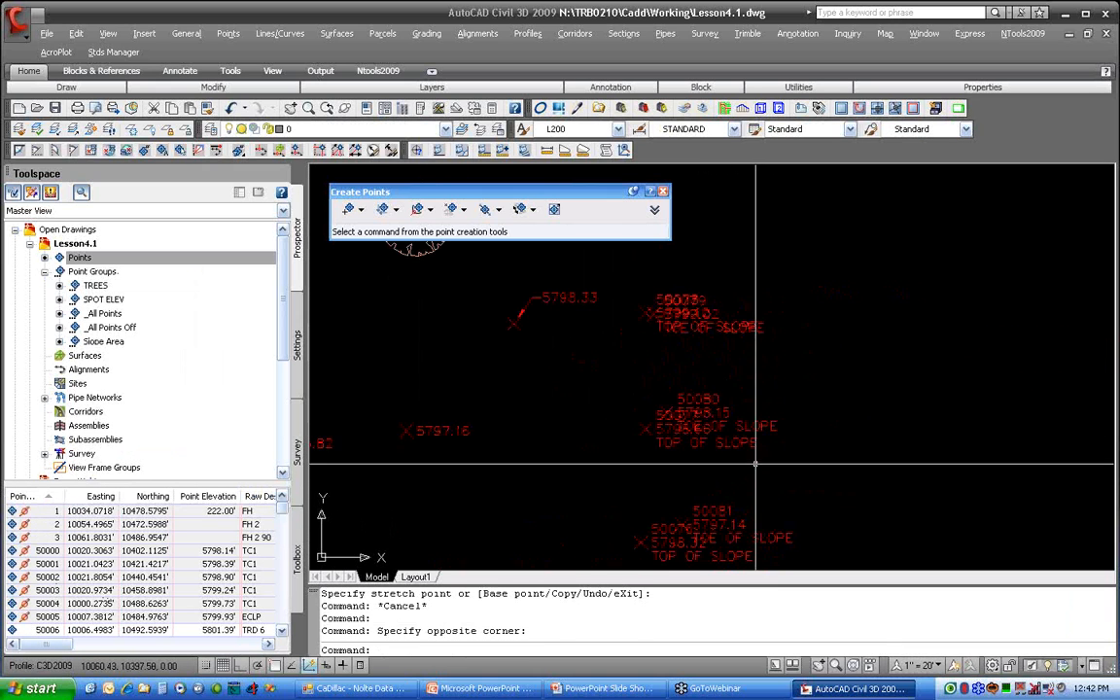
pyautogui.click(211, 258)
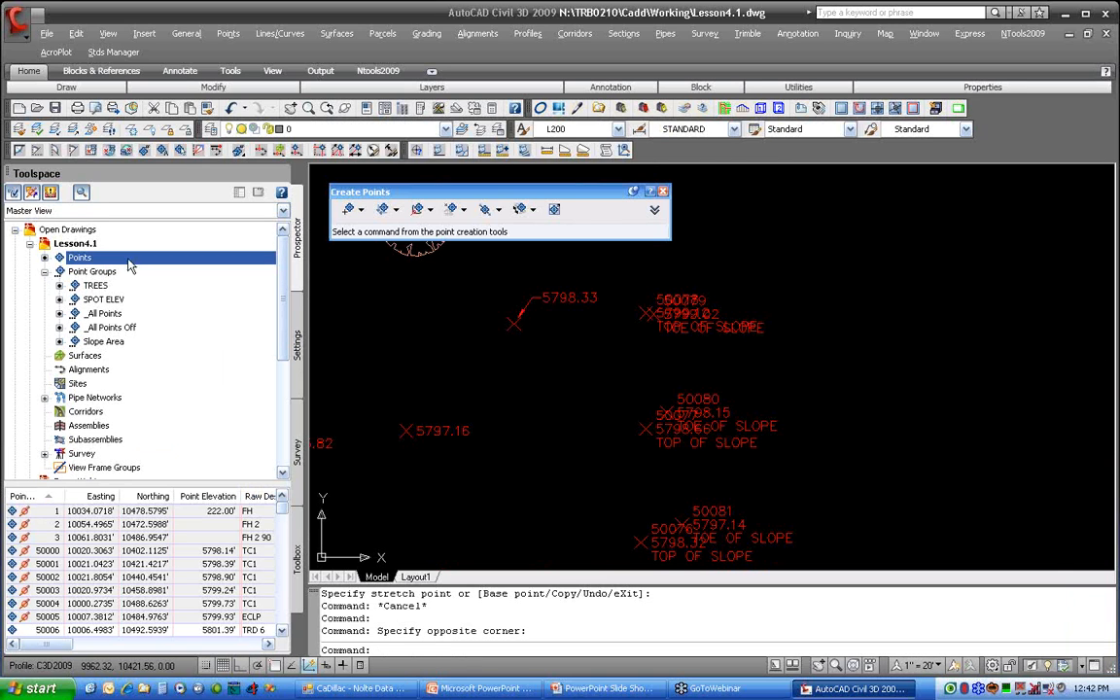
pyautogui.rightClick(97, 271)
pyautogui.click(146, 283)
pyautogui.click(562, 402)
pyautogui.click(636, 375)
pyautogui.click(636, 376)
pyautogui.click(636, 375)
pyautogui.click(636, 376)
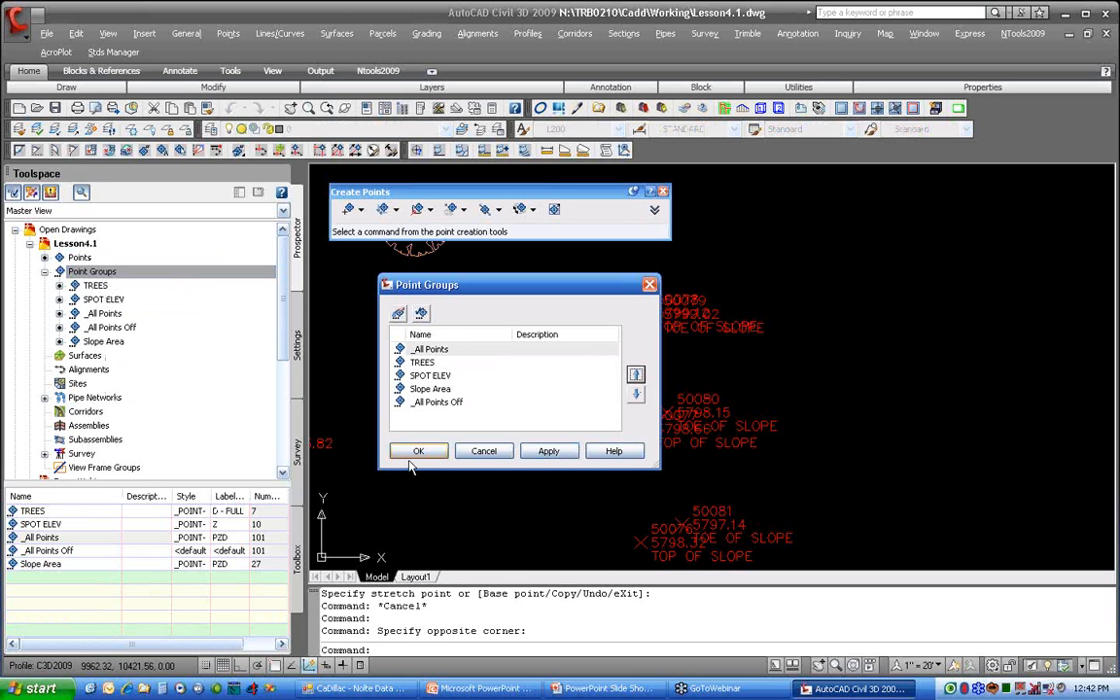
pyautogui.click(418, 451)
# Step: Try to move the locked fire hydrant point 3 to the right with the Move command
pyautogui.scroll(-5, 642, 399)
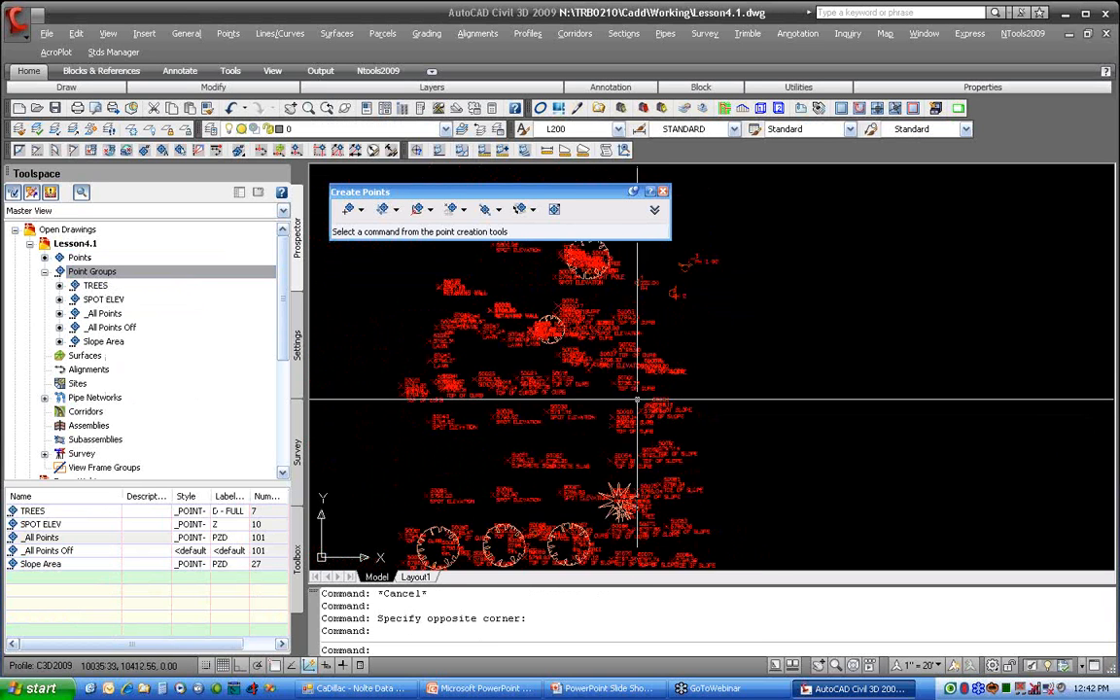
pyautogui.scroll(5, 662, 368)
pyautogui.scroll(2, 662, 366)
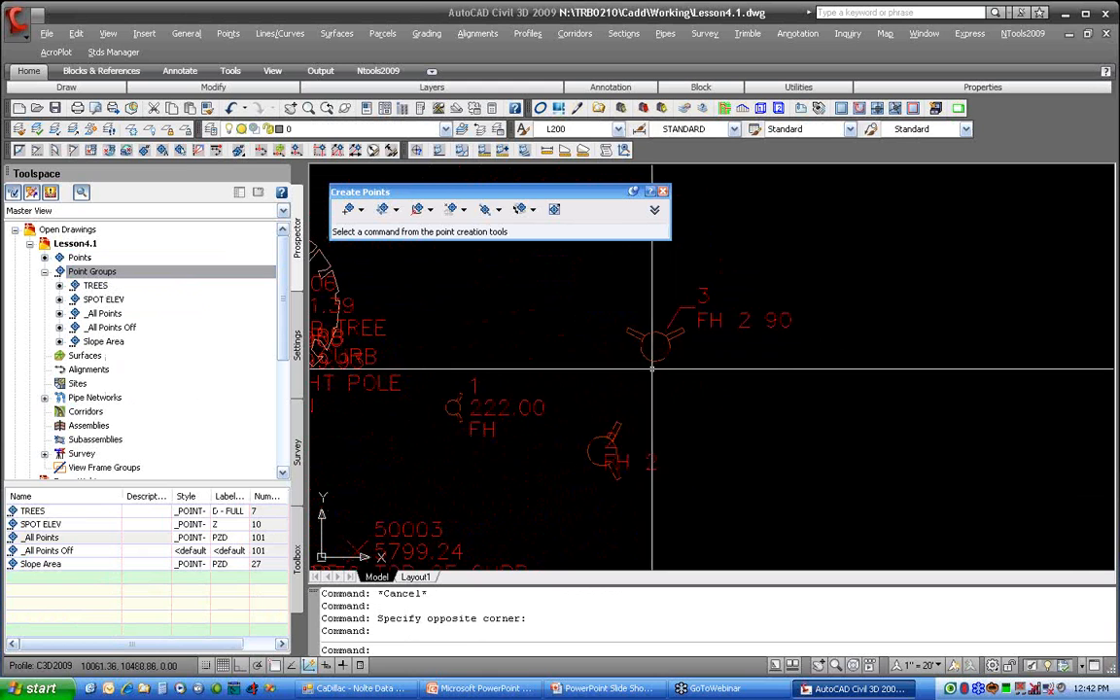
pyautogui.click(654, 361)
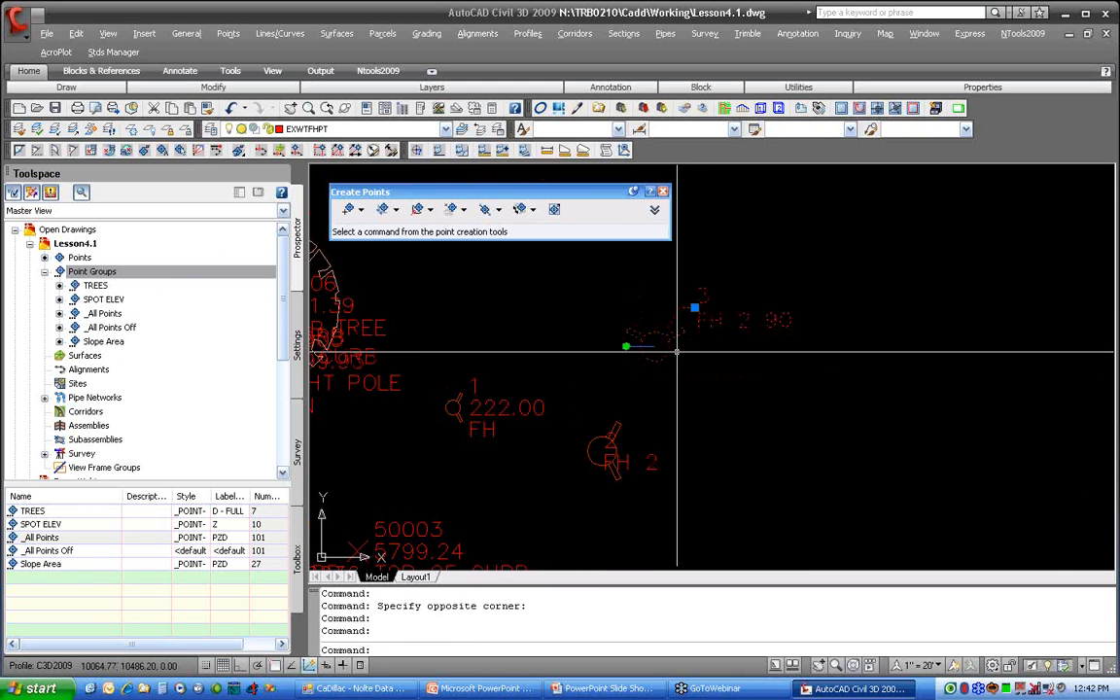
pyautogui.press('Escape')
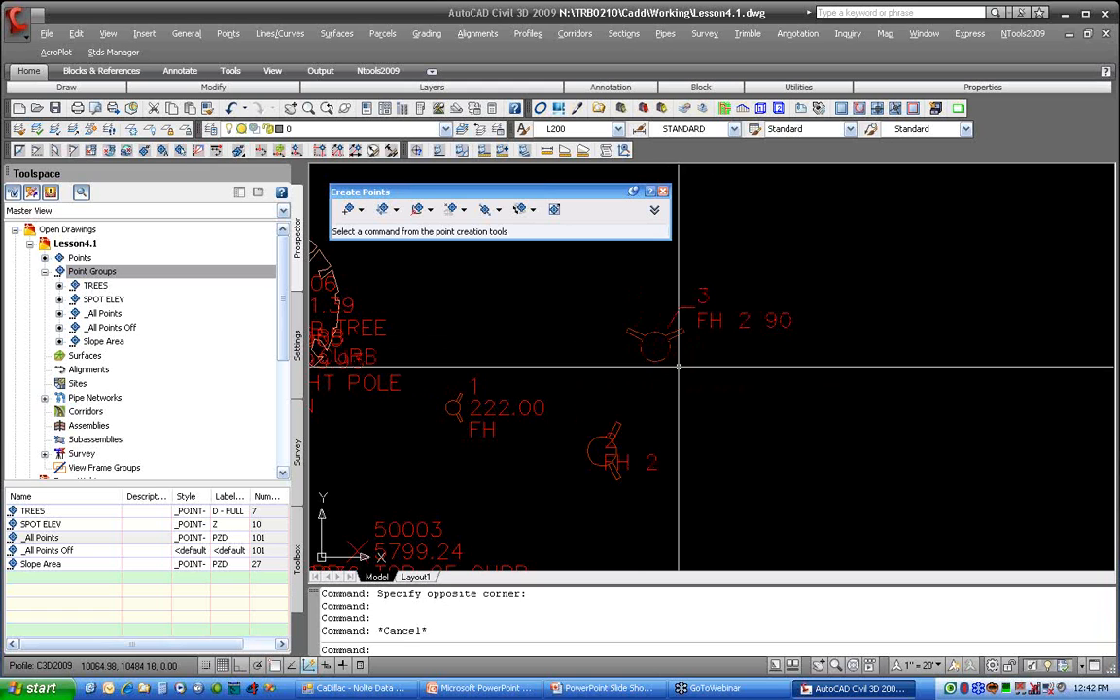
pyautogui.write('m')
pyautogui.press('Return')
pyautogui.click(661, 356)
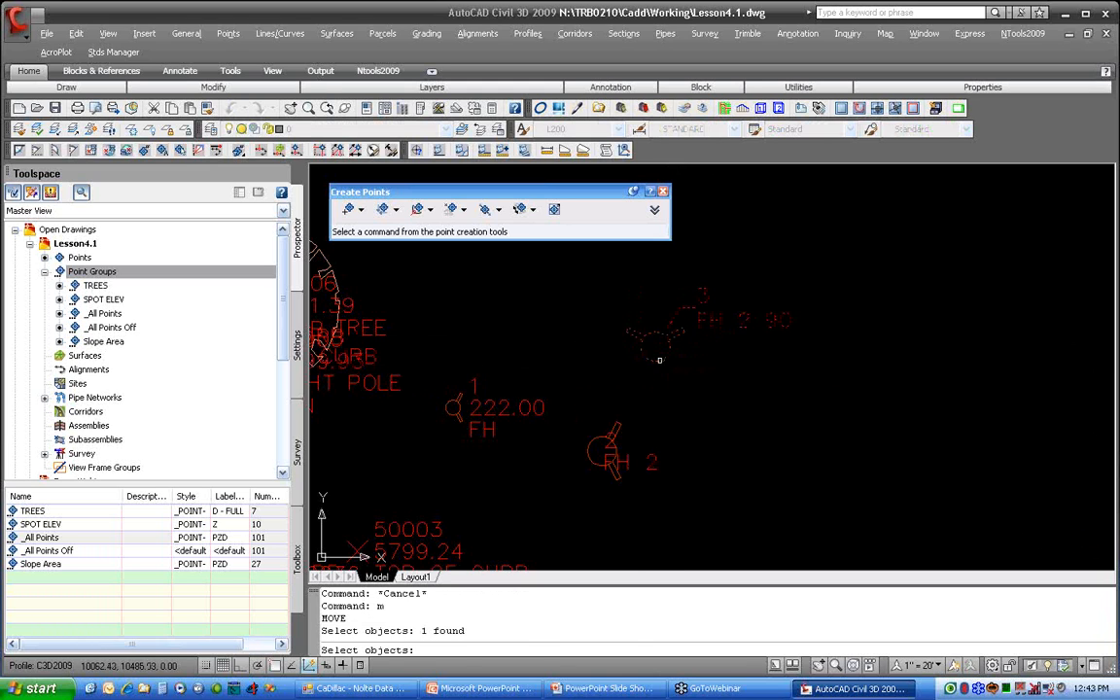
pyautogui.press('Return')
pyautogui.click(639, 379)
pyautogui.click(833, 390)
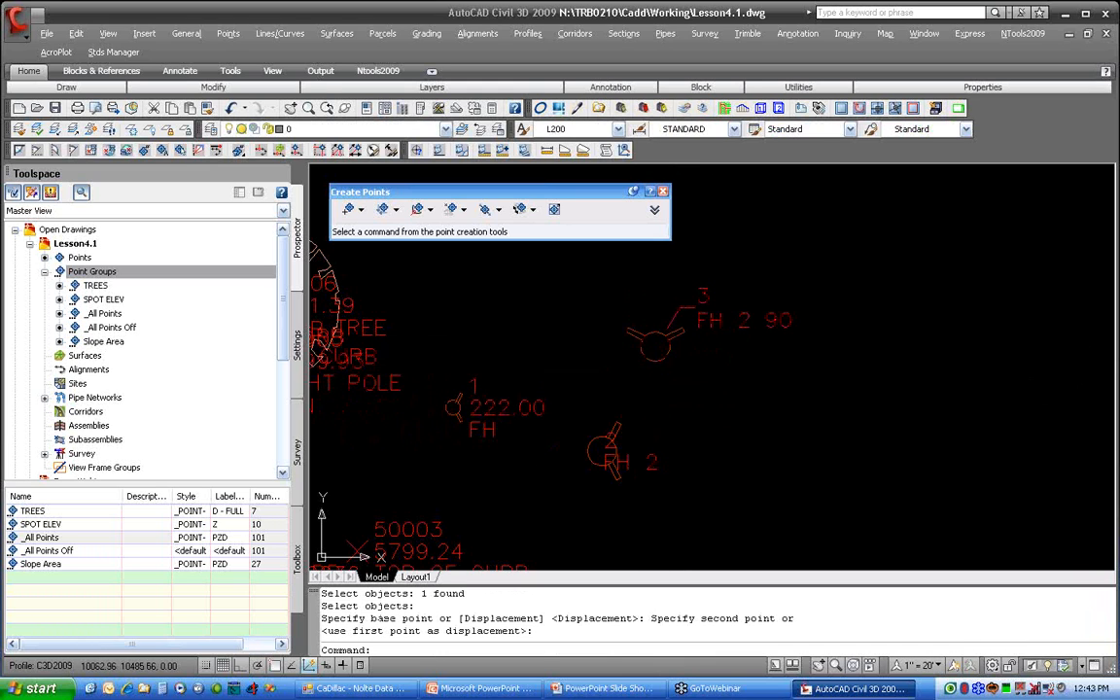
pyautogui.click(663, 356)
pyautogui.press('Escape')
pyautogui.press('Escape')
pyautogui.press('Escape')
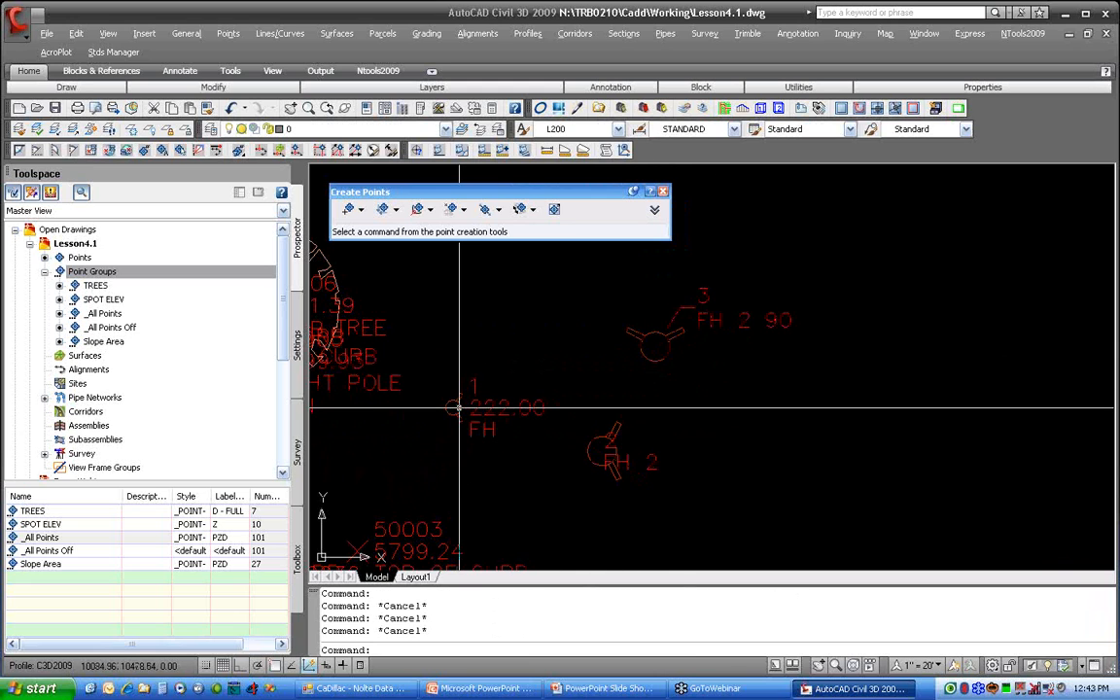
# Step: Select fire hydrant point 3 and show the list of survey databases
pyautogui.moveTo(459, 409)
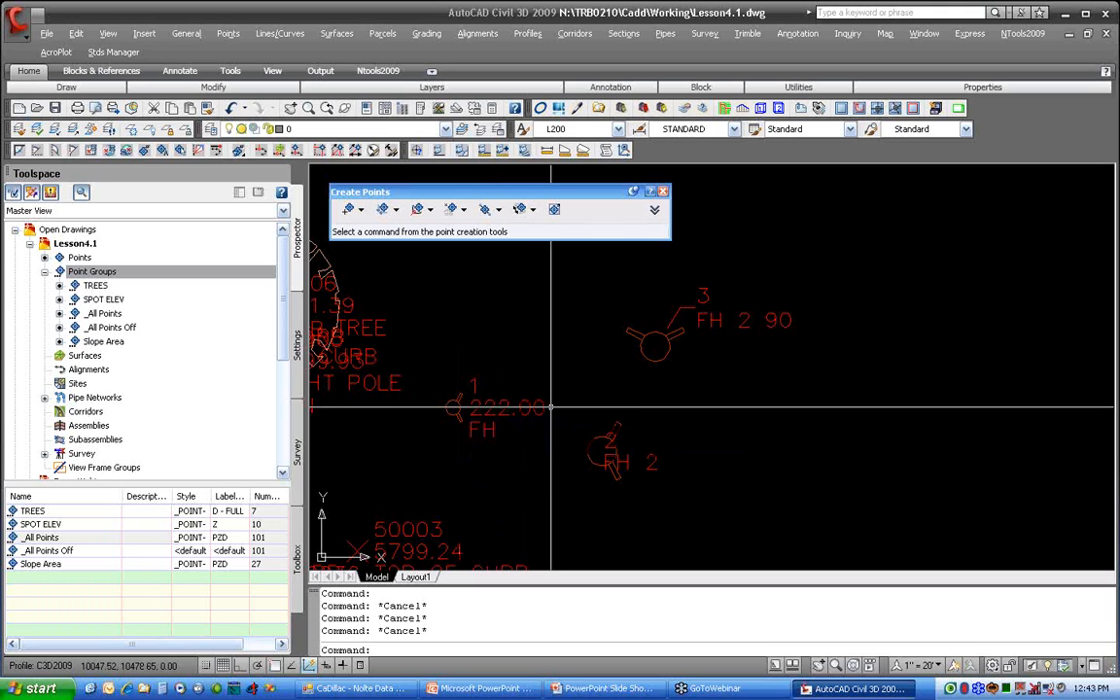
pyautogui.click(674, 311)
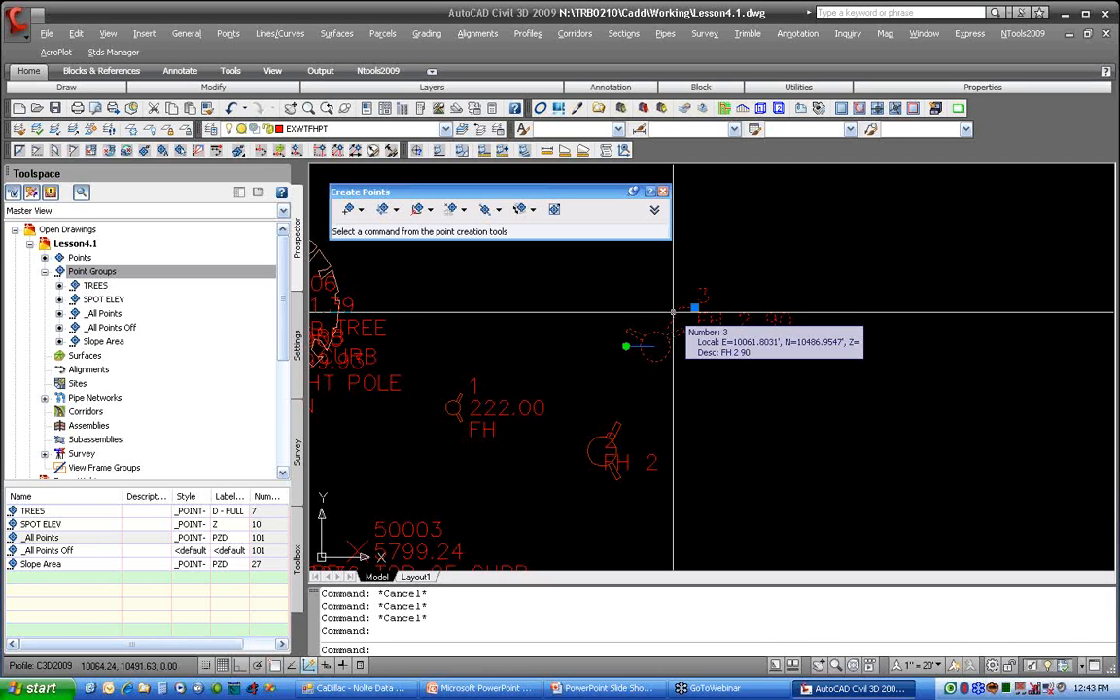
pyautogui.click(298, 451)
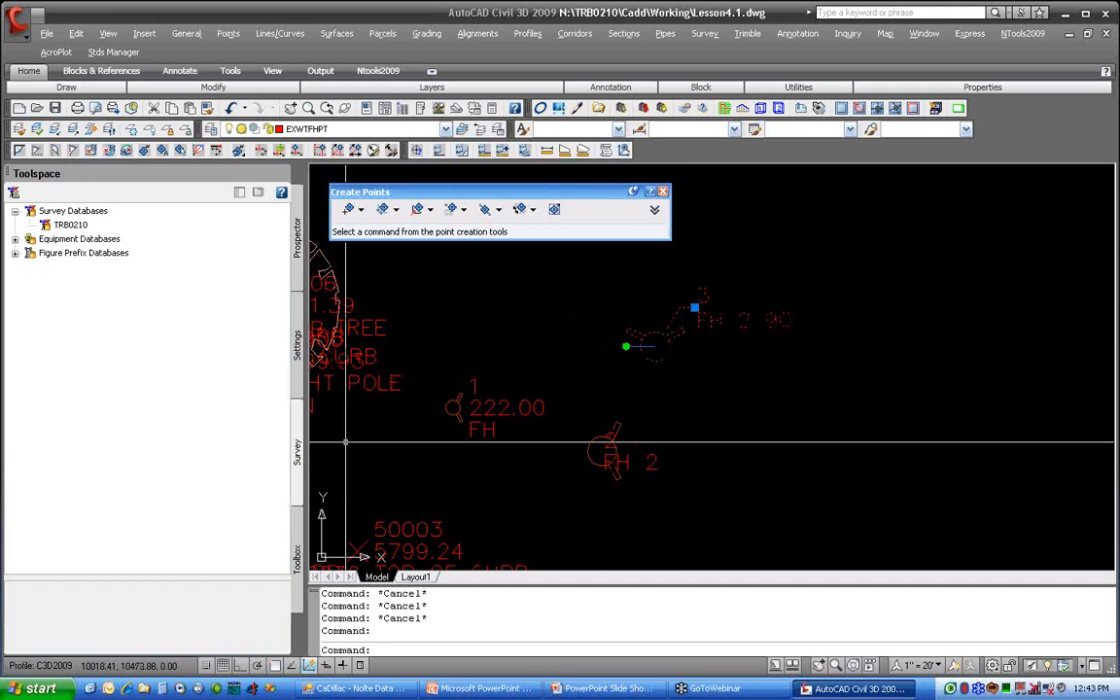